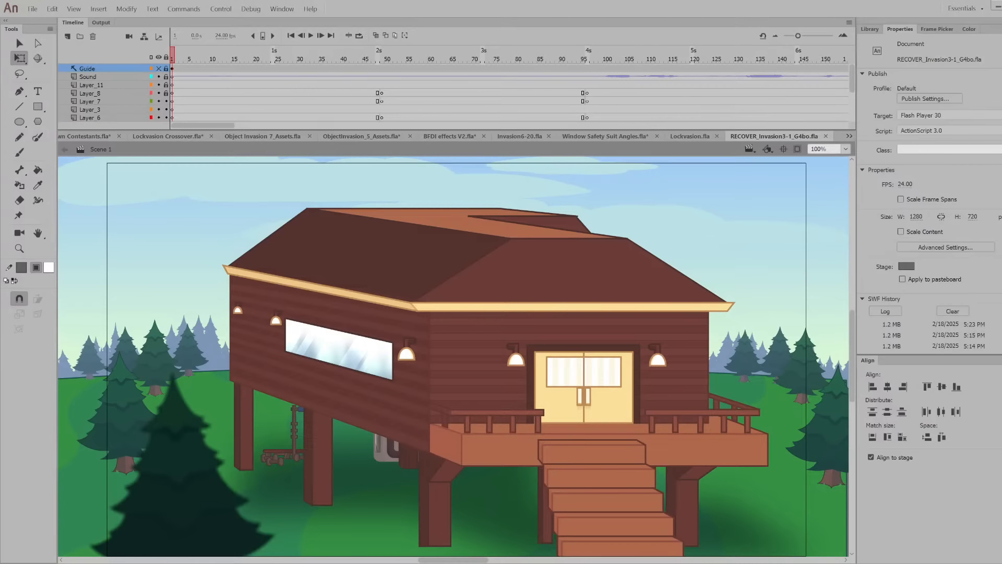
Preview the cabin scene's opening frames, and close Lockvasion Crossover, Object Invasion 7_Assets, Object Invasion 7 and Object Lockdown Contestants
left_click_drag(212, 52, 228, 54)
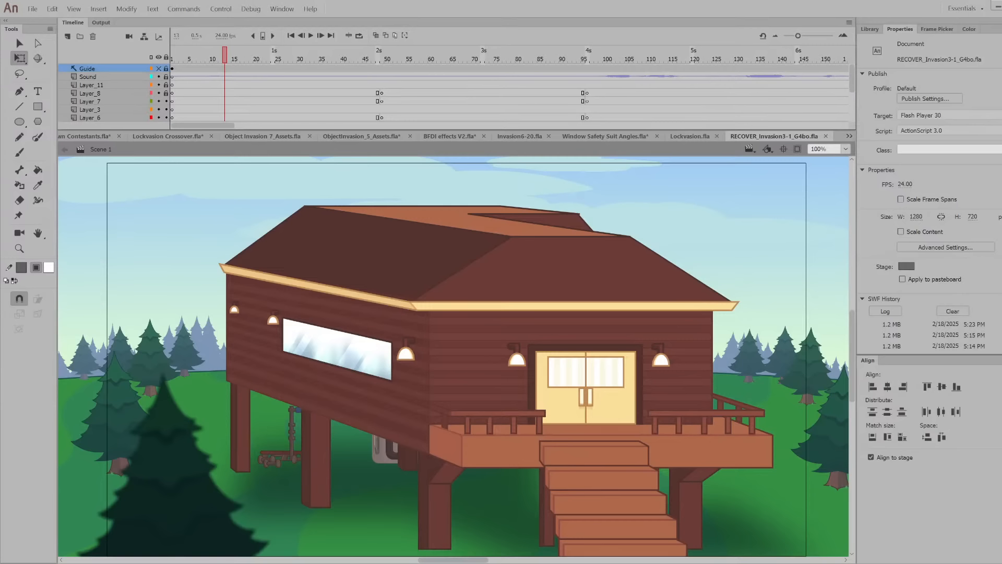
left_click(211, 136)
left_click(309, 136)
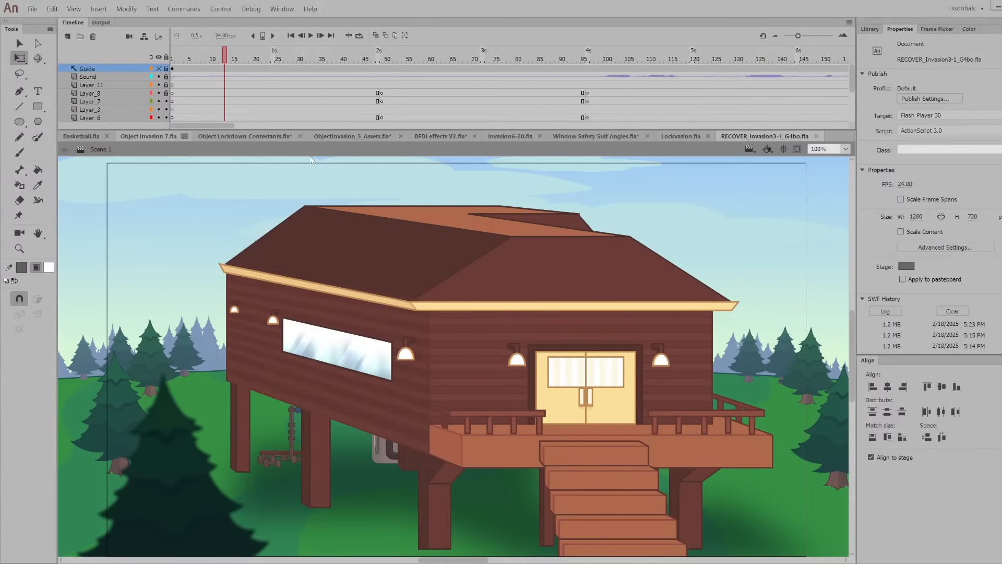
left_click(184, 136)
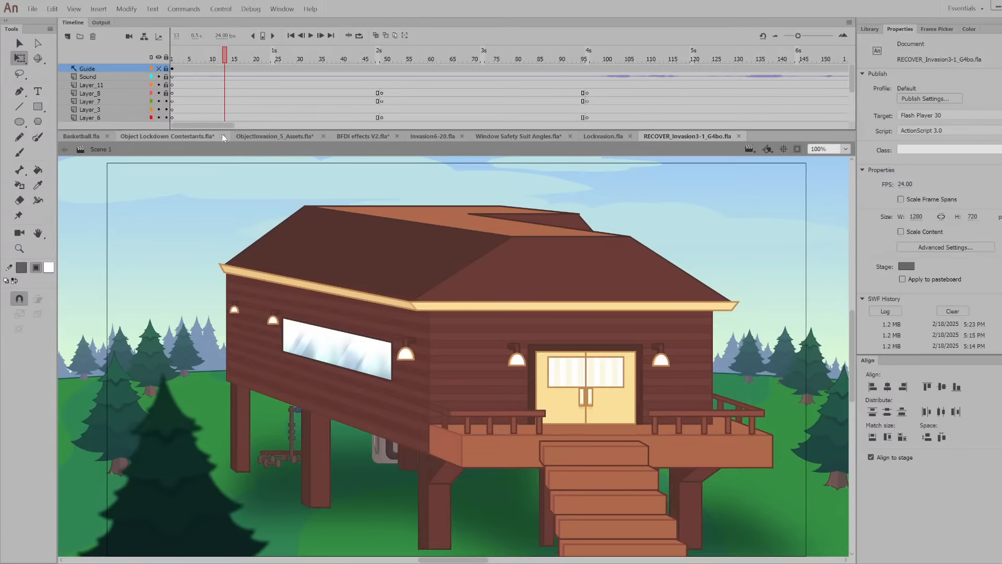
left_click(395, 274)
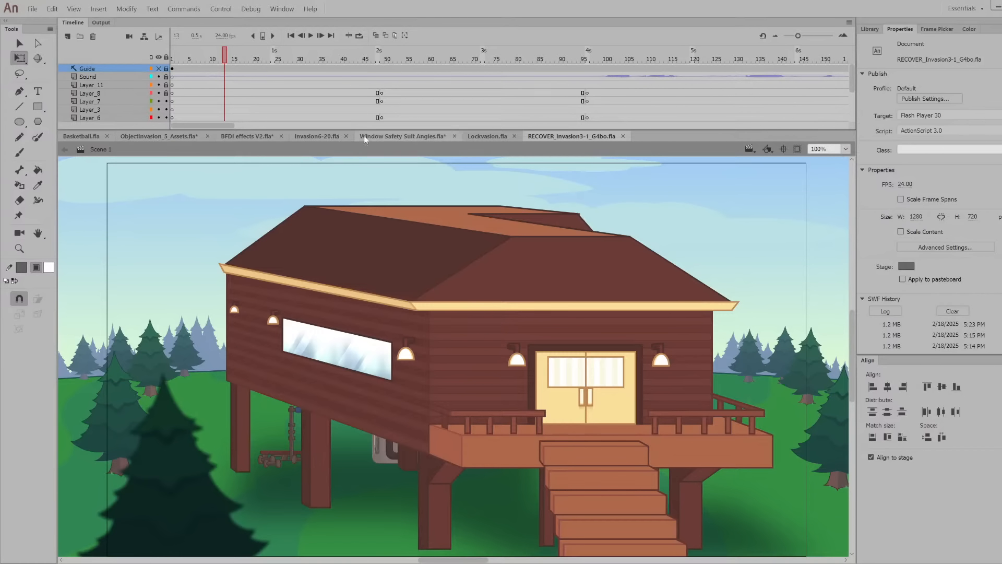
Review the logo artwork in Lockvasion.fla and close that document
left_click(485, 138)
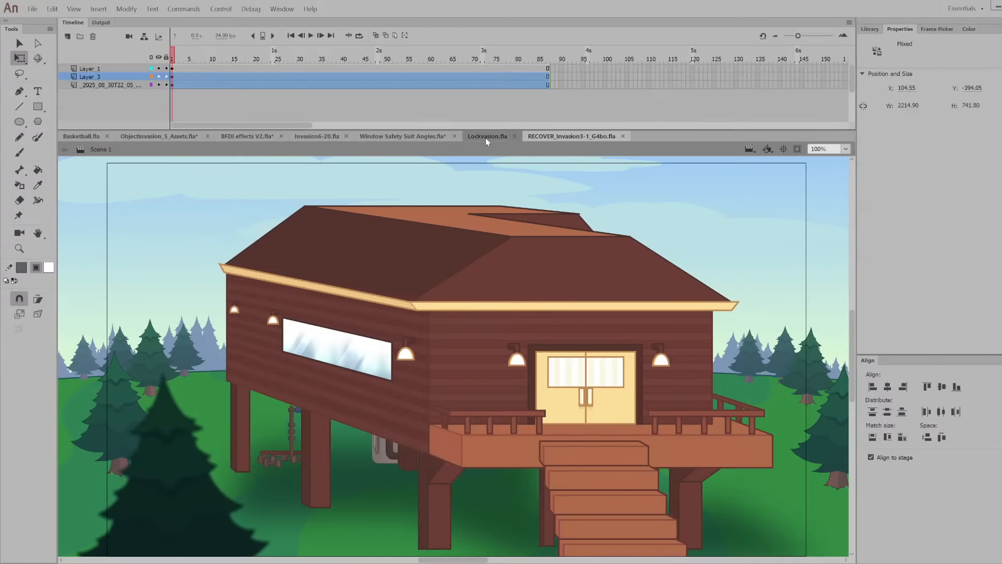
left_click(672, 379)
scroll(446, 193, "up", 4)
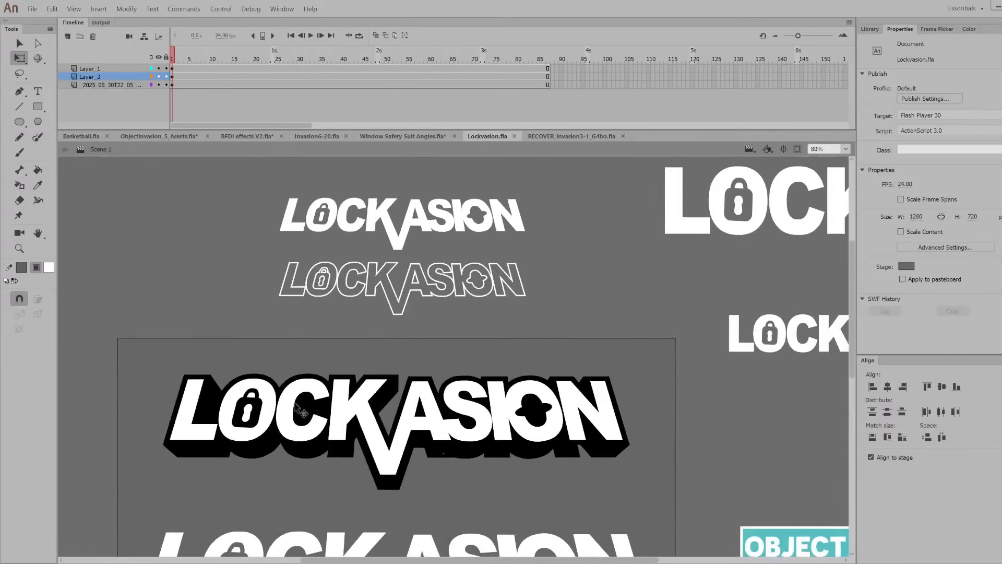
scroll(314, 411, "up", 2)
scroll(330, 410, "down", 2)
scroll(414, 413, "up", 1)
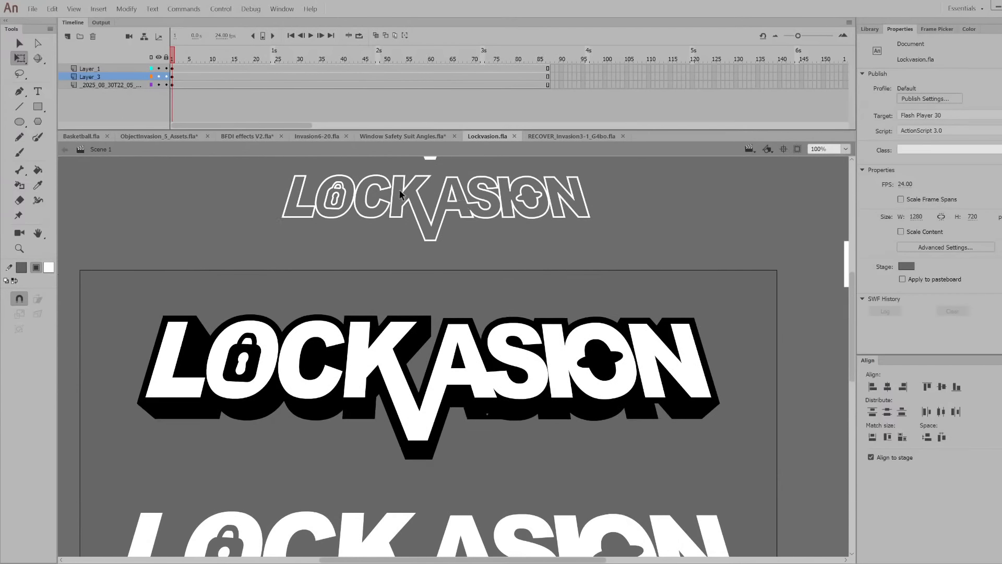
left_click(514, 136)
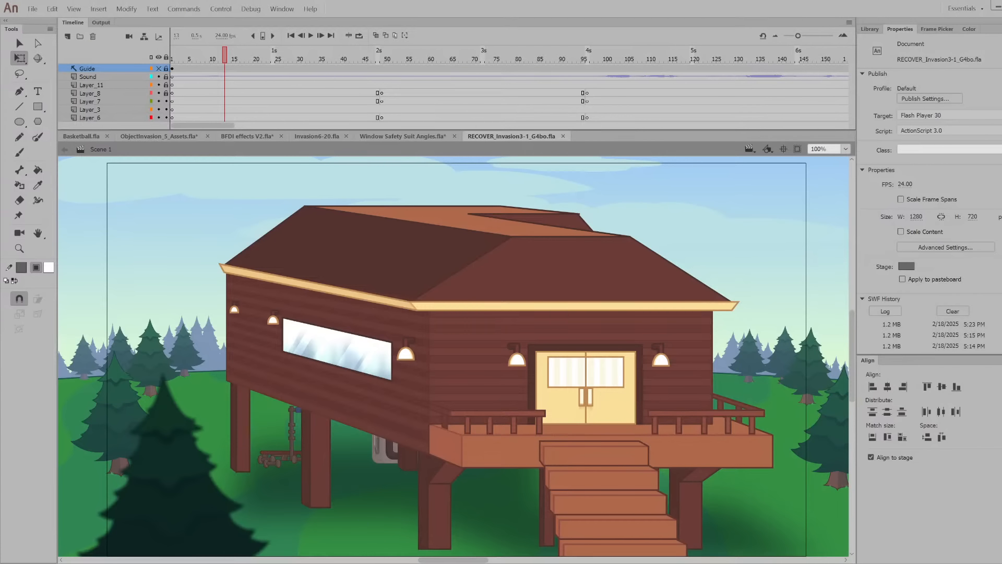
Examine the safety suit character poses in Window Safety Suit Angles.fla at frames 1 and 3
left_click(437, 136)
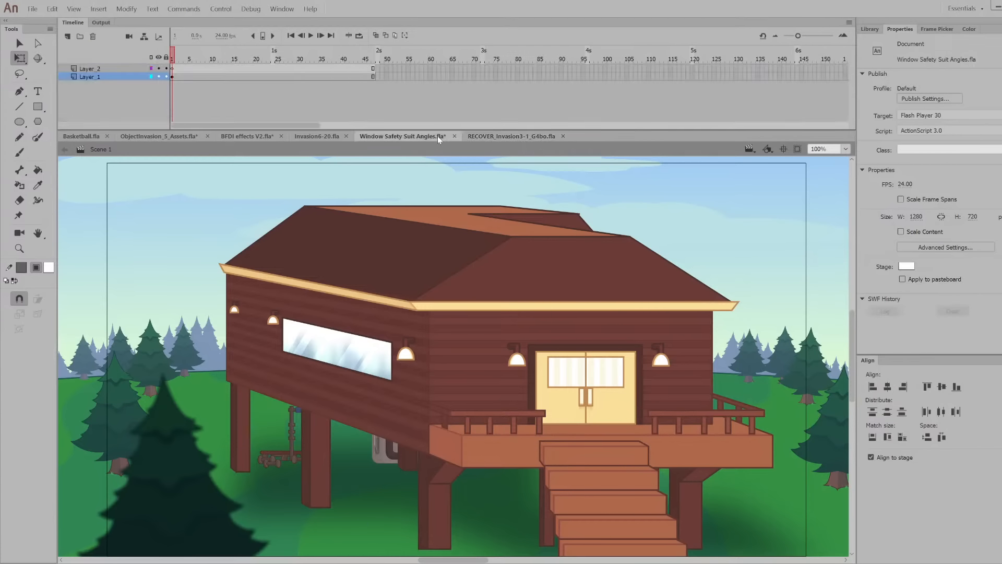
scroll(373, 282, "down", 1)
scroll(384, 365, "up", 1)
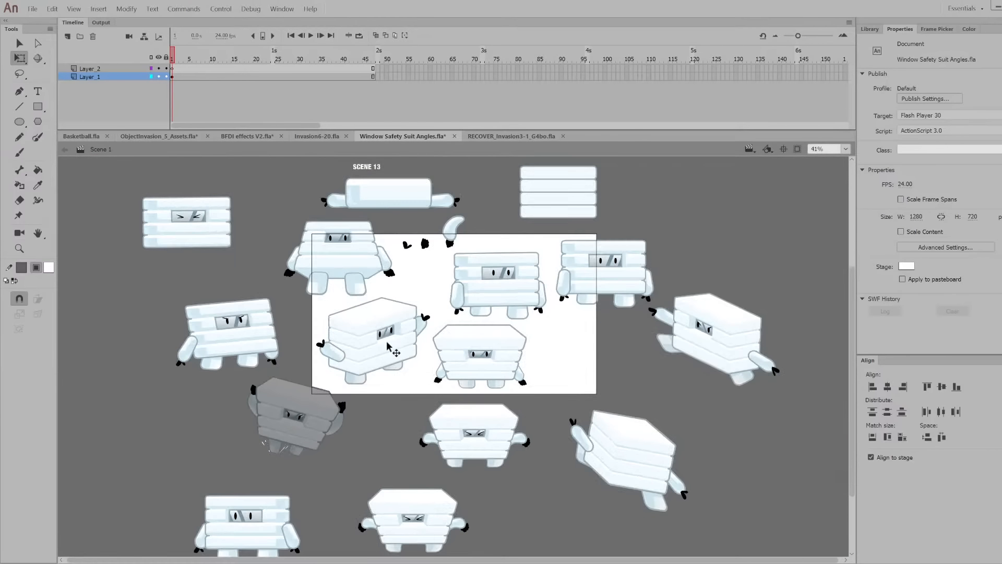
scroll(388, 341, "down", 1)
scroll(360, 483, "up", 2)
left_click_drag(176, 57, 181, 105)
scroll(476, 286, "down", 3)
scroll(476, 286, "up", 3)
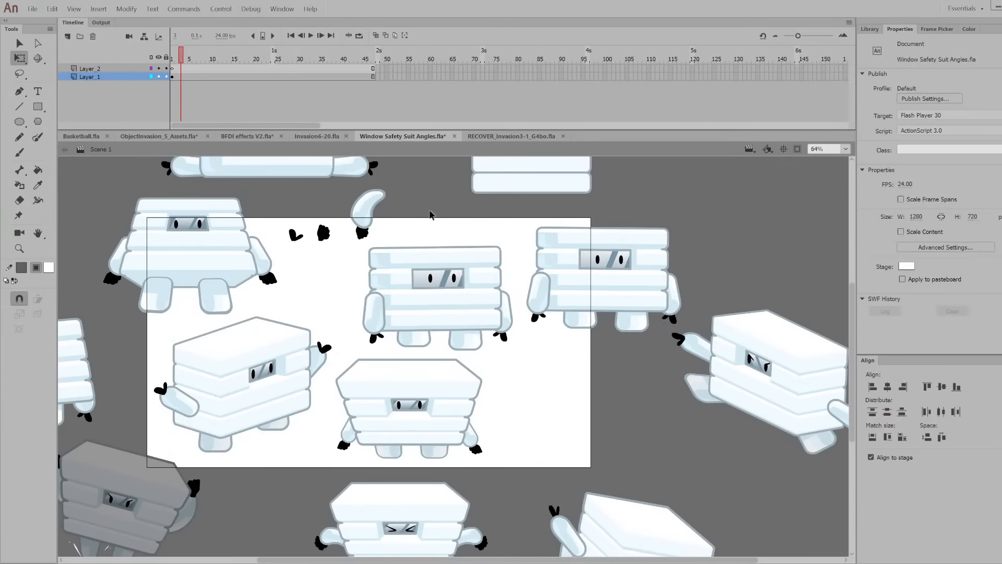
scroll(382, 464, "down", 3)
scroll(393, 411, "up", 3)
scroll(393, 411, "up", 3)
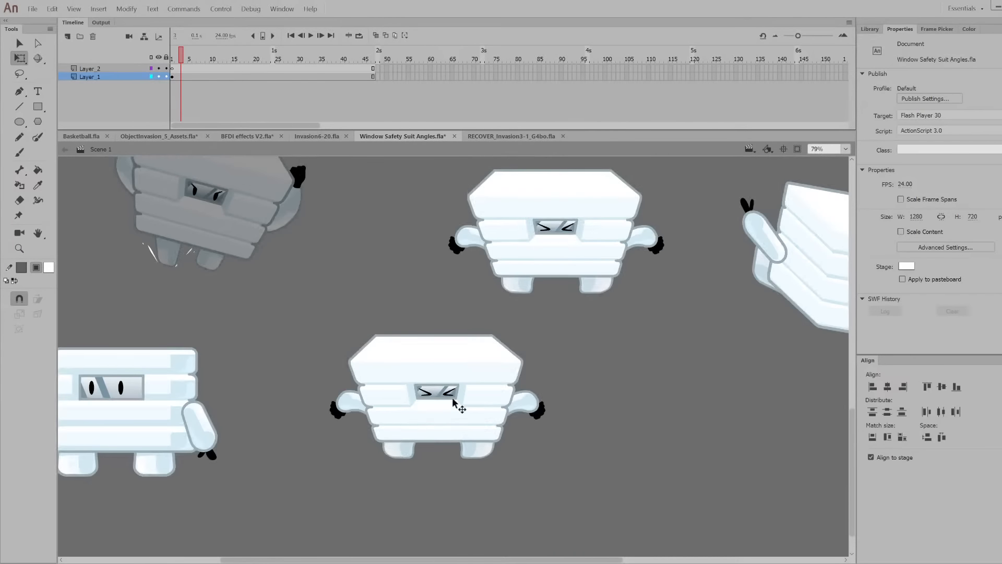
Open the lowest squinting safety suit pose symbol, preview its opening animation frames, and return to Scene 1
left_click(453, 403)
left_click(171, 59)
scroll(370, 416, "down", 4)
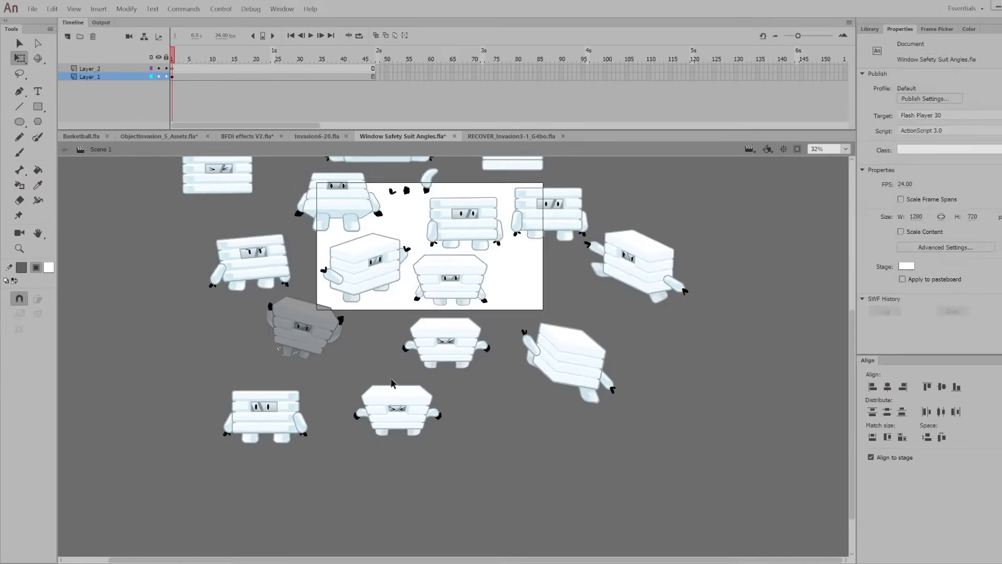
scroll(459, 339, "up", 1)
left_click(688, 232)
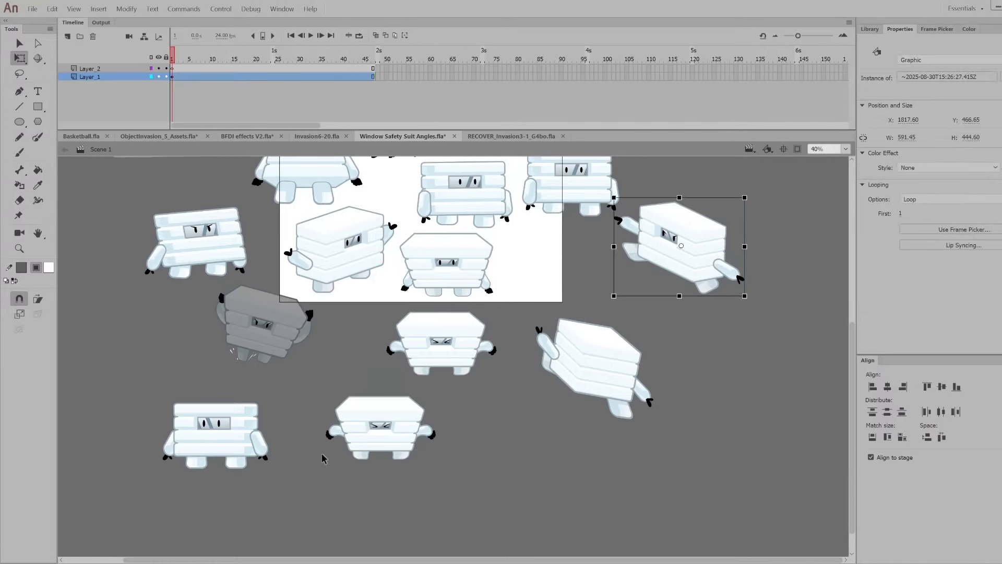
left_click(363, 444)
scroll(364, 444, "up", 1)
scroll(365, 449, "up", 3)
double_click(369, 437)
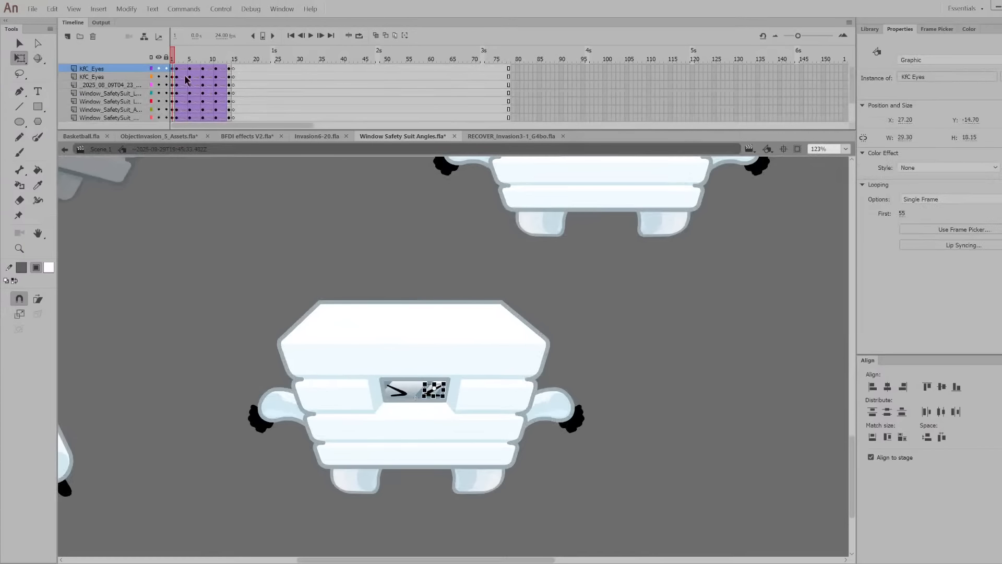
left_click_drag(178, 60, 198, 59)
scroll(374, 401, "down", 2)
scroll(375, 401, "down", 1)
left_click(101, 150)
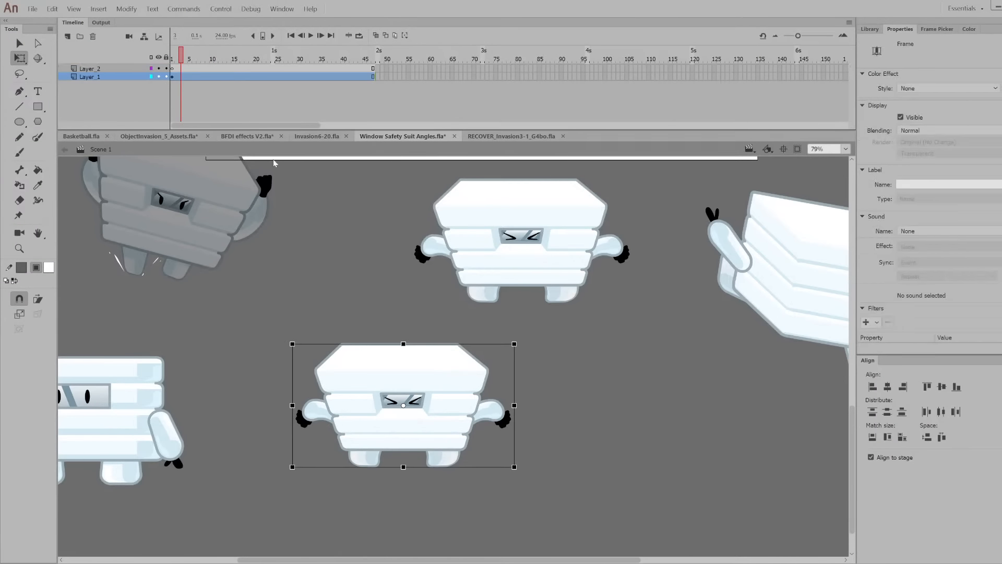
Inspect the darkened safety suit pose up close and preview all the poses through frame 26
scroll(268, 310, "down", 4)
scroll(267, 310, "up", 5)
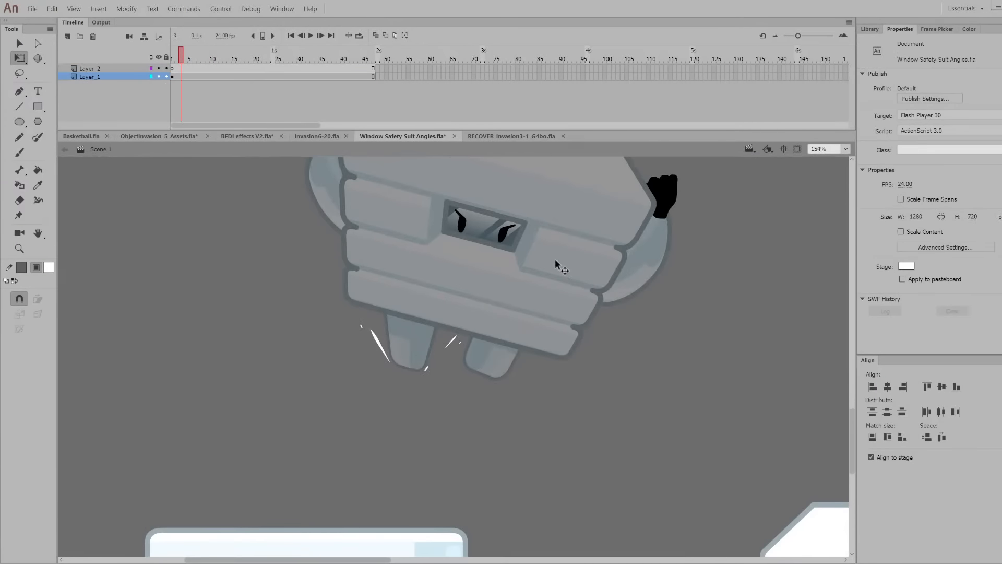
left_click_drag(189, 59, 281, 62)
scroll(350, 416, "down", 7)
scroll(536, 433, "up", 1)
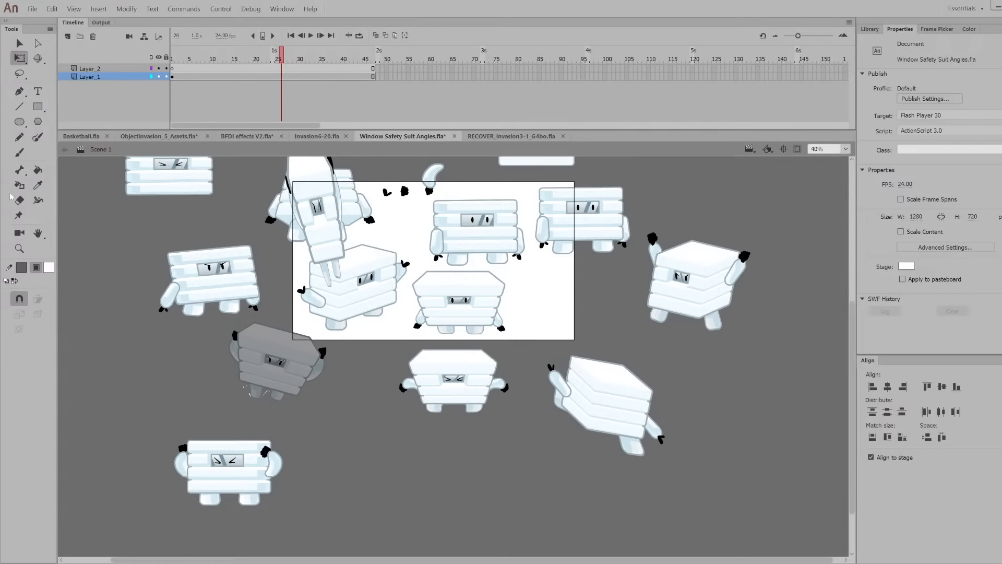
Close the Invasion6-20, BFDI effects V2, Basketball and ObjectInvasion_5_Assets documents
left_click(346, 136)
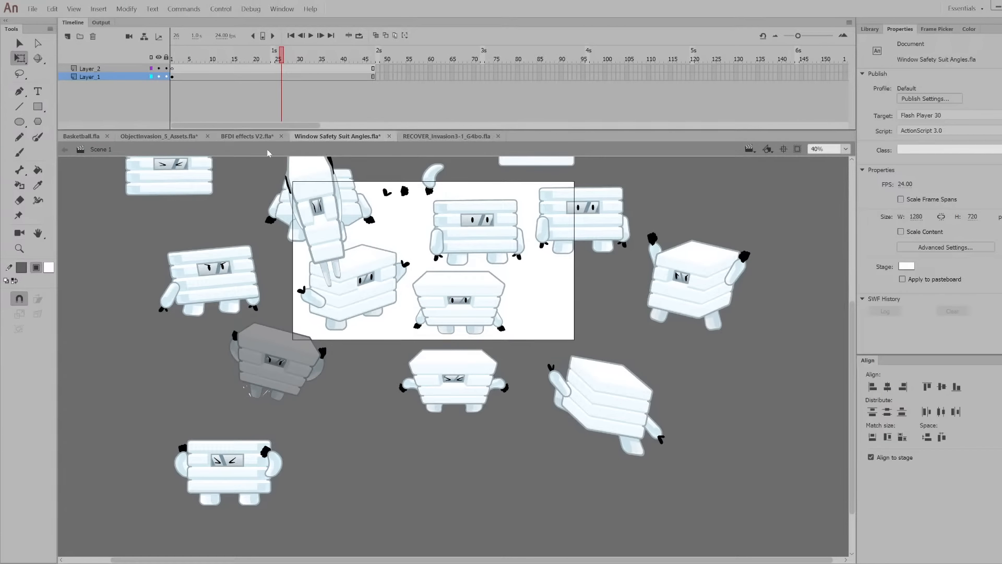
left_click(281, 136)
left_click(107, 136)
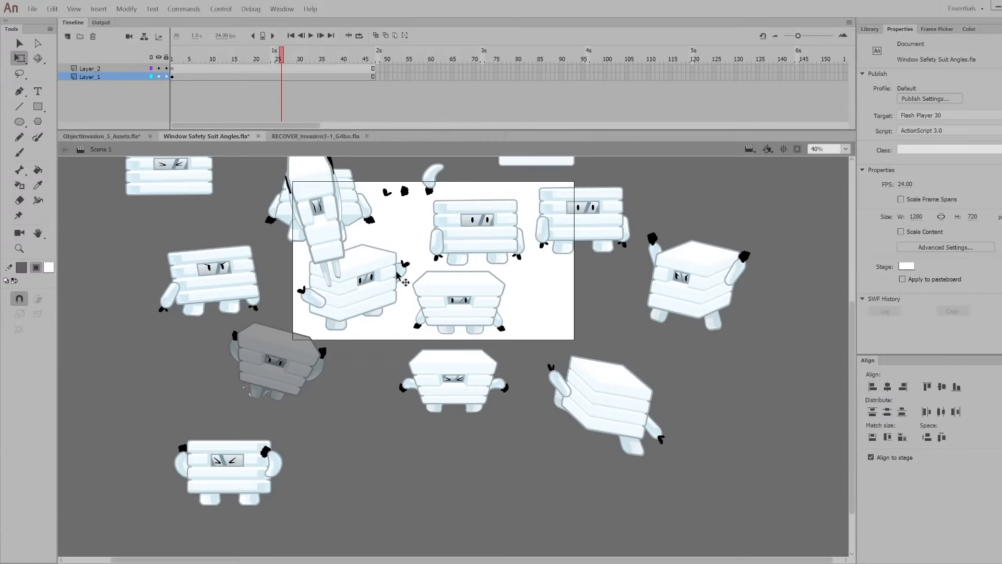
left_click(149, 136)
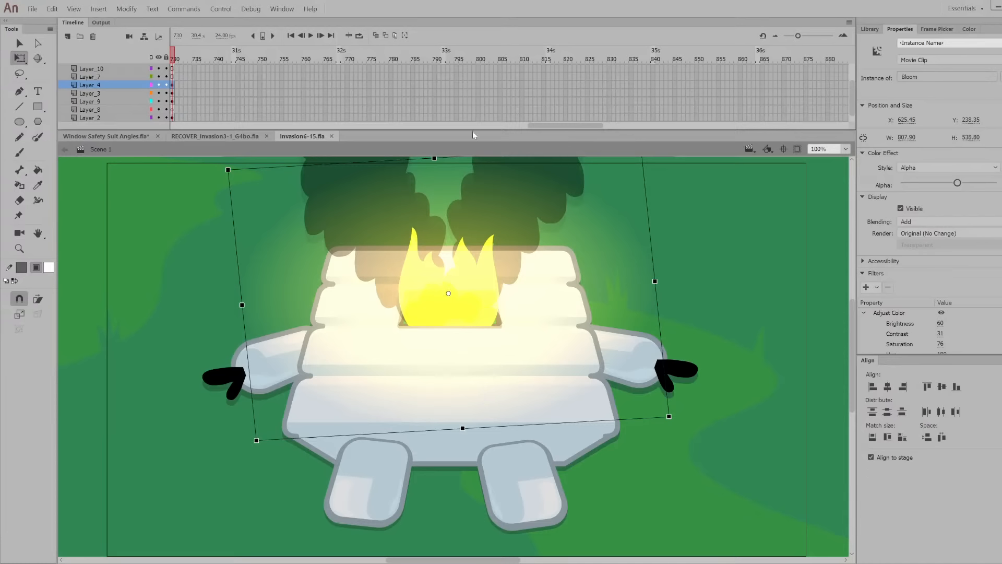
Preview the shots in Invasion6-15.fla around frames 553 to 609
left_click_drag(584, 125, 450, 124)
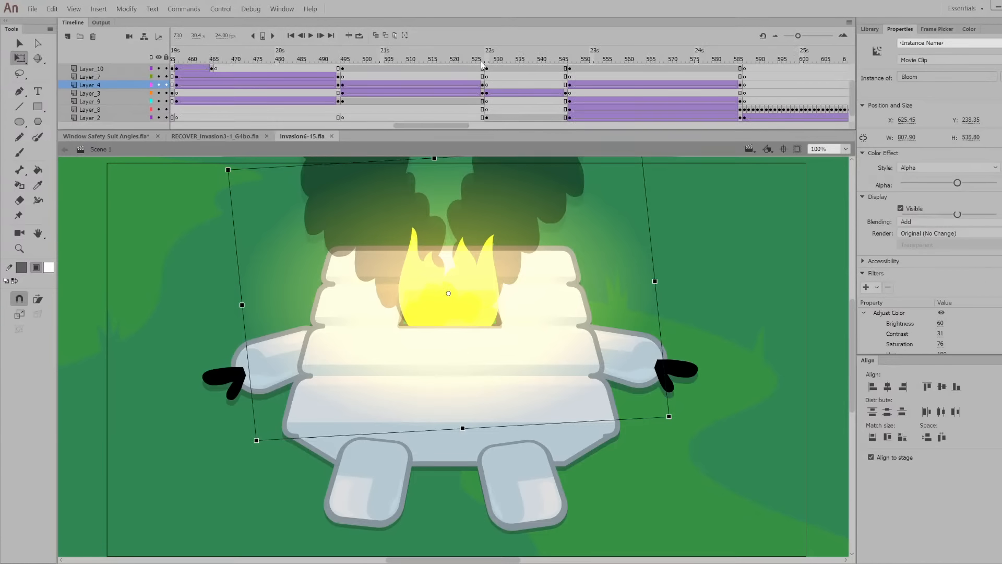
left_click_drag(483, 59, 591, 56)
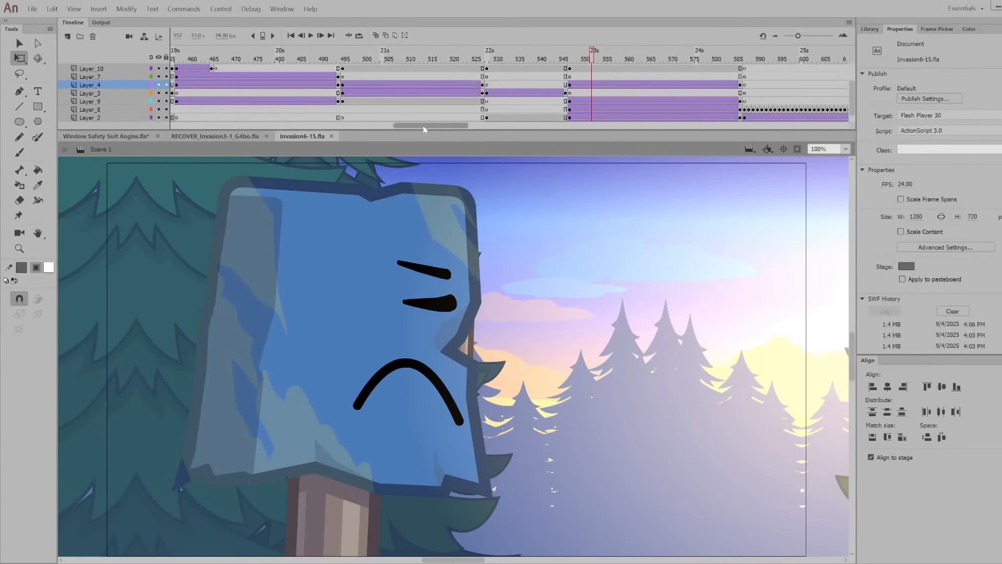
left_click_drag(424, 125, 444, 123)
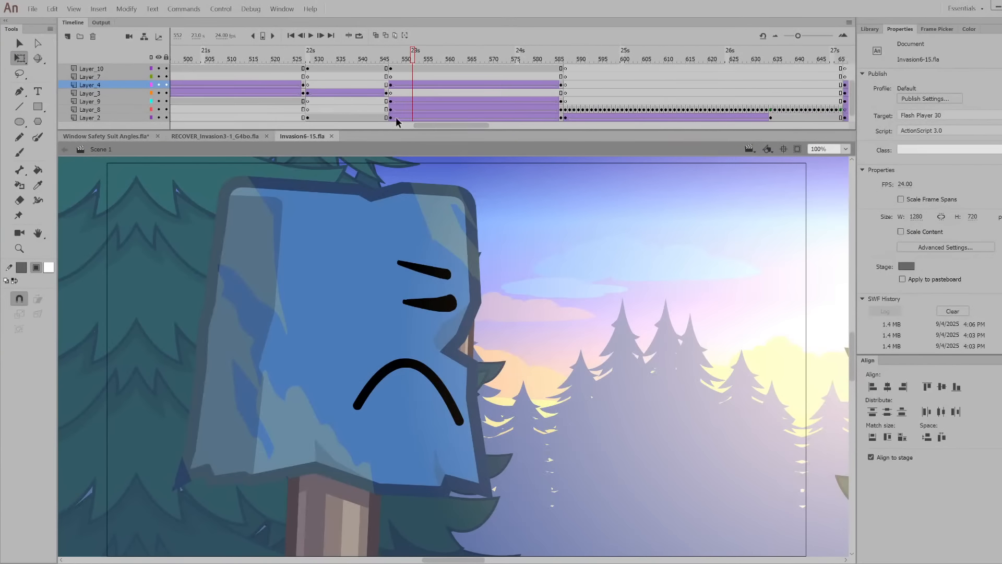
left_click_drag(508, 59, 661, 59)
left_click_drag(453, 125, 480, 121)
scroll(211, 55, "up", 2)
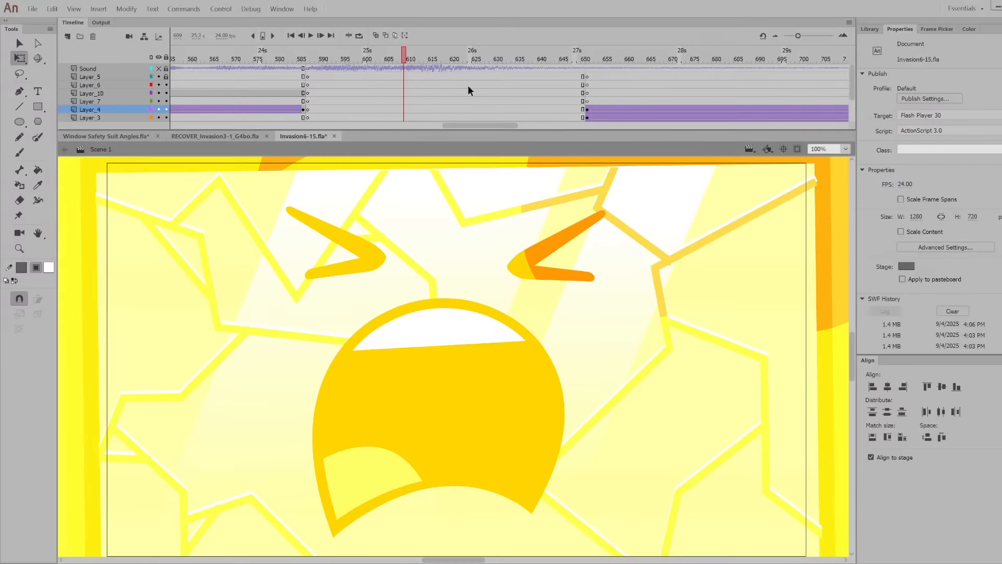
Examine the yellow screaming and shattering window animation between frames 616 and 630
scroll(467, 86, "down", 2)
left_click(434, 59)
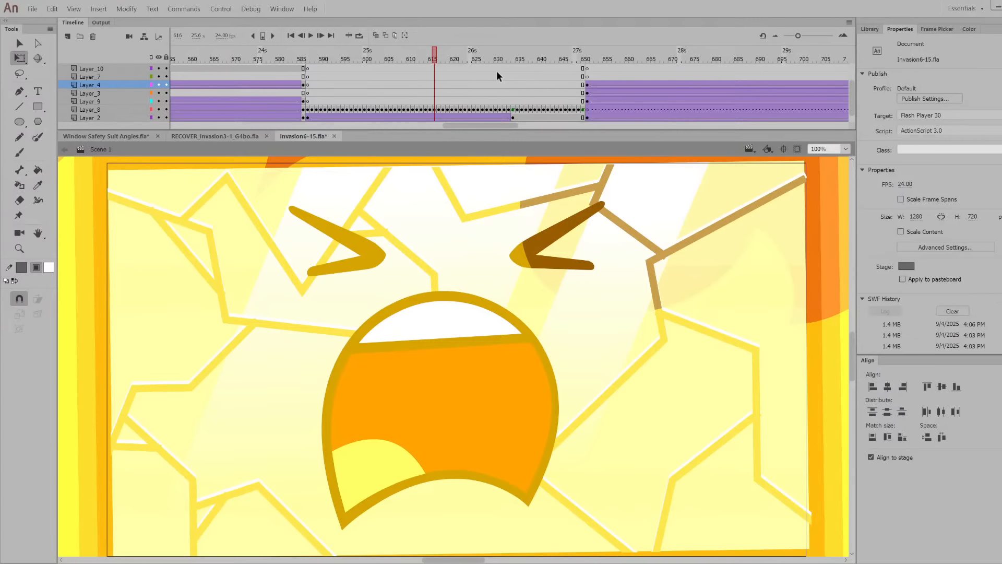
left_click_drag(437, 50, 496, 77)
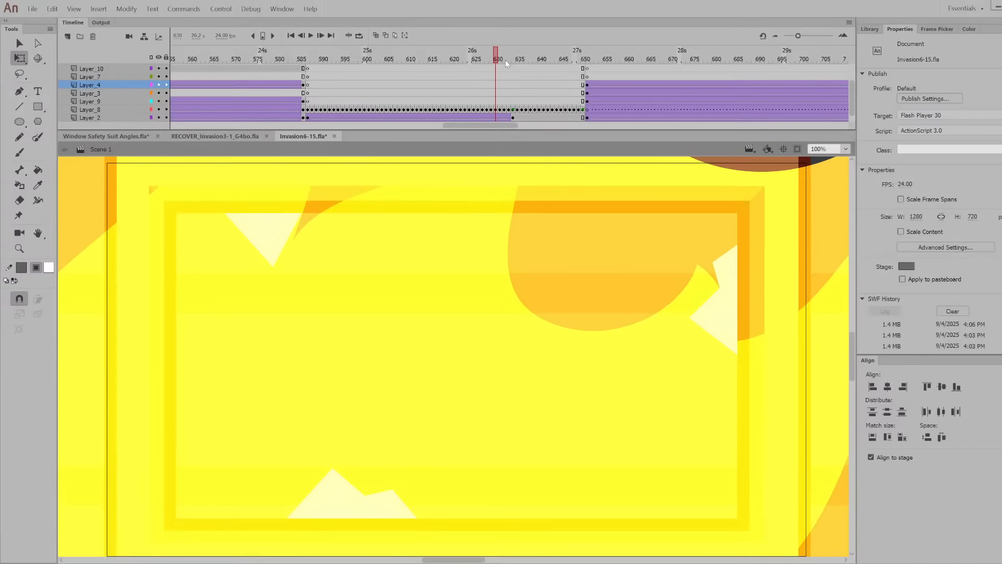
left_click(438, 59)
left_click_drag(430, 76, 465, 110)
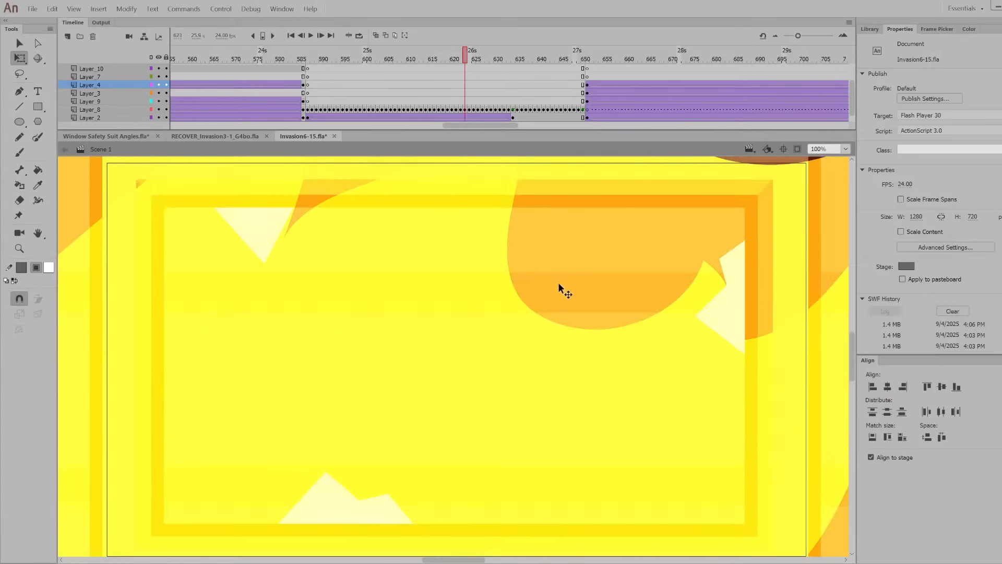
Try sketching a large jagged burst outline with a red brush on Layer_9 at frame 623
left_click(20, 152)
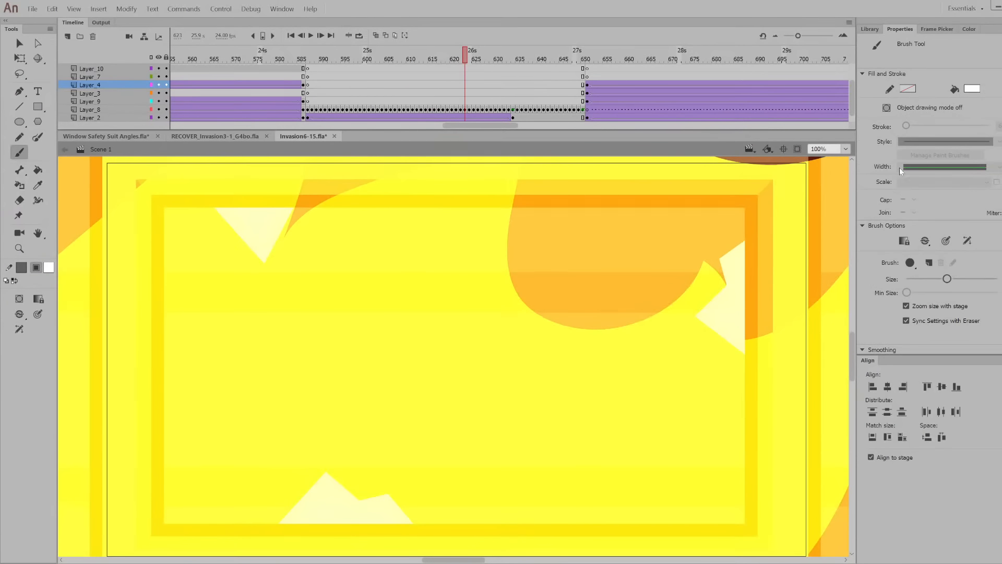
left_click(972, 90)
left_click(464, 100)
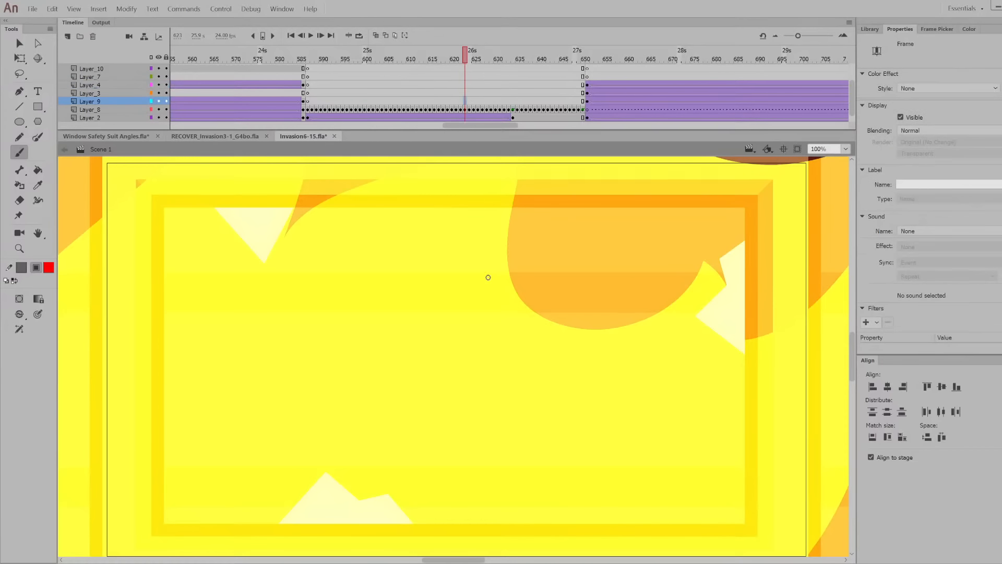
mouse_move(509, 282)
left_mouse_down()
mouse_move(605, 244)
mouse_move(569, 348)
mouse_move(668, 375)
mouse_move(535, 413)
mouse_move(440, 463)
mouse_move(385, 427)
mouse_move(228, 484)
mouse_move(298, 394)
mouse_move(192, 339)
mouse_move(276, 286)
mouse_move(296, 249)
mouse_move(397, 249)
mouse_move(451, 270)
mouse_move(506, 222)
mouse_move(521, 295)
left_mouse_up()
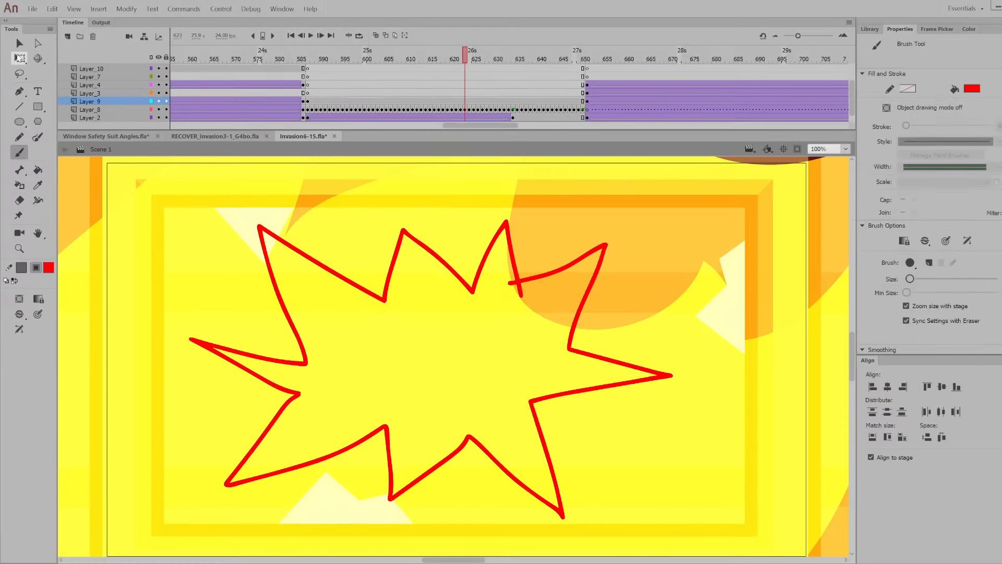
key("q")
key("ctrl+z")
Preview the rest of the window shattering shot and review the earlier scene at frame 151
left_click(451, 59)
left_click_drag(450, 61, 635, 111)
left_click_drag(568, 74, 2, 188)
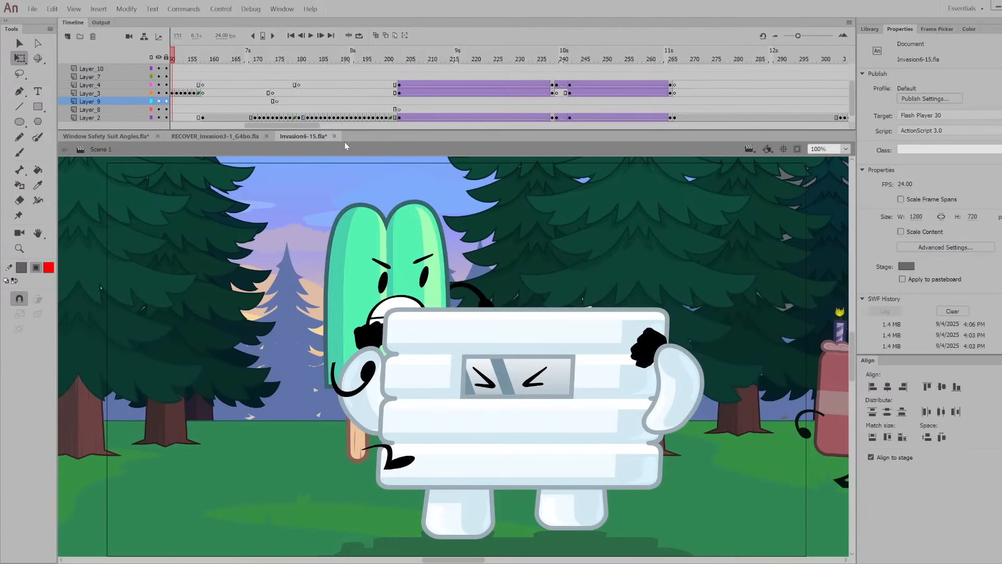
Switch to RECOVER_Invasion3-1_G4bo.fla and play the cabin scene from frame 1
left_click(236, 135)
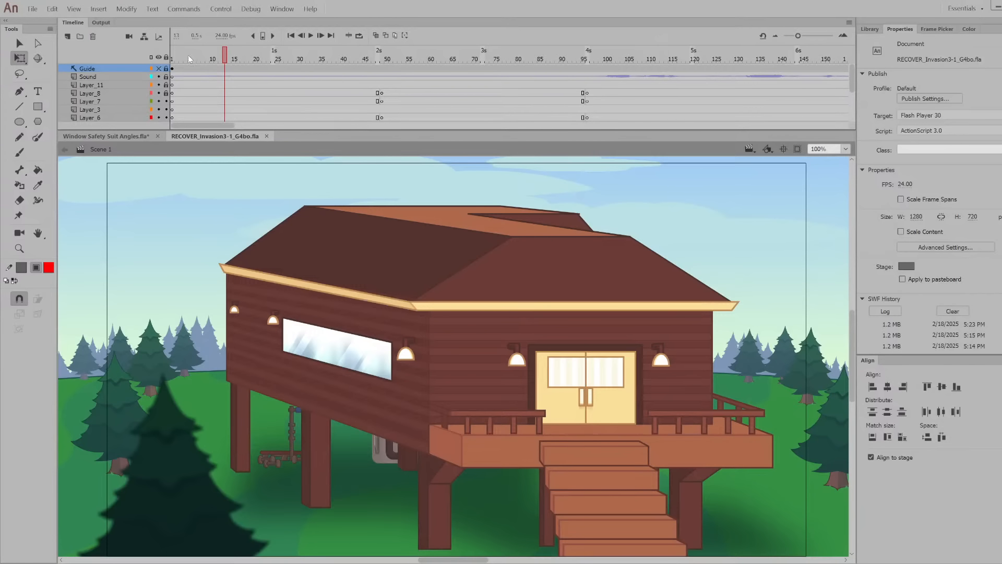
left_click(173, 58)
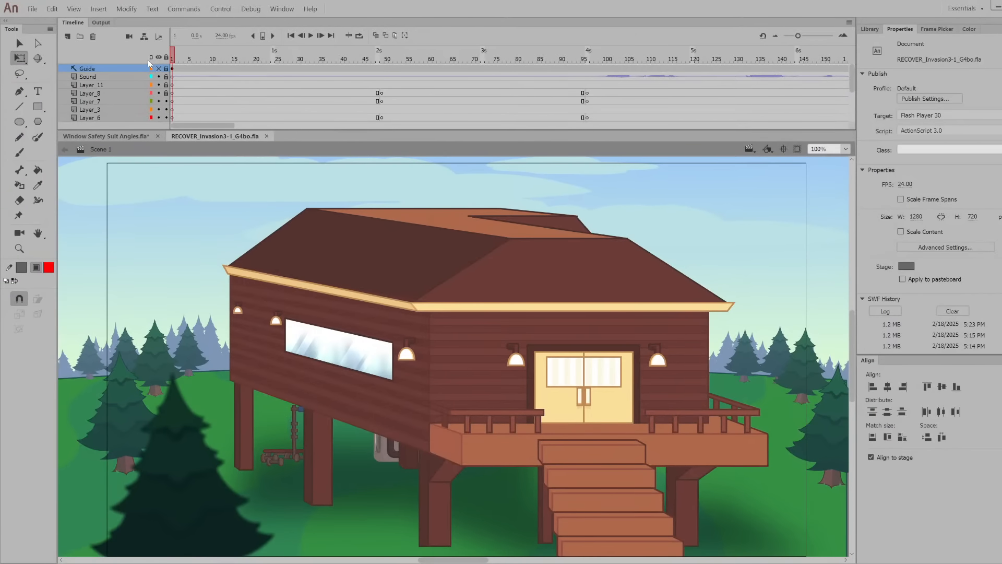
key("Return")
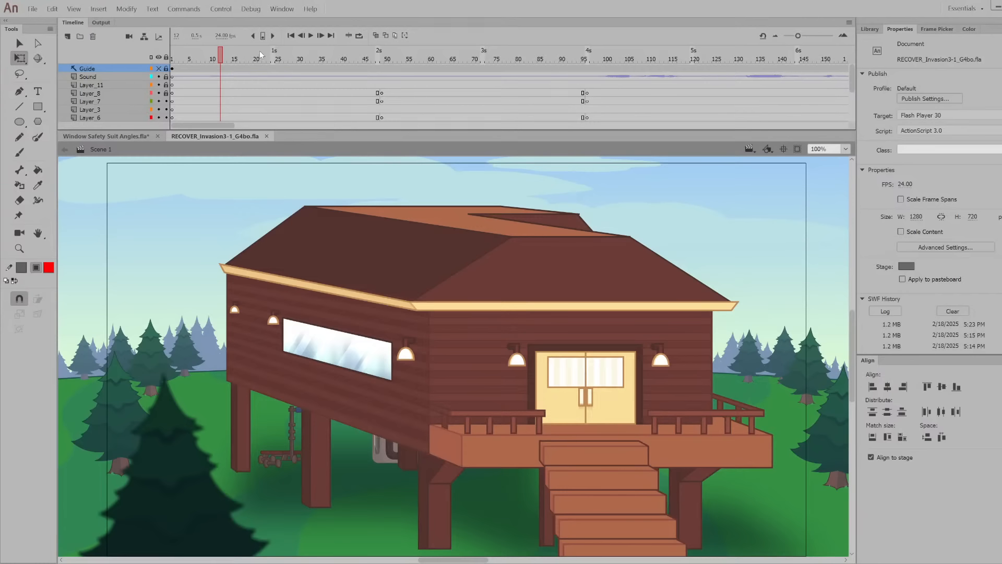
Scrub from the cabin exterior to the angry red bean shot at frame 215, and play the shots that follow
left_click_drag(218, 60, 608, 103)
left_click_drag(214, 124, 252, 125)
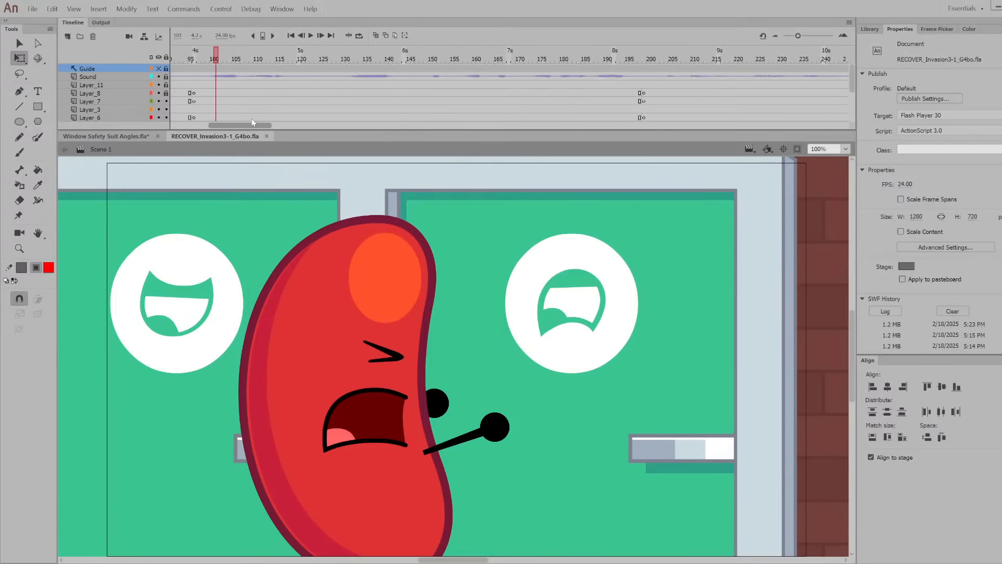
left_click_drag(221, 51, 720, 104)
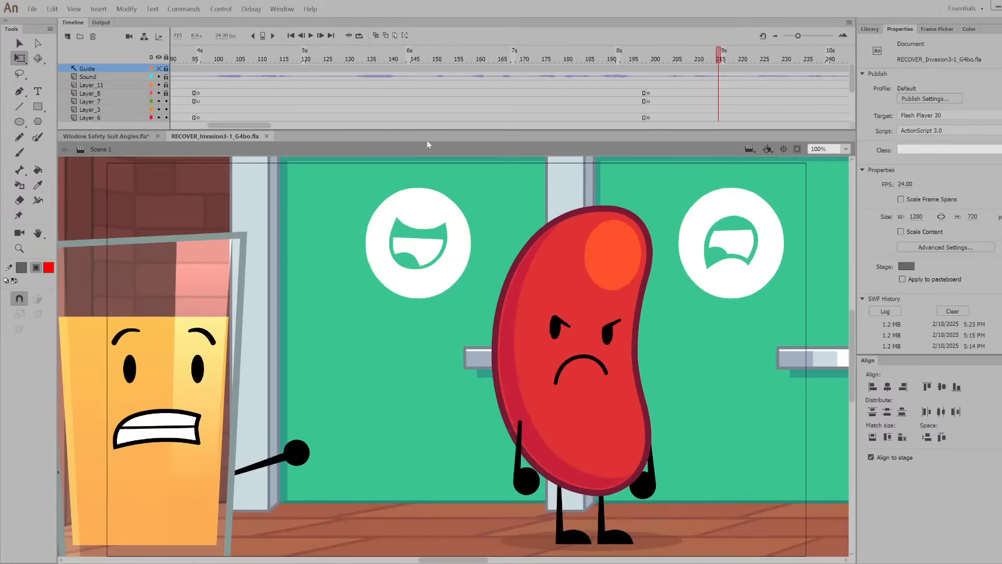
left_click_drag(260, 124, 295, 120)
left_click_drag(364, 68, 662, 56)
key("Return")
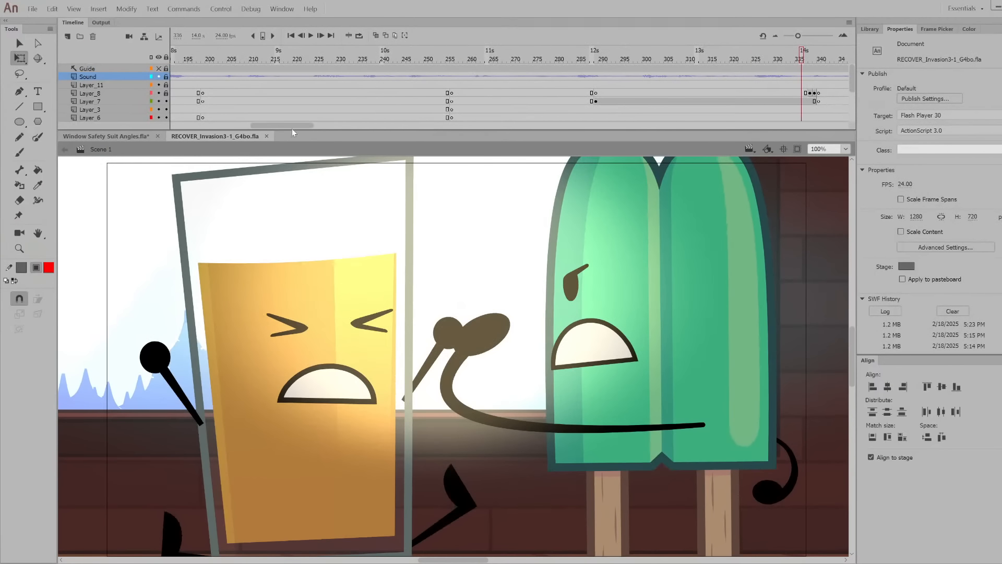
Preview the following shots up to the angry peppermint candy close-up around frame 539
left_click_drag(295, 126, 337, 123)
left_click_drag(384, 56, 513, 127)
left_click_drag(322, 125, 343, 119)
left_click_drag(309, 57, 671, 128)
left_click_drag(353, 126, 376, 124)
left_click_drag(438, 58, 777, 124)
left_click_drag(367, 123, 406, 113)
left_click(443, 59)
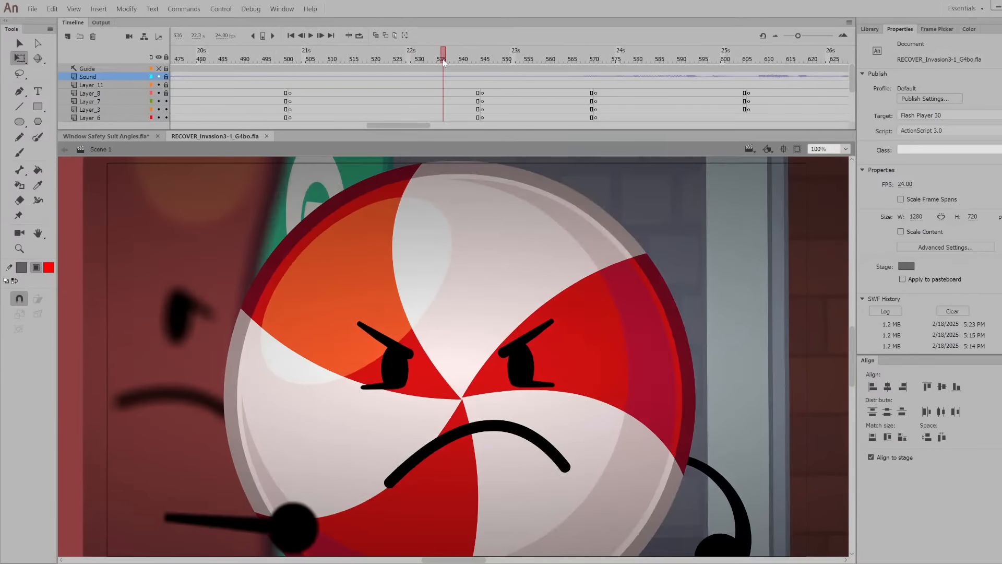
left_click_drag(443, 59, 455, 67)
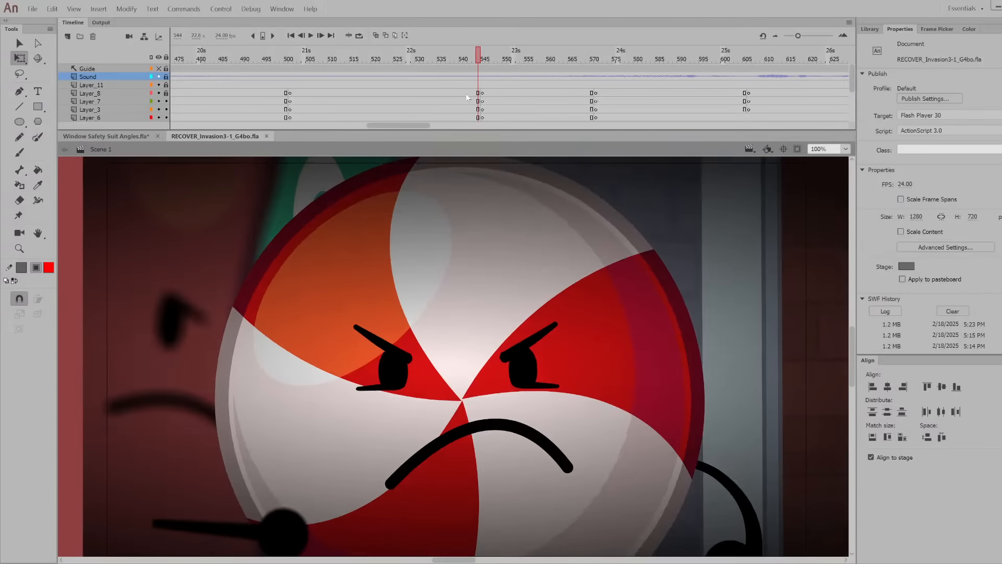
Examine up close how the red stripes meet at the centre of the peppermint candy at frame 539
scroll(458, 403, "up", 10)
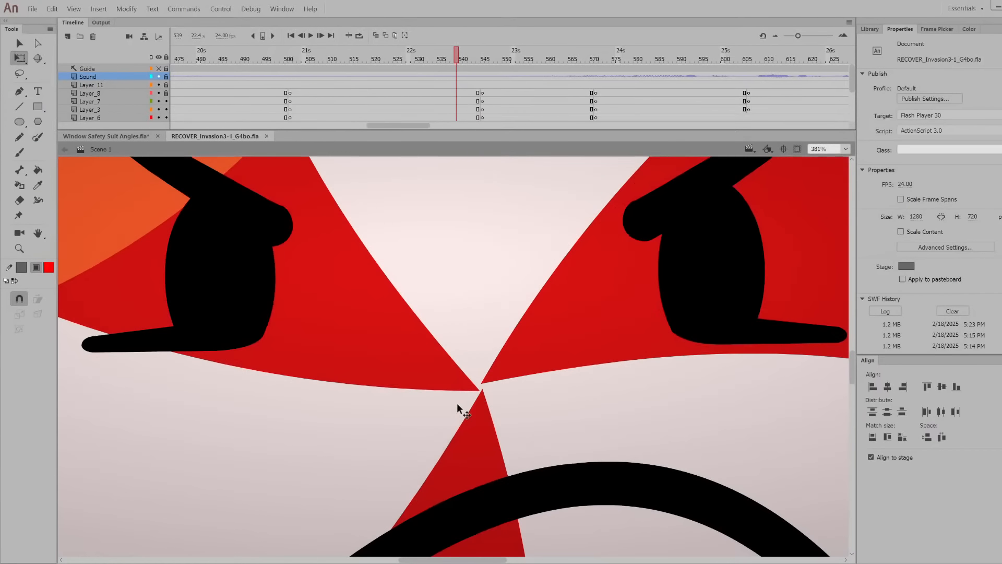
scroll(459, 402, "up", 3)
scroll(459, 405, "down", 3)
scroll(458, 405, "up", 3)
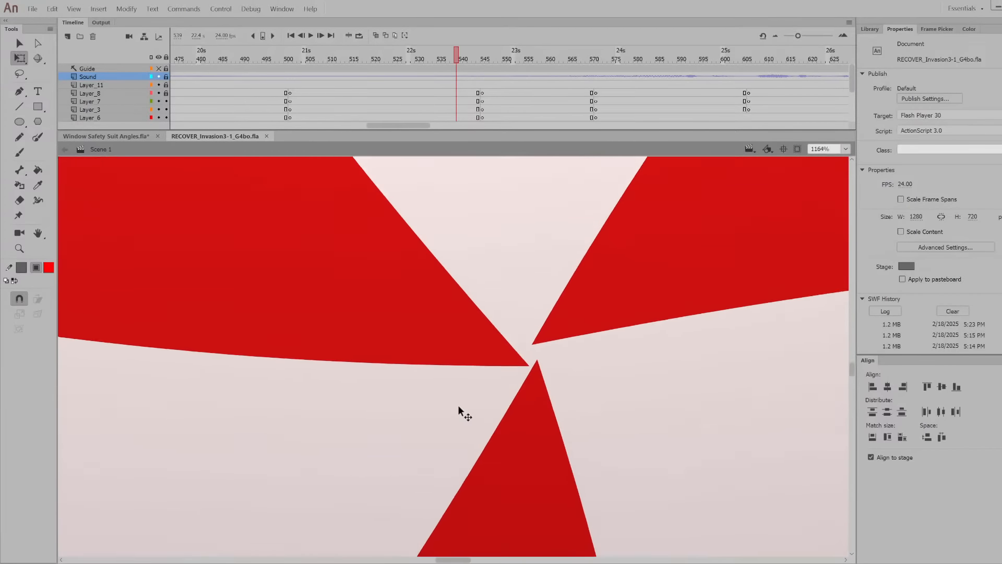
scroll(458, 405, "down", 3)
scroll(453, 410, "down", 2)
scroll(511, 400, "up", 4)
scroll(511, 400, "down", 2)
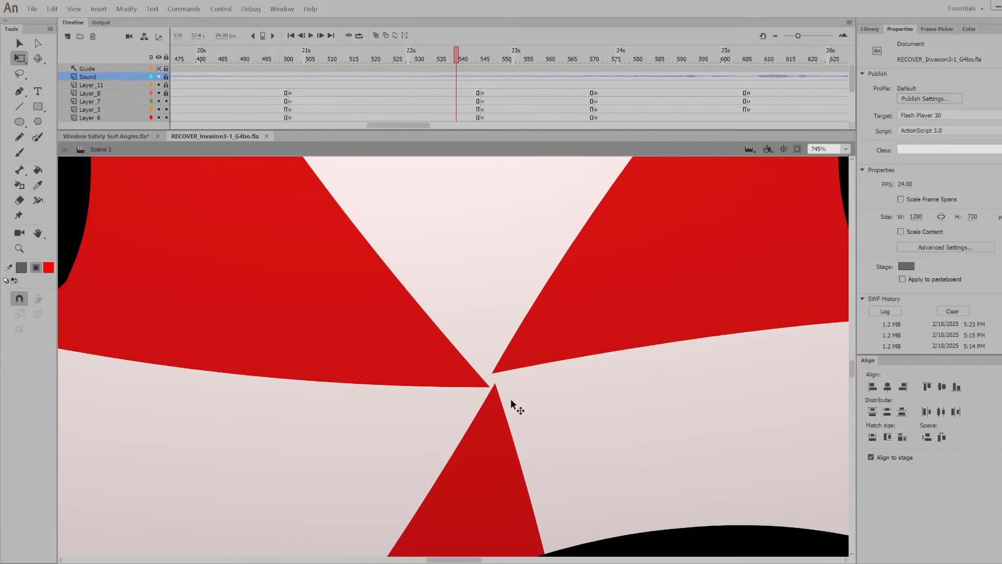
Preview the end of the peppermint close-up and the following scenes up to the group shot at frame 682
left_click(845, 150)
left_click(843, 157)
left_click_drag(458, 57, 471, 60)
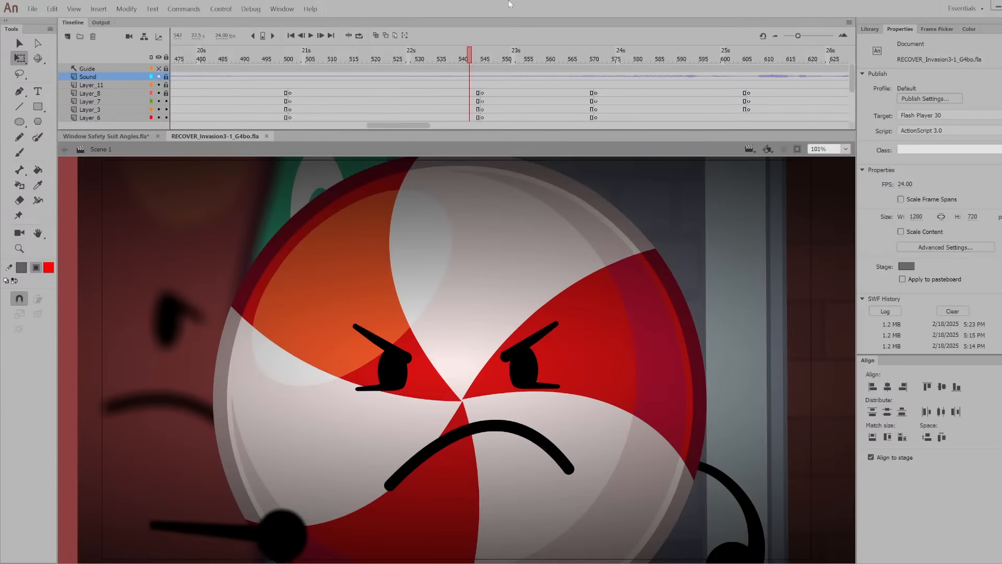
left_click(488, 56)
left_click_drag(490, 59, 804, 87)
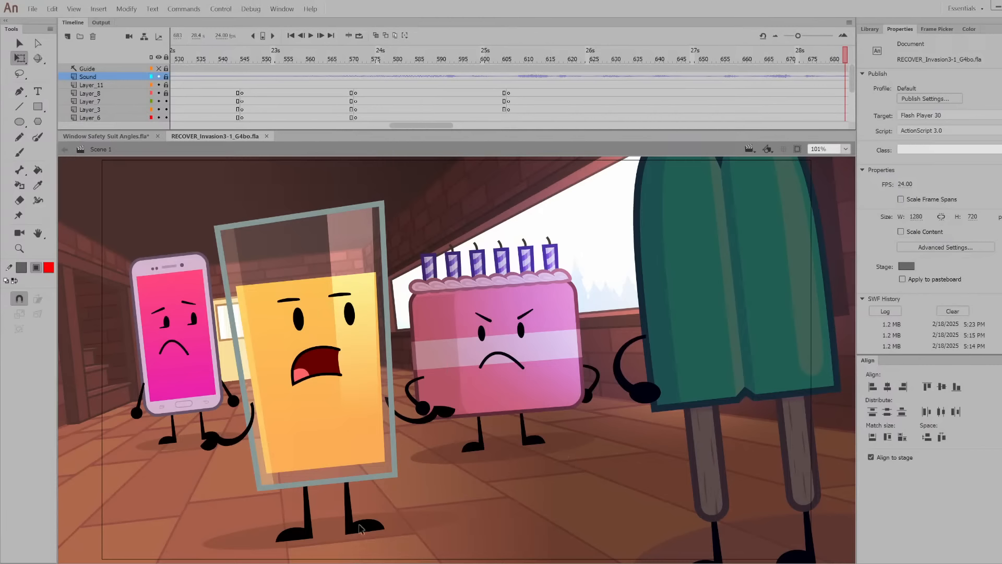
Play the group shot with the angry juice glass and stop at frame 722
left_click_drag(419, 124, 478, 123)
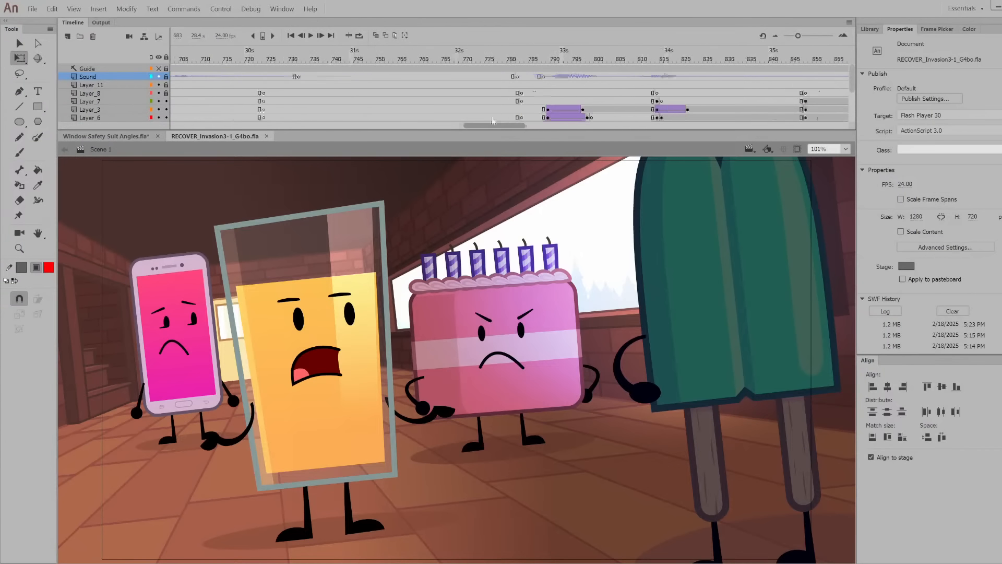
left_click_drag(320, 59, 336, 55)
key("Return")
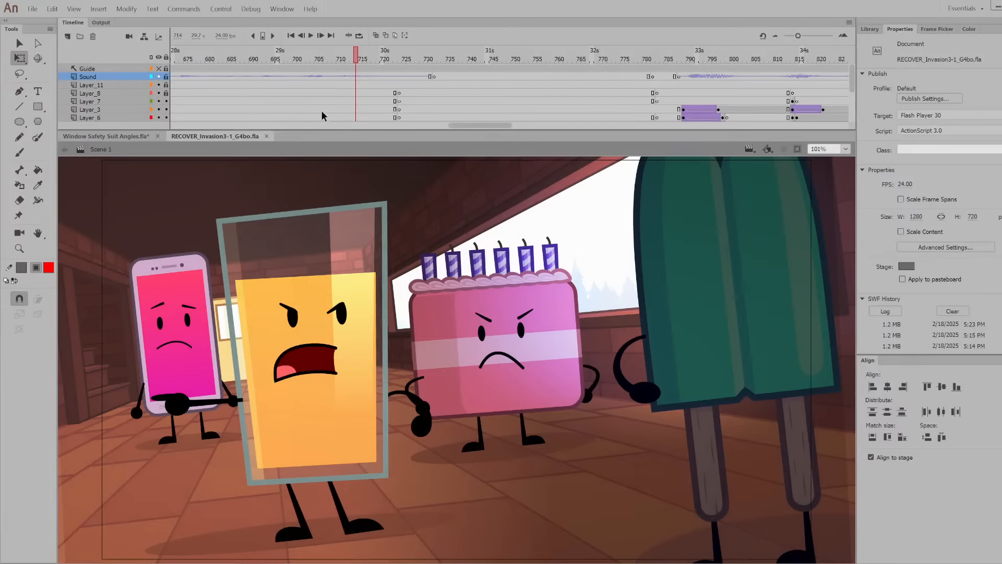
left_click(393, 58)
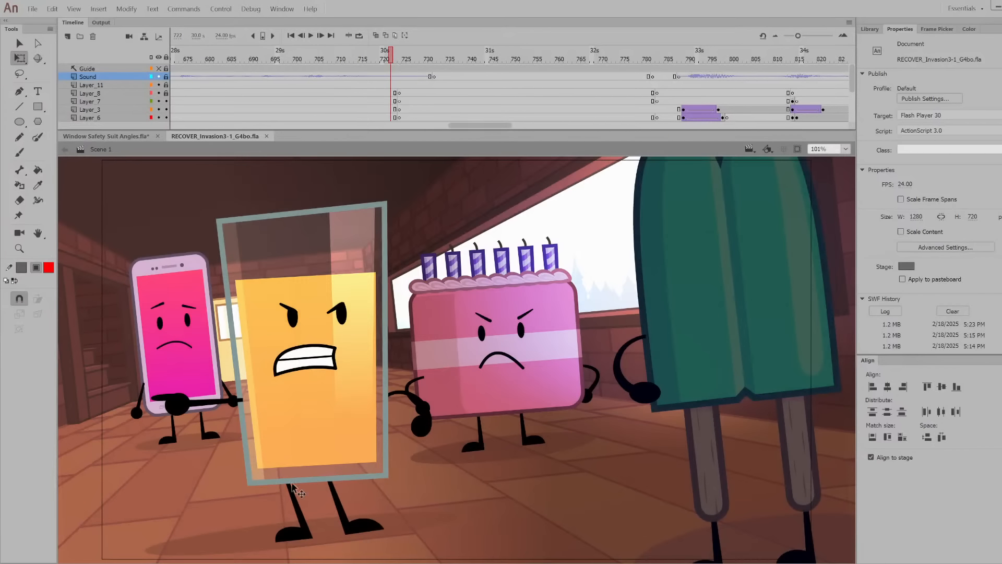
Scrub to frame 831 and examine the juice puddle and glass shards on the grass beneath the cabin
left_click_drag(392, 59, 758, 114)
key("ctrl+equal")
key("ctrl+equal")
scroll(183, 481, "up", 1)
scroll(182, 482, "up", 1)
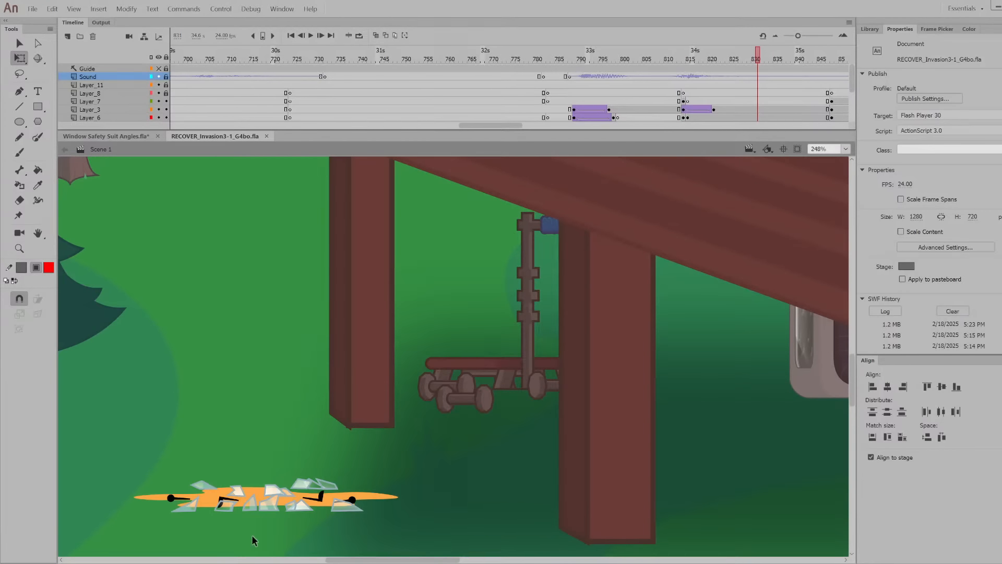
scroll(227, 526, "up", 1)
scroll(228, 526, "up", 1)
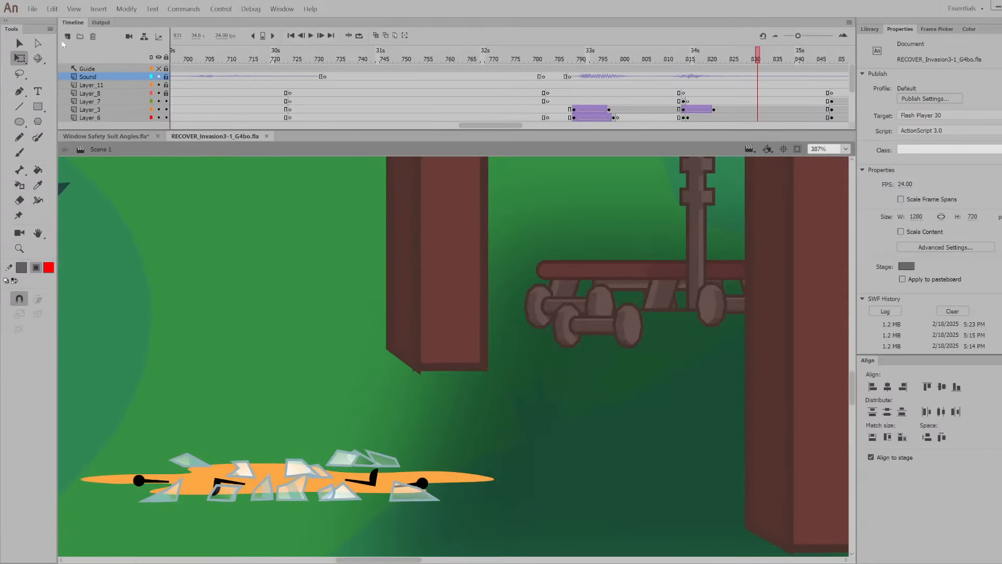
Open ObjectInvasion_5_Assets.fla and marquee-select the characters around the tablet on the stage
left_click(33, 9)
left_click(100, 51)
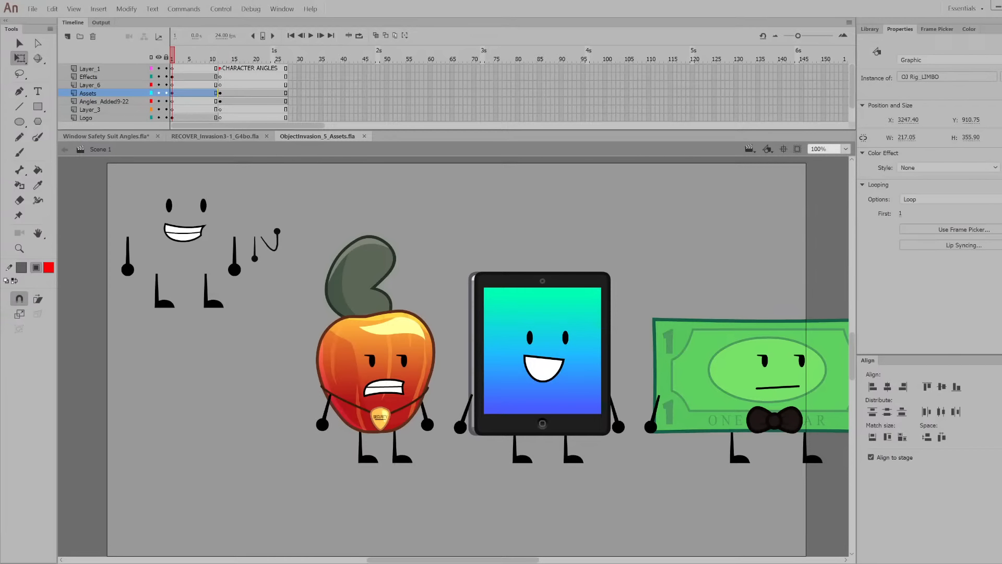
left_click_drag(357, 212, 626, 450)
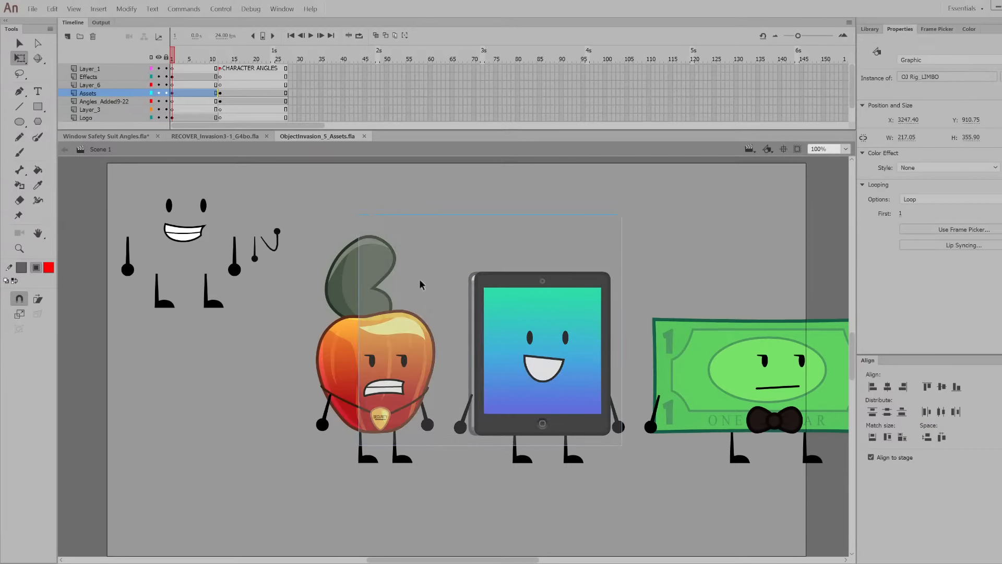
left_click_drag(351, 209, 550, 496)
left_click(534, 478)
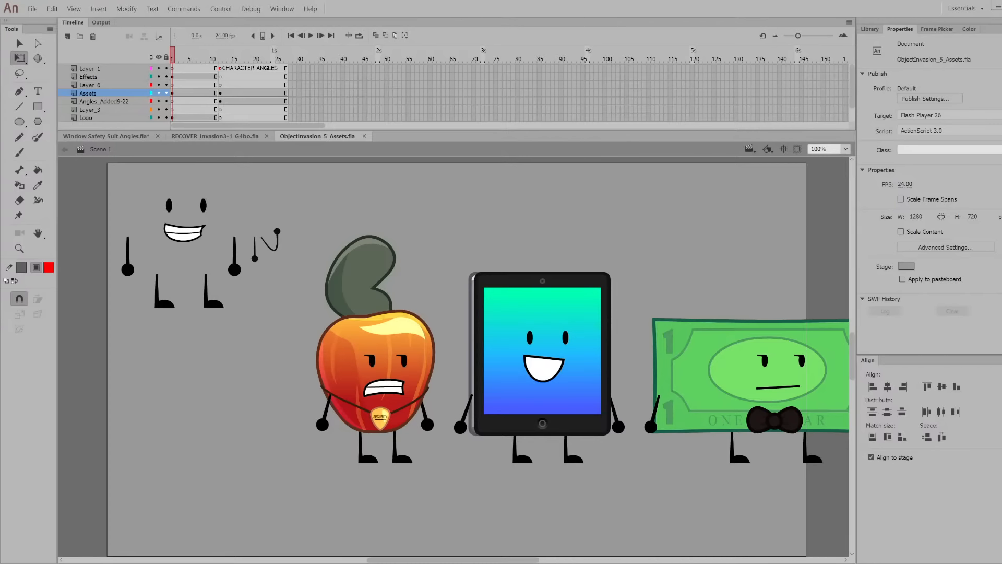
left_click_drag(358, 182, 599, 547)
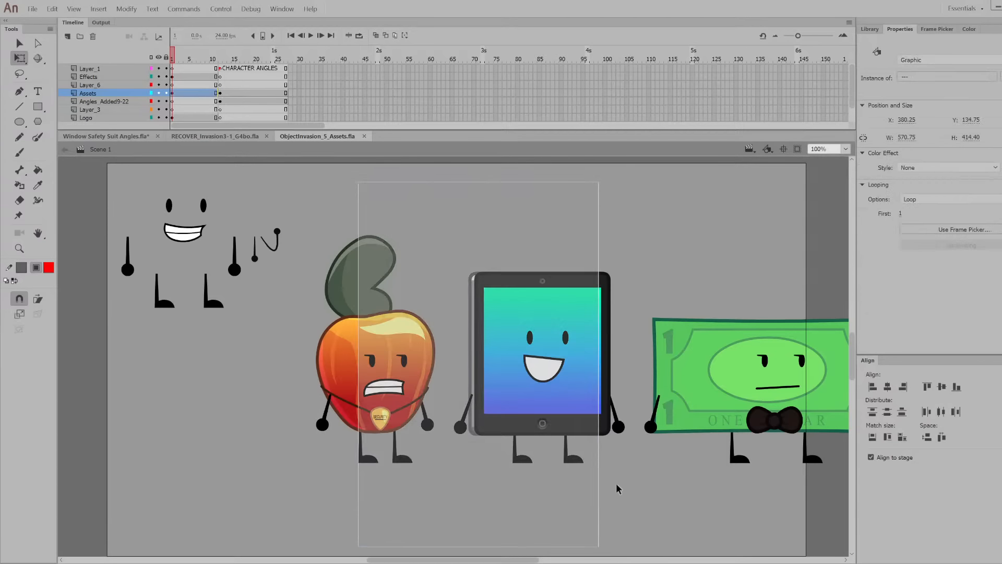
left_click_drag(294, 197, 638, 499)
Examine the team line-ups, eliminated characters, logos and effects laid out on and around the stage
scroll(361, 371, "down", 5)
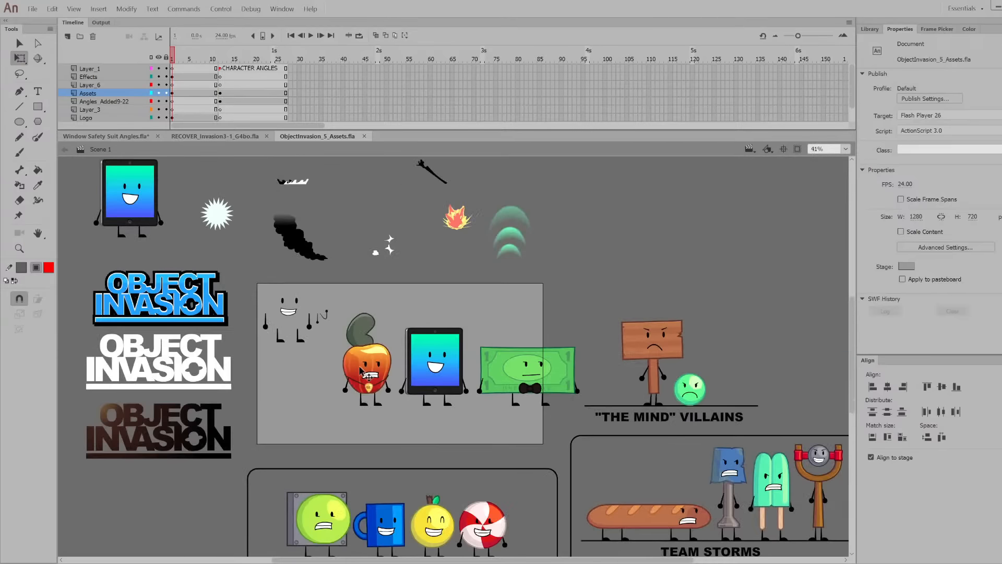
scroll(405, 400, "up", 2)
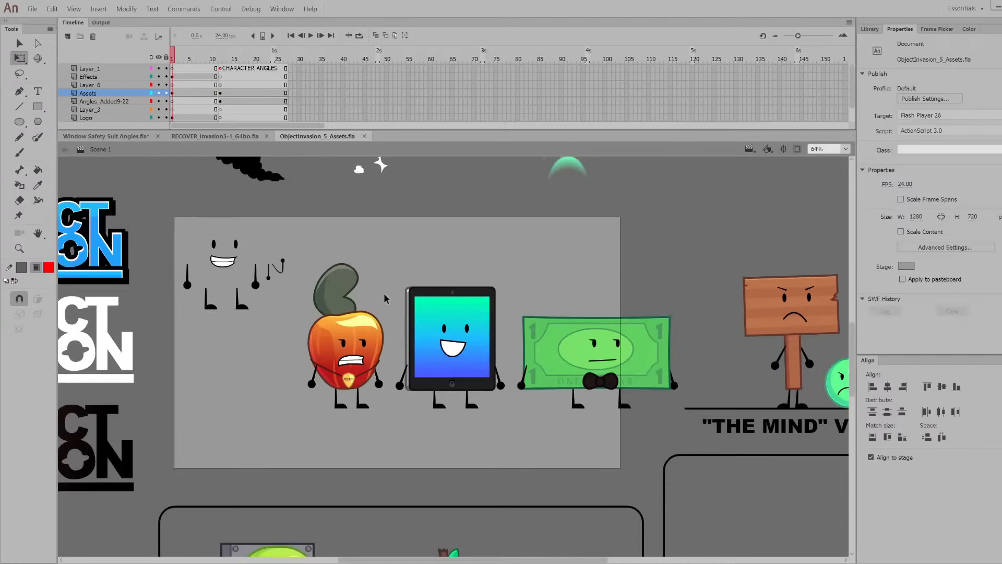
scroll(384, 274, "down", 6)
scroll(307, 336, "down", 3)
scroll(686, 240, "up", 3)
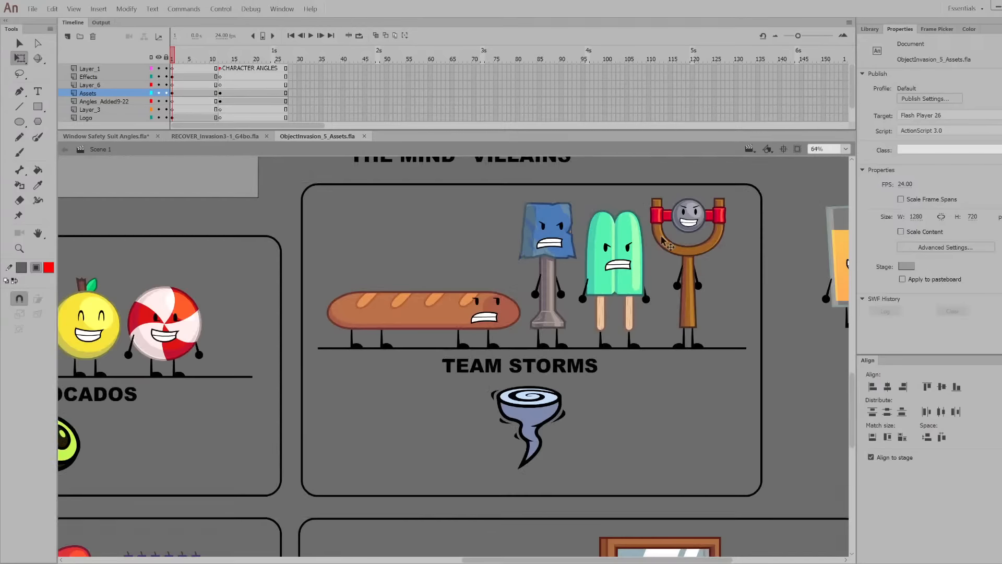
scroll(663, 240, "down", 3)
scroll(729, 285, "up", 6)
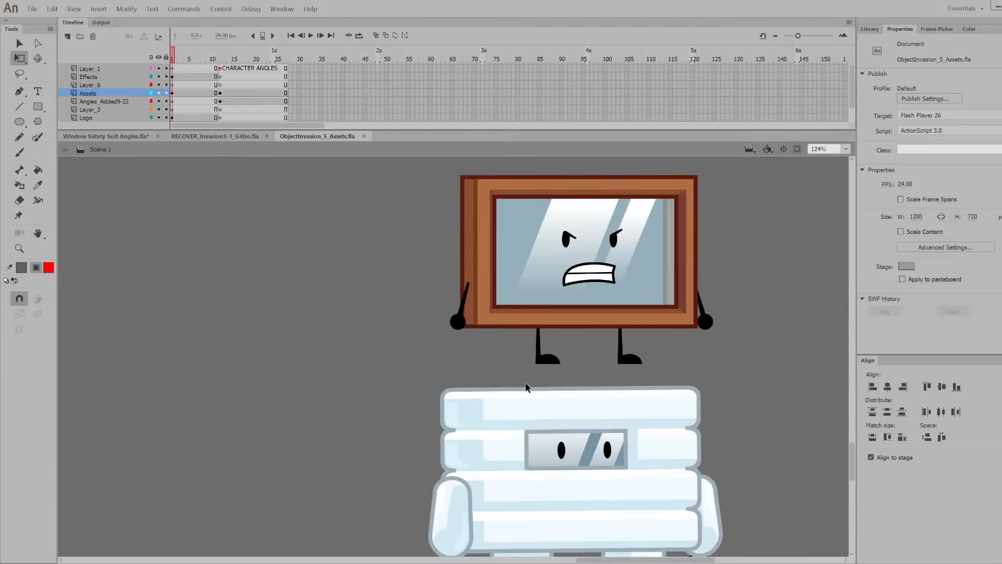
scroll(526, 387, "down", 8)
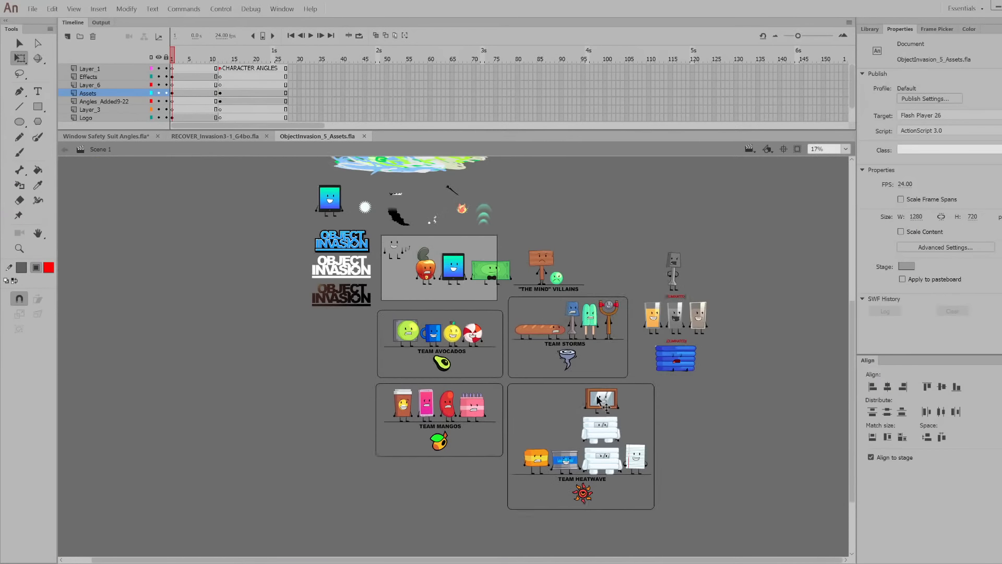
scroll(547, 240, "up", 2)
scroll(545, 252, "down", 3)
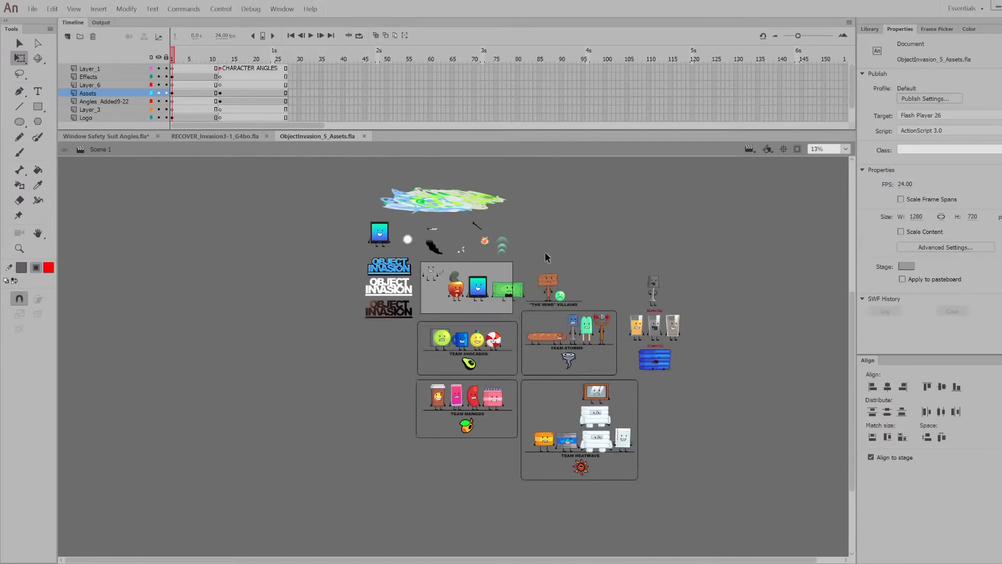
scroll(545, 252, "up", 2)
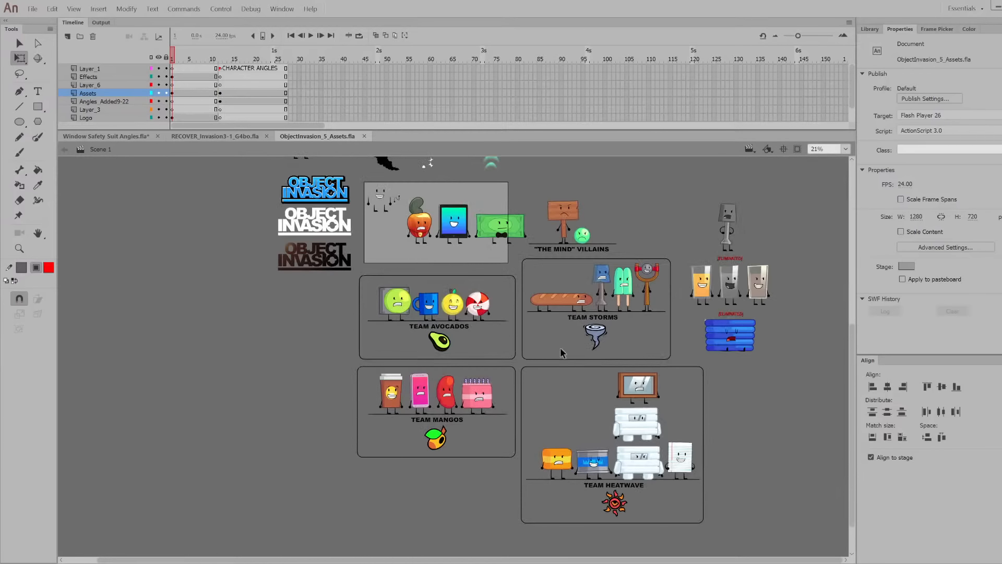
scroll(561, 353, "up", 3)
scroll(422, 235, "up", 1)
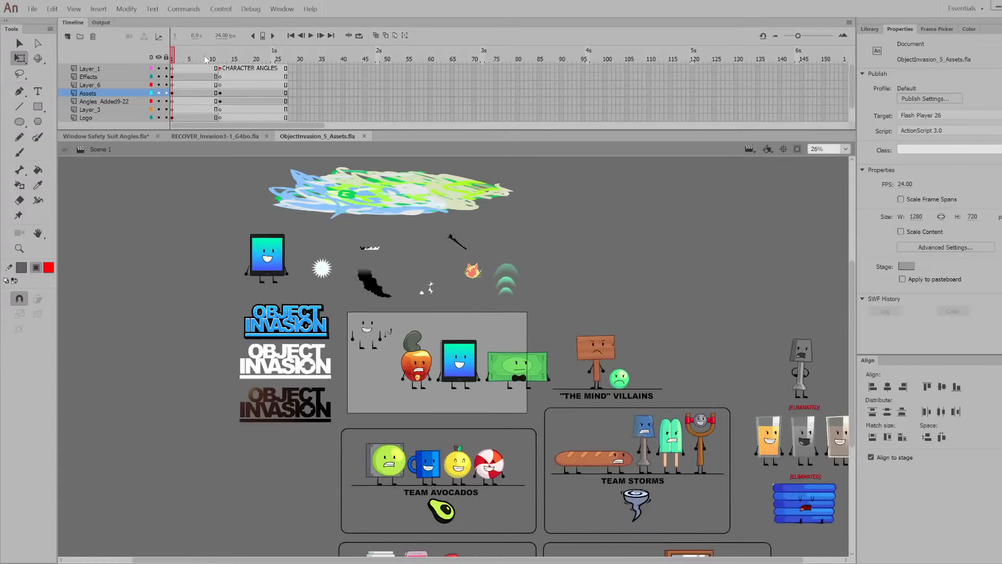
Go to frame 27 and move the Glass Shatter Pieces instance upward, above the broken windows
left_click_drag(205, 56, 295, 104)
scroll(242, 417, "up", 7)
left_click_drag(372, 366, 372, 271)
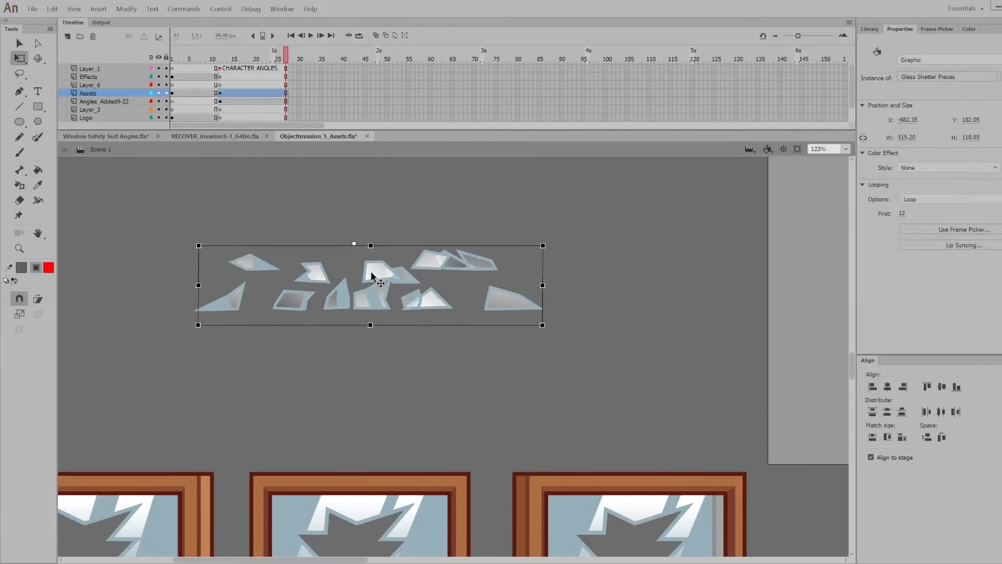
Preview the glass shard animation inside the Glass Shatter Pieces symbol and return to Scene 1
double_click(372, 271)
left_click_drag(198, 48, 357, 119)
scroll(387, 463, "down", 2)
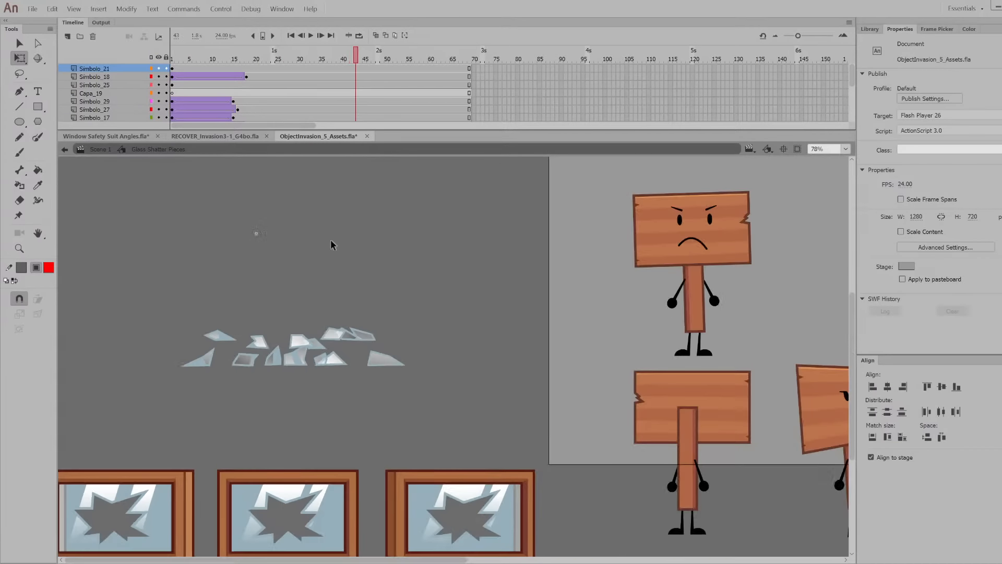
scroll(331, 239, "up", 2)
left_click_drag(228, 58, 273, 105)
left_click(91, 149)
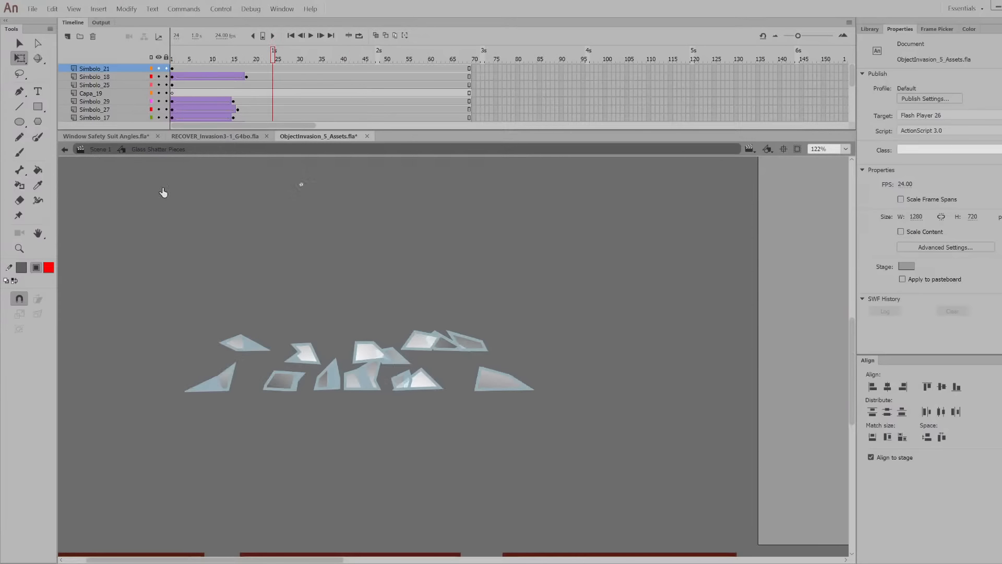
left_click(242, 239)
Switch to RECOVER_Invasion3-1_G4bo.fla and show the One-Shot Wonder title card at frame 888 at 100% zoom
left_click(234, 136)
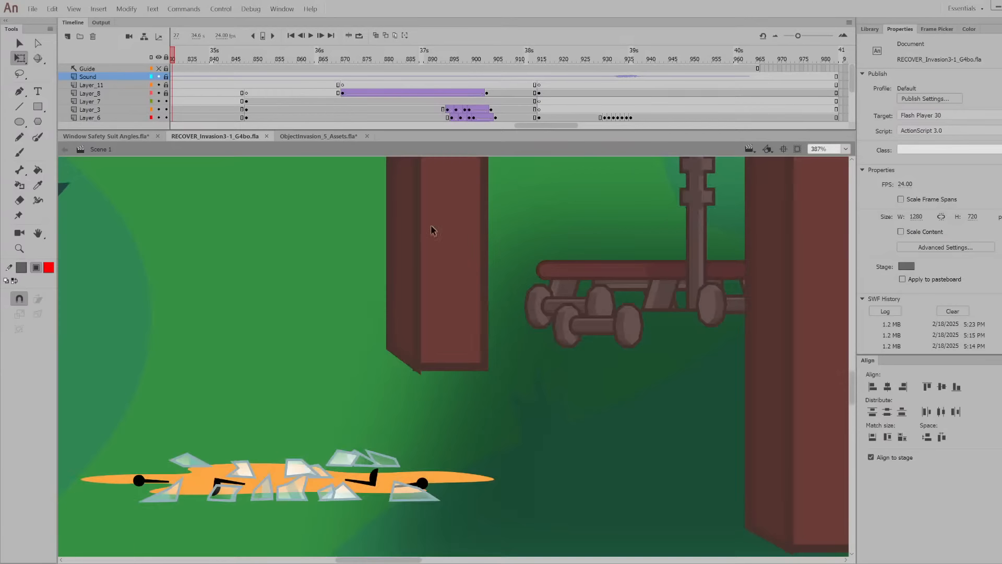
left_click_drag(452, 68, 609, 101)
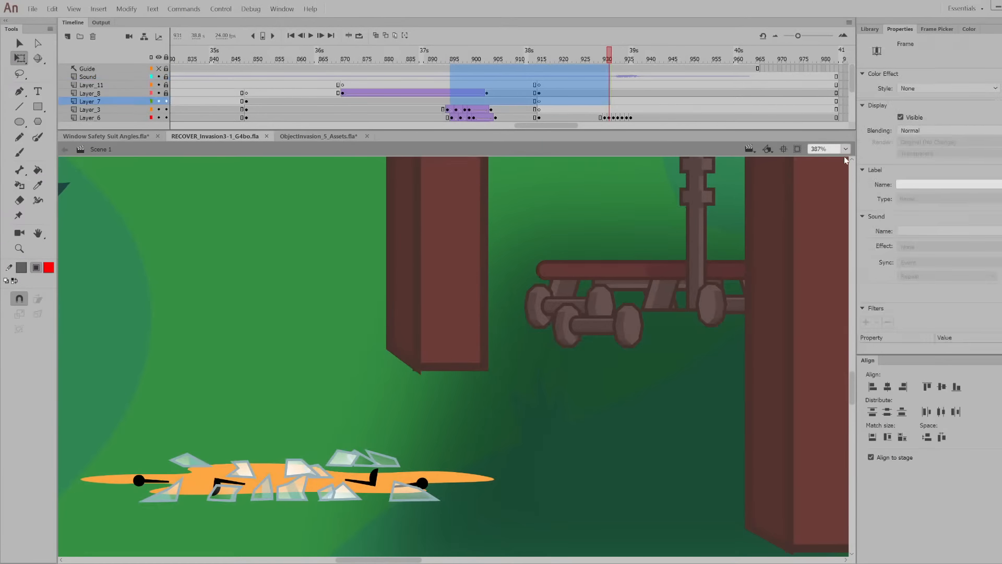
left_click(846, 149)
left_click(844, 156)
left_click_drag(609, 55, 422, 85)
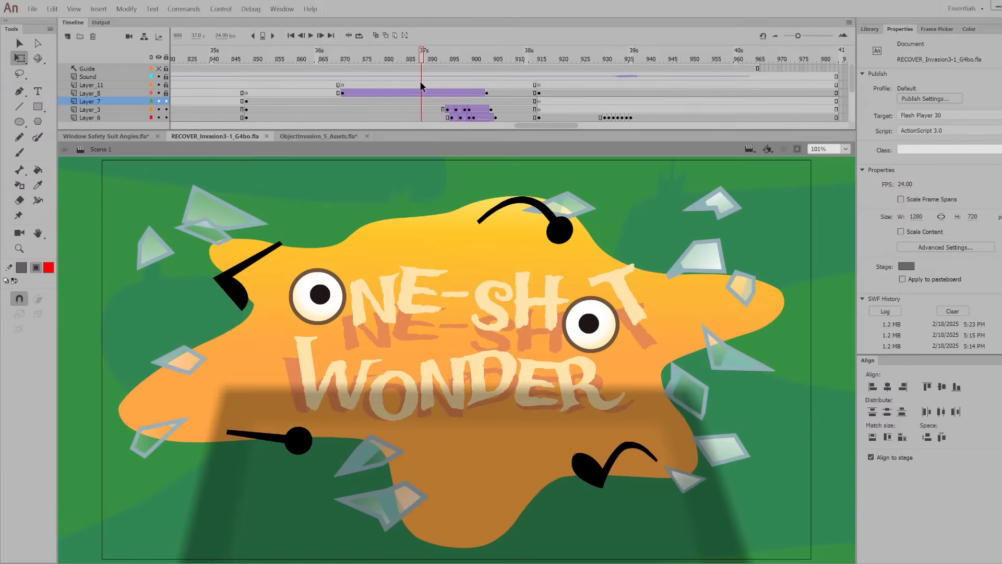
Preview the remaining frames through the smiling window shot at frame 981 and close RECOVER_Invasion3-1_G4bo.fla
left_click_drag(409, 41, 840, 88)
left_click_drag(558, 124, 252, 127)
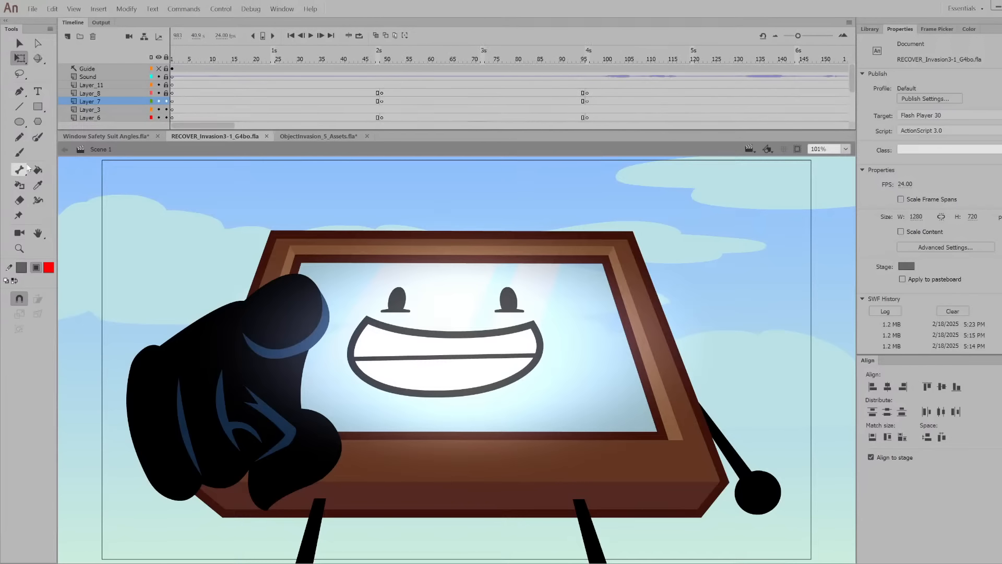
left_click(266, 136)
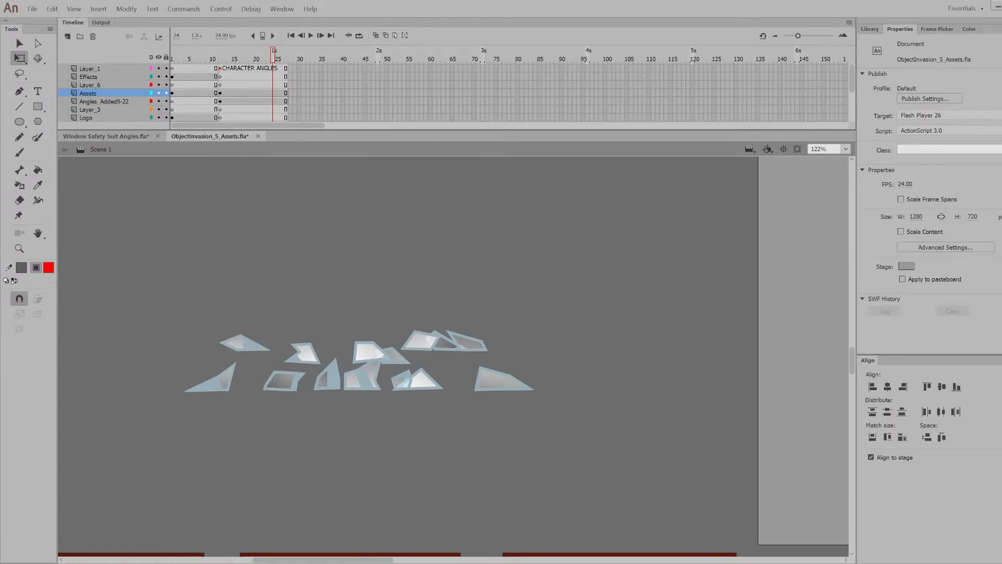
Examine and select the Glass Shatter Pieces instance, then return to ObjectInvasion_5_Assets.fla from the suit angles document
left_click_drag(181, 262, 539, 447)
left_click_drag(140, 212, 552, 466)
mouse_move(553, 466)
left_mouse_down()
mouse_move(383, 250)
mouse_move(160, 170)
mouse_move(189, 218)
mouse_move(175, 253)
mouse_move(169, 218)
mouse_move(566, 463)
mouse_move(552, 475)
left_mouse_up()
mouse_move(550, 491)
left_mouse_down()
mouse_move(156, 197)
mouse_move(526, 436)
mouse_move(554, 469)
mouse_move(167, 186)
mouse_move(190, 202)
mouse_move(172, 279)
mouse_move(160, 215)
mouse_move(575, 515)
mouse_move(557, 457)
mouse_move(541, 470)
mouse_move(175, 223)
mouse_move(385, 462)
mouse_move(529, 473)
mouse_move(553, 509)
mouse_move(547, 505)
left_mouse_up()
left_click(257, 205)
left_click_drag(364, 298, 167, 215)
left_click_drag(177, 232, 547, 497)
left_click_drag(547, 497, 168, 199)
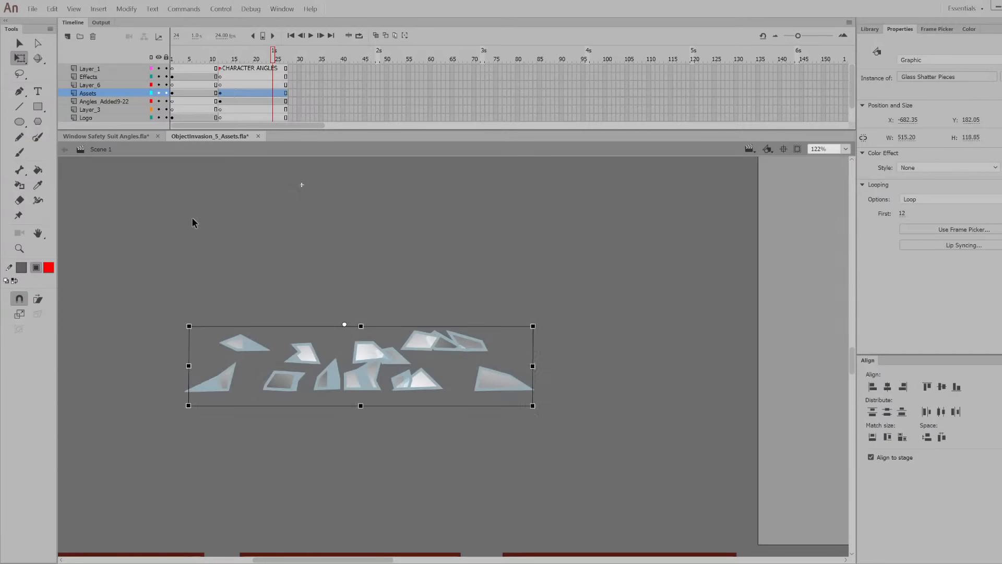
left_click(252, 380)
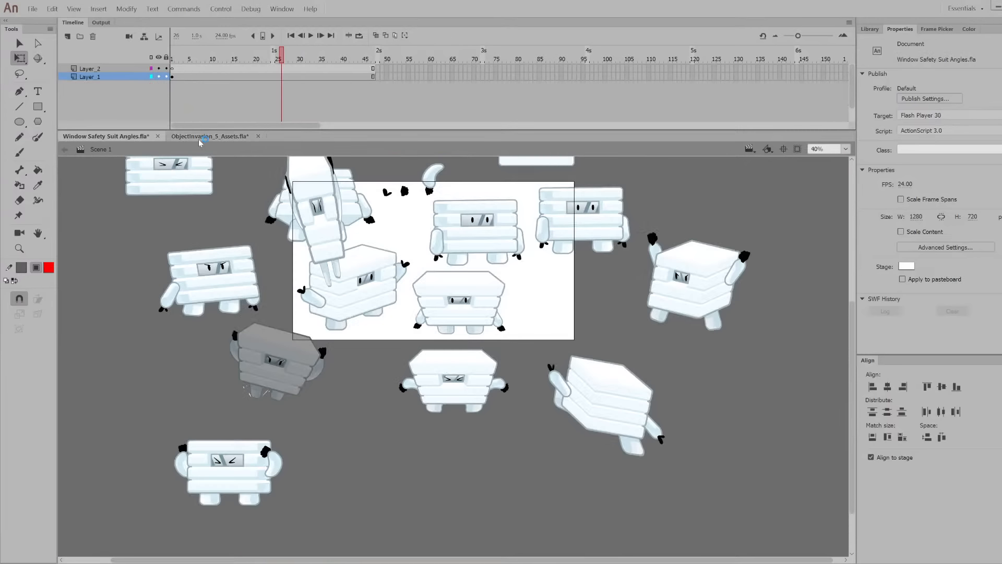
left_click(200, 136)
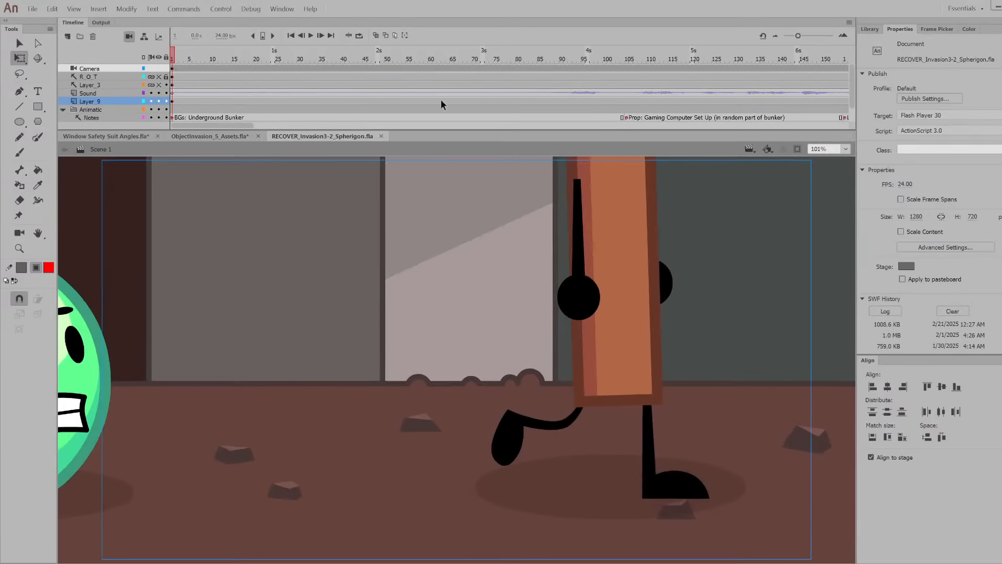
Preview the opening underground bunker shot of RECOVER_Invasion3-2_Spherigon.fla from frame 1 to frame 95
left_click_drag(203, 58, 172, 62)
left_click(294, 68)
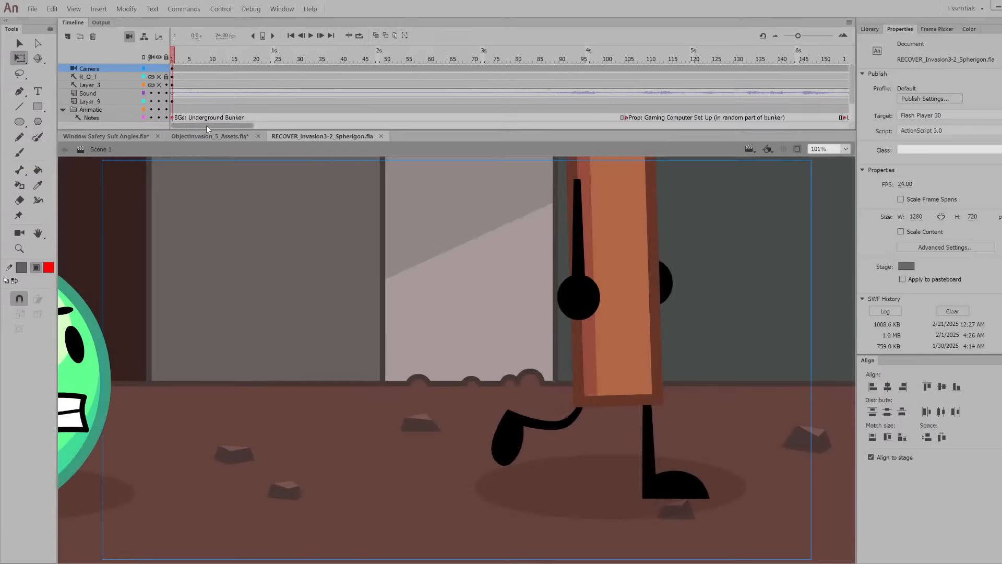
left_click_drag(206, 126, 207, 125)
left_click_drag(540, 58, 572, 52)
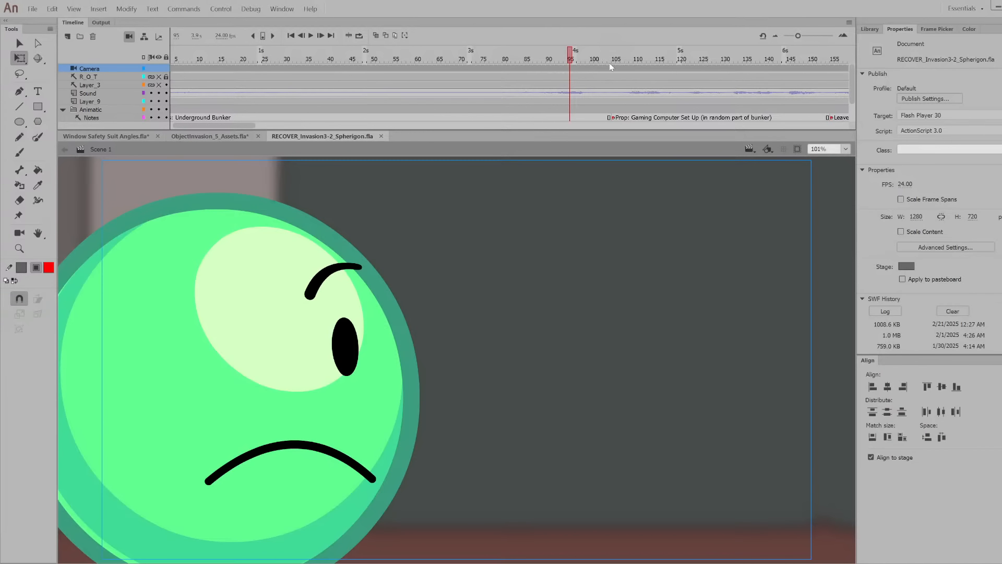
Preview the gaming computer setup shot with the headset-wearing sign character up to frame 150
left_click_drag(609, 62, 739, 58)
left_click_drag(225, 125, 267, 124)
left_click(464, 61)
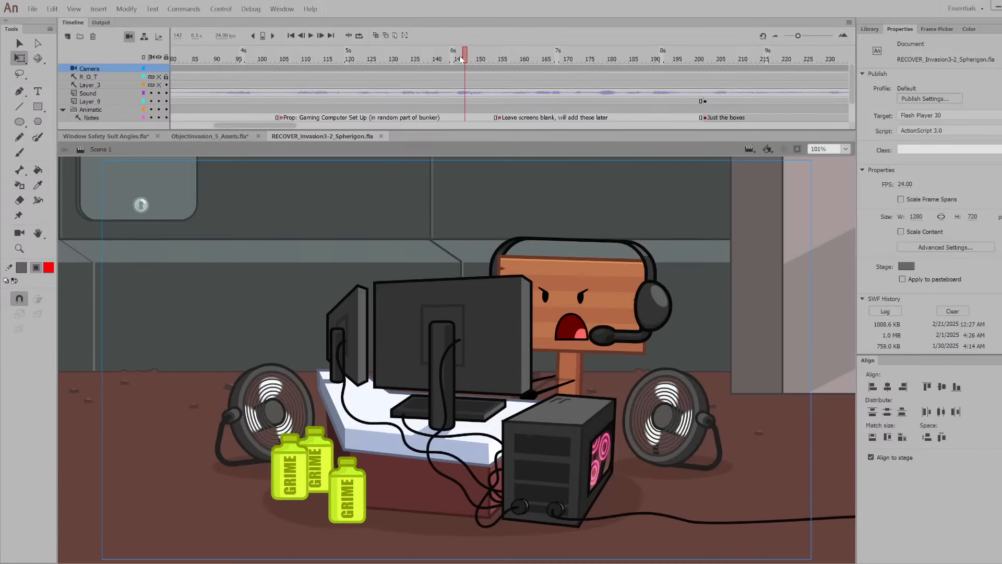
mouse_move(466, 61)
left_mouse_down()
mouse_move(499, 61)
mouse_move(454, 61)
mouse_move(480, 68)
left_mouse_up()
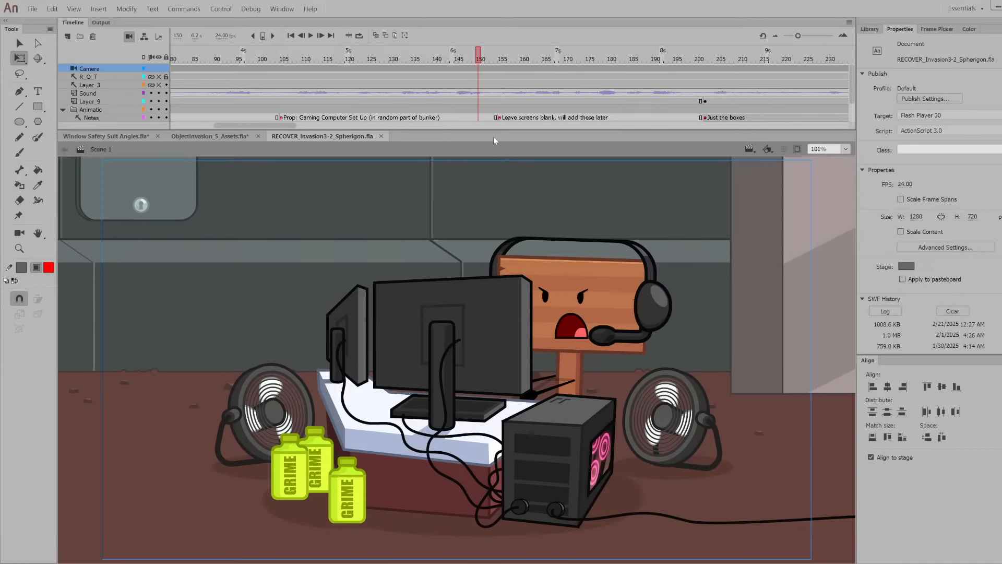
Preview the blank monitor screens shot and the following cardboard box shots through frame 251
left_click_drag(500, 59, 631, 81)
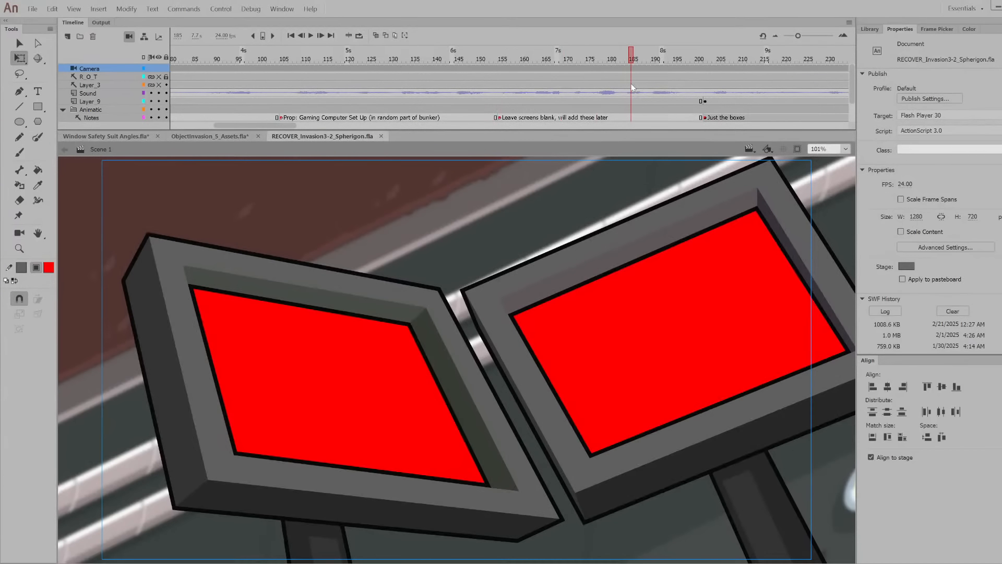
left_click_drag(671, 60, 709, 60)
left_click_drag(287, 126, 335, 126)
left_click_drag(312, 61, 484, 70)
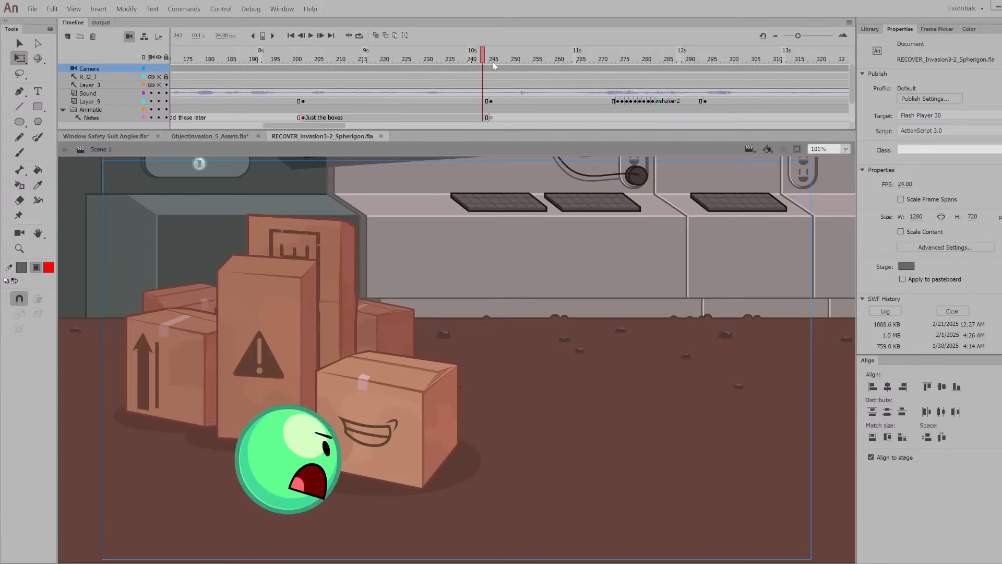
left_click(491, 62)
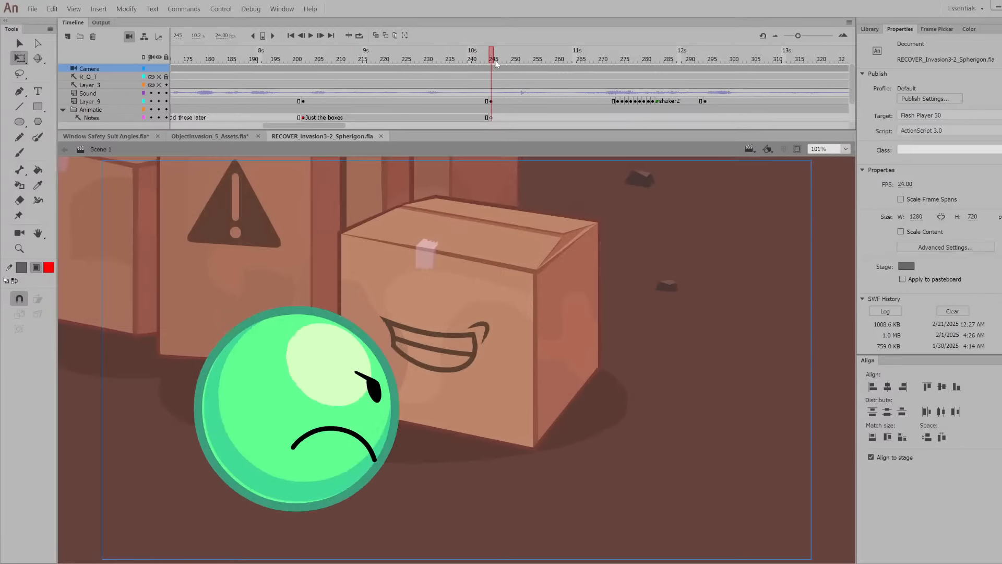
left_click(517, 58)
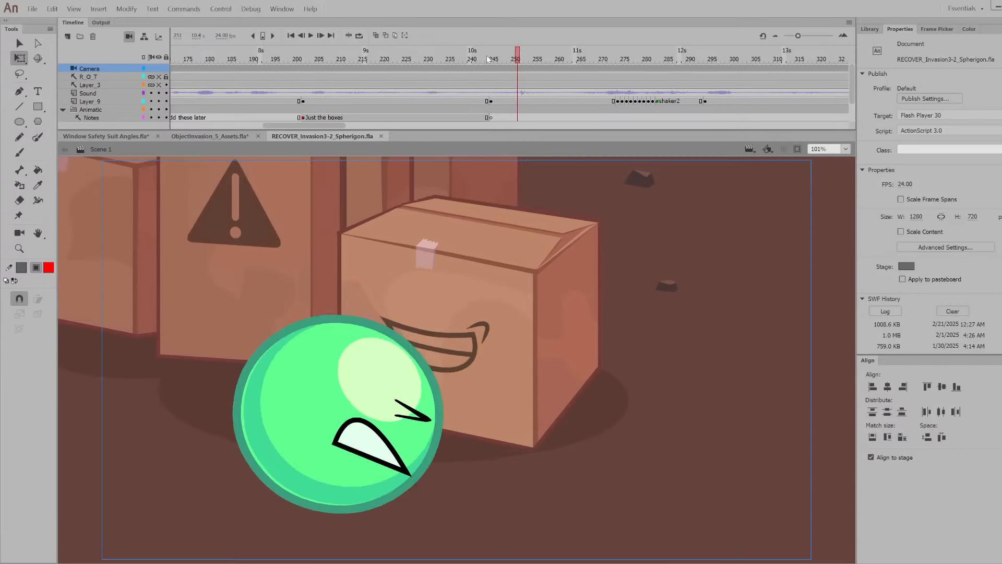
left_click(456, 58)
Return to frame 1 and replay the bunker scene through the sign character's close-up at frame 302
left_click(291, 36)
left_click_drag(230, 59, 640, 81)
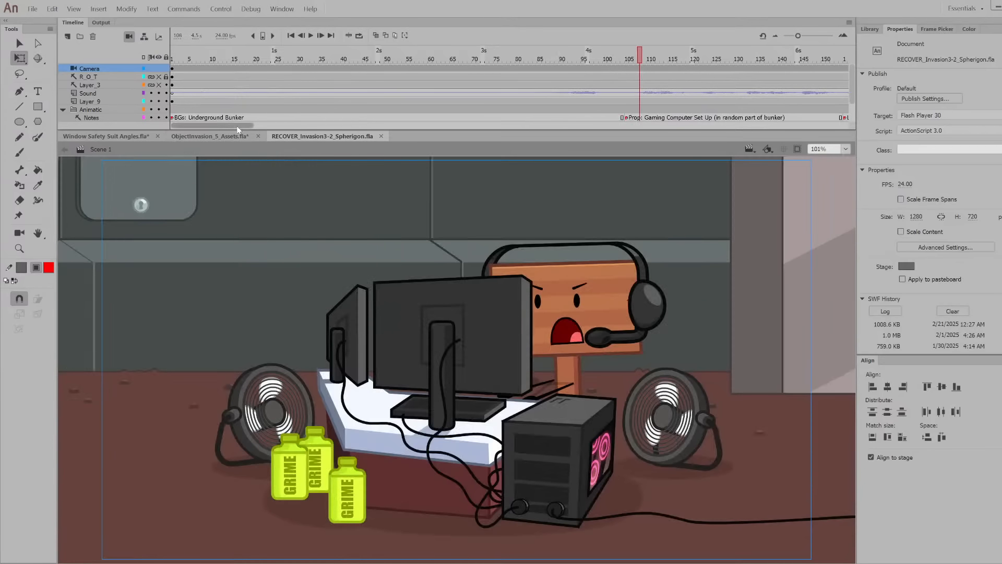
left_click_drag(241, 126, 457, 62)
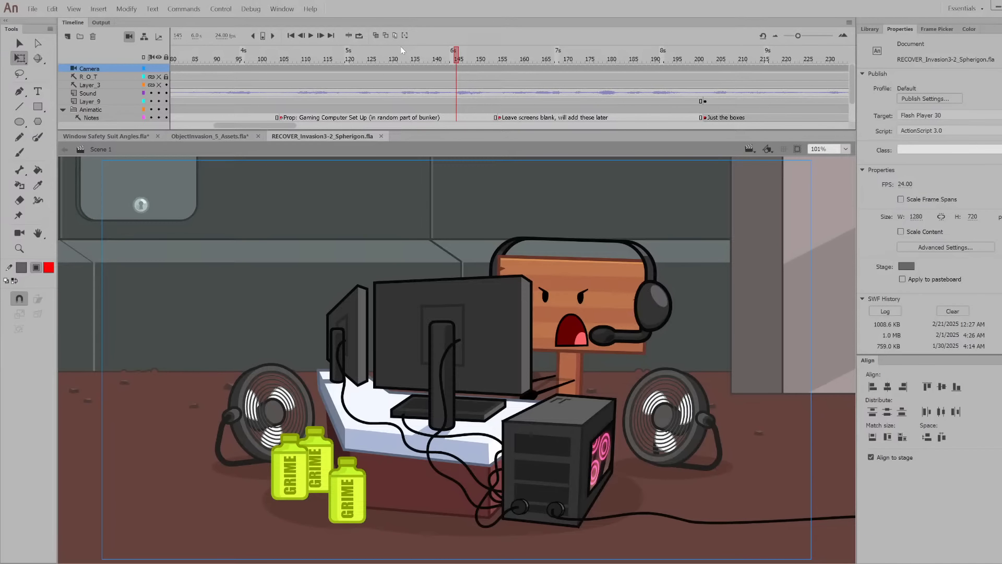
left_click(489, 60)
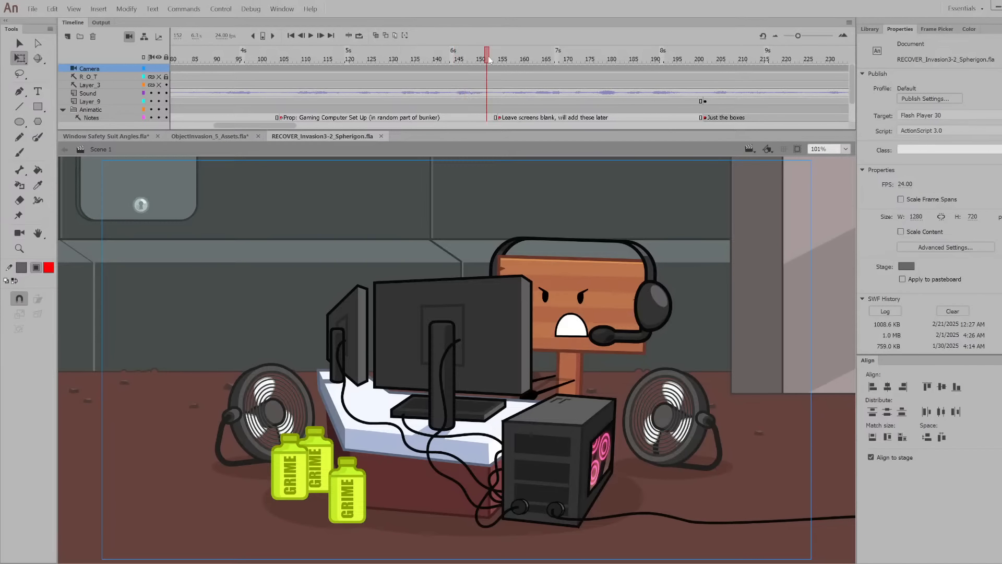
left_click_drag(490, 60, 549, 58)
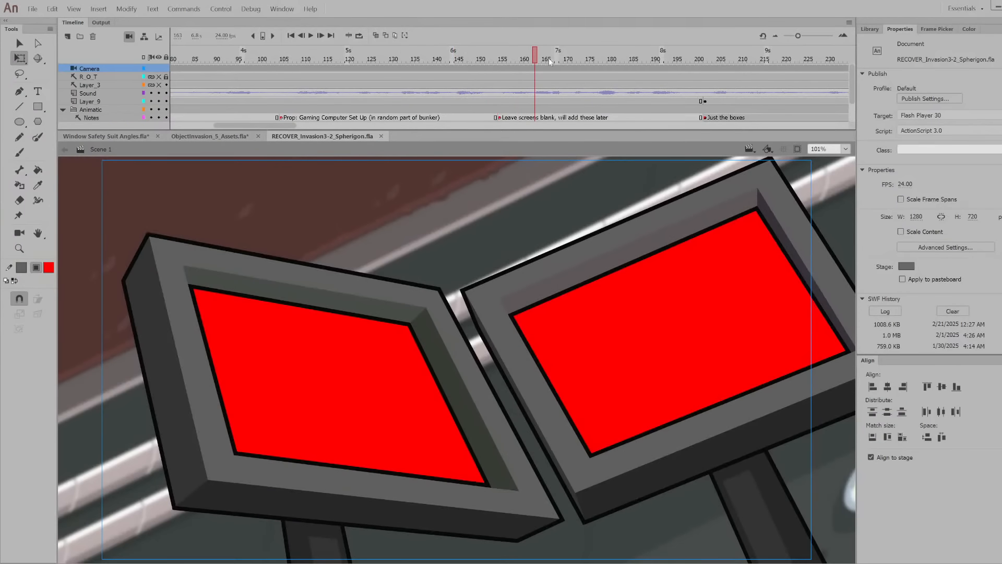
left_click_drag(654, 85, 969, 88)
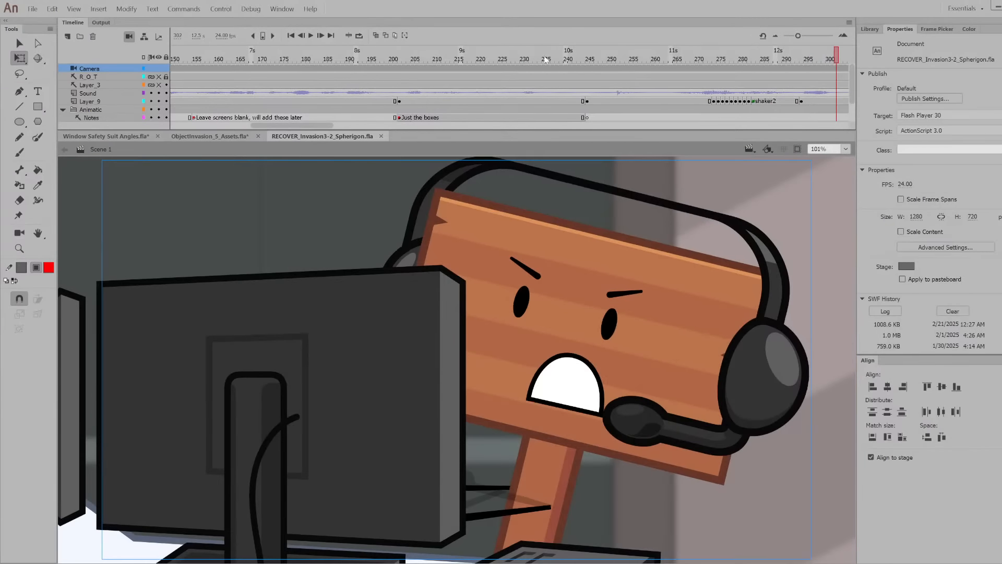
Go back to frame 235 and preview the box shots and the spilled weapons shot through frame 288, stopping at frame 275
left_click(543, 59)
left_click_drag(299, 127, 319, 129)
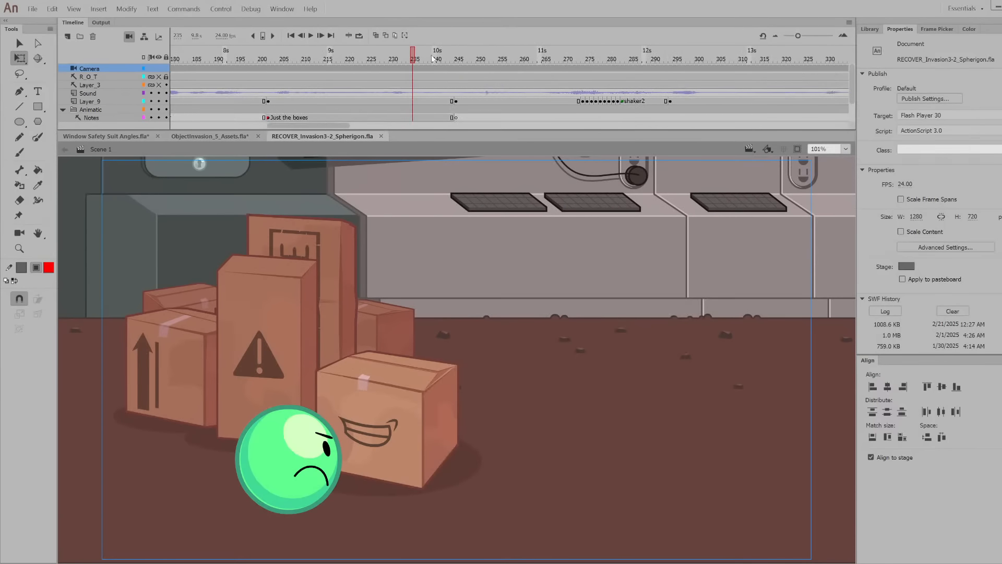
left_click_drag(413, 68, 595, 83)
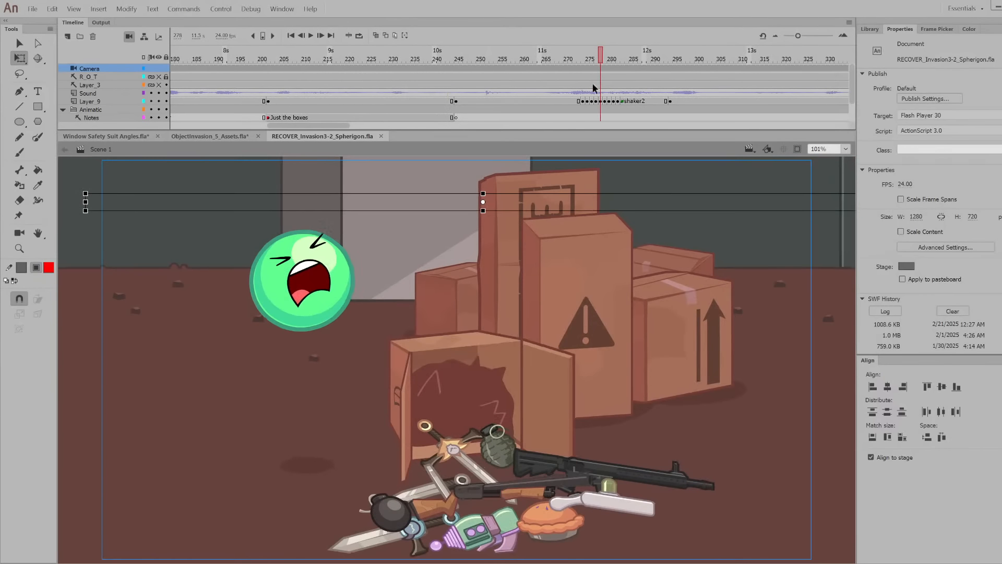
left_click_drag(313, 129, 373, 108)
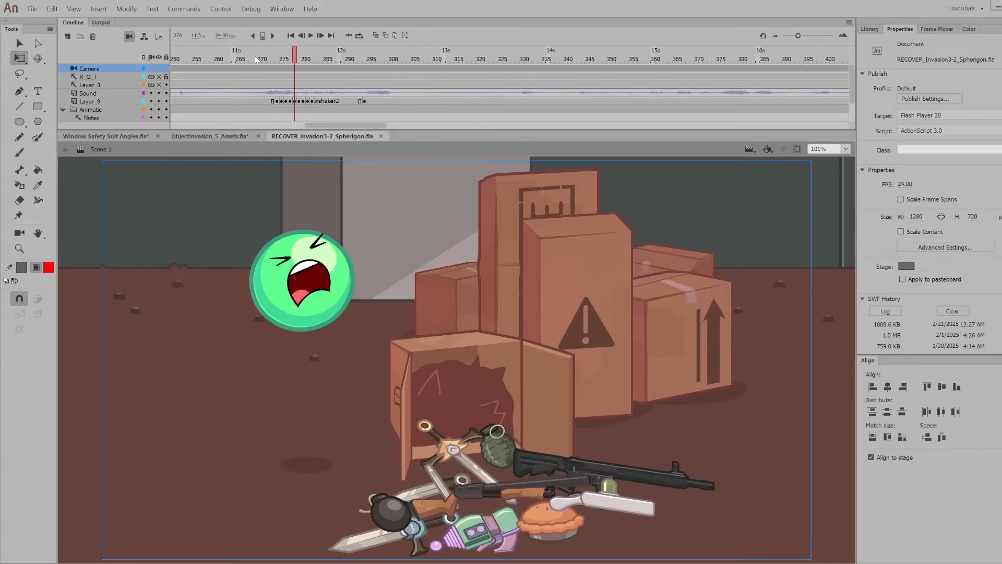
left_click_drag(257, 60, 340, 98)
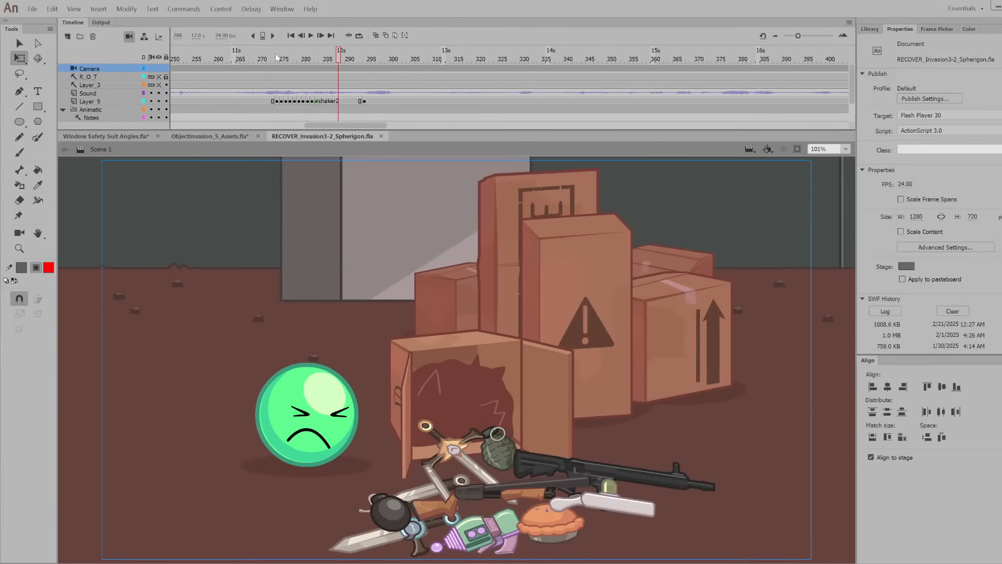
left_click_drag(277, 58, 282, 62)
scroll(283, 104, "down", 2)
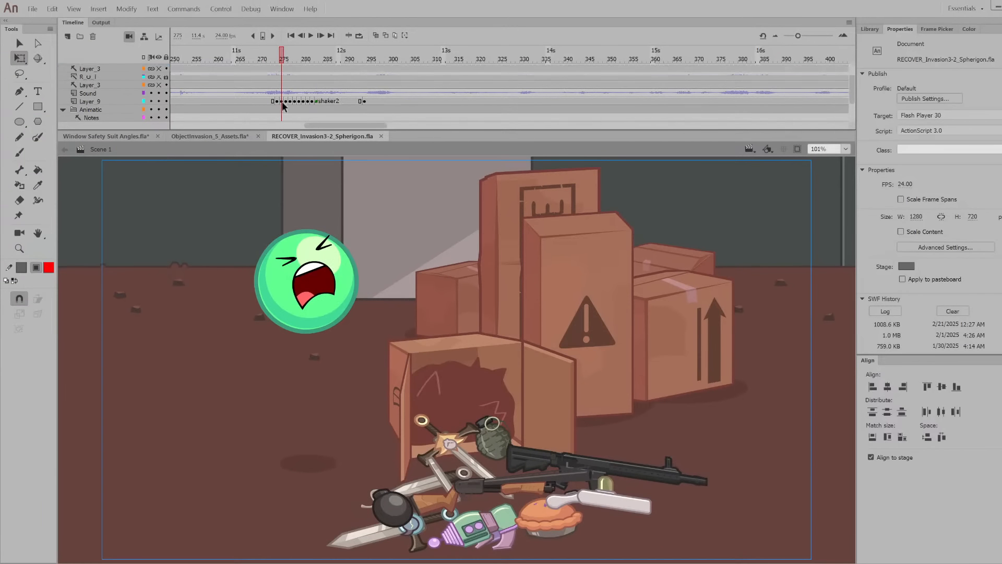
Open the nested symbol containing the boxes and weapons, preview its frames up to 283, and return to Scene 1
double_click(447, 469)
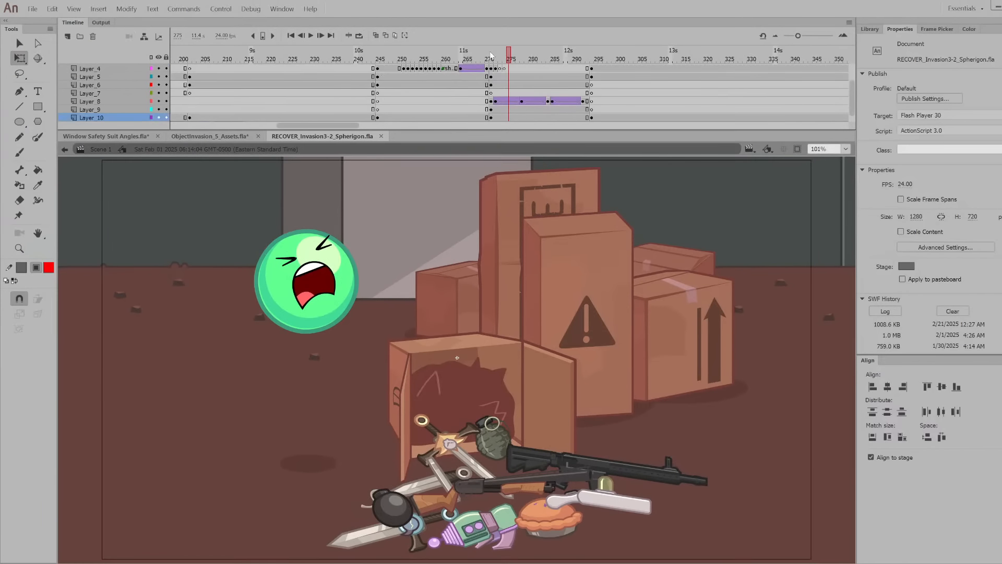
left_click_drag(445, 59, 545, 115)
left_click(95, 150)
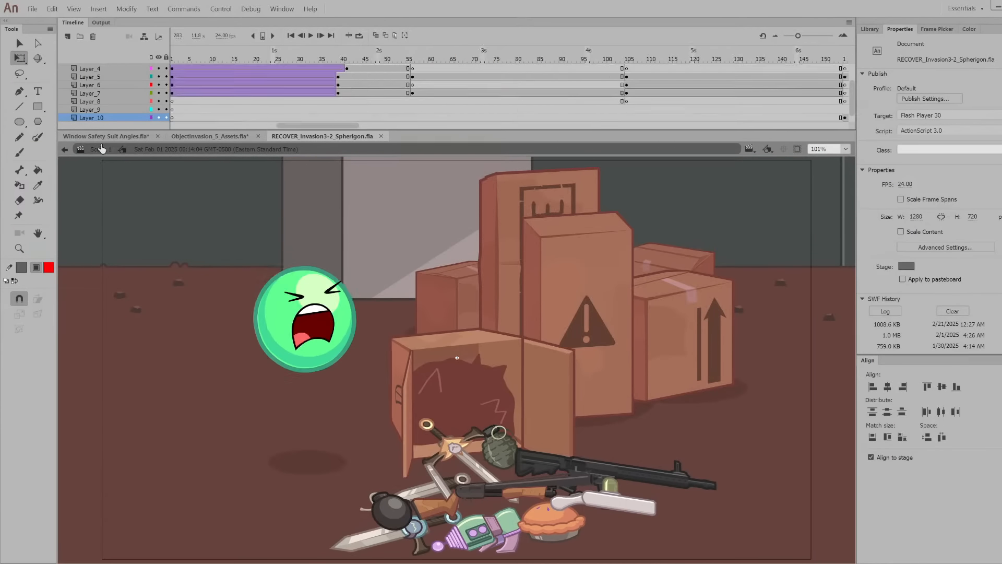
Preview the sign character's close-up expressions behind the monitor from frame 295 to frame 392
left_click_drag(514, 58, 653, 92)
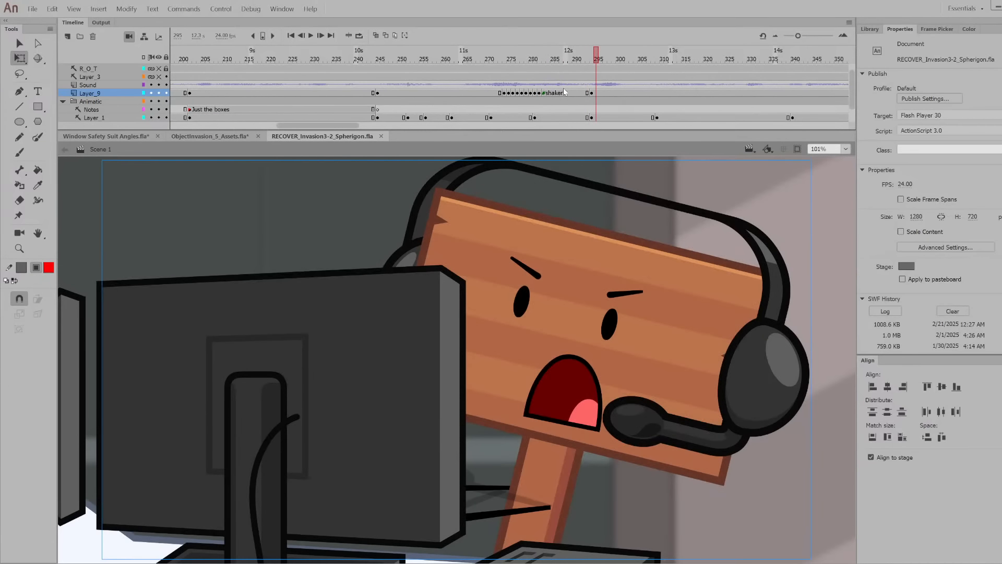
left_click_drag(344, 124, 391, 127)
left_click(301, 59)
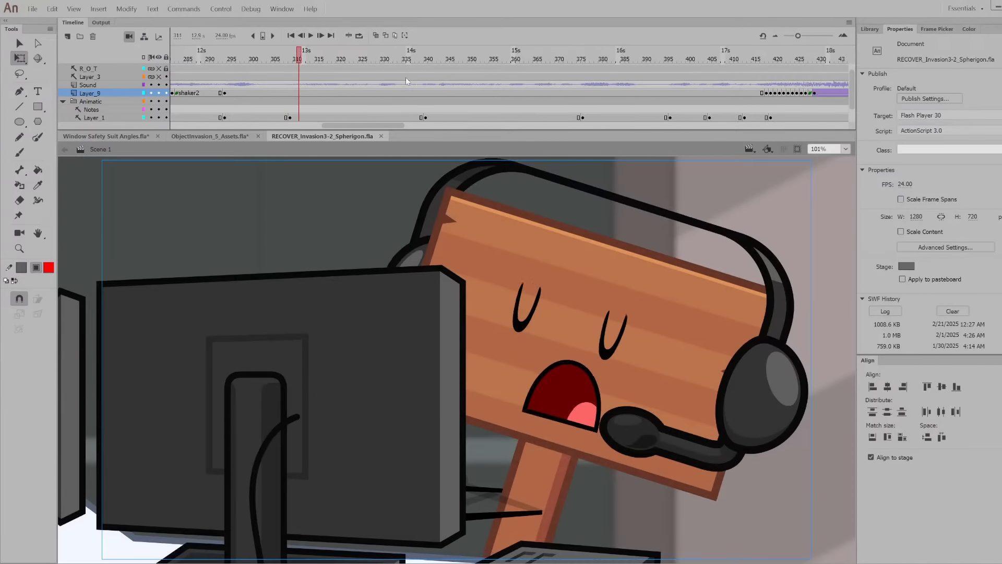
left_click(421, 59)
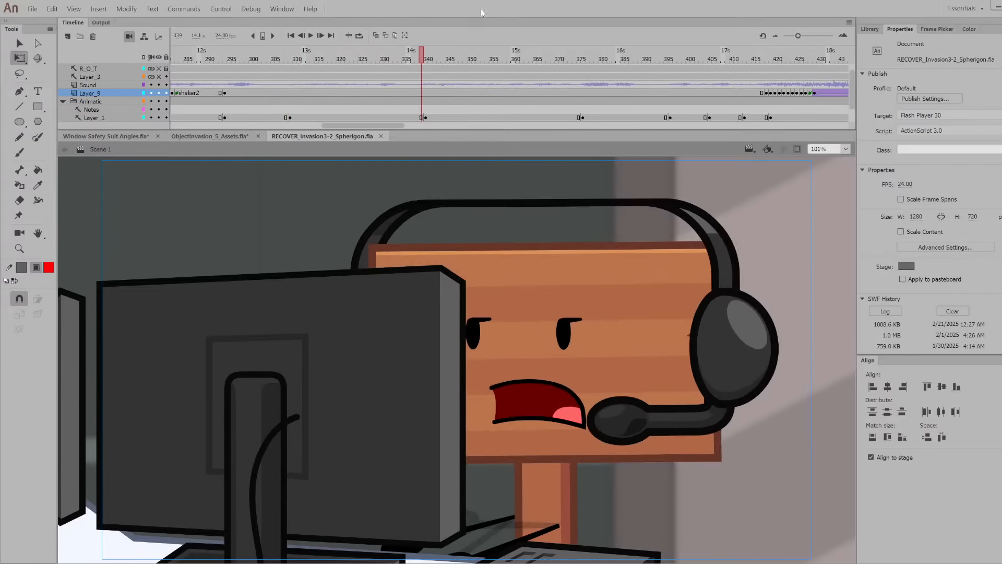
left_click(432, 64)
left_click(483, 65)
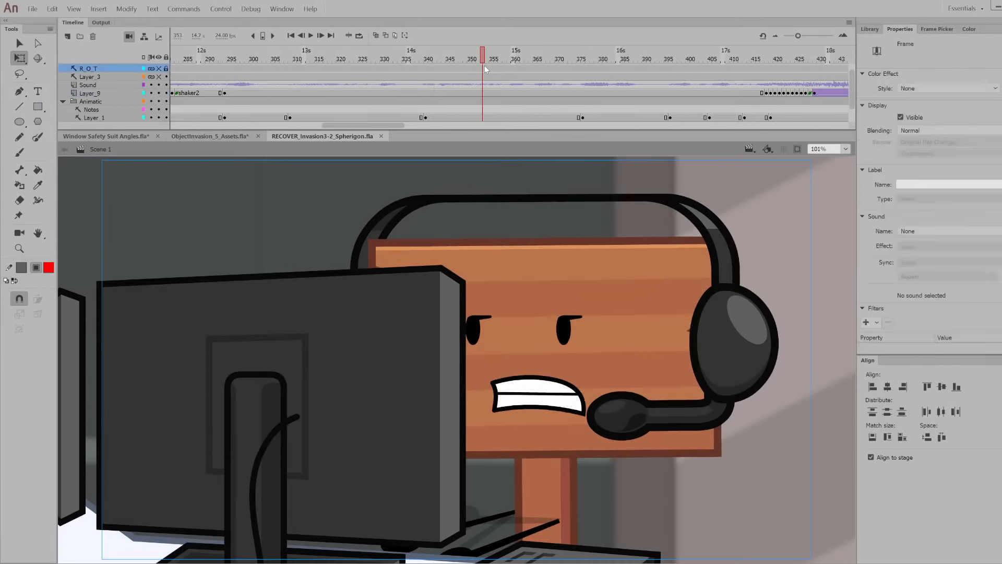
left_click(484, 65)
left_click(595, 61)
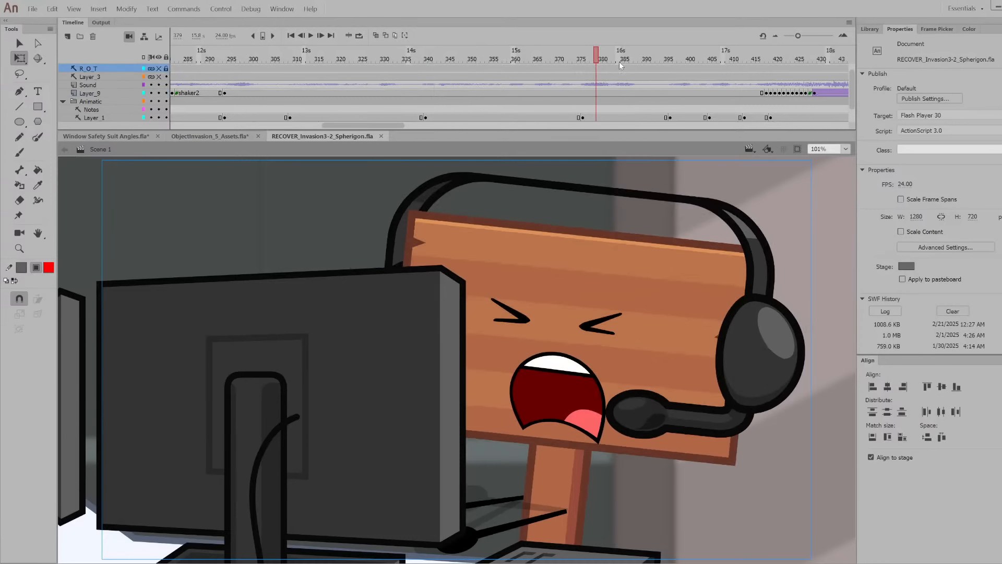
left_click(628, 56)
left_click(653, 59)
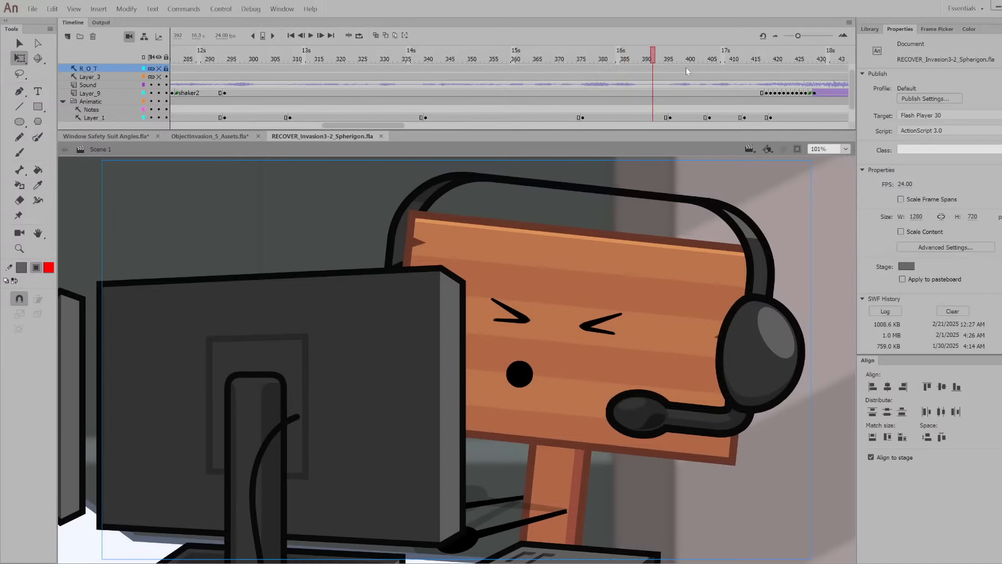
Preview the wide computer desk shot at frame 413 and the computer explosion at frame 419
left_click(696, 58)
left_click(731, 56)
left_click(746, 61)
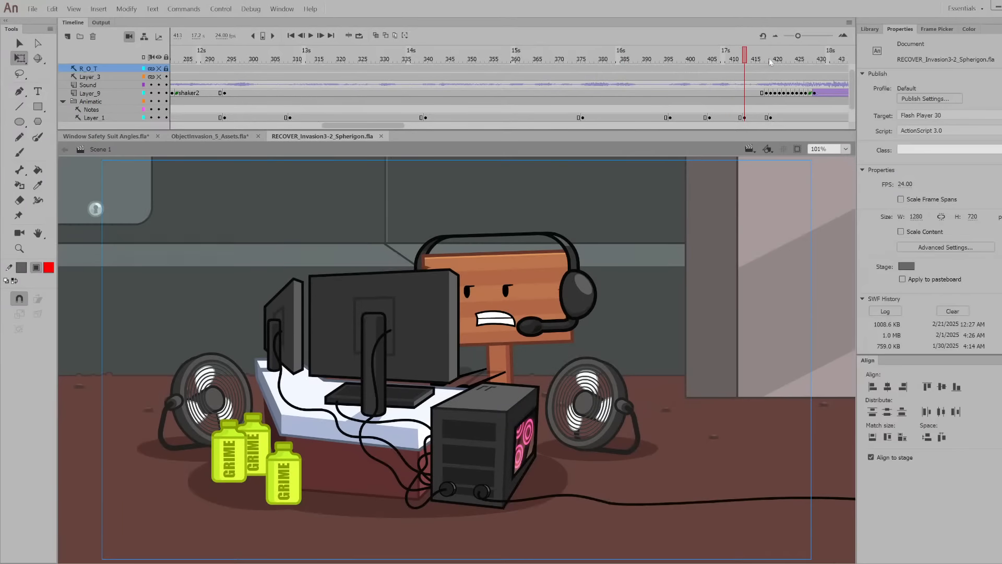
left_click(770, 58)
left_click_drag(370, 125, 414, 113)
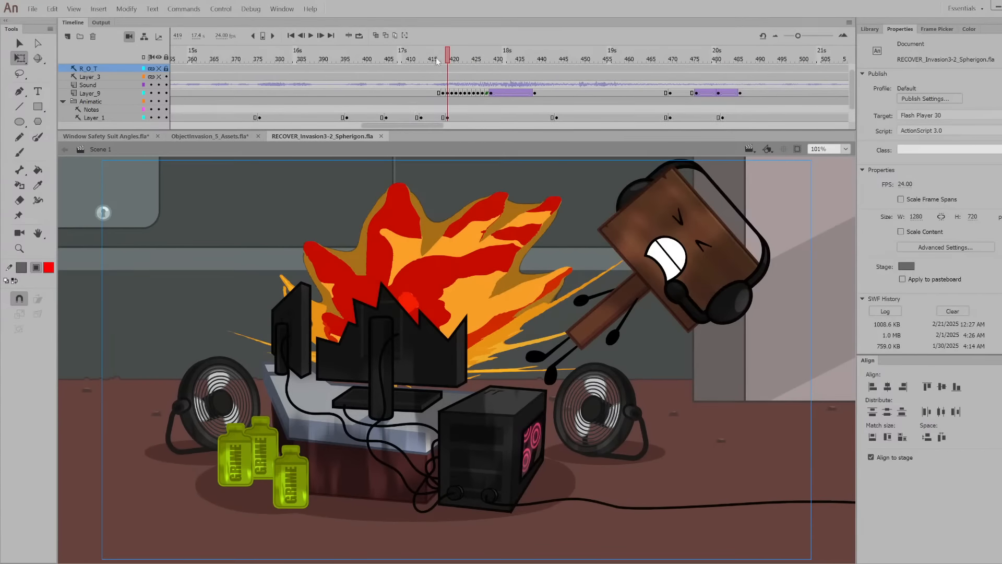
Return to frame 415 and examine the computer desk, tower, bottles and fans up close
left_click_drag(438, 61, 432, 66)
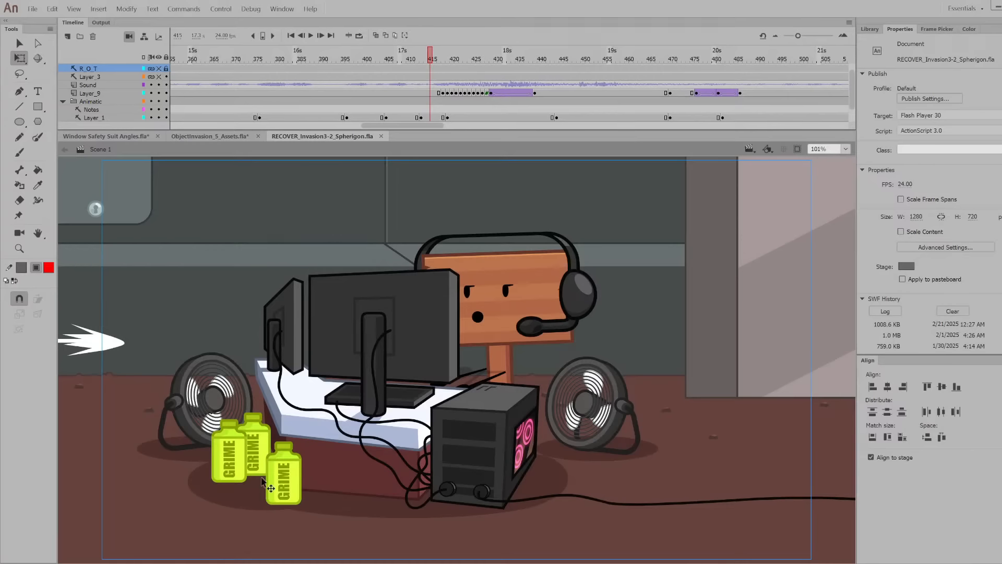
scroll(261, 410, "up", 2)
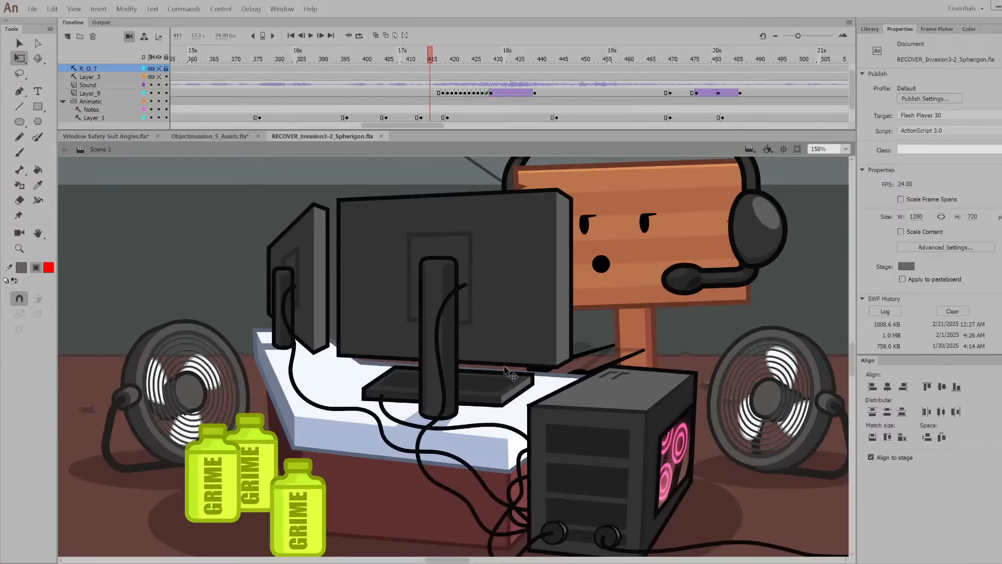
scroll(197, 485, "up", 1)
scroll(212, 458, "down", 2)
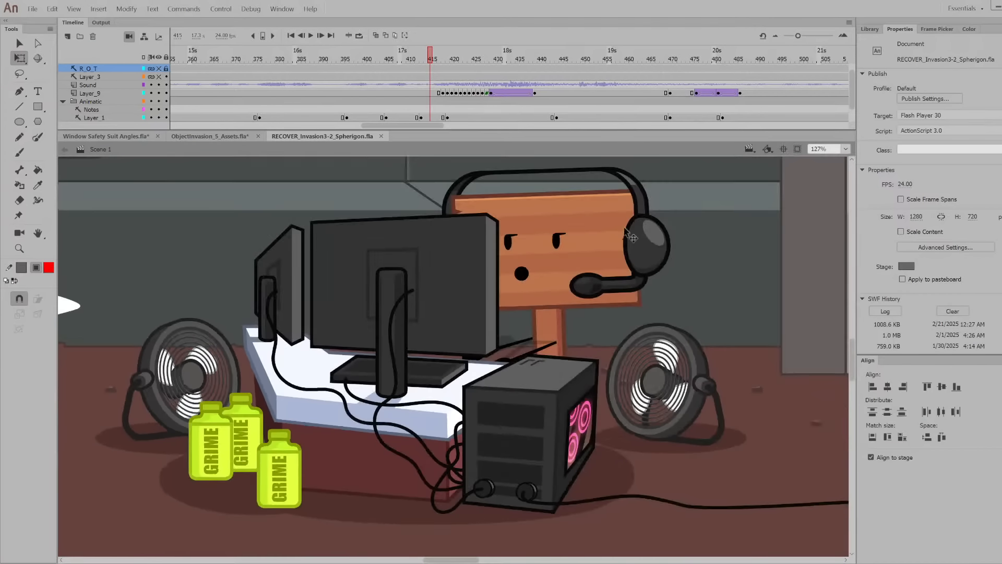
scroll(595, 470, "up", 3)
scroll(590, 449, "down", 2)
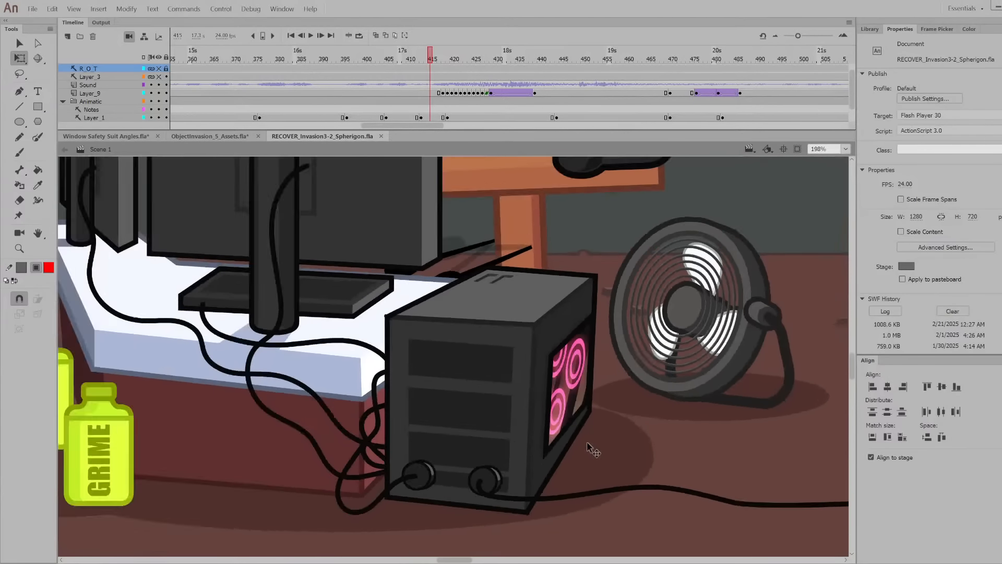
Examine the computer tower and fan up close at frame 415 and fit the whole scene in view
scroll(586, 441, "up", 2)
scroll(587, 440, "down", 2)
scroll(578, 441, "up", 3)
scroll(573, 427, "down", 4)
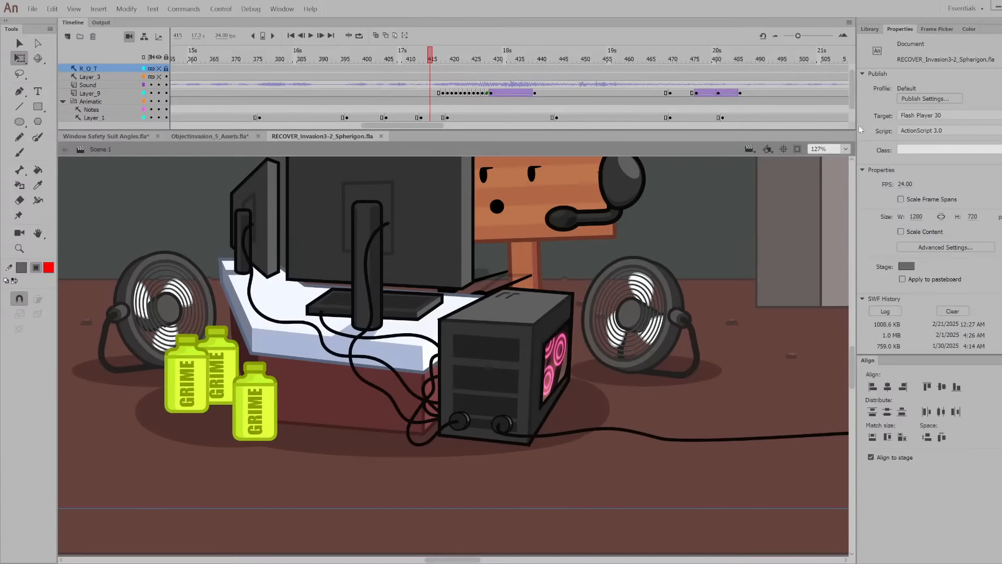
left_click(845, 149)
left_click(828, 158)
Preview the fallen sign and flying headset shot around frames 446 to 467, ending at frame 471
left_click_drag(547, 55, 657, 62)
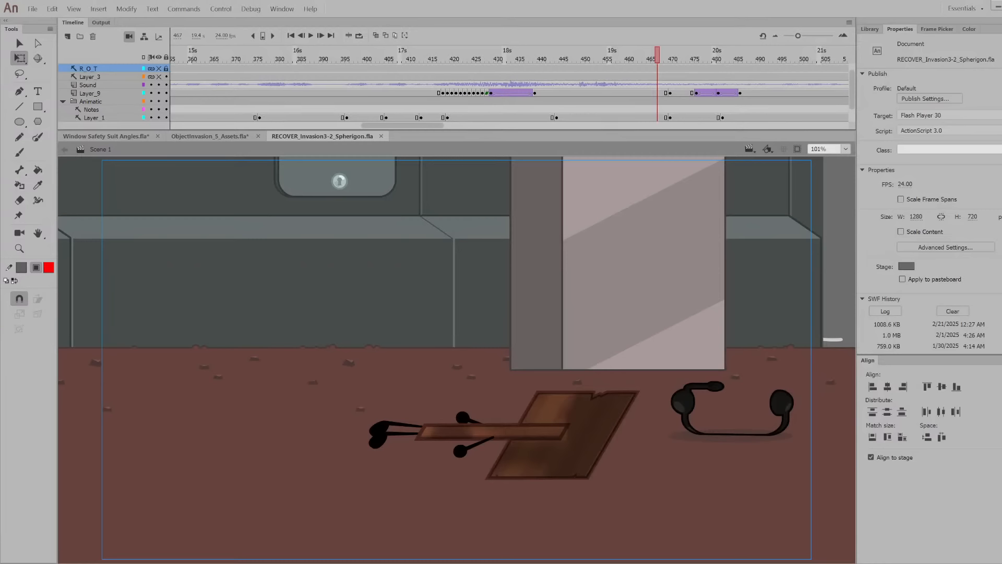
left_click_drag(561, 57, 624, 113)
left_click_drag(592, 59, 565, 61)
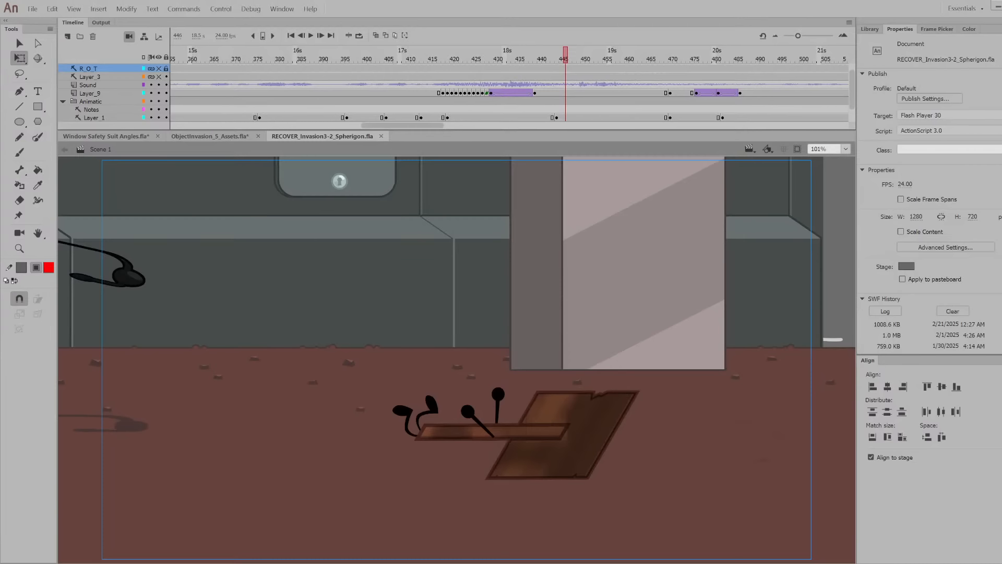
left_click_drag(566, 55, 675, 104)
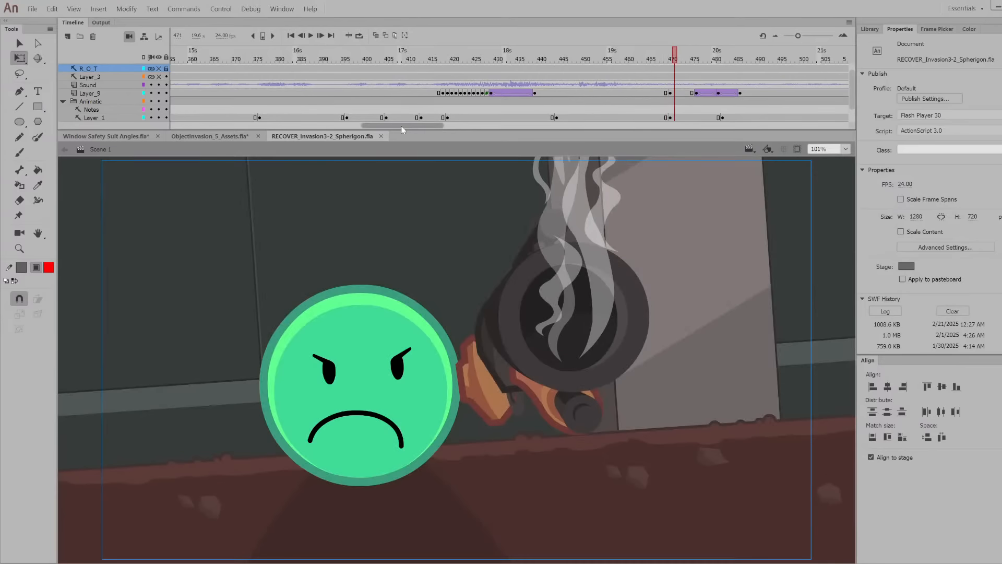
Preview the green ball's shotgun shots from frame 471 through frames 482 and 530 to frame 609
left_click_drag(402, 126, 449, 127)
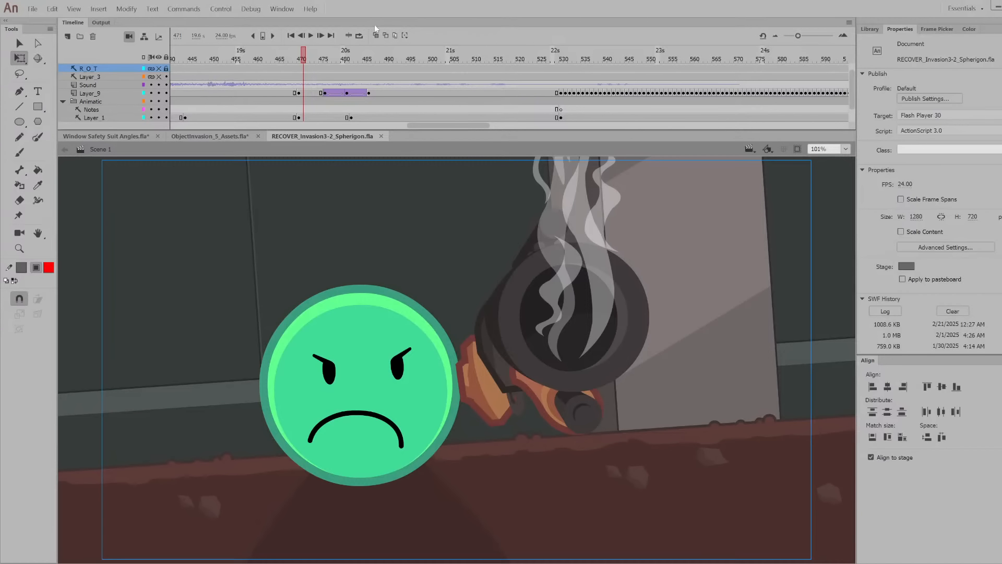
left_click_drag(311, 59, 360, 61)
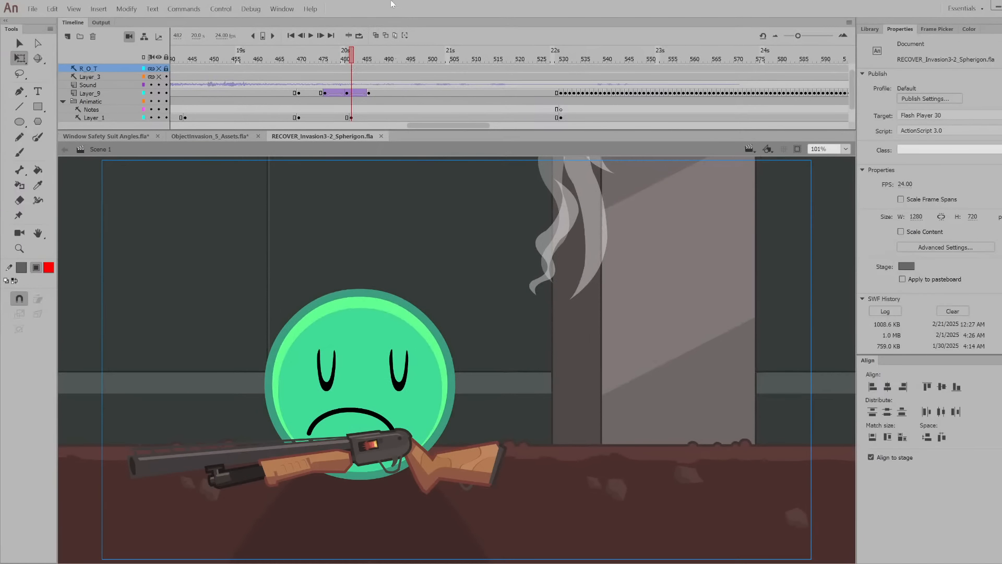
left_click(398, 62)
left_click_drag(400, 64, 562, 67)
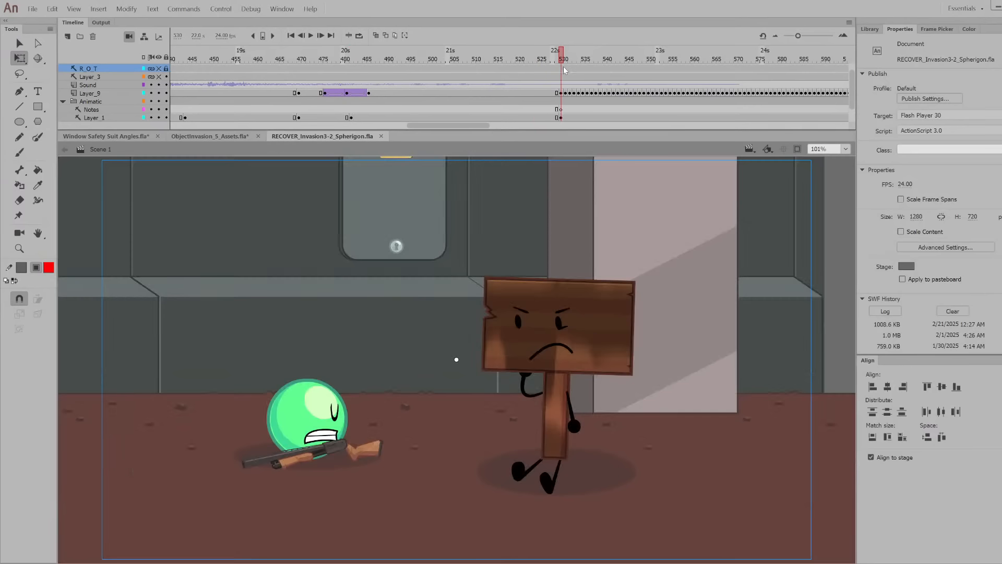
left_click_drag(433, 126, 472, 123)
left_click_drag(261, 64, 835, 120)
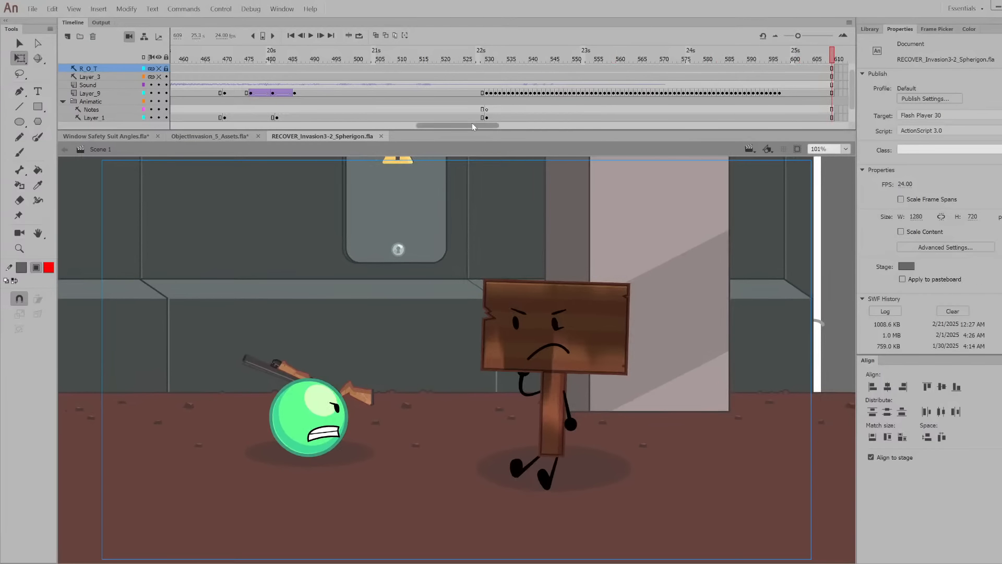
Return to the start of the timeline and reveal the rough animatic sketches by toggling layer visibility
left_click_drag(470, 124, 213, 126)
left_click(172, 58)
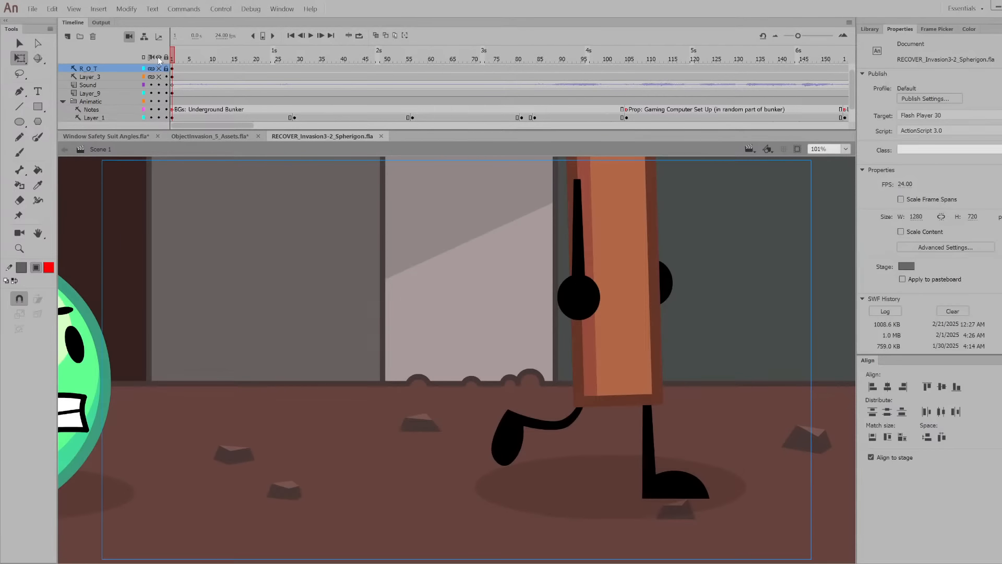
left_click(159, 58)
left_click(159, 110)
left_click(159, 117)
left_click(193, 60)
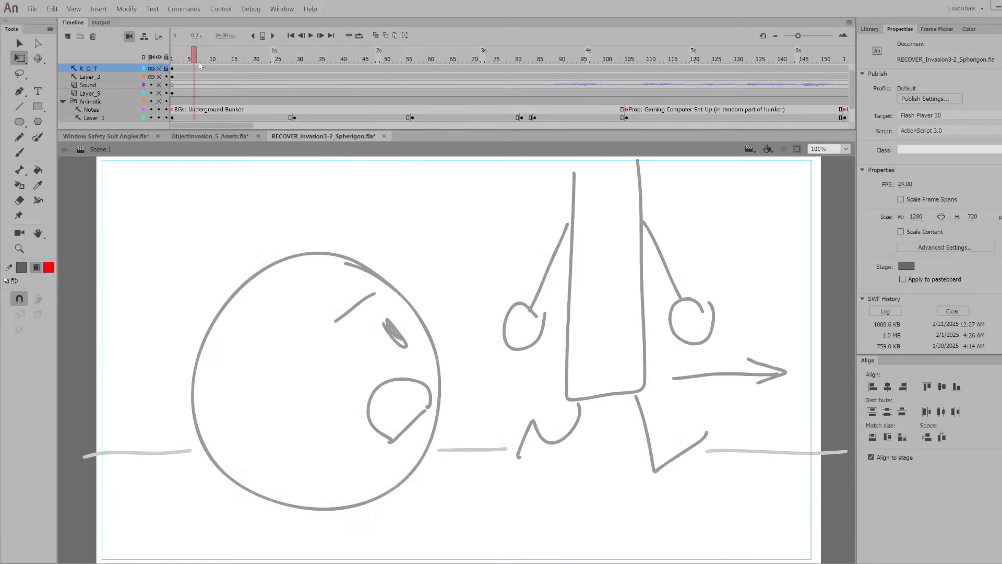
Preview the rough animatic sketches from the opening shot through the computer desk to the slow zoom-out at frame 563
left_click_drag(251, 61, 290, 63)
mouse_move(439, 56)
left_mouse_down()
mouse_move(531, 58)
mouse_move(646, 84)
mouse_move(716, 127)
mouse_move(751, 128)
left_mouse_up()
left_click_drag(245, 125, 299, 108)
left_click(259, 54)
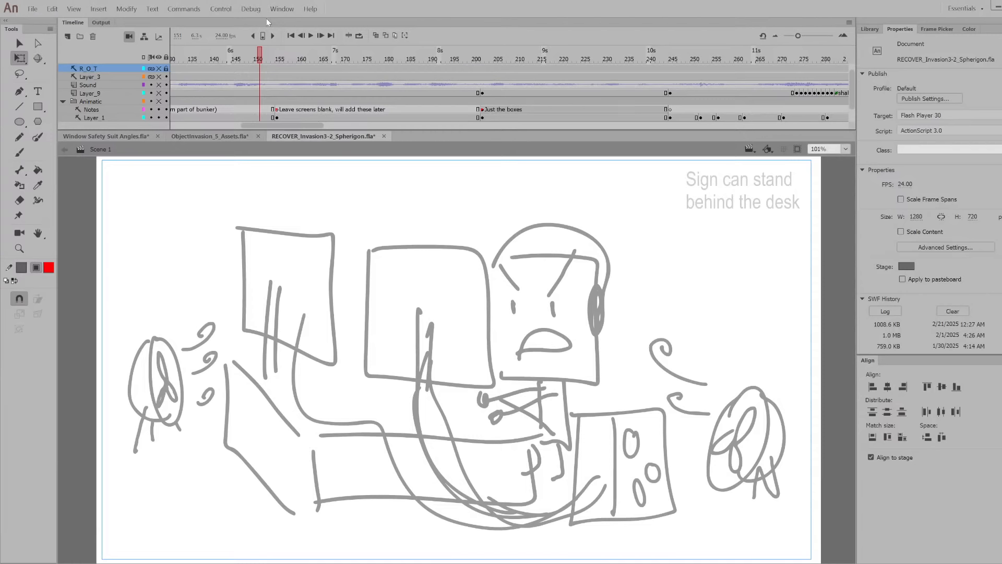
left_click_drag(259, 57, 421, 114)
mouse_move(500, 56)
left_mouse_down()
mouse_move(502, 65)
mouse_move(732, 106)
mouse_move(885, 107)
left_mouse_up()
left_click_drag(814, 100, 933, 121)
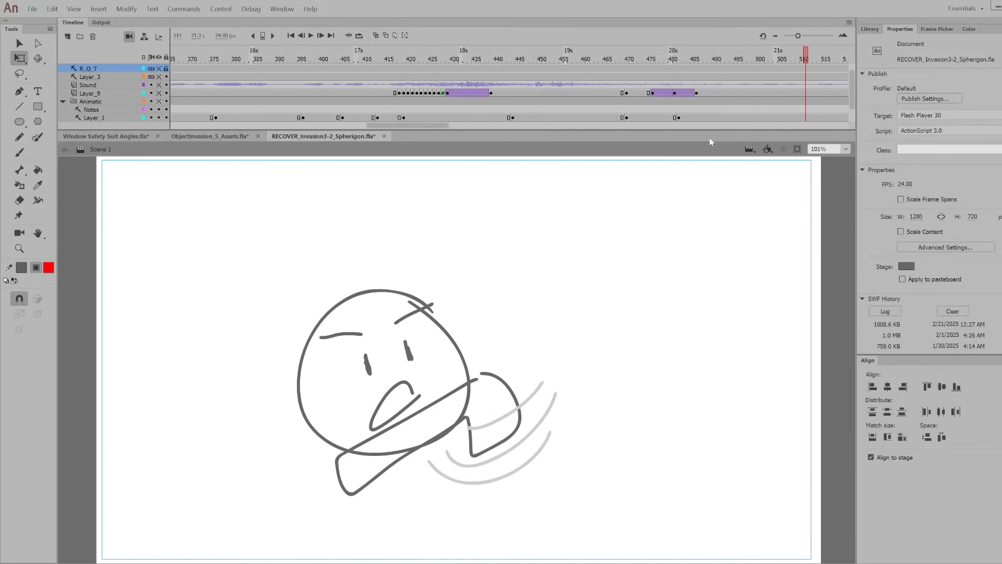
mouse_move(646, 56)
left_mouse_down()
mouse_move(900, 114)
mouse_move(537, 102)
mouse_move(875, 126)
mouse_move(770, 126)
left_mouse_up()
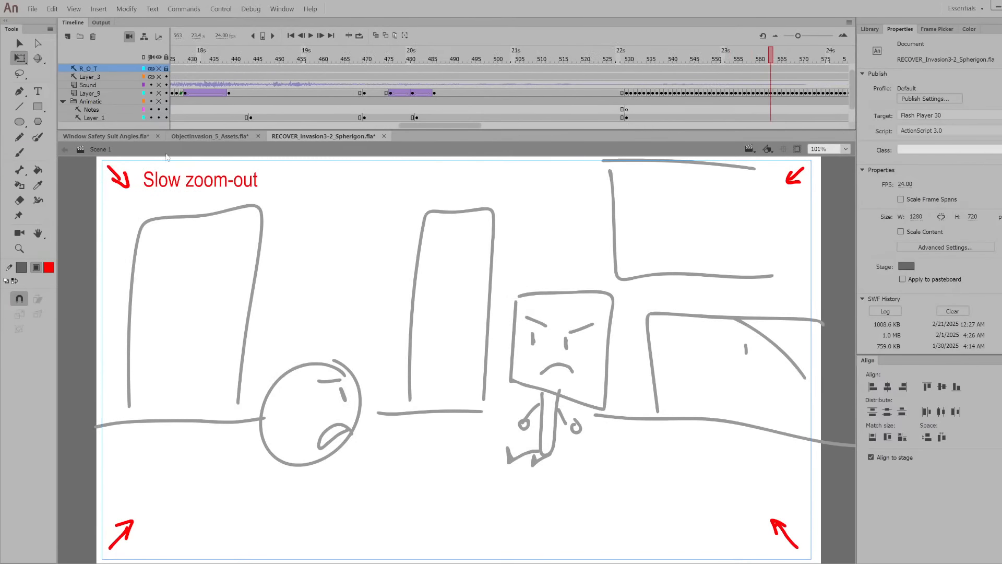
Show the finished artwork at frame 438 and delete the Animatic folder with its Notes and Layer_1 layers
left_click_drag(159, 93, 229, 86)
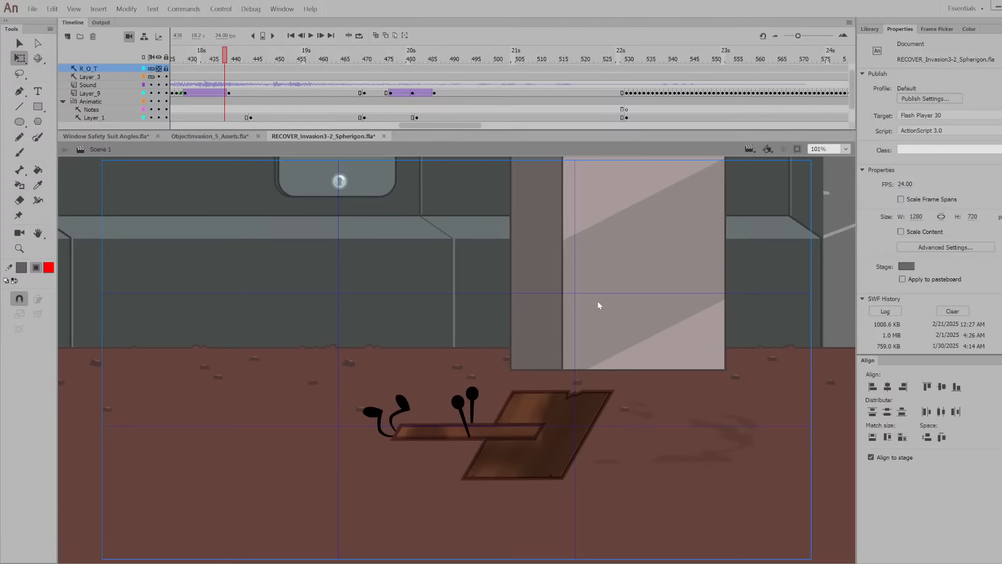
left_click(106, 100)
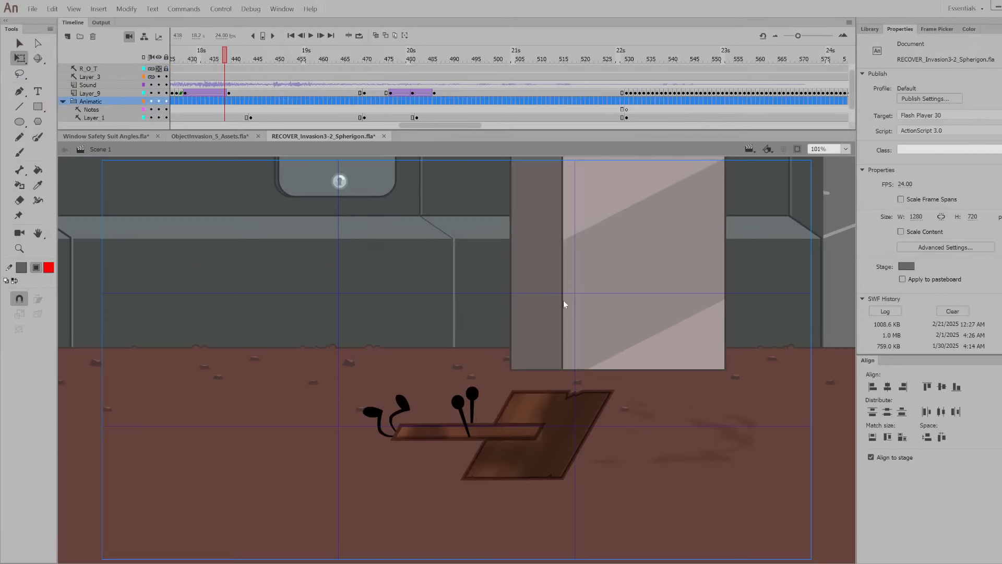
right_click(102, 103)
left_click(155, 173)
left_click(566, 305)
left_click(99, 101)
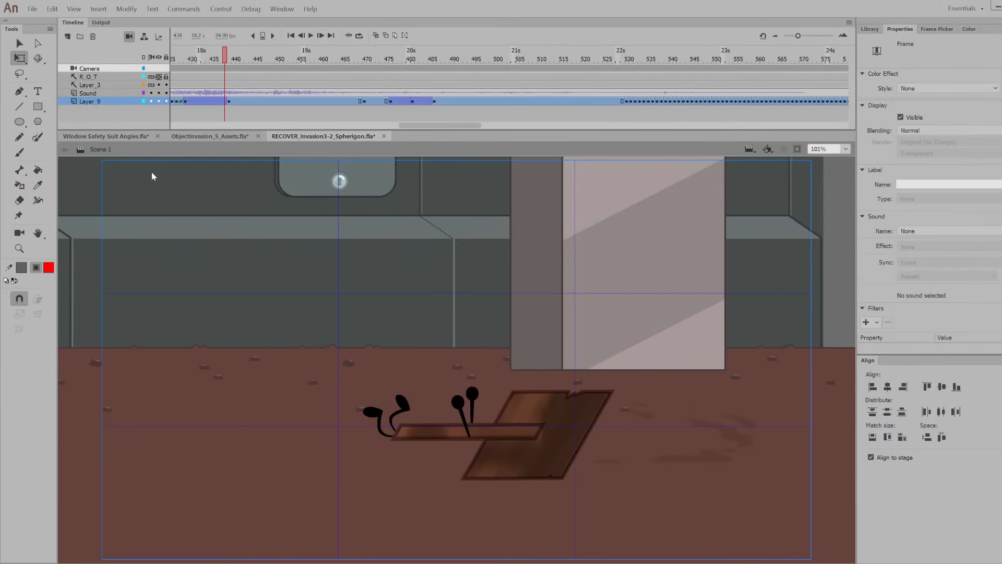
Return to frame 1 and close RECOVER_Invasion3-2_Spherigon.fla
left_click(264, 70)
left_click_drag(402, 125, 121, 127)
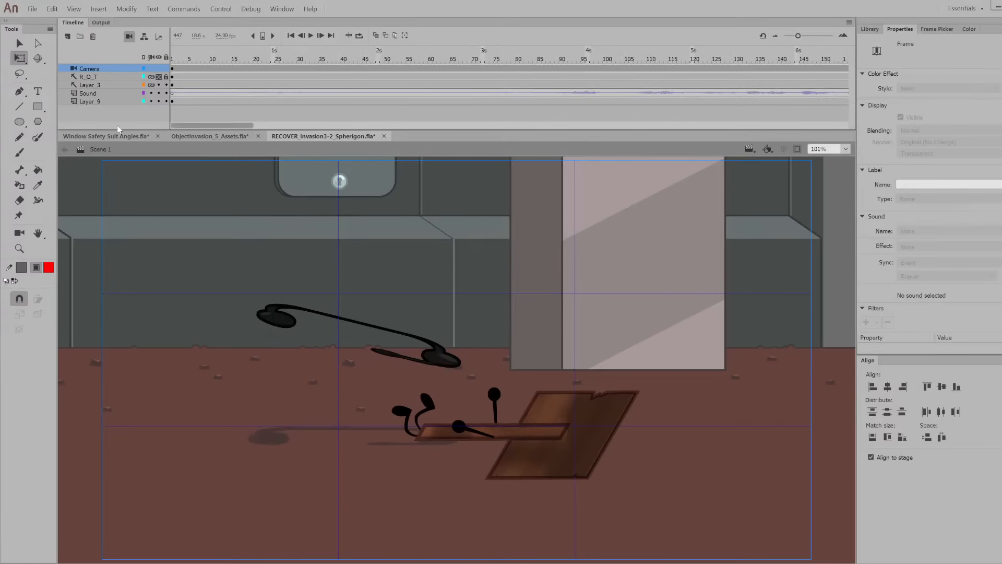
left_click(172, 68)
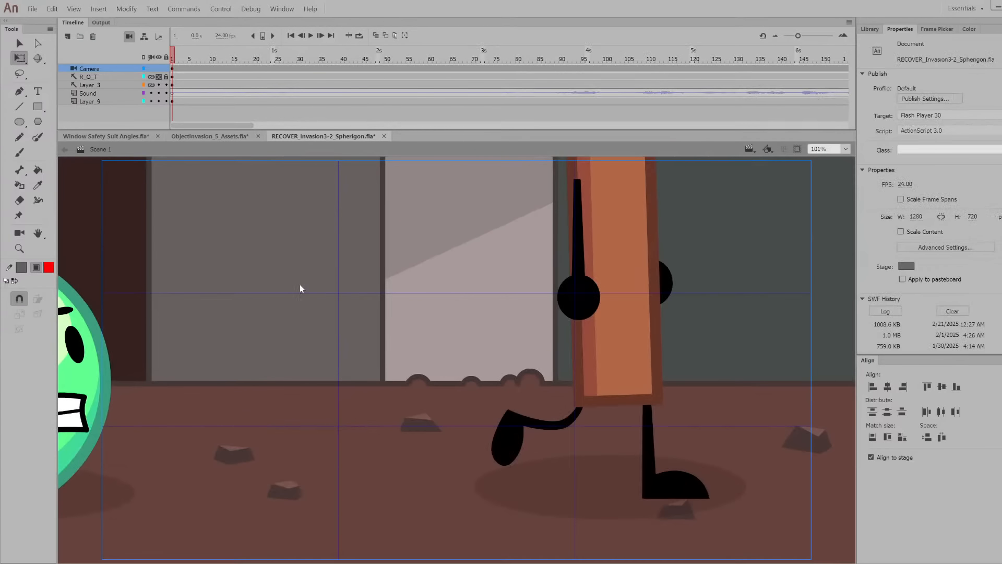
key("ctrl+w")
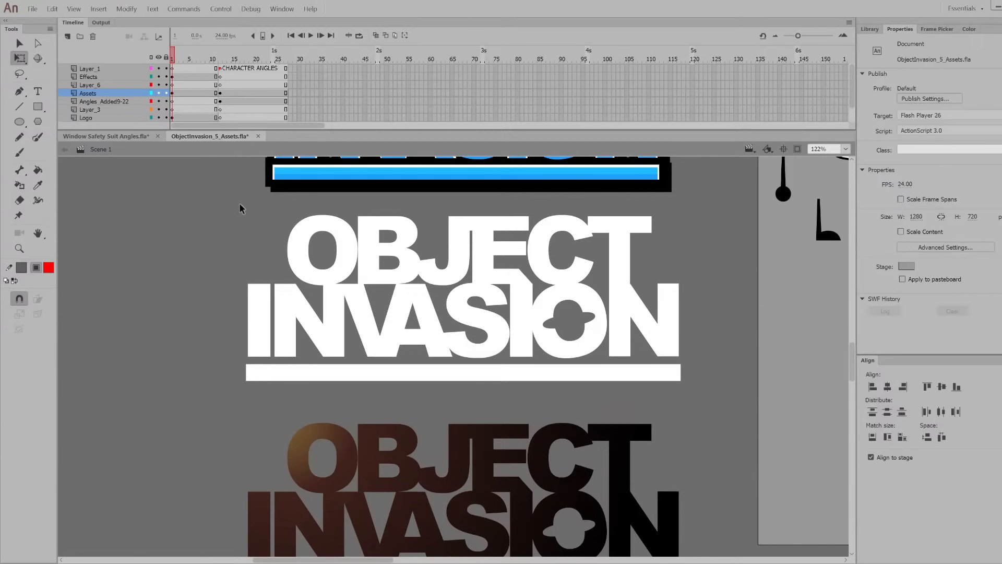
Point out the white OBJECT INVASION logo on the Logo layer by selecting and deselecting it
left_click_drag(224, 203, 724, 398)
mouse_move(724, 399)
left_mouse_down()
mouse_move(292, 193)
mouse_move(220, 198)
mouse_move(676, 401)
mouse_move(715, 394)
left_mouse_up()
left_click(715, 394)
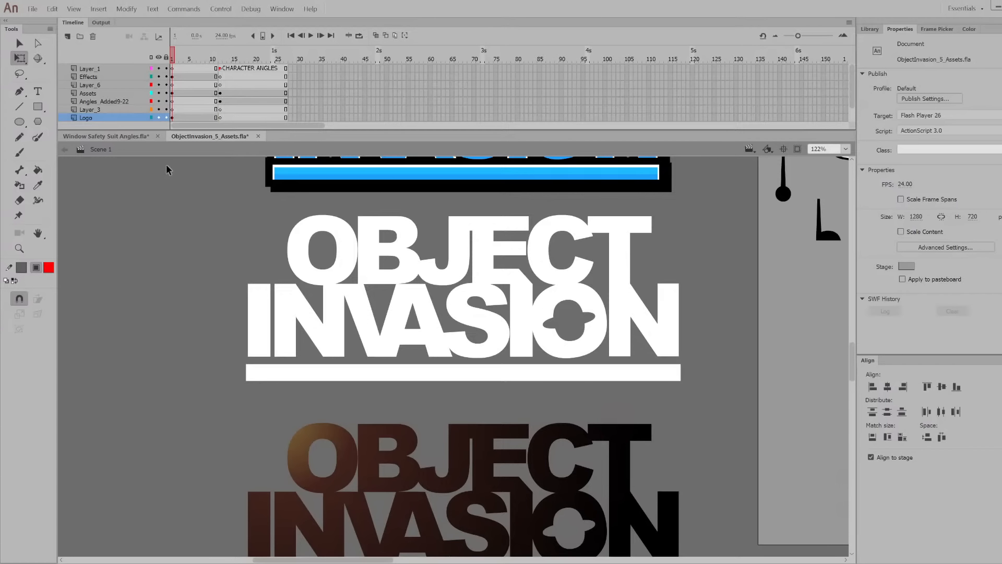
mouse_move(232, 203)
left_mouse_down()
mouse_move(702, 416)
mouse_move(705, 404)
mouse_move(692, 409)
mouse_move(275, 207)
mouse_move(229, 197)
left_mouse_up()
left_click_drag(229, 197, 703, 403)
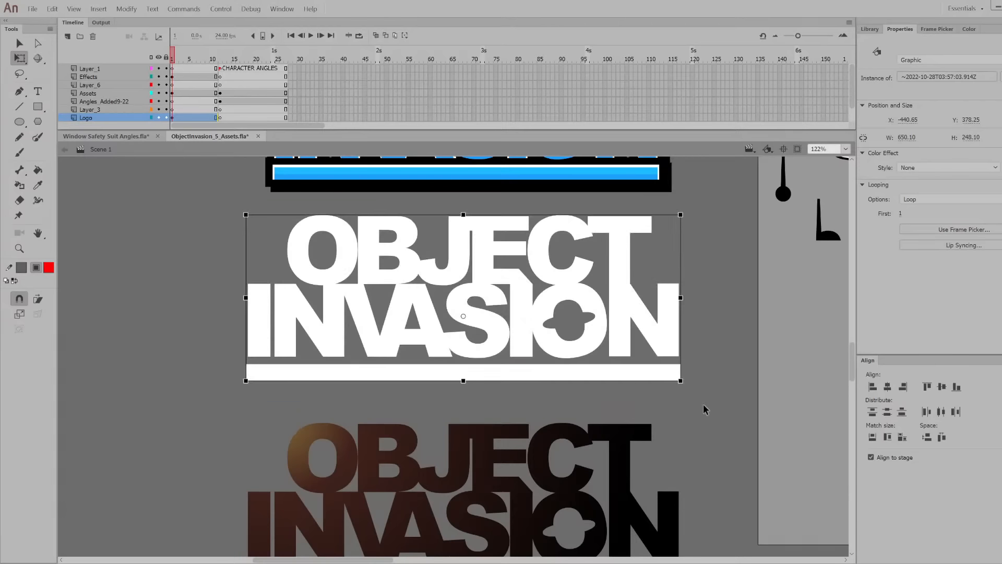
left_click(175, 181)
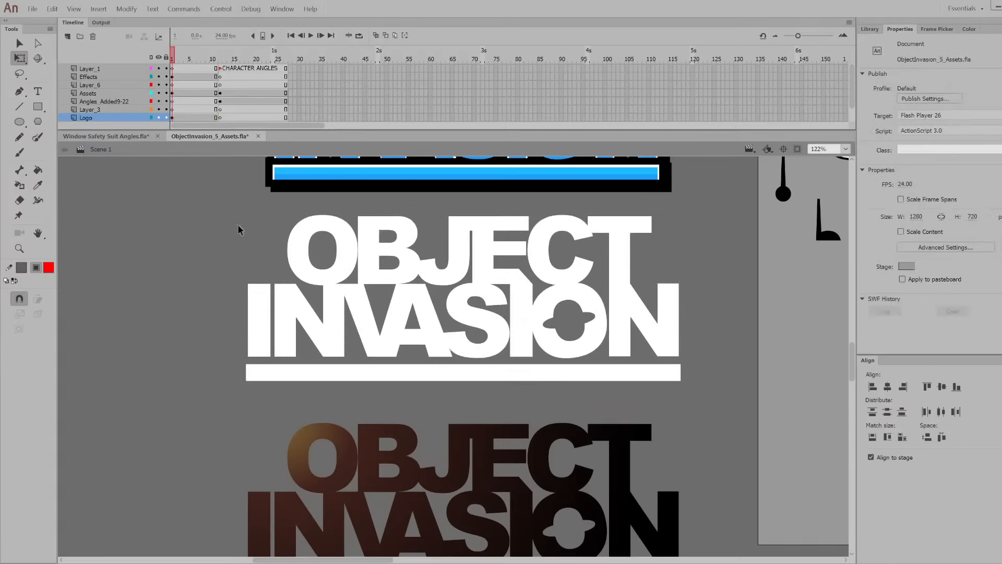
left_click_drag(233, 200, 695, 407)
left_click_drag(699, 410, 232, 200)
mouse_move(232, 200)
left_mouse_down()
mouse_move(684, 384)
mouse_move(701, 407)
mouse_move(691, 421)
mouse_move(351, 205)
mouse_move(230, 196)
left_mouse_up()
left_click_drag(243, 199, 685, 413)
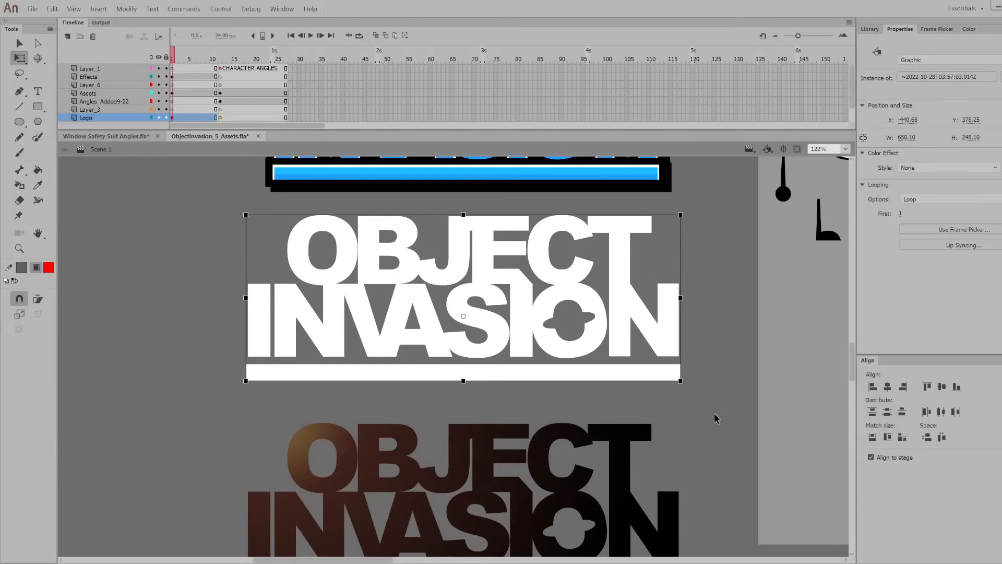
left_click(688, 412)
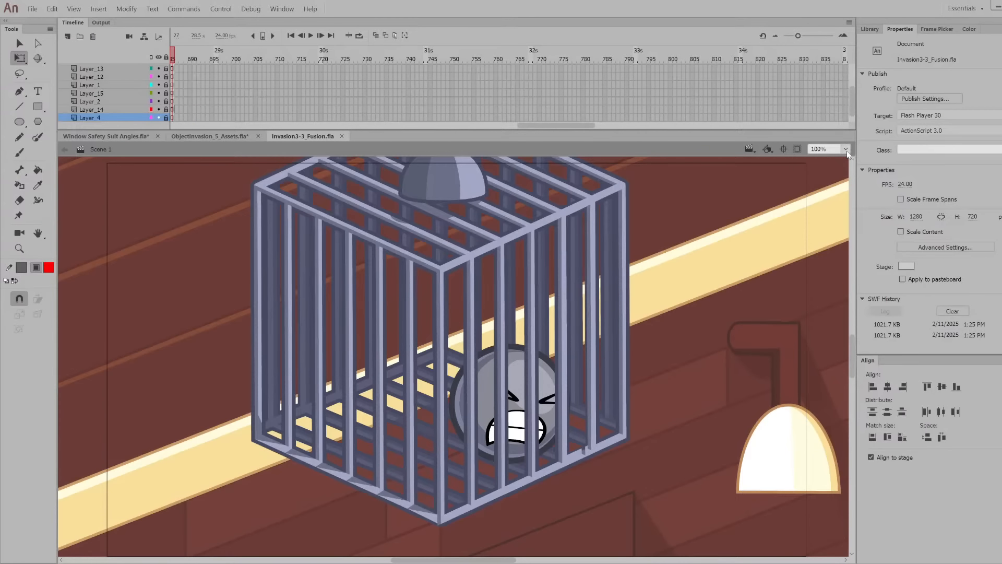
Fit the stage of Invasion3-3_Fusion.fla in view, go to frame 1 and clip the content outside the stage
key("ctrl+2")
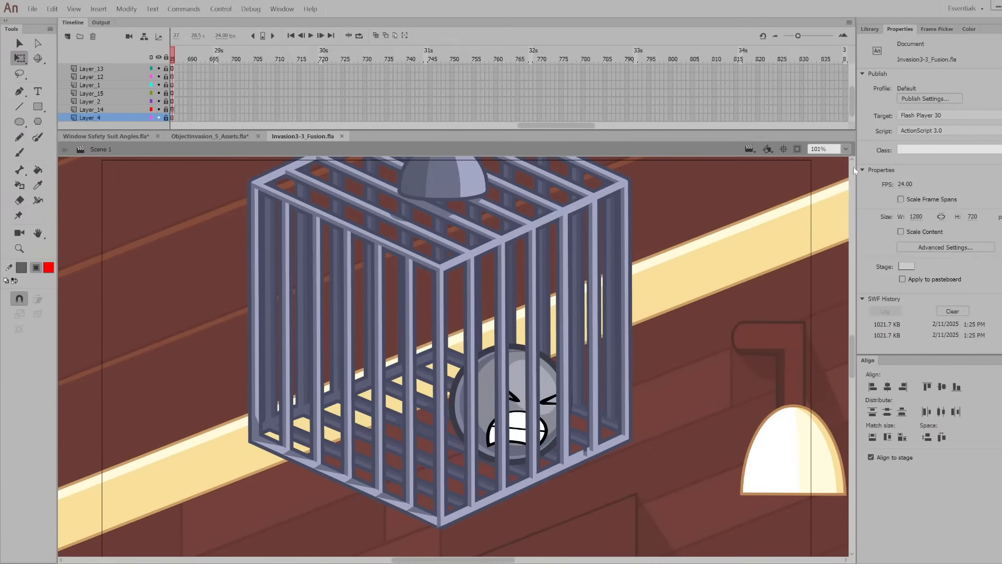
left_click_drag(589, 127, 211, 127)
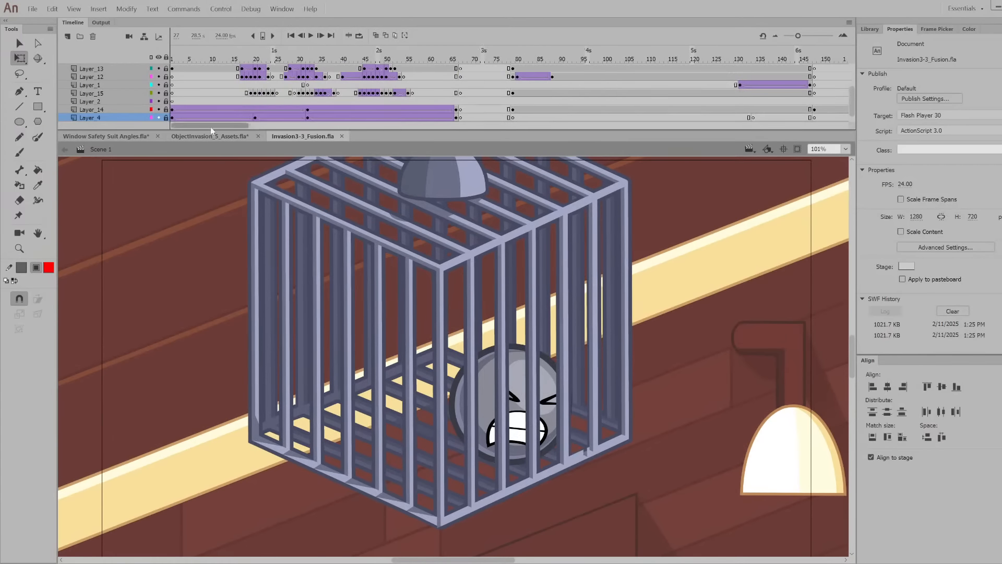
left_click(172, 58)
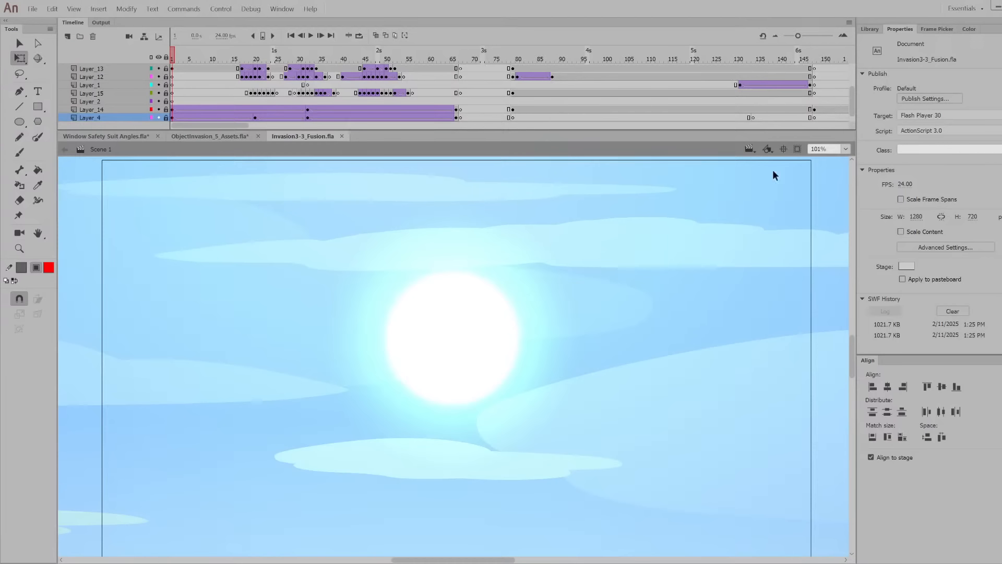
left_click(797, 149)
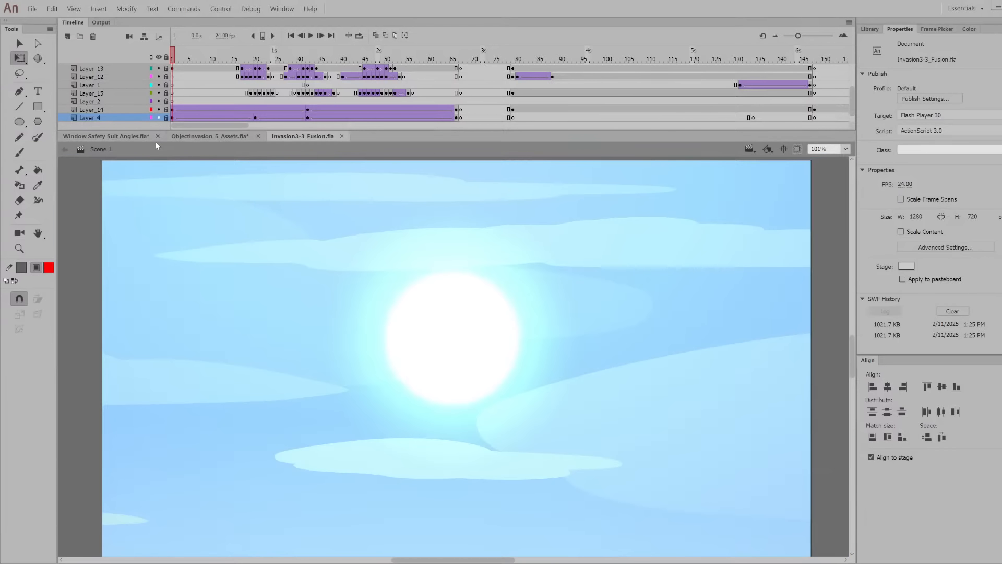
Preview the flying paper character at frame 21 and the sequence from frame 1 to the slingshot scene at frame 136
left_click(235, 57)
left_click(239, 57)
mouse_move(241, 56)
left_mouse_down()
mouse_move(262, 57)
mouse_move(232, 63)
mouse_move(259, 58)
left_mouse_up()
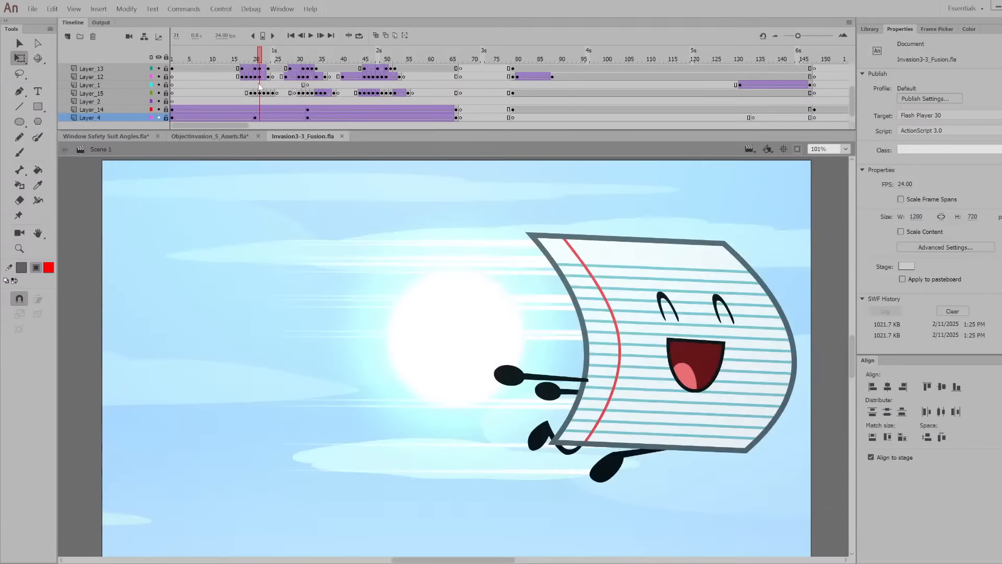
left_click(169, 60)
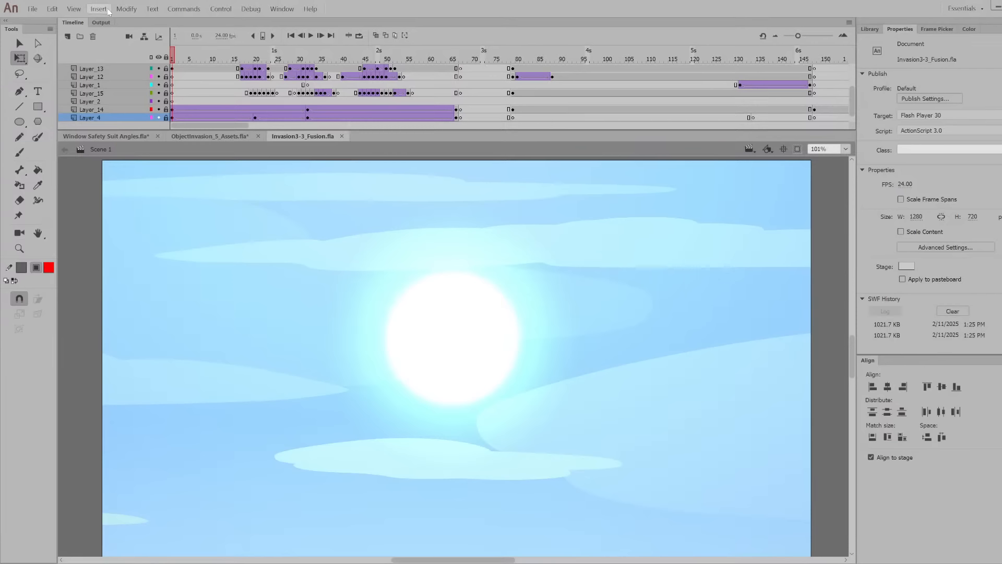
left_click_drag(202, 51, 758, 151)
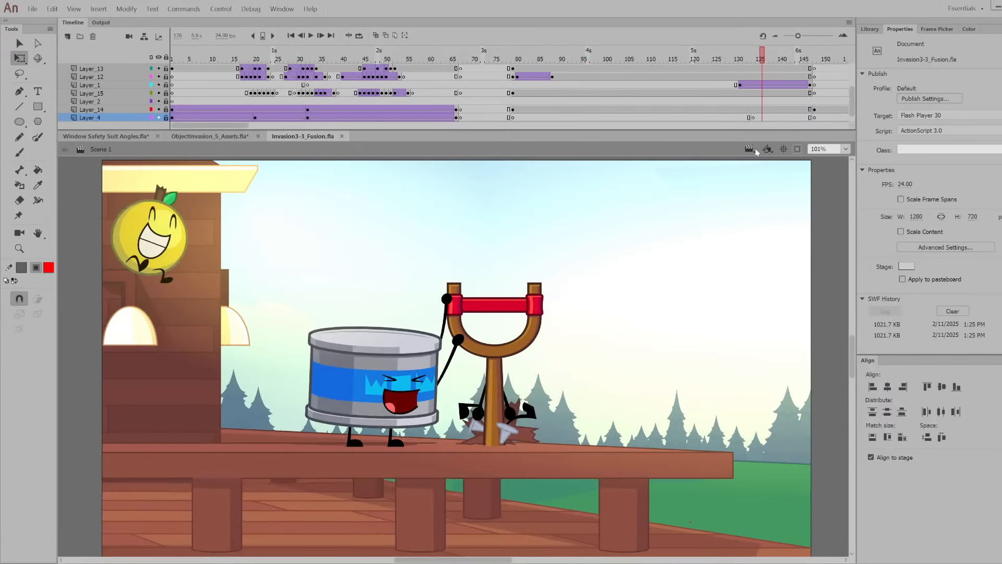
Zoom in on the drum at frame 104 and toggle the visibility of Layer_2, Layer_15, Layer_12 and Layer_13 to examine their content
left_click(622, 52)
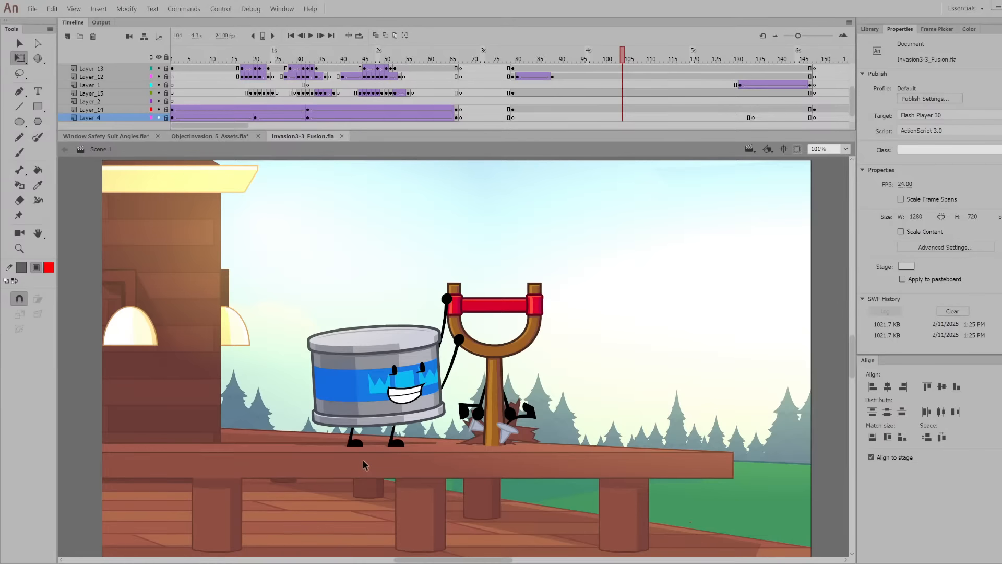
scroll(362, 460, "up", 5)
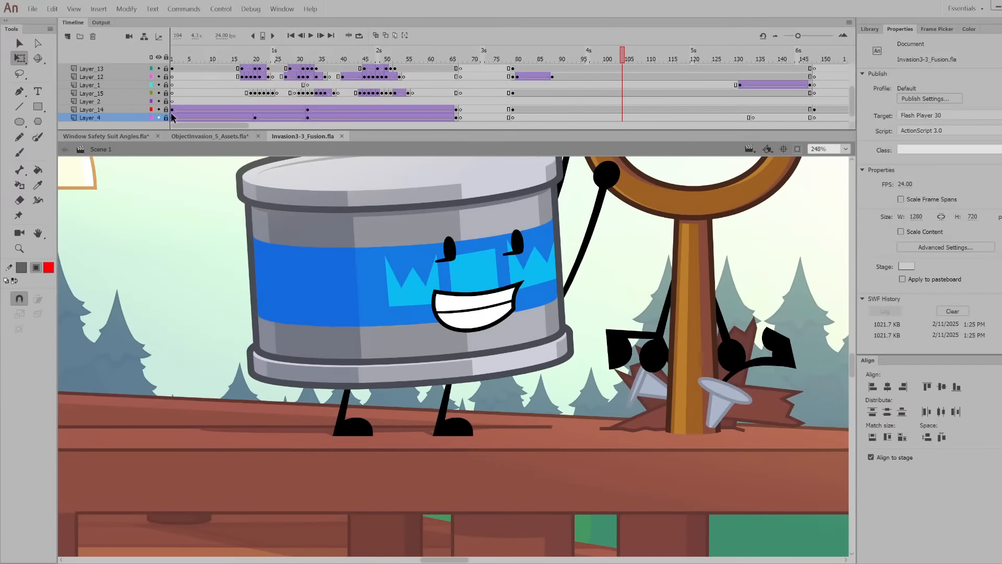
left_click(159, 101)
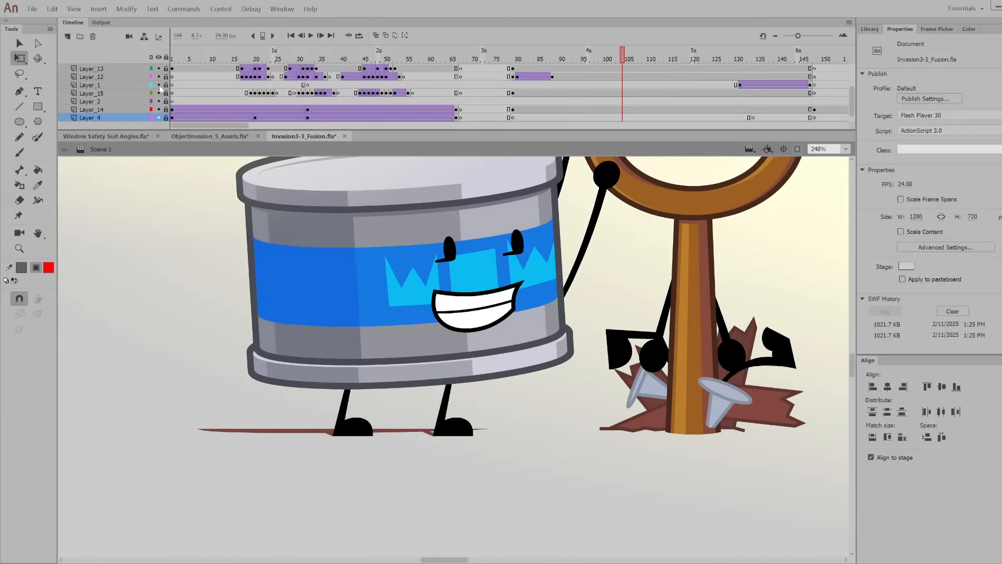
left_click(159, 101)
left_click(159, 93)
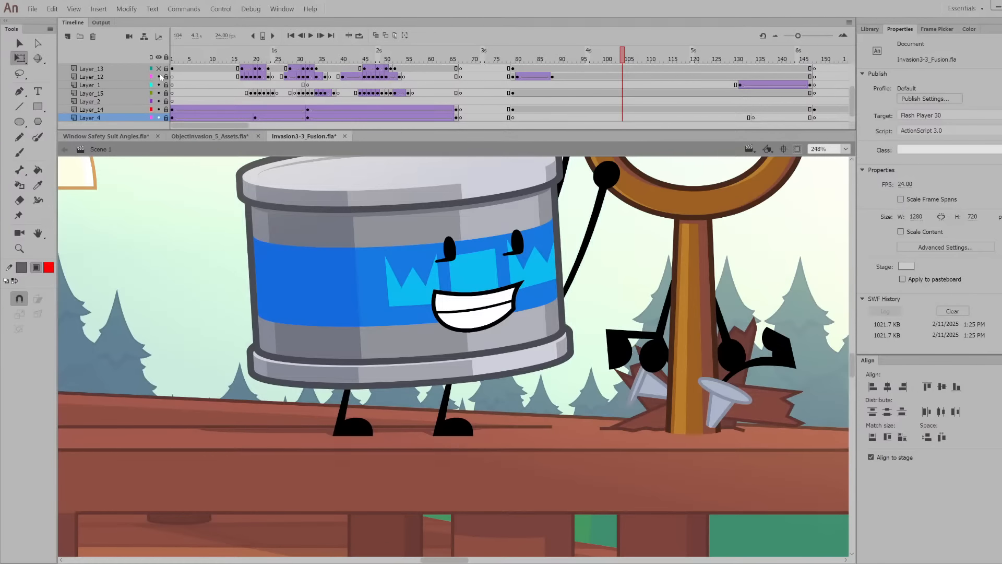
left_click(160, 77)
left_click(160, 69)
left_click(159, 69)
left_click(159, 77)
Toggle the visibility of Layer_4, Layer_14 and Layer_16 to check which one holds the shadow under the drum
left_click(159, 117)
left_click(159, 118)
left_click(159, 110)
left_click(160, 110)
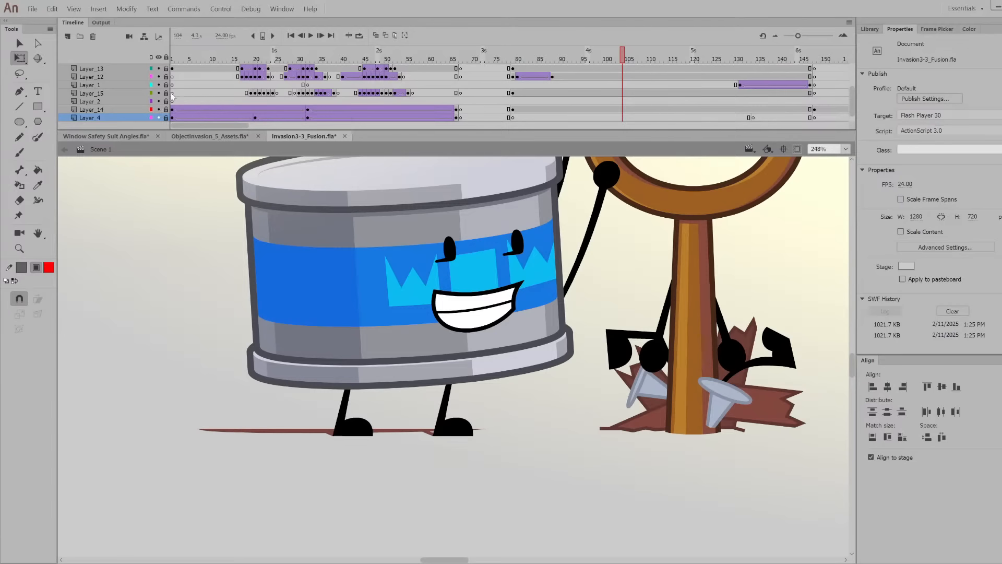
left_click(159, 110)
scroll(162, 100, "up", 1)
left_click(166, 77)
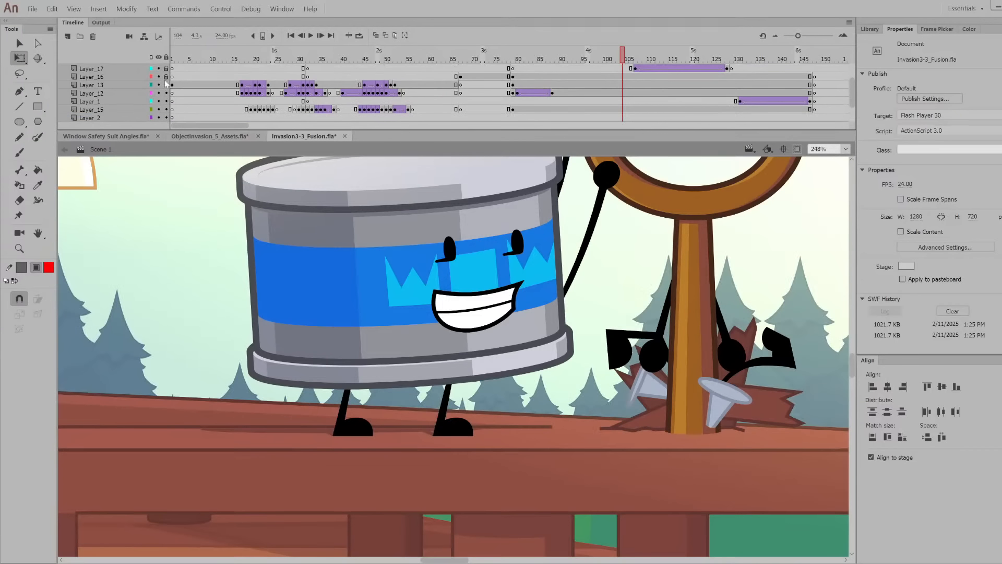
left_click(160, 77)
left_click(159, 77)
scroll(157, 89, "down", 1)
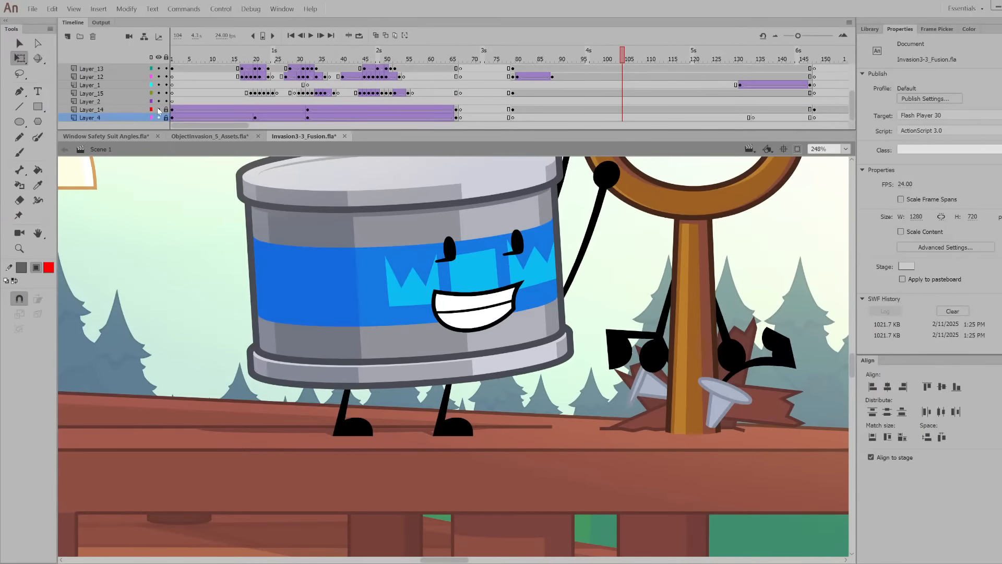
left_click(160, 109)
Inspect the drum's feet closely while hiding and reshowing Layer_15, Layer_12 and Layer_13 one at a time
scroll(264, 431, "up", 2)
scroll(421, 300, "up", 2)
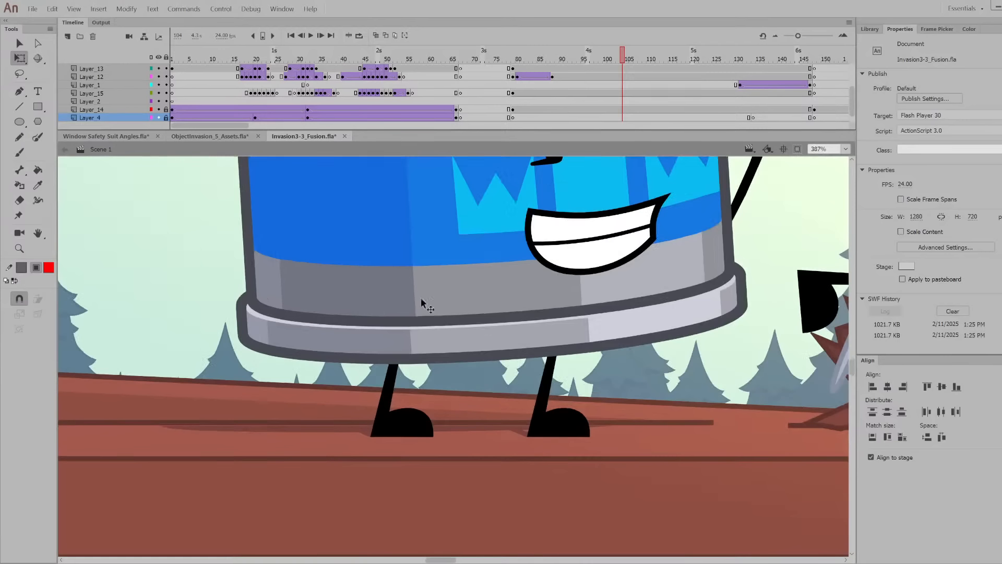
left_click(159, 93)
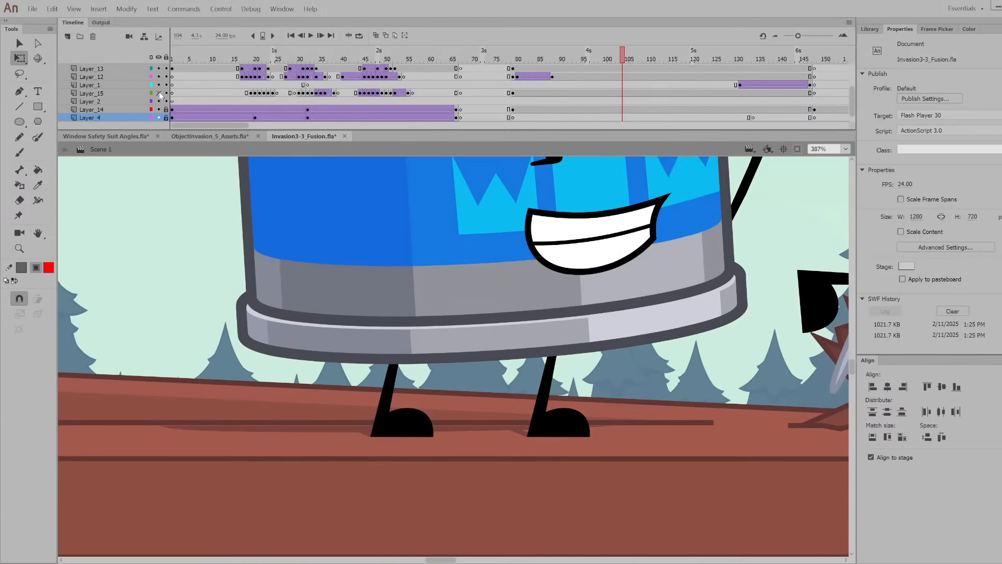
left_click(159, 93)
left_click(160, 76)
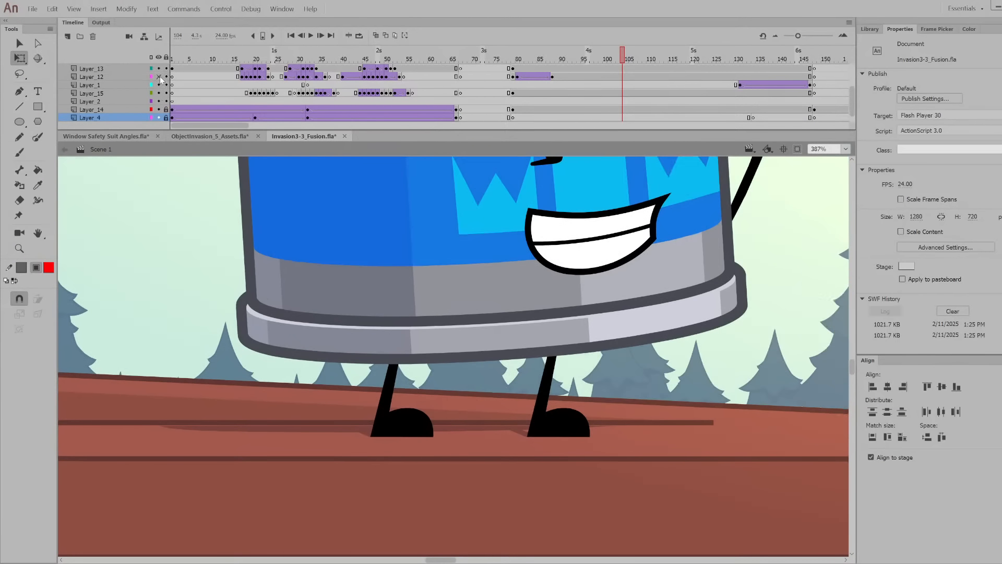
left_click(160, 77)
left_click(159, 68)
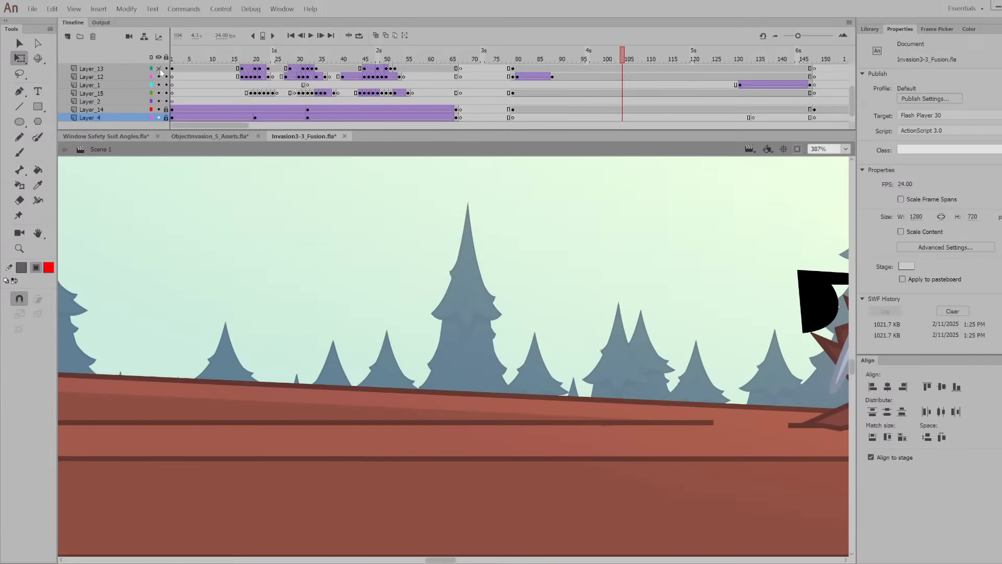
left_click(159, 69)
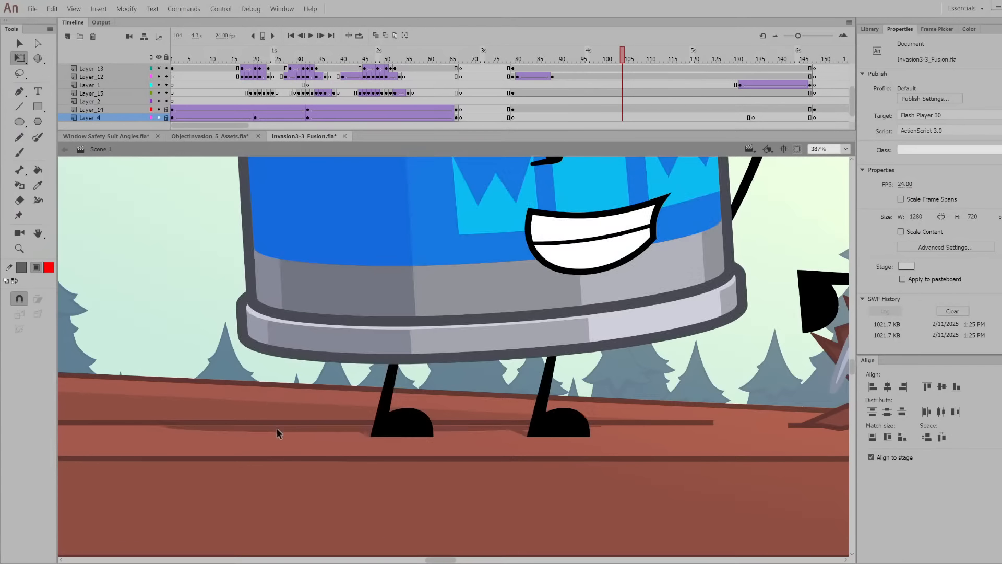
Check the content of Layer_16 and Layer_13 by their visibility, and open the drum's shadow symbol for editing
scroll(156, 99, "up", 1)
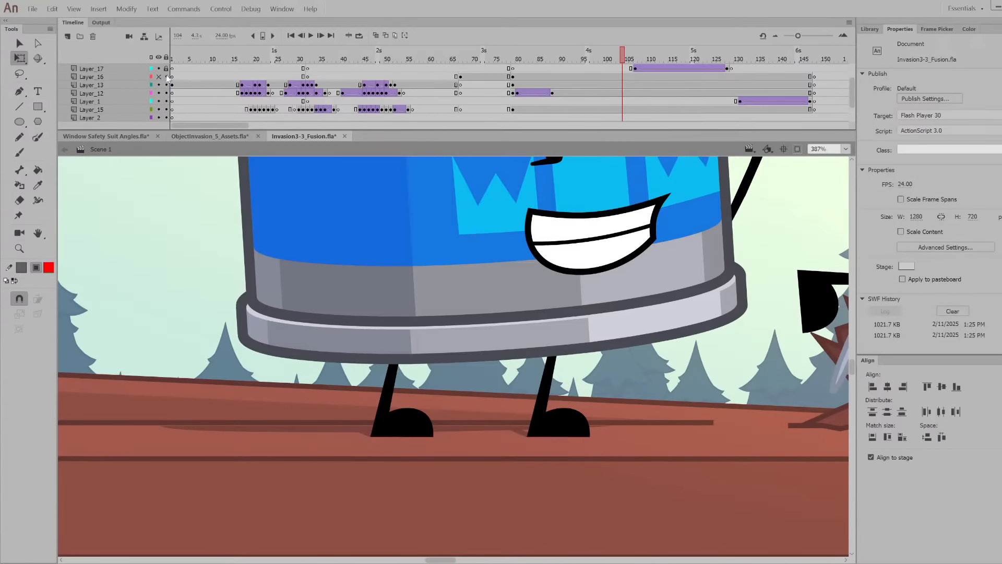
left_click(159, 77)
left_click(159, 85)
left_click(159, 84)
left_click(131, 88)
double_click(359, 431)
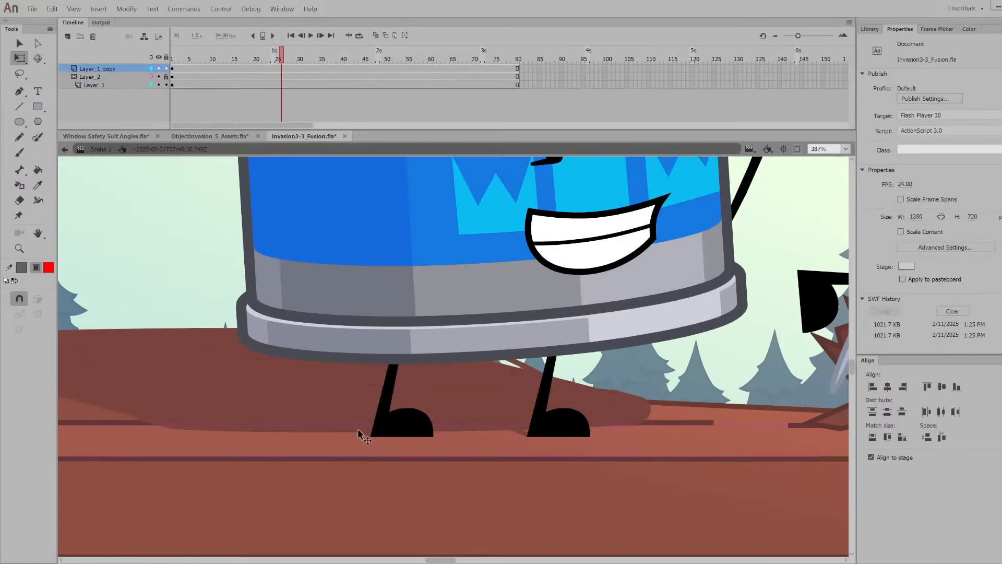
Play the drum animation inside the shadow symbol from frame 1 and replay it from frame 3
left_click_drag(233, 98, 172, 97)
scroll(318, 491, "down", 2)
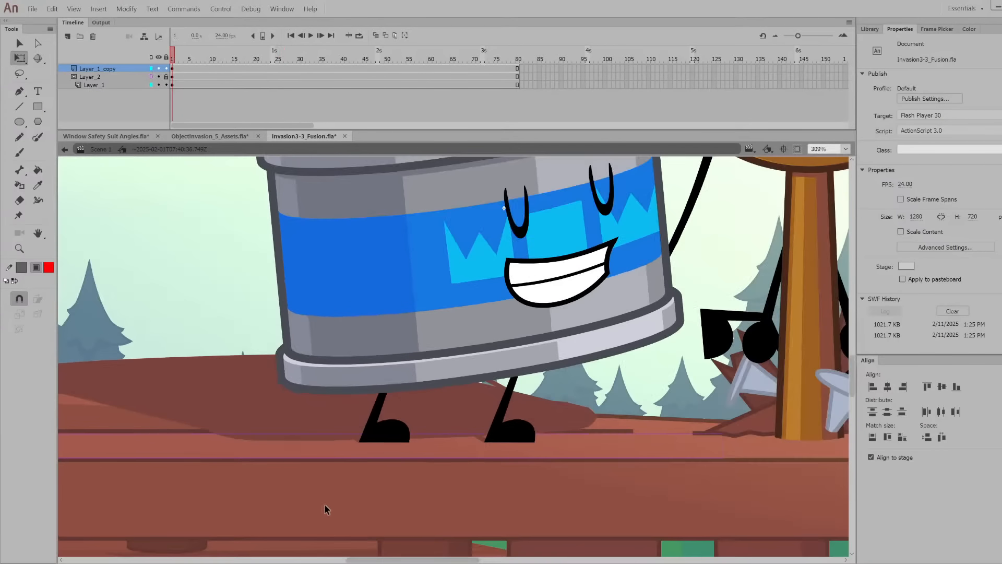
scroll(324, 509, "down", 3)
key("Return")
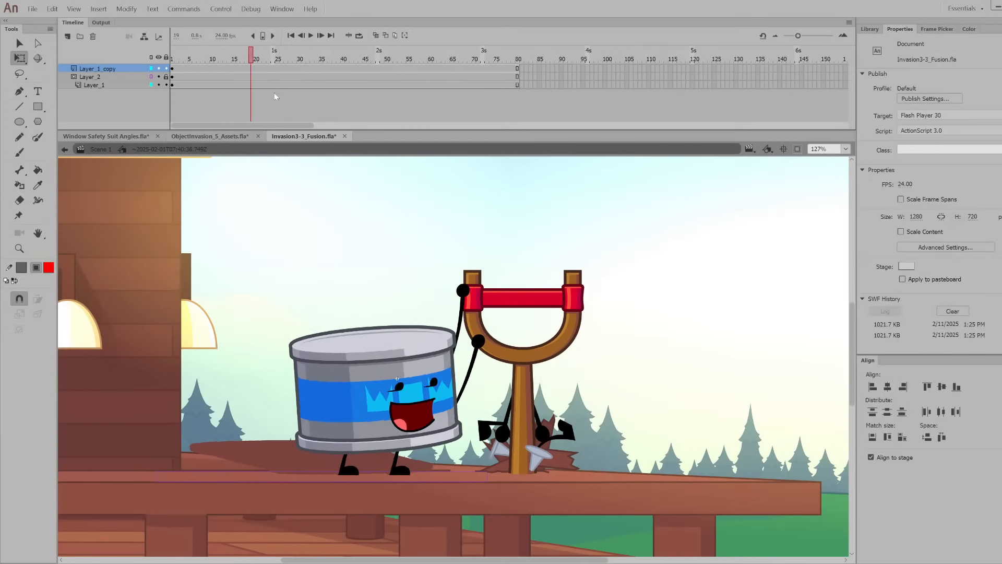
key("Return")
left_click(181, 58)
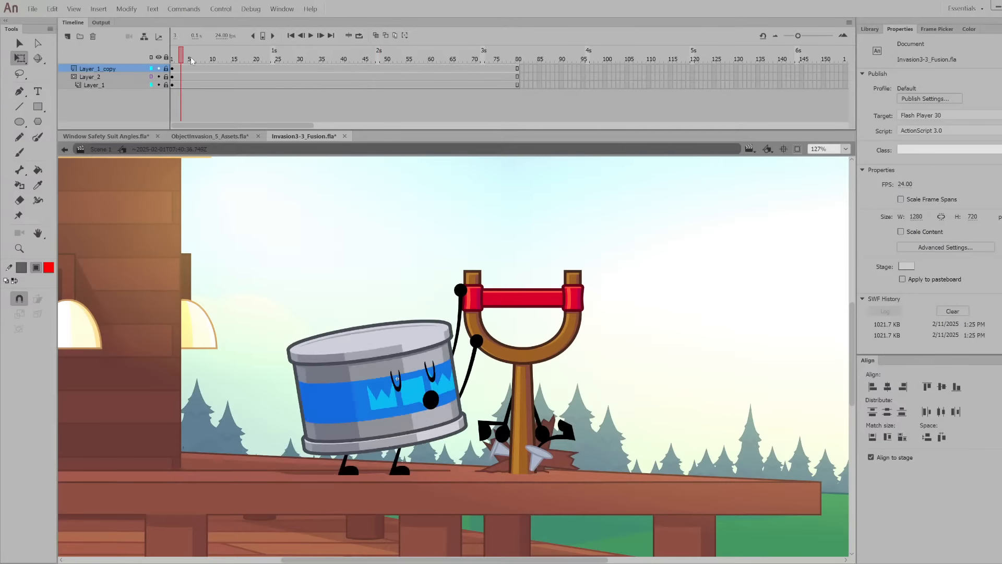
key("Return")
key("Return")
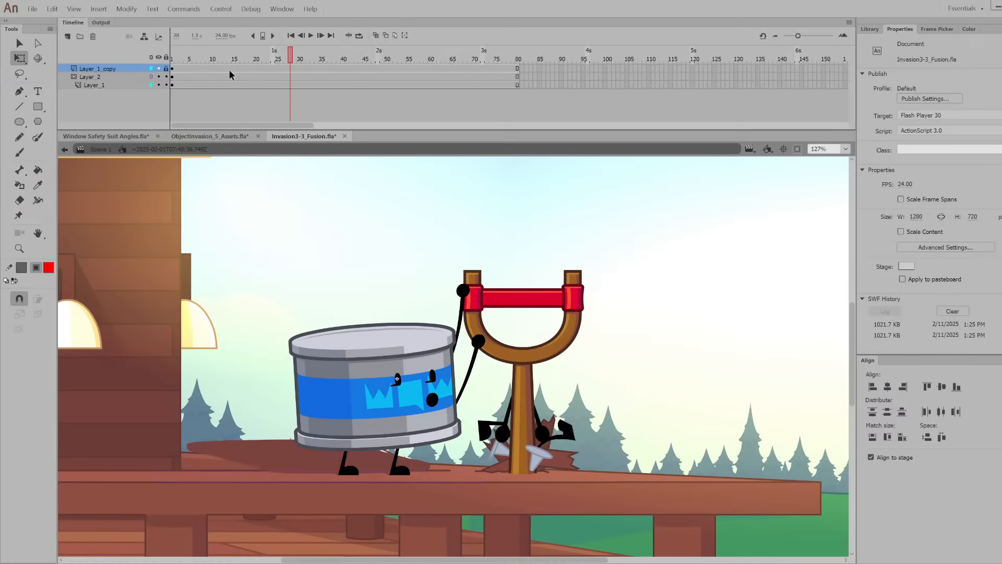
key("Return")
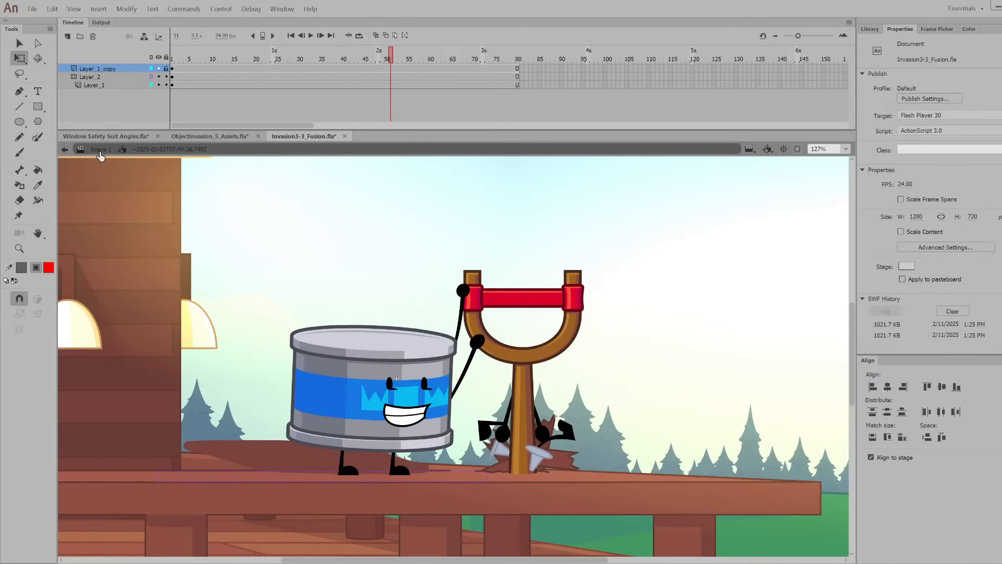
Return to Scene 1, preview the yellow fruit flying toward the slingshot up to frame 149, and fit the stage in view
left_click(100, 150)
key("Return")
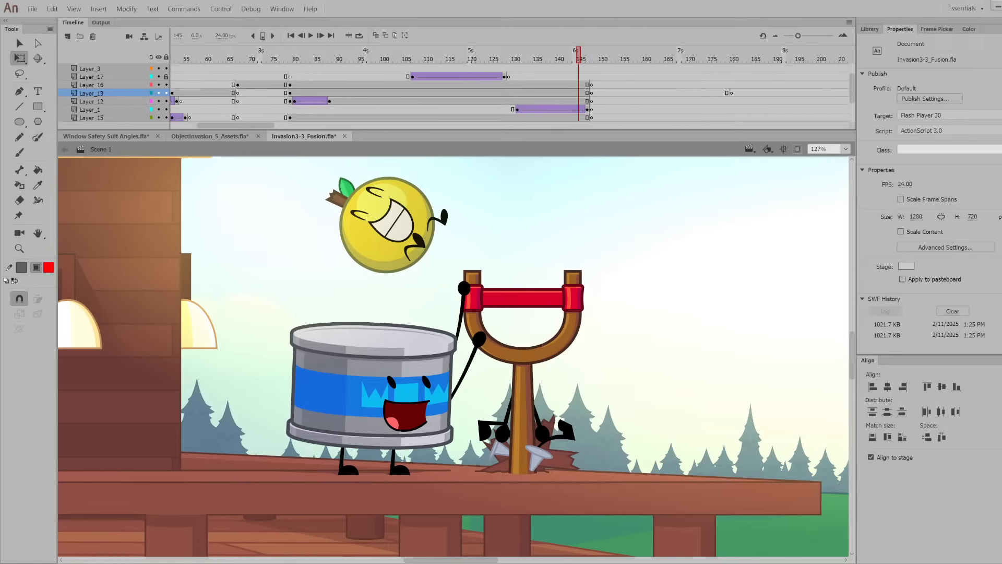
left_click(846, 149)
left_click(845, 174)
left_click(587, 59)
left_click_drag(593, 59, 596, 65)
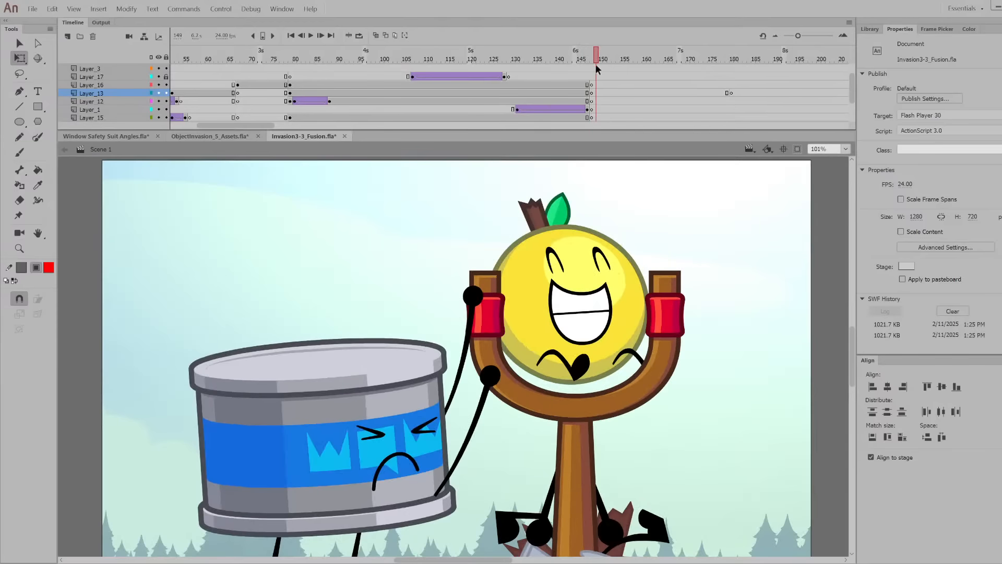
Preview the slingshot sequence from frame 149 through the close-up of the frowning drum at frame 228
left_click_drag(254, 124, 299, 106)
left_click_drag(232, 69, 373, 51)
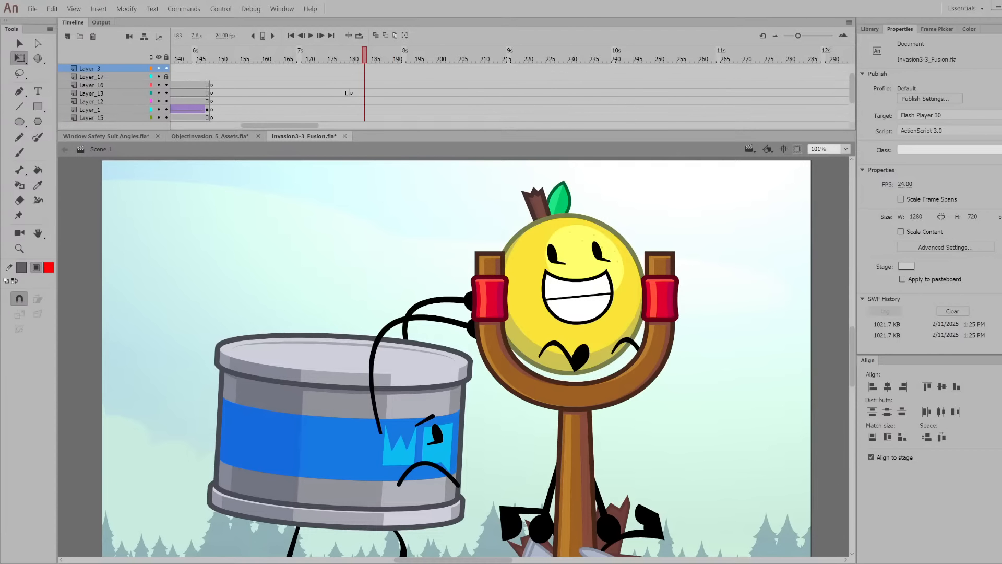
left_click(395, 61)
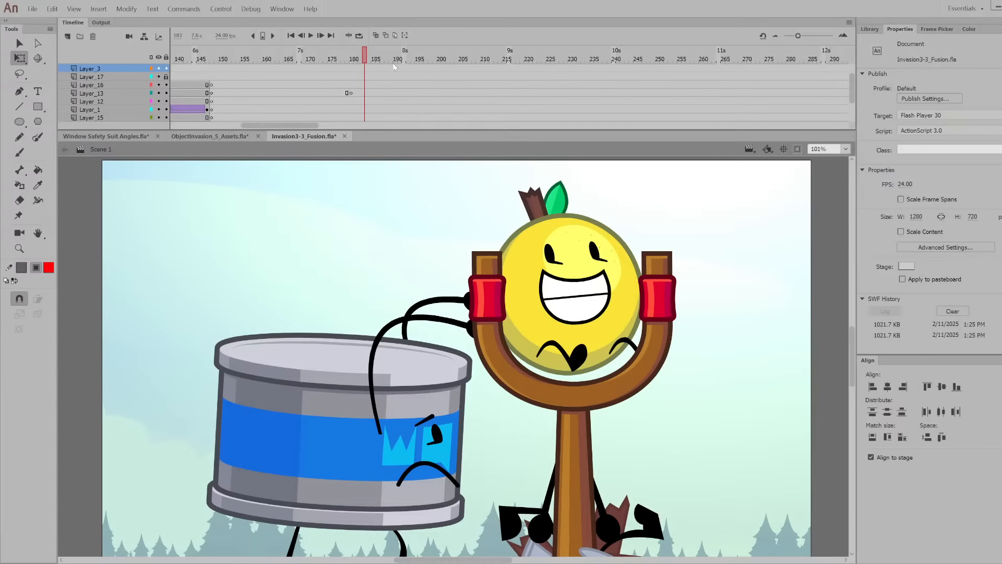
key("Return")
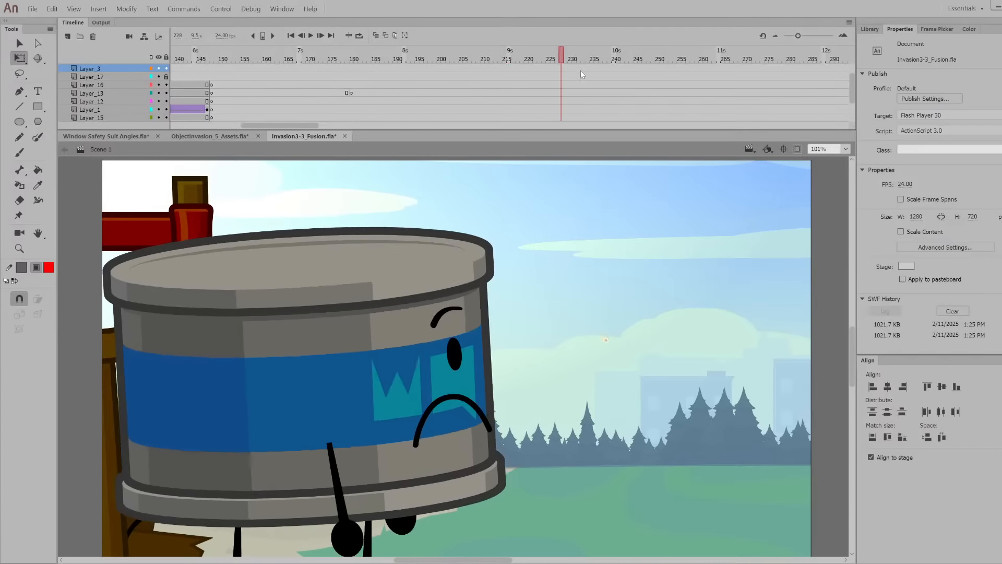
left_click(580, 70)
left_click_drag(636, 84, 720, 110)
Preview the porch sequence from frame 261 onward, playing the green ball and drum shot past frame 353
left_click_drag(292, 125, 346, 124)
left_click_drag(273, 49, 242, 105)
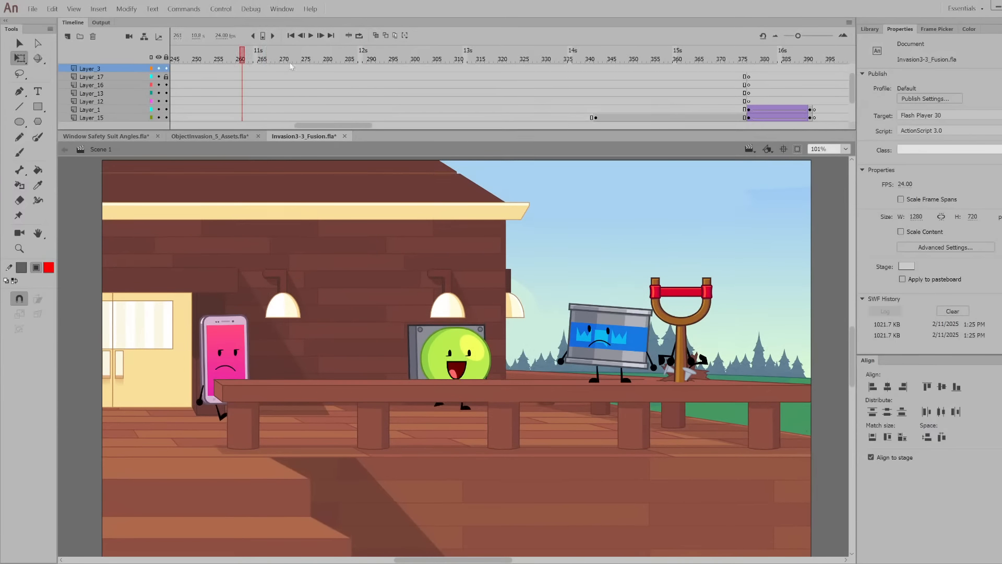
left_click_drag(266, 59, 583, 138)
left_click_drag(593, 56, 605, 58)
left_click_drag(367, 125, 392, 124)
scroll(368, 94, "down", 1)
left_click(370, 52)
key("Return")
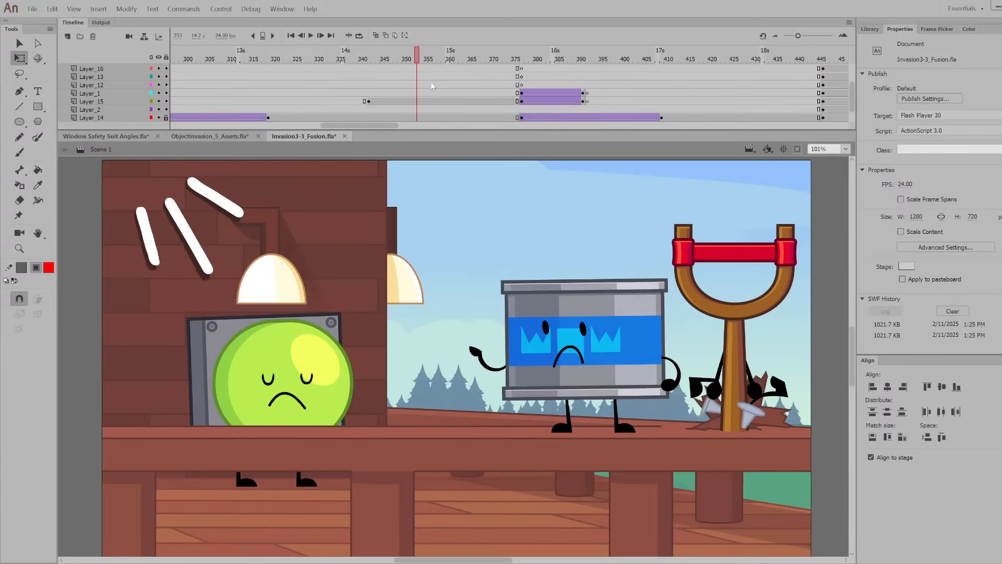
Inspect the white Pop 1 effect lines on Layer_15 inside their symbol and return to Scene 1
left_click(221, 202)
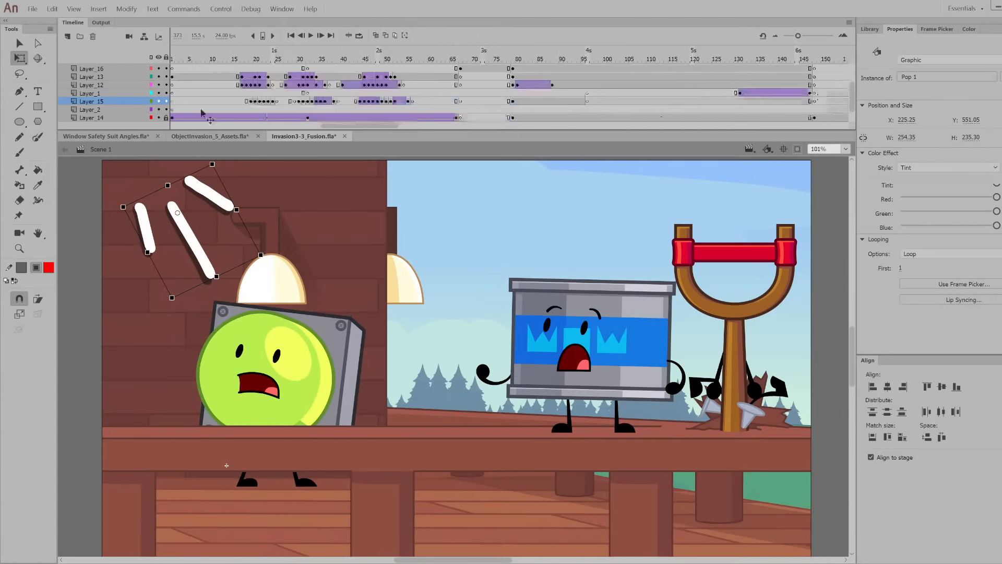
double_click(206, 196)
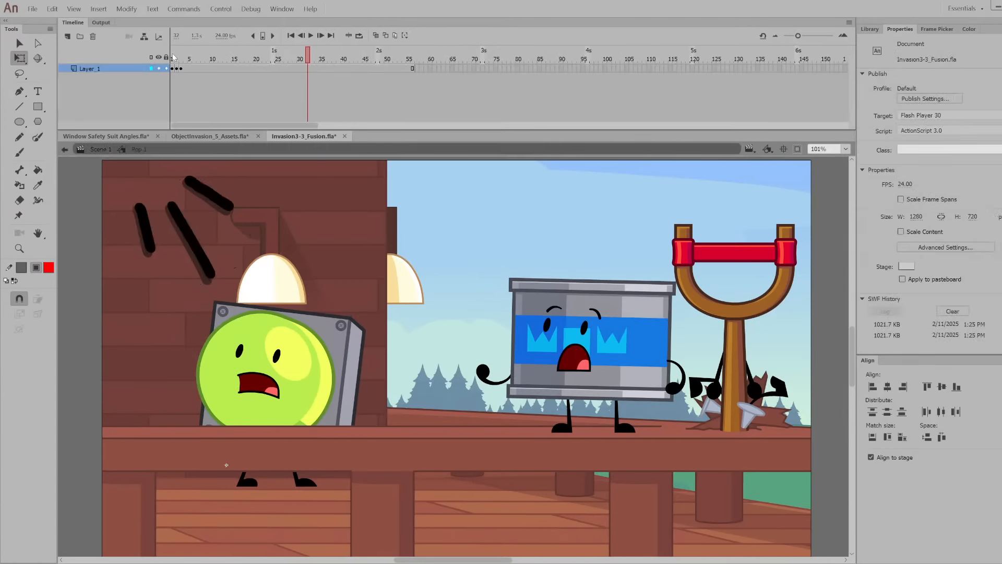
left_click(94, 149)
Play the remaining animation through the caged grey ball shot at the end of the timeline
left_click(588, 61)
key("Return")
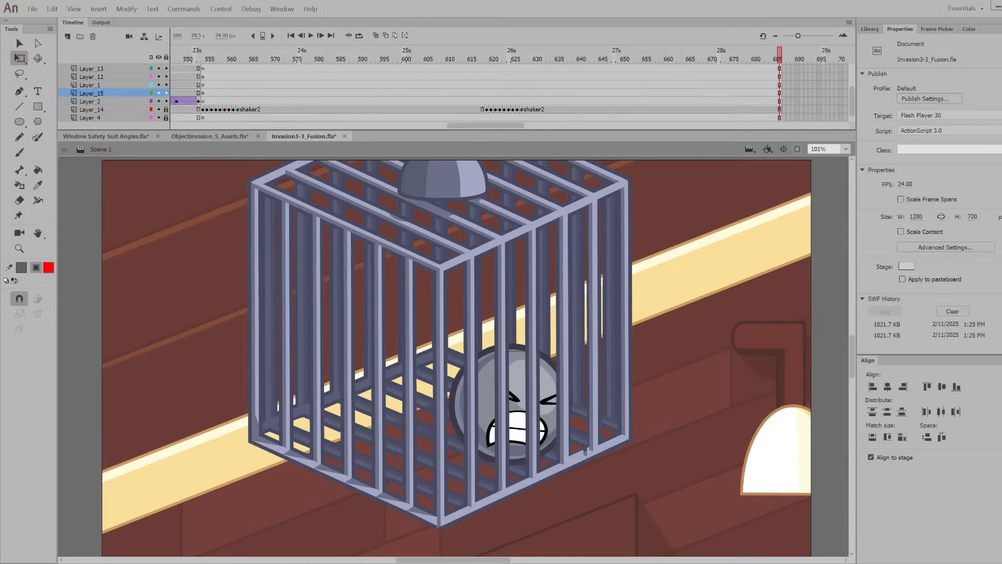
key("Return")
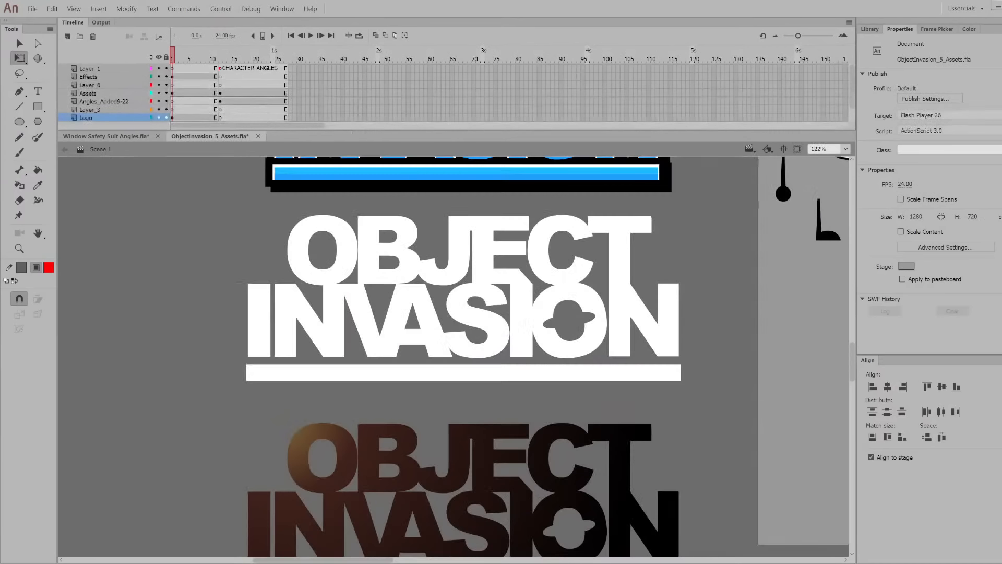
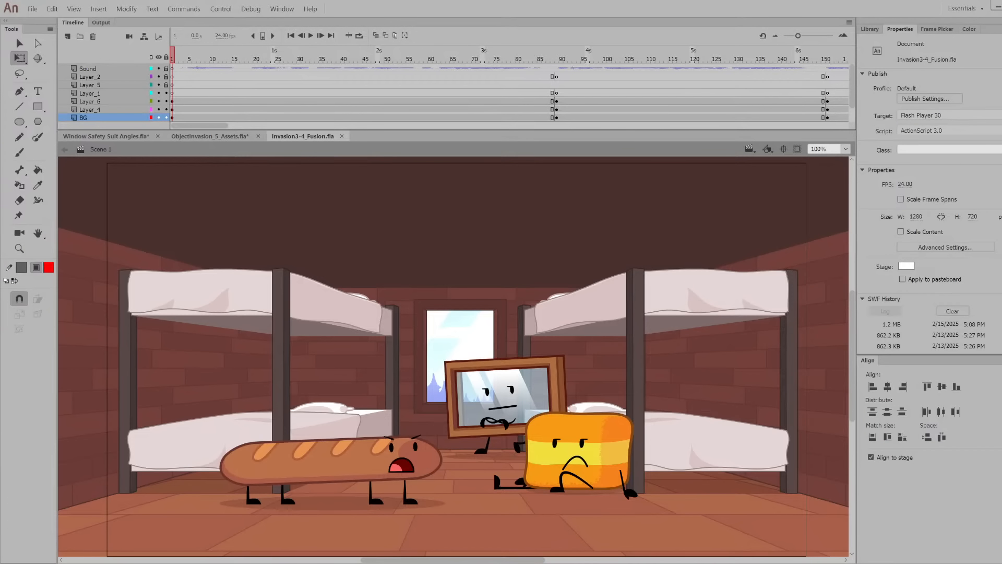
Preview Invasion3-4_Fusion.fla from the bunk-bed room at frame 1 to the outdoor bread and yellow fruit shot at about frame 290
left_click_drag(173, 84, 605, 68)
left_click_drag(218, 125, 255, 110)
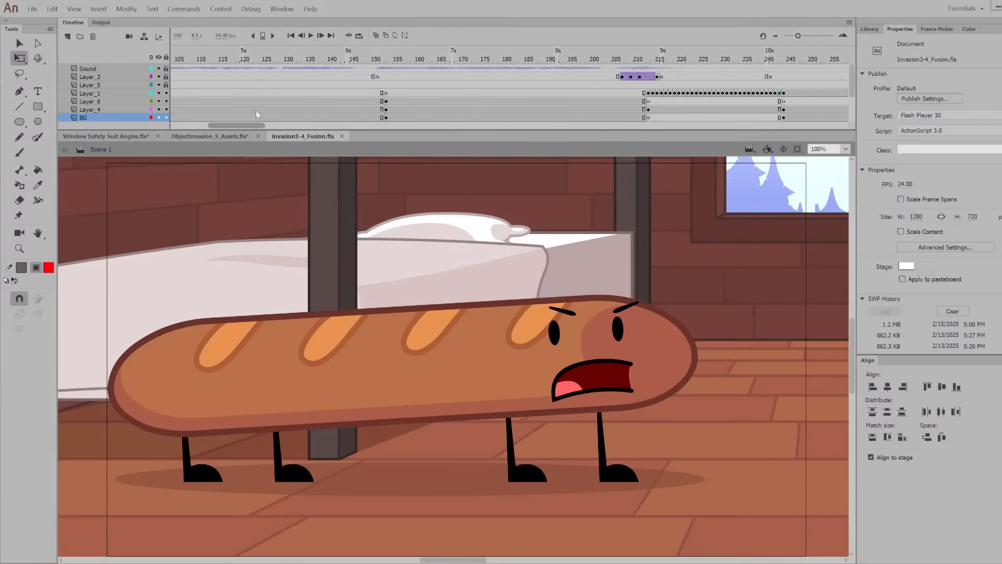
left_click_drag(216, 56, 697, 137)
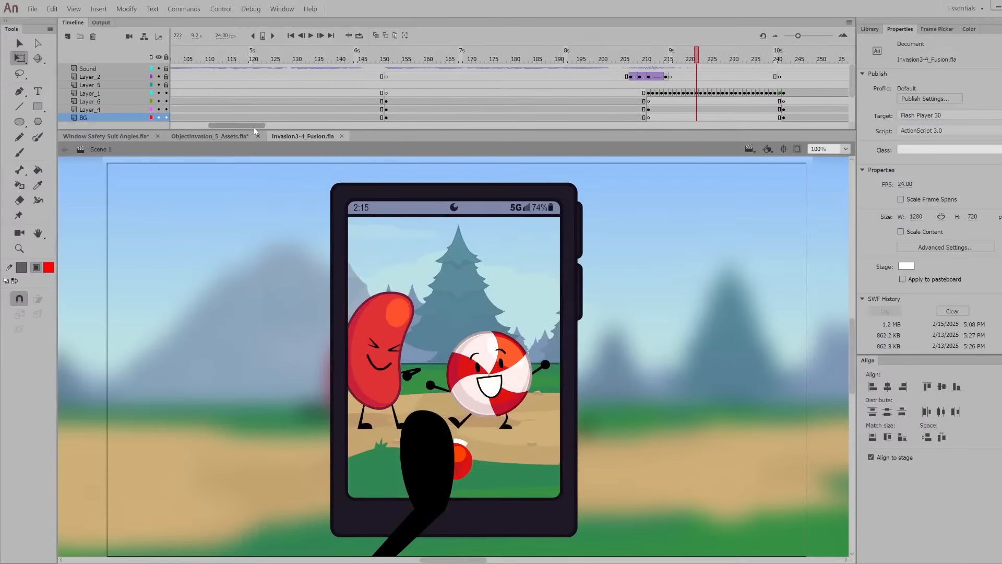
left_click_drag(256, 126, 292, 116)
left_click_drag(358, 52, 535, 90)
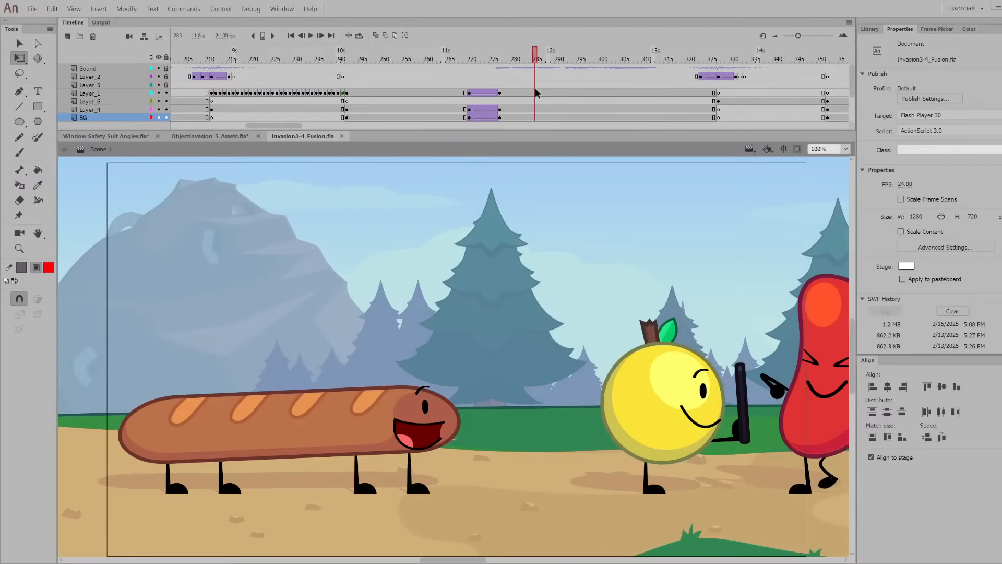
left_click_drag(559, 54, 556, 55)
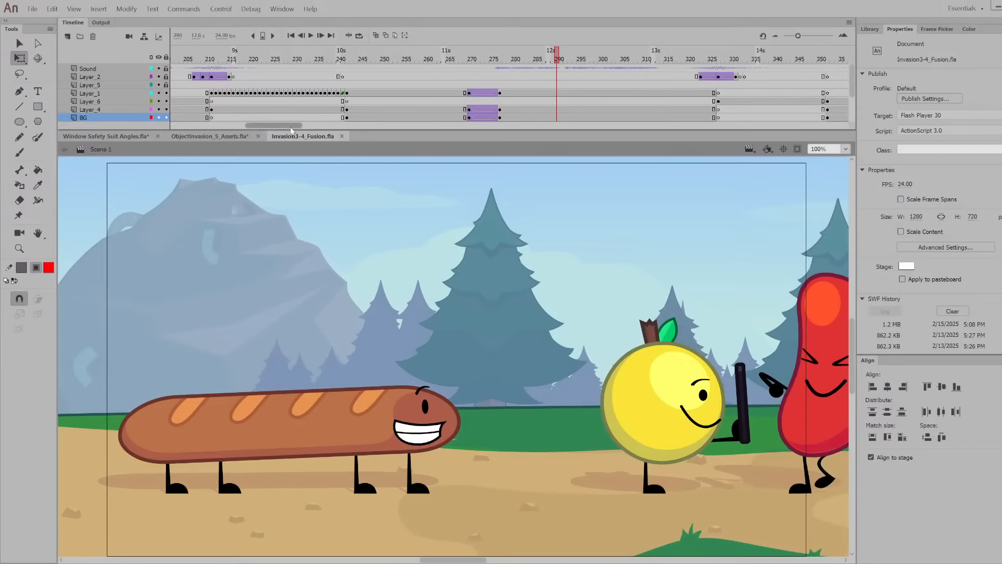
Preview Invasion3-4_Fusion.fla from about frame 290 through the dark bedroom sleeping shot to the hallway shot at frame 678
left_click_drag(291, 126, 313, 125)
left_click_drag(321, 56, 537, 99)
mouse_move(311, 129)
left_mouse_down()
mouse_move(331, 127)
mouse_move(295, 134)
left_mouse_up()
left_click(317, 56)
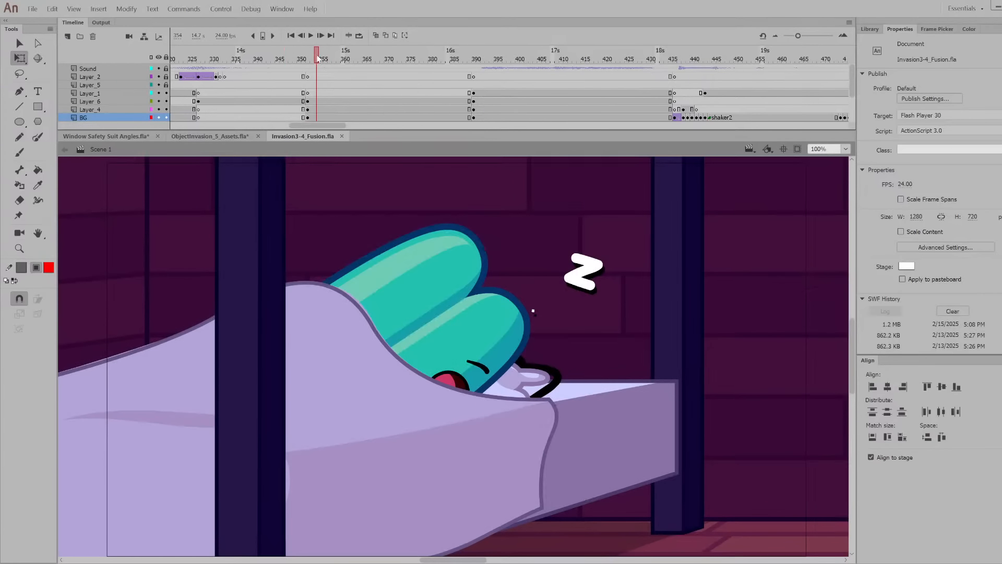
left_click_drag(314, 63, 530, 103)
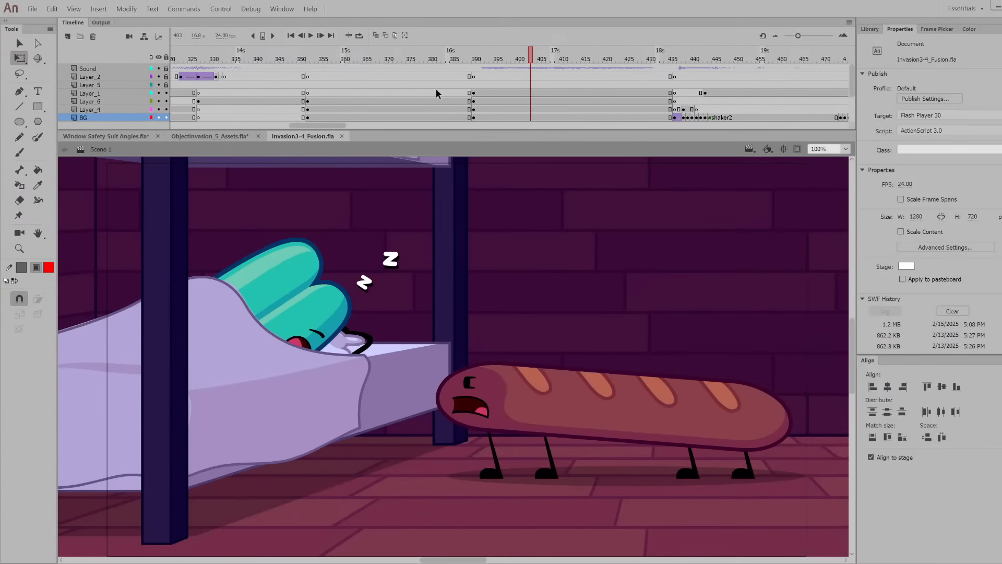
left_click_drag(330, 123, 350, 124)
left_click_drag(352, 54, 865, 139)
left_click_drag(380, 61, 853, 118)
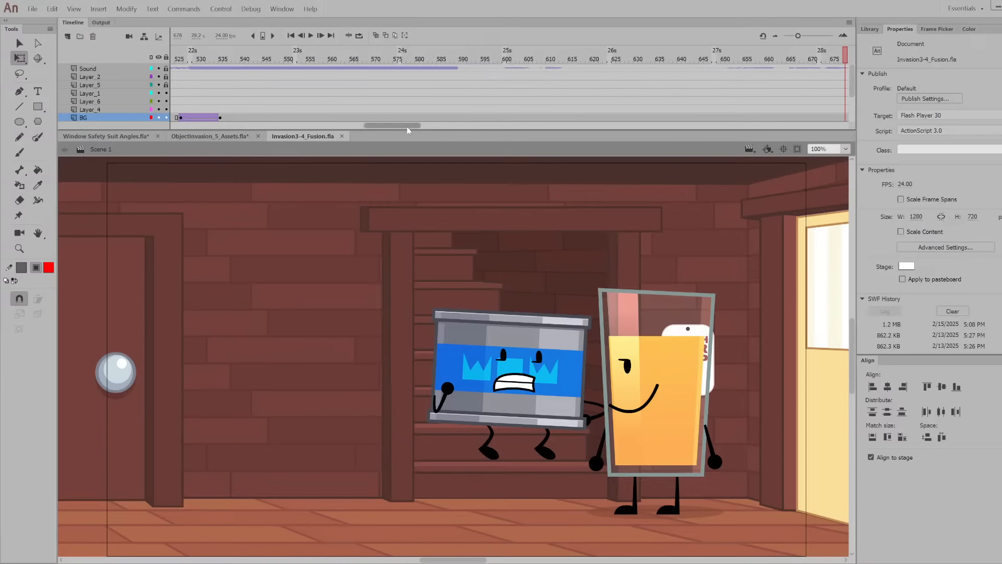
Replay the hallway shot from about frame 600 to 665, checking the artwork outside the stage, and fit the stage in view again
left_click_drag(407, 126, 419, 127)
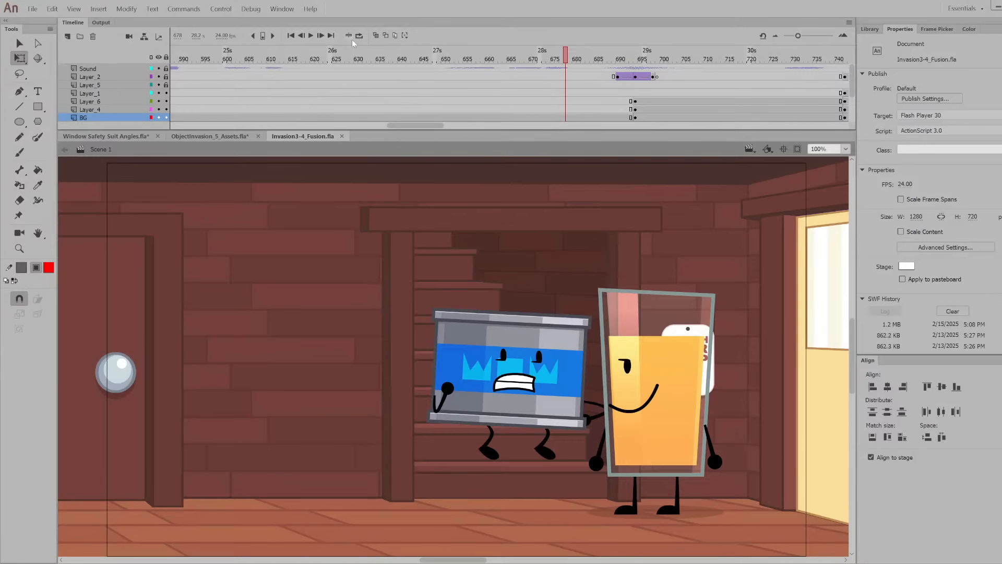
left_click(232, 70)
key("Return")
left_click_drag(278, 79, 371, 90)
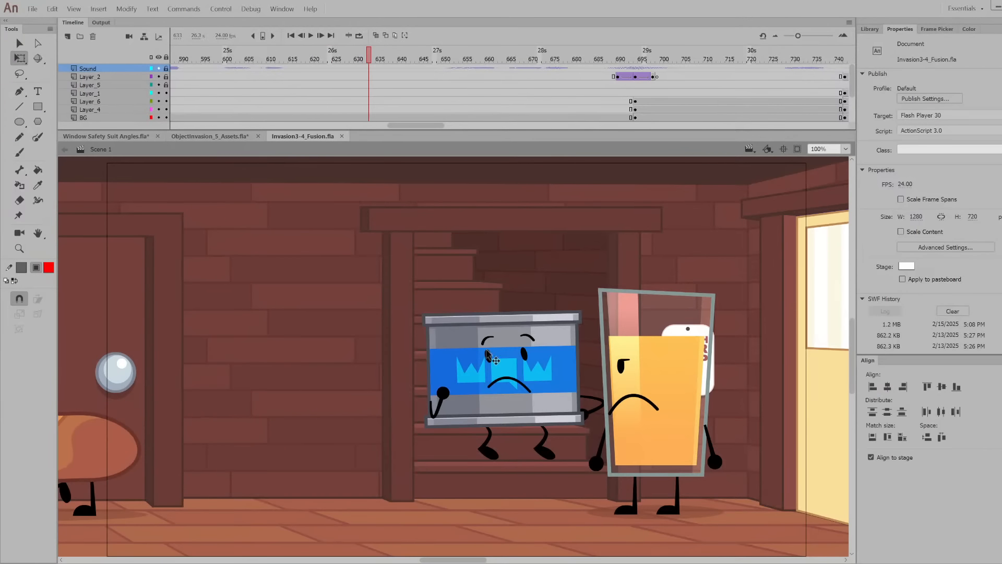
scroll(484, 370, "down", 3)
left_click_drag(303, 56, 509, 82)
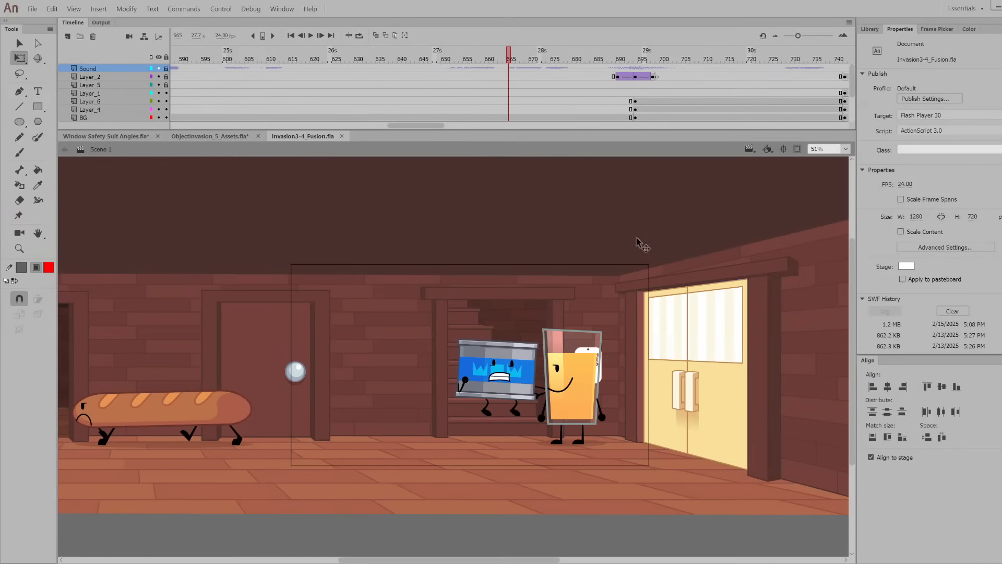
left_click(846, 149)
left_click(842, 163)
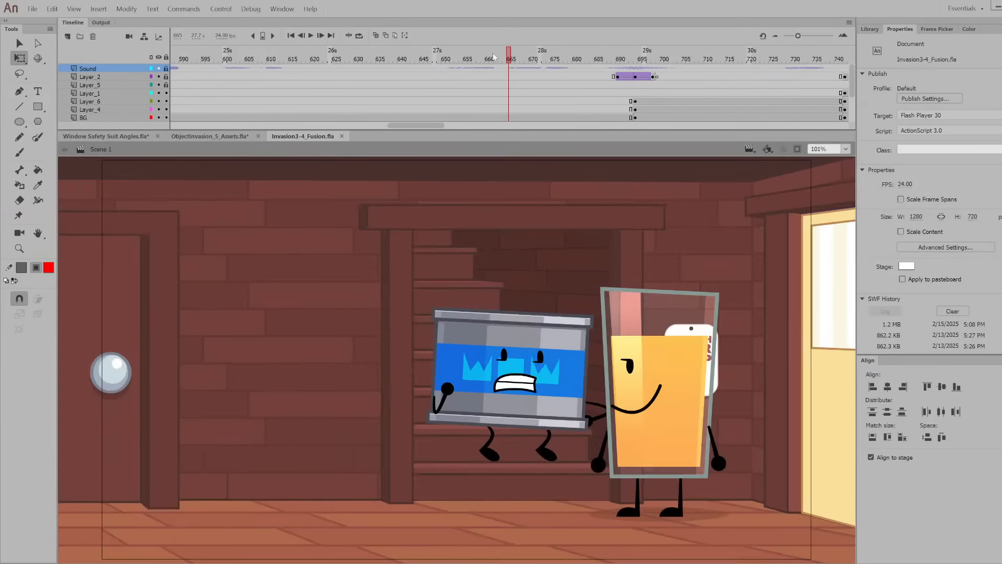
Scrub back and forth through the can and juice glass exchange in the hallway, ending at about frame 661
left_click_drag(509, 56, 548, 69)
left_click(566, 59)
left_click_drag(567, 50, 579, 58)
left_click_drag(581, 61, 600, 86)
left_click_drag(469, 59, 491, 56)
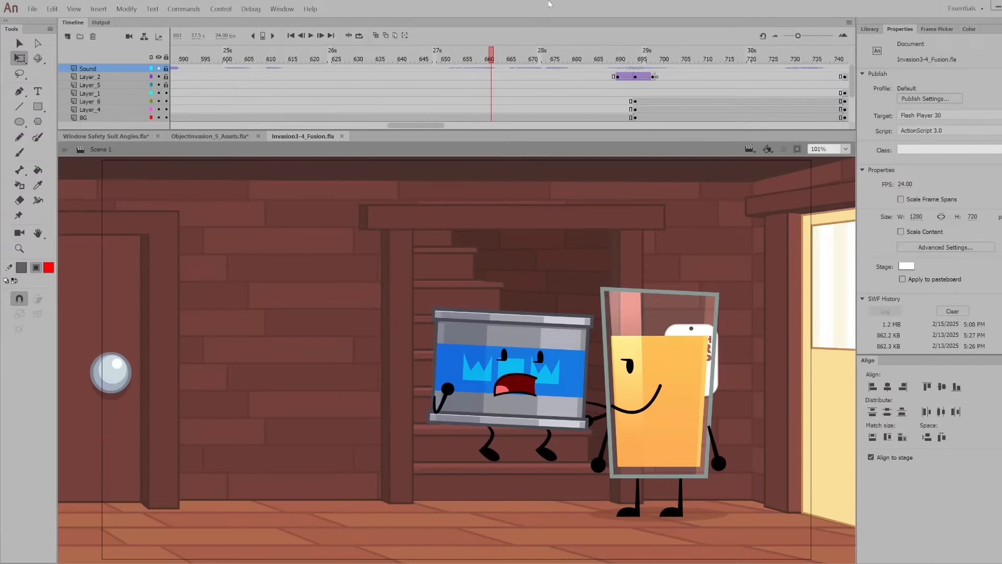
Play from the hallway into the bunk-bed room, and go back to the view out the window at frame 746
left_click_drag(548, 50, 632, 64)
key("Return")
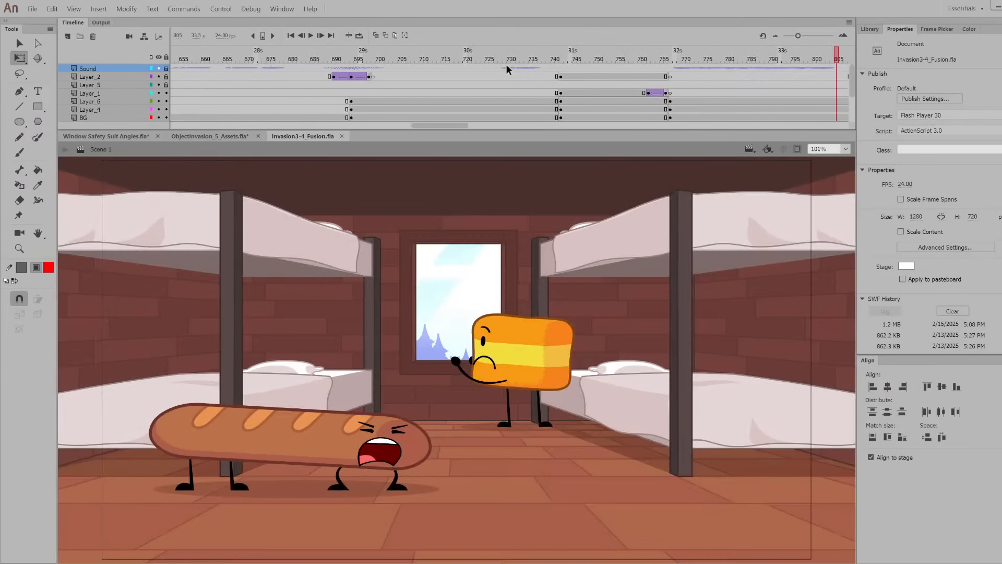
left_click_drag(506, 64, 974, 99)
left_click_drag(465, 126, 427, 124)
left_click(357, 51)
left_click(522, 69)
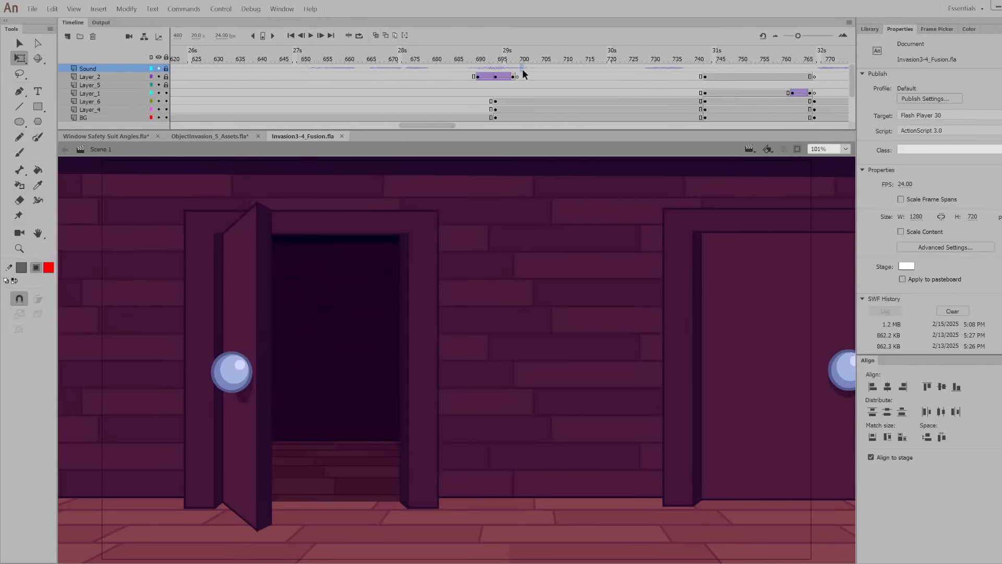
left_click(731, 51)
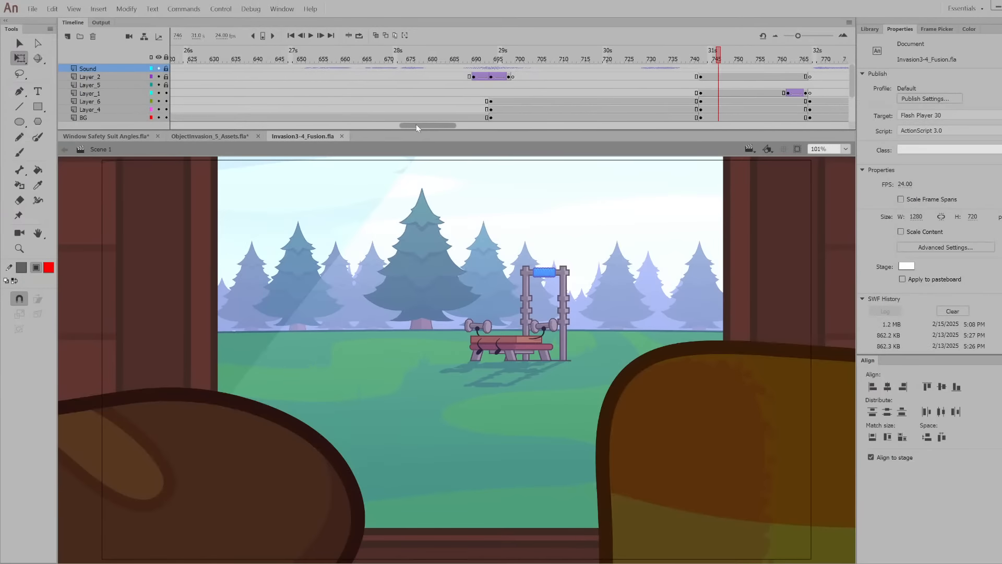
Preview the bunk-bed room conversation from the window shot up to the bread and orange block shot at frame 968
scroll(396, 97, "right", 3)
left_click(377, 68)
left_click_drag(438, 59, 474, 71)
key("Return")
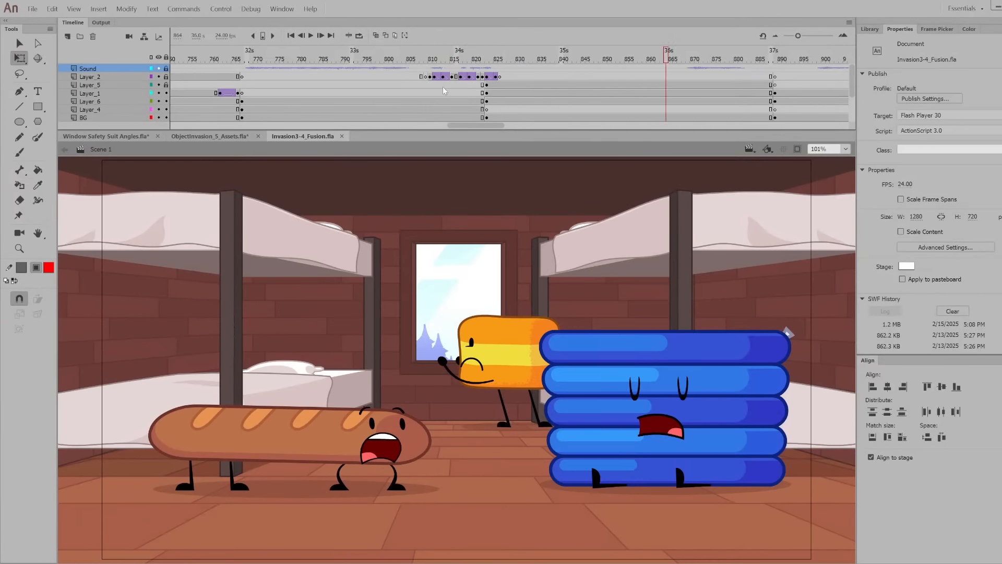
left_click_drag(442, 87, 518, 86)
key("Return")
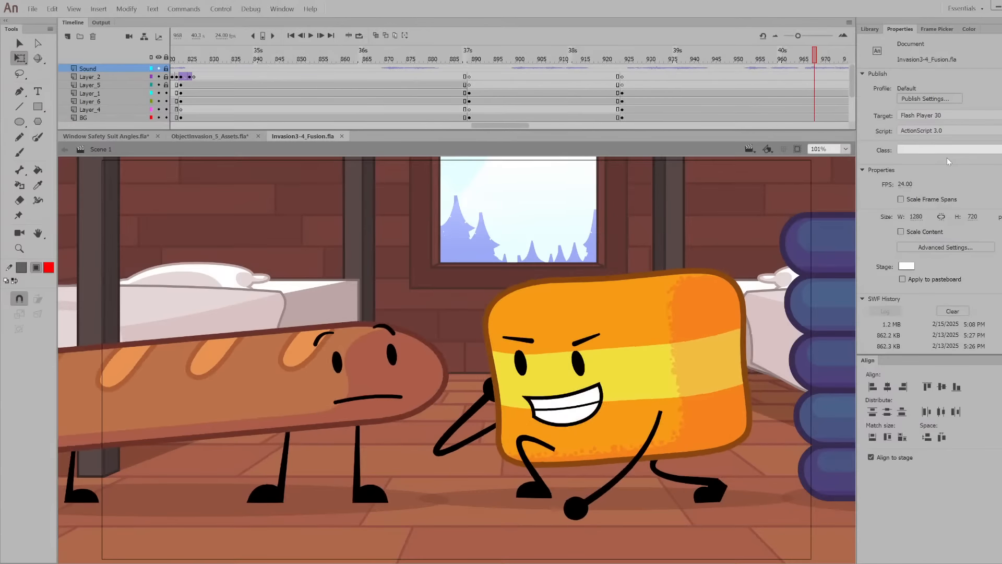
Inspect the blurred bedroom background of the bread close-up at frame 908, opening its symbol to examine the bitmap inside
left_click_drag(829, 57, 463, 115)
scroll(418, 305, "down", 5)
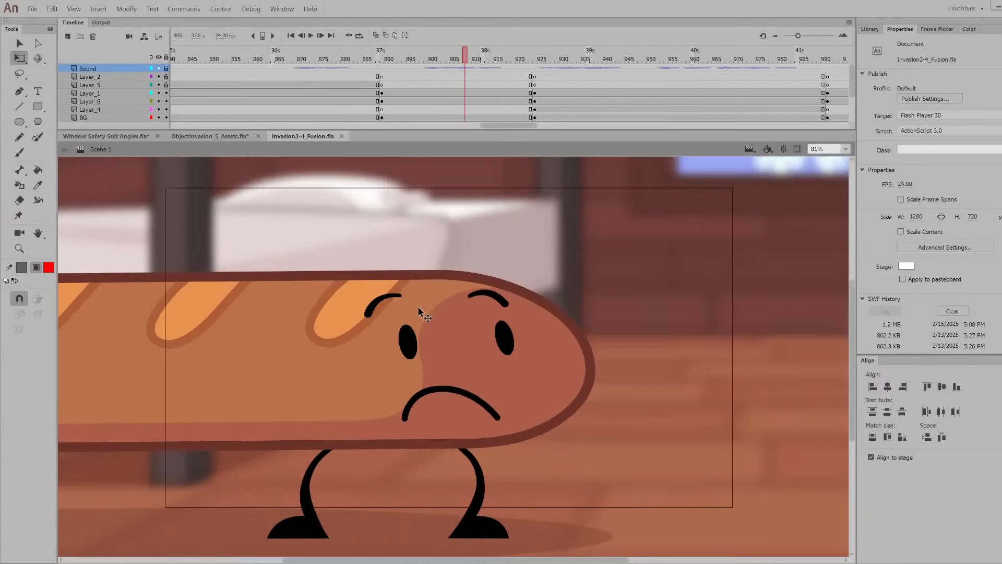
left_click(537, 226)
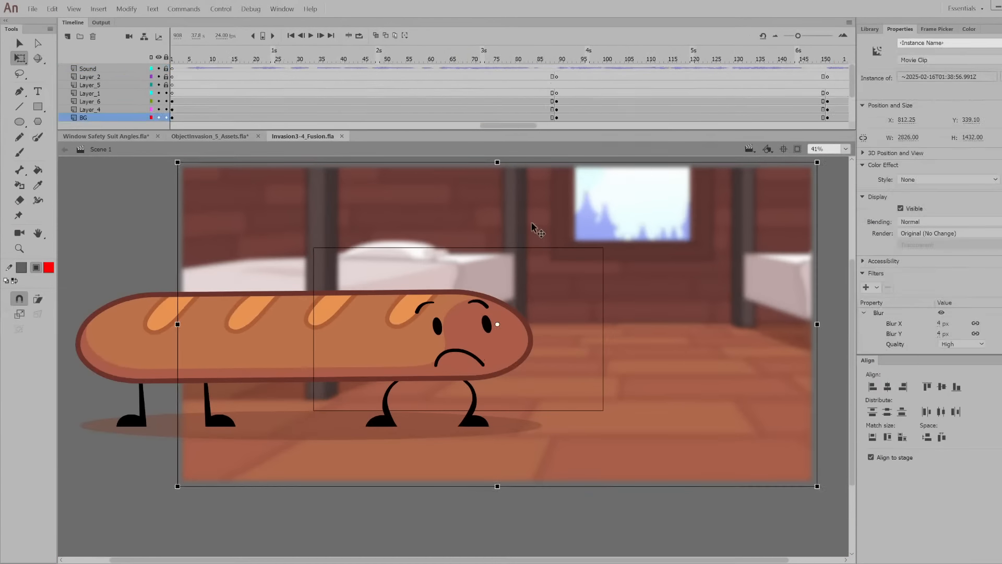
double_click(530, 225)
left_click(101, 151)
double_click(627, 219)
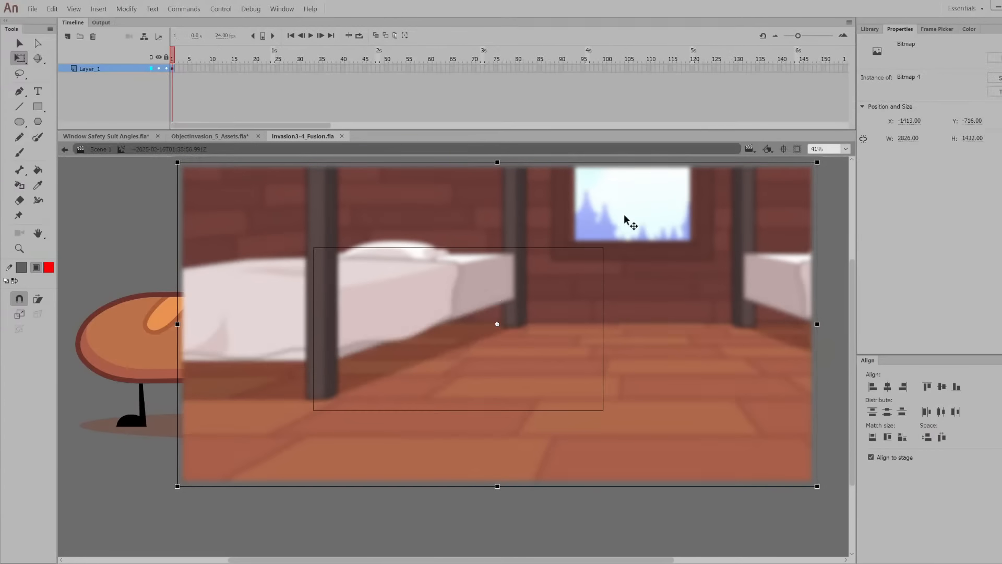
scroll(446, 324, "down", 2)
scroll(591, 307, "up", 1)
left_click(787, 270)
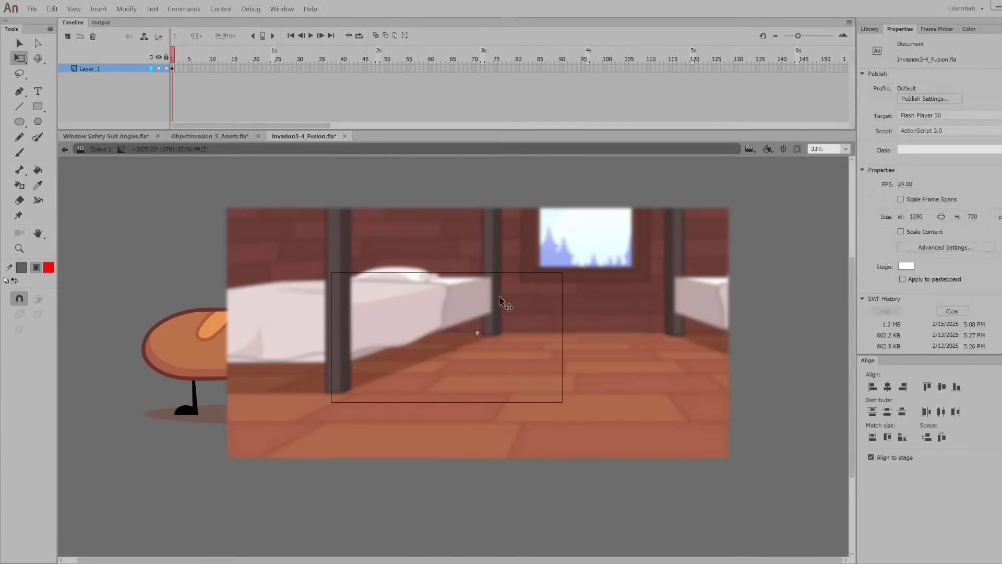
Try moving the blurred bedroom bitmap inside its symbol to two different positions, undoing each move
left_click(502, 299)
scroll(591, 278, "down", 1)
scroll(591, 279, "up", 2)
scroll(591, 279, "down", 2)
scroll(595, 282, "up", 2)
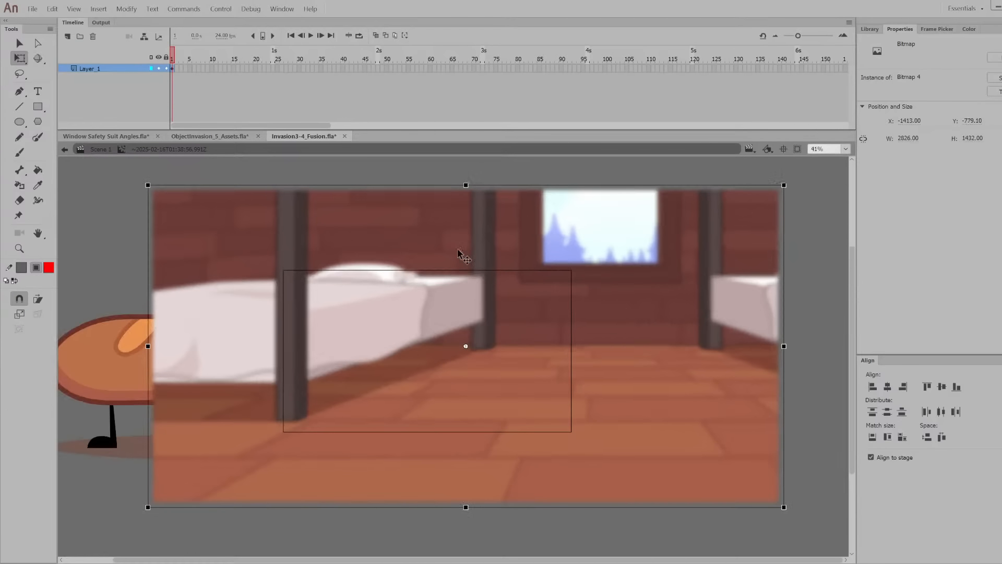
left_click_drag(462, 253, 348, 240)
key("ctrl+z")
left_click_drag(469, 336, 403, 311)
key("ctrl+z")
Return to Scene 1 and try shifting the blurred background movie clip behind the bread, undoing the move
left_click(95, 149)
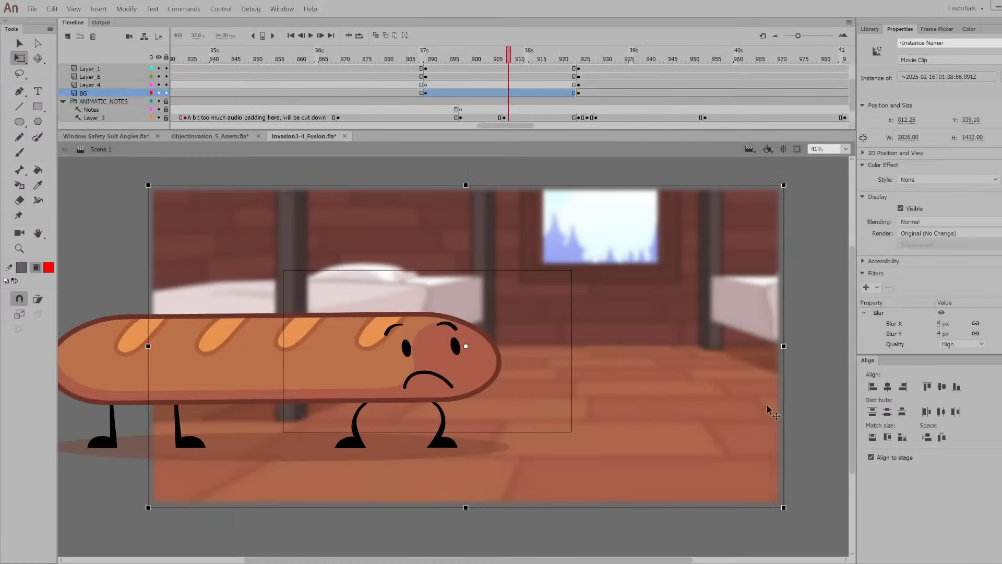
left_click_drag(618, 338, 536, 368)
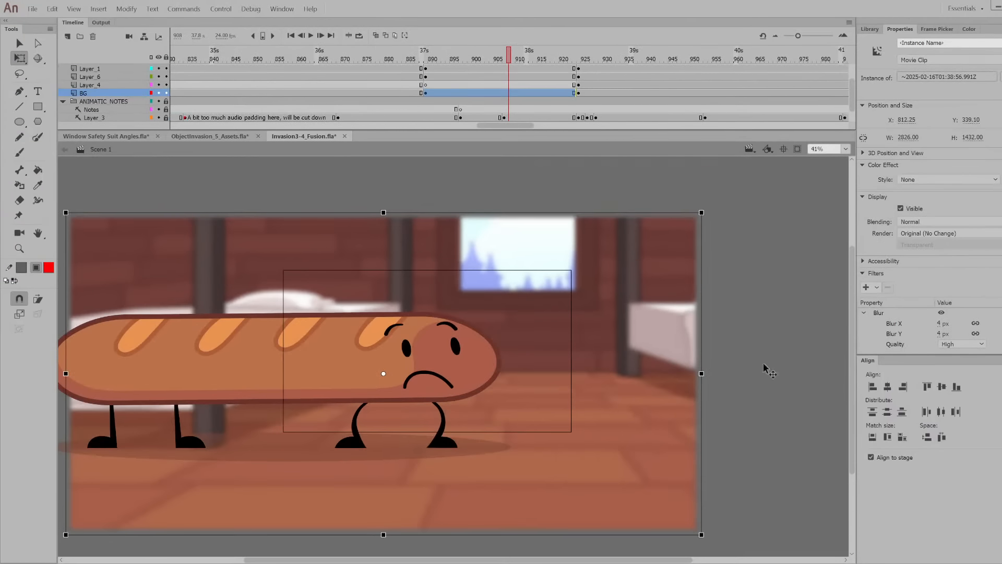
key("ctrl+z")
left_click(803, 293)
Play the scene from frame 908 past frame 952, fitting the stage in view during the bread and orange block shot
left_click_drag(508, 56, 508, 107)
key("Return")
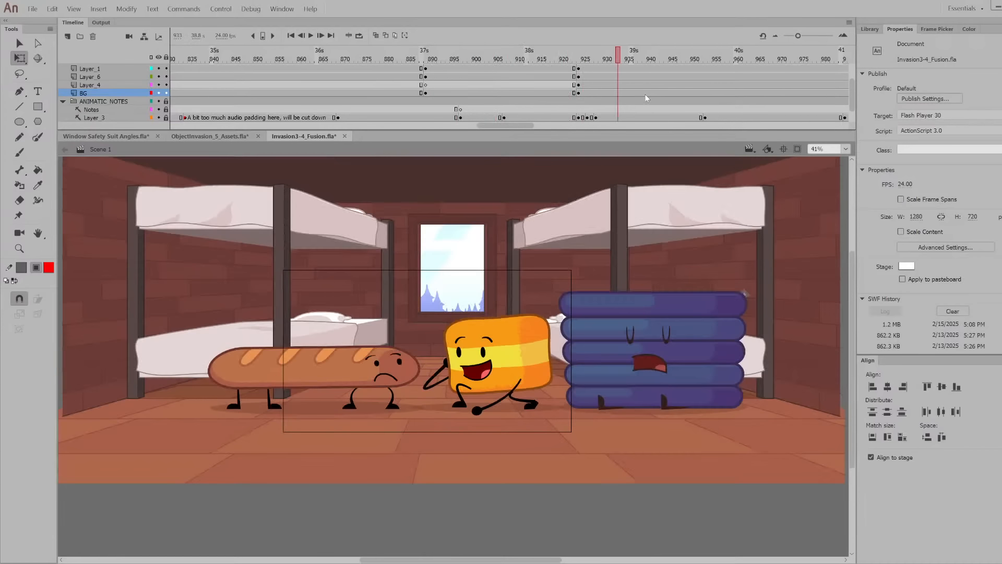
left_click(845, 150)
left_click(829, 161)
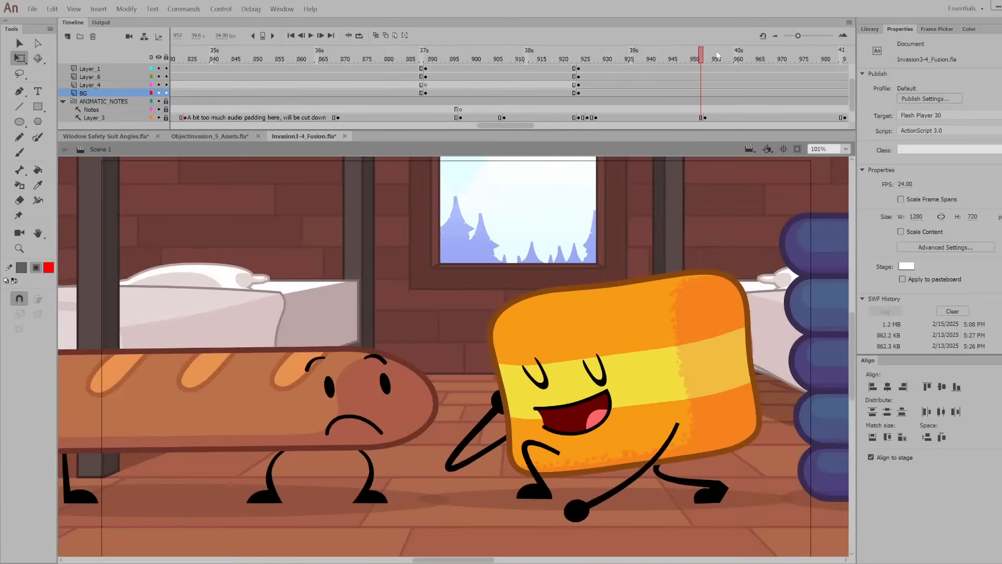
key("Return")
Preview the grinning bread close-up up to frame 1014, and replay the animation from about frame 1005
left_click_drag(501, 126, 526, 126)
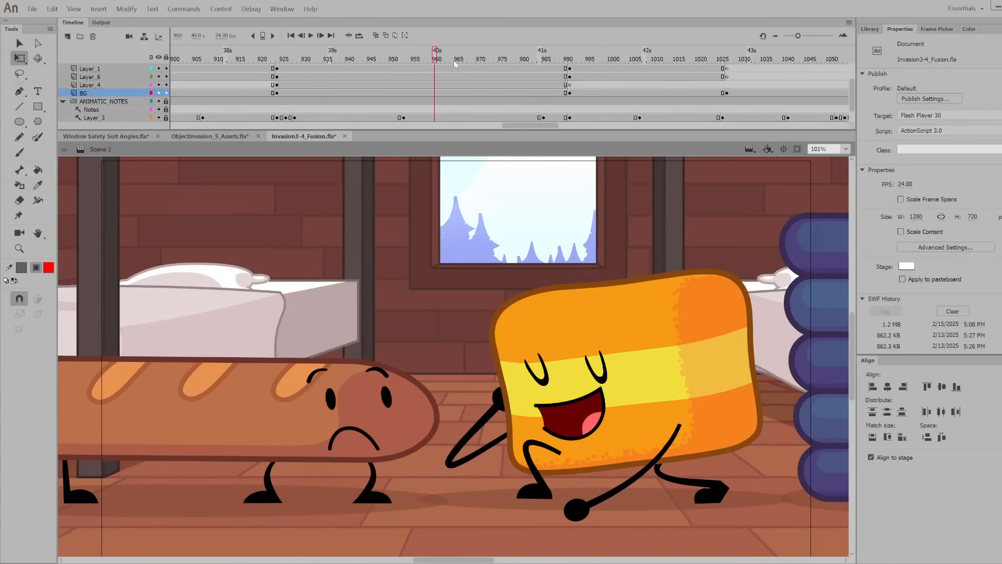
left_click_drag(452, 59, 671, 135)
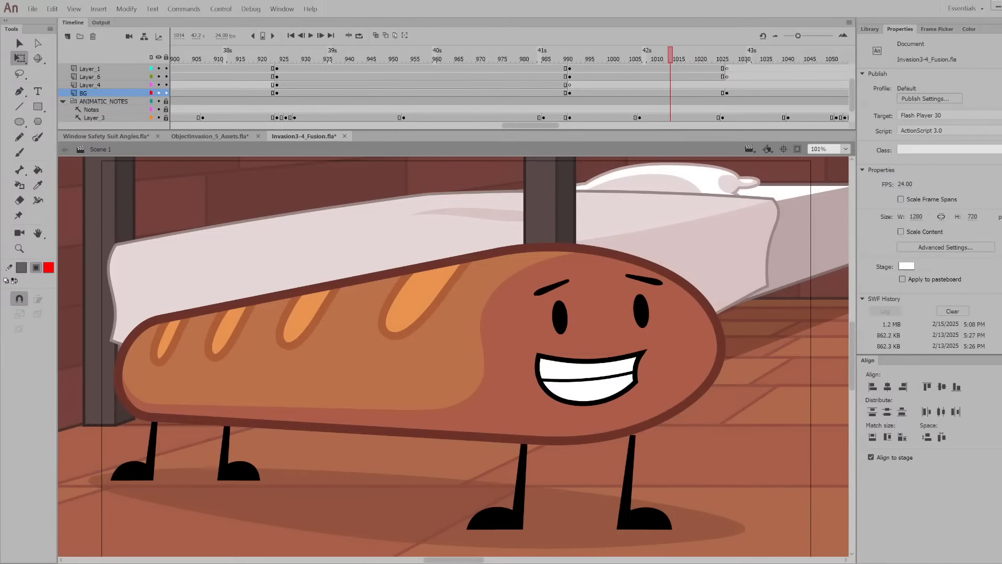
left_click_drag(671, 59, 635, 90)
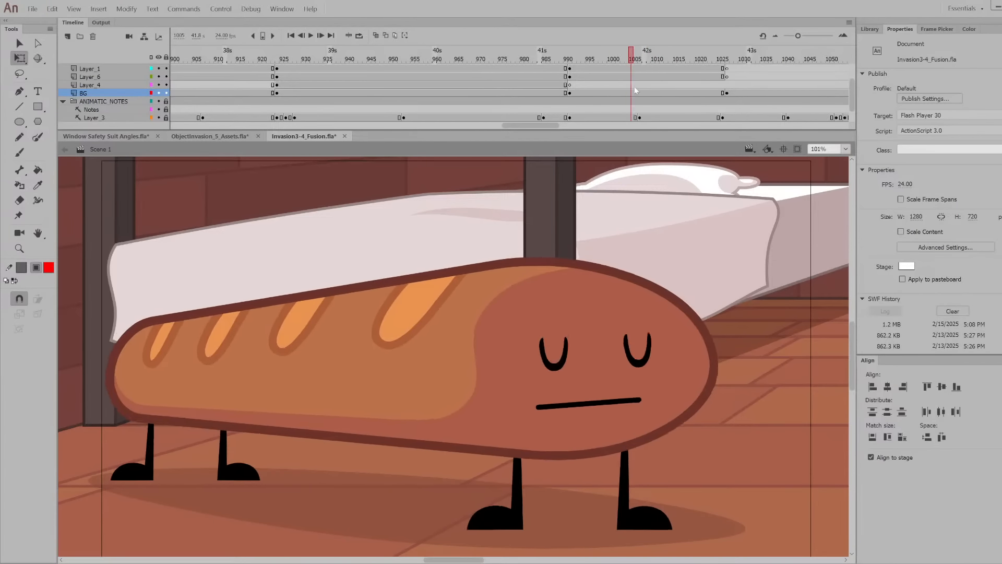
key("Return")
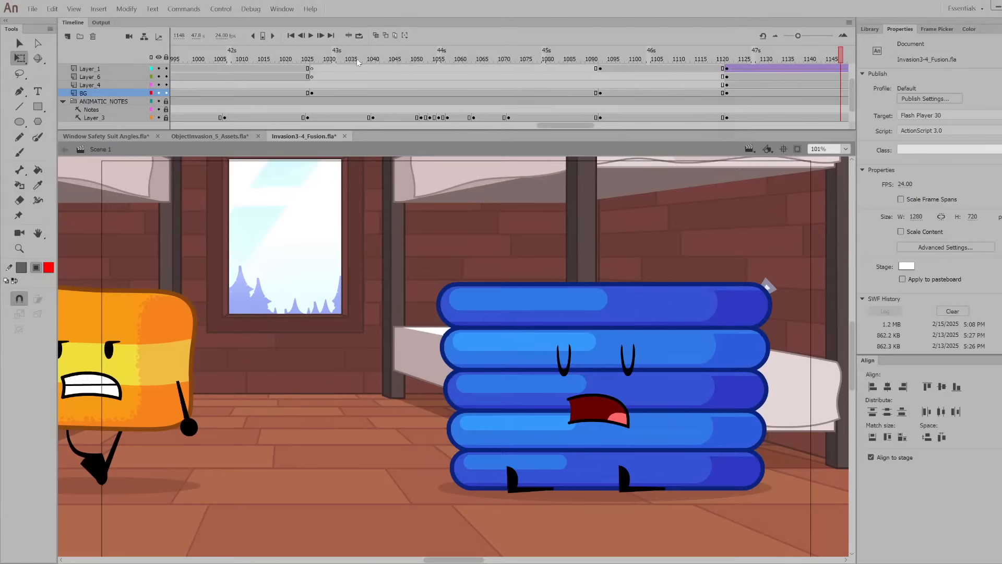
Examine the bread's turning movement frame by frame around frame 1029, and scrub on to the timeline's end at frame 1184
left_click(312, 58)
key("period")
key("period")
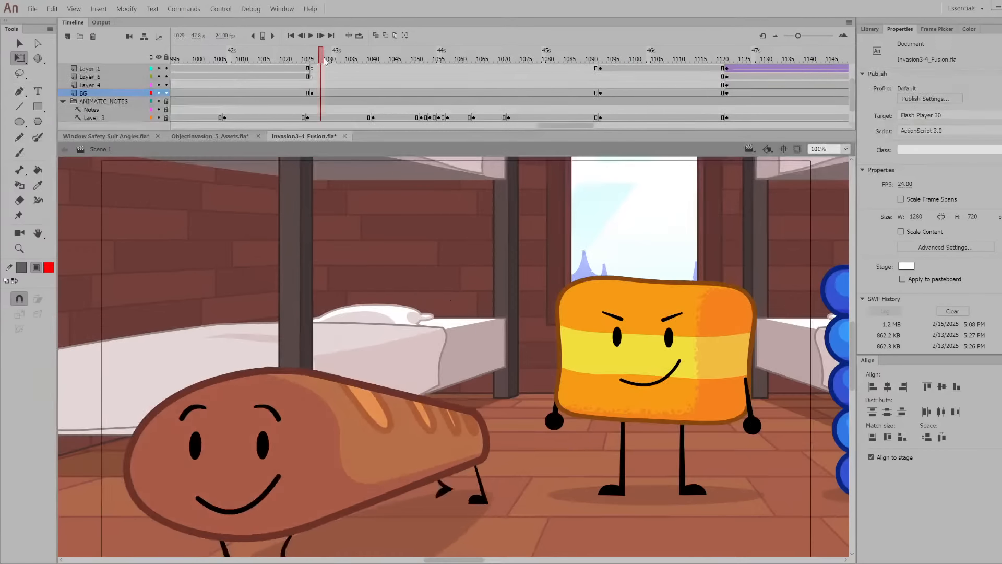
key("period")
key("comma")
key("comma")
key("period")
left_click_drag(336, 70, 895, 91)
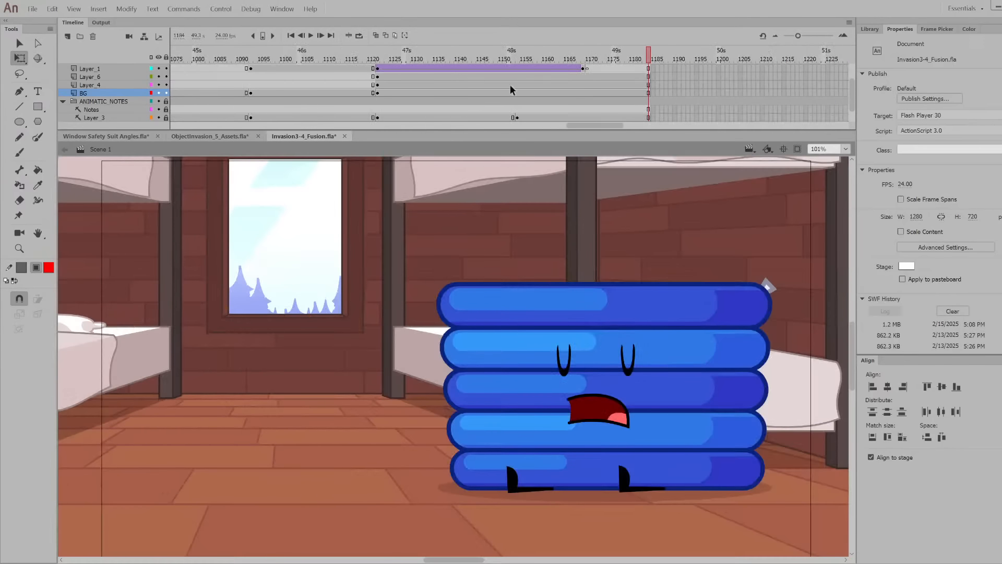
Return to the start of the timeline and preview the opening bunk-bed room shot through about frame 66
left_click_drag(380, 60, 177, 130)
left_click_drag(172, 61, 417, 65)
left_click_drag(435, 116, 456, 115)
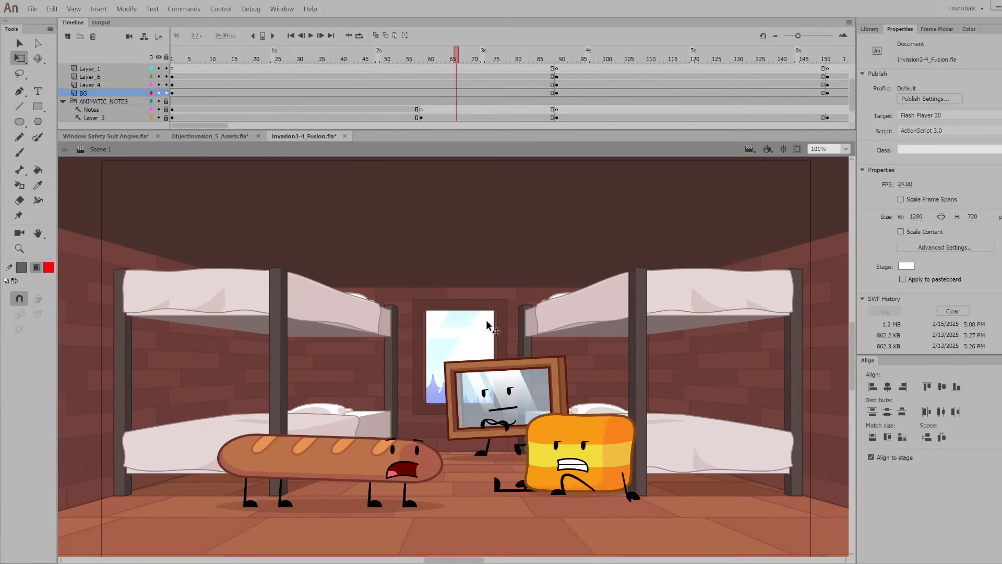
left_click(532, 391)
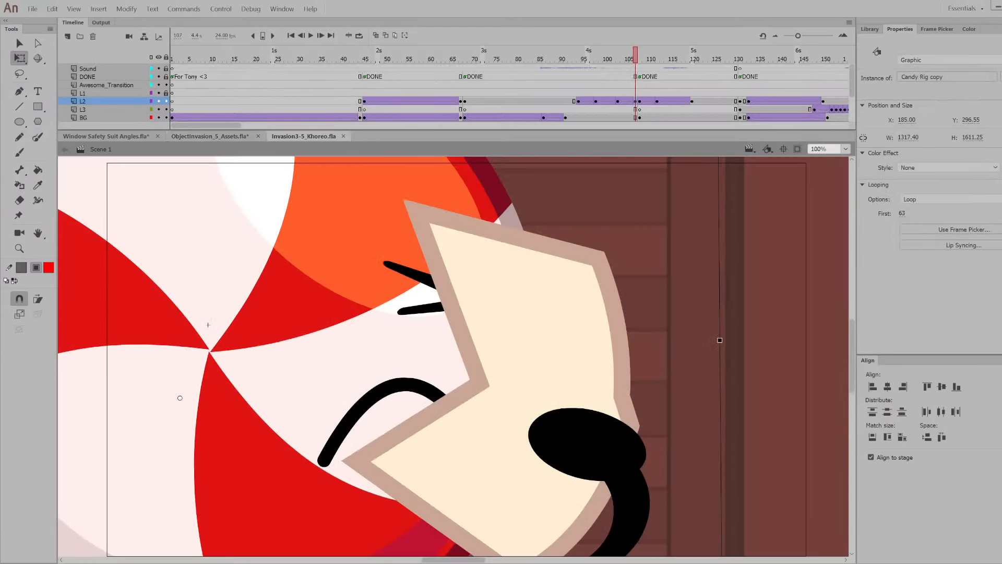
Play Invasion3-5_Khoreo.fla from frame 1 to the candy's poster shot at frame 126, checking the whole hallway beyond the stage
left_click(845, 150)
left_click(846, 165)
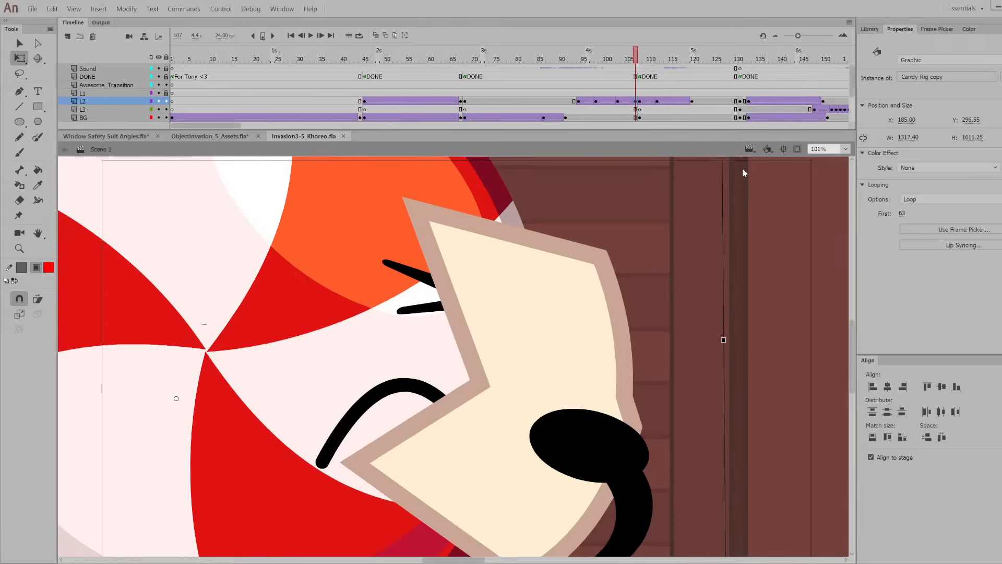
left_click(172, 57)
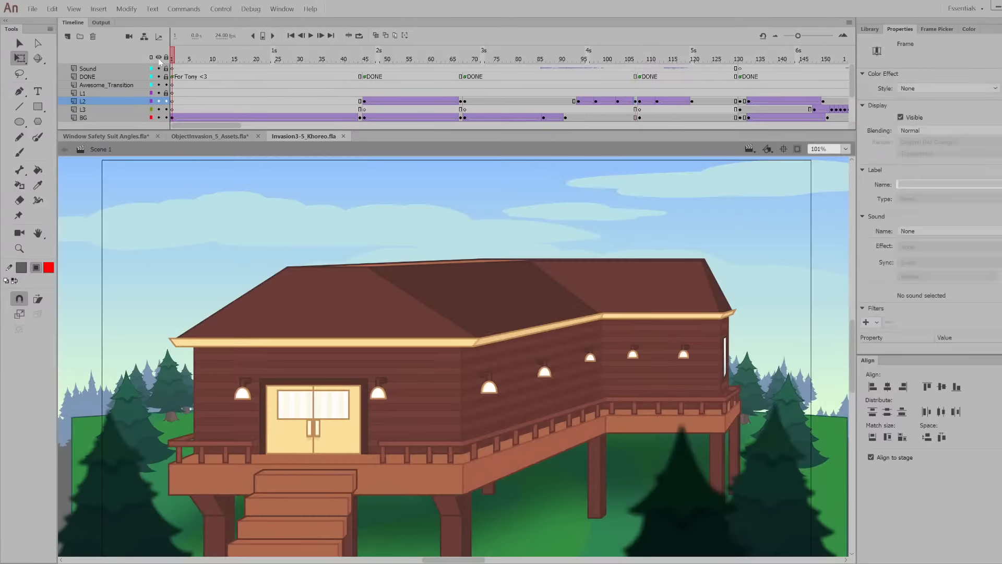
key("Return")
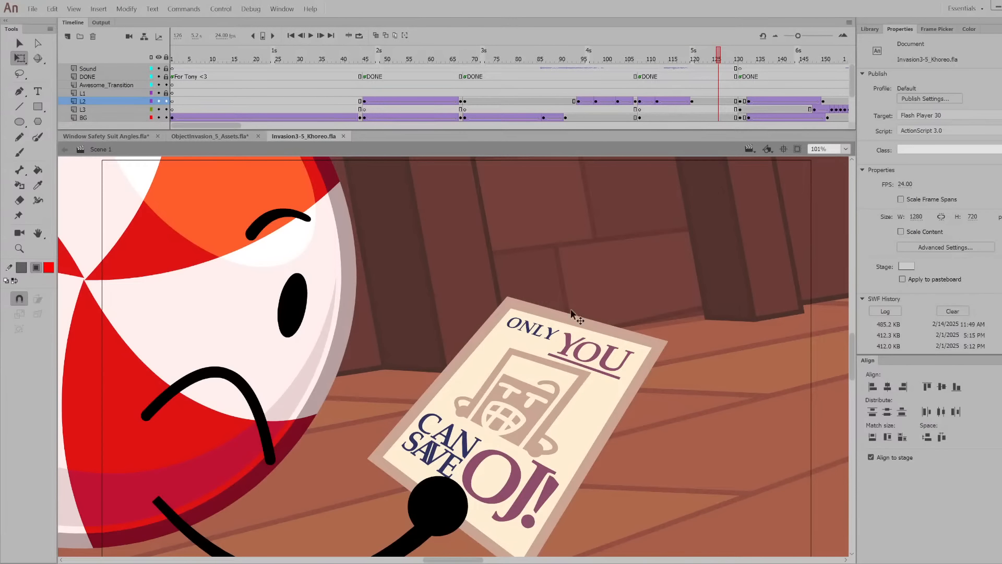
scroll(502, 364, "down", 5)
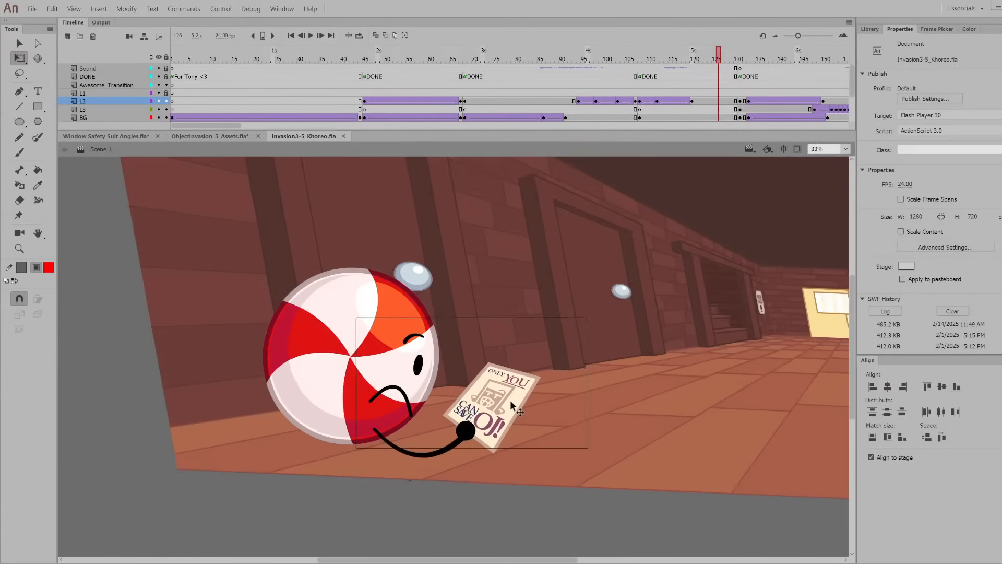
left_click(846, 149)
left_click(846, 157)
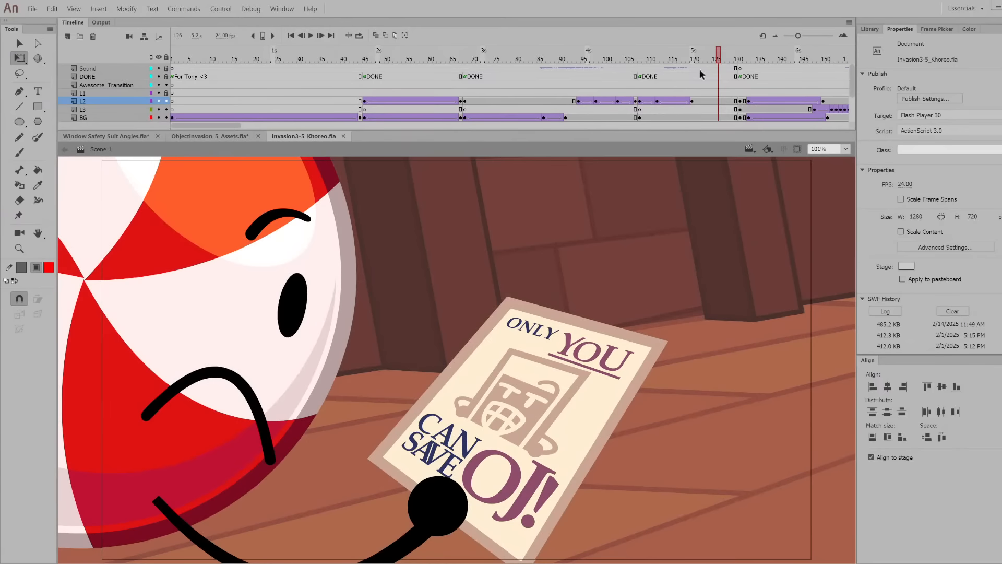
Hide layers L2, L3 and BG, and preview the animatic sketches of the OJ poster scene from frame 132 onward
left_click_drag(718, 59, 742, 96)
scroll(731, 96, "down", 3)
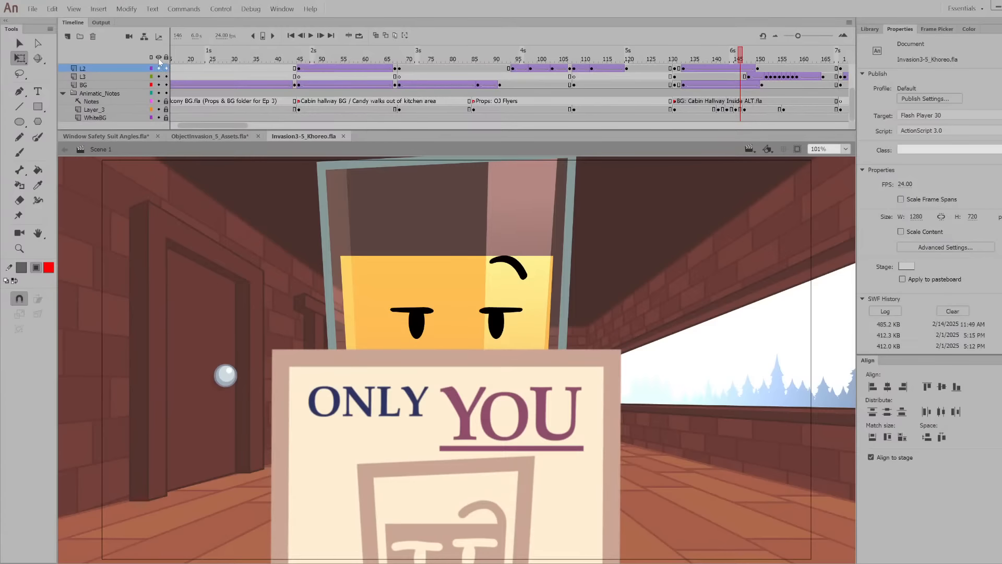
left_click_drag(159, 69, 159, 93)
left_click(679, 54)
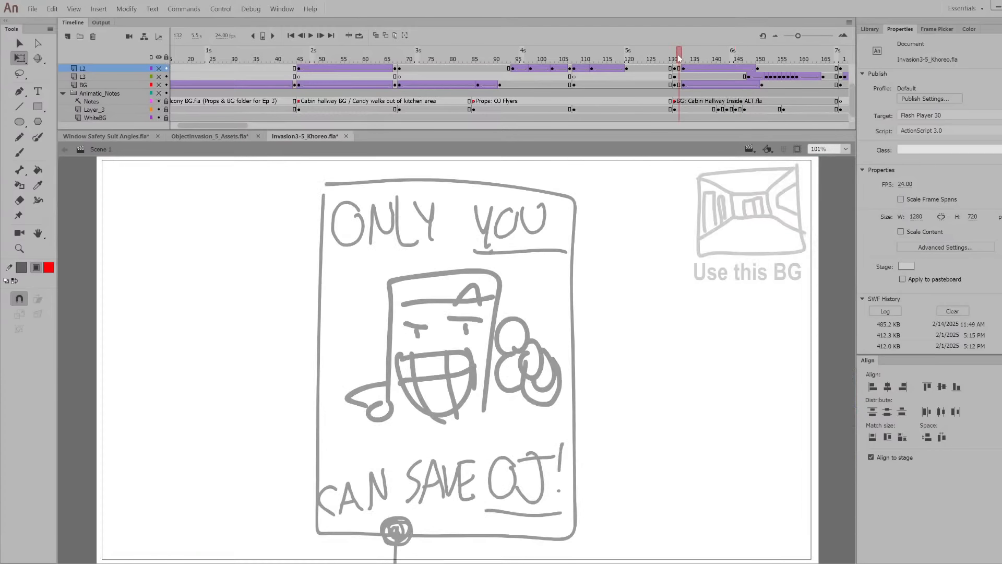
left_click_drag(679, 57, 704, 83)
key("Return")
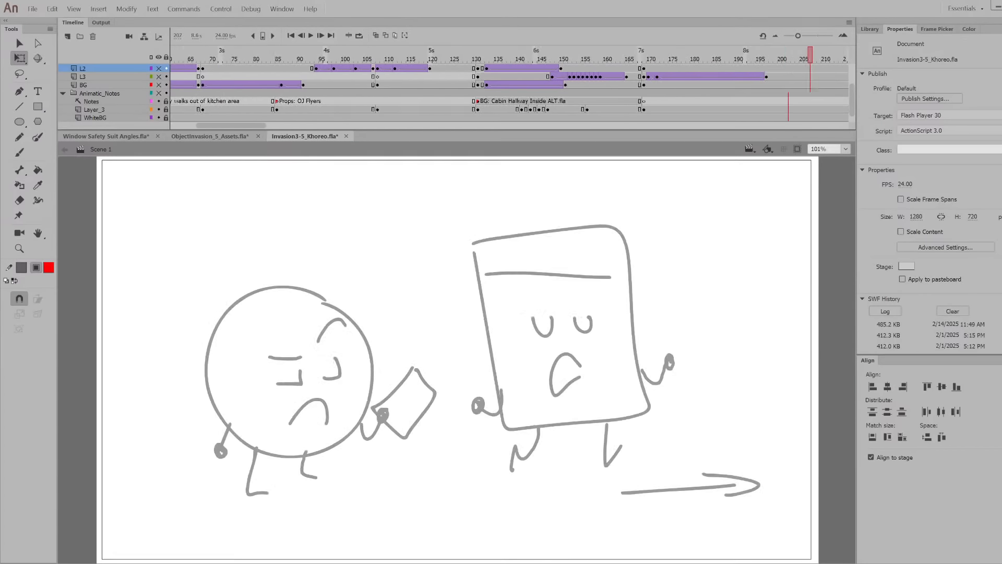
key("Return")
left_click_drag(415, 59, 523, 69)
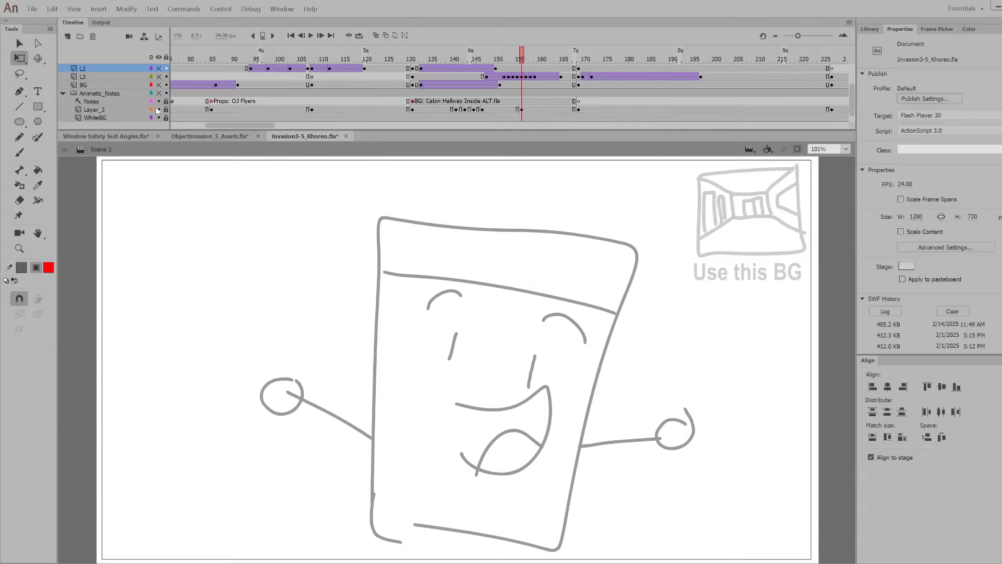
Show the scene artwork again and check the juice glass shot at frames 135 and 148
left_click(159, 68)
left_click(429, 59)
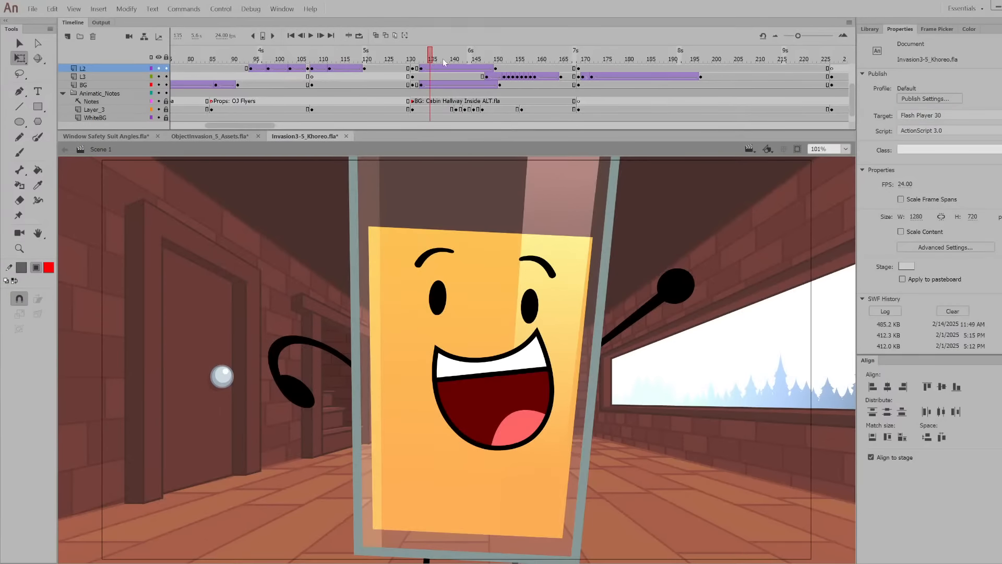
left_click(484, 68)
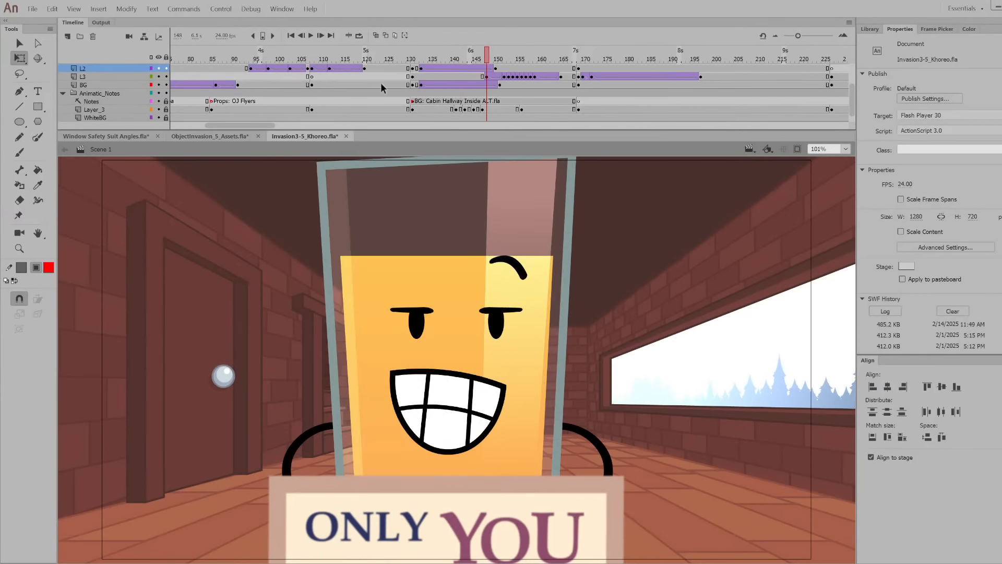
Hide and lock the BG layer, hide the Animatic_Notes folder, and scrub to the glass walking away at frame 173
left_click(159, 85)
left_click(166, 85)
left_click(159, 93)
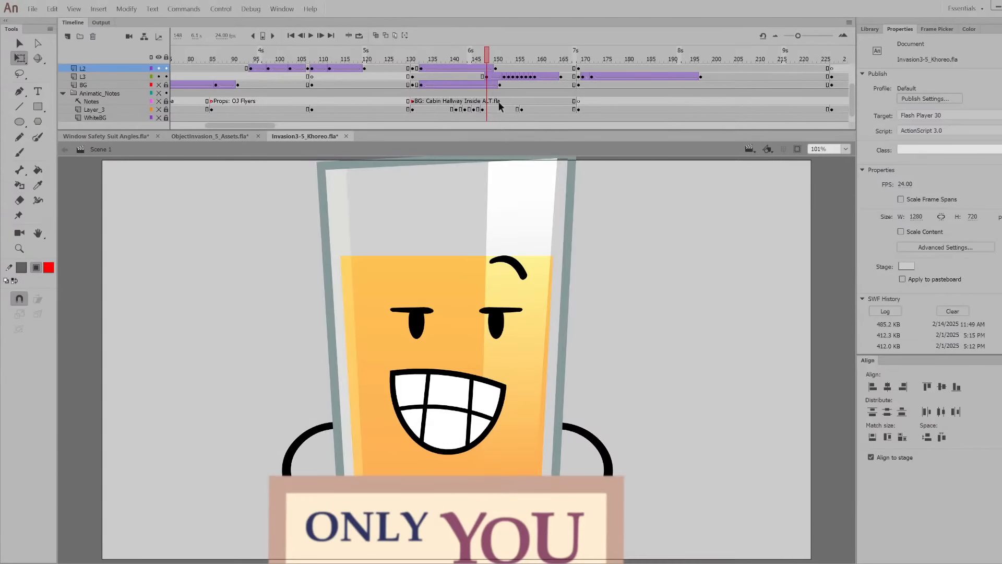
scroll(499, 106, "up", 3)
left_click_drag(418, 58, 596, 72)
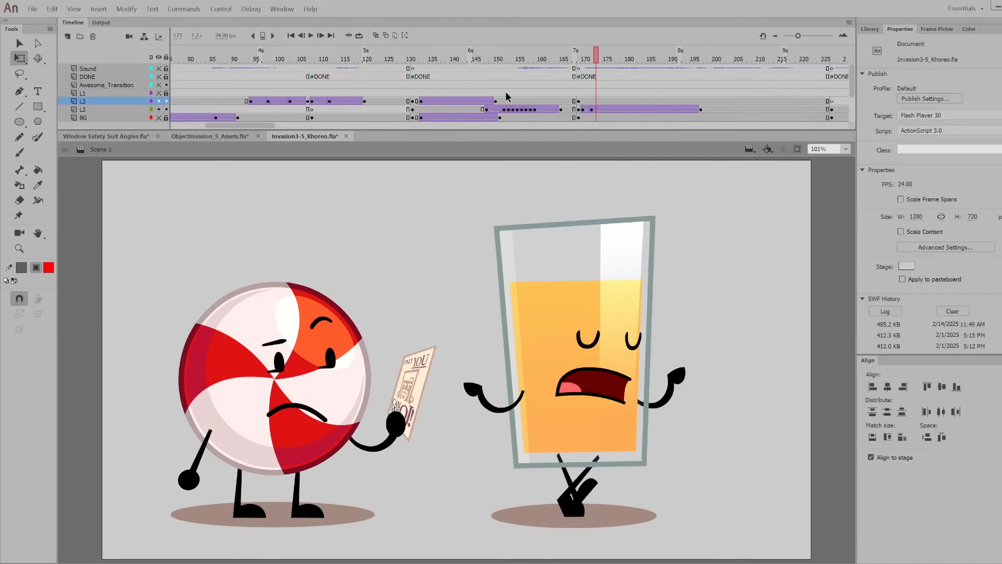
Show the hidden layers above L2, check what L3 contains by toggling it, and play the glass's walk from about frame 172
left_click_drag(159, 94, 160, 69)
left_click(605, 53)
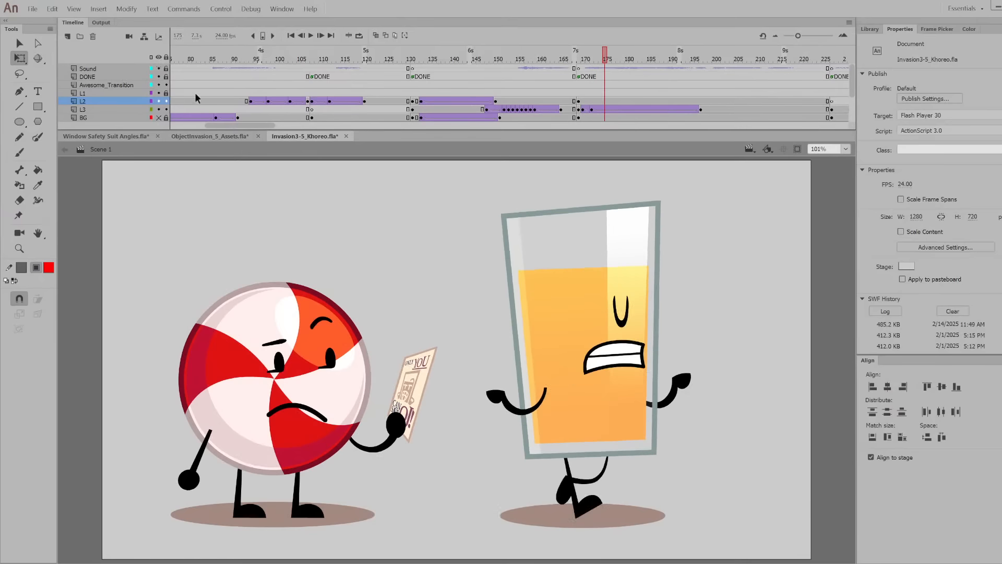
left_click(159, 110)
left_click(158, 110)
left_click(593, 57)
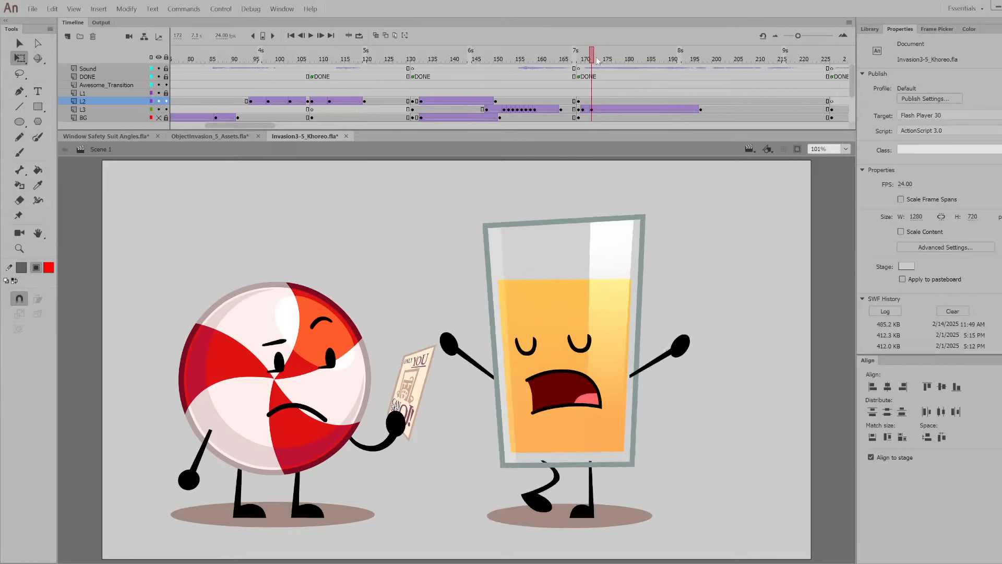
key("Return")
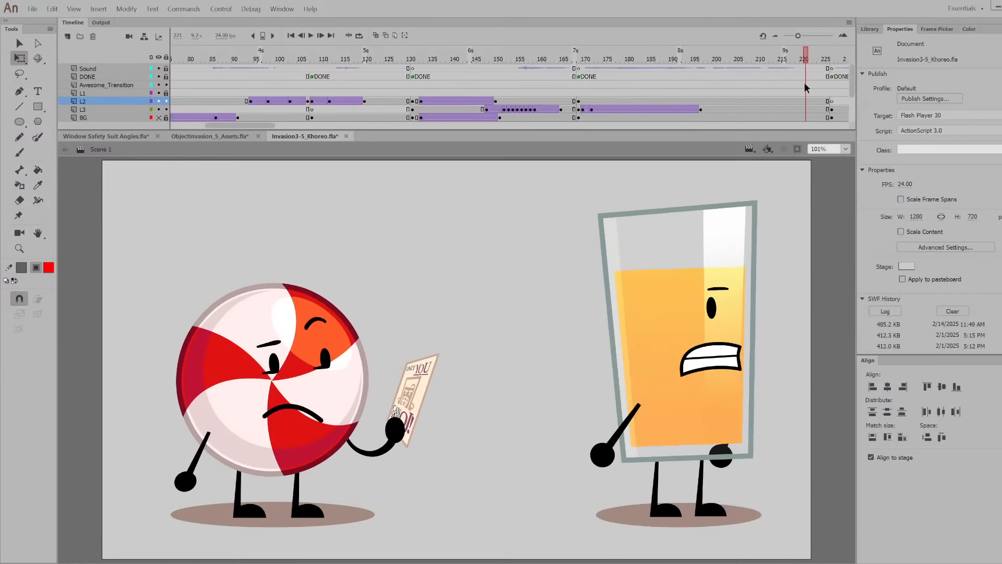
Scrub on from frame 221 through the glass's grinning close-up at frame 262 to the two-character shot at frame 314
left_click_drag(229, 126, 286, 125)
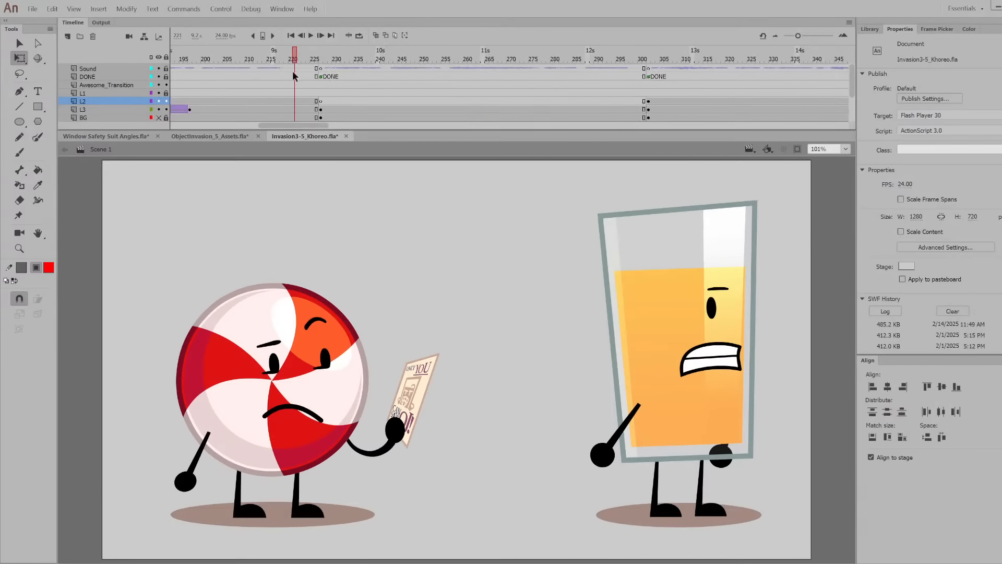
left_click_drag(295, 58, 473, 69)
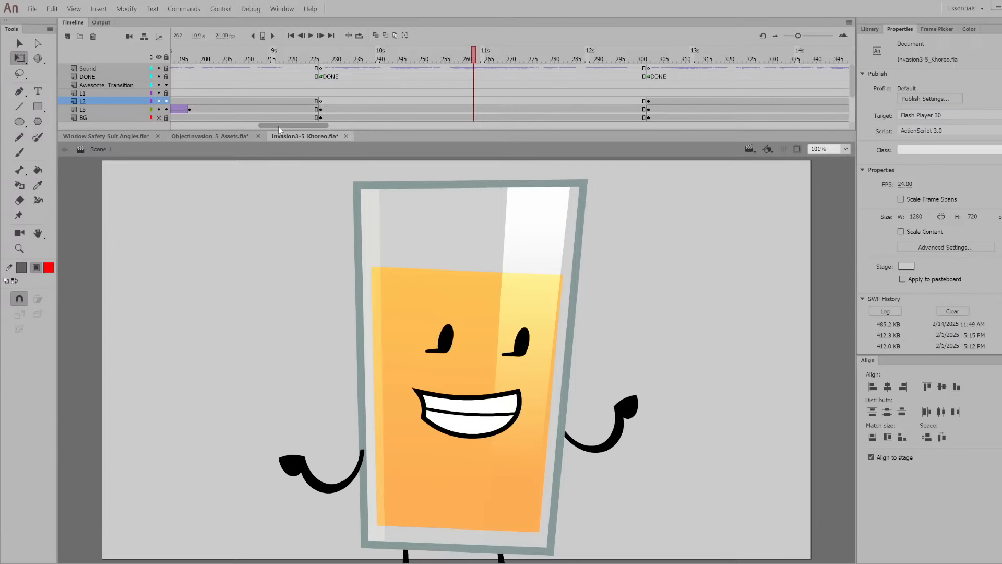
left_click_drag(474, 59, 702, 96)
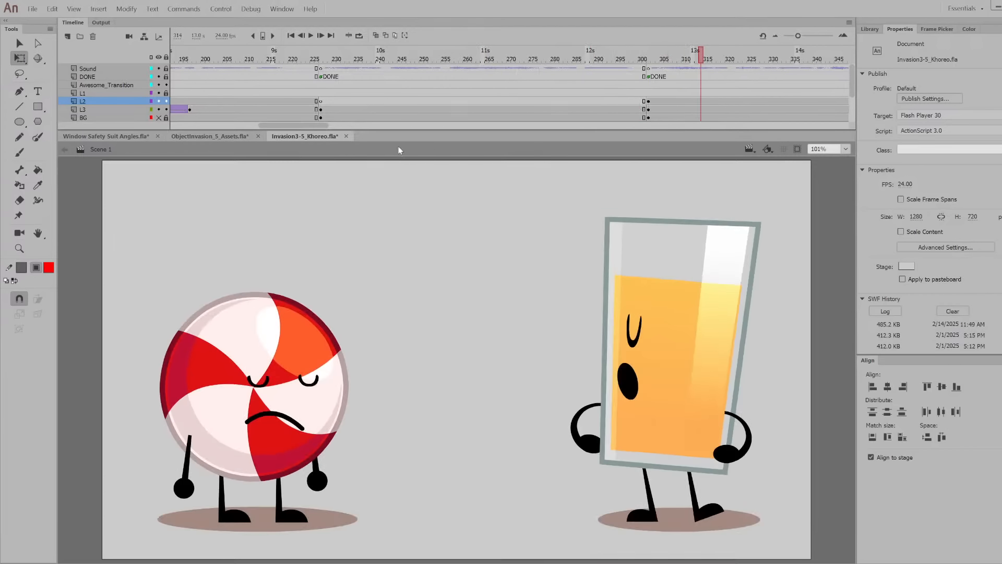
Play the poster tug-of-war from frame 314, and scrub back over it up to the candy's shot at frame 439
left_click_drag(301, 123, 349, 130)
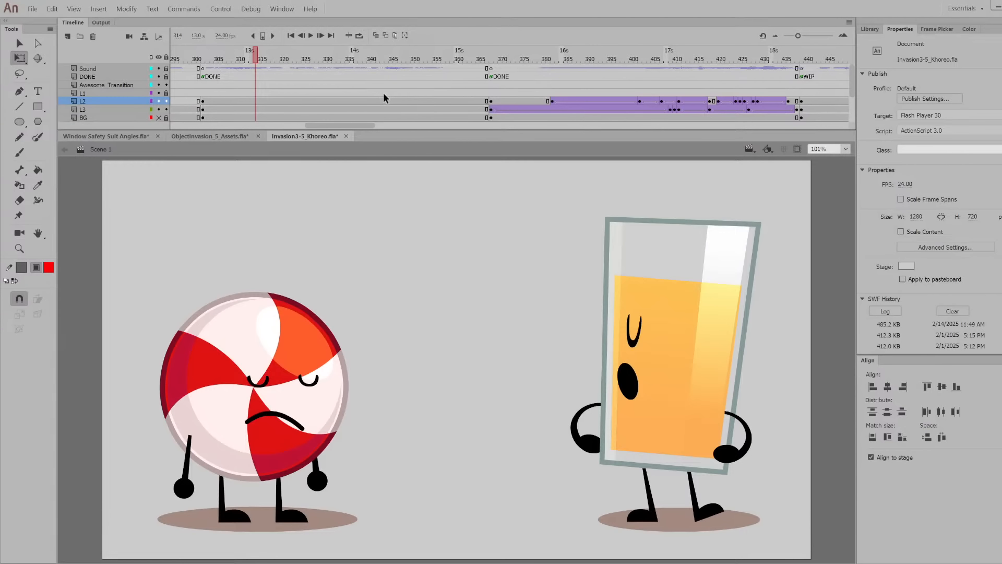
key("Return")
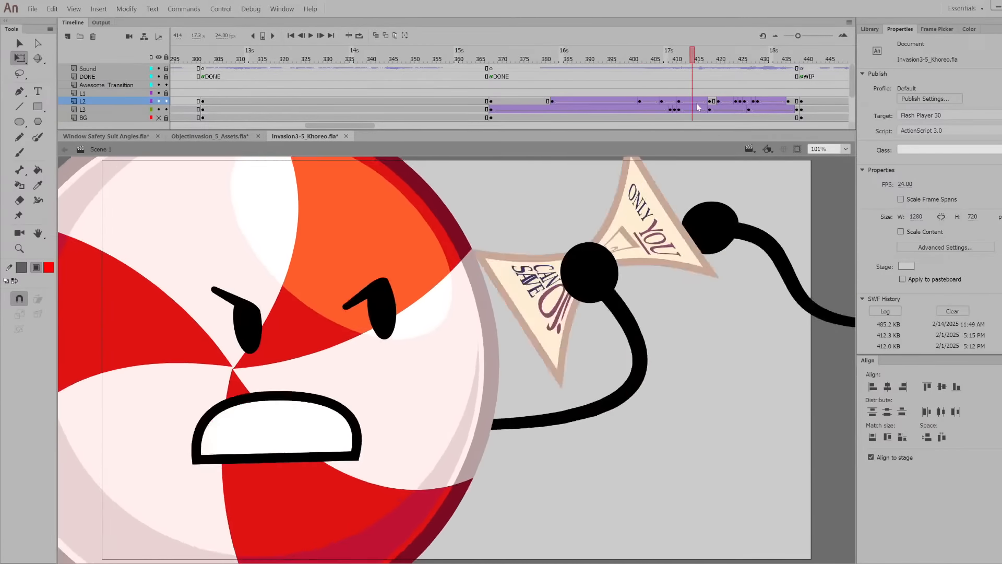
key("Return")
left_click_drag(655, 56, 808, 109)
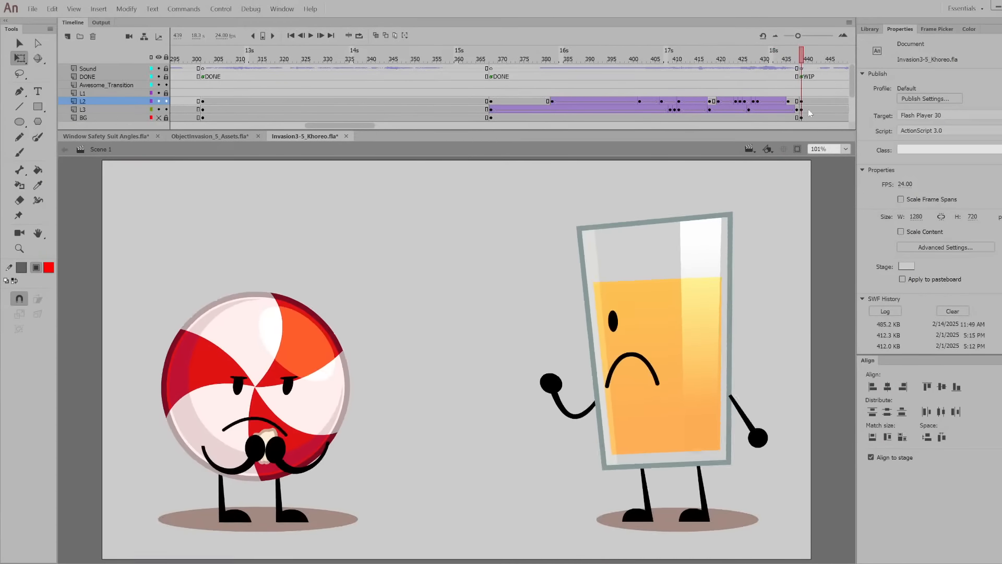
Play on from frame 439 to the burning stacks of flyers, and replay the ignition from about frame 577
key("Return")
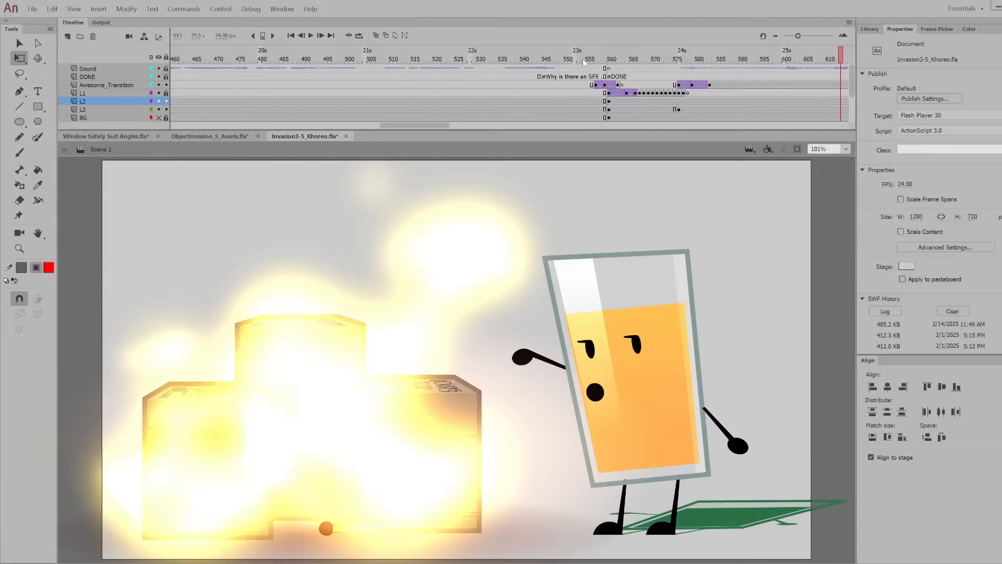
left_click_drag(583, 62, 692, 95)
left_click_drag(416, 126, 440, 112)
left_click(401, 59)
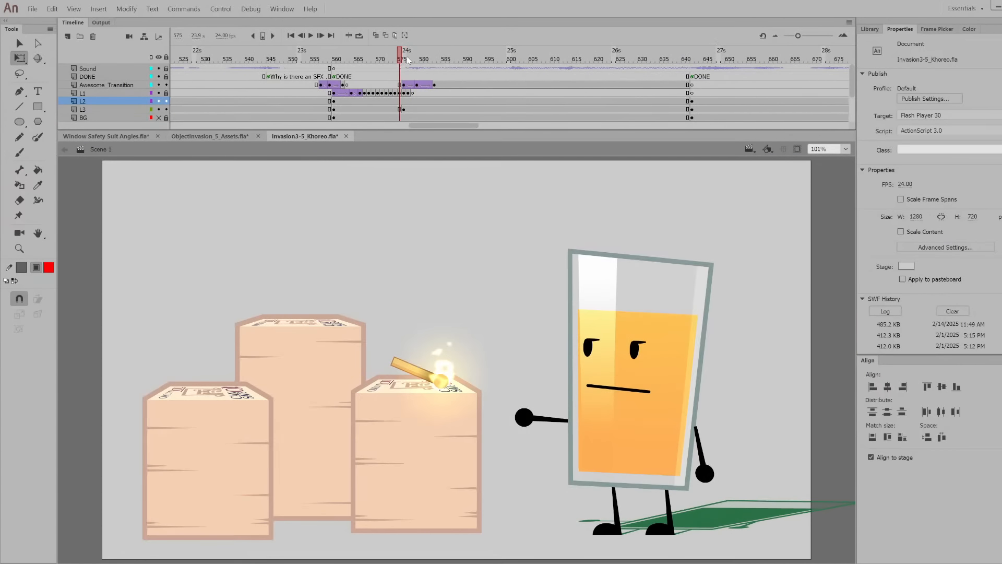
left_click(408, 60)
key("Return")
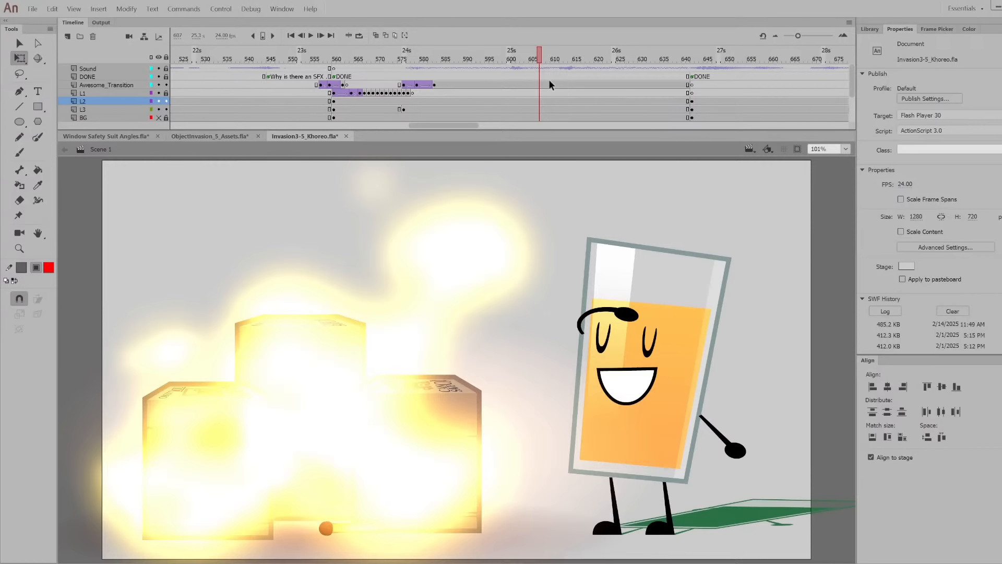
Examine the juice glass beside the burning stacks between about frames 611 and 637, and scrub on to frame 648
left_click(558, 60)
key("Return")
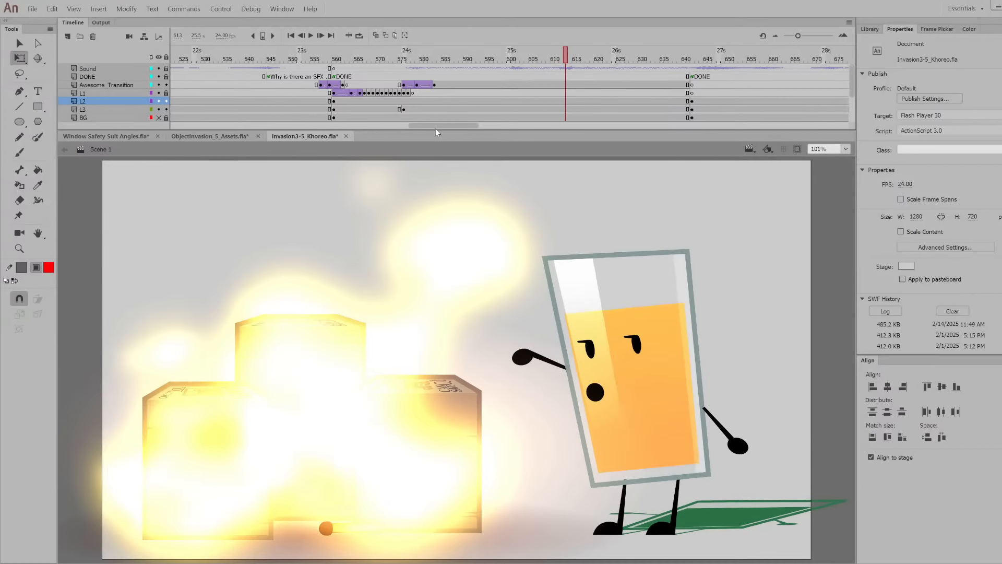
left_click_drag(435, 129, 460, 109)
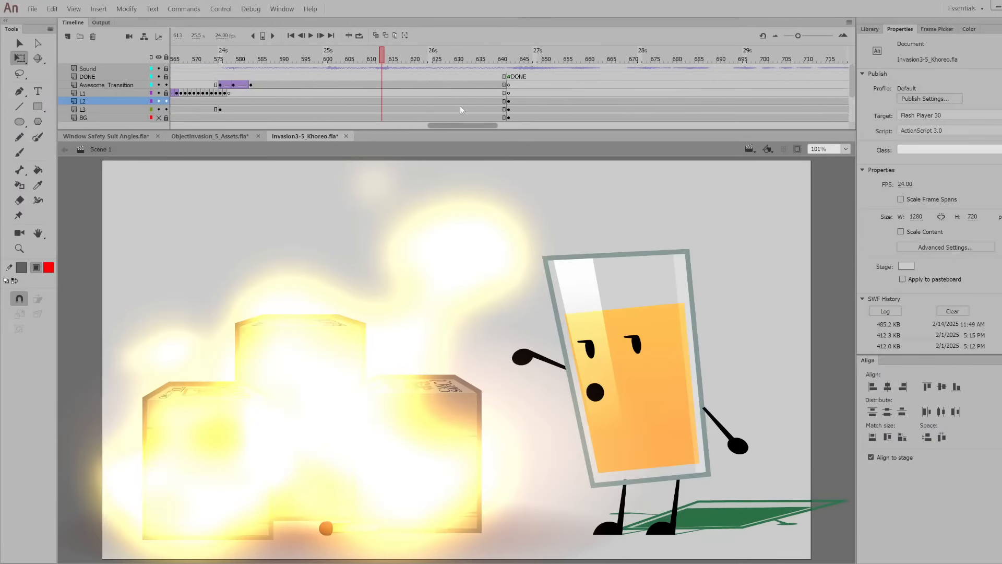
left_click(365, 58)
left_click_drag(390, 65, 469, 58)
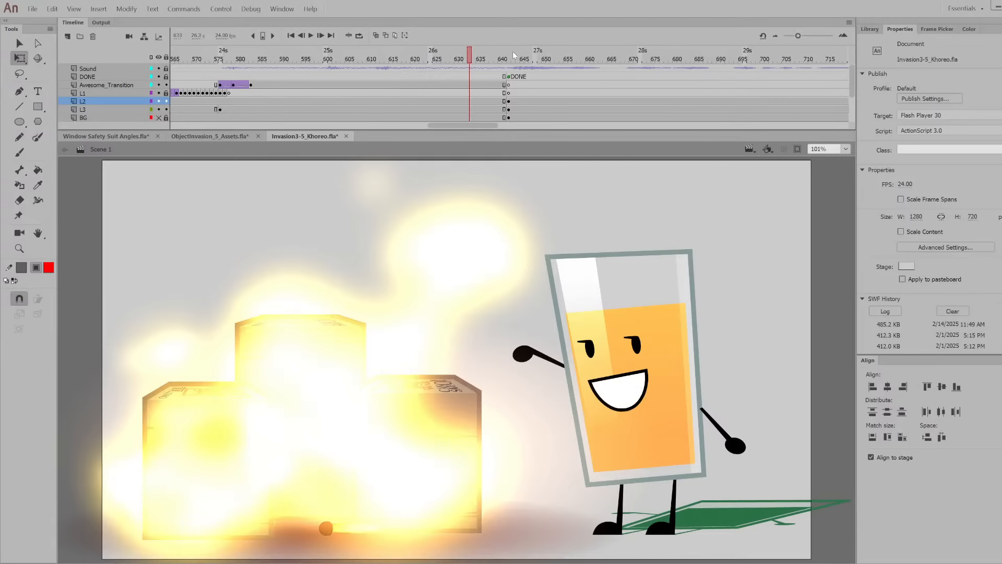
left_click(487, 58)
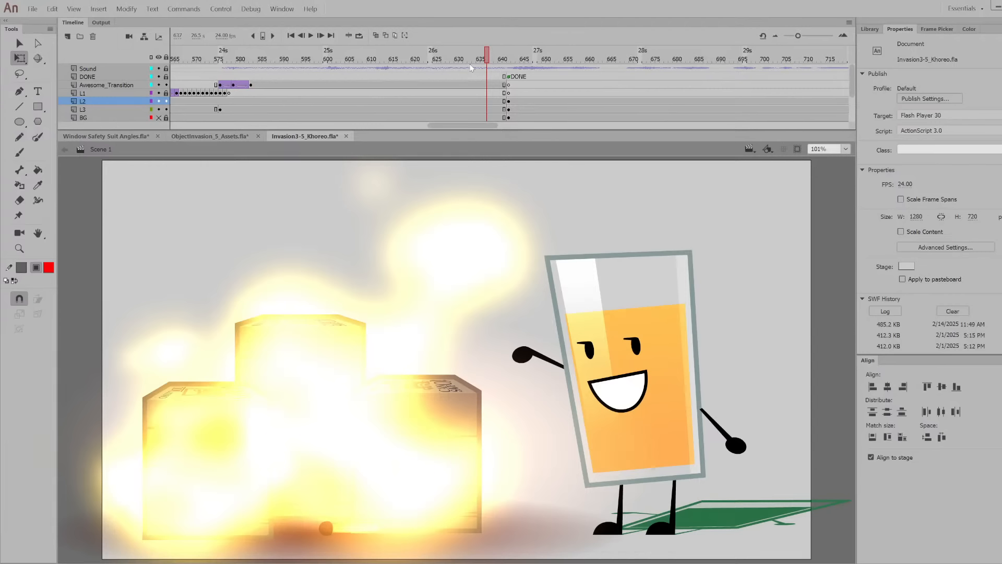
left_click_drag(515, 64, 535, 94)
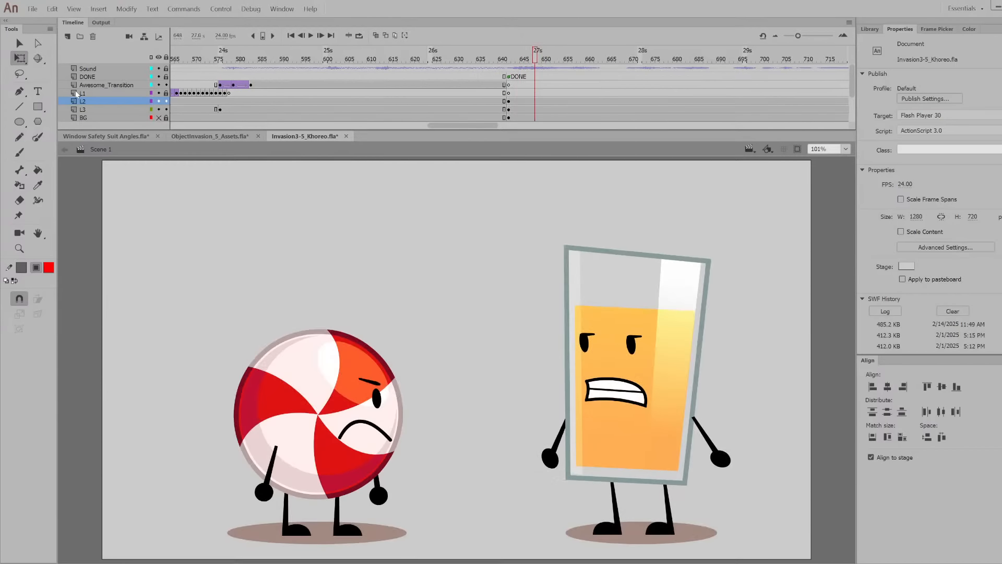
Show the BG layer again and preview the candy and glass talking in the hallway up to frame 704
left_click(158, 118)
left_click(466, 55)
left_click_drag(469, 55, 563, 83)
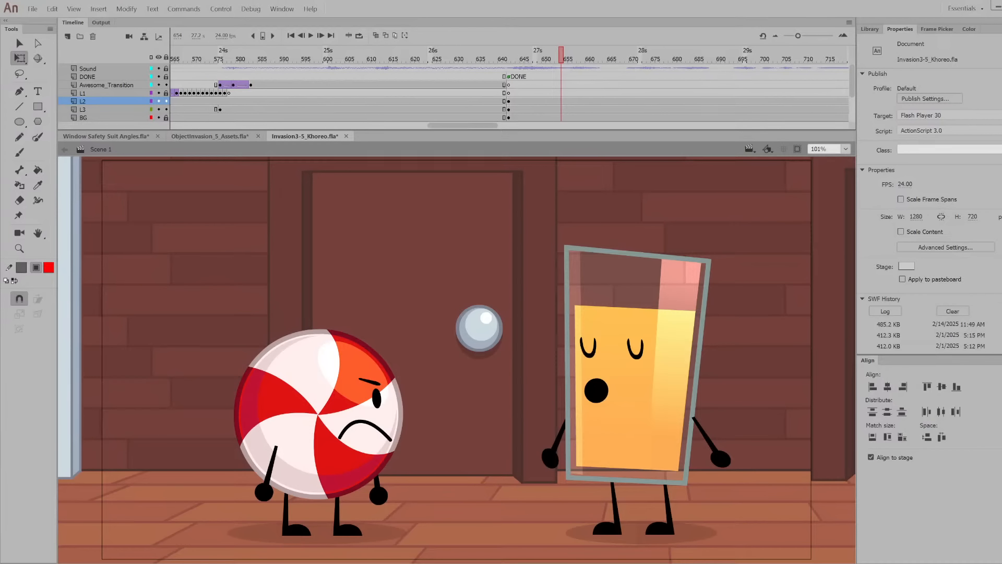
left_click_drag(554, 52, 628, 140)
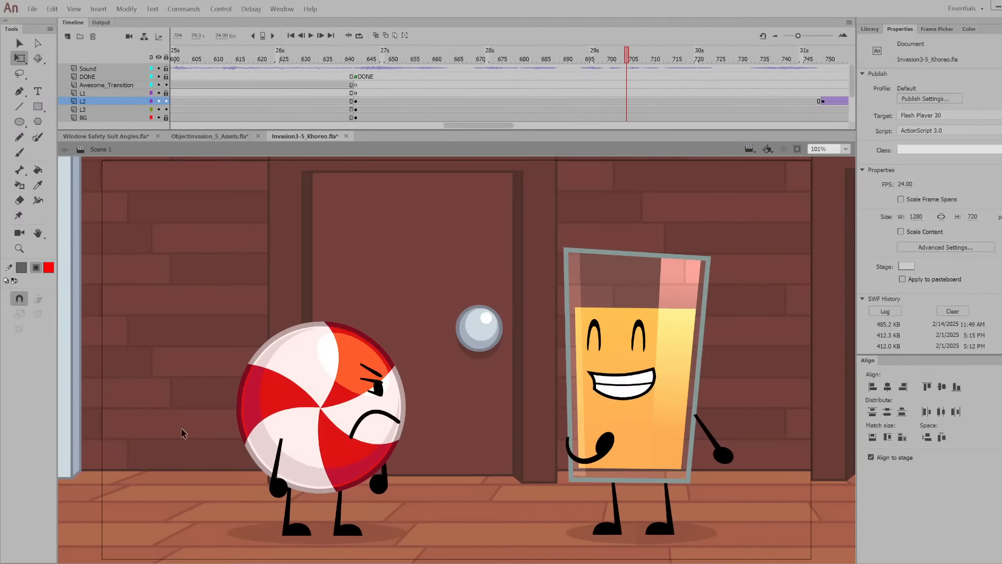
Inspect the candy's angry eye up close, restore the full stage view, and preview the scene to its end at frame 835
scroll(358, 391, "up", 3)
scroll(358, 390, "up", 5)
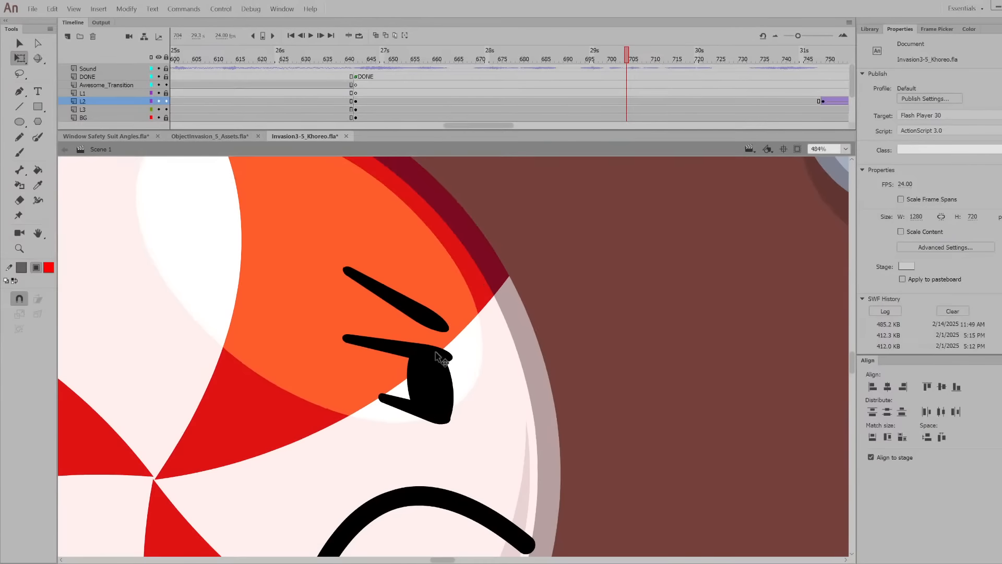
key("ctrl+2")
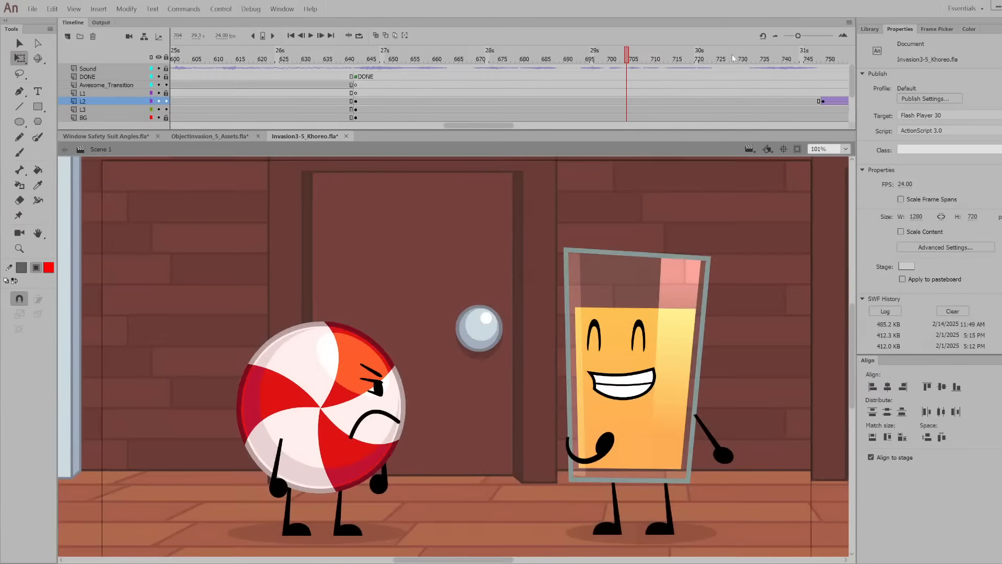
left_click_drag(733, 54, 887, 104)
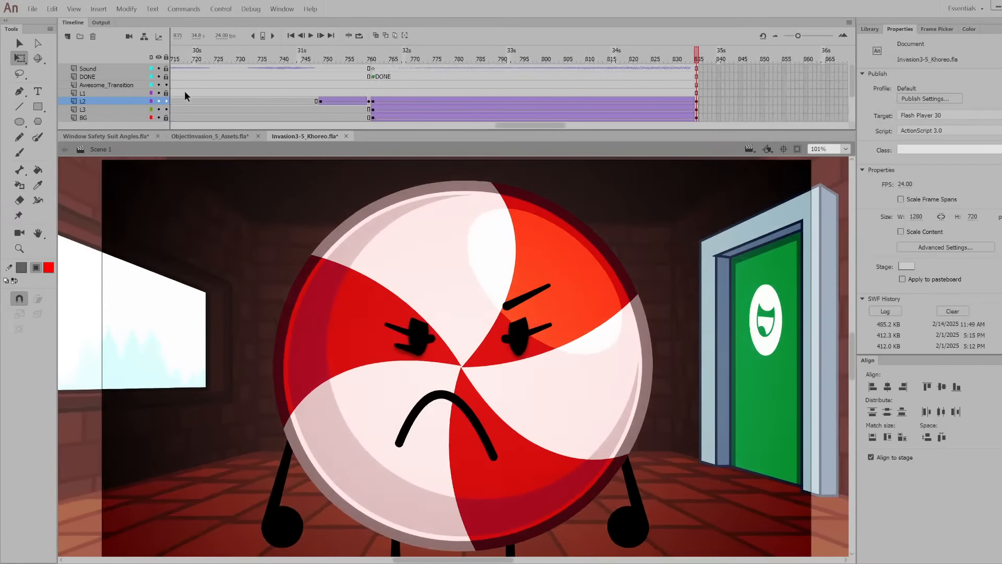
Open the dark overlay Symbol 8, toggle the visibility of its Layer_1, and return to Scene 1
double_click(420, 339)
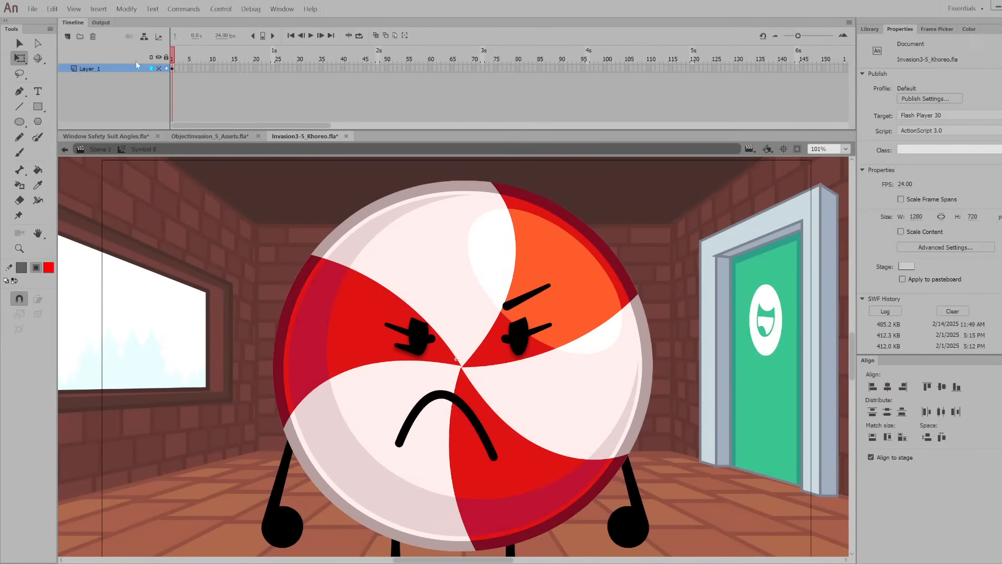
left_click(159, 69)
left_click(101, 150)
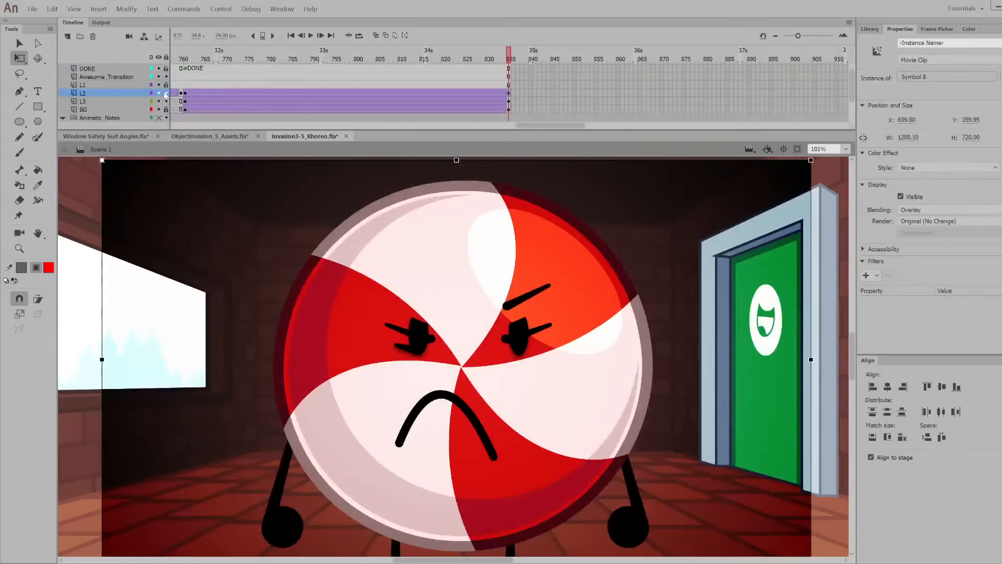
Open the candy's Angery eyes symbol inside Candy Rig copy 2 and play its eye animation
double_click(412, 338)
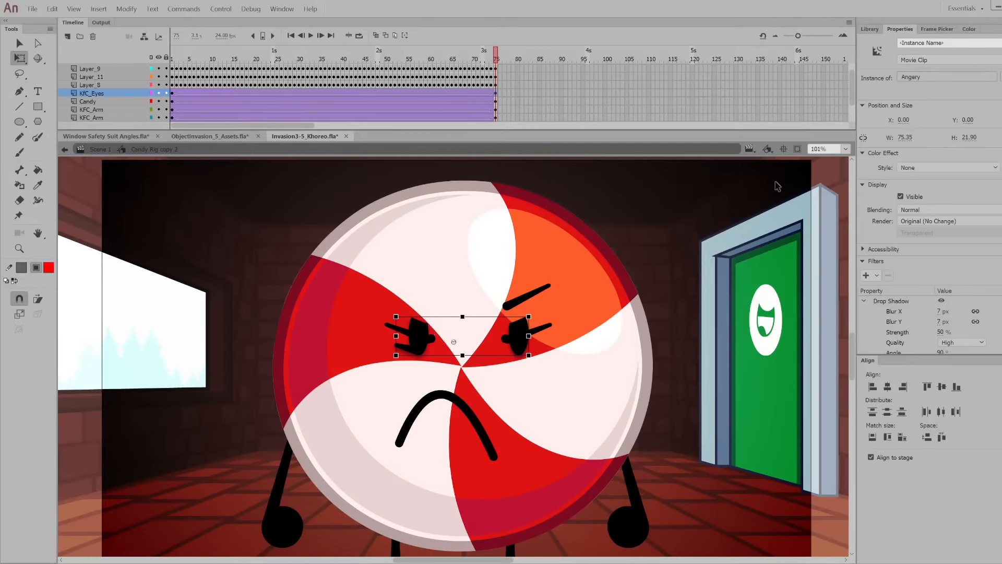
double_click(413, 322)
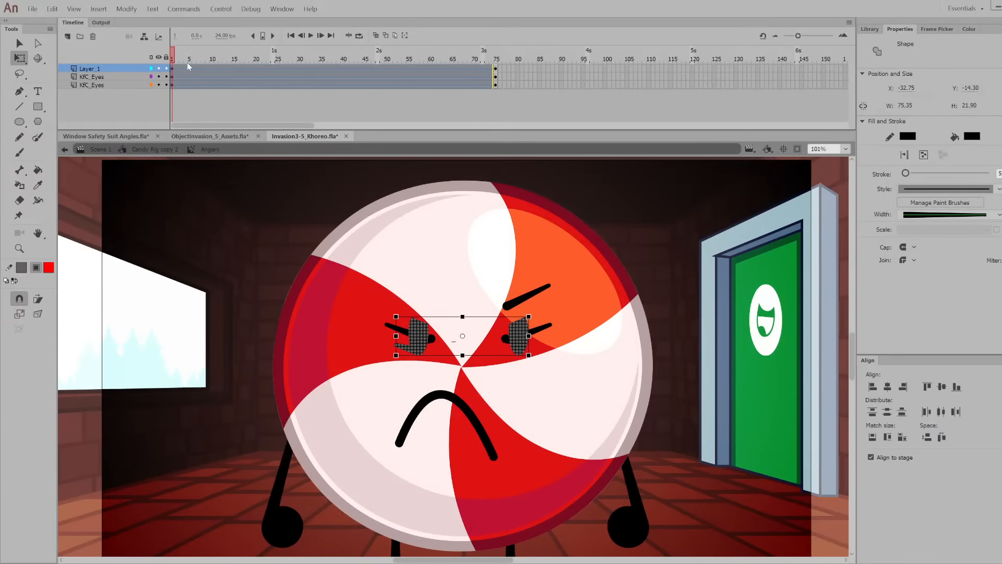
left_click_drag(187, 62, 323, 90)
key("Return")
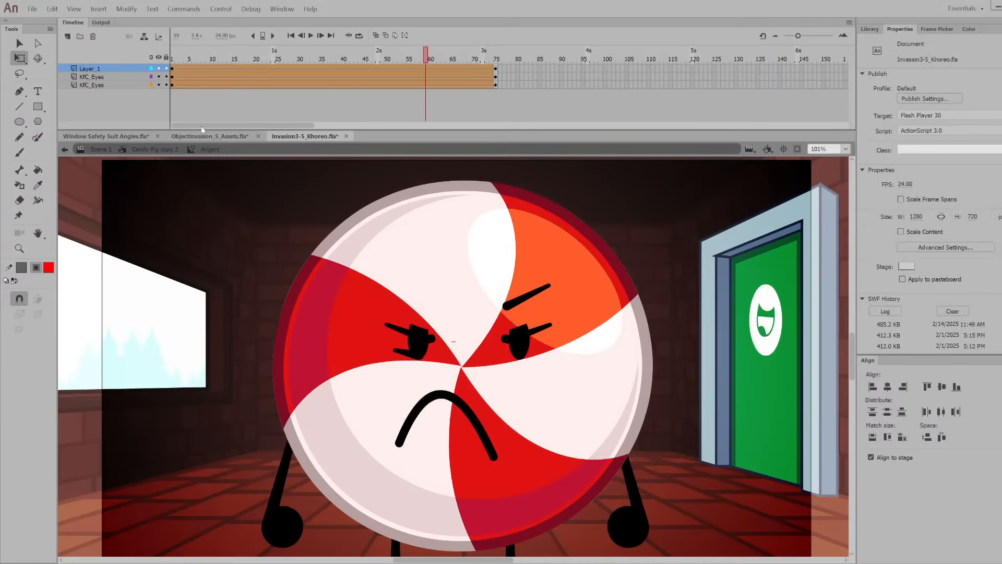
Return to Candy Rig copy 2, play its timeline from the first frame, and preview the hallway shot in Scene 1
left_click(156, 149)
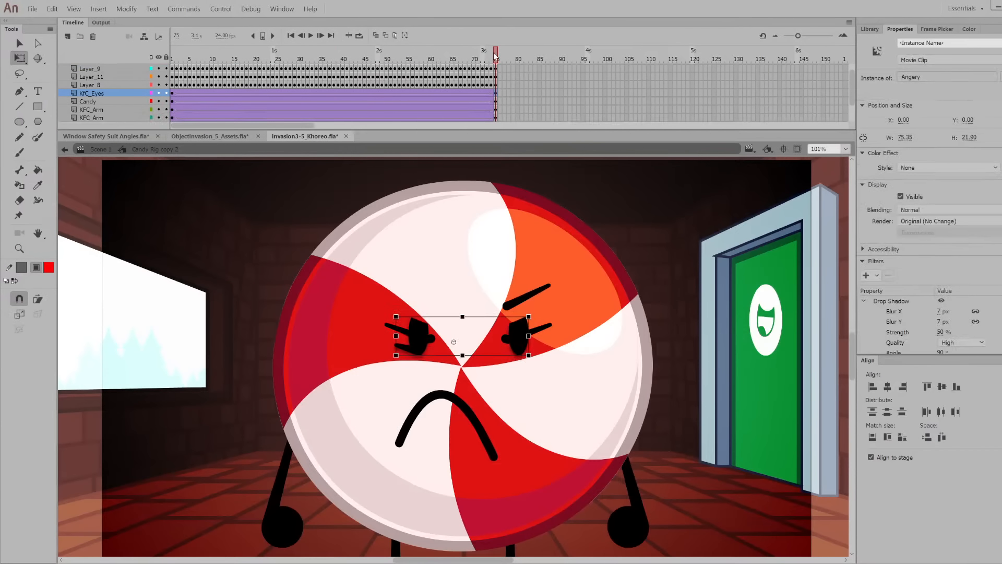
key("Return")
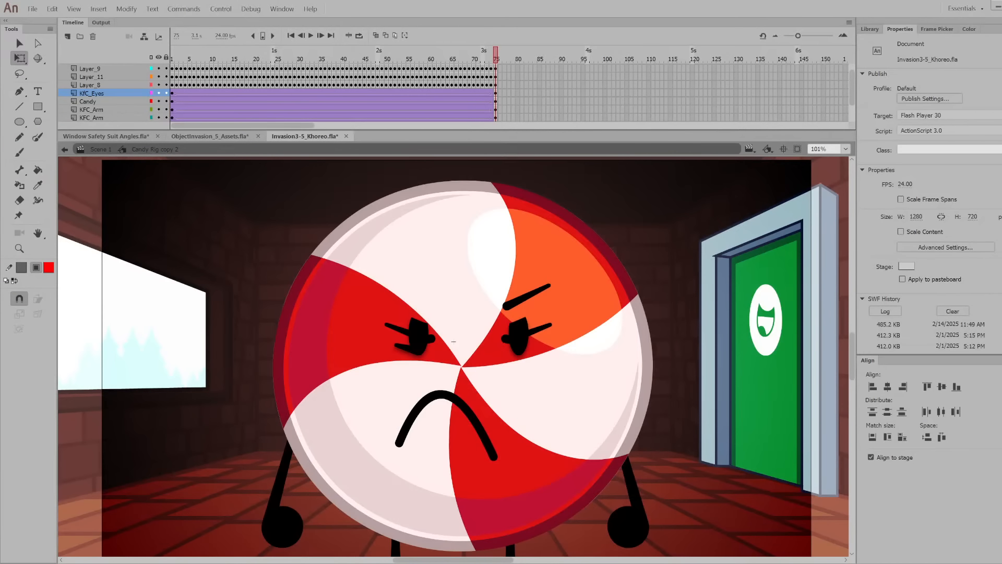
left_click(173, 58)
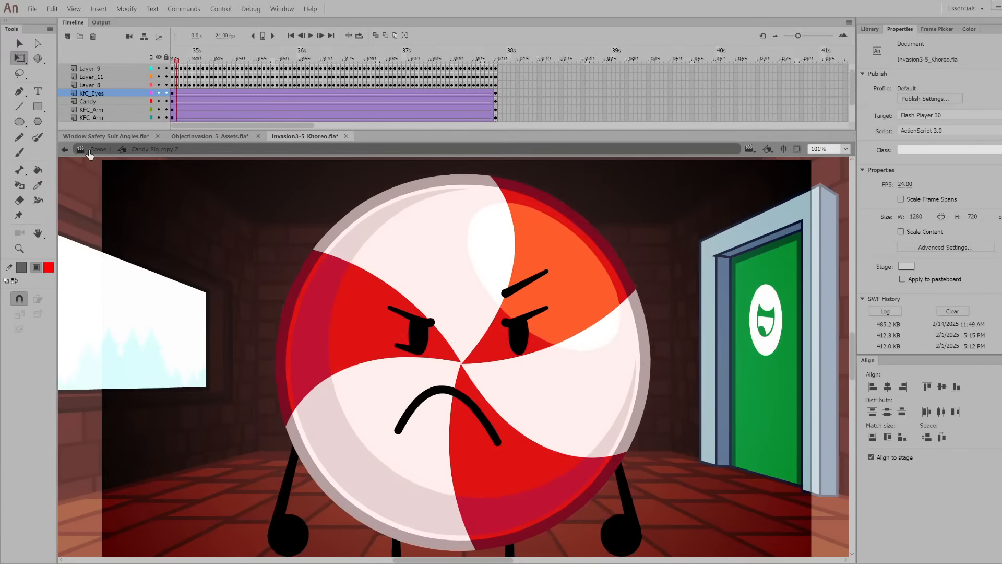
left_click(99, 150)
left_click_drag(239, 61, 555, 100)
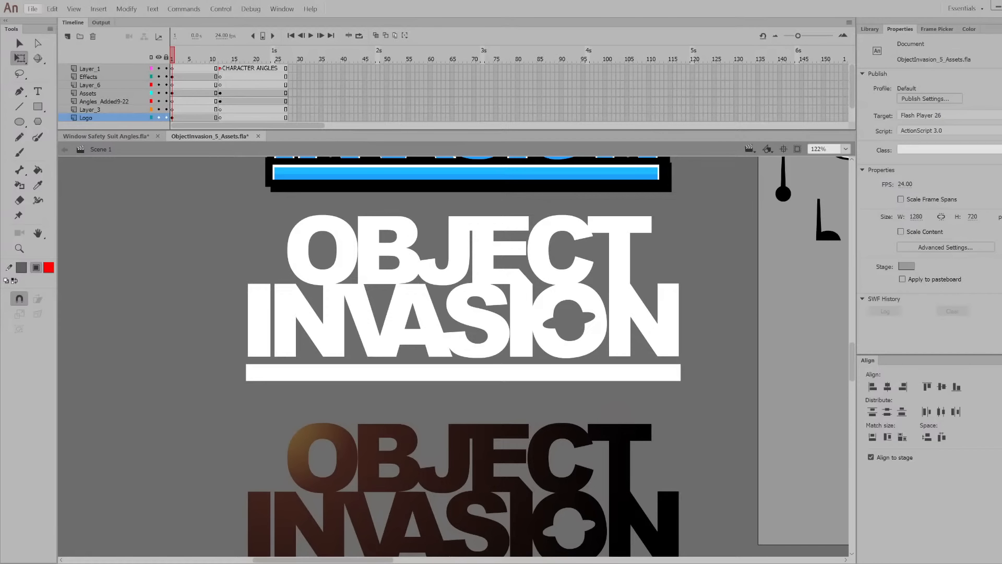
Open Invasion3-6_Fusion.fla and fit its stage in the view
left_click(32, 8)
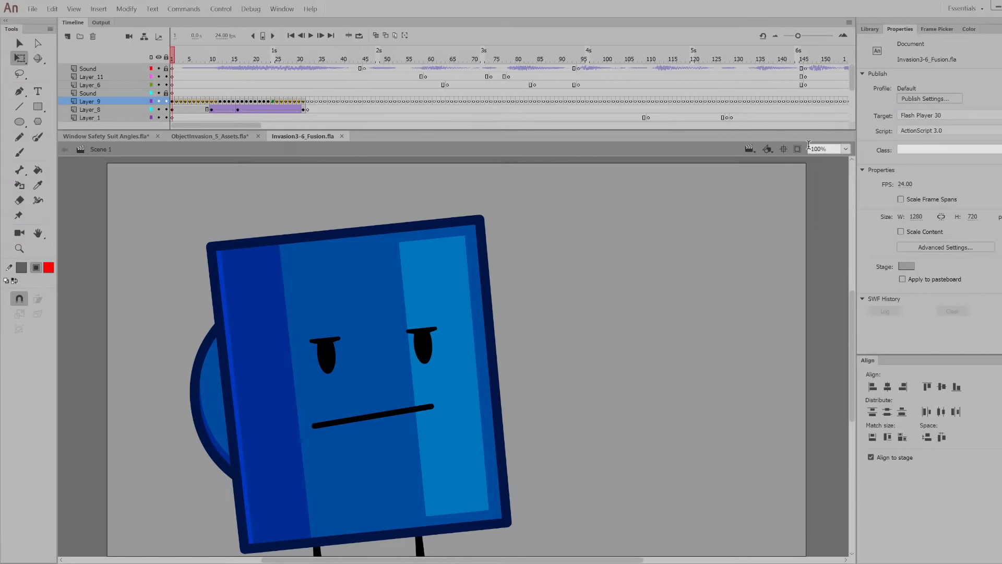
left_click(845, 149)
left_click(825, 161)
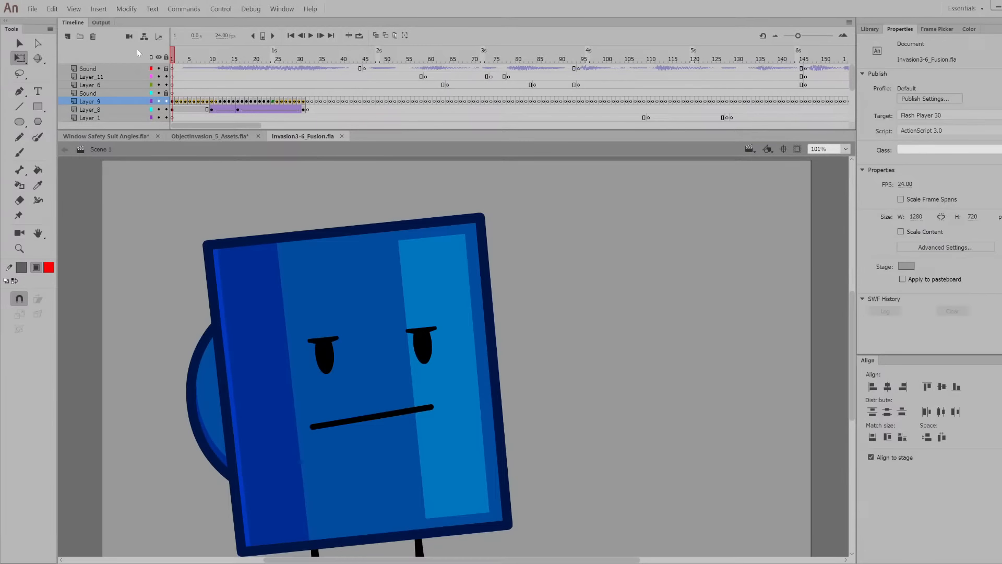
Preview the Fusion scene without its background from the opening mug shot to the angry tablet at frame 205
left_click(190, 58)
left_click_drag(160, 67, 505, 58)
scroll(149, 90, "down", 2)
left_click_drag(585, 57, 728, 129)
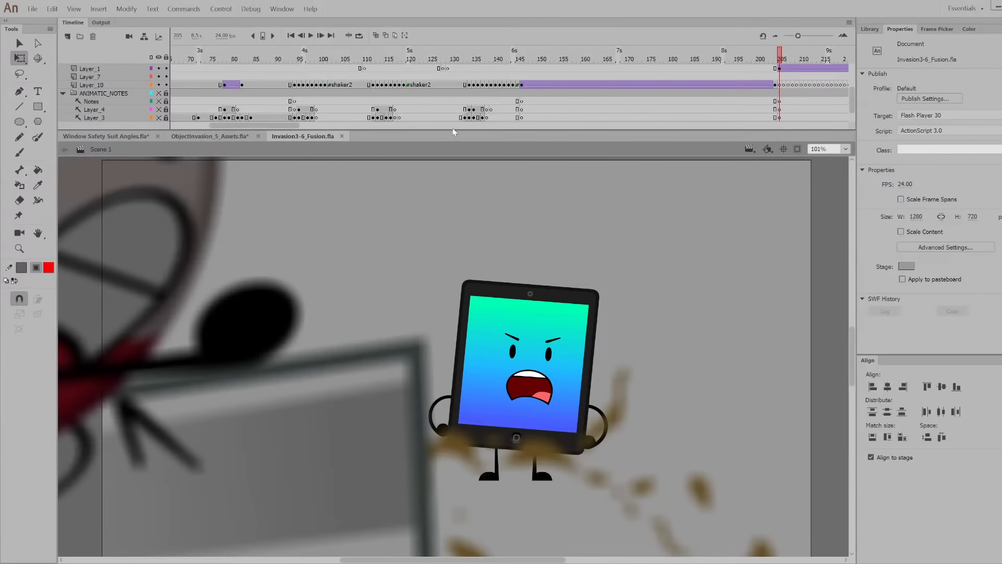
Preview the tablet facing the candy and glass up to frame 277, and scrub the opening frames again
left_click_drag(278, 124, 351, 125)
left_click_drag(416, 63, 578, 63)
left_click_drag(317, 126, 210, 125)
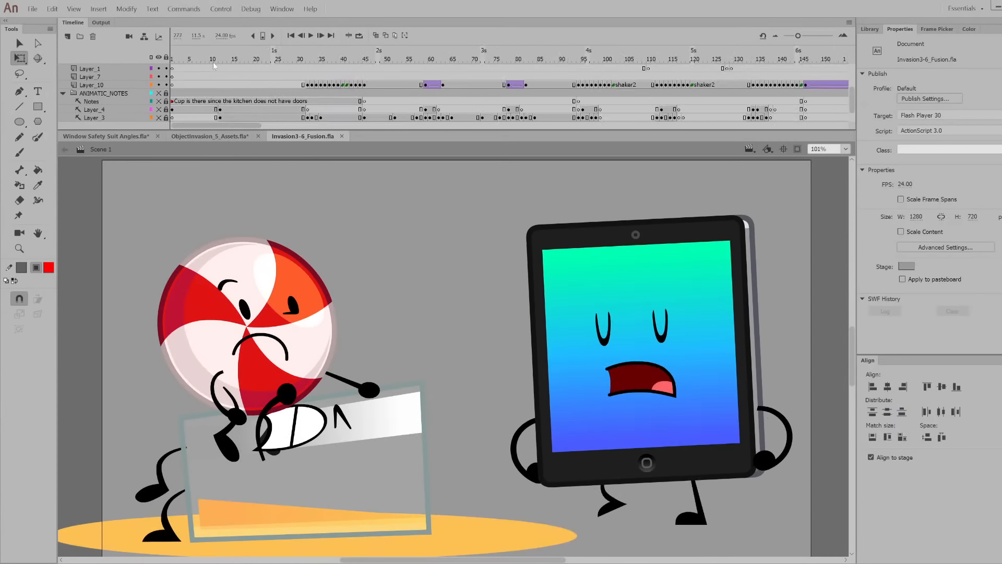
left_click_drag(213, 62, 338, 114)
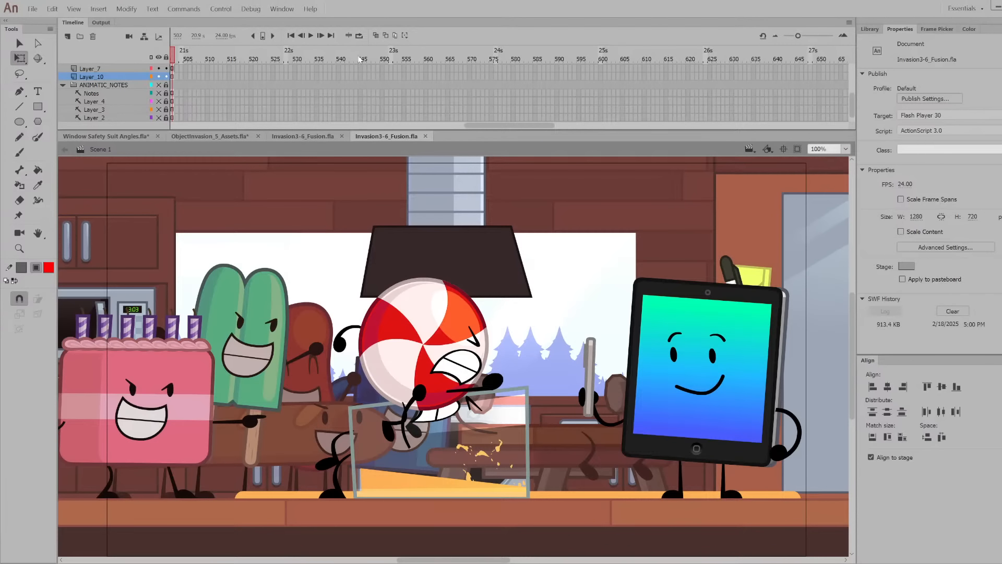
Rewind the Invasion3-6_Fusion.fla version with backgrounds, jump to frame 22, and close the version without backgrounds
left_click(291, 35)
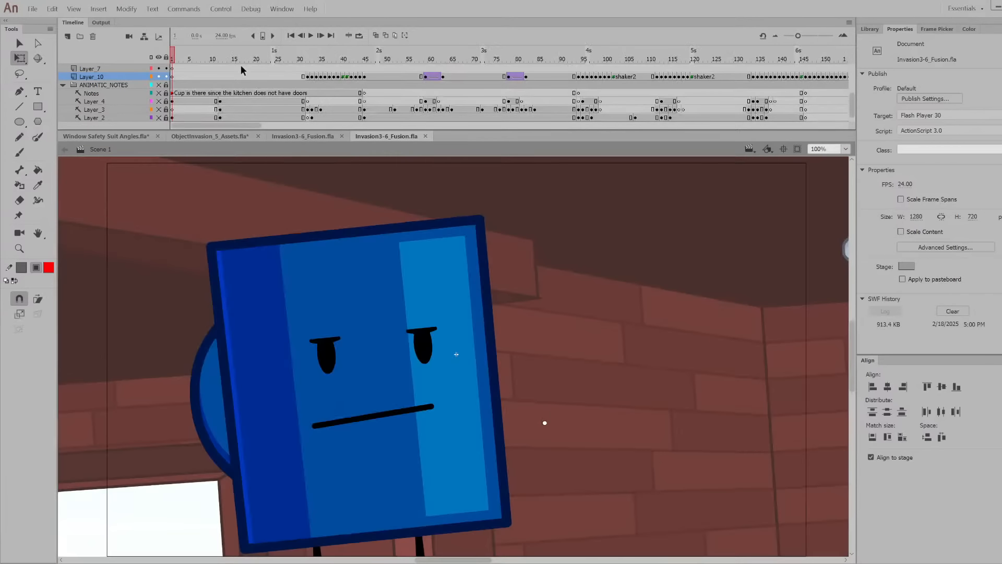
left_click(264, 54)
left_click(343, 138)
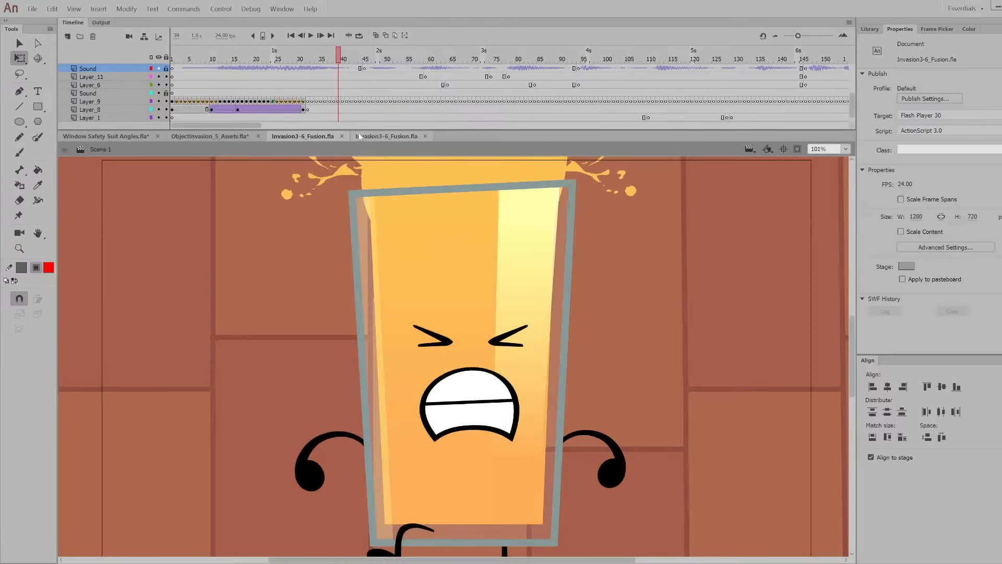
left_click(365, 136)
left_click(342, 136)
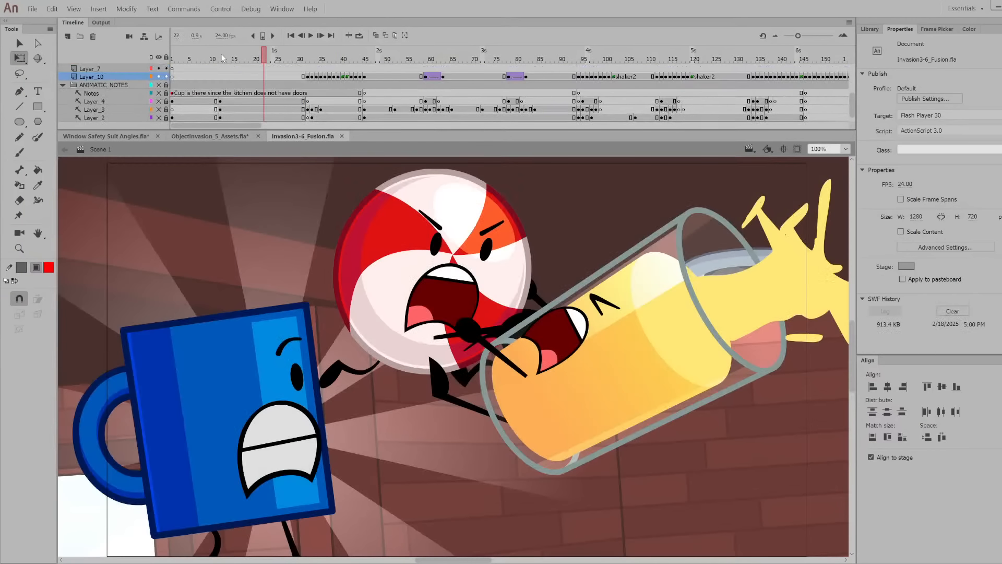
Preview the juice glass shaking and the candy getting stuck with the glass up to frame 195
left_click_drag(225, 55, 622, 58)
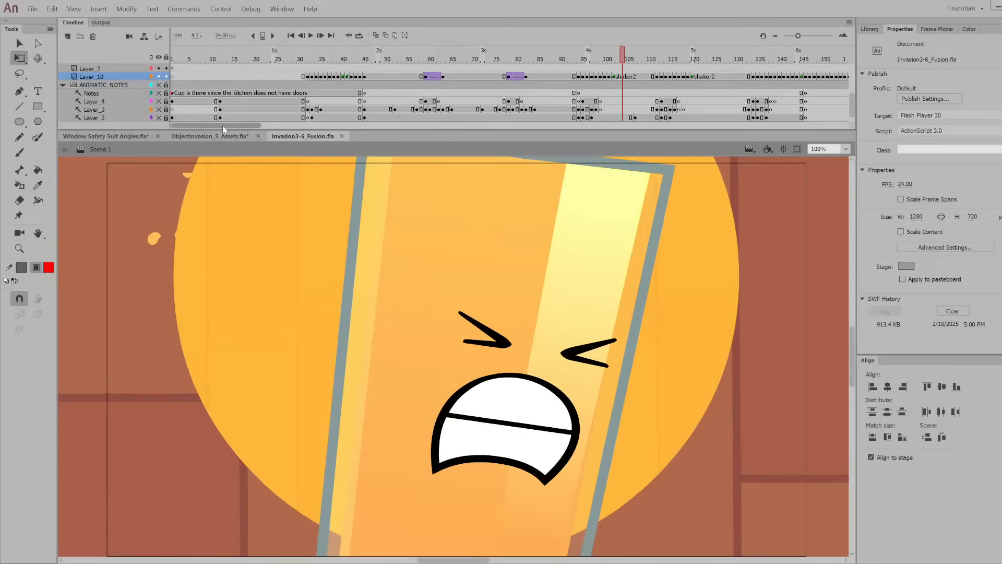
left_click_drag(222, 125, 264, 126)
left_click(268, 63)
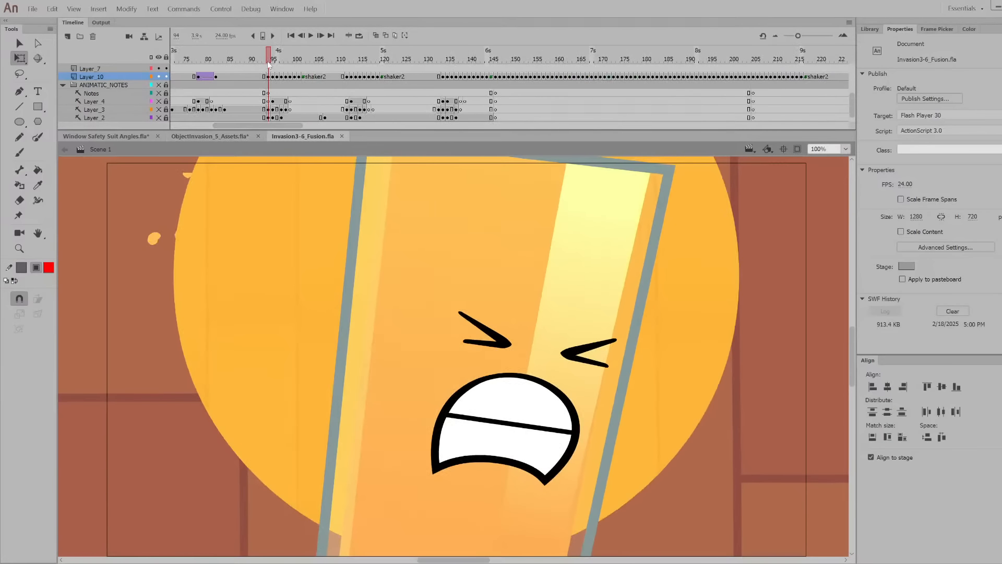
left_click_drag(269, 62, 477, 78)
left_click(381, 98)
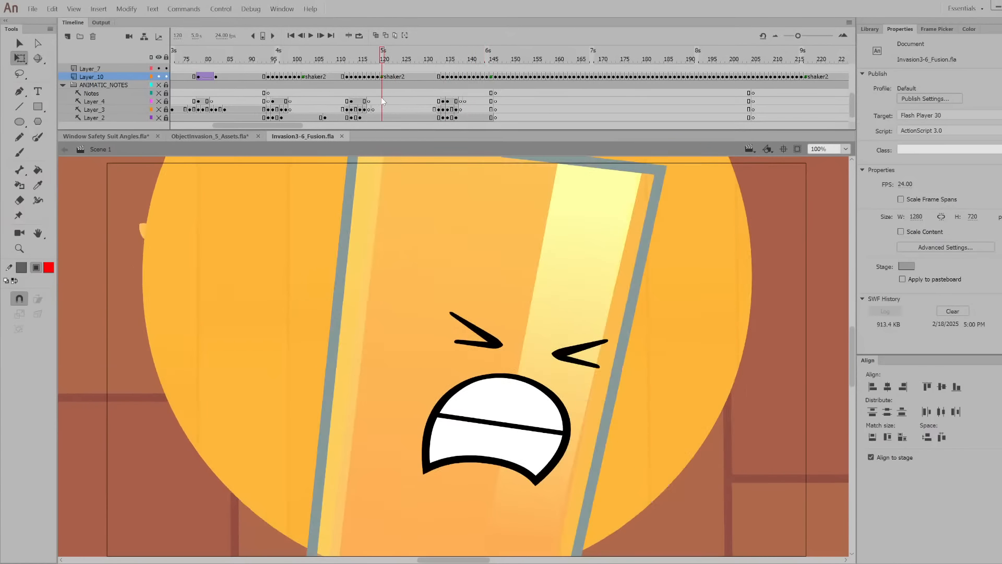
left_click_drag(381, 99, 567, 86)
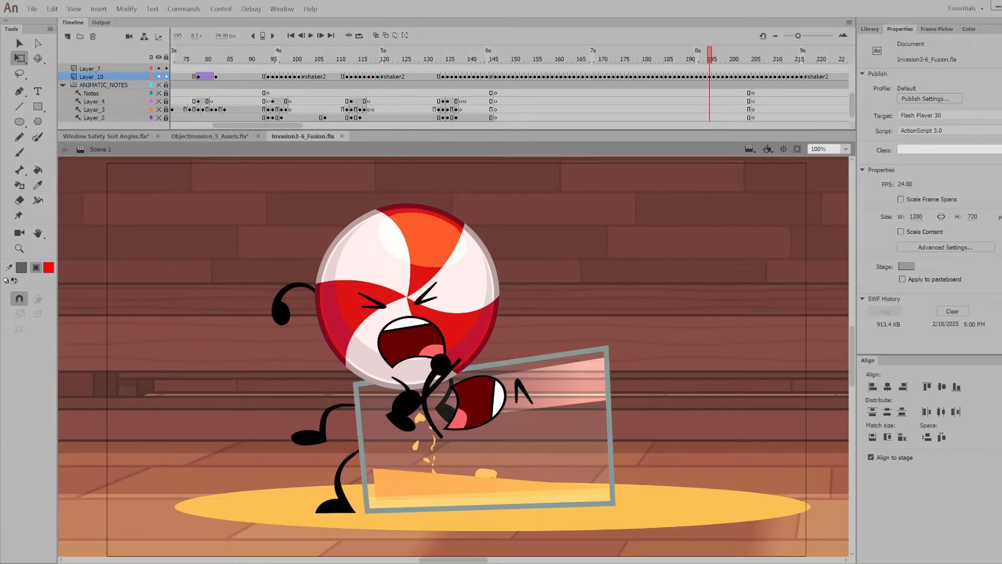
Step through the end of the candy and glass shot and the tablet yelling in the hallway, from frame 202 to 231
left_click_drag(270, 125, 332, 117)
left_click(286, 58)
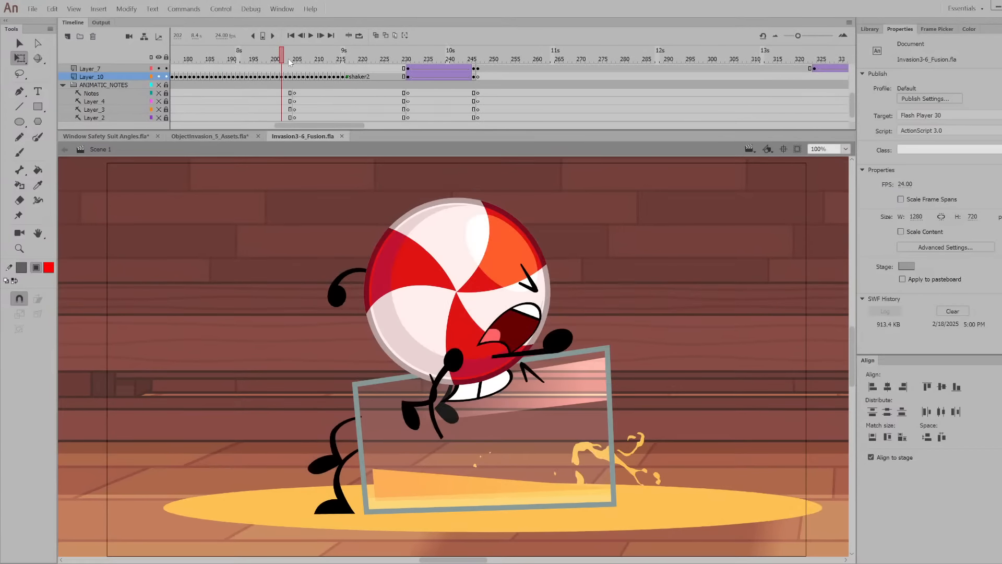
left_click(296, 54)
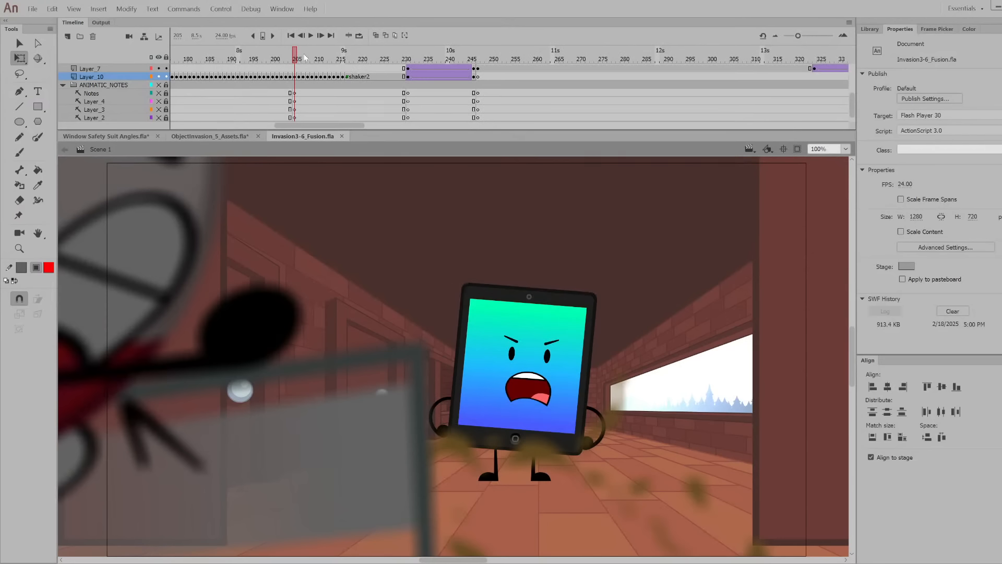
left_click(310, 55)
left_click(326, 55)
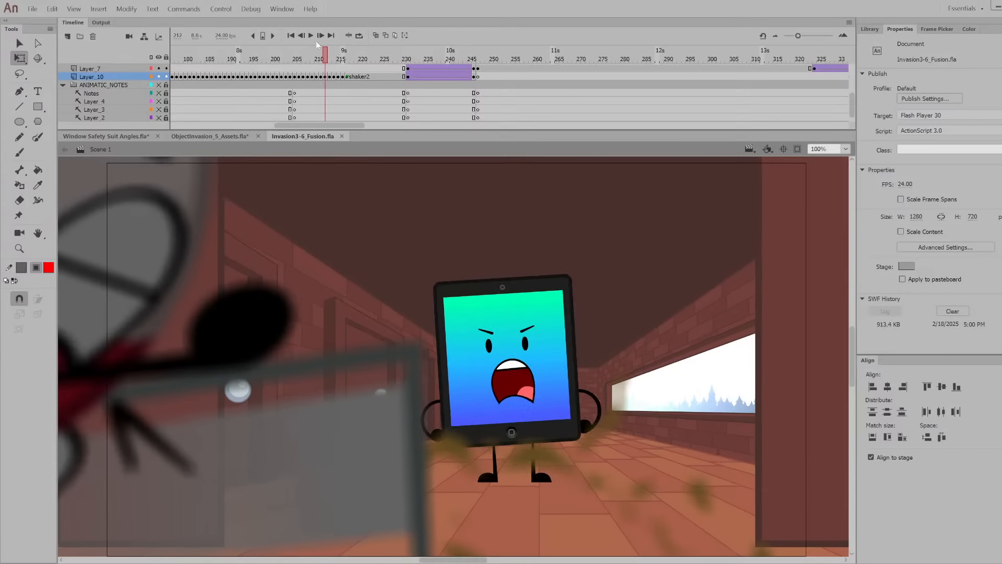
left_click(343, 55)
left_click(361, 55)
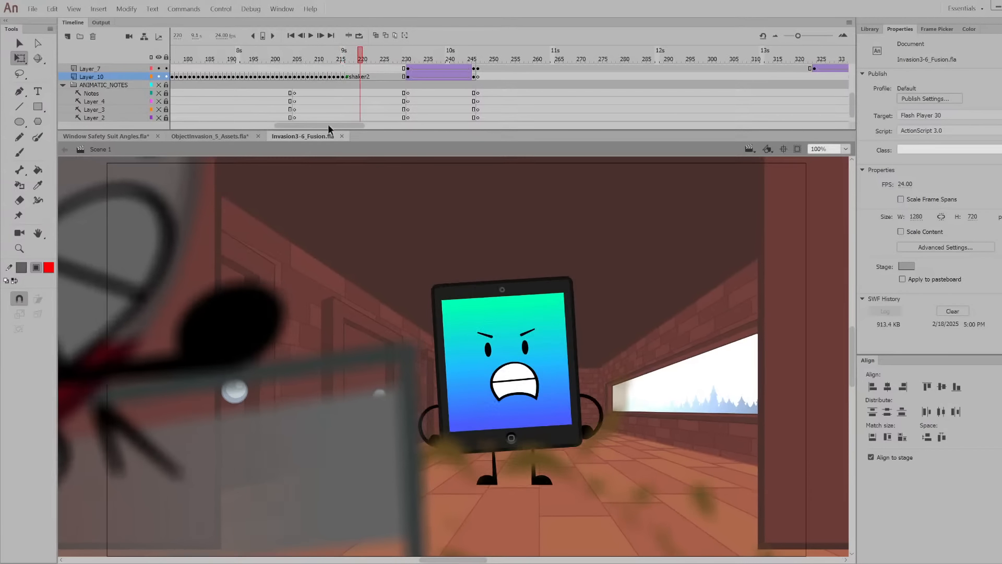
left_click(386, 62)
left_click(406, 57)
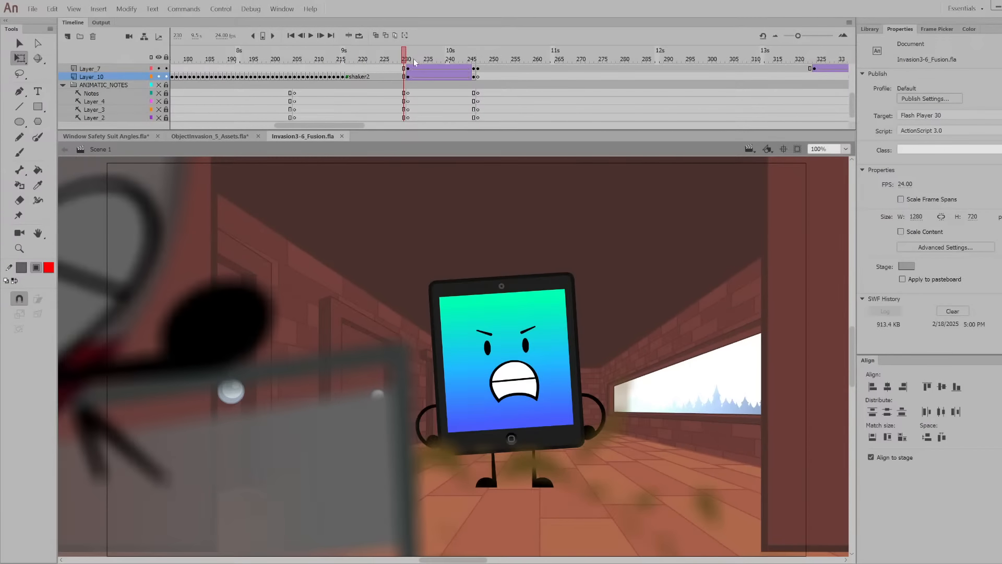
Preview the kitchen shot with the tablet and the other characters up to frame 365
left_click(417, 59)
left_click_drag(421, 68, 544, 78)
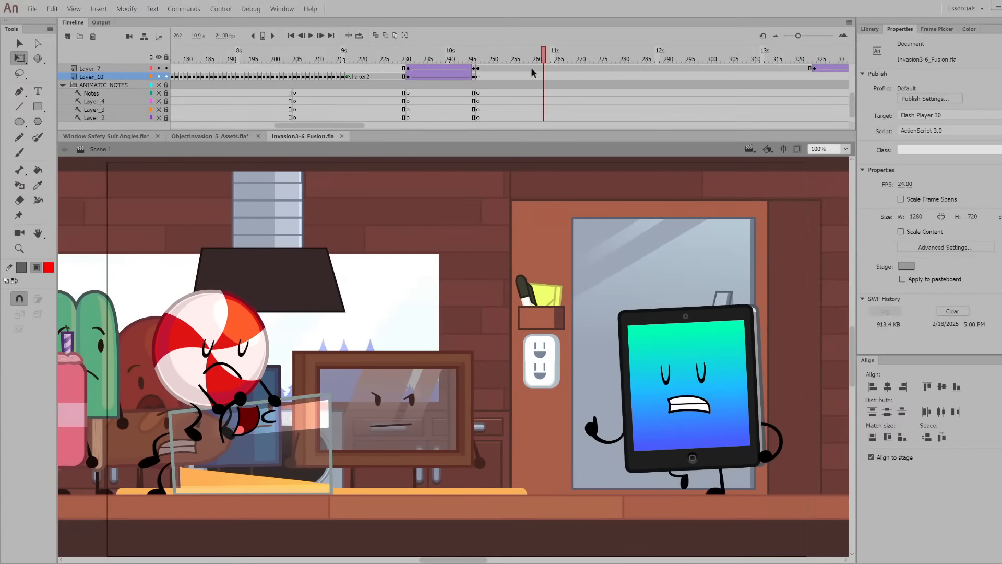
left_click_drag(456, 58, 830, 167)
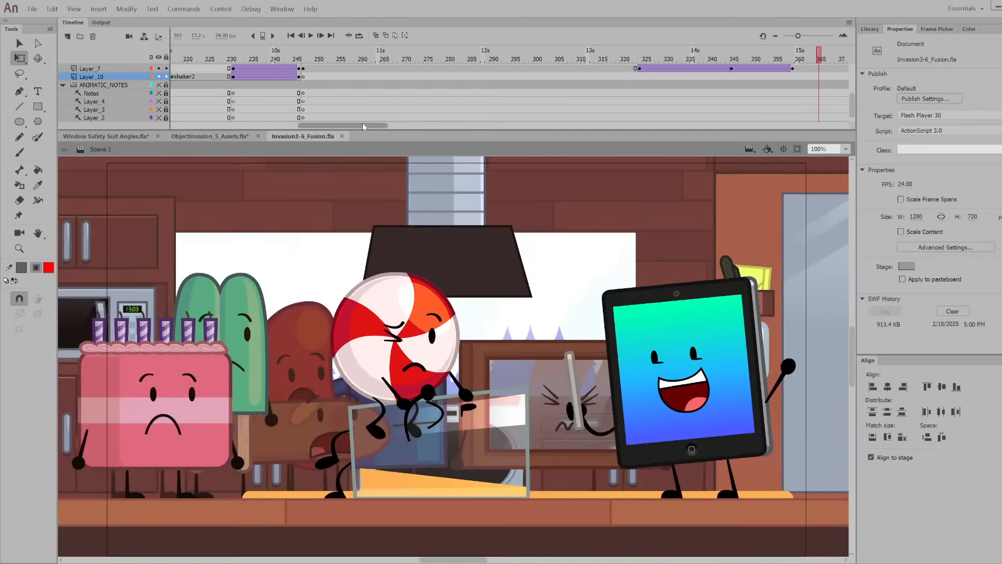
Play the kitchen shot from frame 389 to its end at frame 502, selecting the character group symbol along the way
left_click_drag(362, 125, 423, 94)
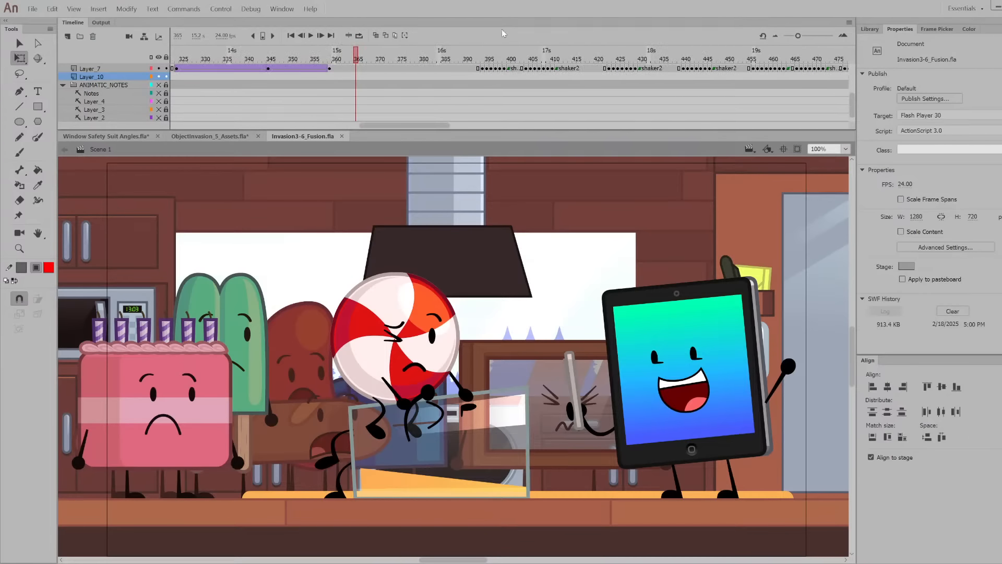
left_click(460, 54)
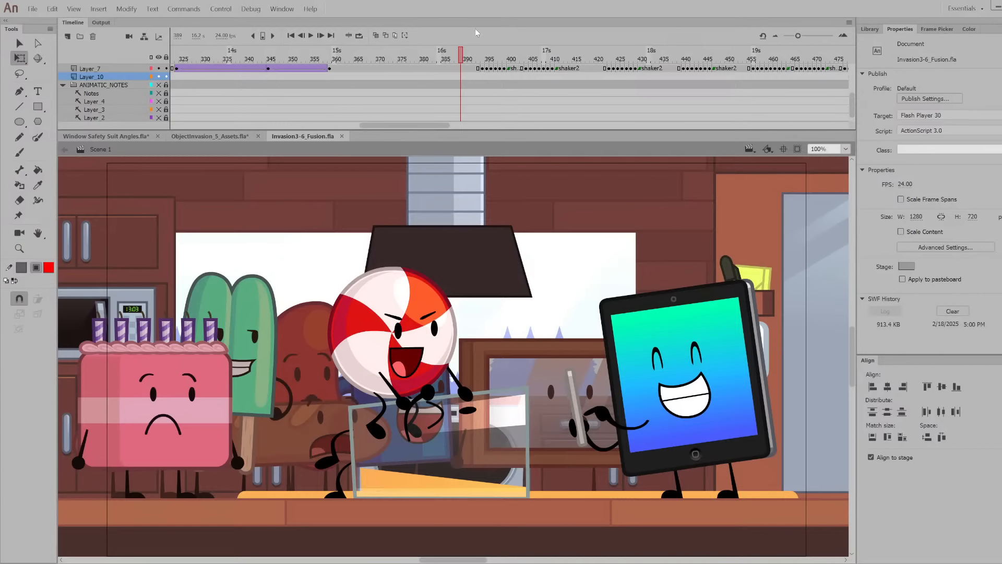
key("Return")
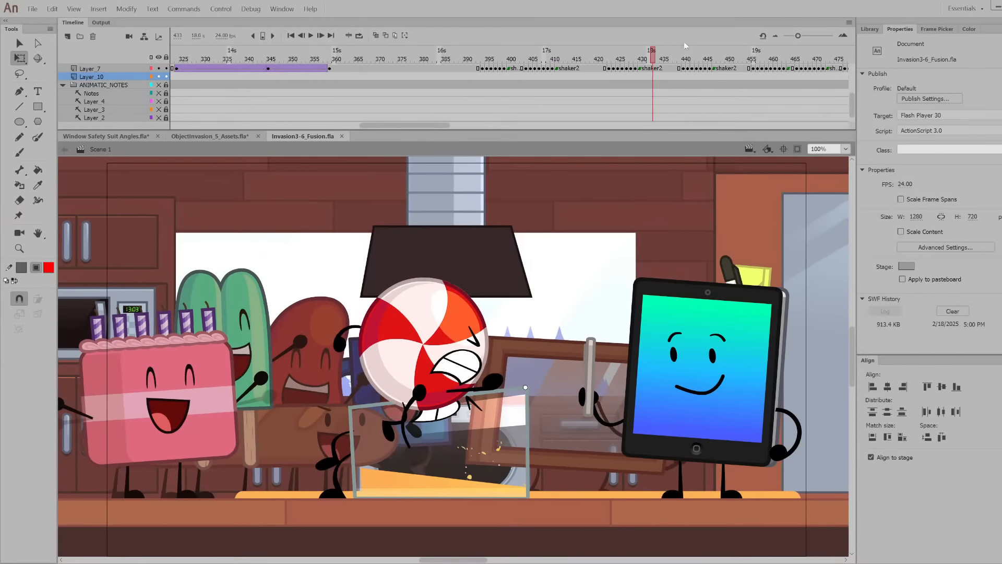
left_click(244, 359)
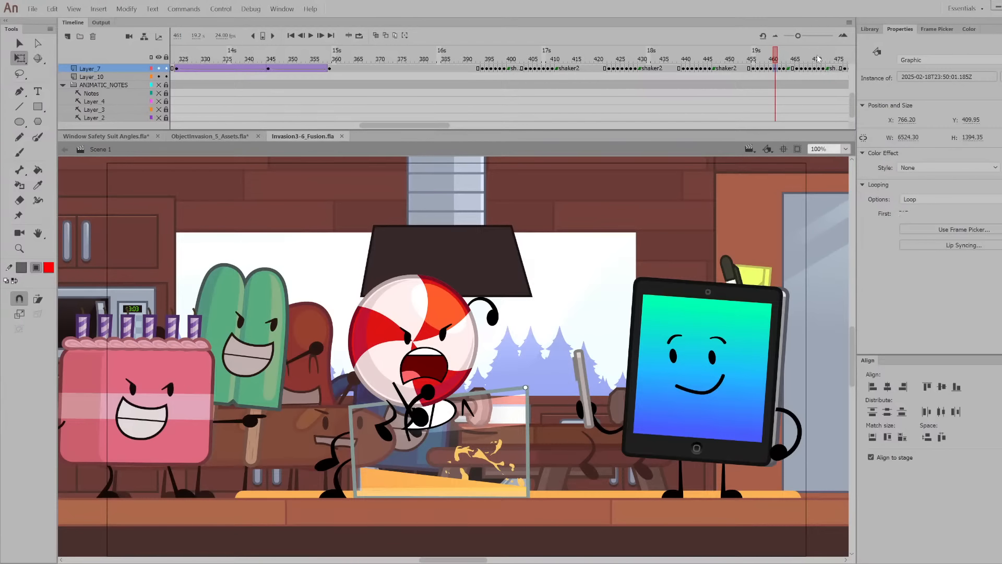
key("Return")
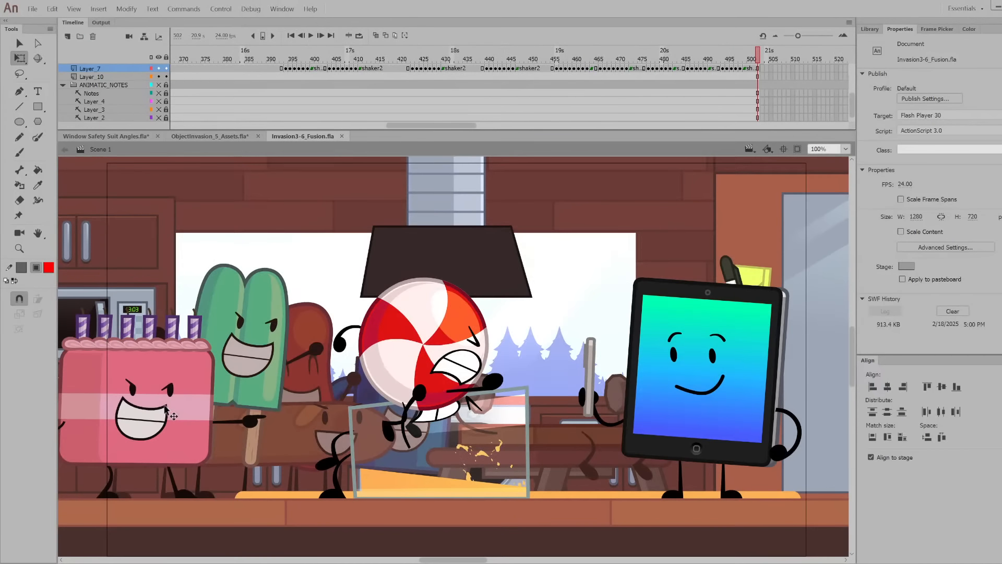
Open the kitchen symbol 2025-02-18T23:50:01.185Z, show the whole set, and play its camera pan from the first frame
double_click(400, 412)
scroll(405, 390, "down", 2)
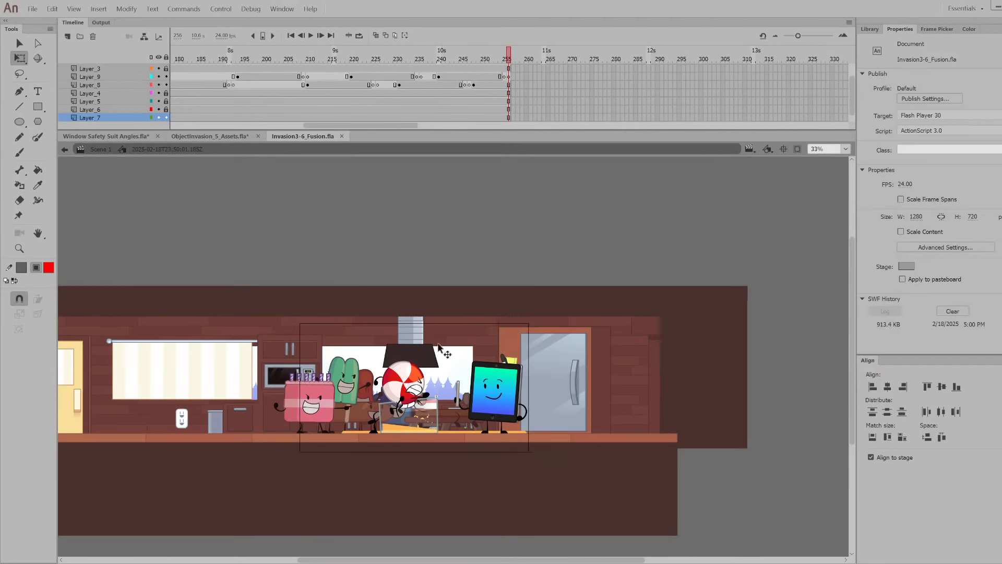
scroll(355, 466, "up", 1)
left_click_drag(399, 129, 267, 126)
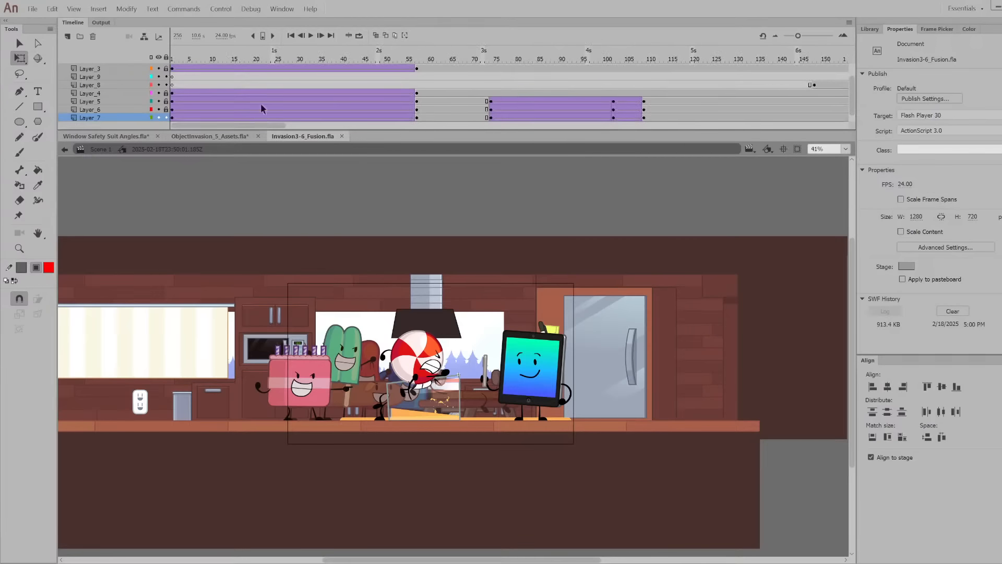
left_click(172, 56)
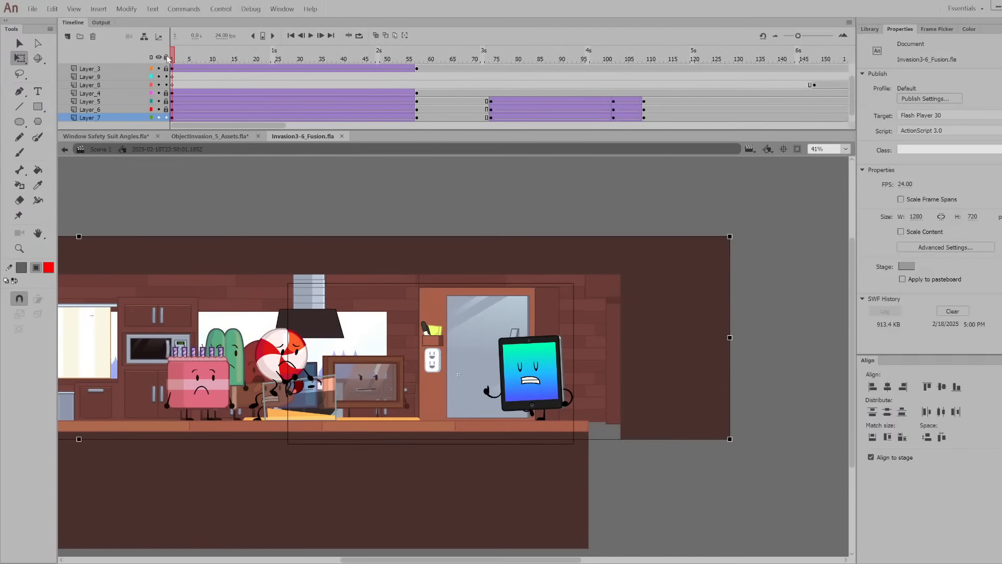
left_click(330, 56)
key("Return")
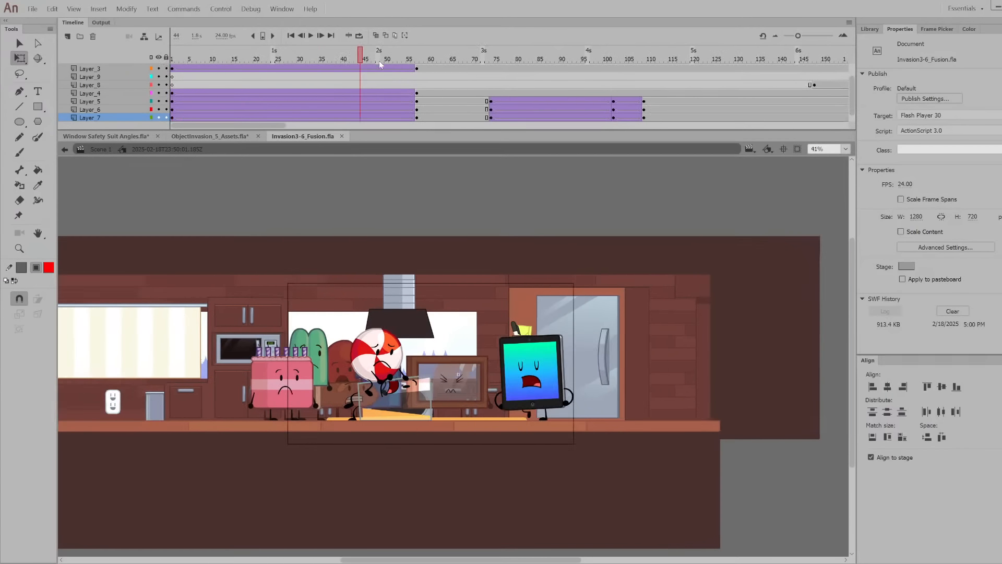
Open the nested background-characters symbol ~2025-02-18T23:47:51.296Z, scrub through its frames, and return to the kitchen symbol
left_click(473, 387)
scroll(472, 387, "up", 2)
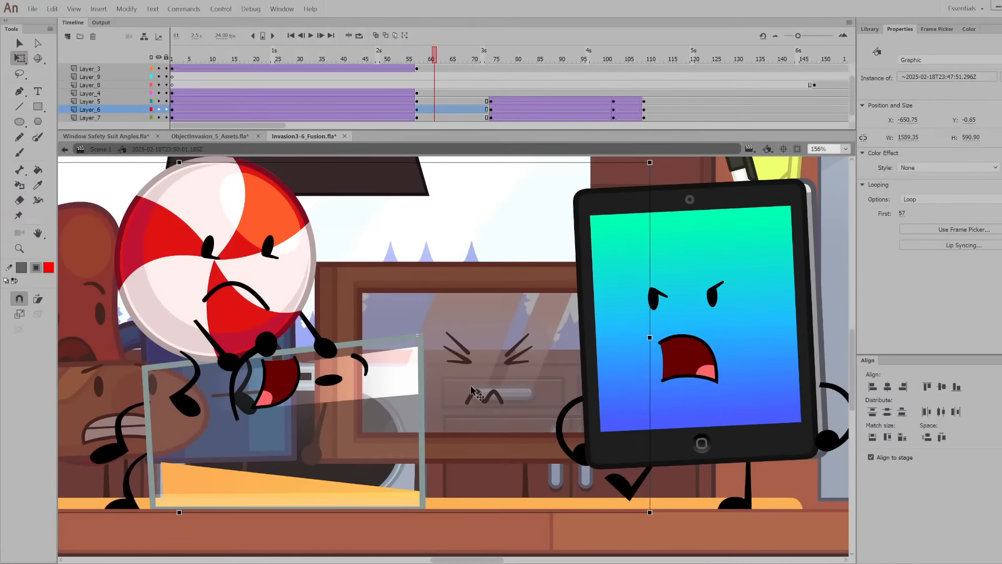
double_click(488, 339)
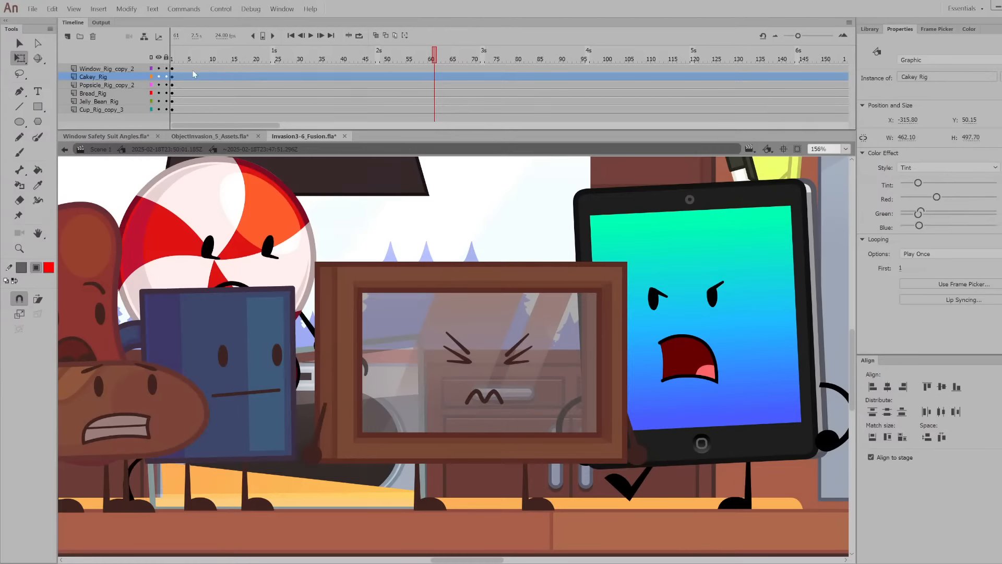
left_click_drag(209, 60, 384, 81)
left_click(131, 147)
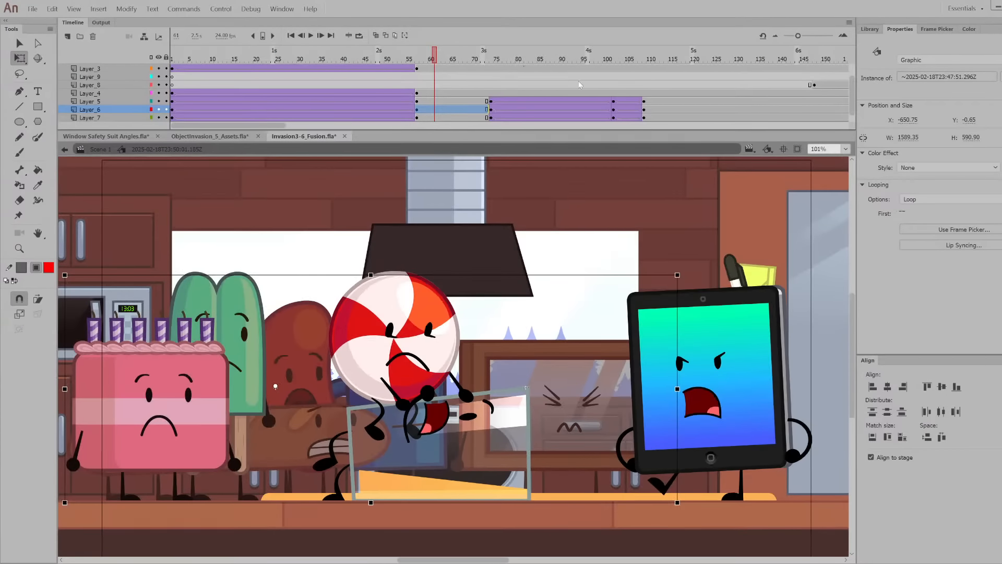
Play the kitchen symbol to frame 135 and open its nested background-characters symbol ~2025-02-18T23:47:51.296Z at frame 69
key("Return")
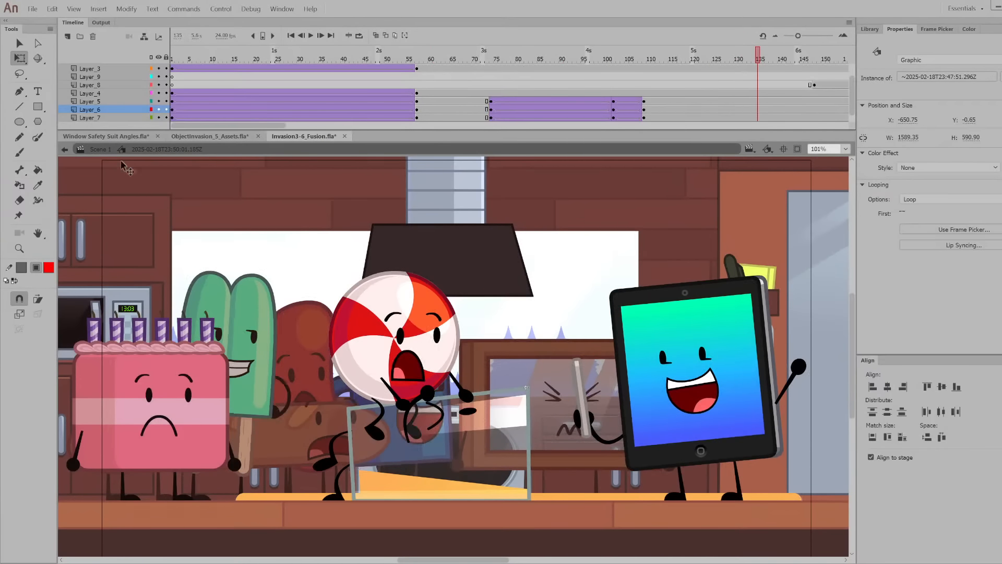
left_click(123, 166)
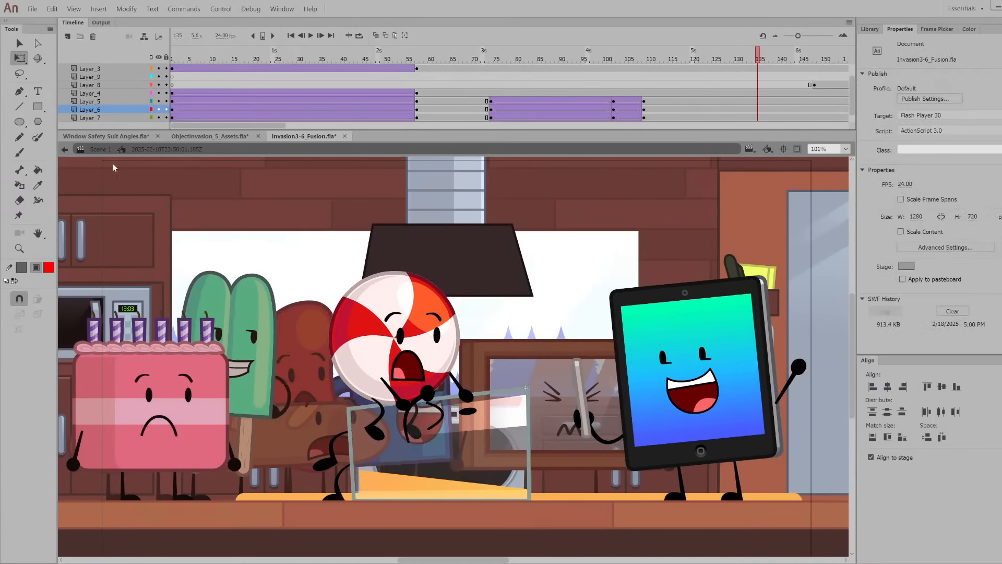
double_click(297, 363)
left_click(249, 80)
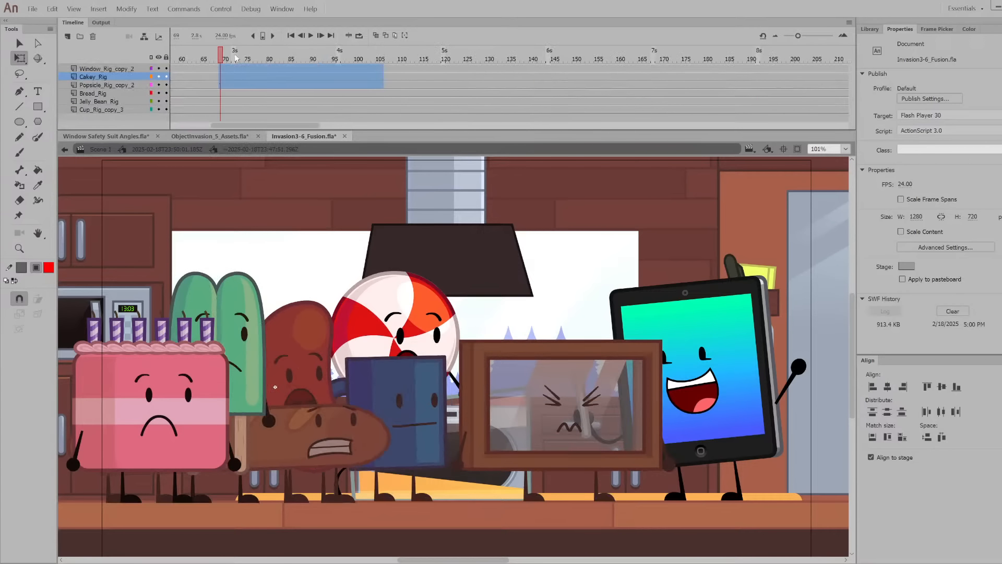
Scrub the background characters between frames 182 and 199, examining the window character's laughing poses up close
left_click(316, 84)
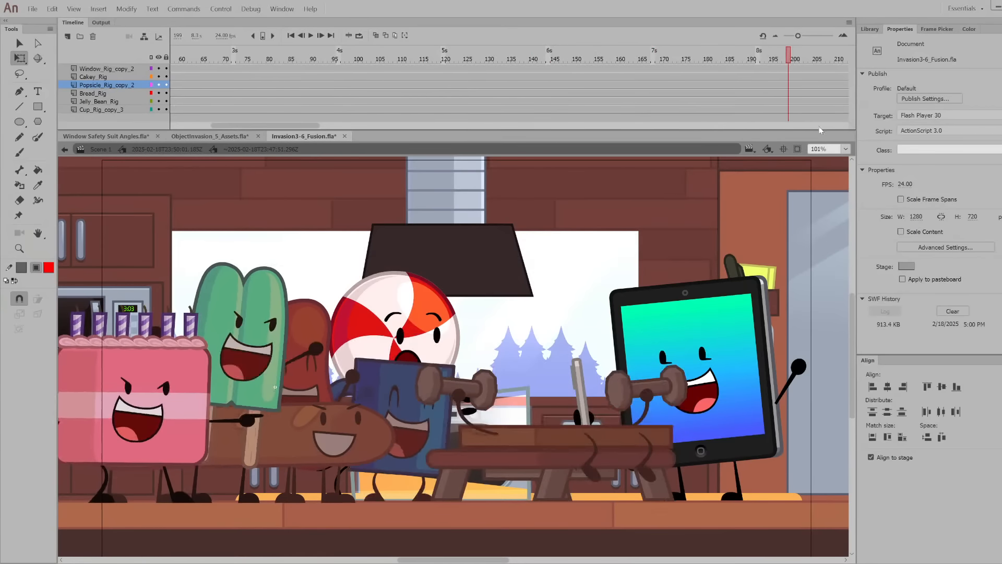
left_click(703, 118)
key("comma")
key("comma")
key("comma")
key("comma")
left_click_drag(698, 143, 722, 145)
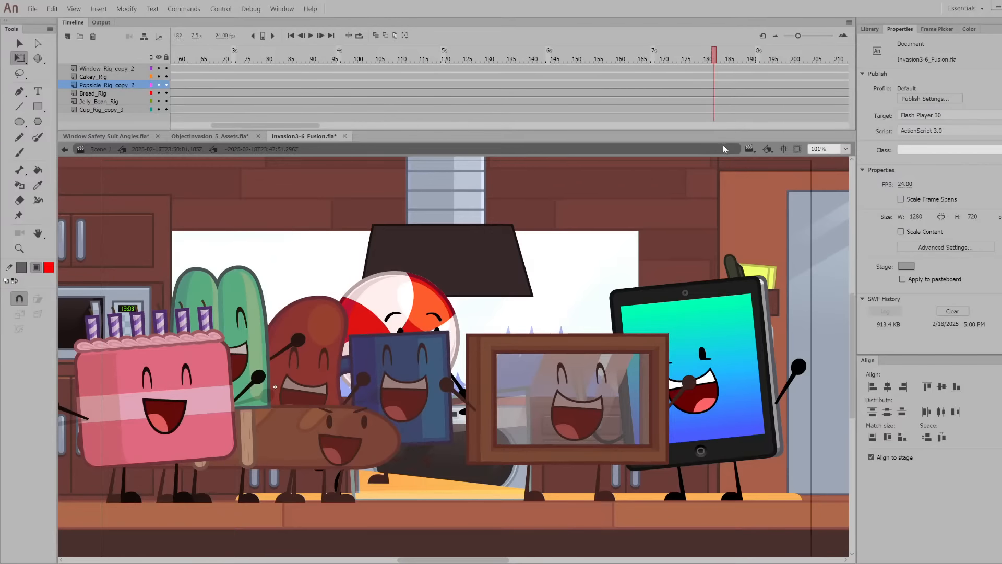
scroll(452, 458, "up", 2)
scroll(452, 461, "up", 1)
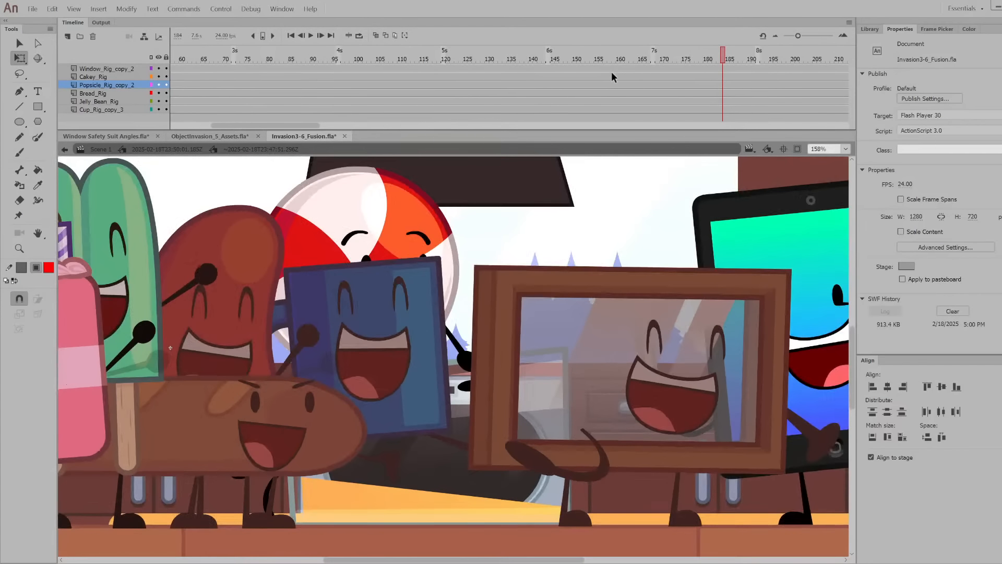
left_click_drag(625, 59, 714, 84)
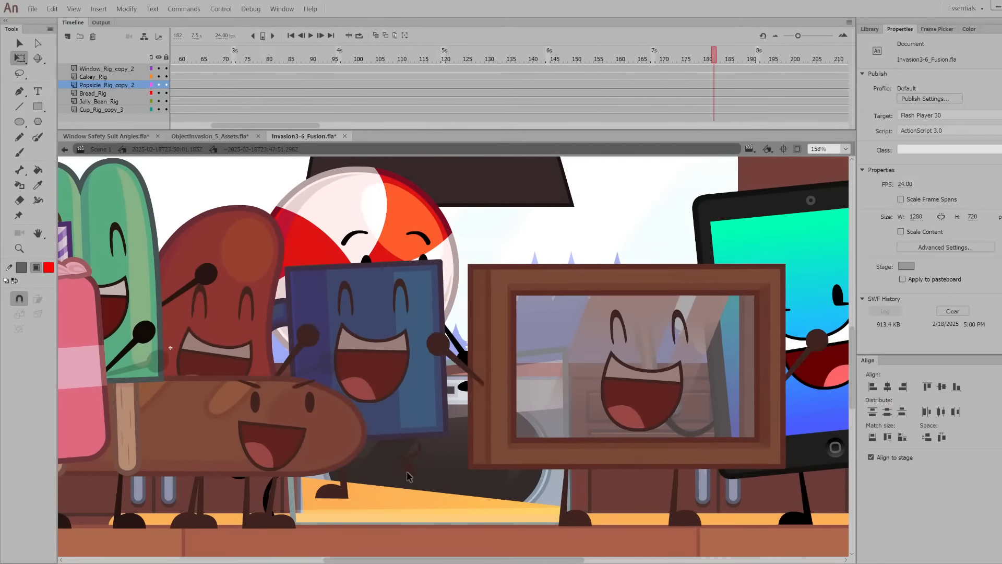
scroll(433, 360, "up", 2)
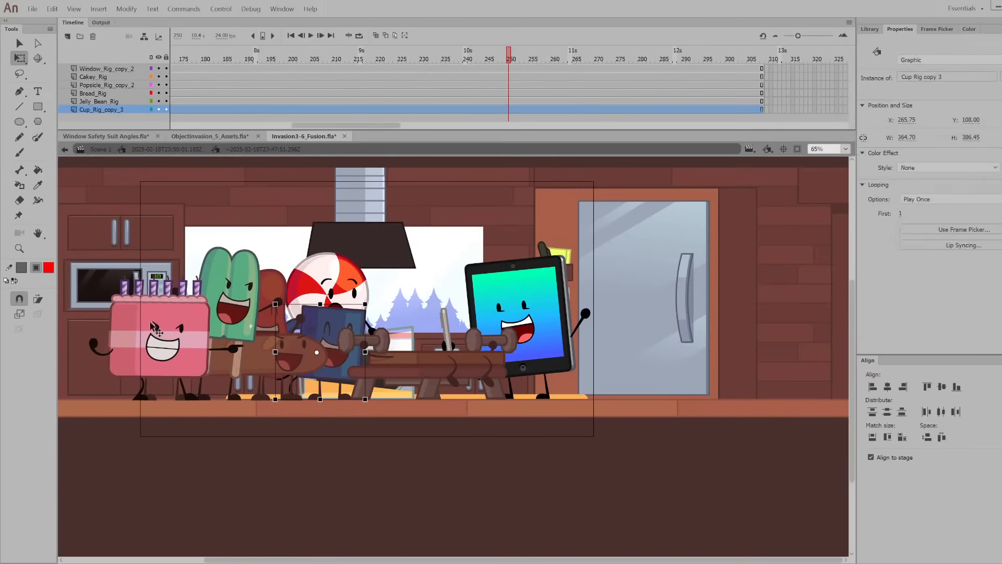
Open the cake character's rig symbol and play its keyframed animation
scroll(202, 334, "up", 2)
double_click(201, 334)
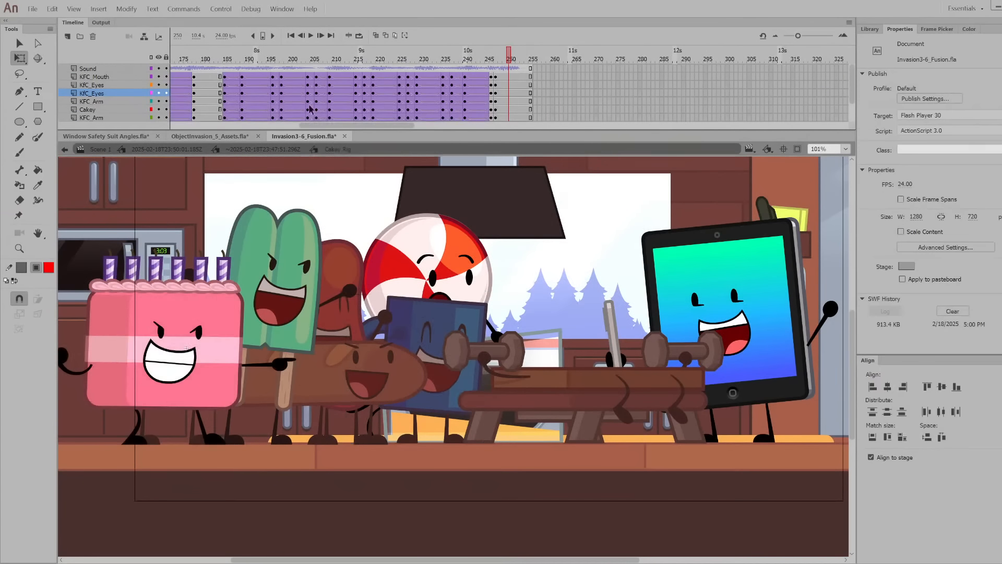
left_click(351, 93)
key("Return")
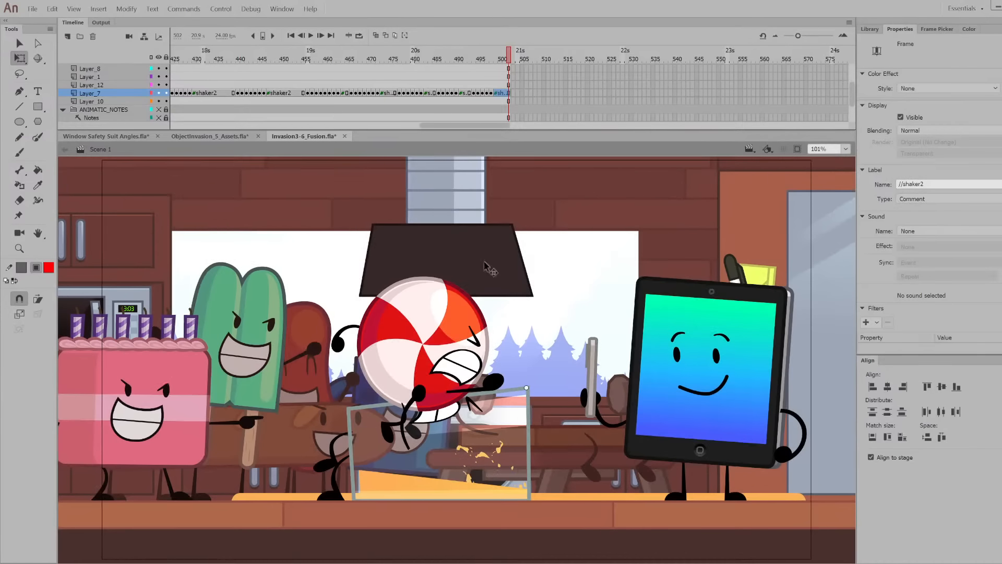
Select the kitchen symbol in the main scene and close Invasion3-6_Fusion.fla
left_click(489, 269)
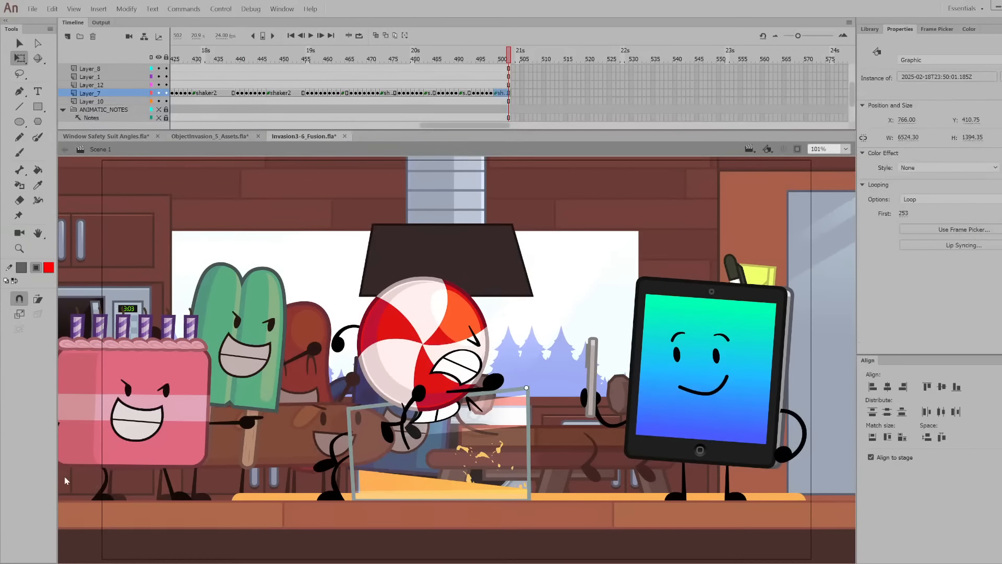
key("Return")
key("ctrl+w")
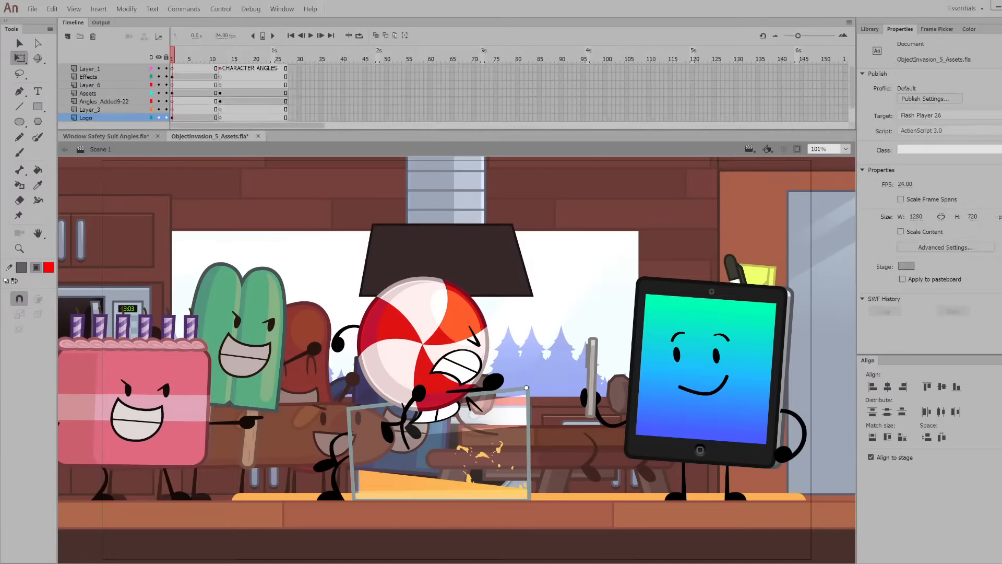
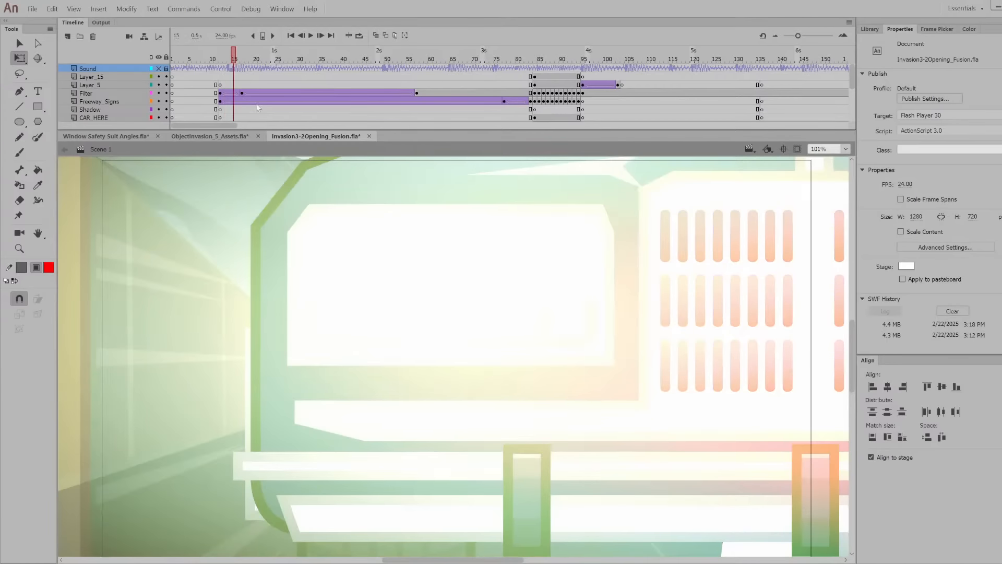
Play the opening scene of Invasion3-2Opening_Fusion.fla from frame 15 and scrub through the freeway shot to frame 170
key("Return")
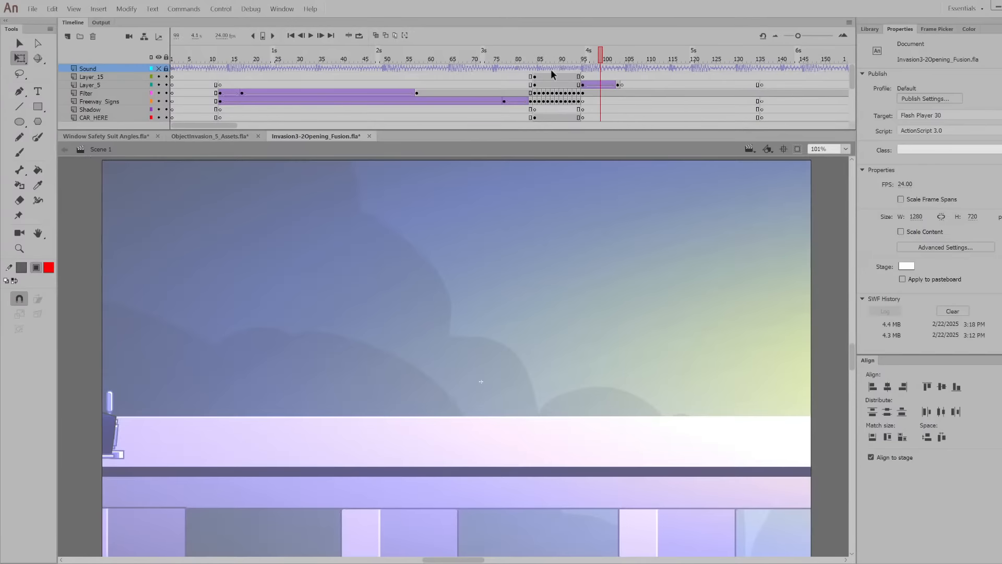
left_click_drag(537, 49, 906, 152)
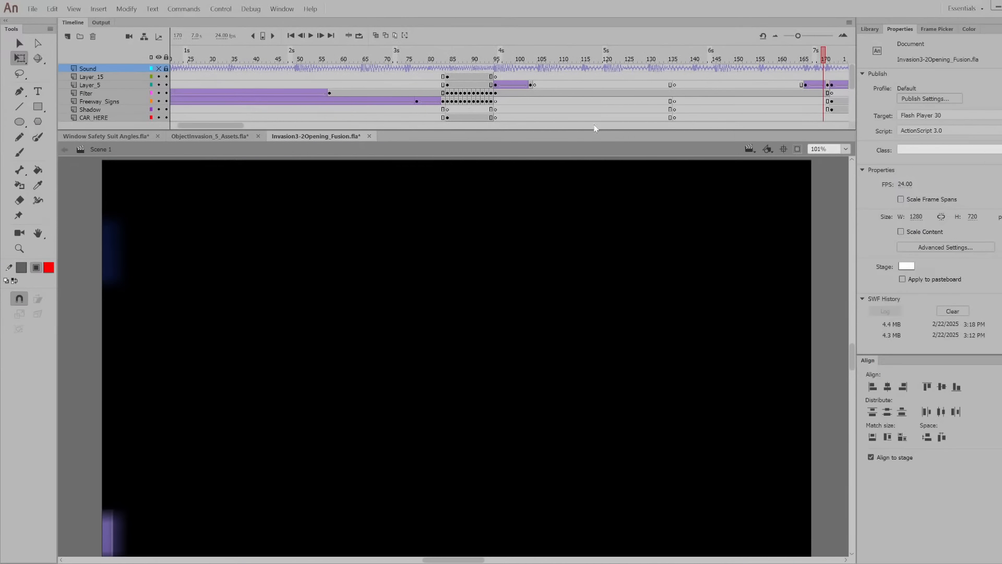
left_click_drag(230, 125, 290, 135)
Examine the car's night drive from frame 166, advancing frame by frame through its passing lights to frame 232
left_click(203, 58)
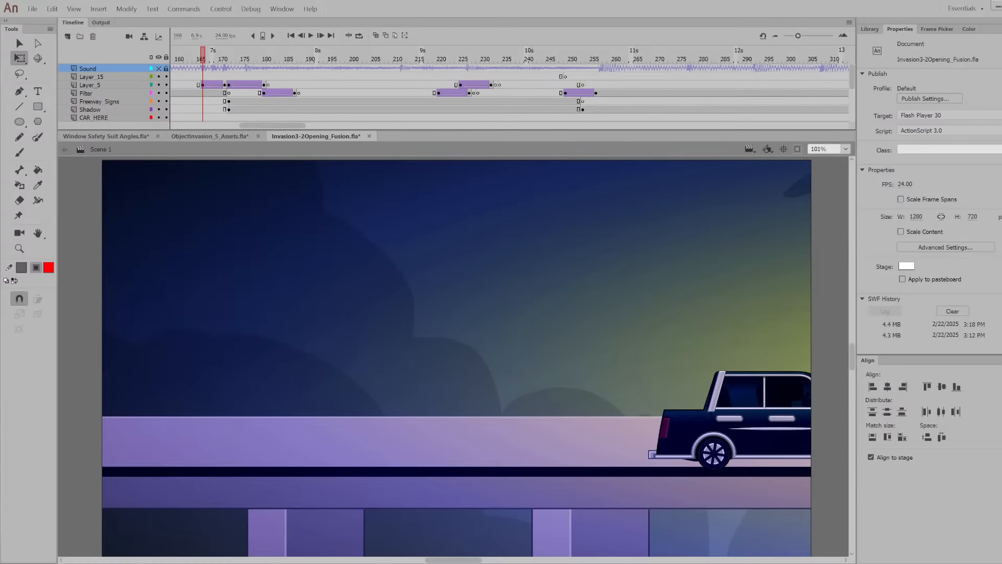
left_click(227, 67)
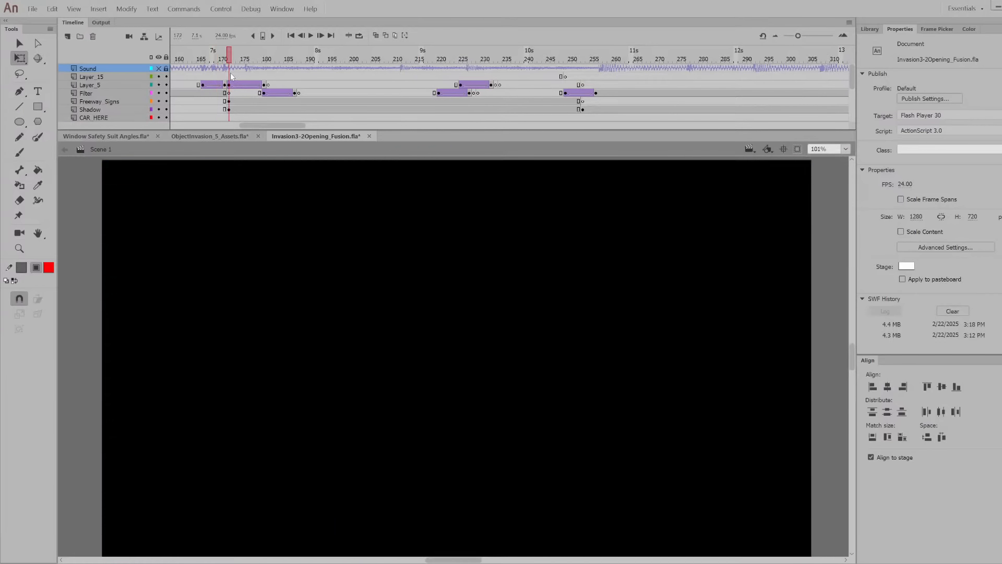
key("period")
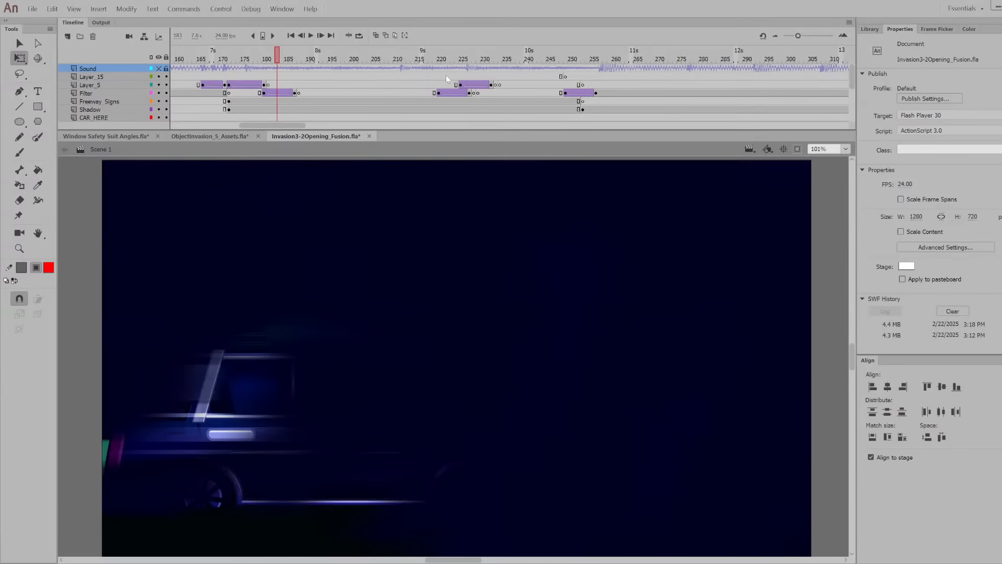
left_click(448, 74)
key("period")
key("period")
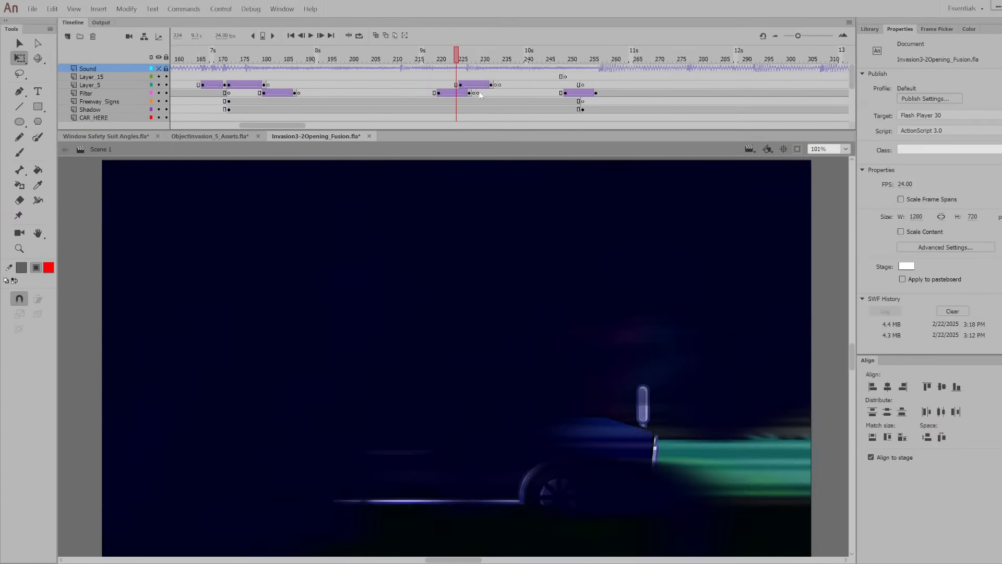
key("period")
key("period")
key("period")
key("period")
key("period")
key("period")
key("period")
key("period")
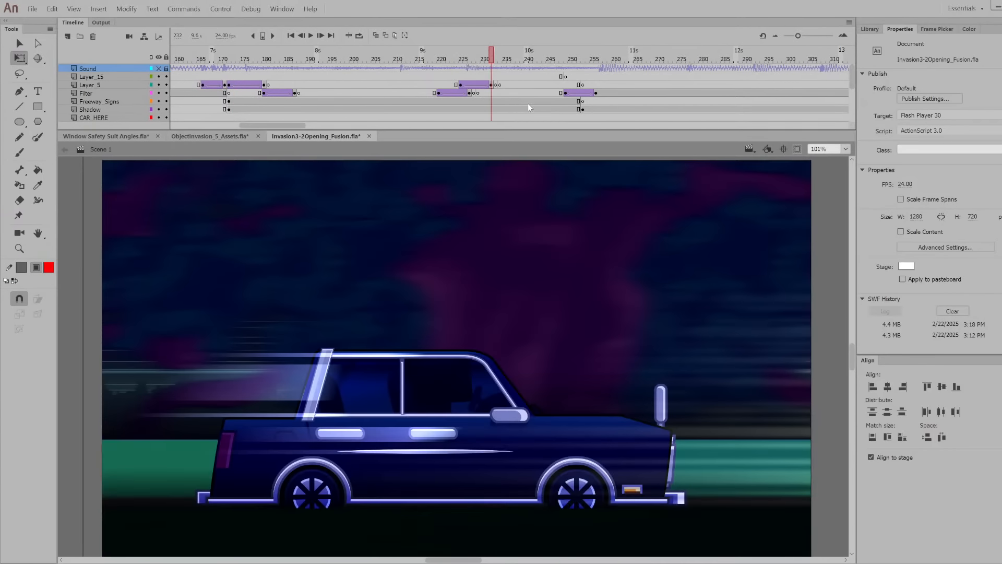
Step through the tunnel-entry transition to frame 255 and back to the pillar wipe at frame 253
key("period")
key("period")
key("period")
key("period")
key("period")
key("period")
key("period")
key("period")
key("period")
key("period")
key("period")
key("period")
key("period")
key("period")
key("period")
key("period")
key("period")
key("period")
key("period")
key("period")
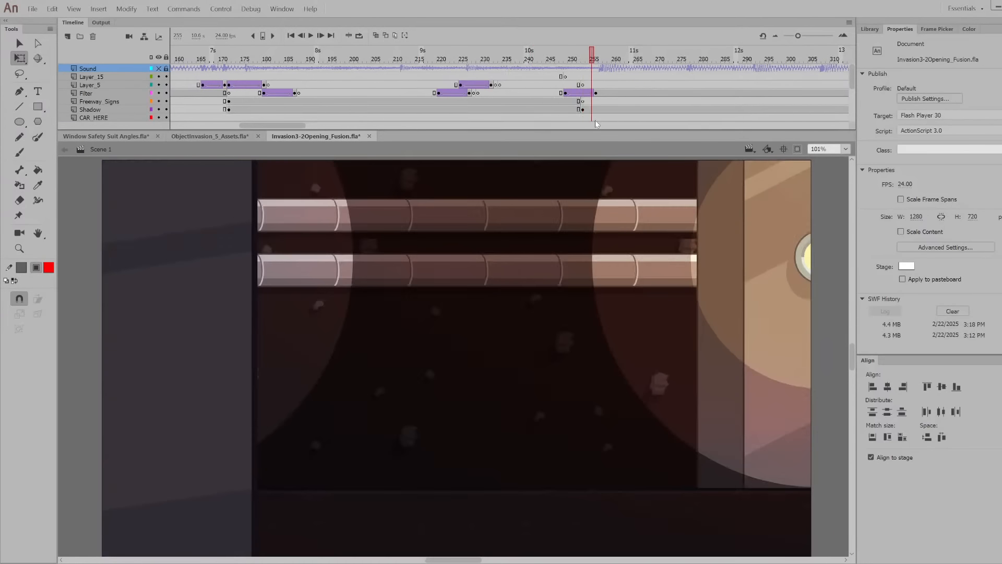
key("comma")
key("comma")
key("comma")
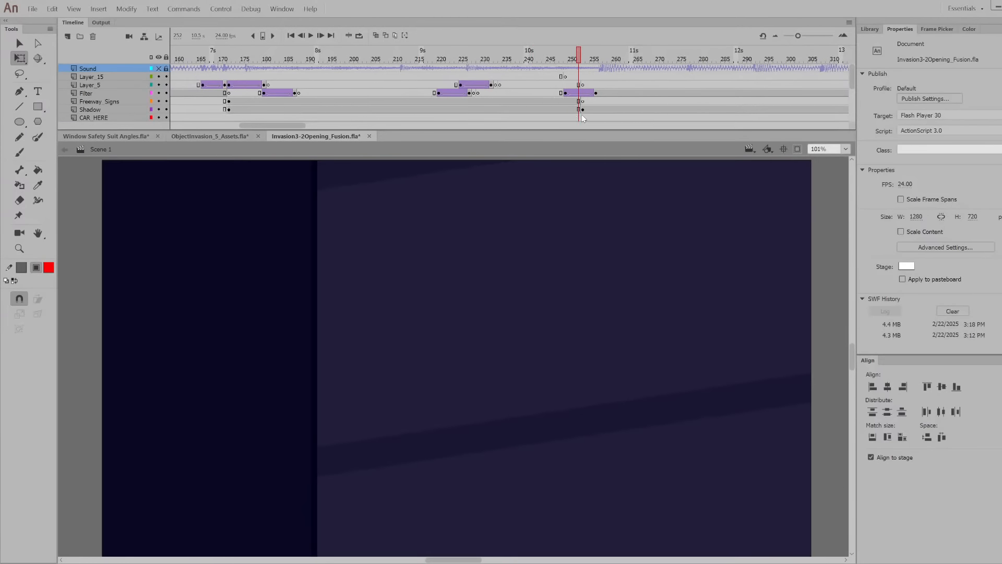
key("period")
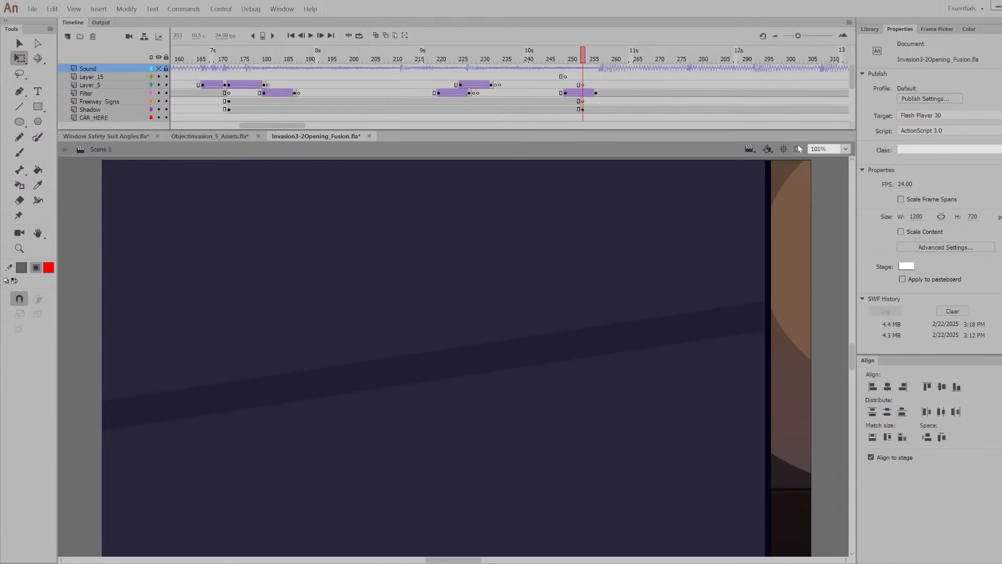
Examine the full off-stage layout of the tunnel transition at frame 253 and play the sequence from frame 245 to 341
scroll(543, 336, "down", 6)
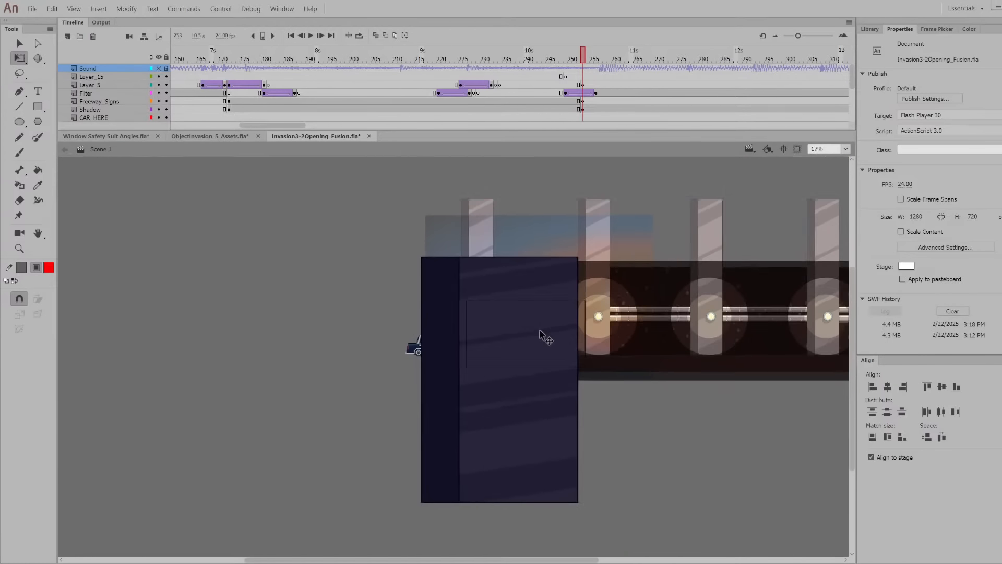
scroll(566, 359, "up", 1)
scroll(621, 243, "down", 2)
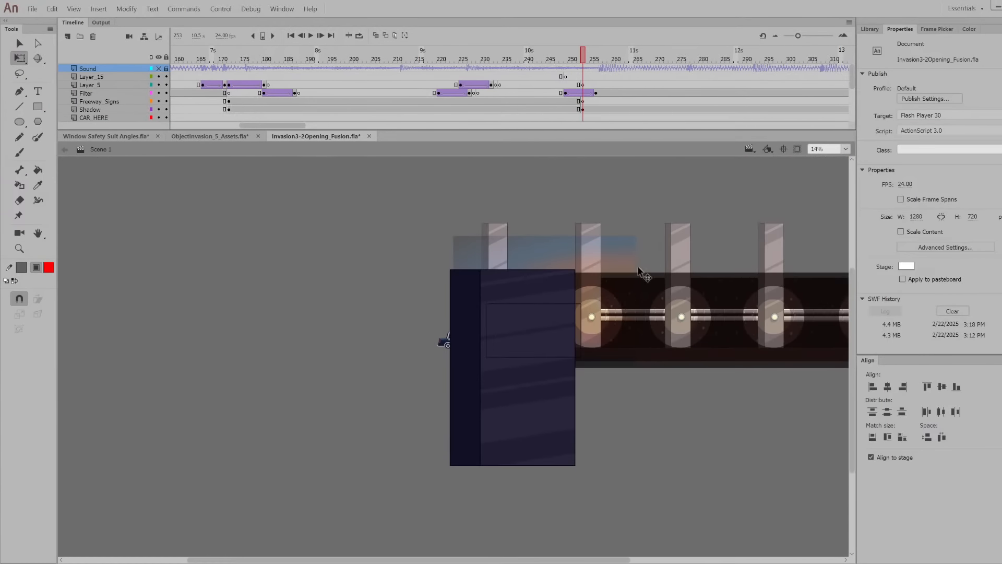
scroll(638, 267, "up", 1)
left_click_drag(584, 60, 548, 61)
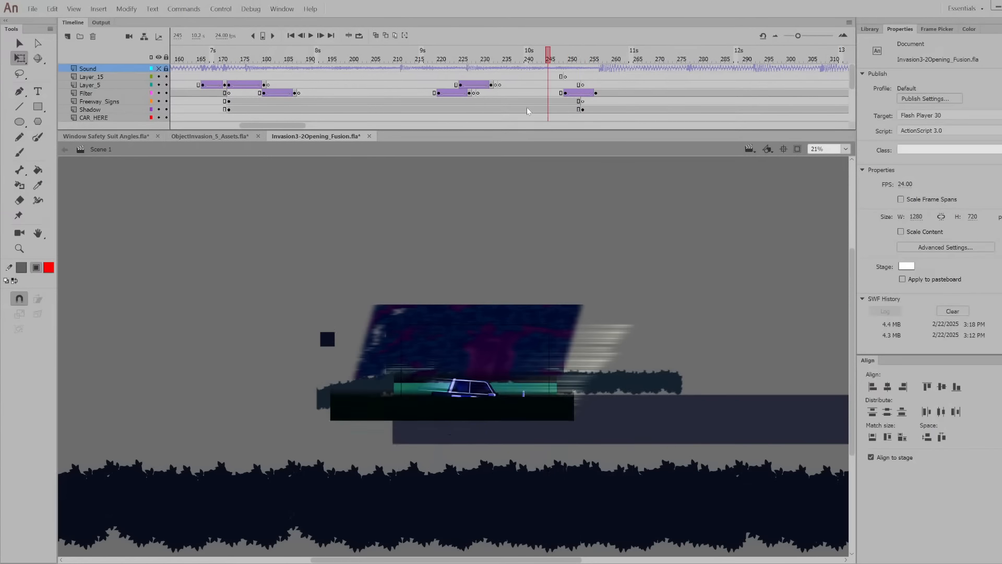
key("Return")
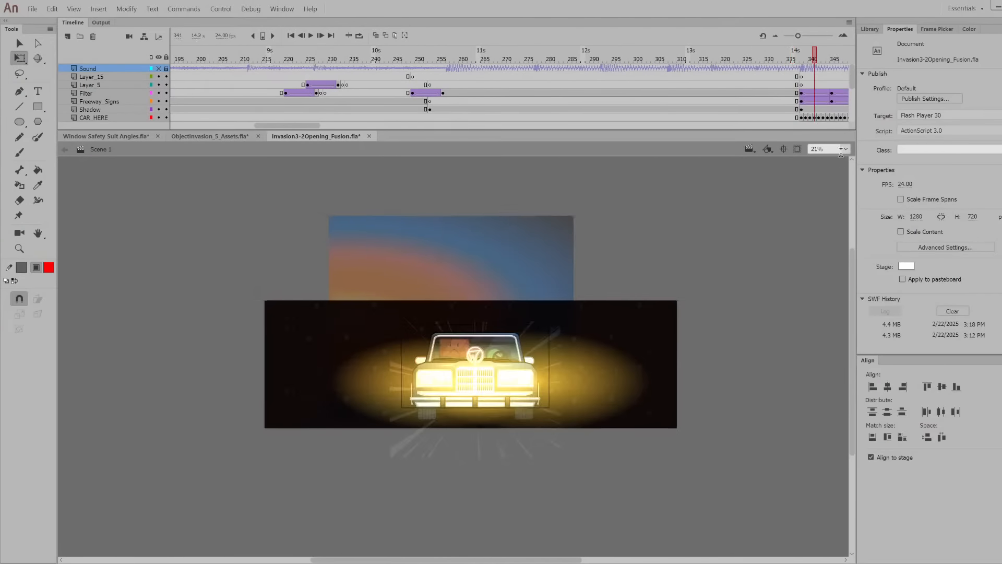
Play the car's front-view shot from frame 338 and examine the characters behind the windshield up close at frame 404
left_click(846, 149)
left_click(846, 159)
left_click_drag(793, 58, 802, 62)
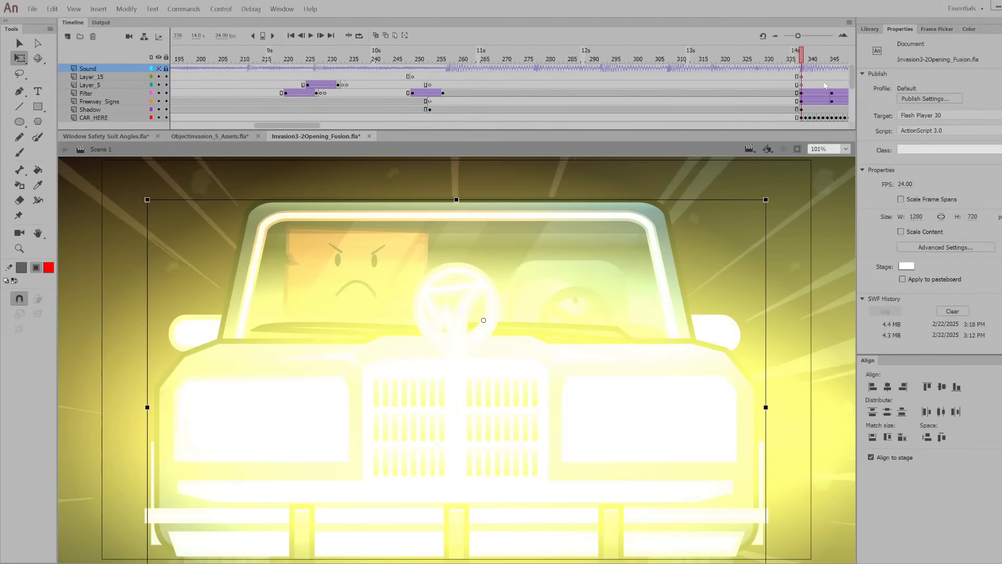
key("Return")
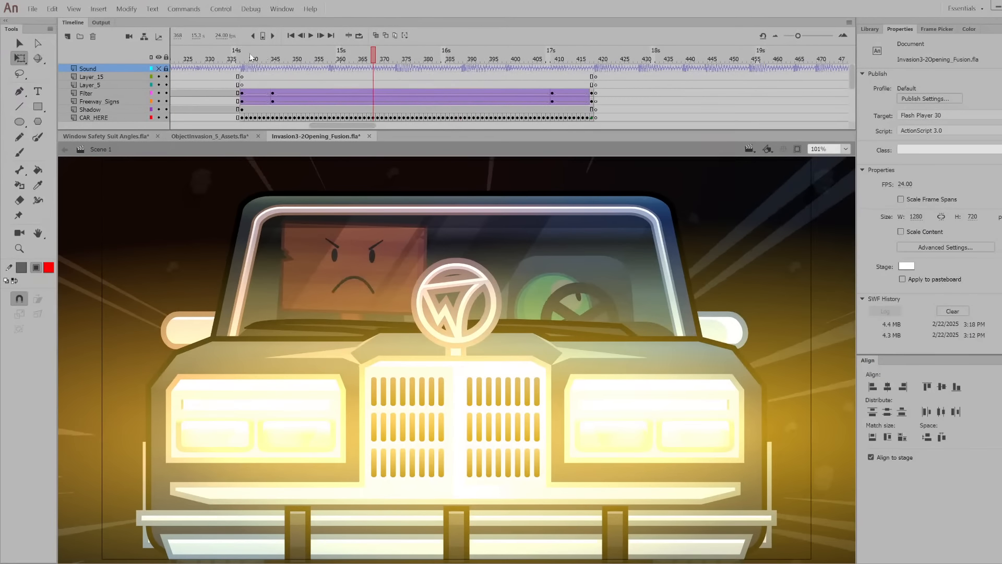
left_click(242, 58)
key("Return")
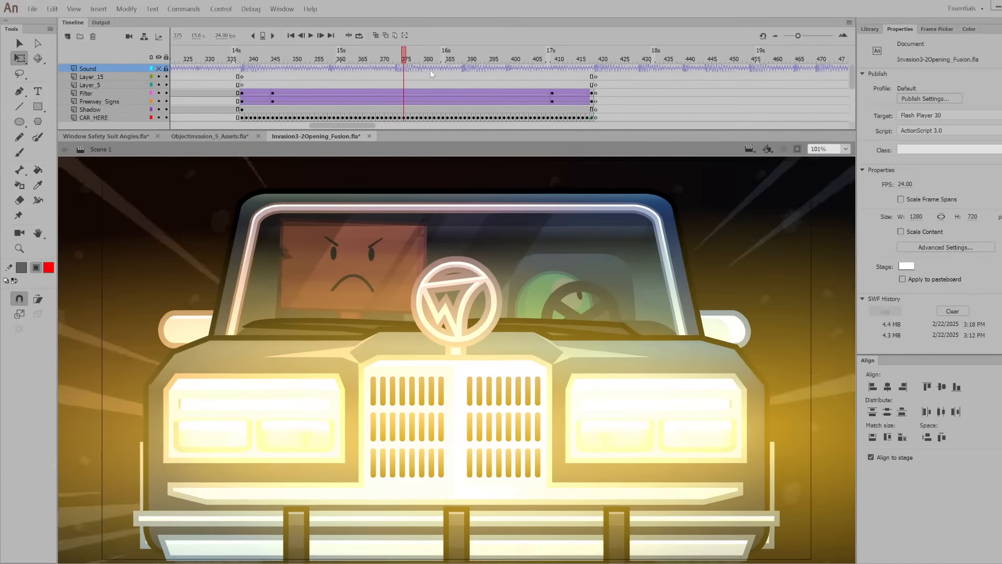
left_click_drag(505, 81, 532, 146)
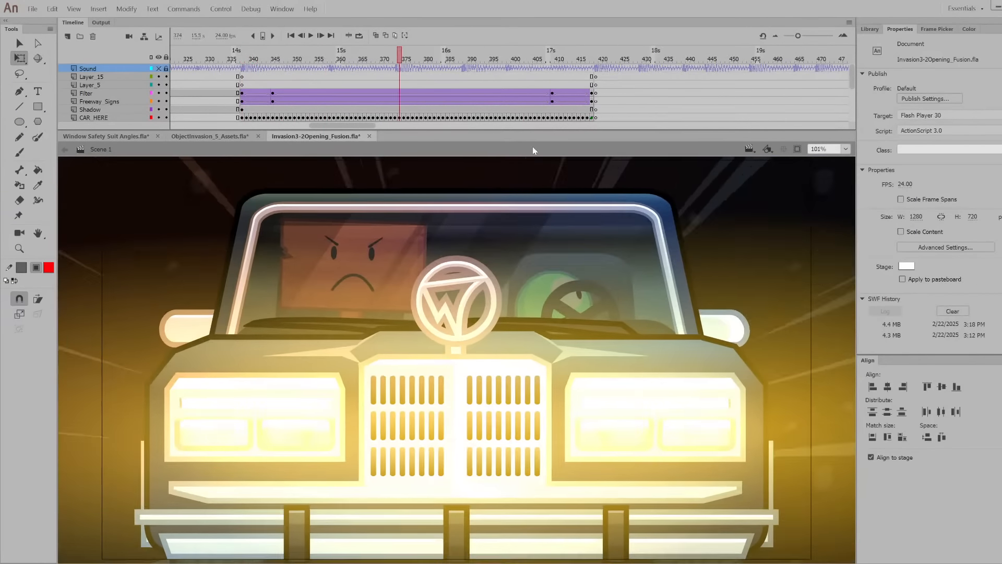
scroll(449, 277, "up", 5)
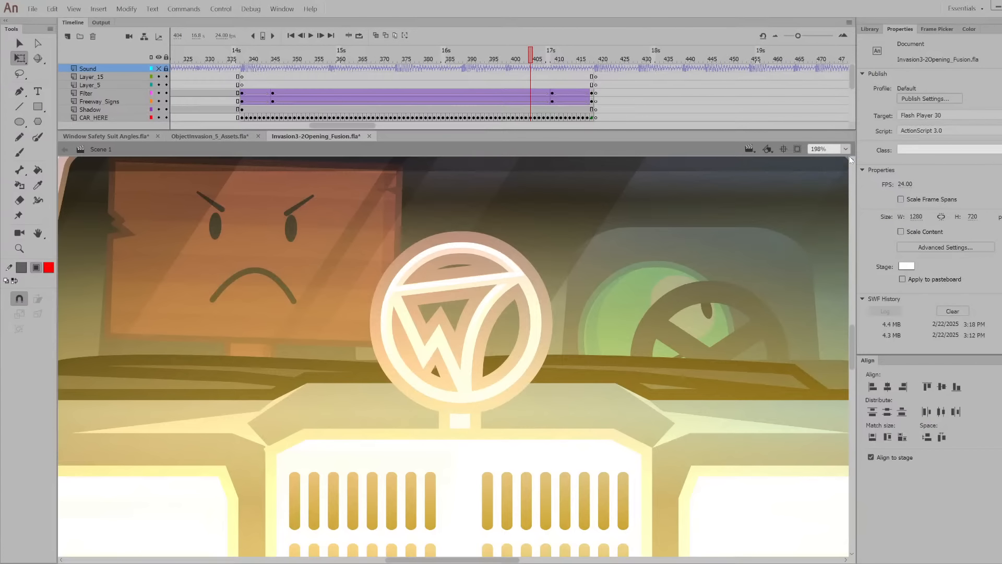
left_click(841, 170)
Scrub the opening from frame 404 through the underground room with boxes and screens to frame 831
left_click_drag(531, 55, 955, 118)
left_click_drag(245, 61, 581, 42)
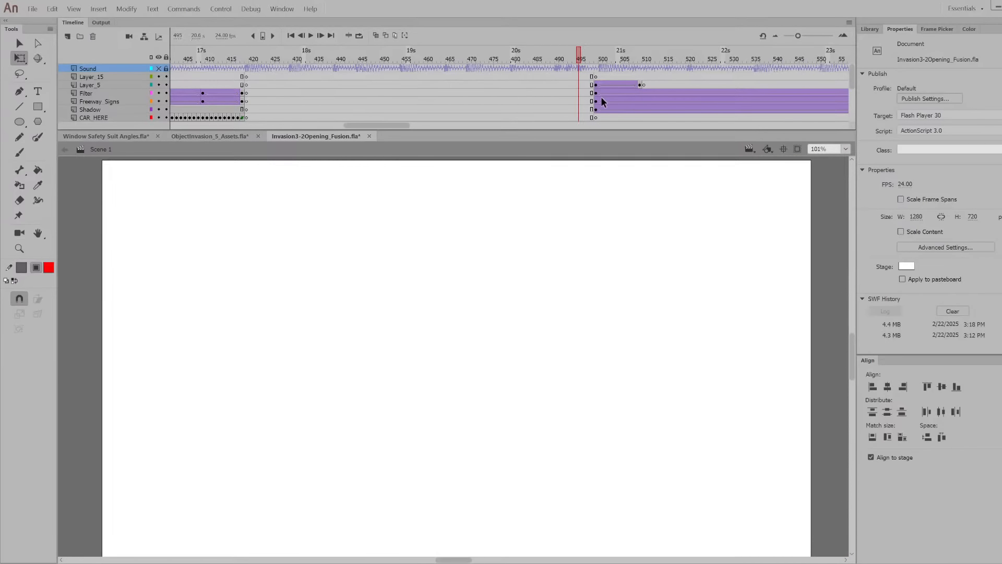
left_click_drag(596, 61, 939, 78)
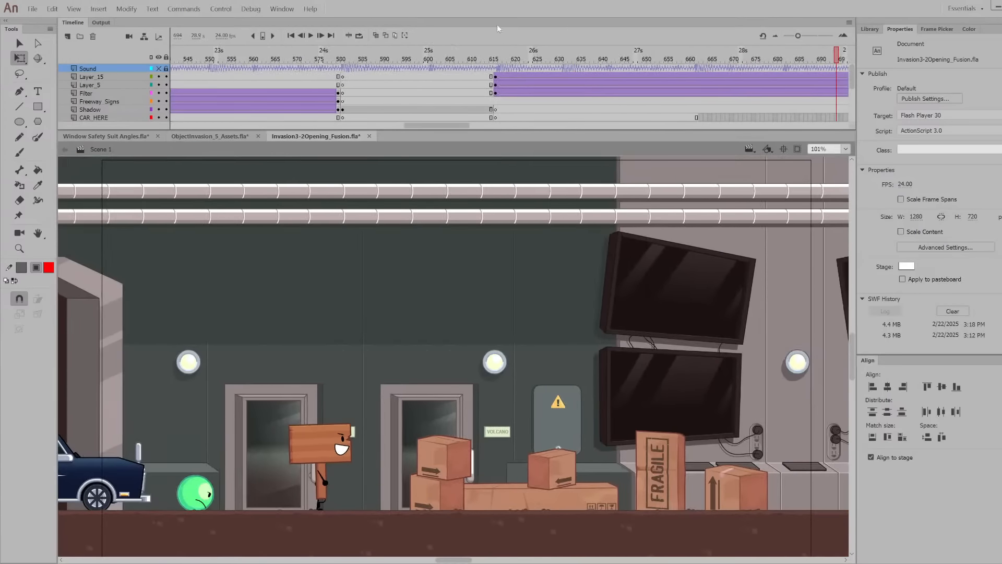
left_click_drag(482, 54, 670, 149)
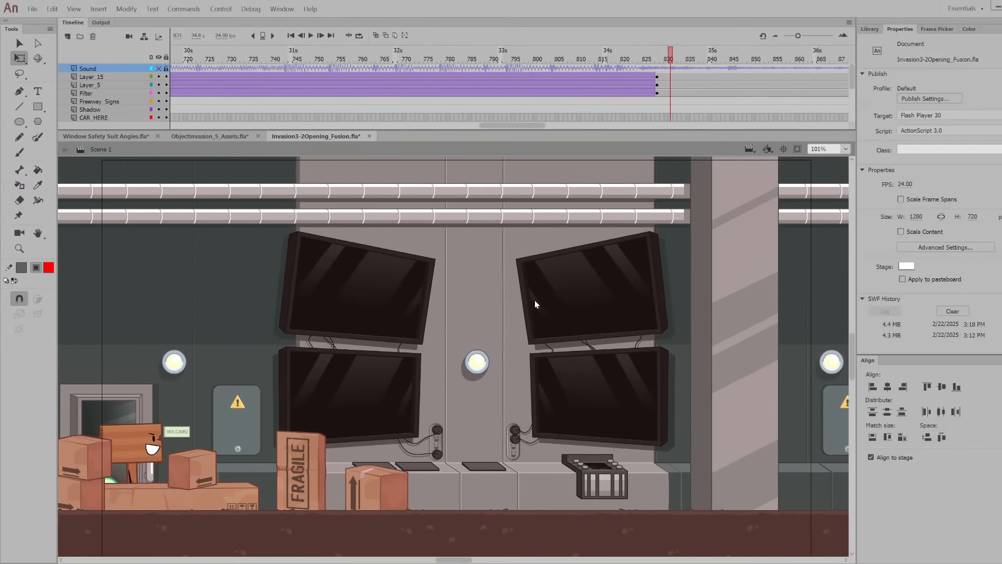
Close the opening file and scrub Invasion3-7_Fusion.fla from its start through the underground room scene to frame 150
key("ctrl+w")
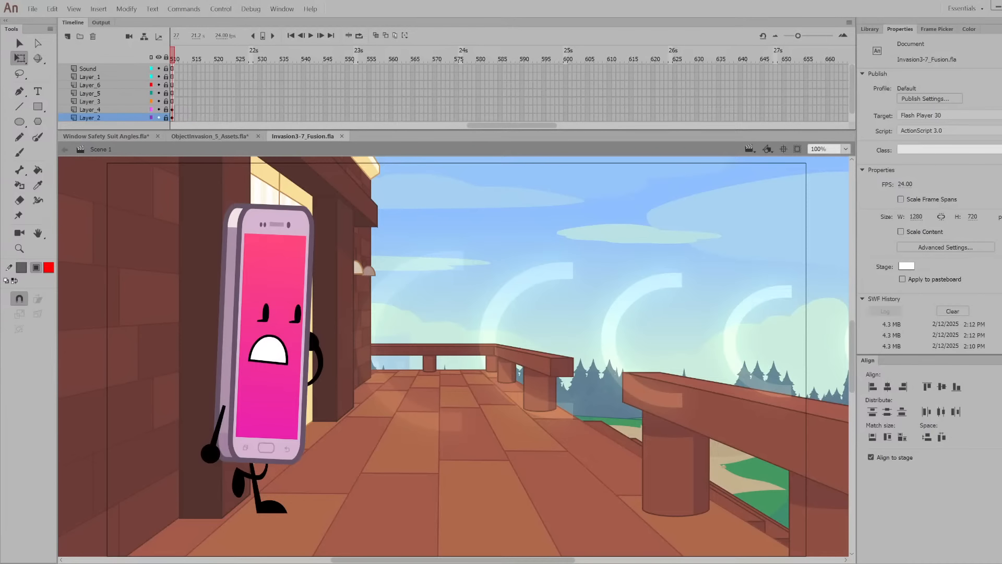
left_click_drag(513, 125, 218, 125)
left_click_drag(188, 59, 780, 172)
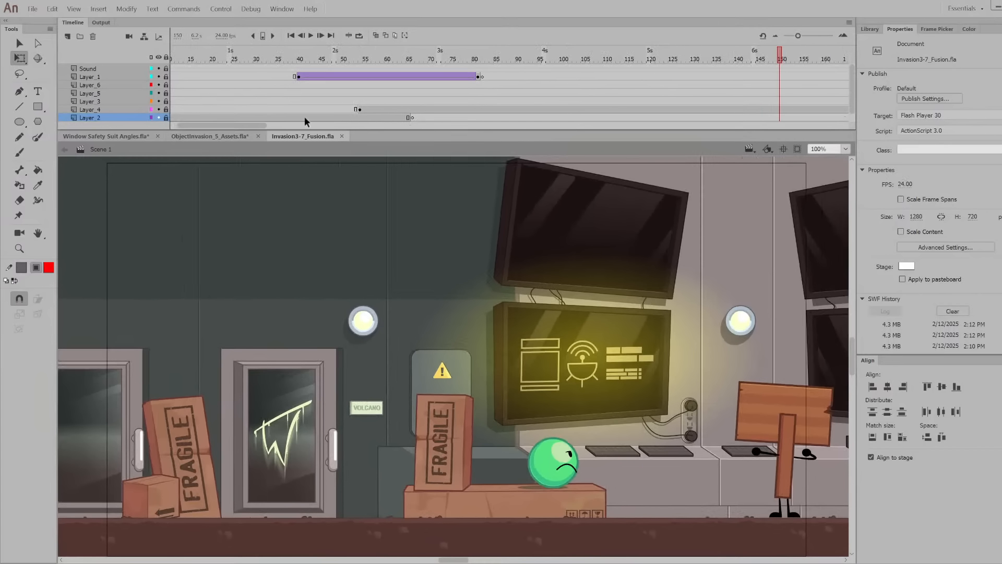
Scrub the following part of Invasion3-7_Fusion.fla through the antenna tower shot to frame 303
left_click_drag(247, 124, 339, 99)
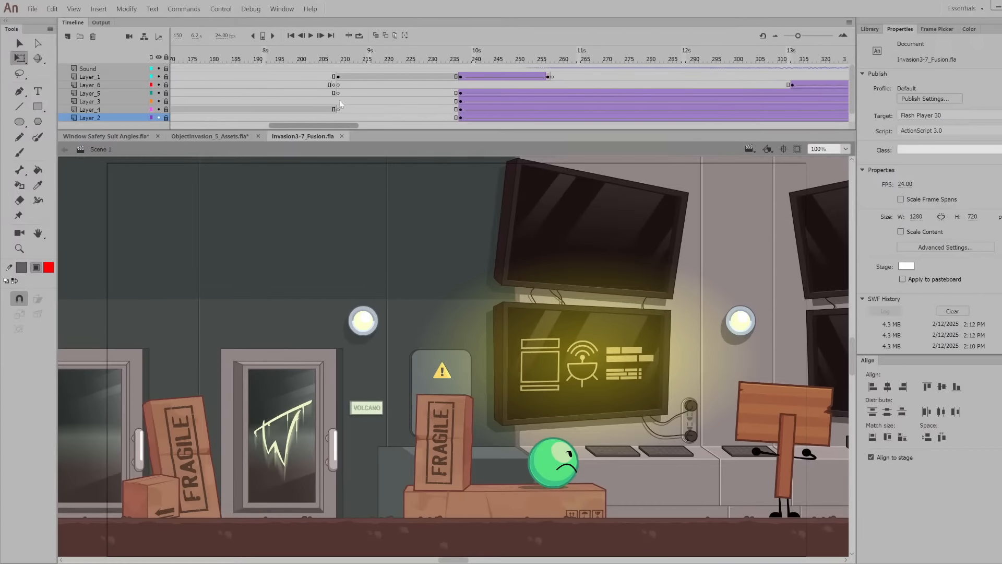
left_click(344, 59)
left_click_drag(301, 62, 904, 192)
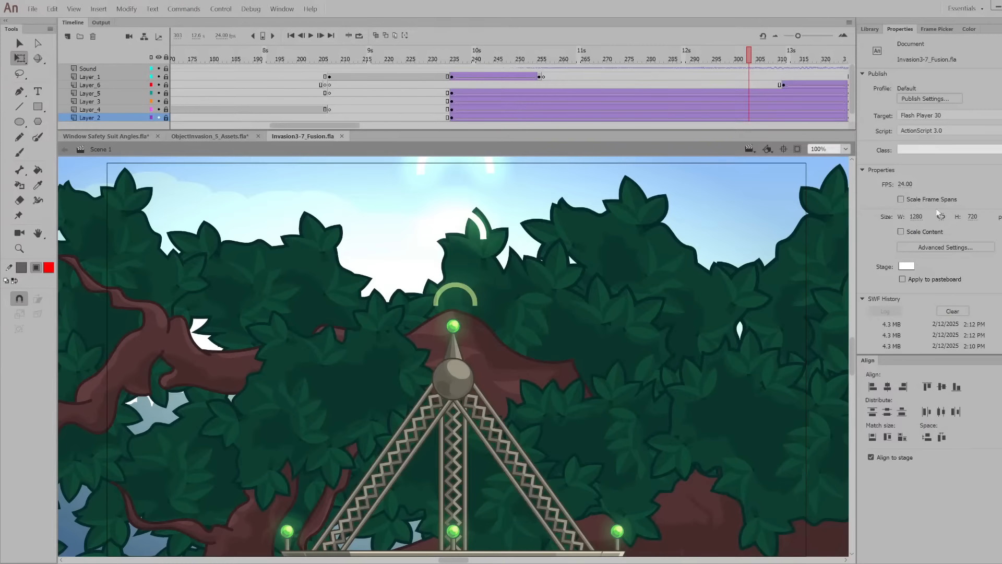
Examine the dissolve from the antenna tower to the large tree between frames 313 and 333
left_click_drag(341, 126, 409, 124)
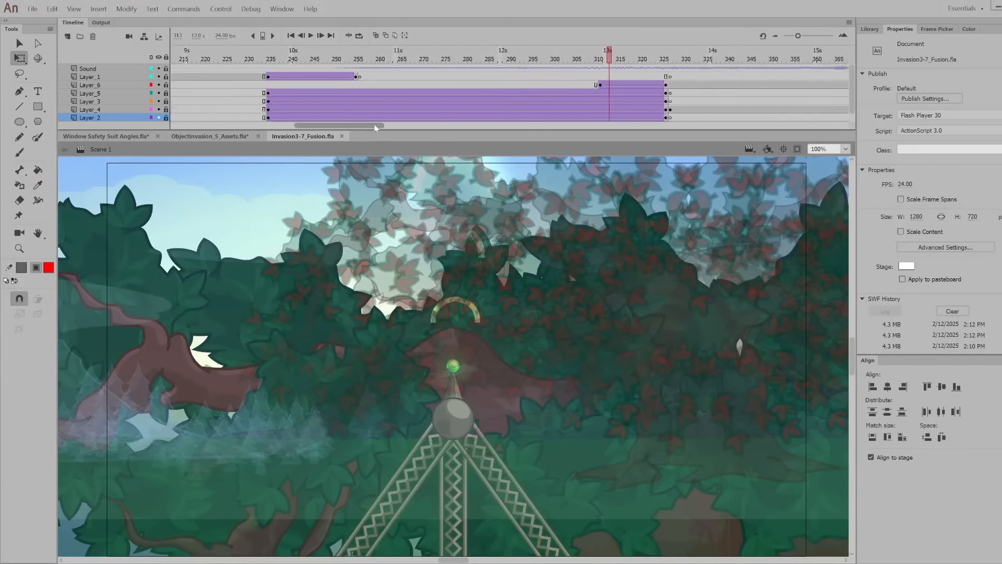
left_click(326, 50)
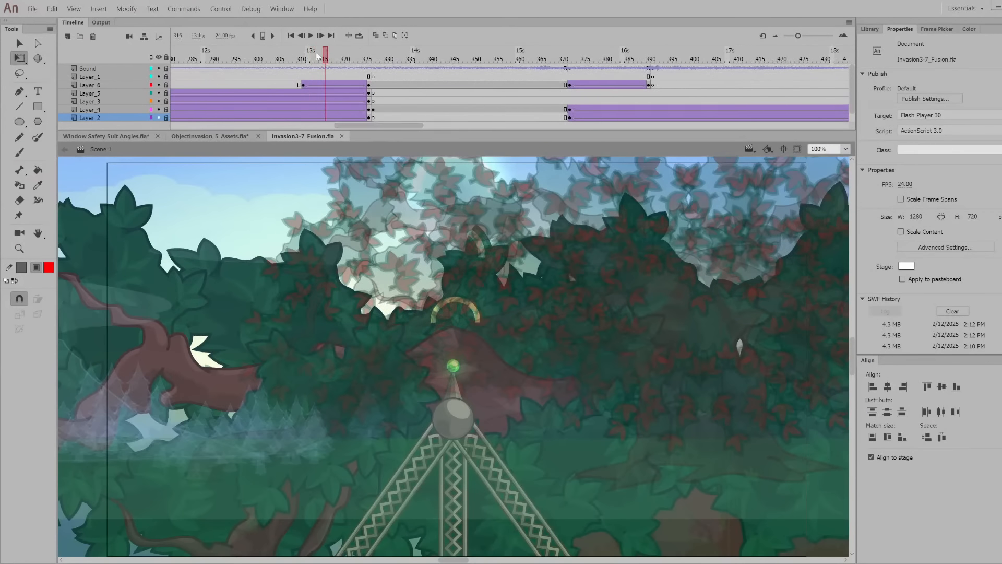
left_click(351, 58)
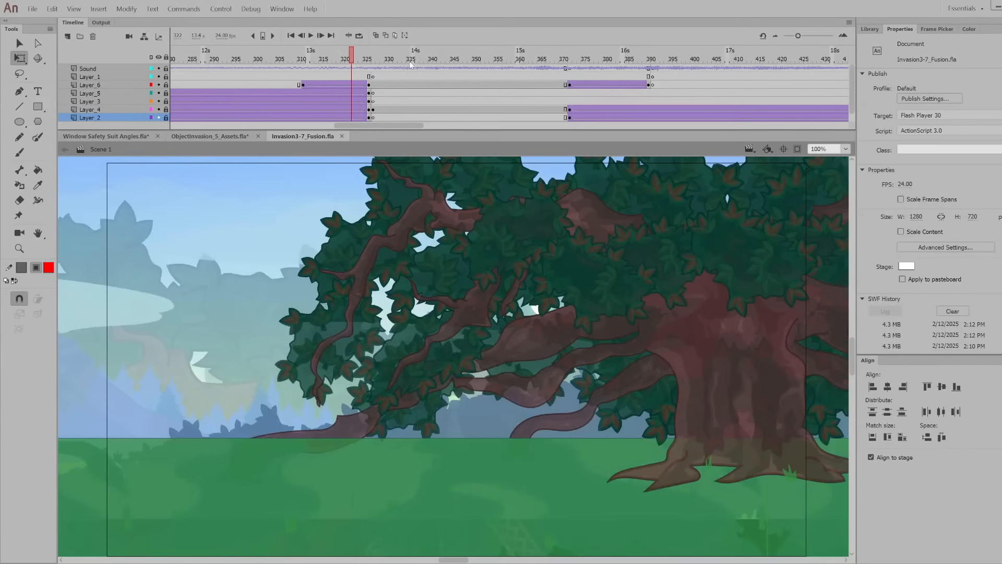
left_click(399, 58)
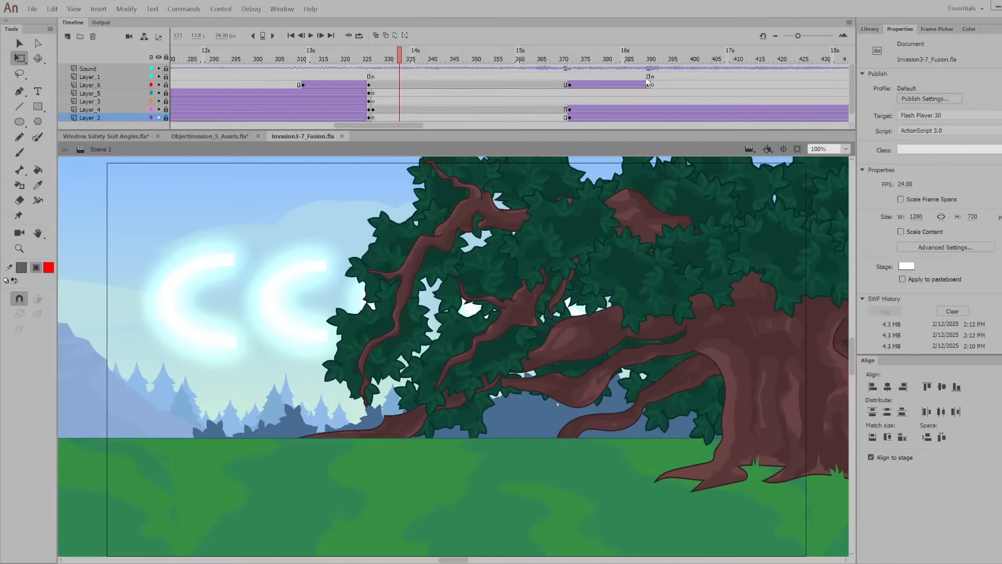
Play the sequence from the tree through the phone character's balcony shot to frame 505, and close the file
key("Return")
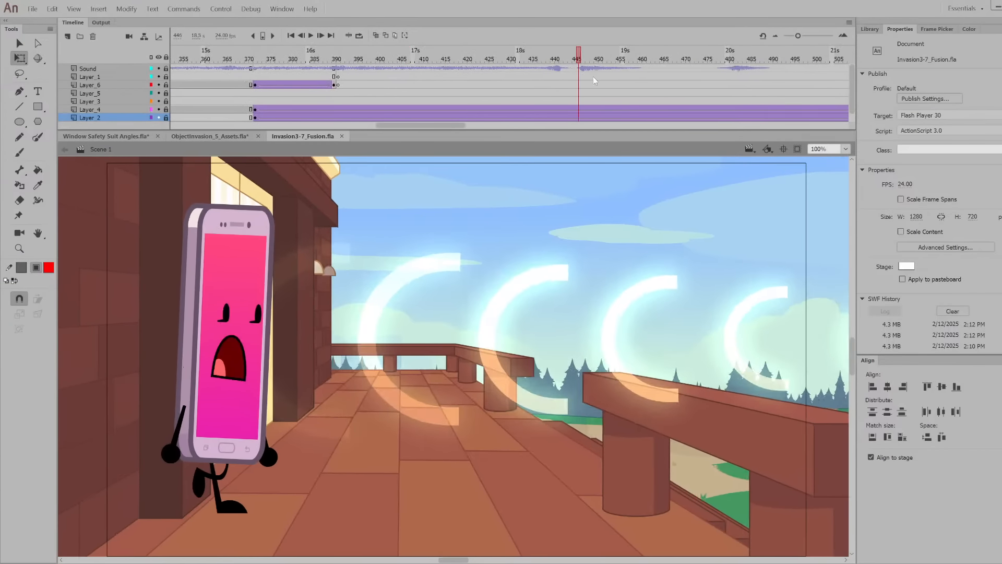
key("Return")
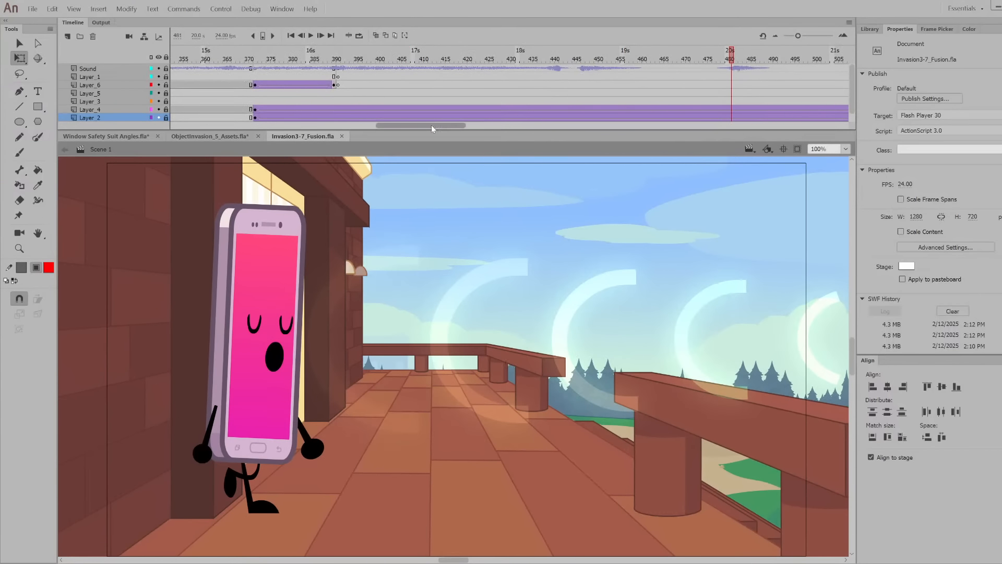
left_click_drag(432, 125, 479, 126)
key("Return")
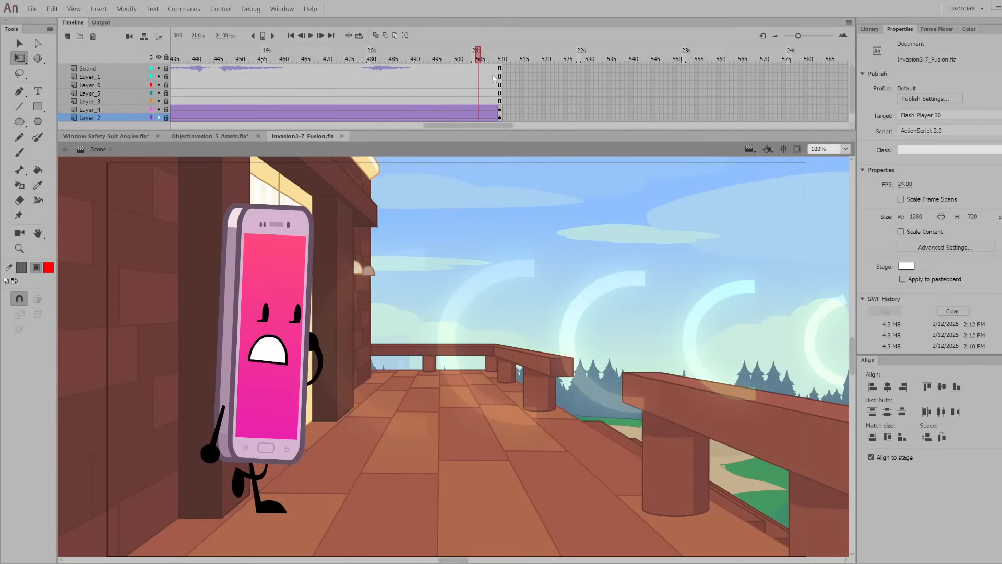
left_click(343, 137)
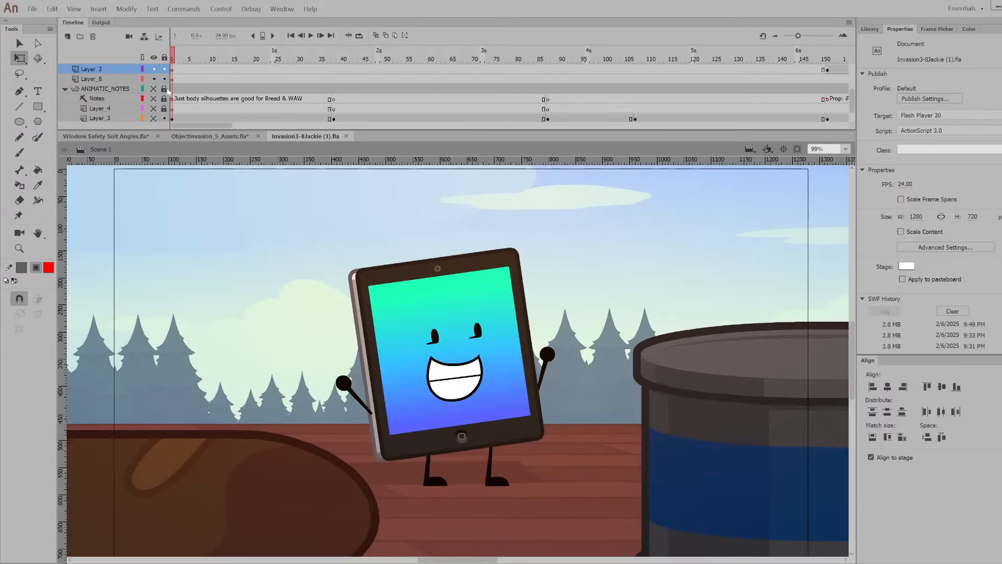
Scrub the Invasion3-8 file from its start past frame 147 and show the tablet's vote board at frame 243
left_click_drag(181, 54, 860, 129)
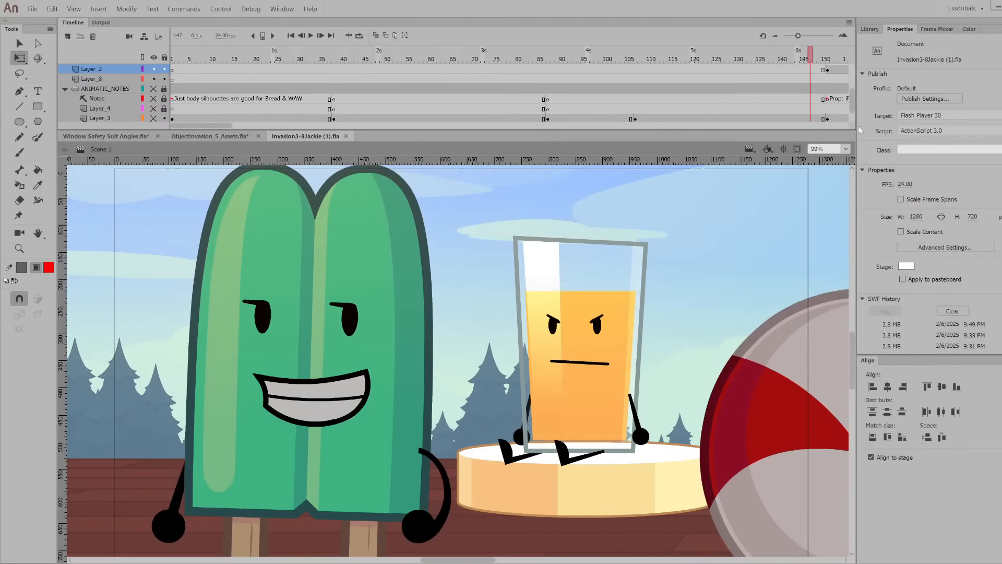
left_click_drag(942, 148, 979, 160)
left_click(662, 59)
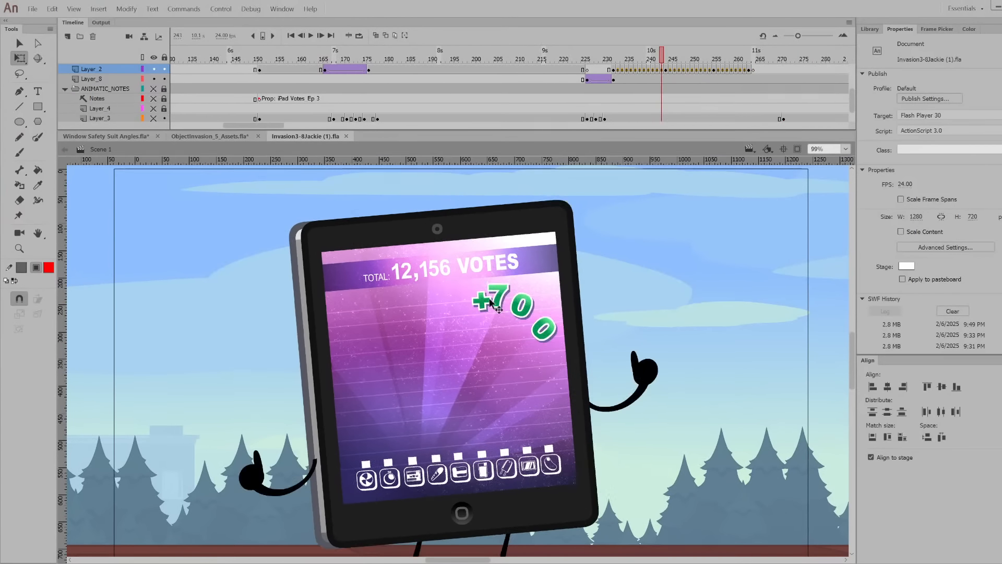
Open the tablet's symbol, inspect its nested iPad_EP2VOTES graphic, and return to Scene 1
double_click(522, 296)
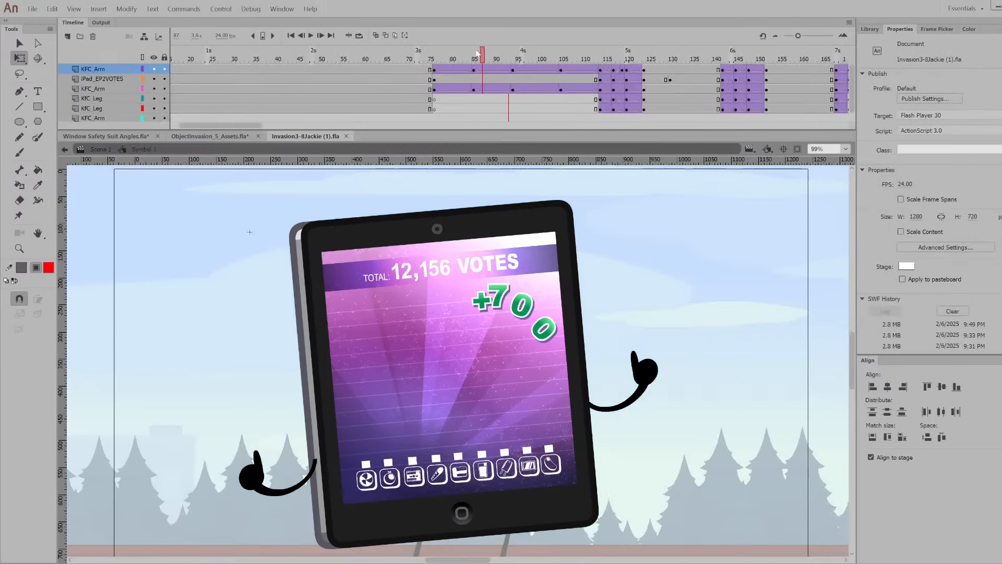
left_click(438, 70)
double_click(521, 292)
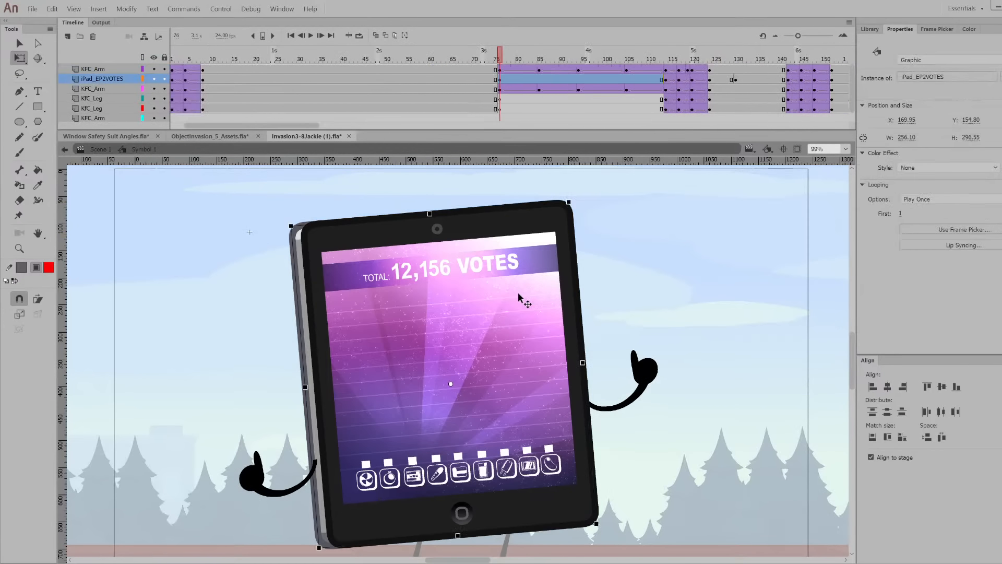
left_click_drag(236, 89, 108, 157)
left_click(102, 150)
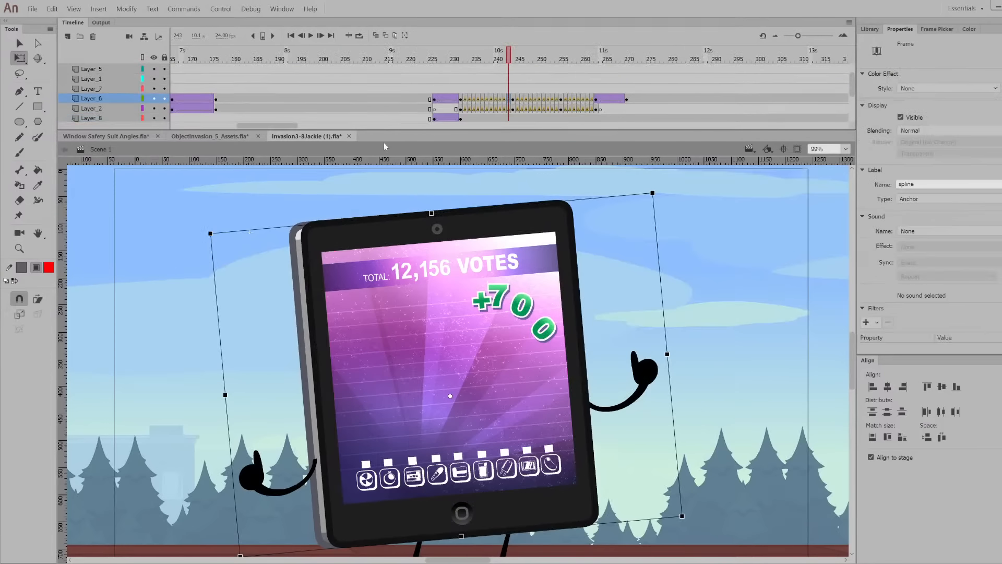
Scrub the vote board shot from frame 243 past frame 291 to the coffee voucher reveal at frame 334
left_click_drag(271, 123, 287, 124)
left_click_drag(433, 61, 552, 104)
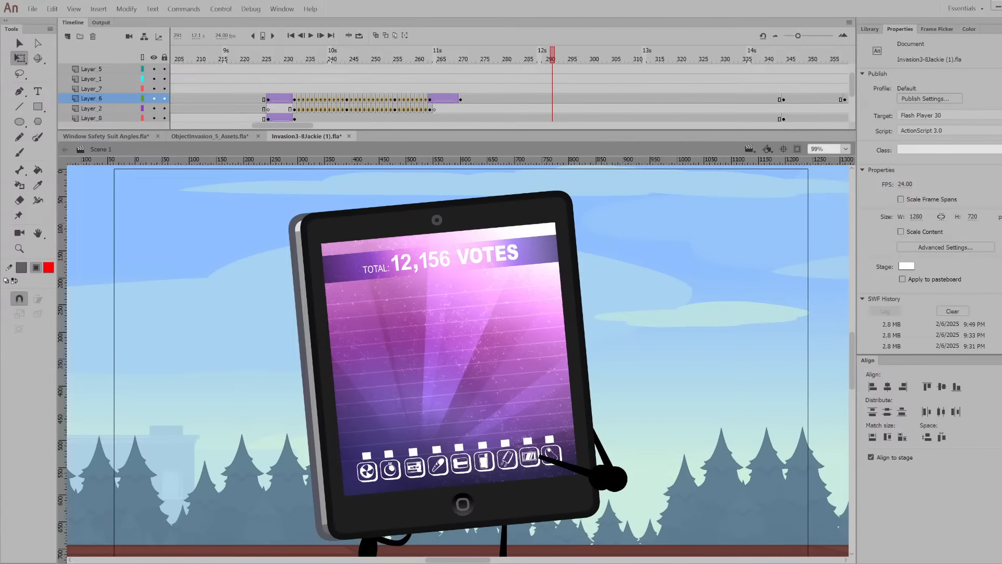
left_click_drag(604, 60, 739, 101)
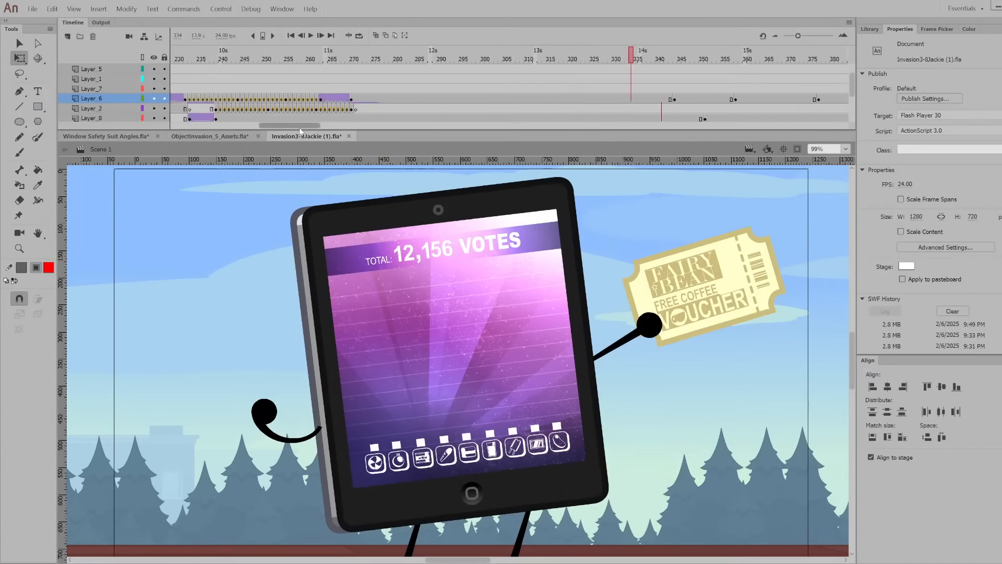
Scrub and play the tablet's coffee voucher scene from frame 334 onward to about frame 530
left_click_drag(296, 126, 338, 125)
left_click(238, 55)
left_click_drag(226, 61, 344, 116)
left_click_drag(381, 125, 570, 79)
left_click_drag(336, 125, 364, 121)
left_click(411, 61)
left_click_drag(433, 60, 539, 60)
key("Return")
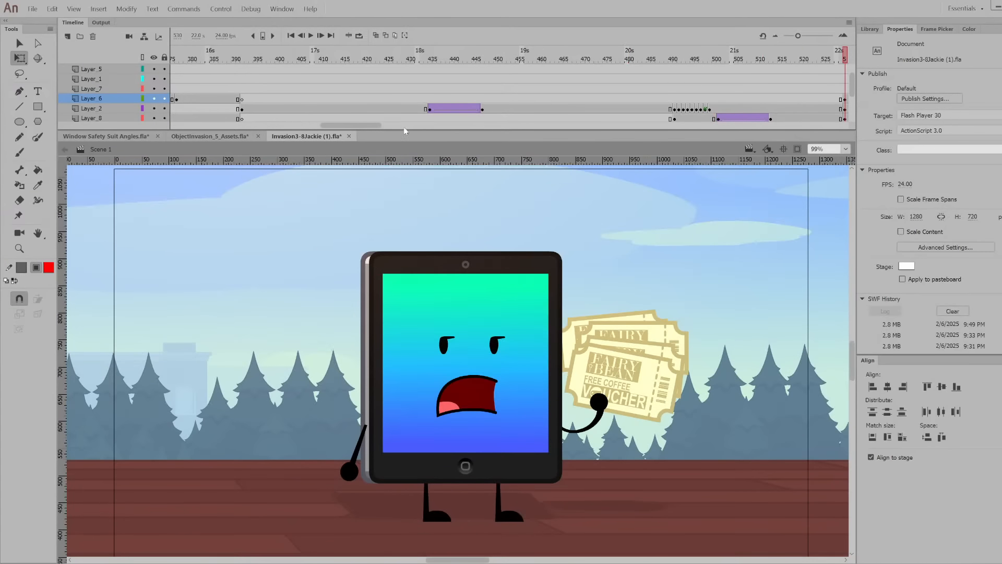
Review the tablet close-up at frame 619 and play the white flash transition from frame 628 into the orange character's shot
left_click_drag(336, 125, 418, 125)
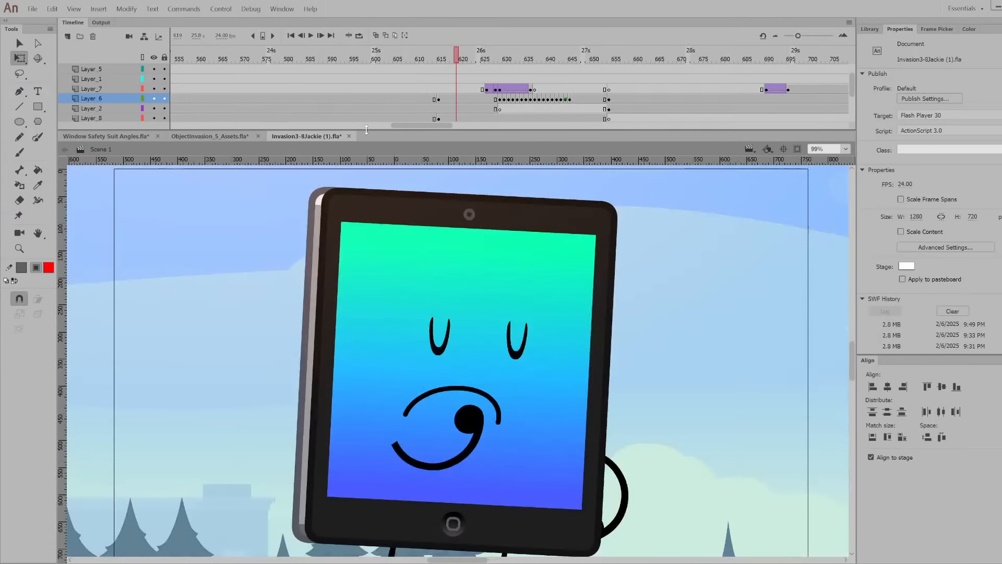
left_click(311, 59)
left_click(332, 71)
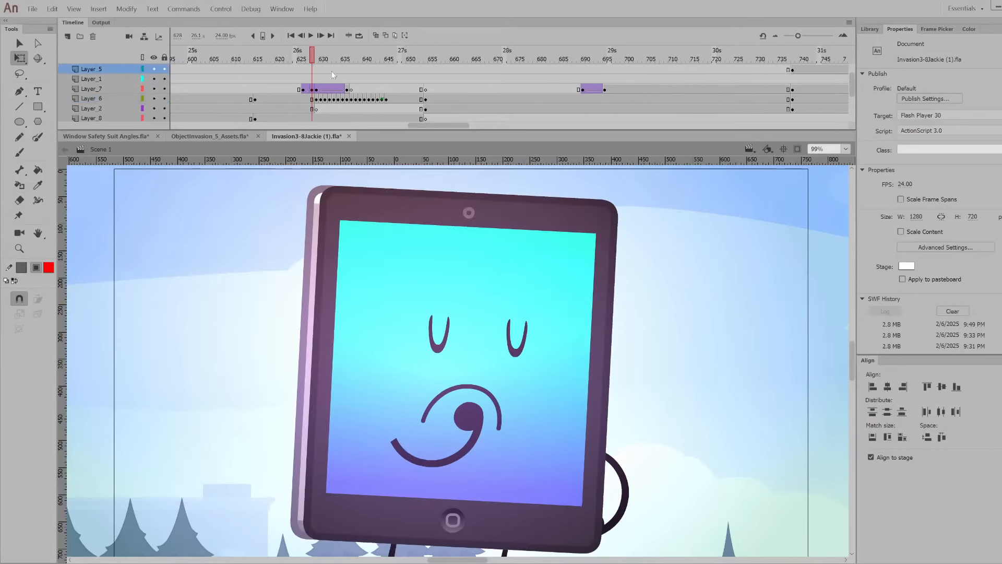
key("Return")
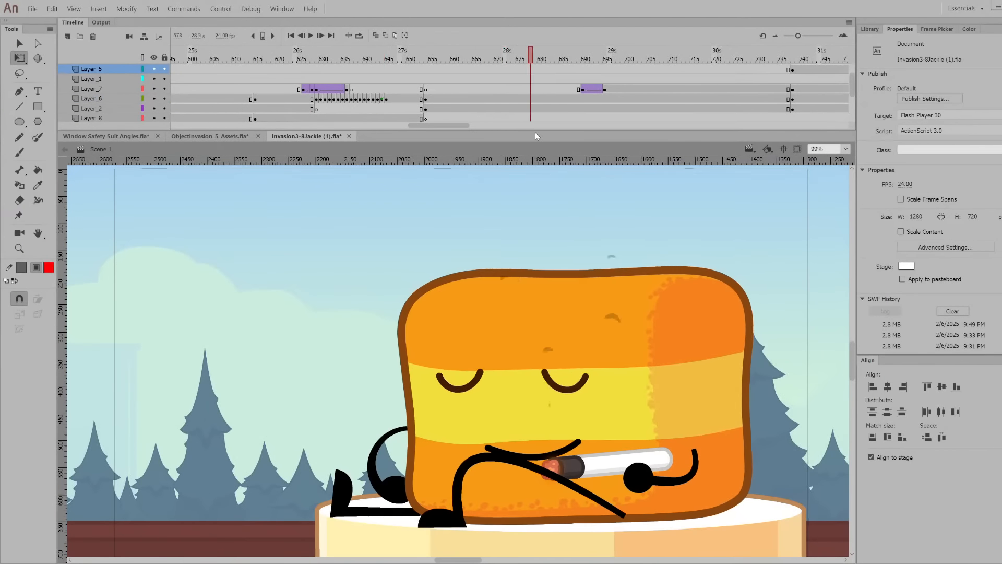
key("Return")
Open the orange character's rig symbol at frame 663, play its nested animation to frame 60, and return to the main scene
left_click(428, 60)
left_click_drag(428, 60, 465, 60)
left_click(527, 383)
double_click(578, 295)
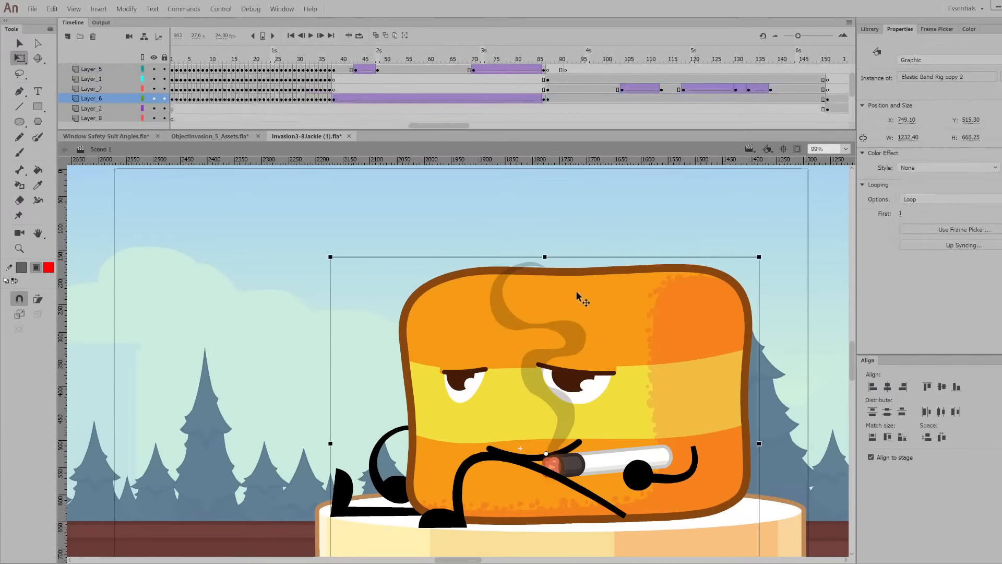
left_click(181, 59)
key("Return")
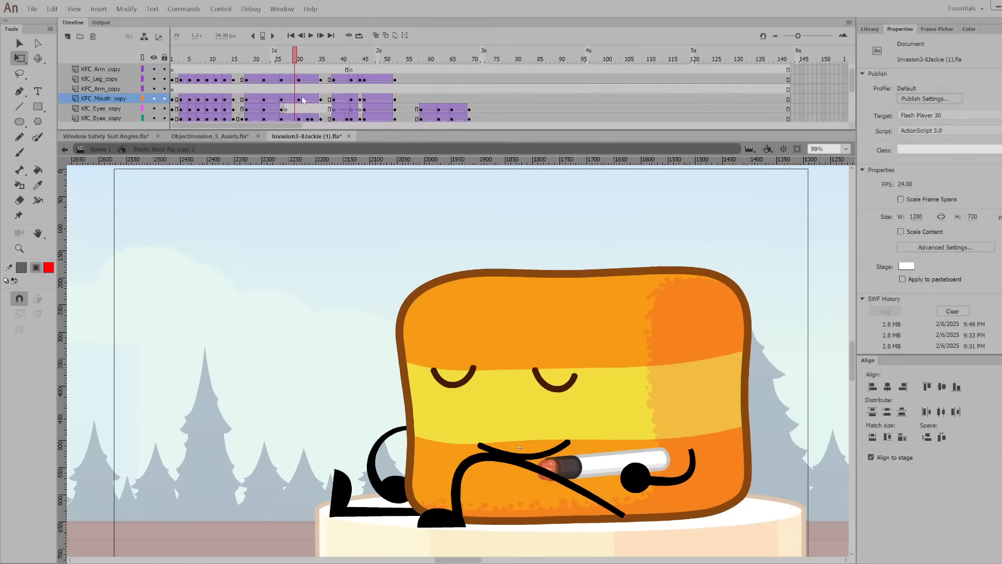
key("Return")
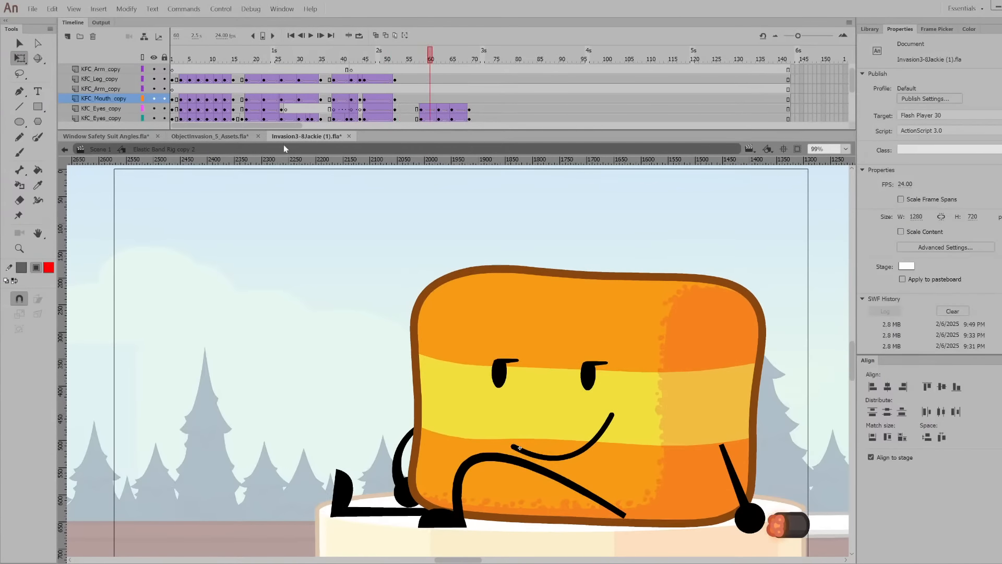
left_click(65, 149)
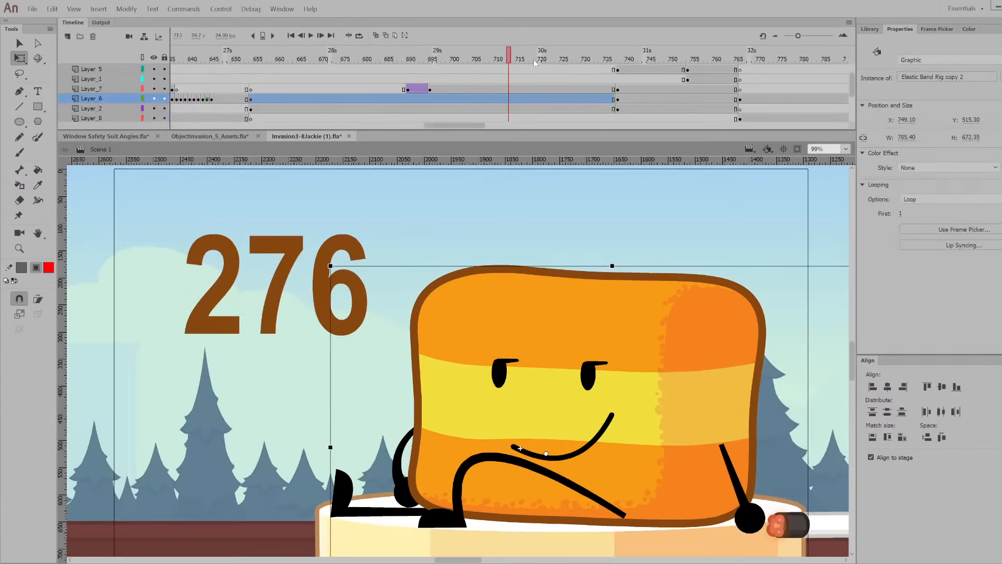
Scrub from frame 713 through the bean and peppermint shot to the timeline's end, and return to frame 1
left_click_drag(533, 60, 969, 151)
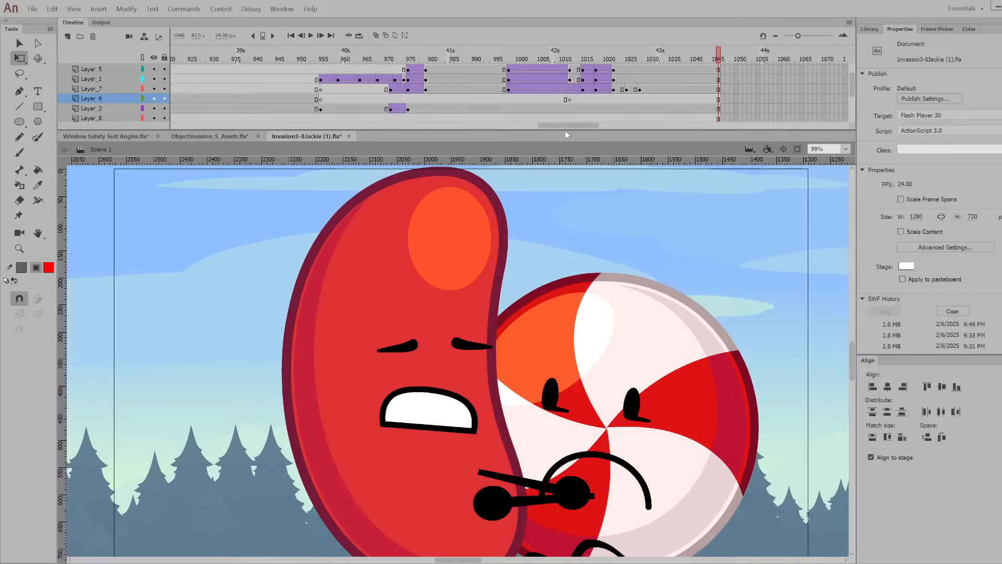
left_click(476, 59)
left_click_drag(564, 126, 148, 132)
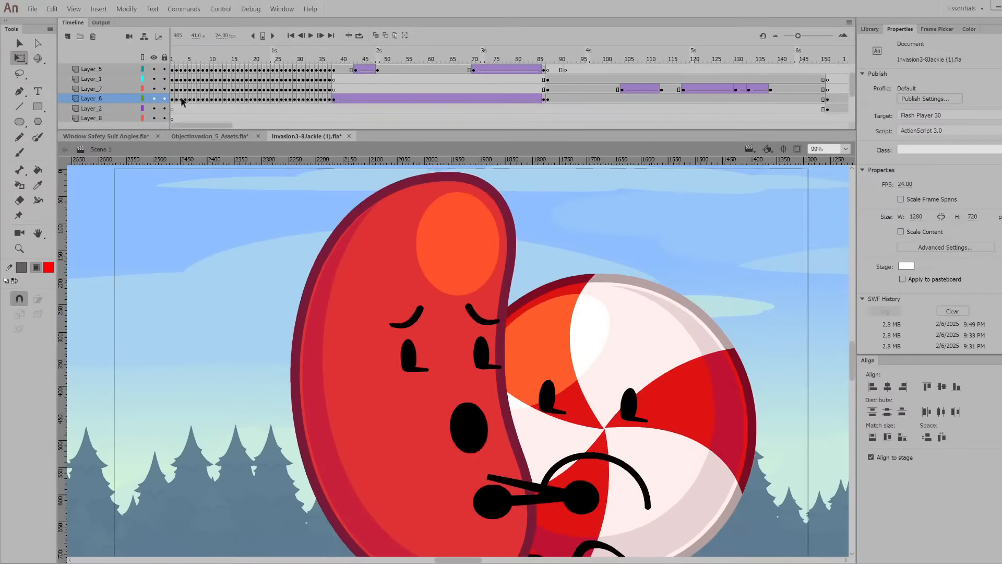
left_click_drag(201, 60, 140, 77)
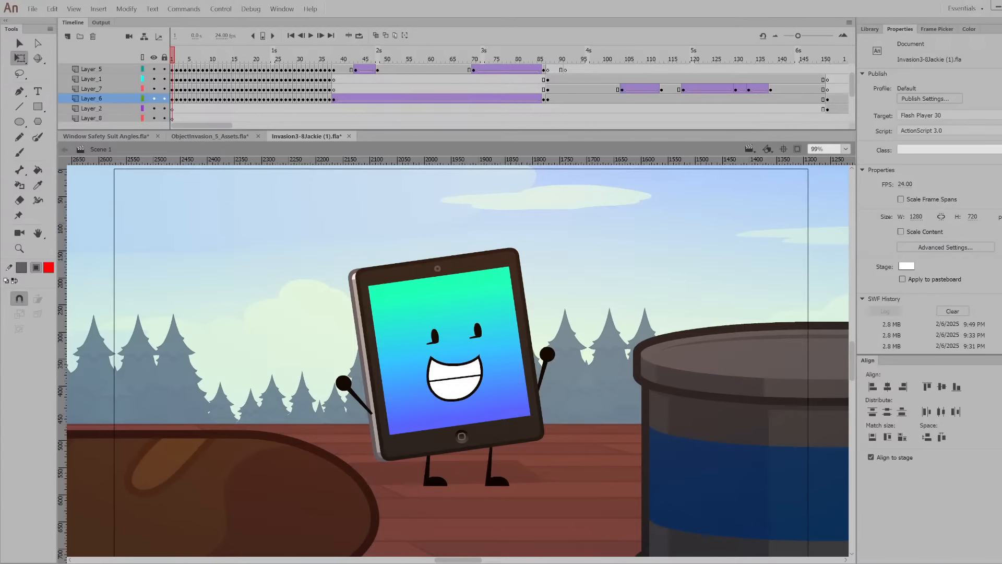
Bring up the Invasion3-9 file and scrub the tablet's growing vote bars through frame 83 to the next shot
key("ctrl+Tab")
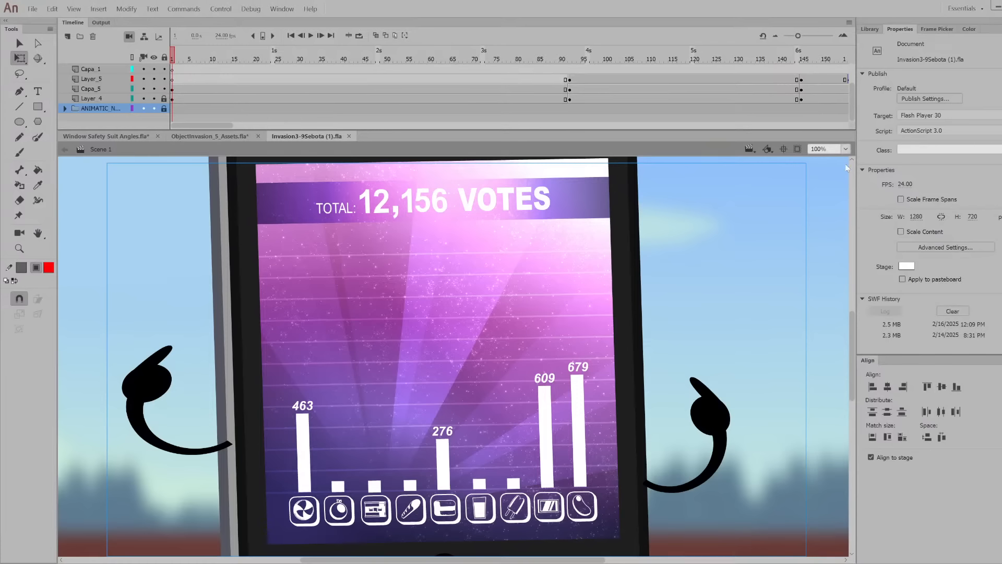
left_click_drag(270, 58, 392, 54)
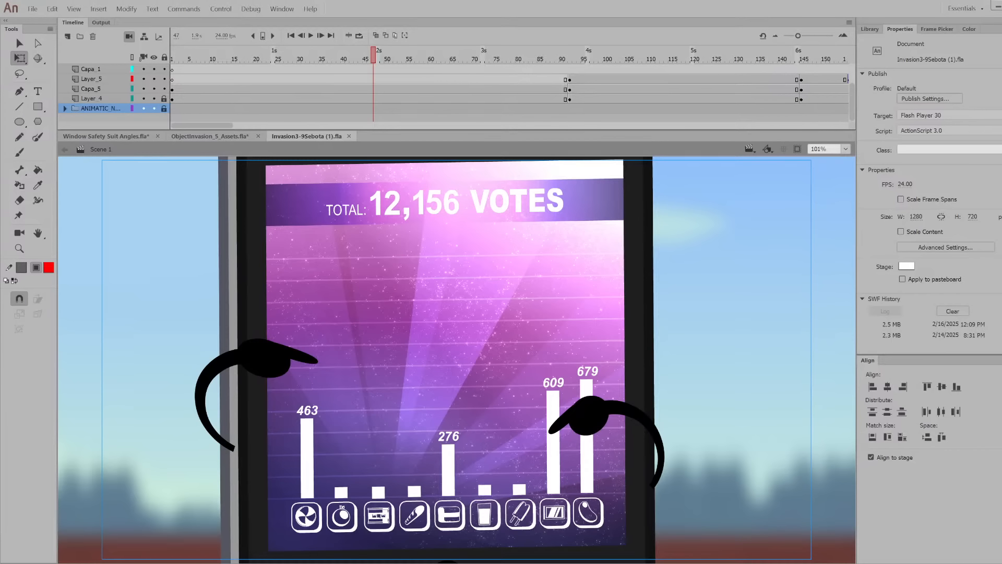
left_click_drag(373, 56, 504, 63)
left_click(532, 61)
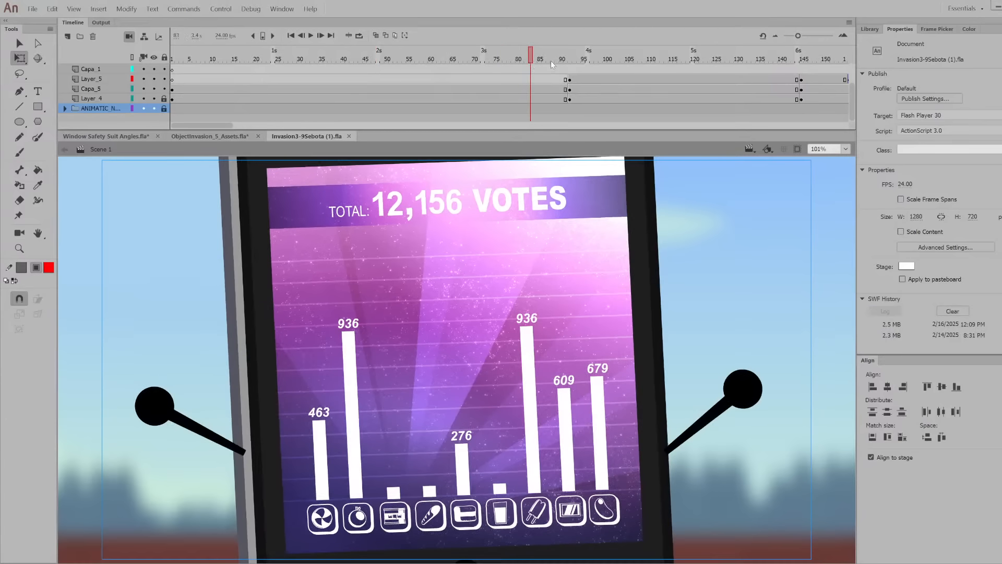
left_click(572, 59)
Scrub the popsicle and yellow fruit shot forward from its start and back to frame 95
left_click_drag(218, 126, 246, 121)
left_click(282, 59)
left_click(303, 57)
left_click_drag(304, 57, 388, 64)
left_click_drag(389, 67, 290, 67)
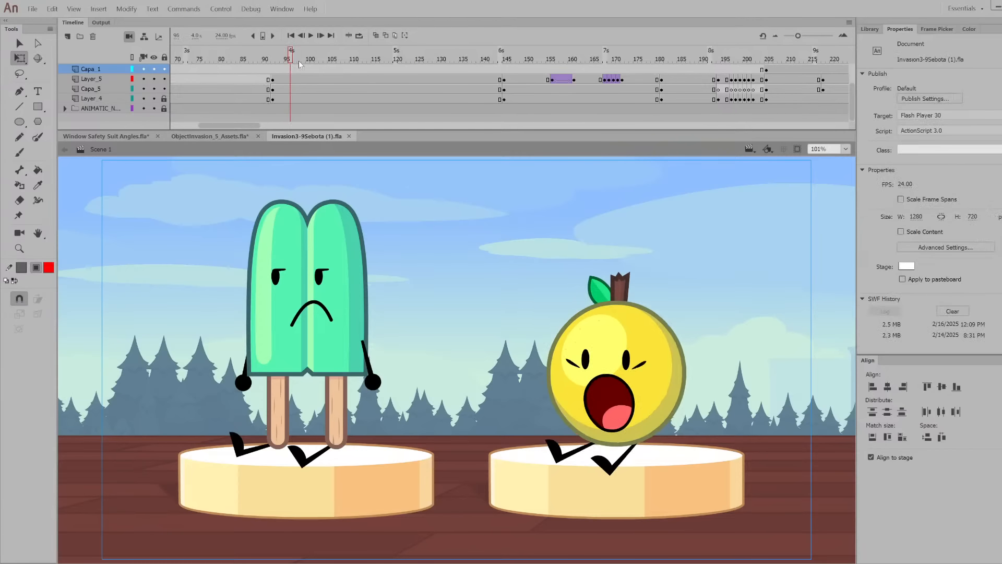
left_click(275, 60)
left_click(286, 60)
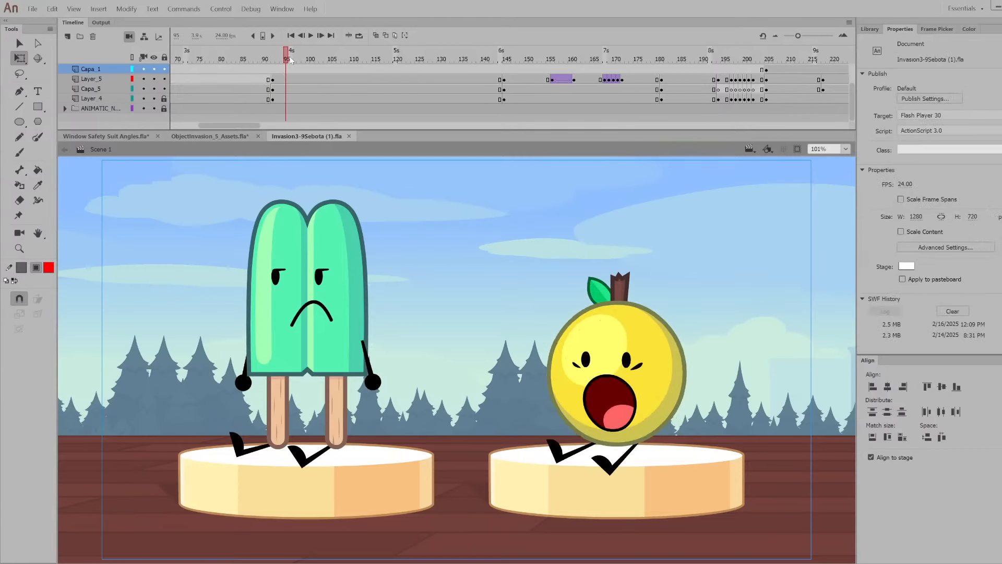
Scrub through the popsicle and yellow fruit shot, and play the timeline on to the full cast shot at frame 331
left_click_drag(294, 62, 530, 86)
left_click_drag(218, 125, 227, 126)
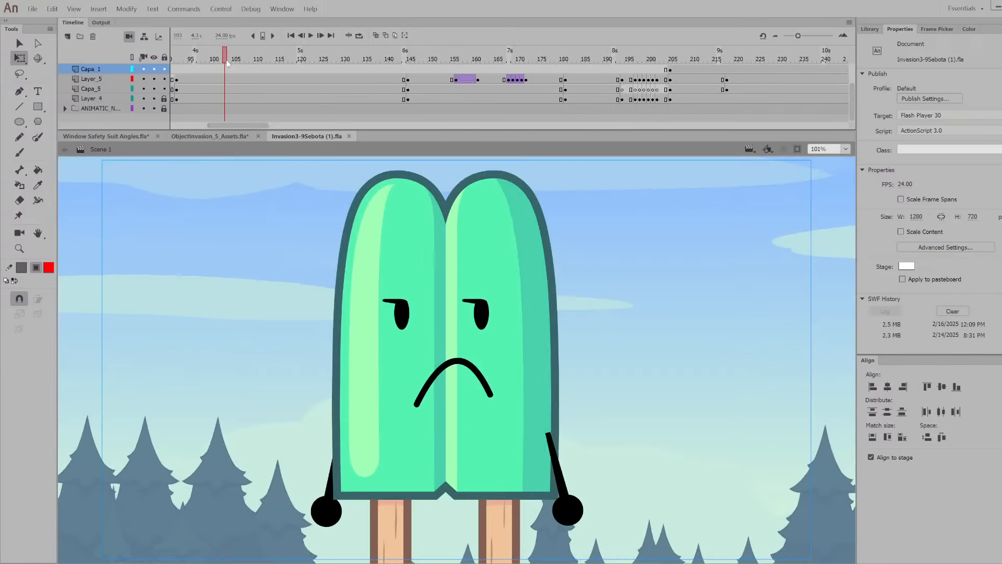
left_click(238, 59)
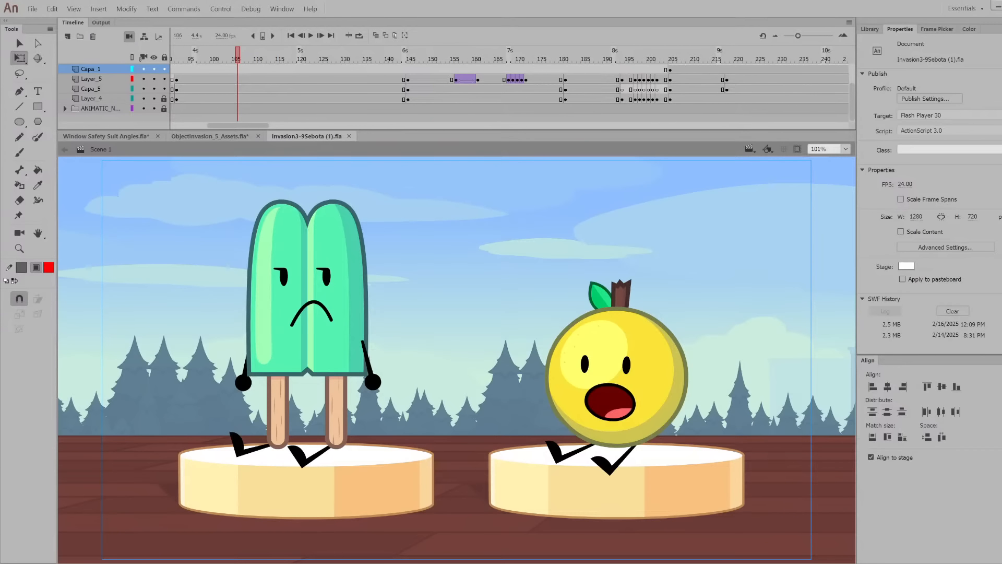
left_click_drag(212, 59, 296, 57)
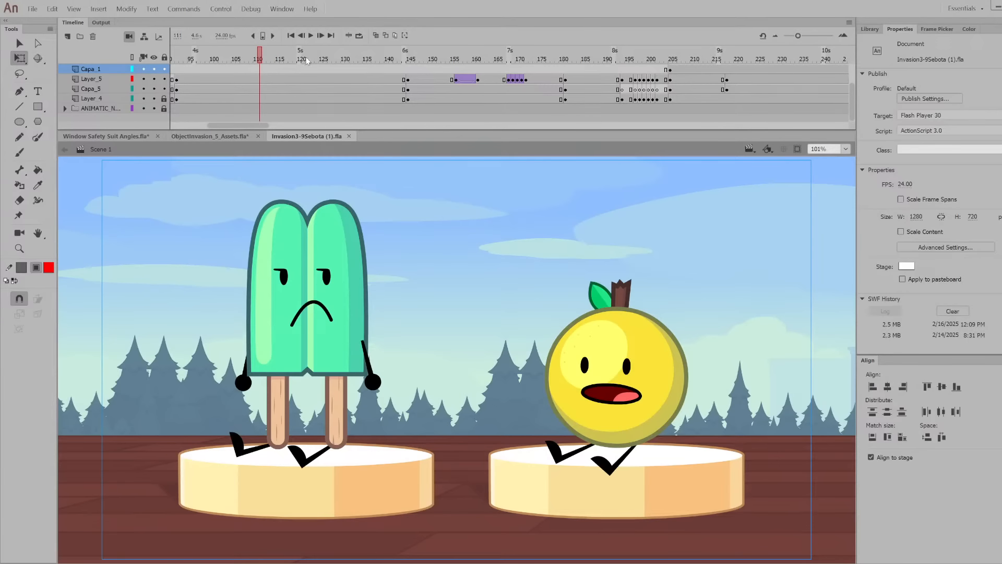
left_click_drag(311, 59, 690, 101)
key("Return")
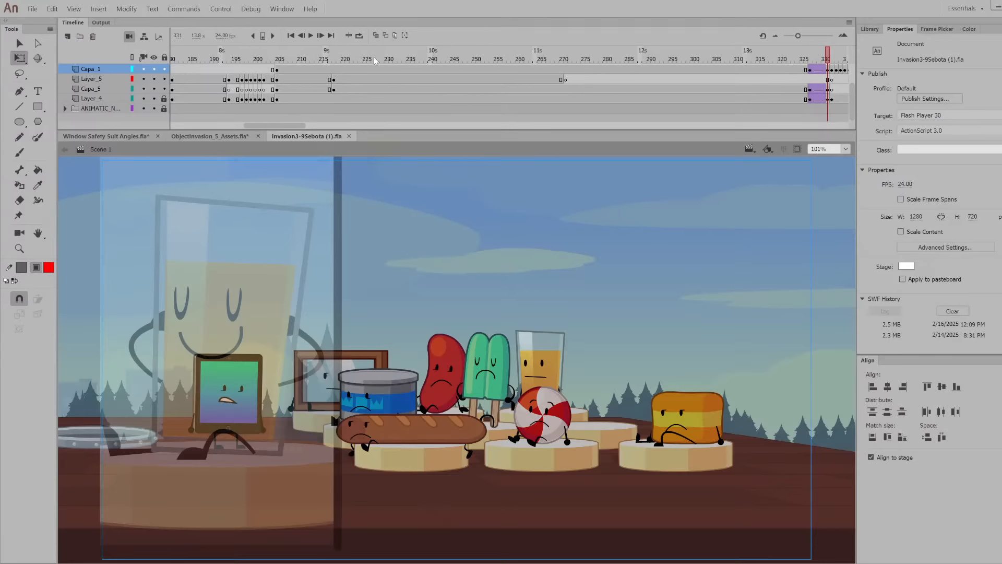
Scrub through the split-screen juice glass shot to the tablet shot, and go back to the blue can panel at frame 361
left_click_drag(373, 58, 474, 76)
left_click_drag(430, 50, 869, 156)
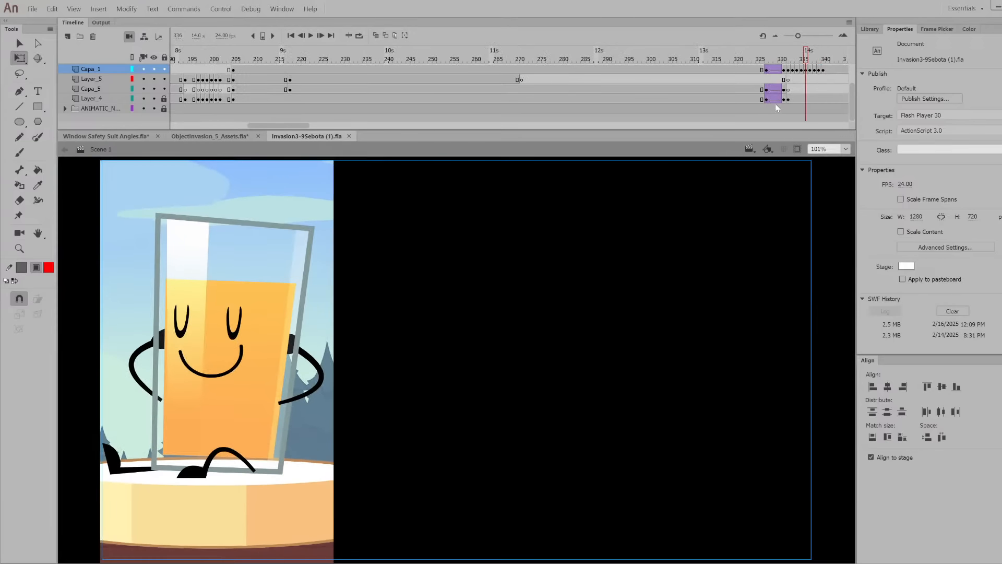
left_click_drag(773, 103, 932, 150)
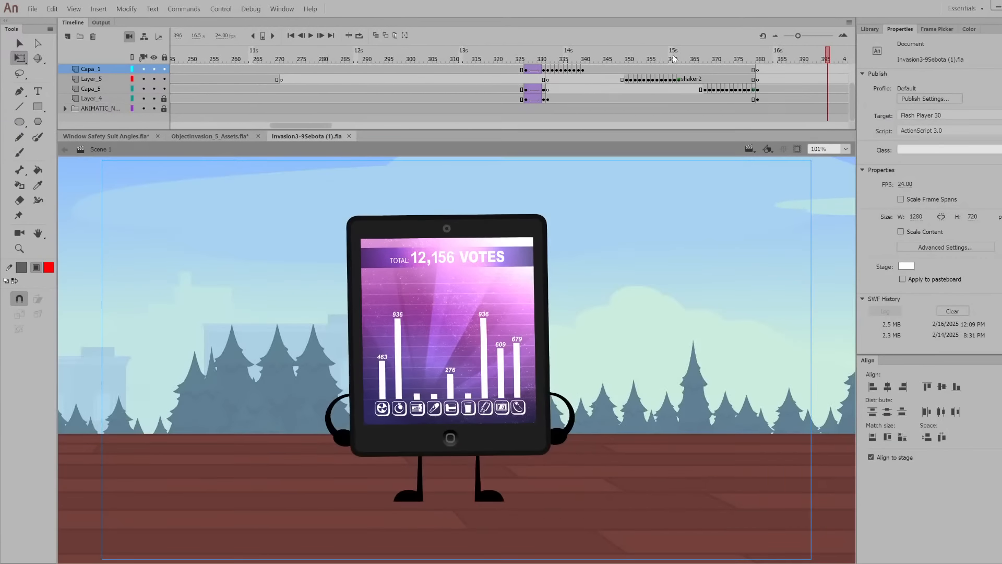
left_click(674, 59)
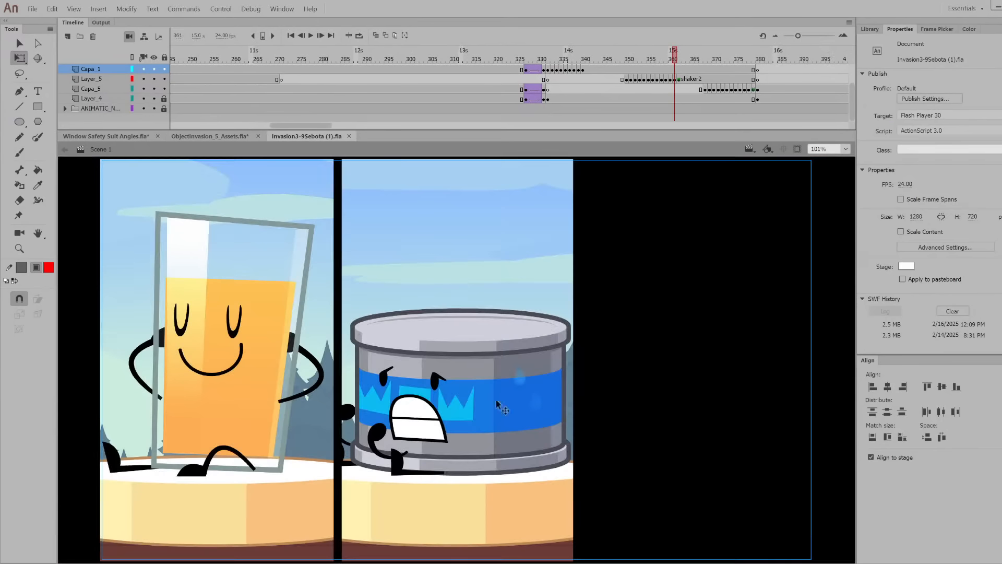
left_click_drag(305, 126, 342, 112)
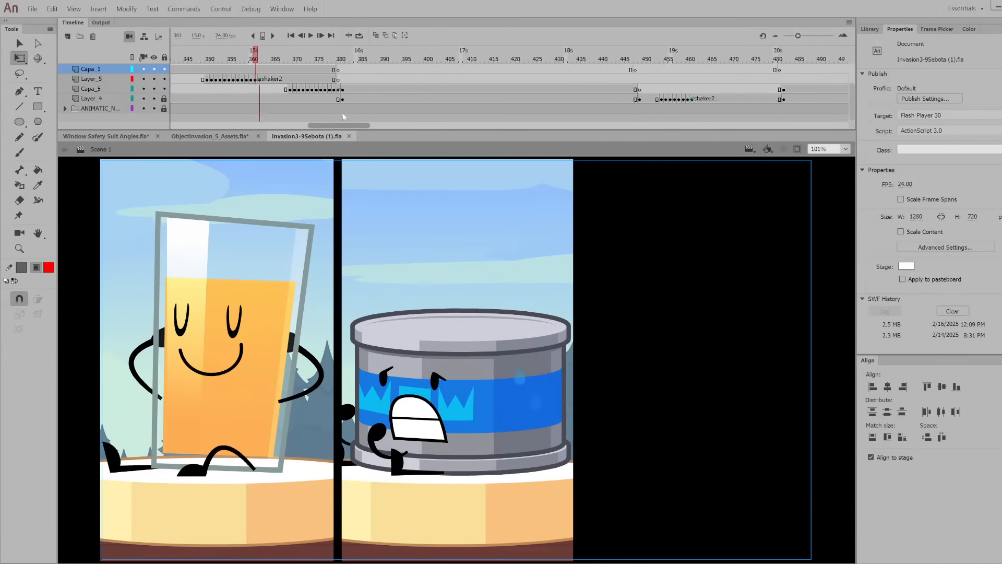
Scrub the tablet's vote chart shot from frame 383 to the framed mirror character's close-up at frame 450
left_click(302, 59)
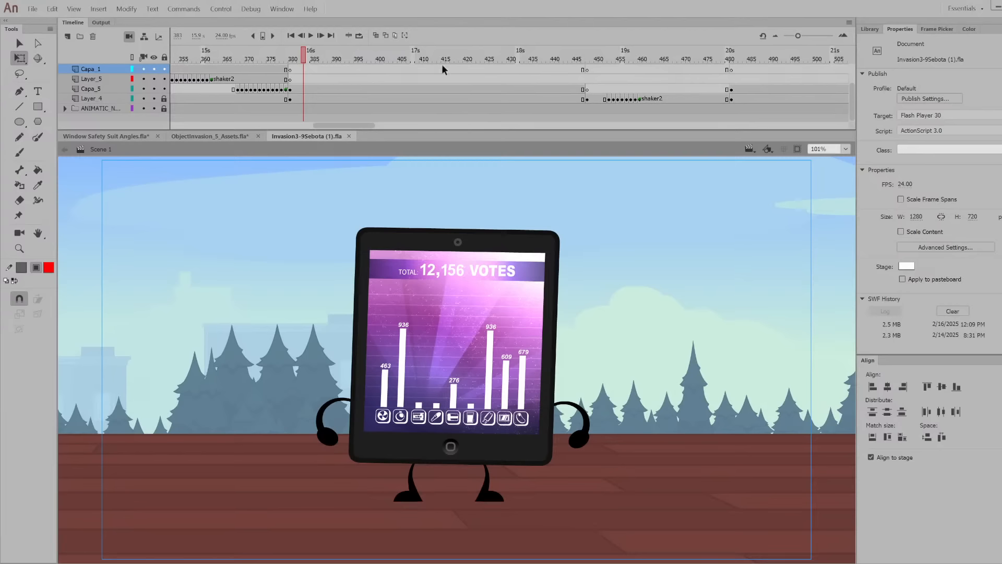
left_click_drag(311, 57, 630, 77)
left_click(602, 66)
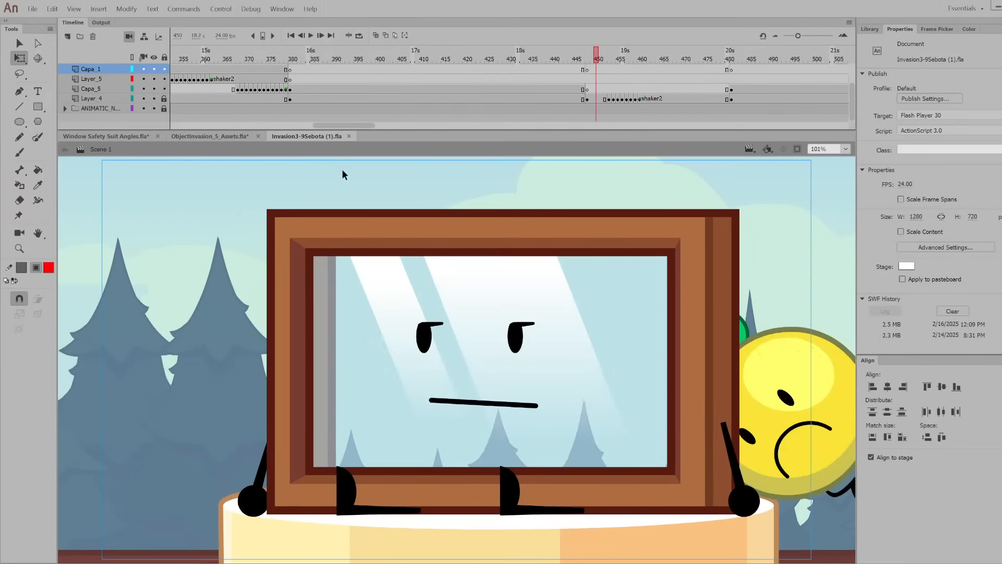
Scrub on to the tablet close-up with the vote bars around frame 630, and play it to frame 636
left_click_drag(340, 127, 366, 122)
left_click_drag(327, 59, 900, 191)
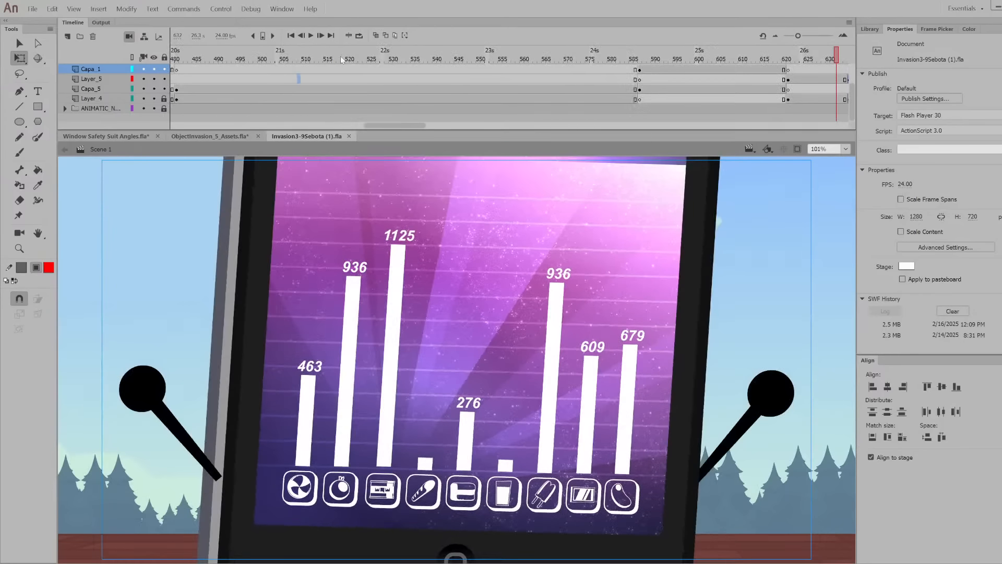
left_click_drag(342, 60, 807, 112)
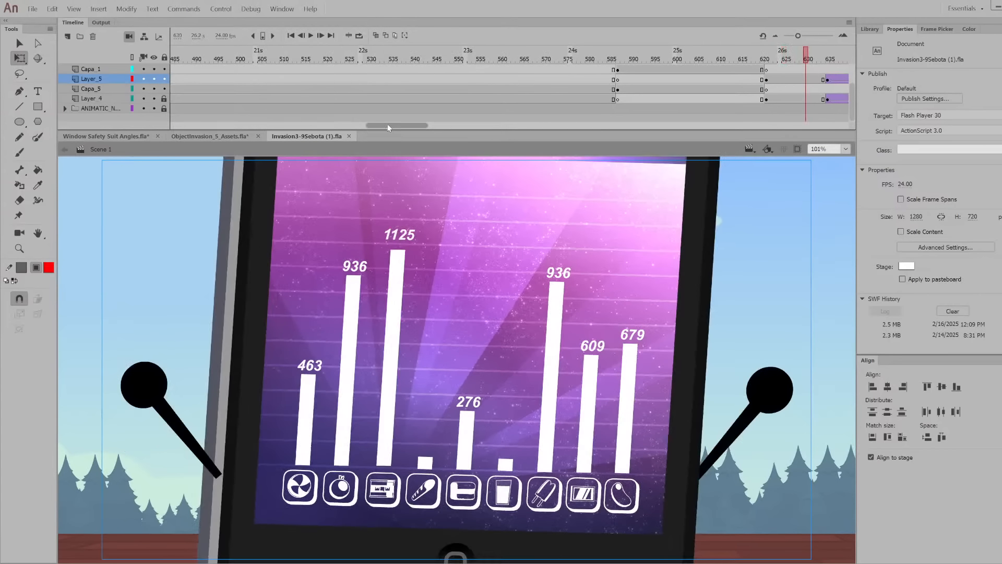
left_click_drag(387, 127, 438, 107)
key("Return")
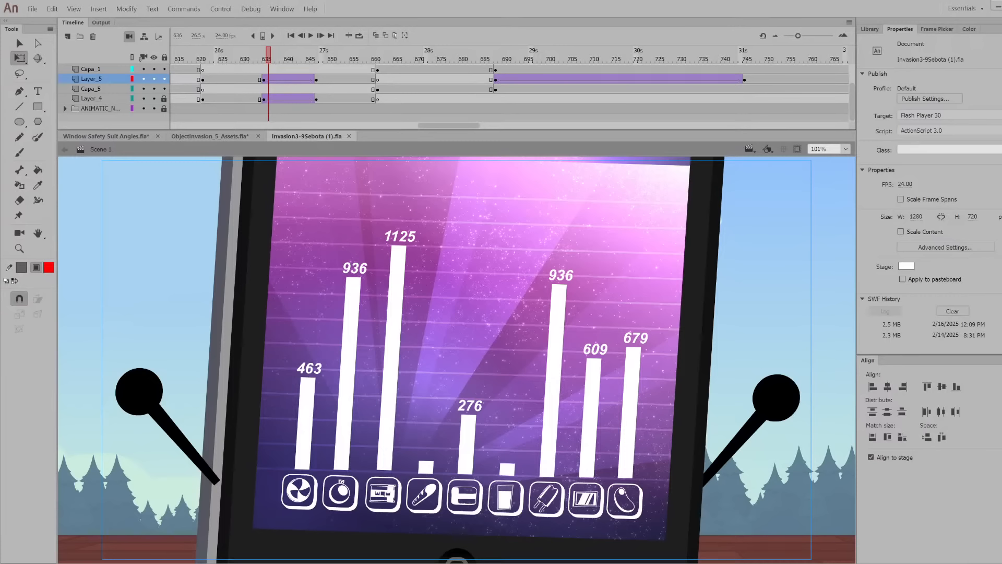
Scrub from the tablet close-up at frame 637 to the seated contestants' shot at frame 700
left_click(277, 59)
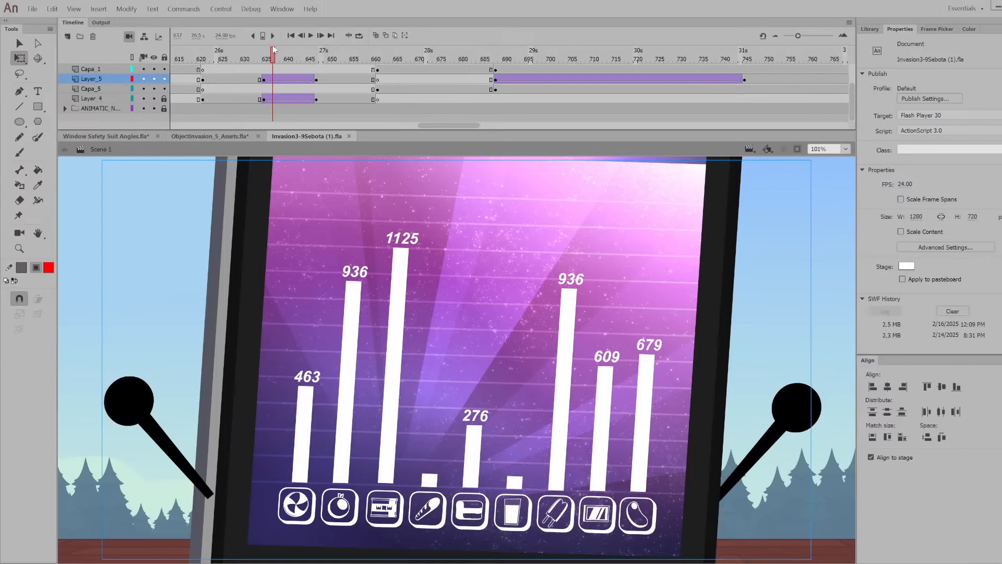
left_click_drag(274, 52, 405, 114)
left_click_drag(381, 59, 466, 127)
left_click(408, 59)
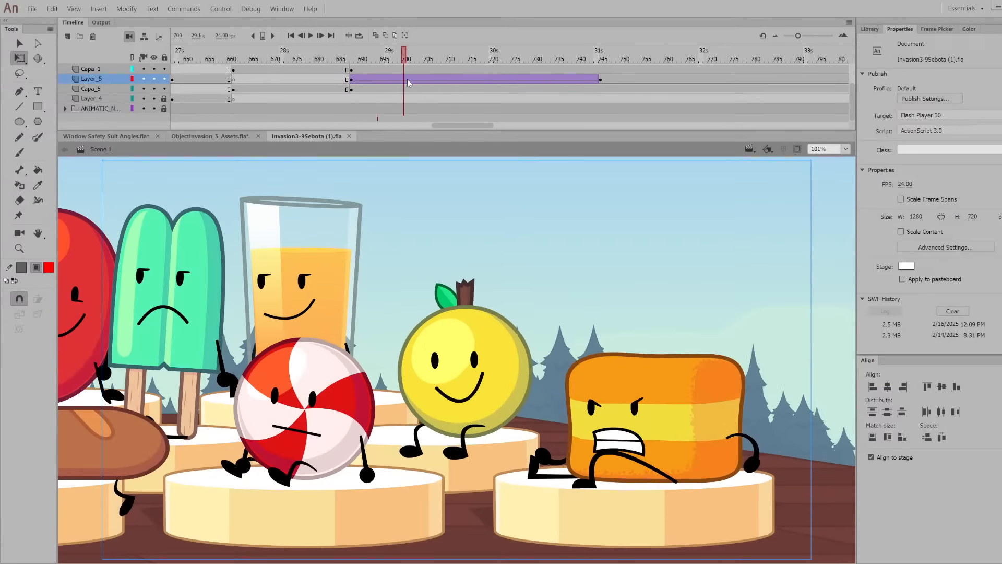
Scrub the angry orange character's mouth and arm animation from the start of the seated contestants' shot to frame 728
left_click(358, 68)
left_click_drag(358, 68, 460, 100)
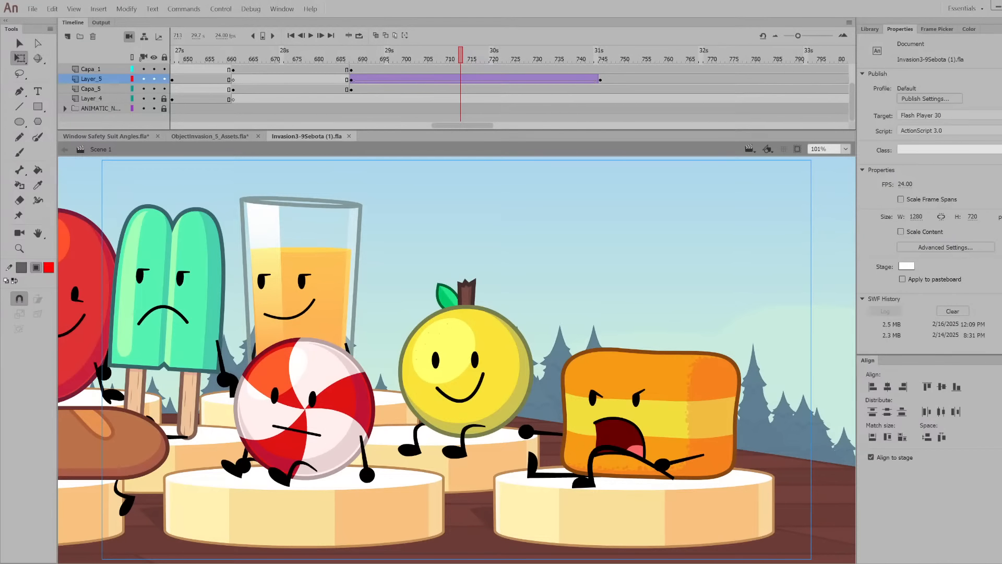
left_click(474, 55)
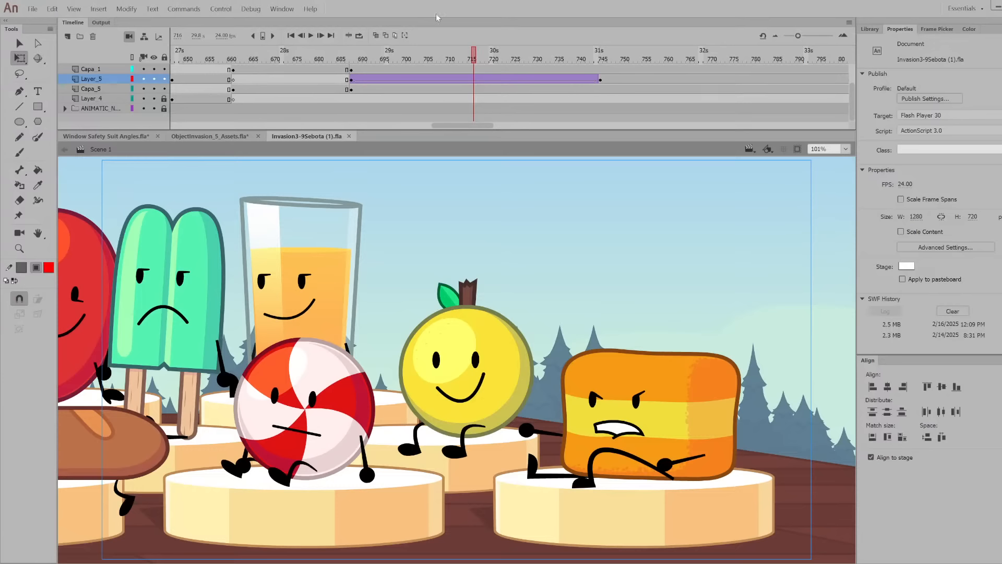
left_click_drag(503, 59, 528, 59)
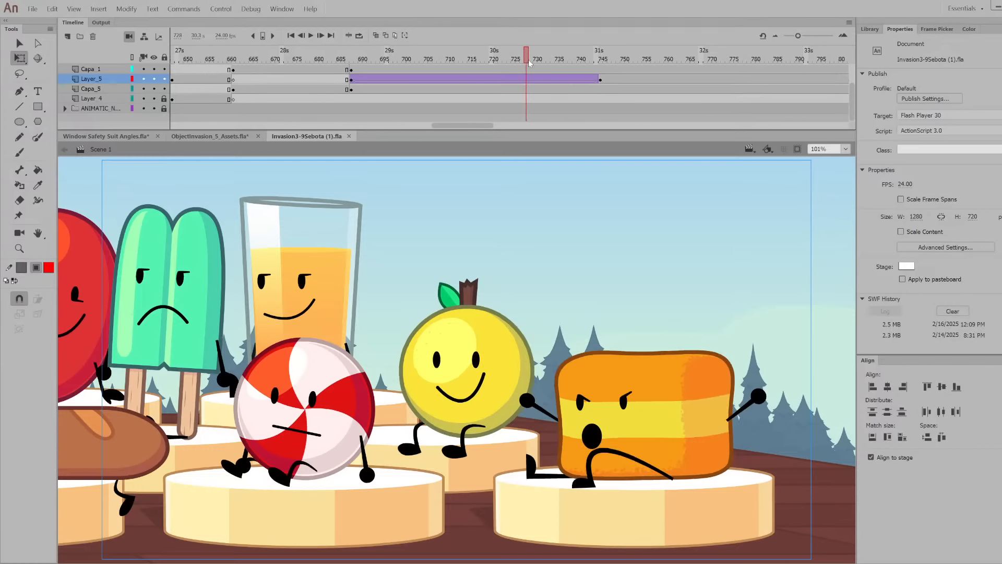
Scrub the seated contestants' shot to the grinning juice glass at frame 754, and bring the following keyframes into range
left_click(391, 128)
left_click_drag(395, 126, 467, 110)
left_click_drag(354, 59, 531, 77)
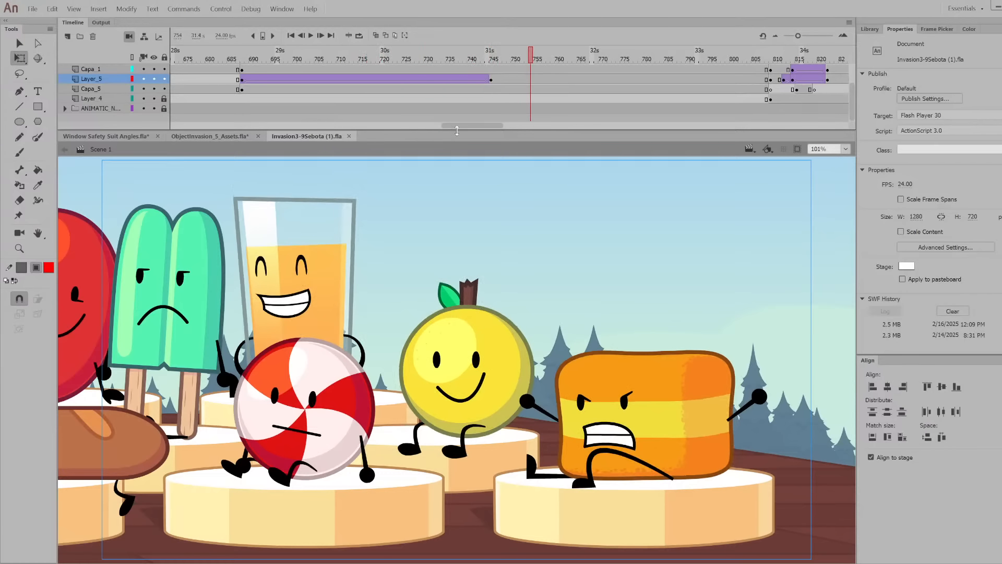
left_click_drag(471, 126, 485, 118)
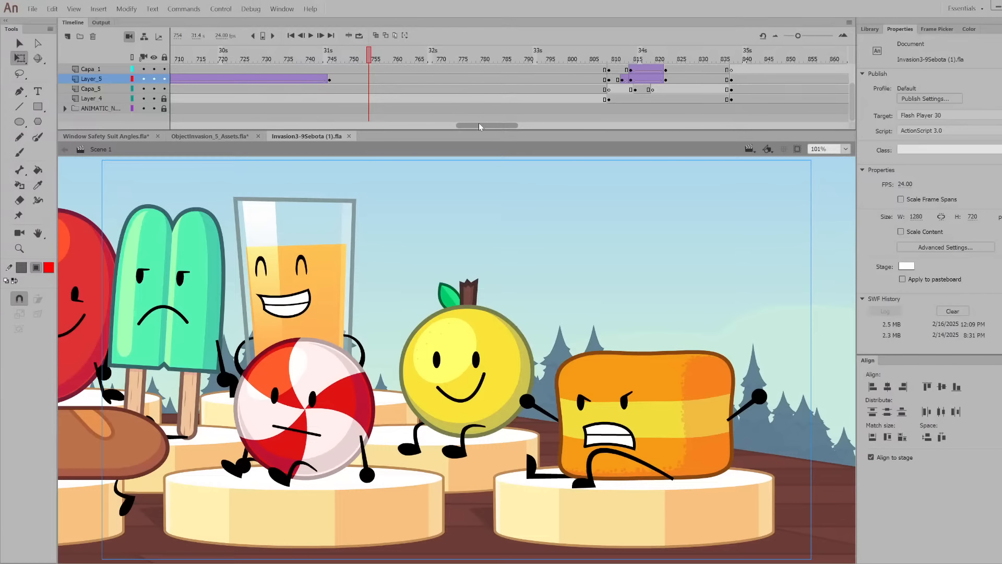
Scrub the timeline from frame 757 through the group shot to the can's close-up at frame 810
left_click_drag(406, 59, 384, 58)
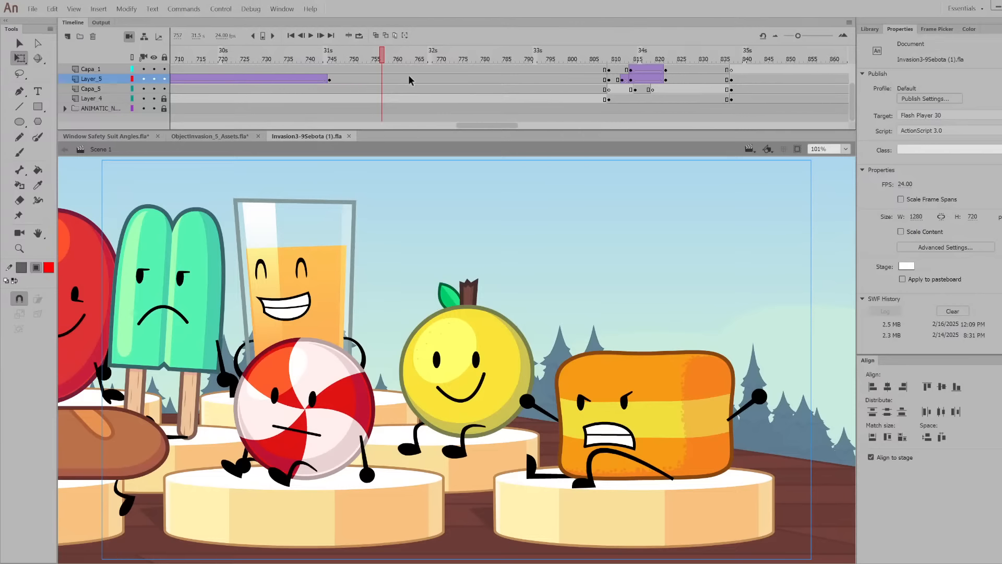
left_click_drag(385, 66, 587, 99)
left_click_drag(484, 127, 504, 127)
left_click(403, 64)
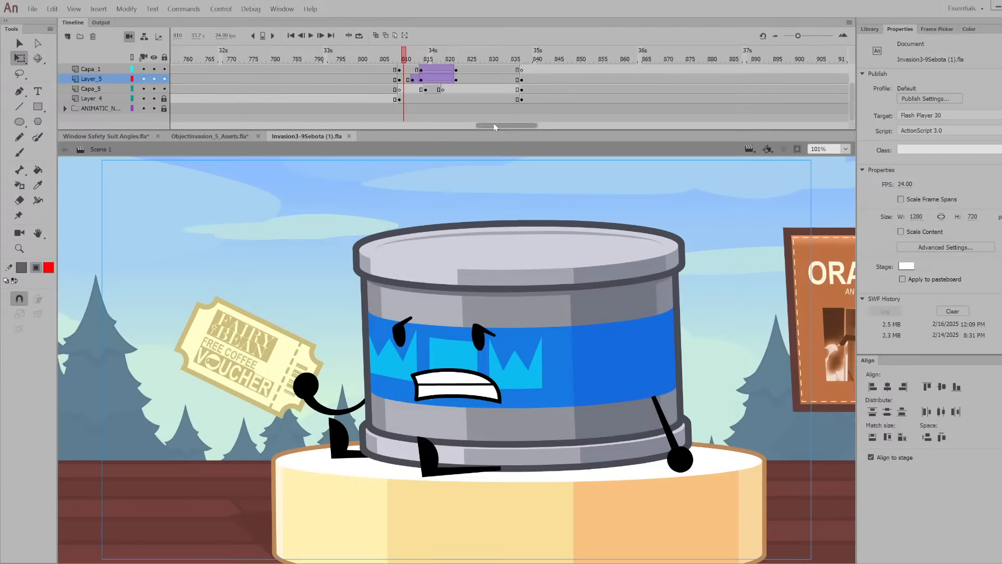
Examine the transition between the group shot and the can's voucher close-up around frame 809
left_click_drag(507, 124, 528, 124)
left_click(181, 58)
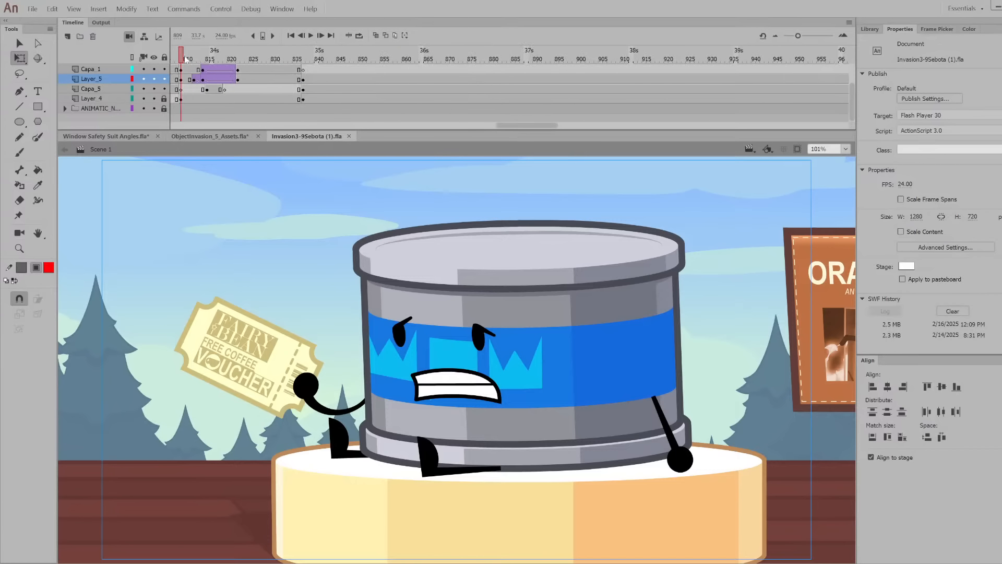
left_click_drag(181, 61, 236, 98)
left_click(203, 57)
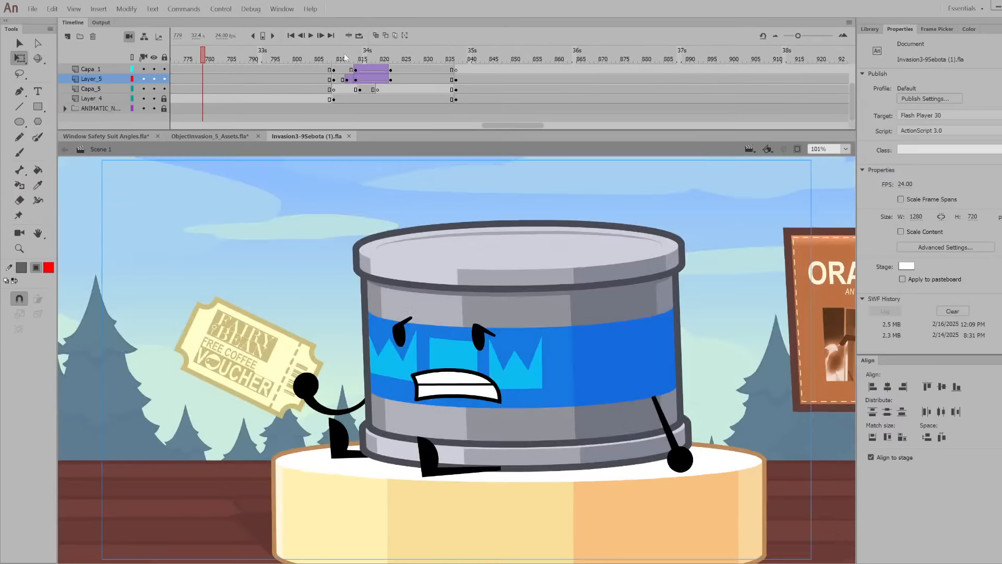
left_click(343, 53)
left_click(308, 59)
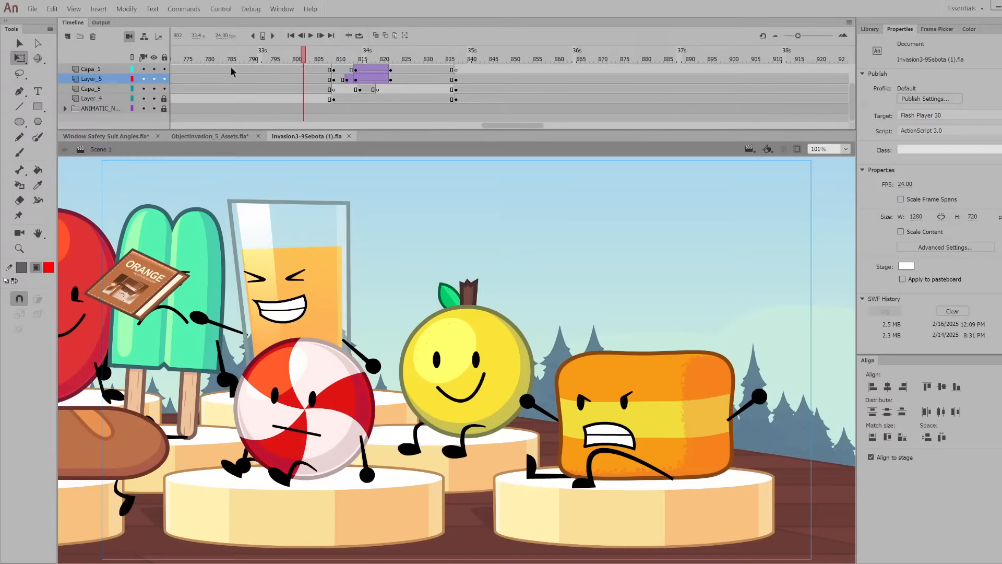
Scrub ahead to frame 1027 at the end of the animation and examine the juice glass's movement from frame 930
left_click_drag(316, 59, 944, 390)
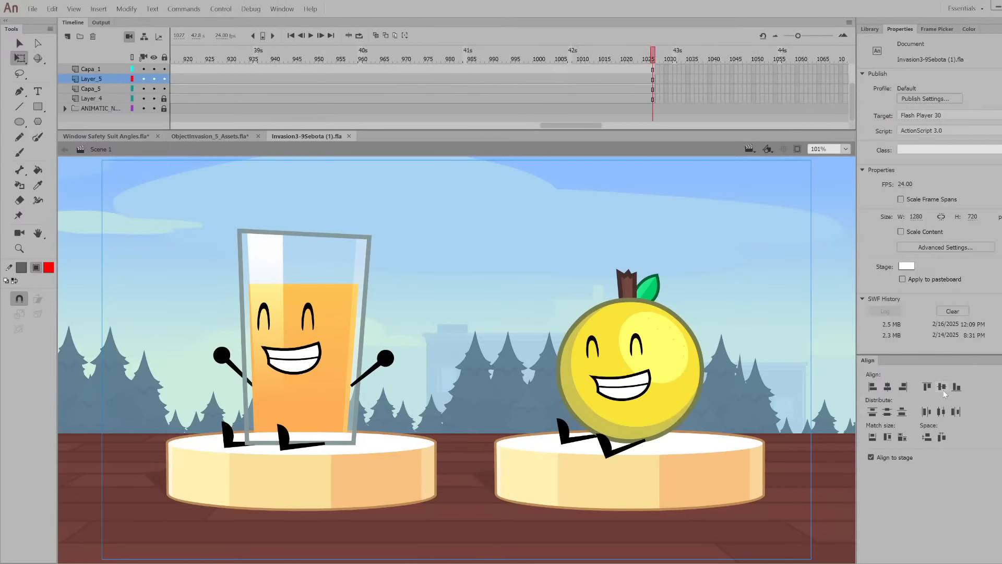
scroll(104, 89, "up", 3)
left_click(275, 59)
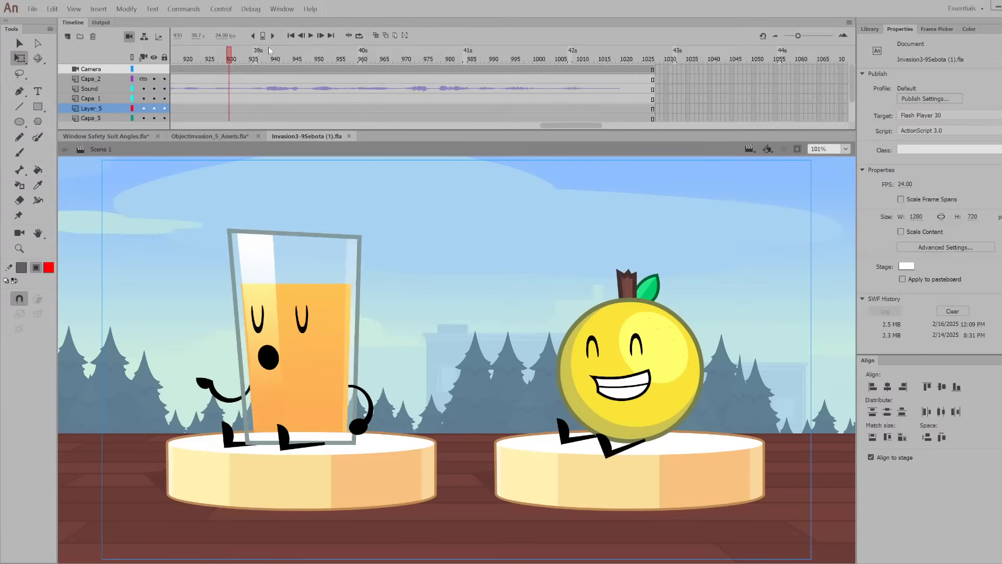
left_click(541, 59)
left_click_drag(226, 59, 283, 85)
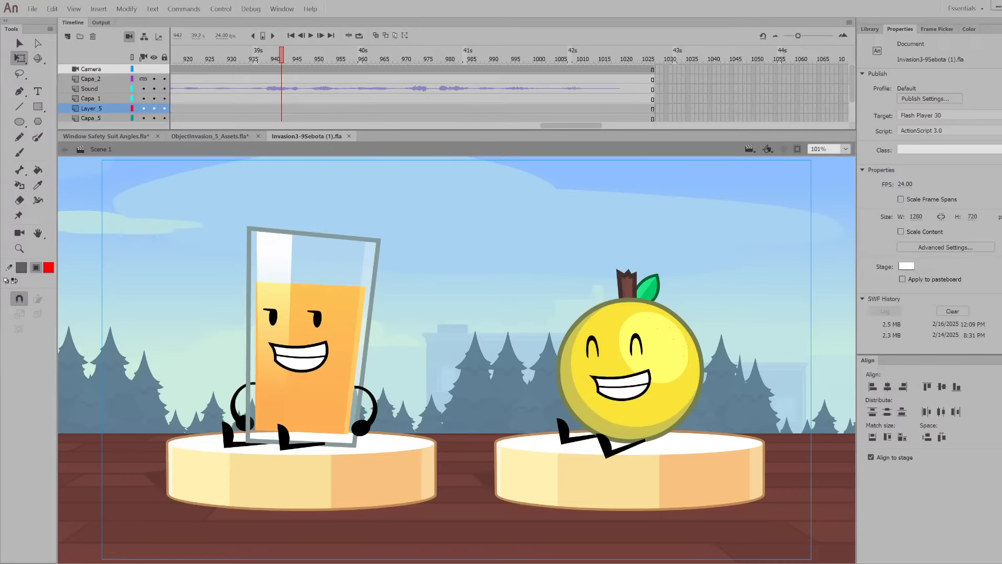
Review the juice glass and yellow fruit shot again and play it from frame 936
left_click_drag(282, 55, 450, 122)
left_click(253, 62)
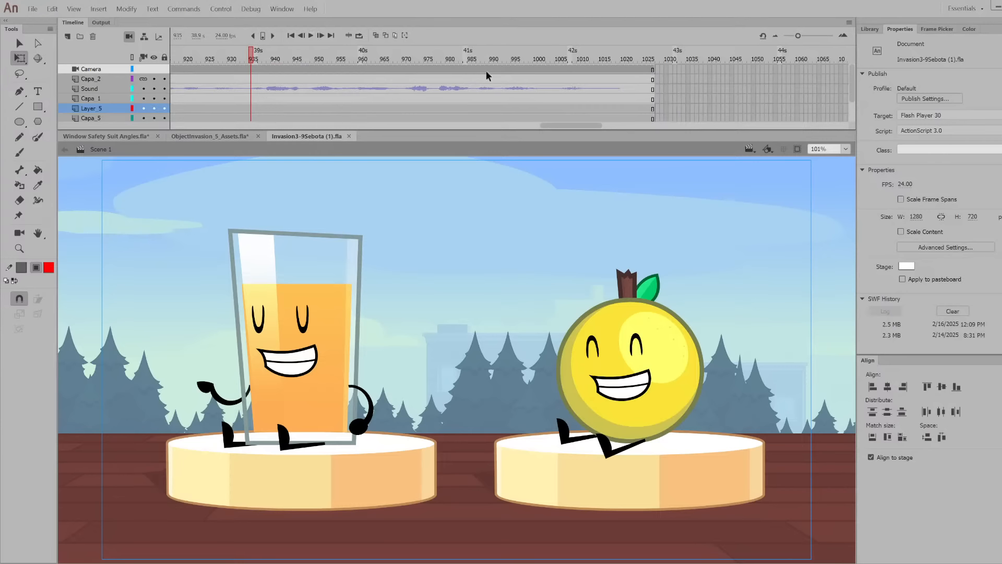
left_click(530, 60)
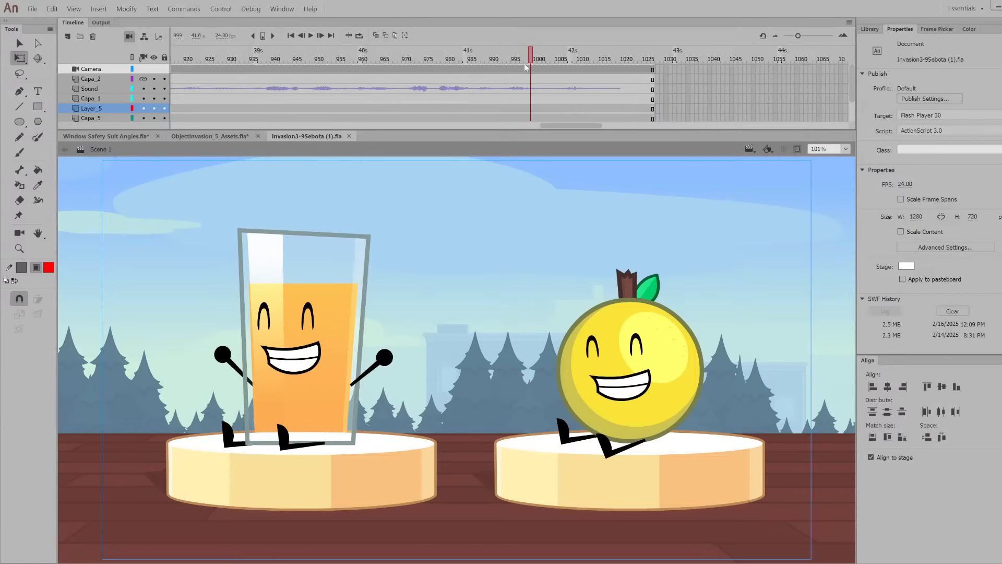
left_click(255, 58)
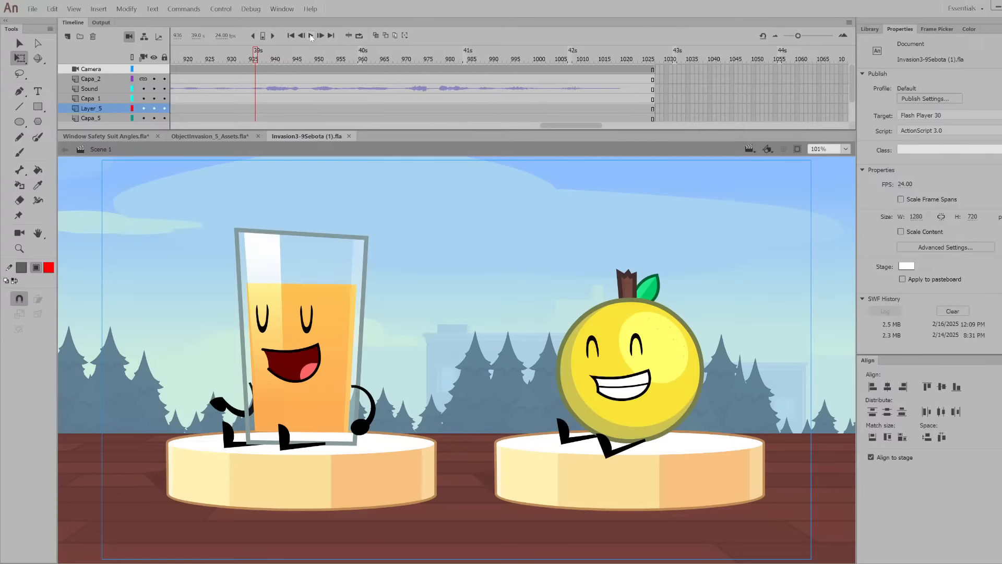
left_click(310, 36)
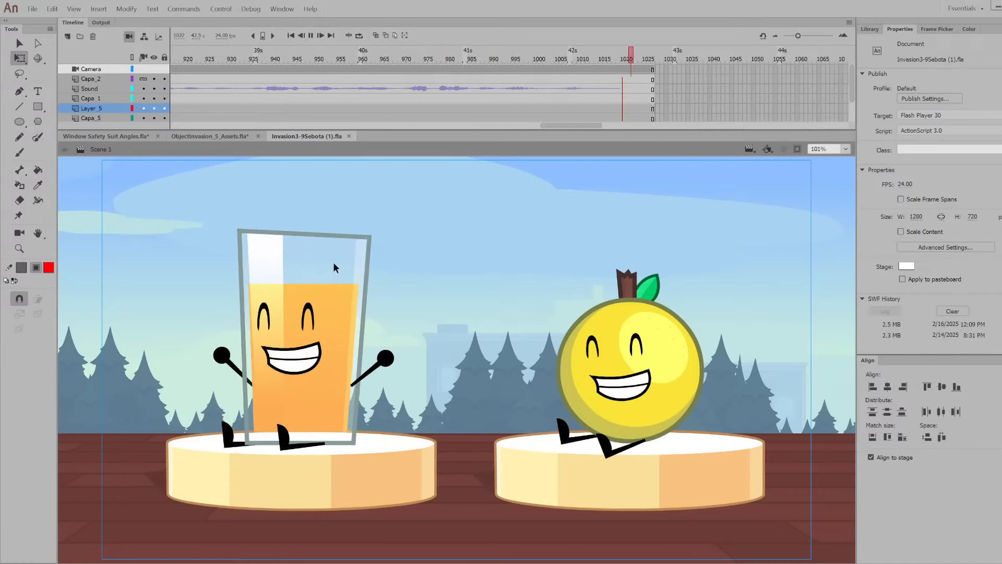
Close the current animation file and play Invasion3-10_REVISED.fla from its first frame
left_click(349, 136)
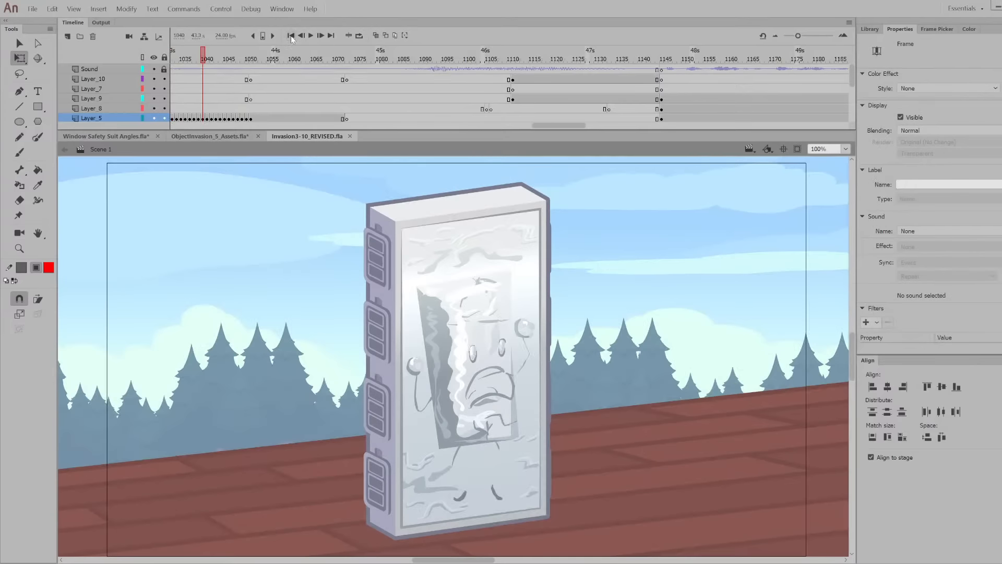
left_click(290, 35)
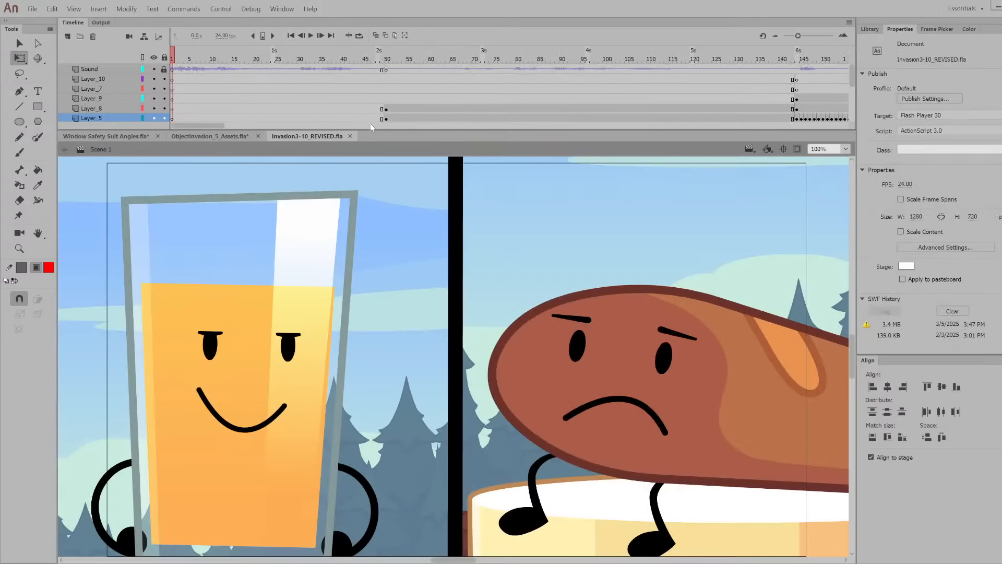
key("Return")
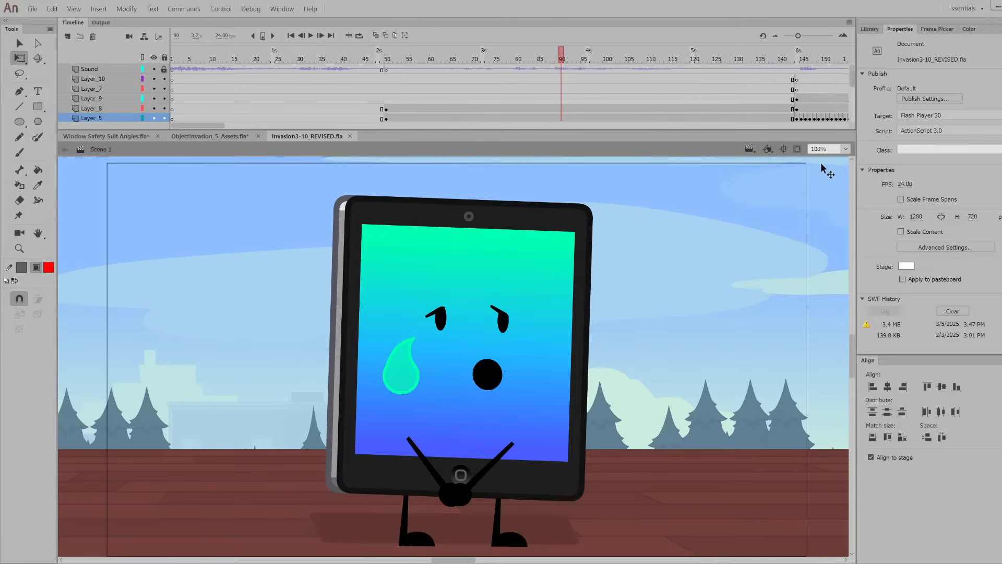
Go back to the crying tablet shot at frame 50 and clip the content outside the stage
left_click(386, 58)
left_click_drag(198, 127, 210, 119)
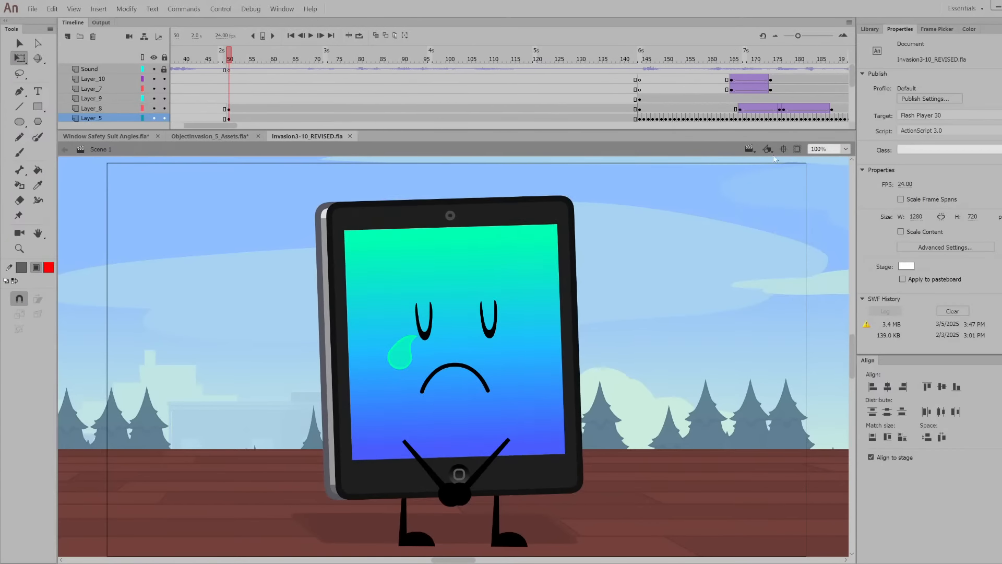
left_click(798, 150)
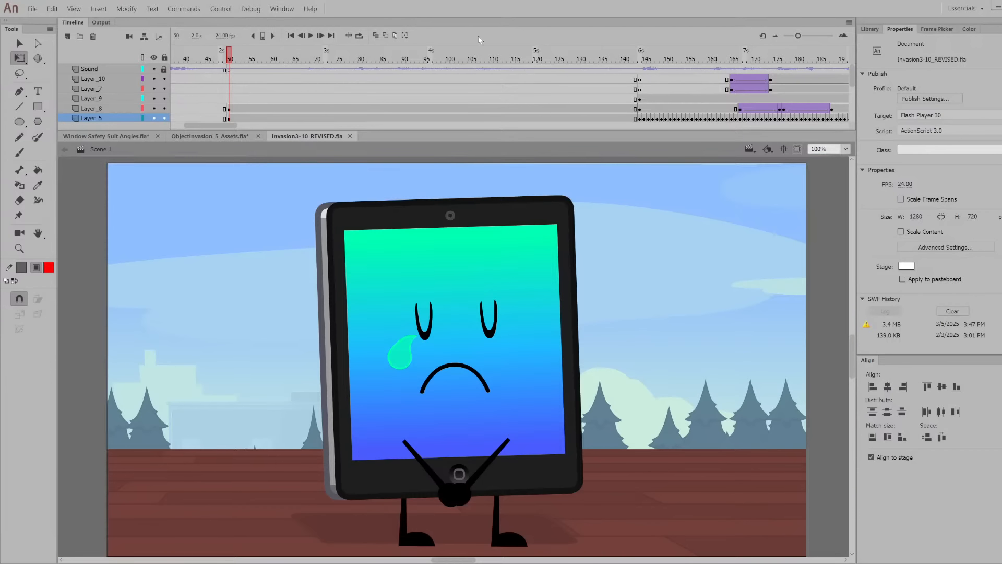
Scrub through the crying tablet shot past frame 120 into the split-screen shot at frame 158
left_click(336, 54)
left_click(534, 58)
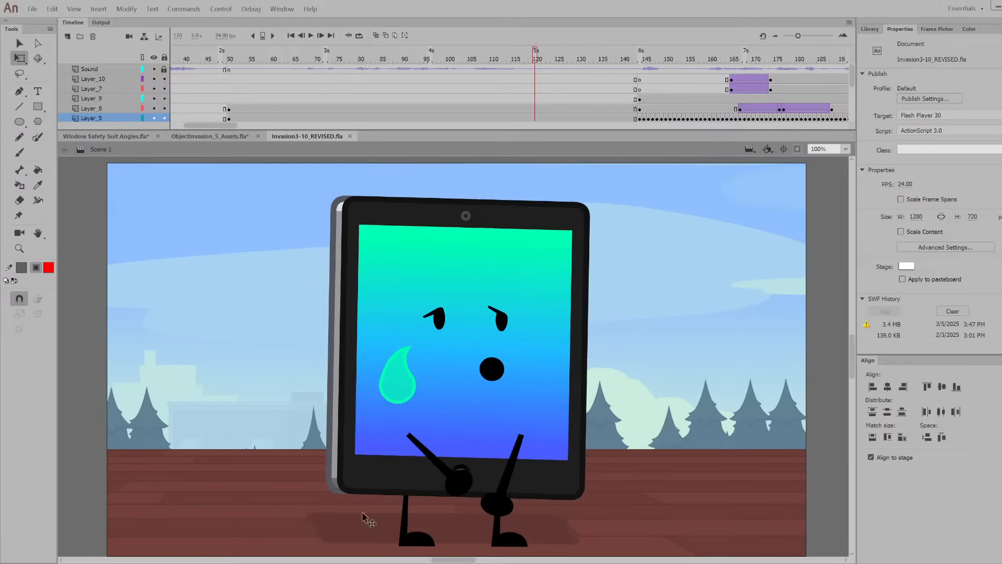
left_click_drag(591, 61, 701, 99)
left_click_drag(209, 126, 238, 127)
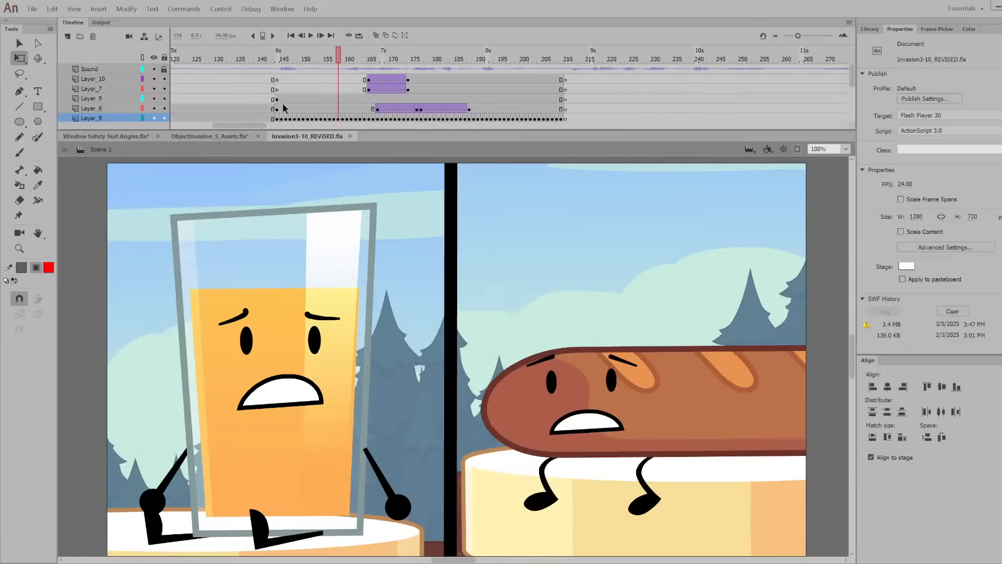
Play the split-screen glass and bread shot, examining its colour-tinted reactions around frames 175 to 187
left_click(381, 59)
left_click_drag(383, 59, 395, 88)
key("Return")
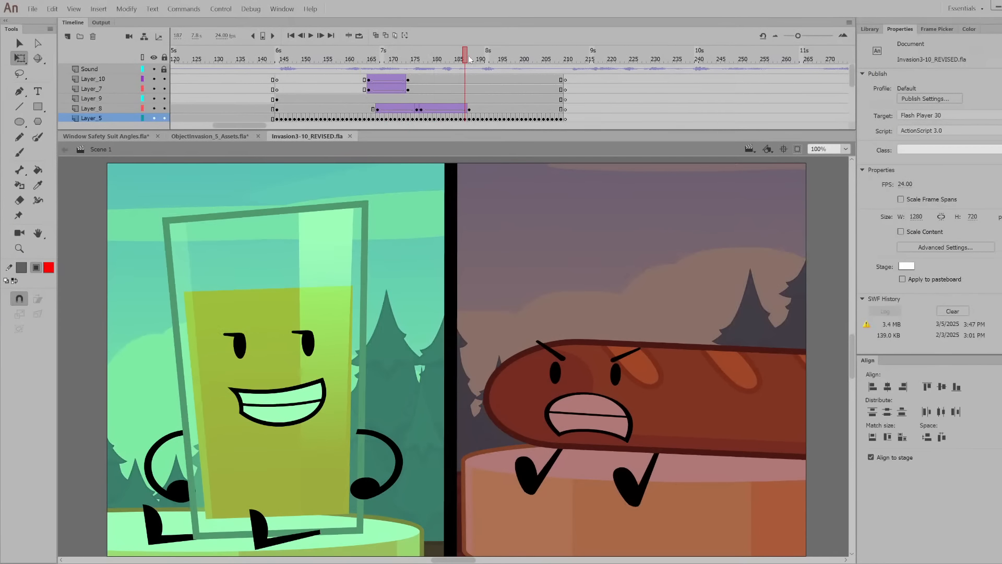
left_click(393, 63)
left_click(413, 55)
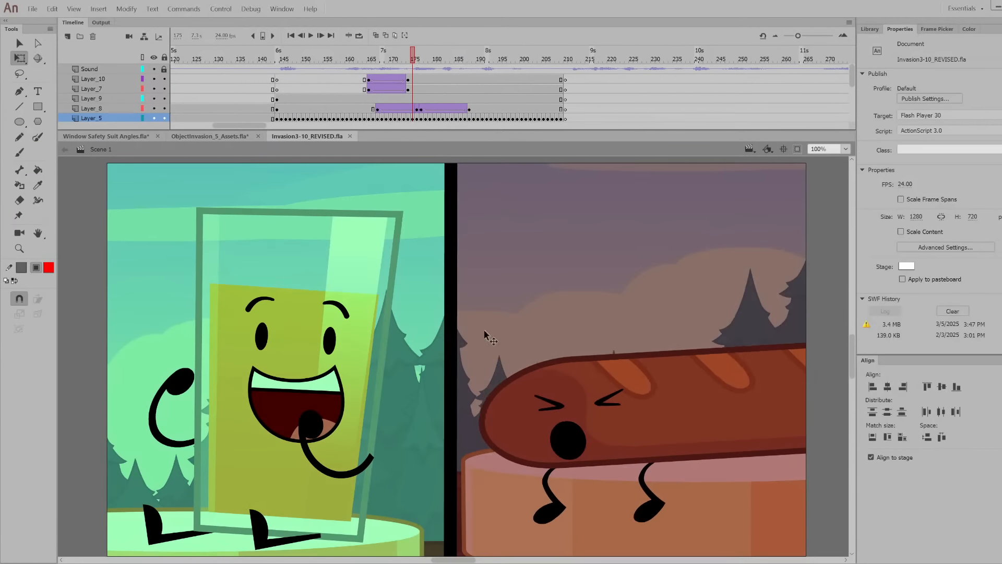
key("Return")
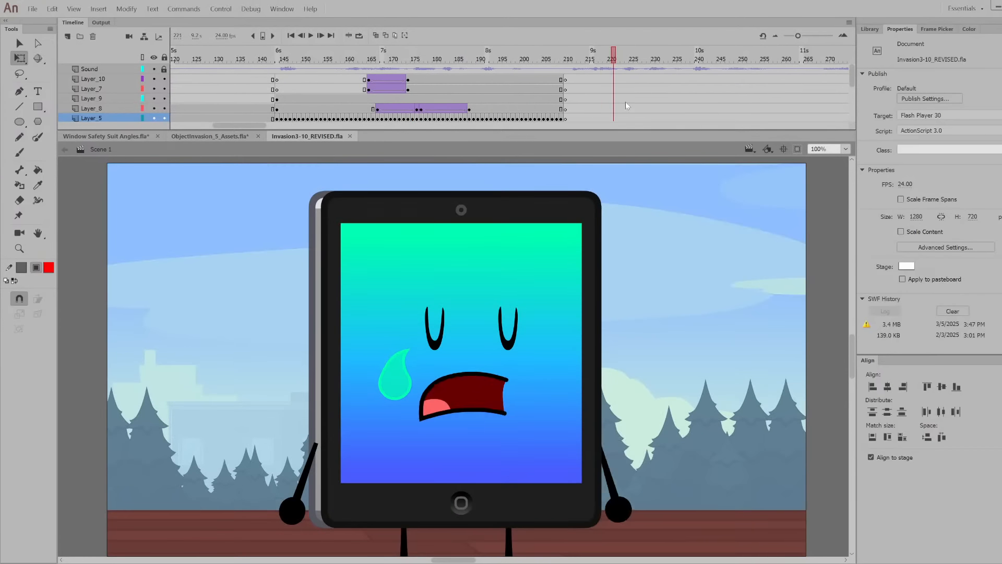
Play the tablet's speech from frame 213 and examine the rising vote chart at frames 276 and 280
left_click(555, 61)
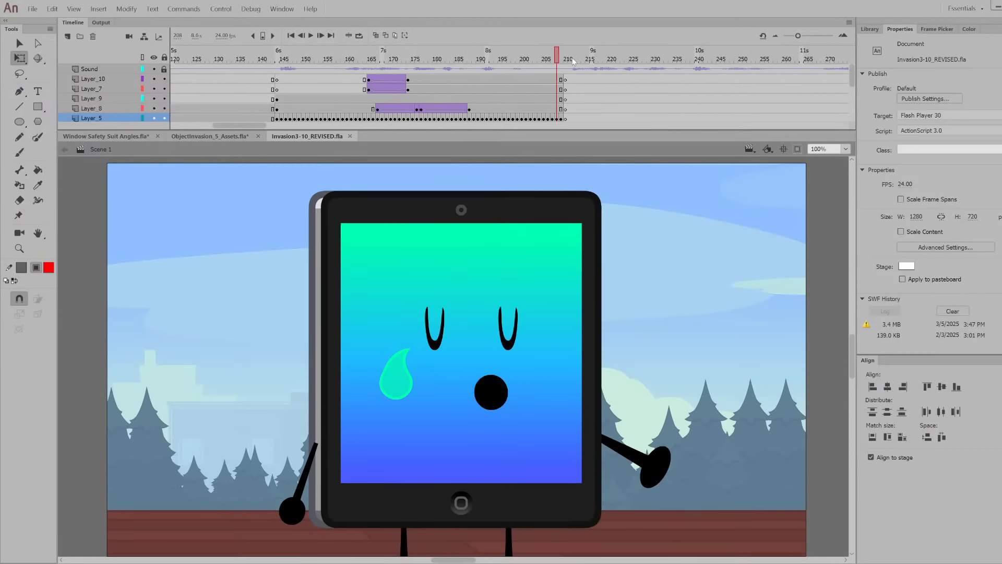
left_click(578, 58)
left_click_drag(251, 123, 269, 120)
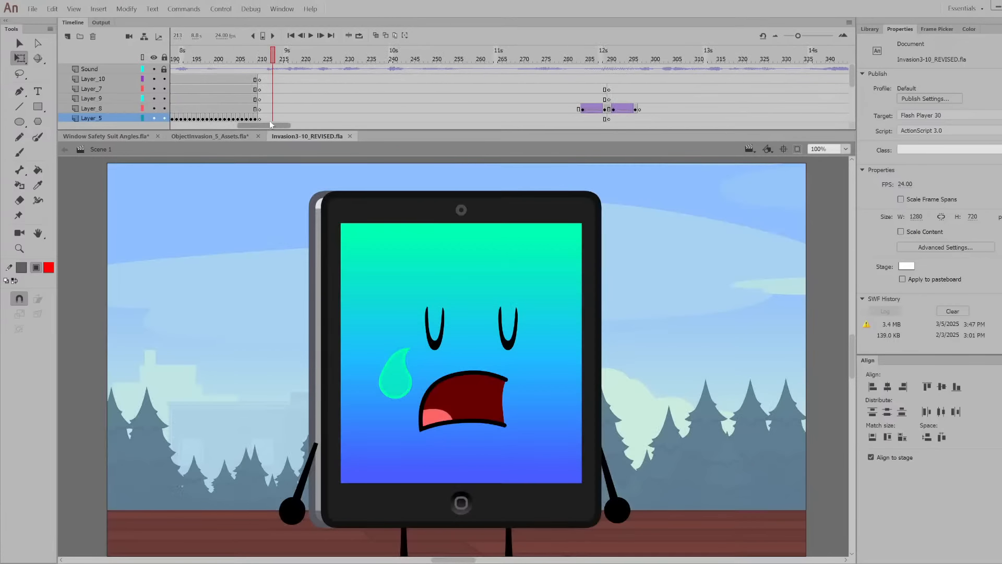
key("Return")
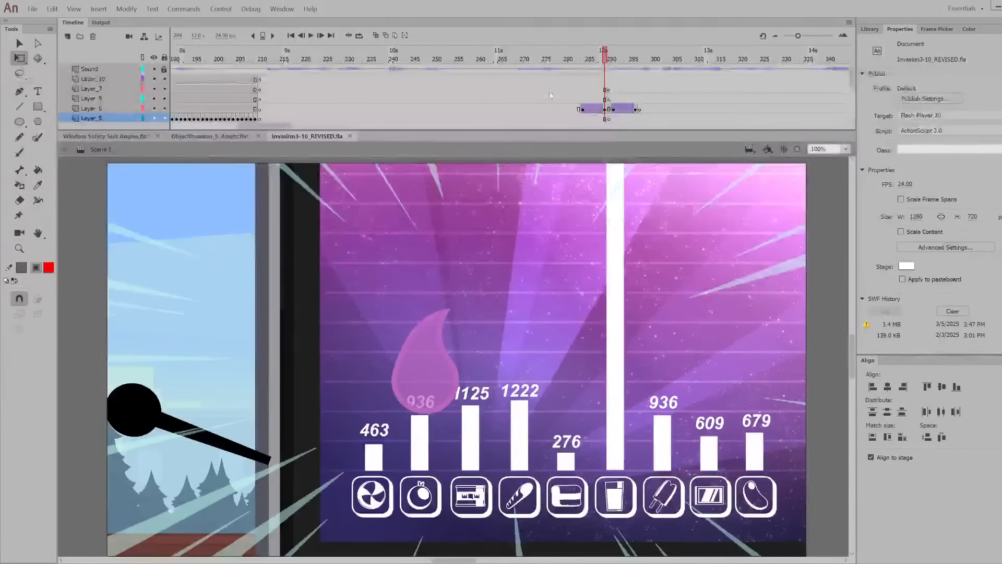
left_click(548, 90)
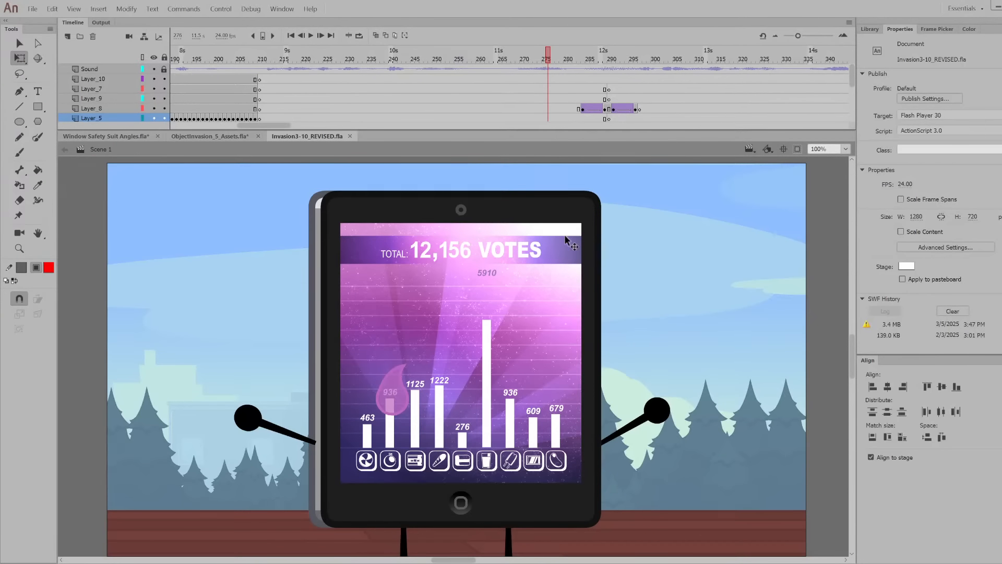
left_click(567, 58)
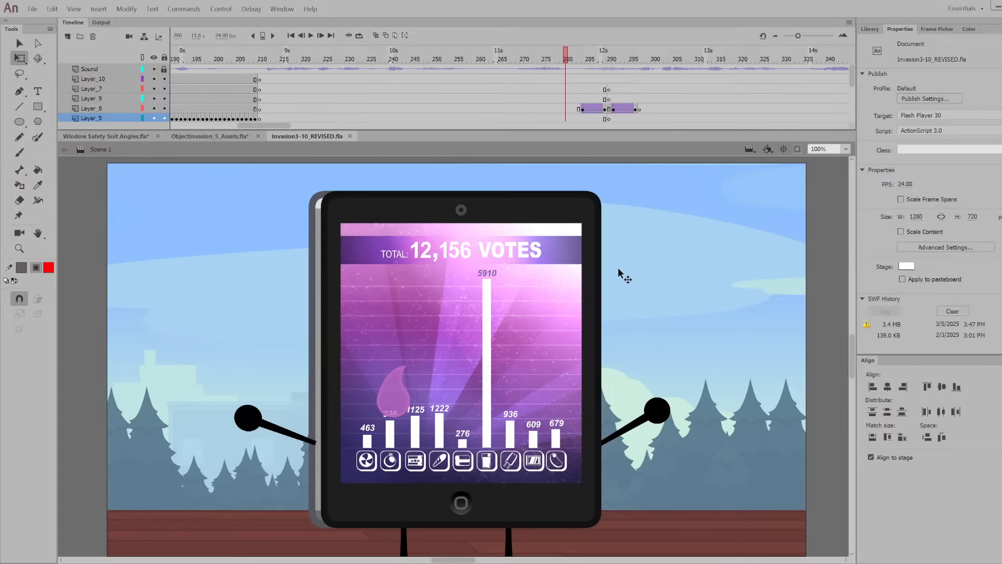
Scrub from frame 280 through the vote chart close-ups to the bean and juice glass shot at frame 489
left_click_drag(281, 126, 304, 125)
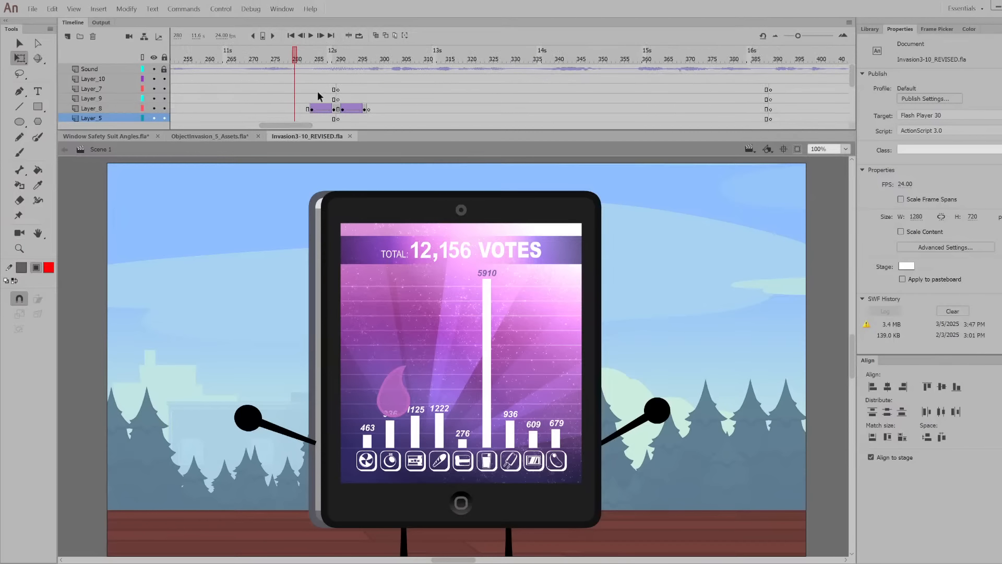
left_click_drag(320, 61, 771, 136)
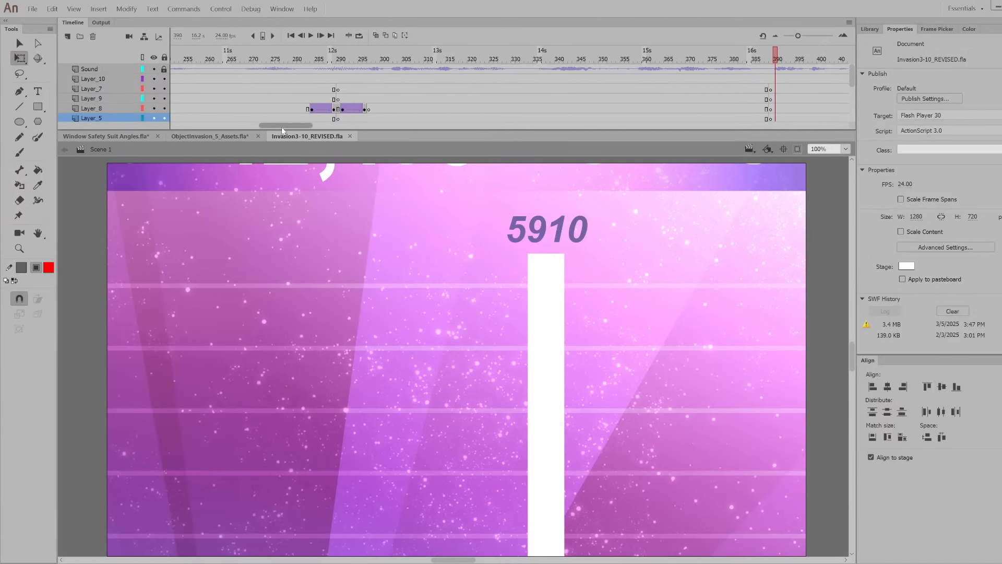
left_click_drag(282, 130, 325, 127)
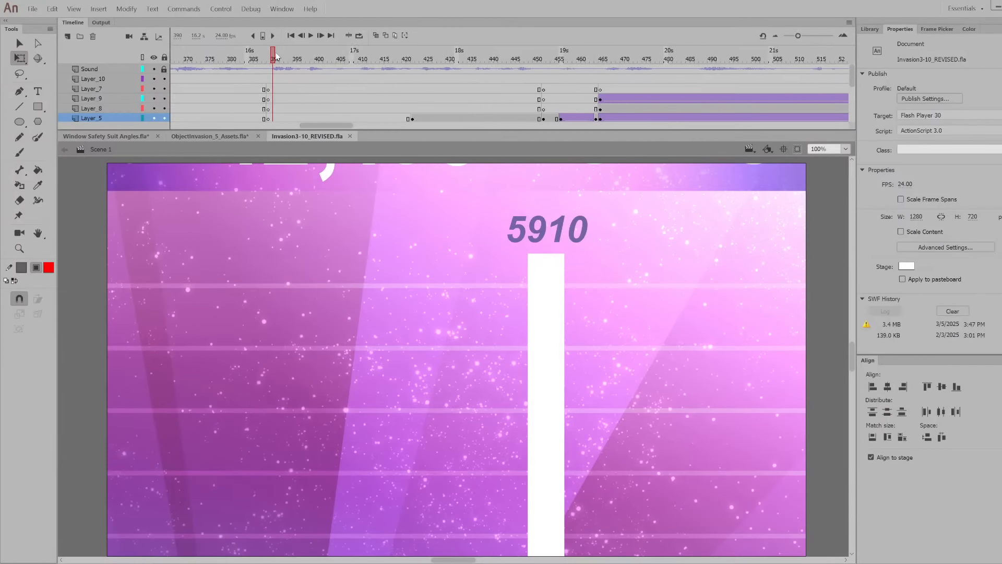
left_click_drag(276, 56, 399, 102)
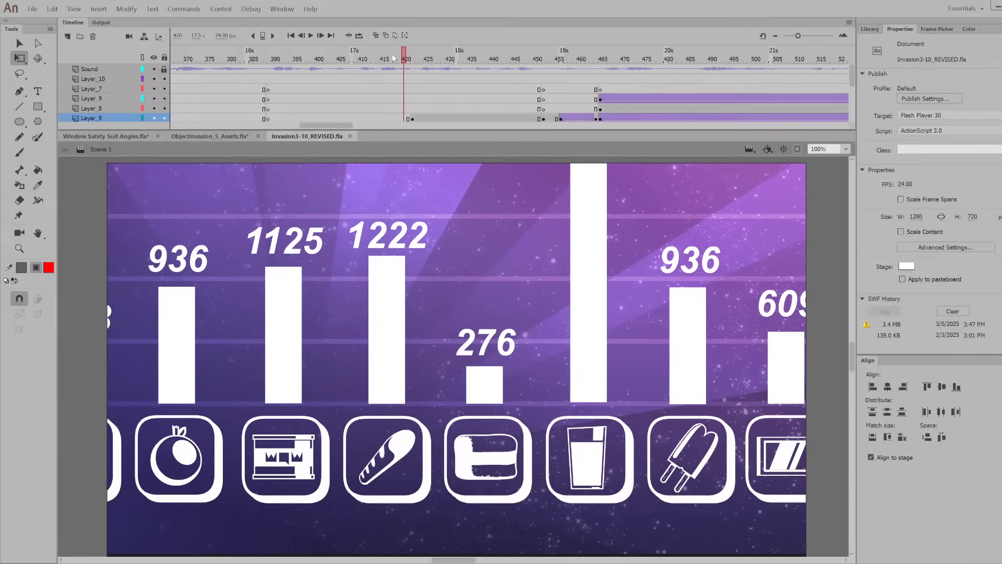
left_click_drag(405, 60, 708, 93)
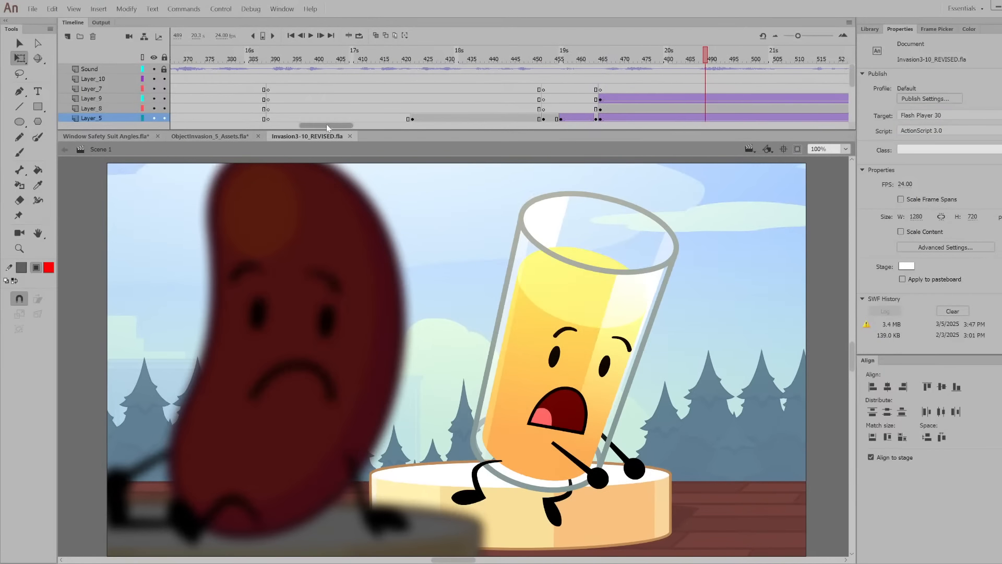
Scrub the bean and juice glass shot from frame 465 onward and examine the yellow fruit's detailed close-up at frame 588
left_click_drag(326, 125, 354, 125)
left_click(256, 60)
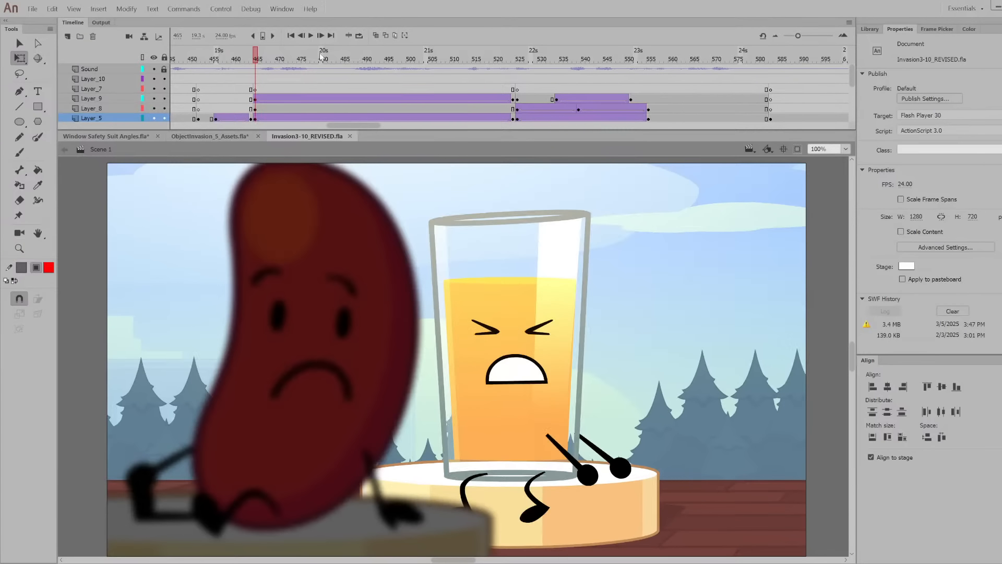
left_click_drag(256, 63, 790, 147)
left_click_drag(353, 126, 390, 111)
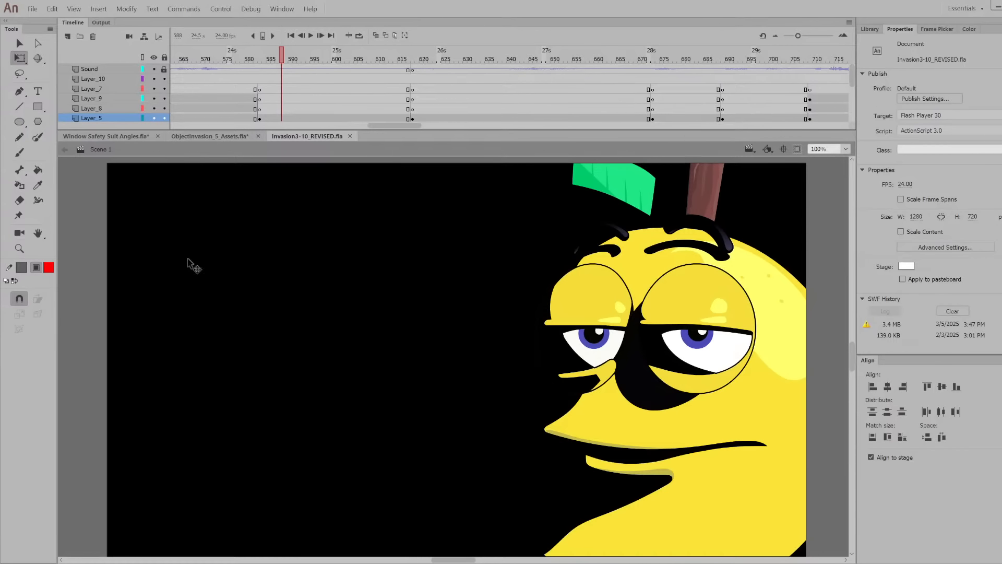
scroll(271, 334, "down", 3)
scroll(335, 339, "up", 2)
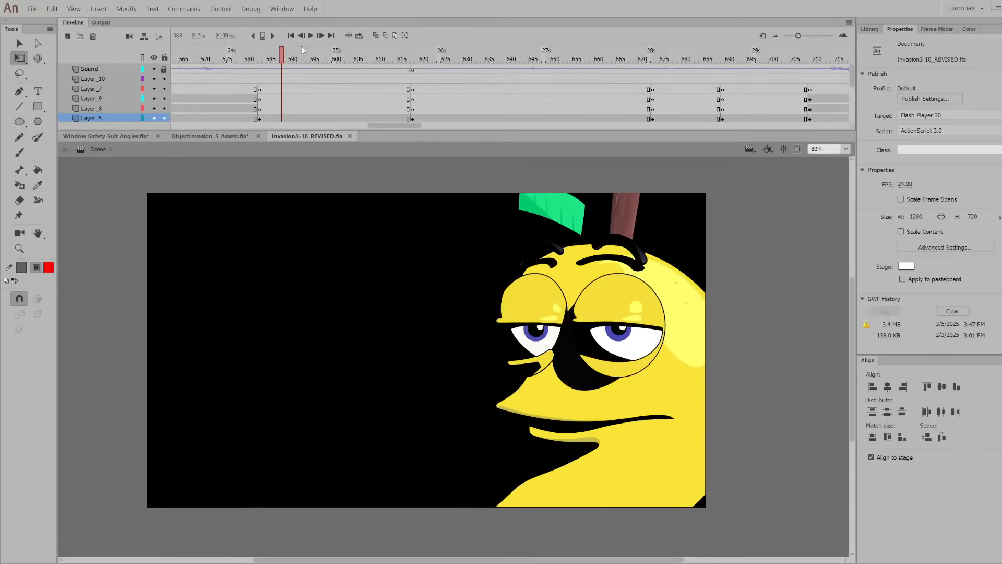
Break apart the faded reference picture beside the stage at frame 589 and move it slightly down
scroll(438, 331, "down", 3)
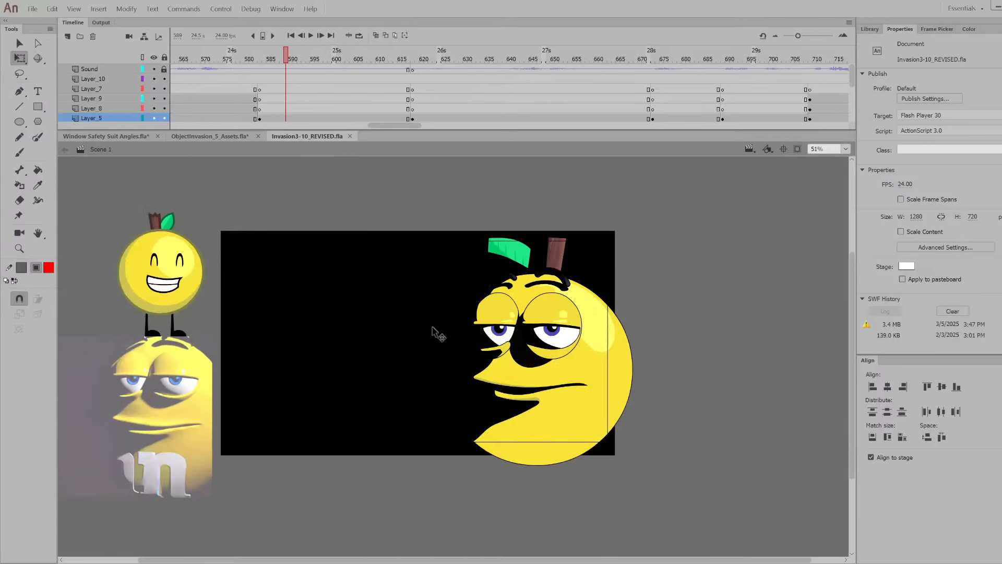
scroll(190, 364, "up", 3)
scroll(161, 416, "down", 3)
scroll(208, 351, "up", 3)
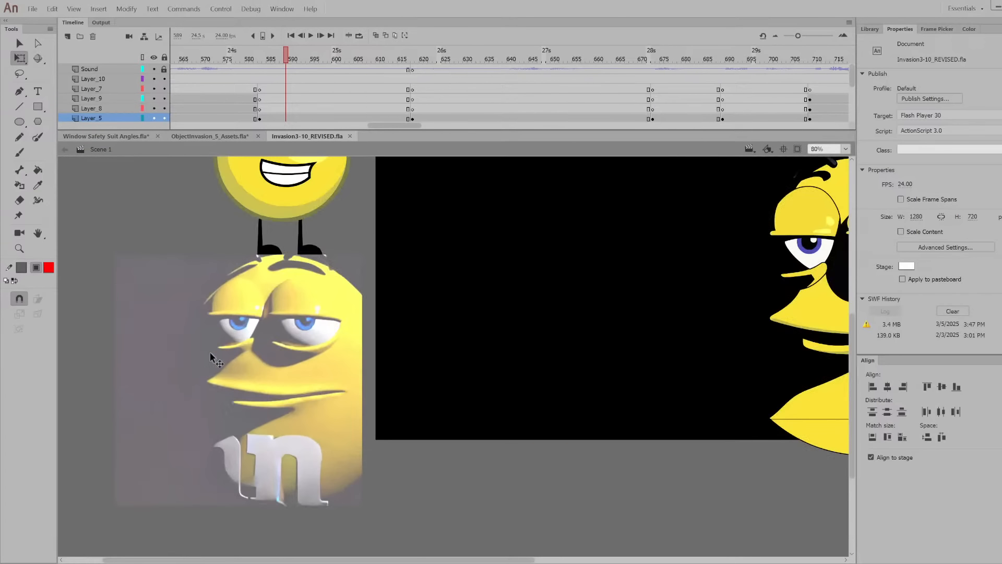
left_click(264, 325)
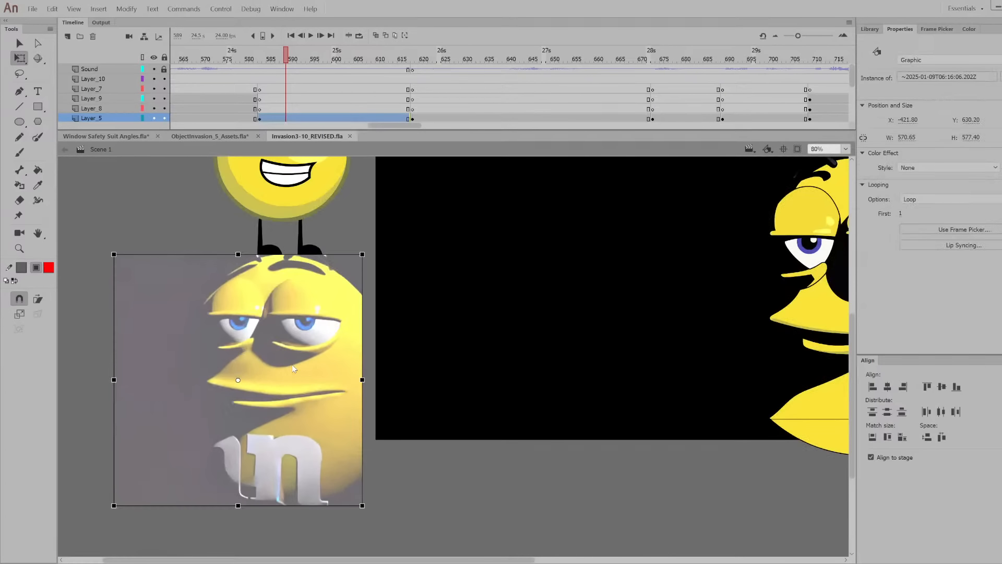
key("ctrl+b")
left_click_drag(273, 326, 273, 339)
left_click(182, 222)
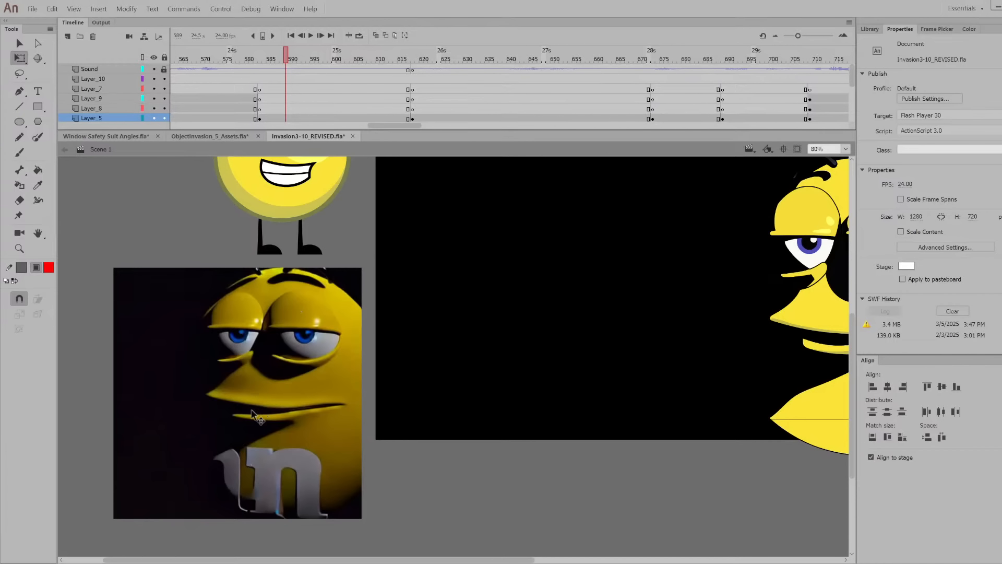
Break apart the reference bitmap beside the stage into an editable shape and deselect it
scroll(252, 410, "down", 1)
scroll(209, 418, "up", 1)
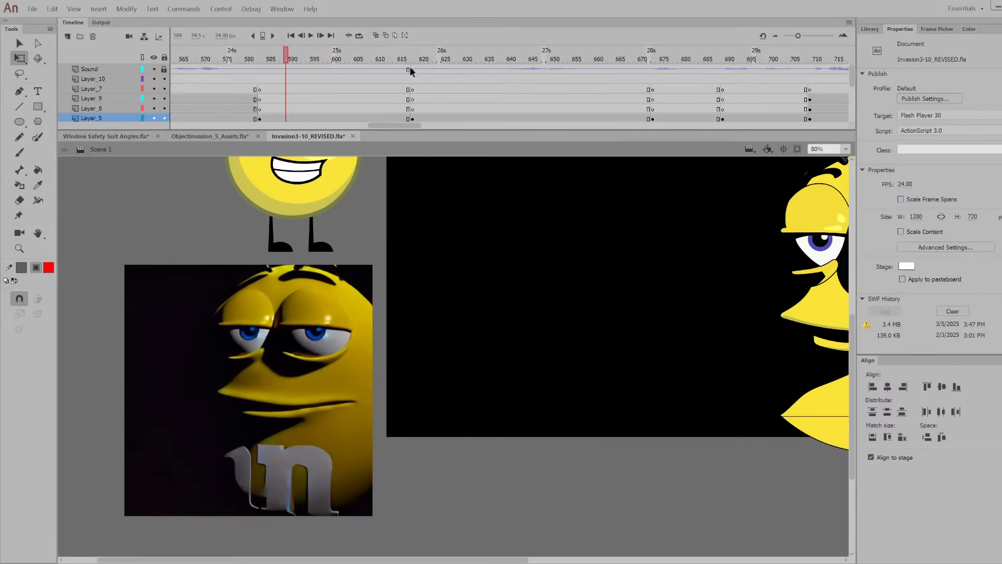
left_click(199, 280)
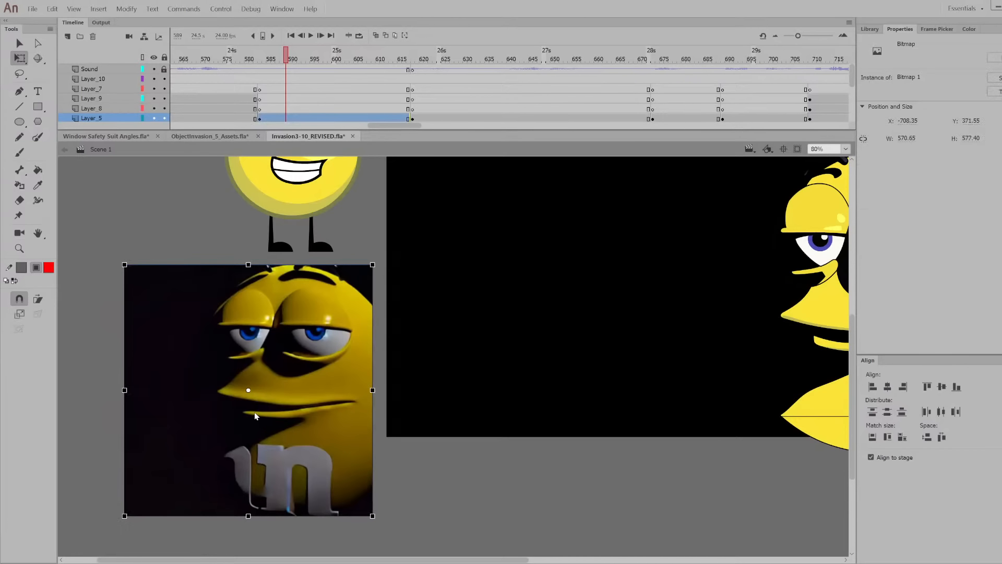
key("ctrl+b")
left_click(183, 206)
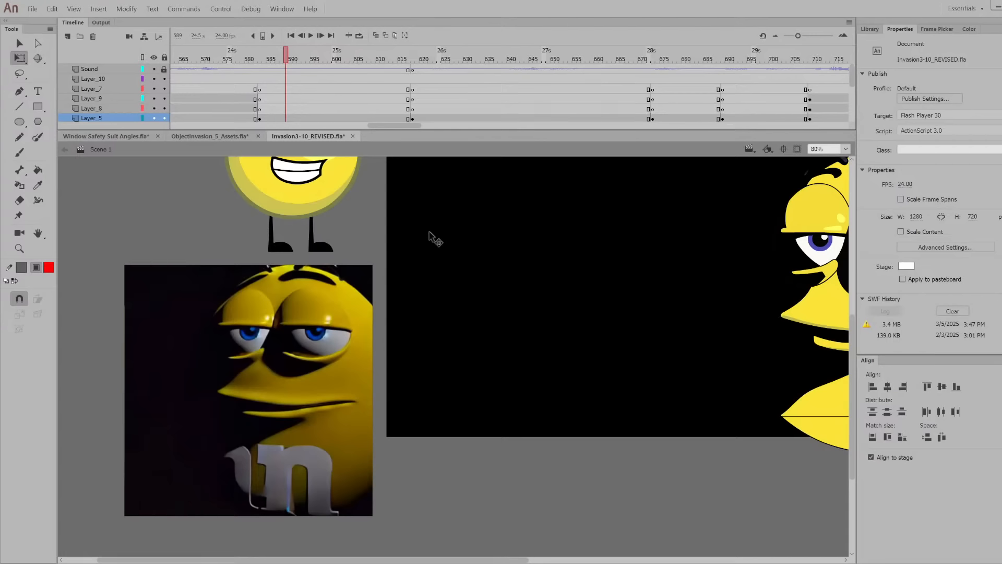
Compare the yellow fruit's close-up at frame 589 with the reference picture, examining the face and the lettering
scroll(386, 316, "down", 4)
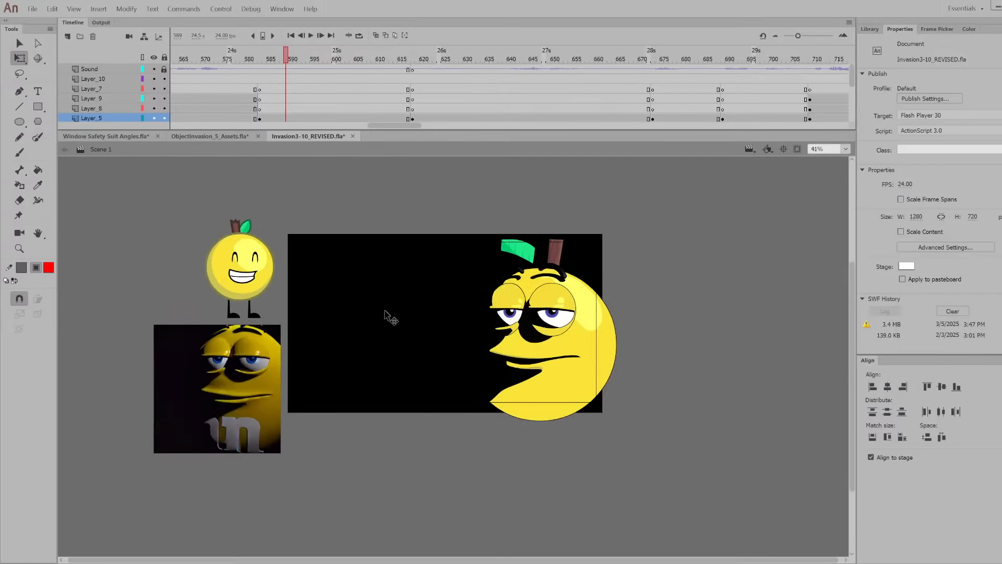
scroll(320, 351, "up", 3)
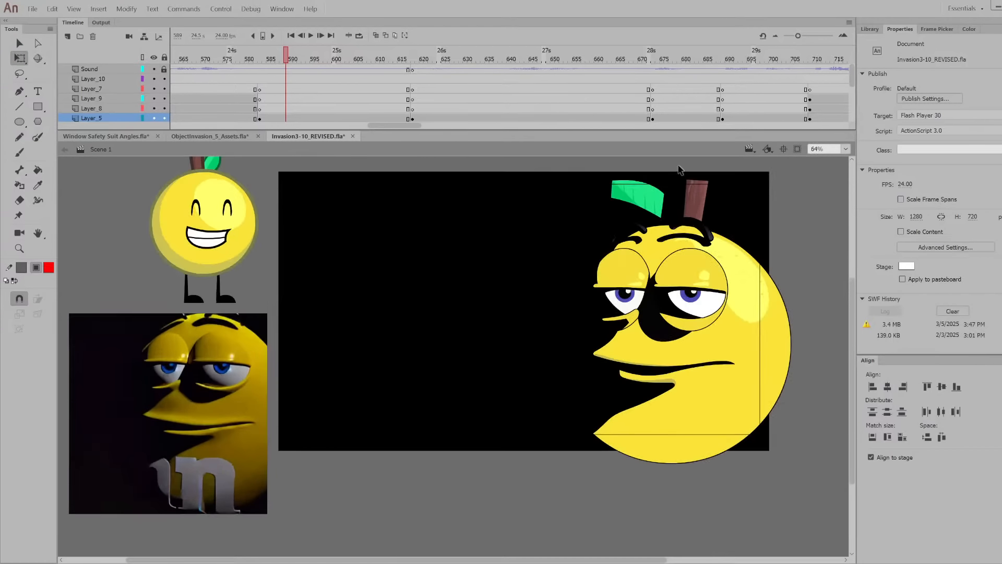
scroll(152, 401, "up", 2)
scroll(157, 401, "down", 2)
scroll(163, 469, "up", 3)
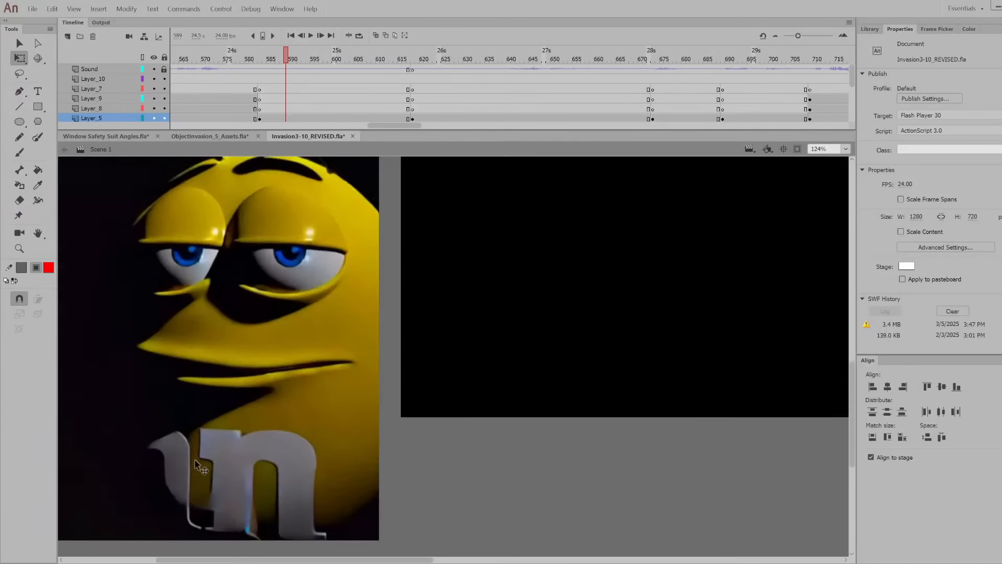
scroll(201, 424, "down", 1)
scroll(217, 498, "up", 1)
scroll(224, 434, "up", 1)
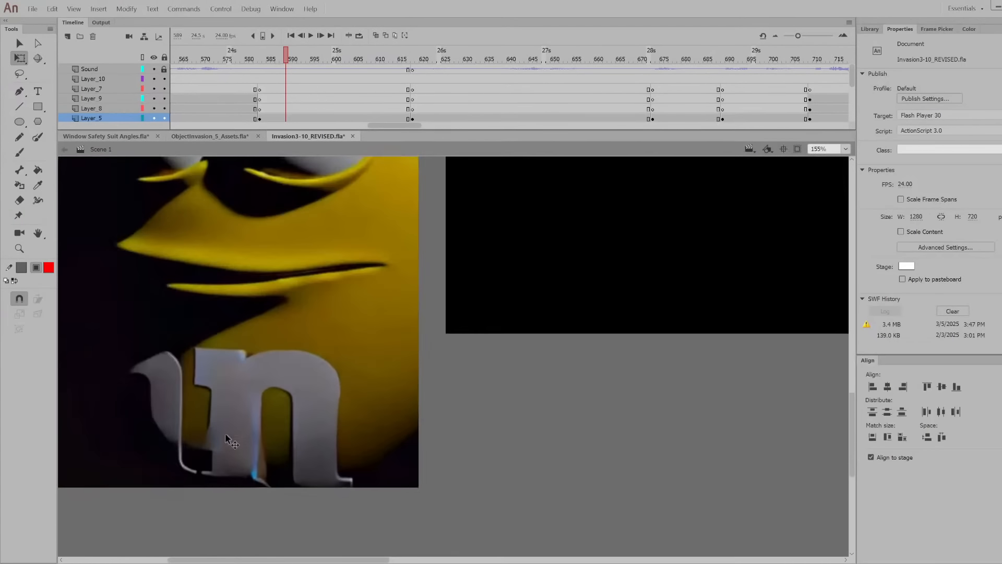
scroll(225, 433, "down", 3)
scroll(264, 301, "up", 2)
scroll(237, 294, "down", 1)
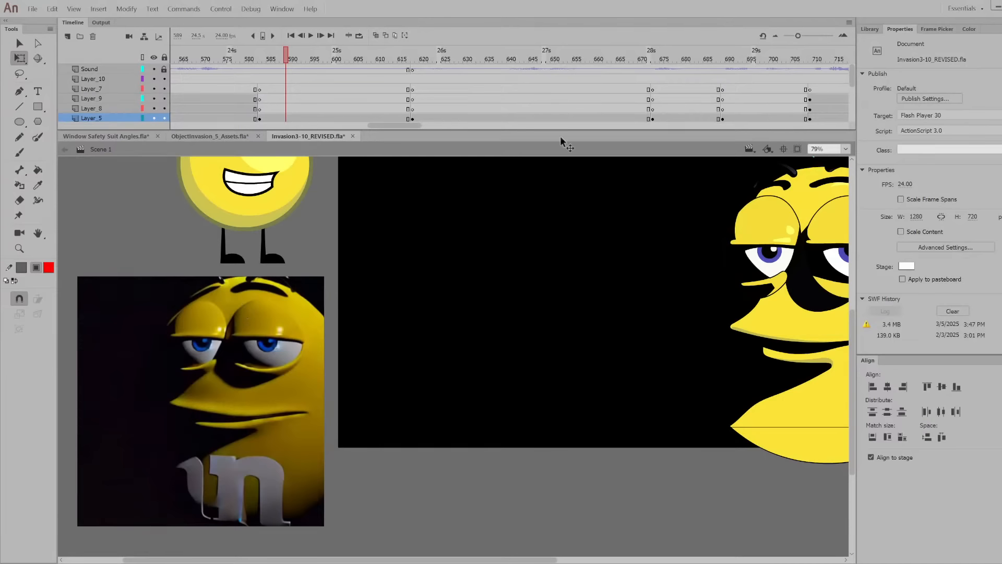
scroll(849, 155, "up", 1)
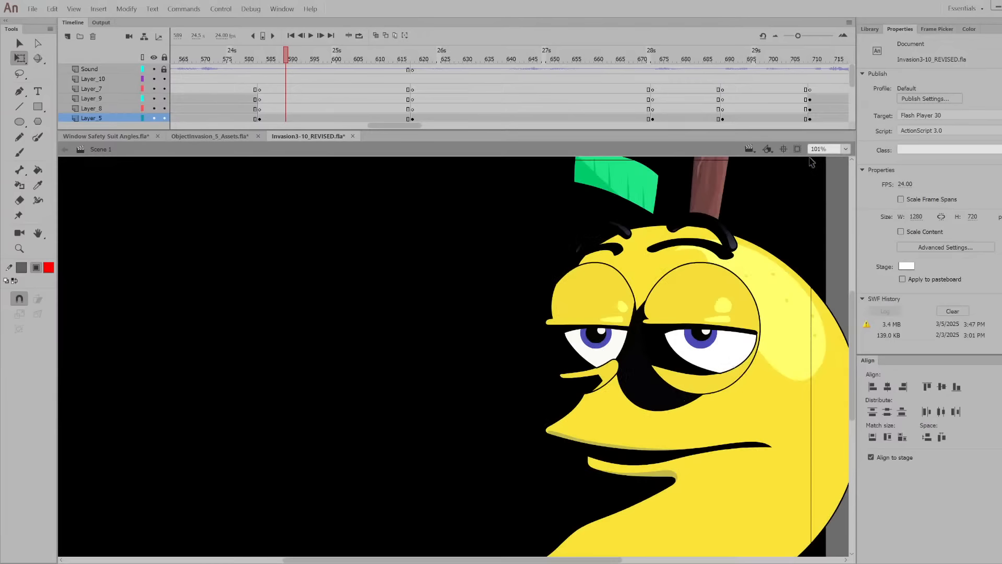
Scrub and play from the yellow fruit's close-up through the green popsicle shot to the tablet shot at frame 722
left_click(247, 58)
left_click_drag(250, 59, 271, 71)
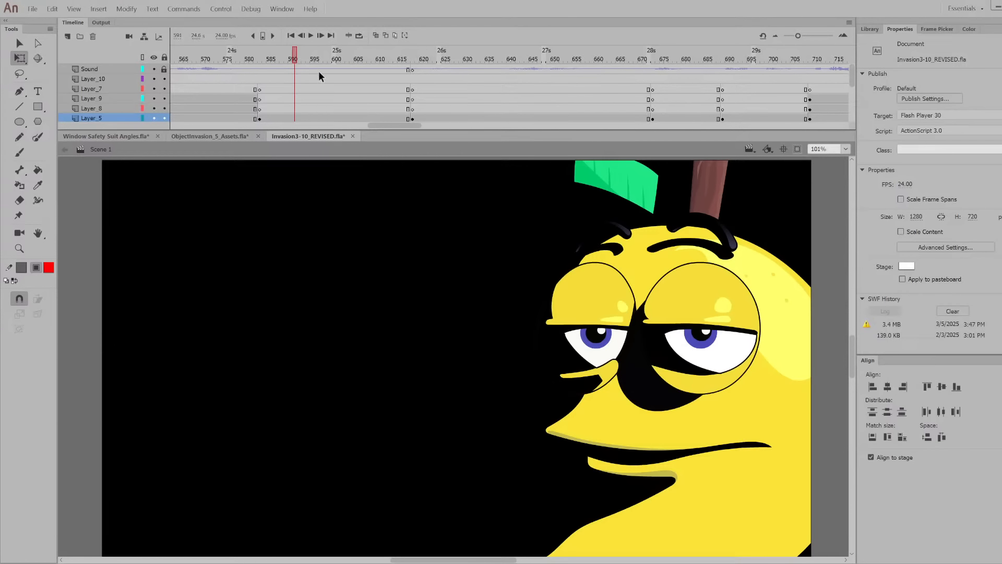
left_click(381, 59)
left_click_drag(229, 58, 320, 61)
key("Return")
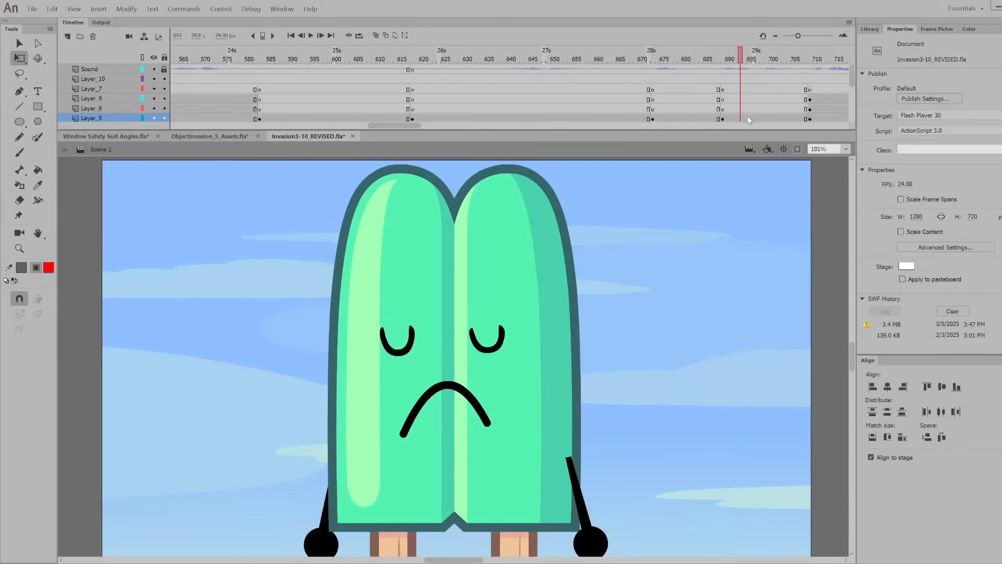
left_click_drag(662, 106, 910, 171)
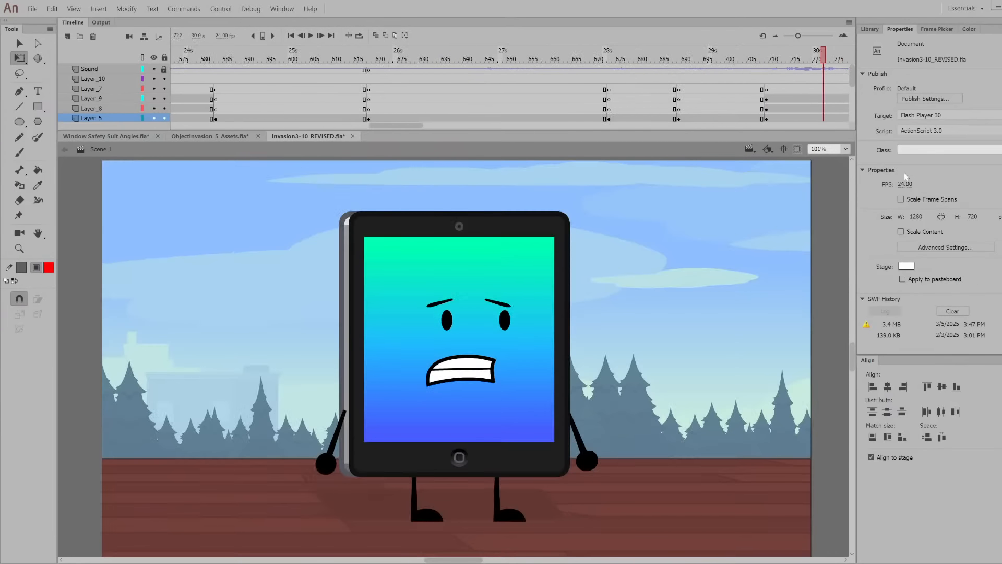
Scrub through the baguette shot at frame 840 and the tilted juice glass at frame 856 to the frozen slab at frame 1047
left_click_drag(420, 126, 466, 123)
left_click_drag(382, 55, 771, 203)
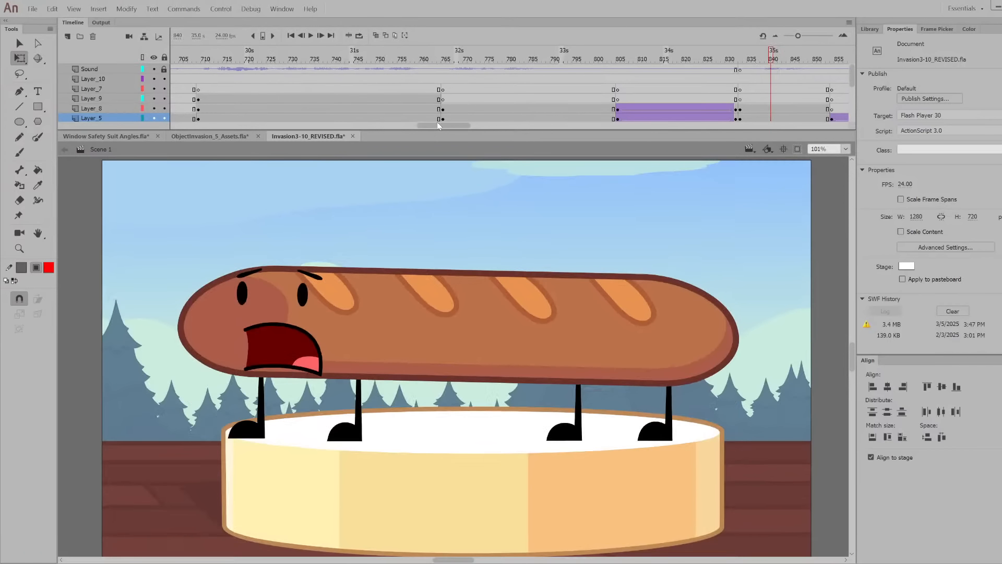
left_click_drag(438, 125, 469, 126)
left_click(447, 60)
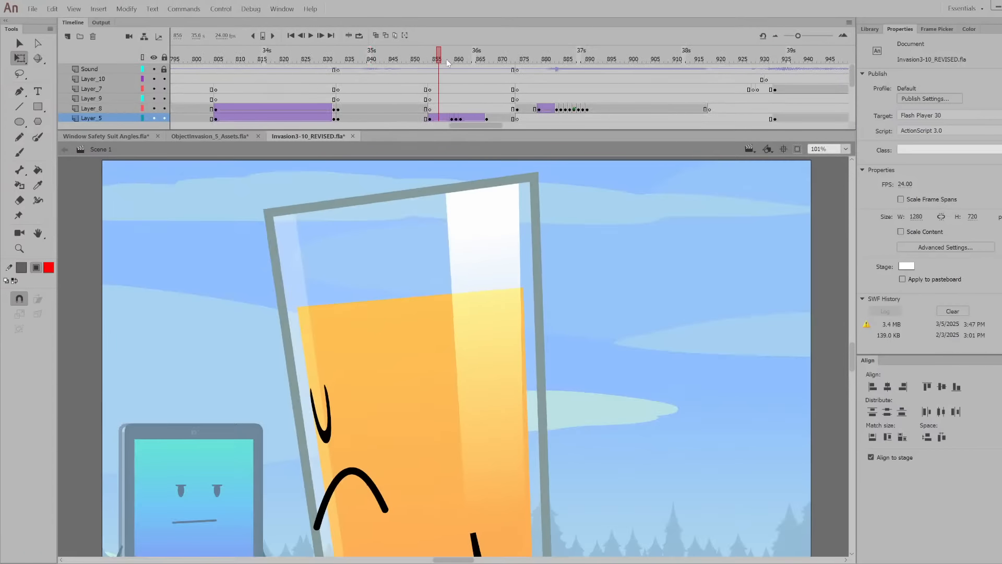
left_click_drag(447, 63, 660, 99)
left_click_drag(549, 65, 785, 128)
left_click_drag(697, 106, 728, 114)
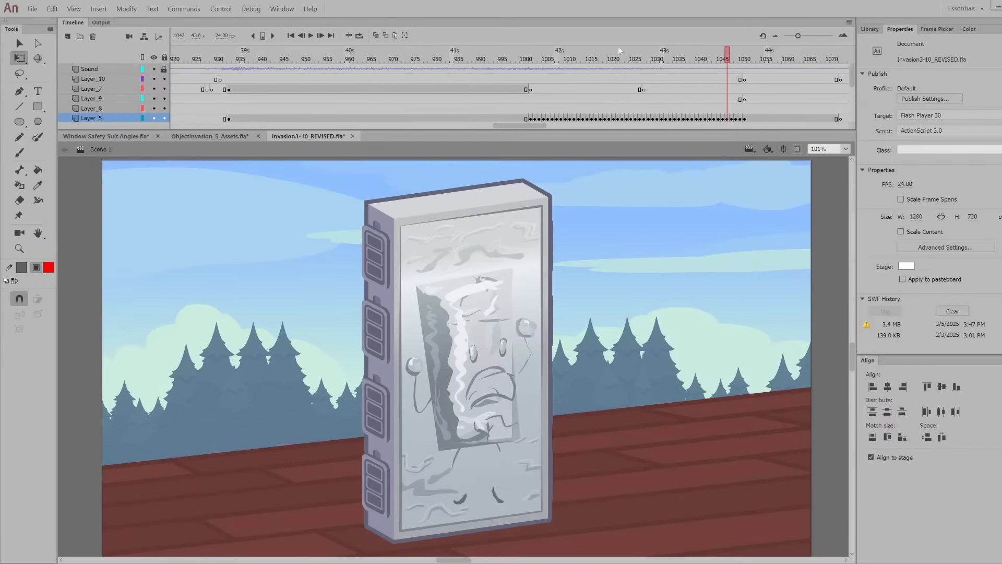
Scrub from the frozen slab shot at frame 1047 through the following shots toward the sky shot near the timeline's end
left_click_drag(572, 64, 832, 102)
left_click_drag(530, 125, 547, 125)
left_click(485, 65)
left_click_drag(494, 56, 741, 137)
left_click_drag(555, 126, 603, 128)
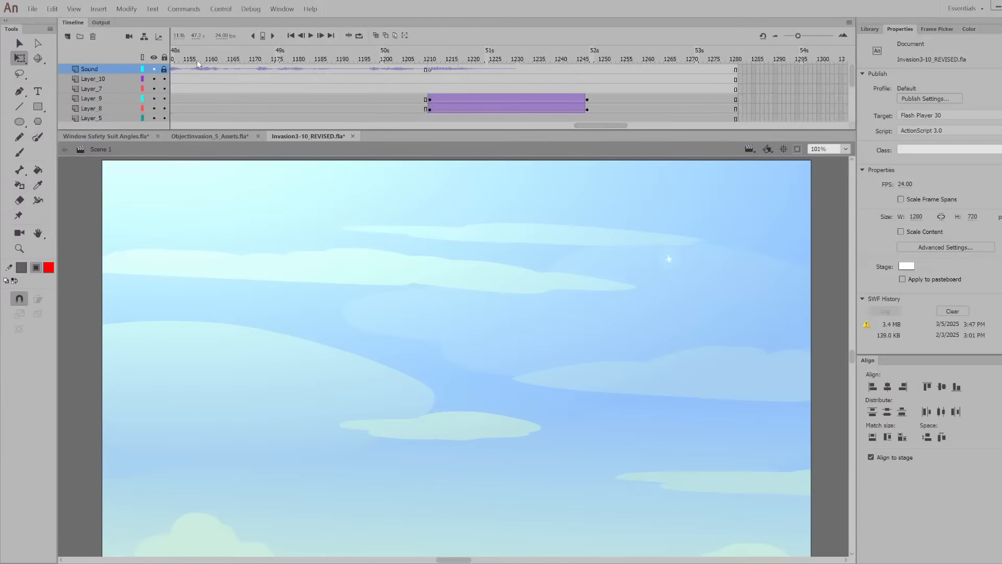
Play the closing group shot on the round platforms from frame 1165 and close the Invasion3-10_REVISED.fla file
left_click_drag(195, 59, 213, 75)
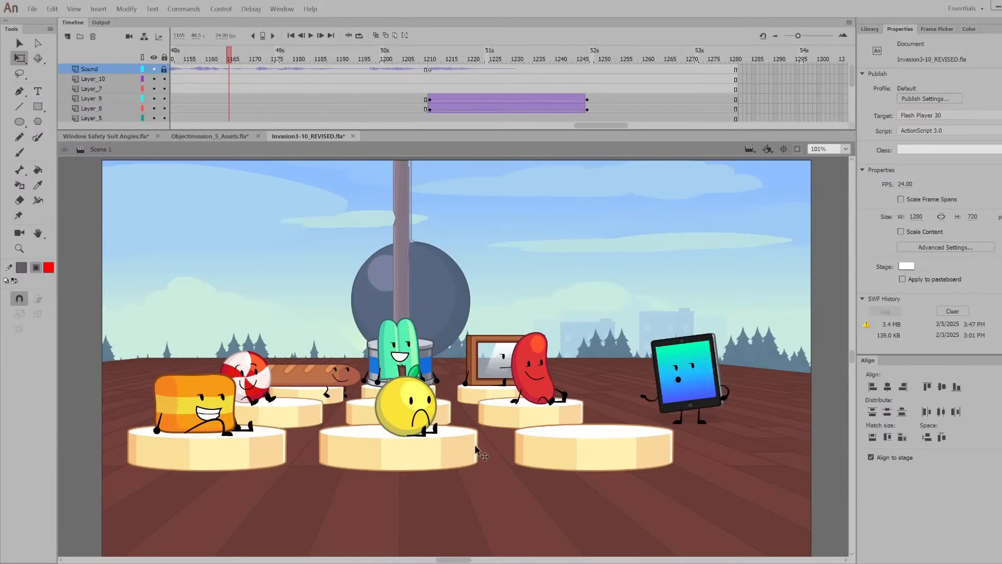
key("Return")
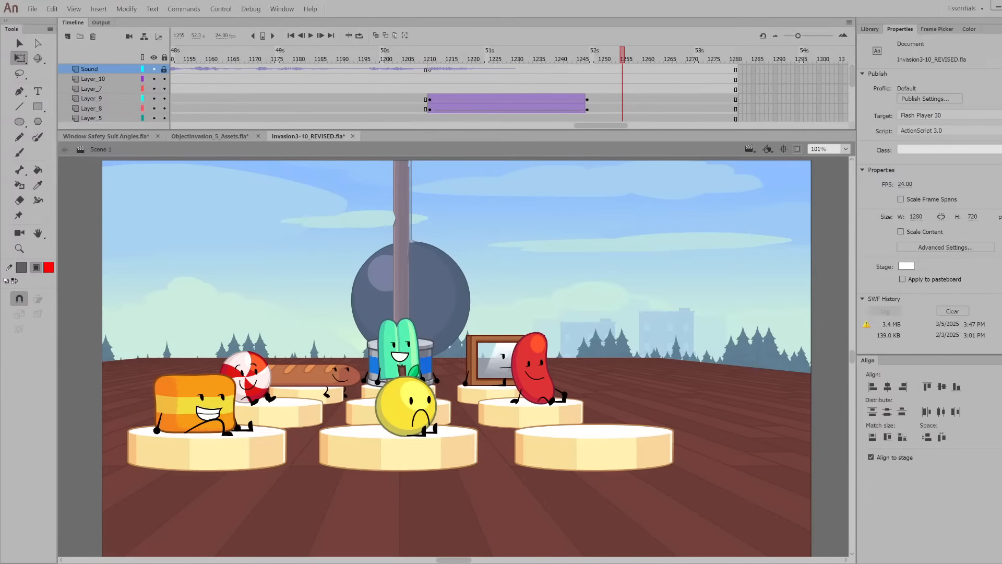
key("ctrl+w")
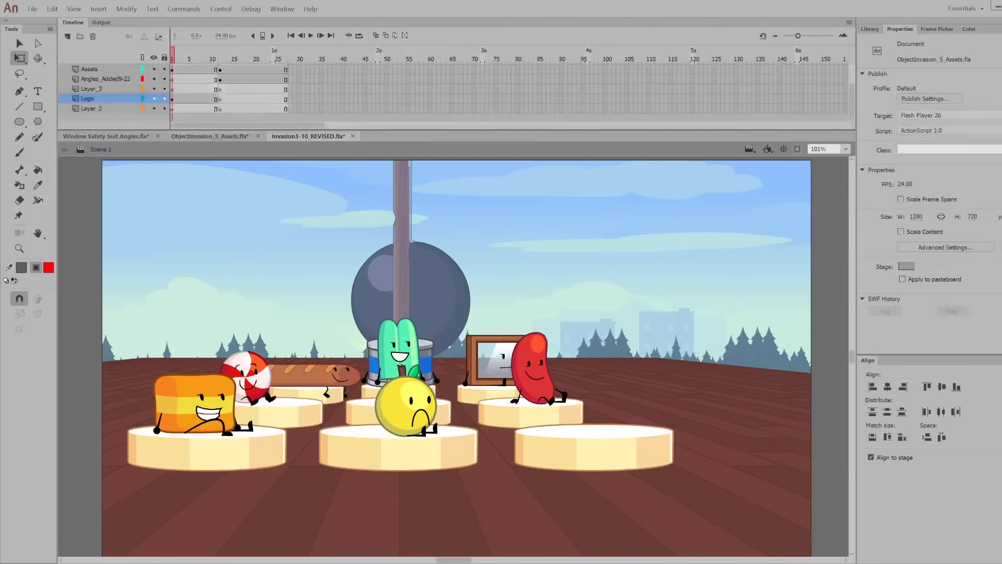
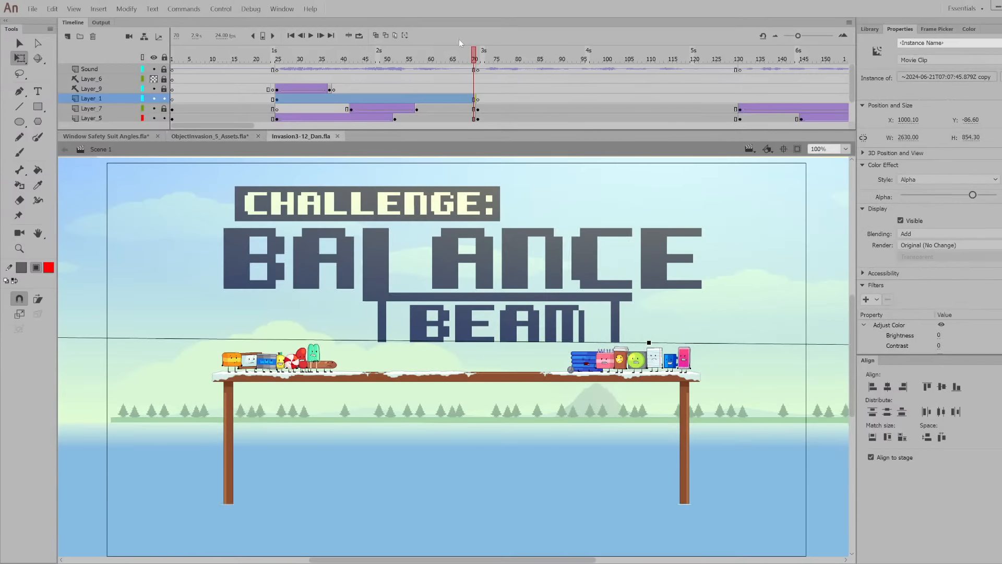
Scrub the Balance Beam opening from the first frame and play it through to the tablet's shot at frame 91
left_click(291, 38)
left_click_drag(192, 57, 333, 63)
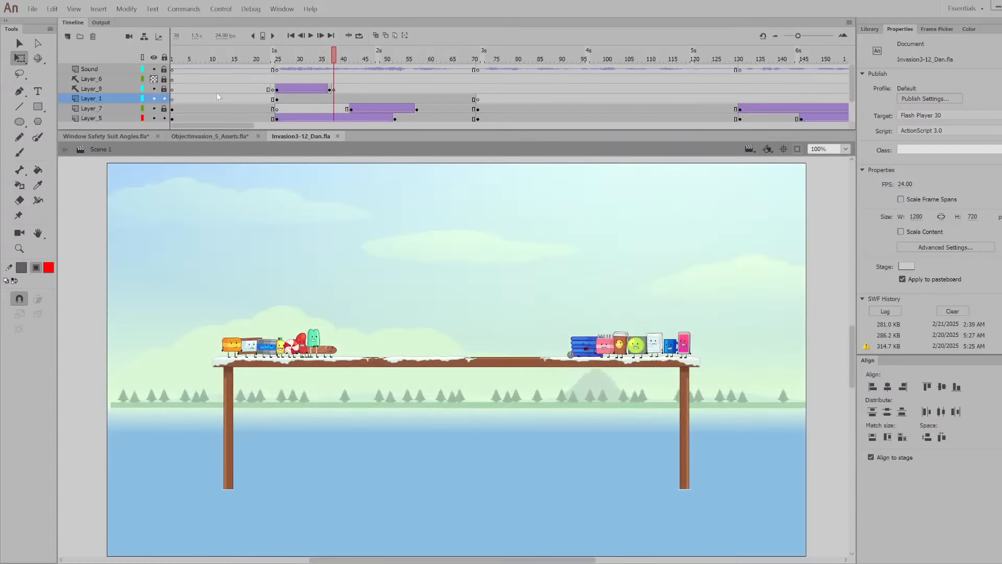
left_click_drag(217, 92, 277, 92)
key("Return")
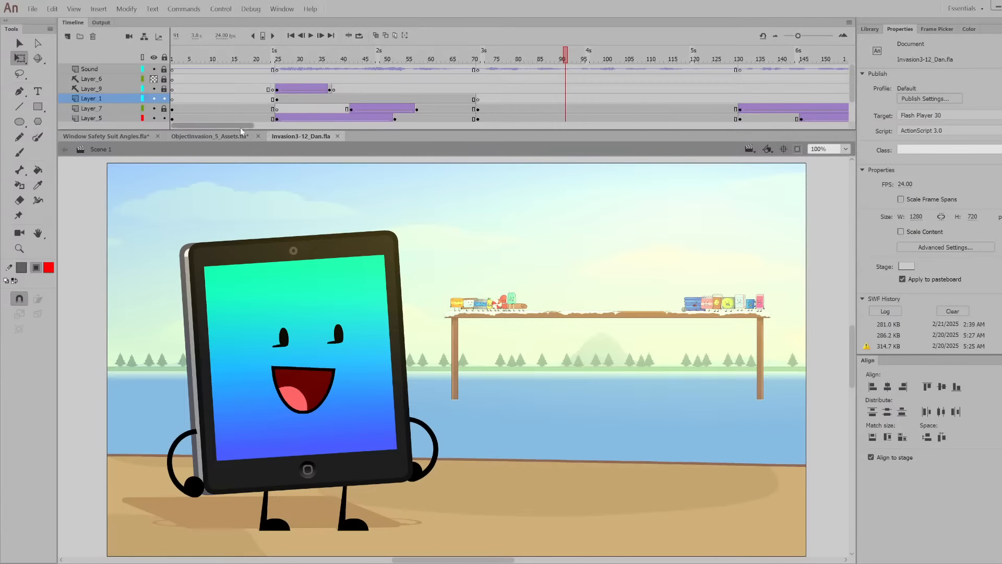
Play the tablet's pointing gesture from frame 91 and scrub to the contestants' lineup on the snowy beam at frame 137
left_click_drag(240, 126, 263, 115)
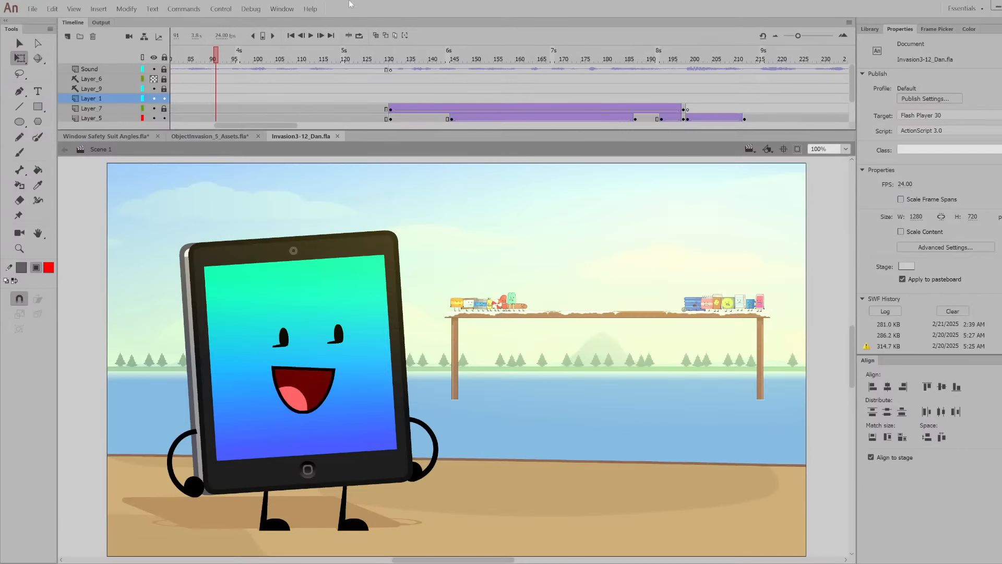
key("Return")
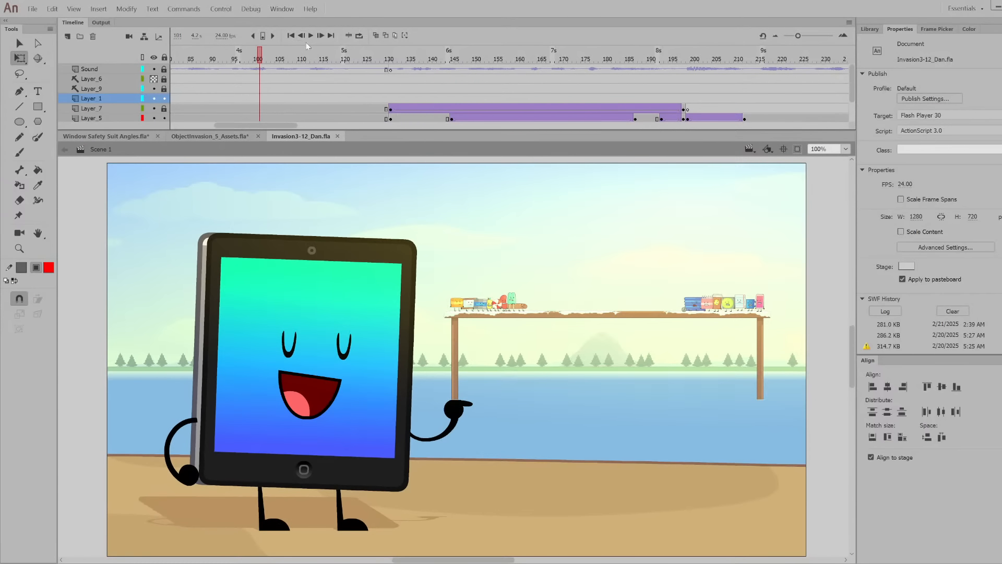
left_click_drag(320, 71, 417, 124)
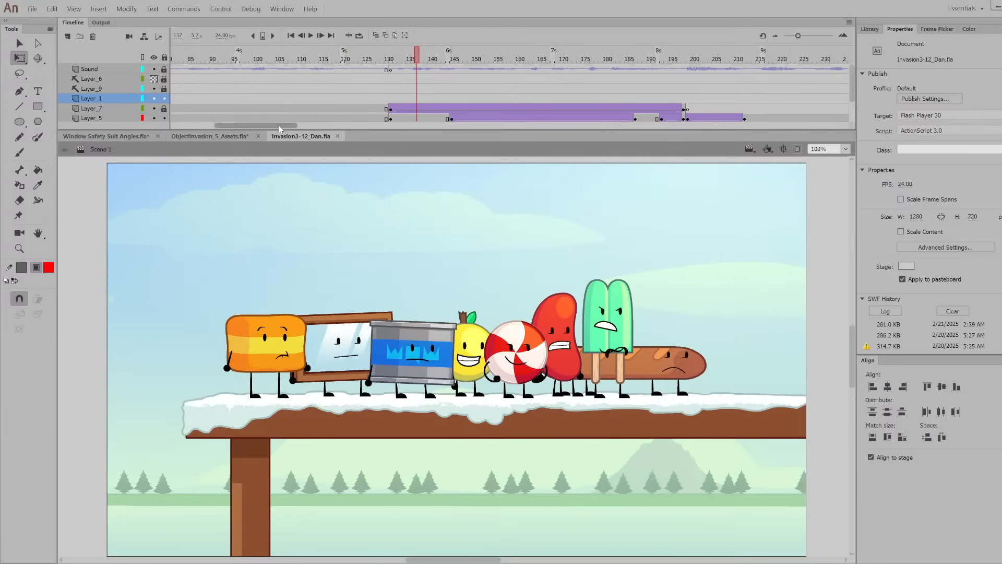
Scrub onward from the snowy beam lineup and play the slingshot and tablet shot around frame 455
left_click_drag(282, 126, 296, 126)
left_click(320, 67)
left_click_drag(320, 67, 591, 77)
key("Return")
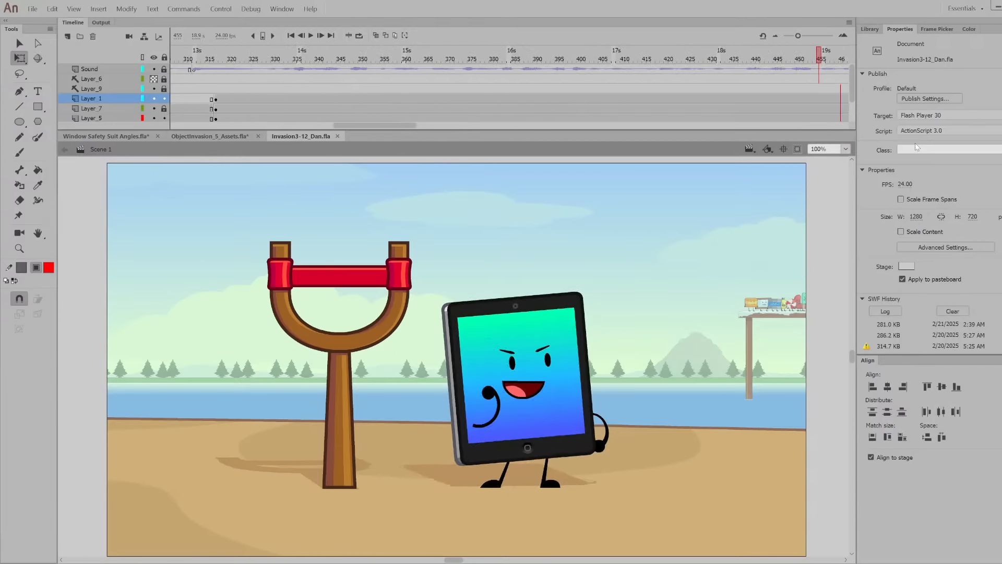
key("Return")
Go to the close-up of the characters' feet on the beam at frame 483 and play its camera move
left_click_drag(355, 126, 452, 126)
left_click(453, 70)
left_click(465, 55)
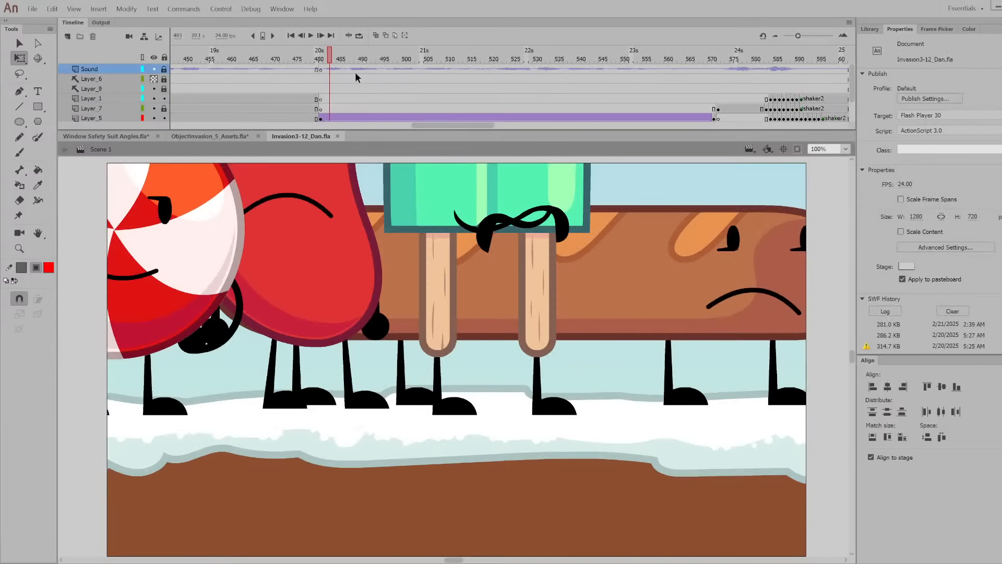
key("Return")
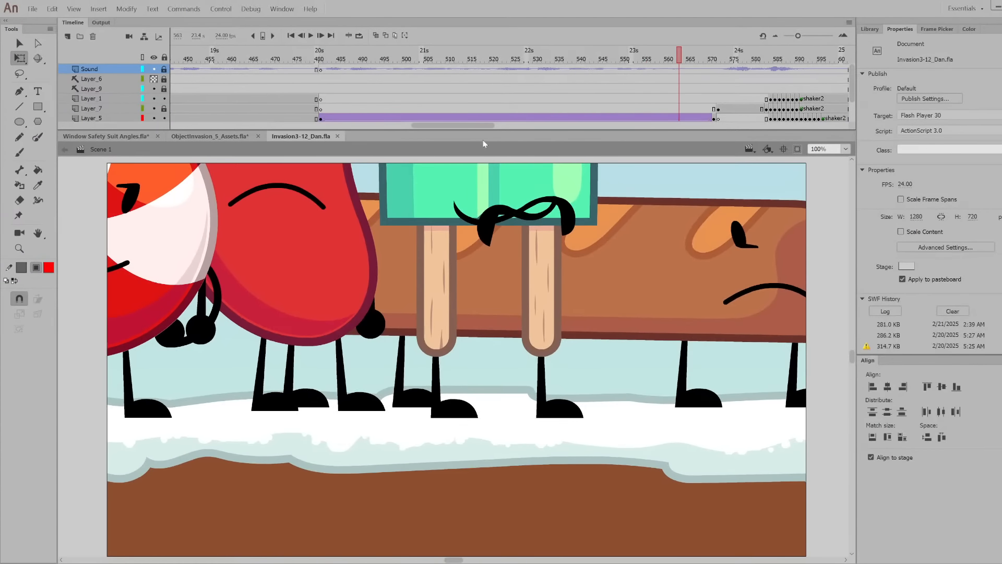
Scrub through the shots after the beam close-up and return to the tablet's shot at frame 86
left_click_drag(474, 124, 514, 115)
left_click(378, 56)
left_click_drag(378, 56, 499, 83)
left_click_drag(511, 126, 227, 121)
left_click(300, 56)
left_click(543, 69)
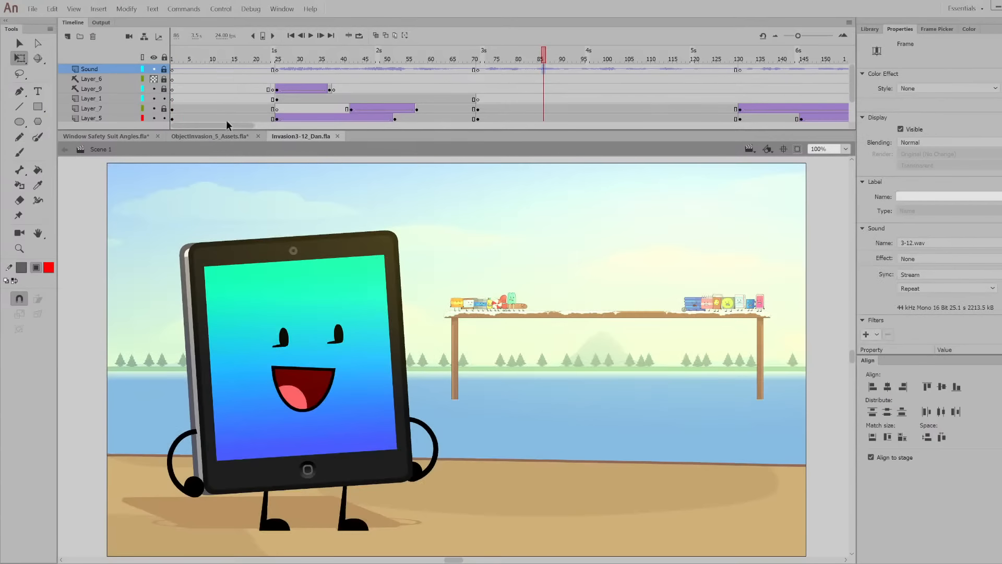
Scrub to the snowy beam lineup at frame 138 and close the Invasion3-12 file
left_click(227, 120)
left_click_drag(230, 126, 254, 127)
left_click_drag(357, 55, 509, 77)
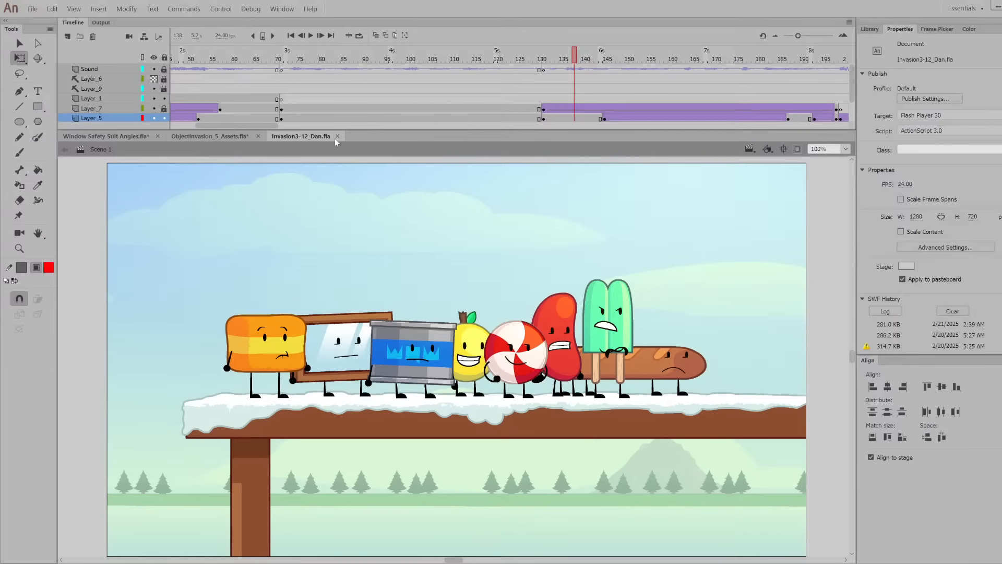
left_click(337, 136)
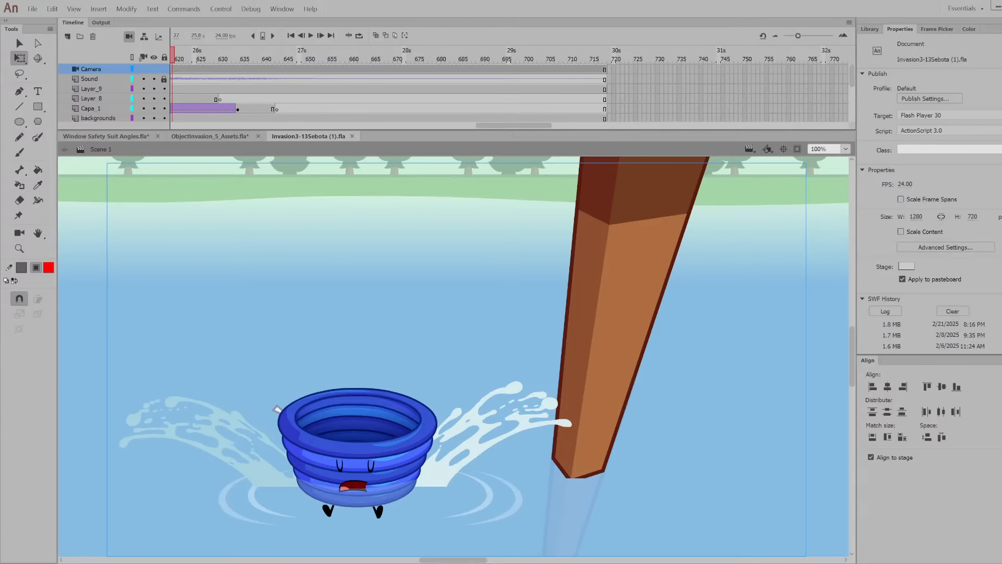
Return to frame 1 of the Invasion3-13Sebota file and scrub through the opening of the popsicle's snowball shot
left_click(291, 36)
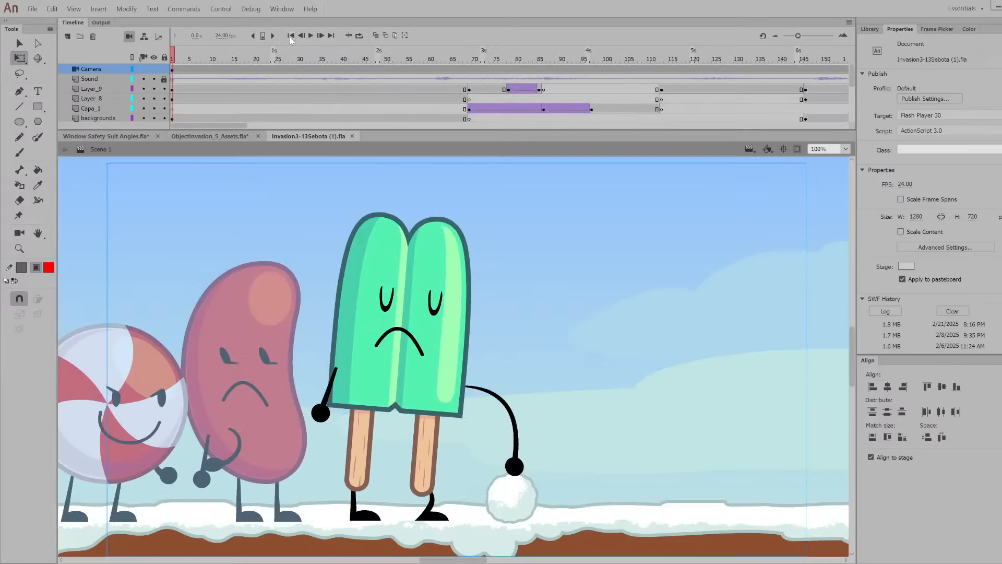
left_click_drag(200, 51, 595, 141)
left_click_drag(184, 52, 172, 55)
left_click(240, 340)
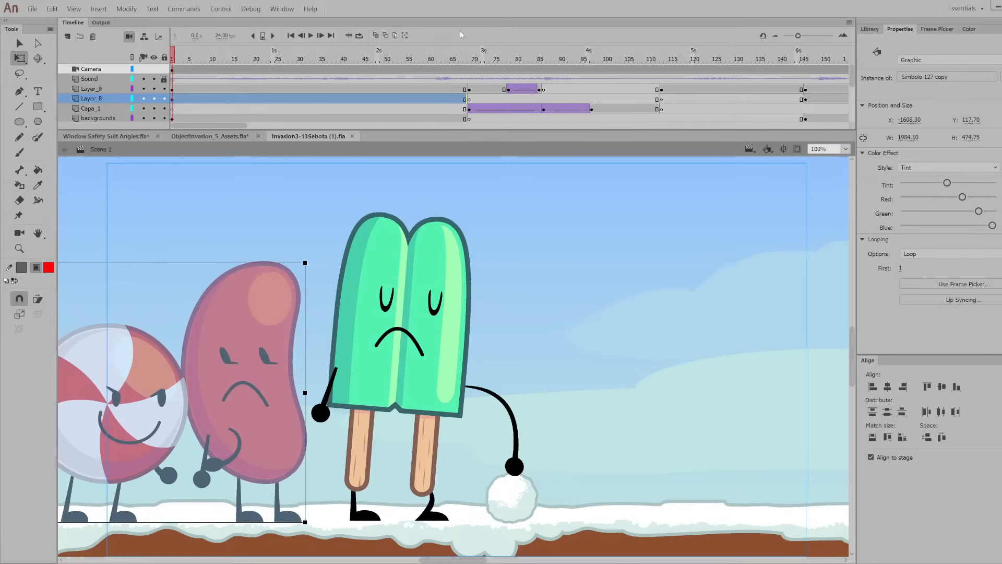
left_click_drag(172, 55, 200, 71)
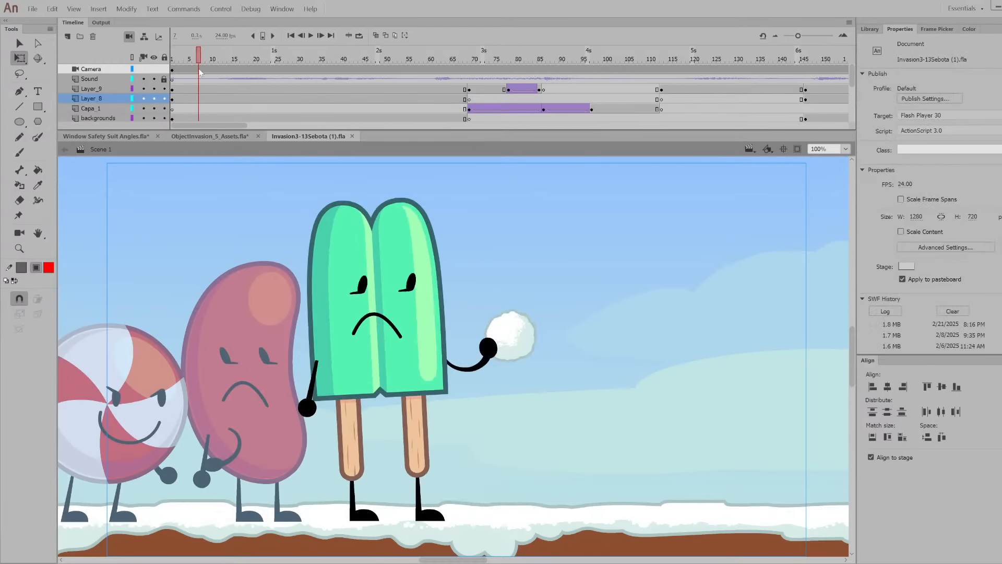
Examine the full character lineup on the snowy beam, and play the popsicle's snowball shot from frame 16
scroll(264, 327, "down", 3)
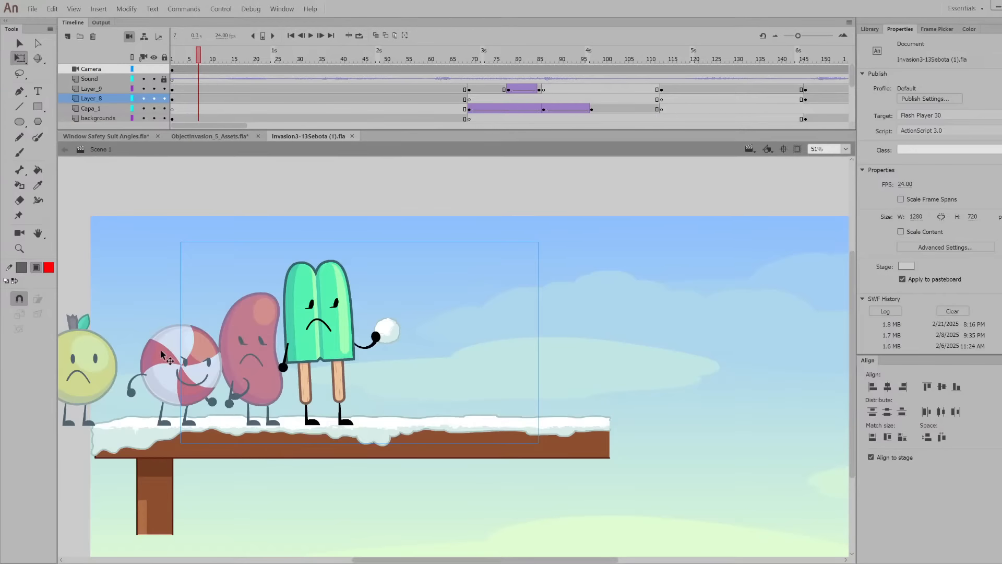
scroll(161, 352, "down", 4)
scroll(229, 364, "up", 4)
scroll(229, 352, "down", 2)
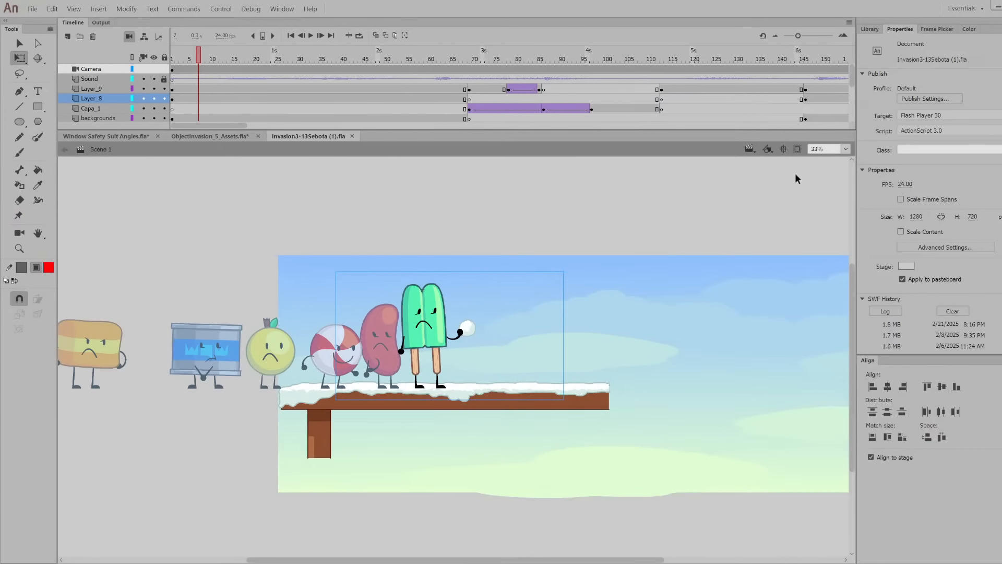
key("ctrl+2")
left_click(212, 58)
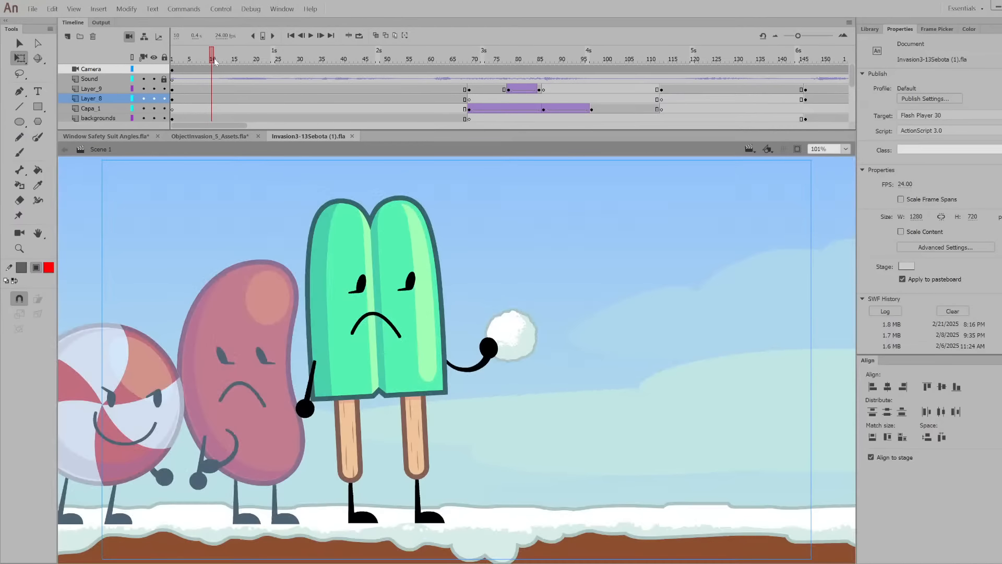
left_click_drag(214, 62, 237, 59)
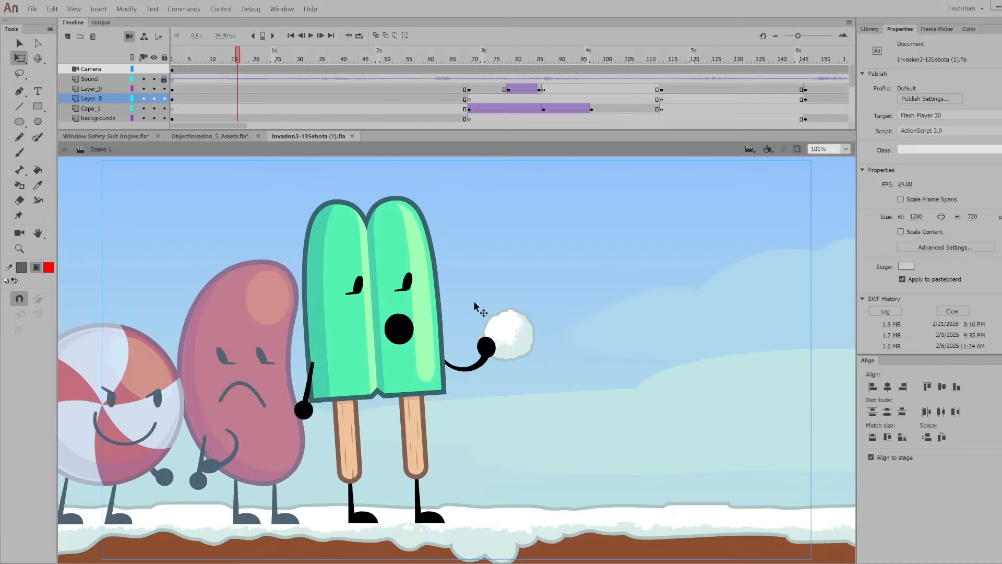
key("Return")
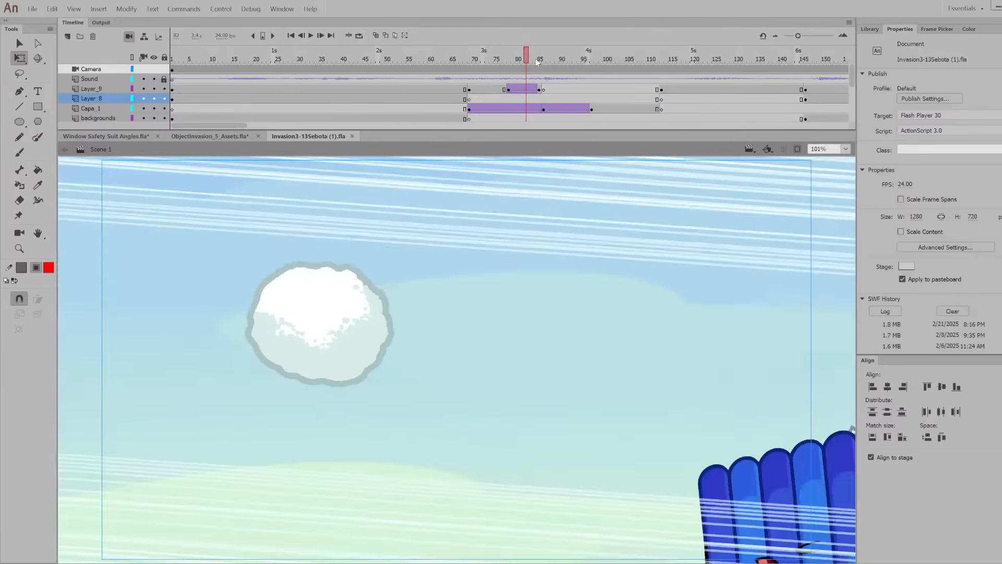
Scrub from the flying snowball around frame 83 through the popsicle close-up to the beam shot at frame 206
left_click_drag(536, 59, 682, 116)
left_click_drag(239, 126, 283, 115)
left_click(246, 52)
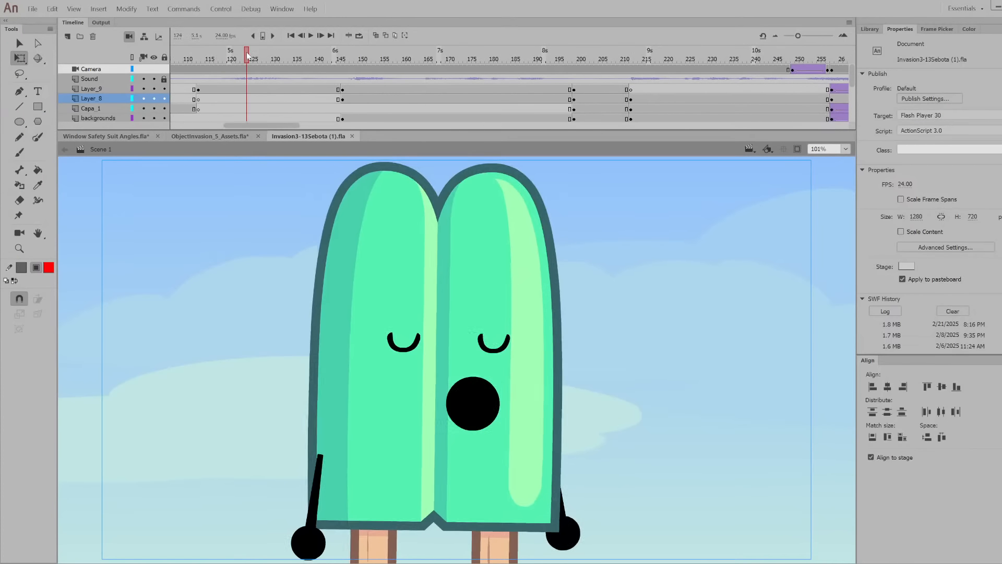
left_click_drag(247, 54, 399, 35)
left_click_drag(356, 60, 653, 102)
left_click_drag(584, 60, 605, 65)
Inspect the blue pool character hit by snow on the beam at frame 206, and restore the full-stage view
scroll(673, 359, "up", 10)
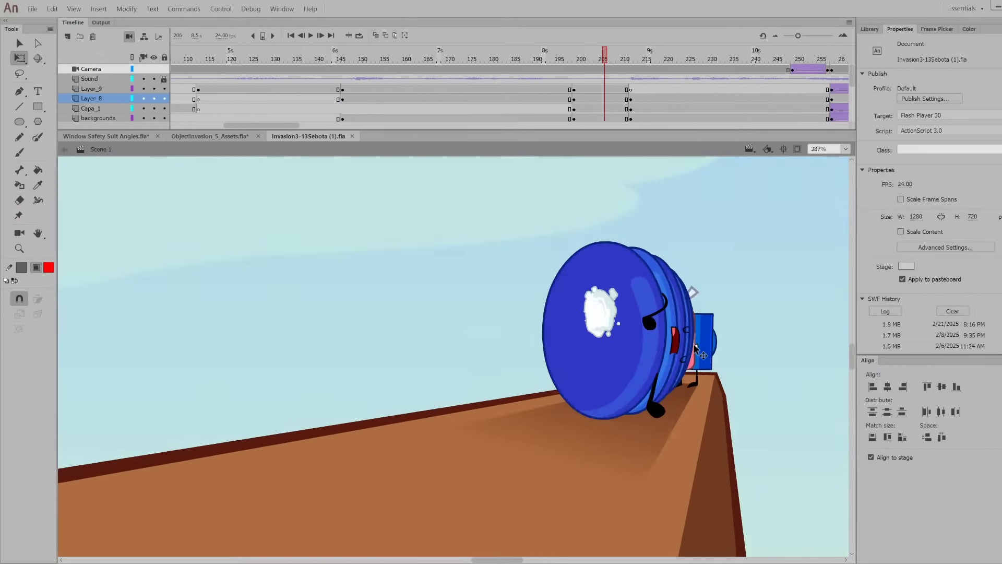
scroll(706, 305, "down", 6)
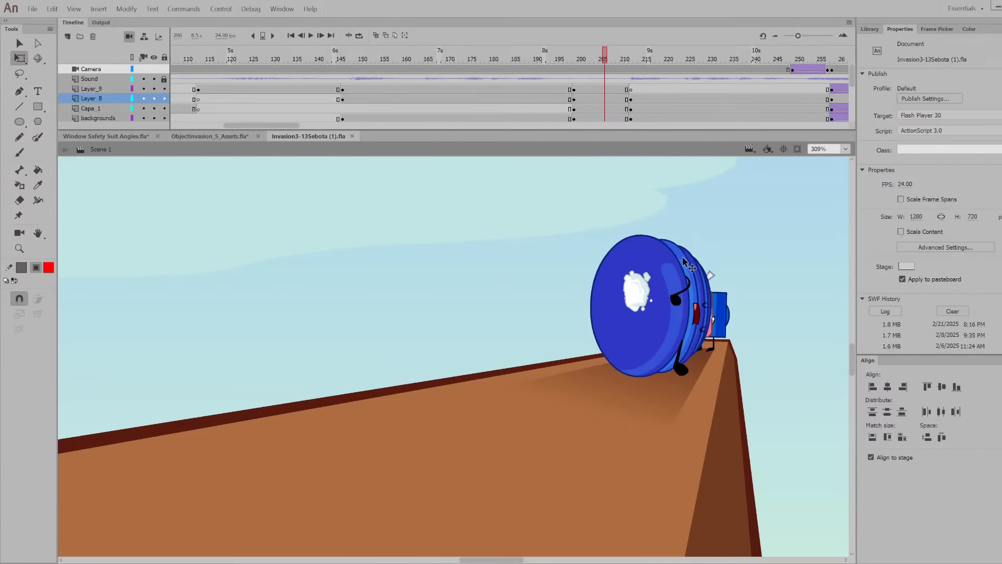
scroll(681, 257, "up", 4)
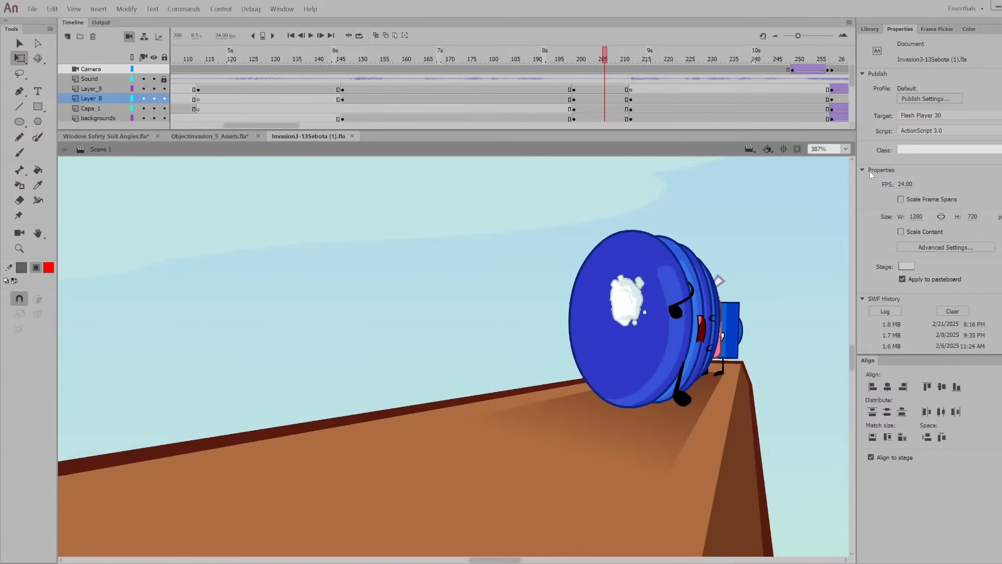
left_click(845, 150)
left_click(844, 158)
Play and scrub from the blue pool's beam shot through the window character's shots to around frame 343
left_click_drag(603, 58, 619, 65)
key("Return")
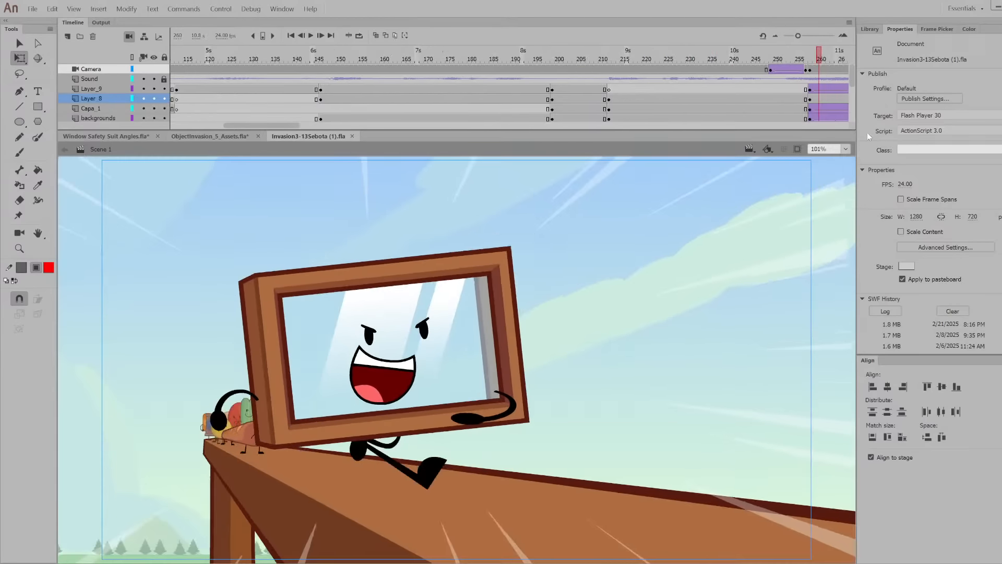
left_click_drag(867, 134, 760, 109)
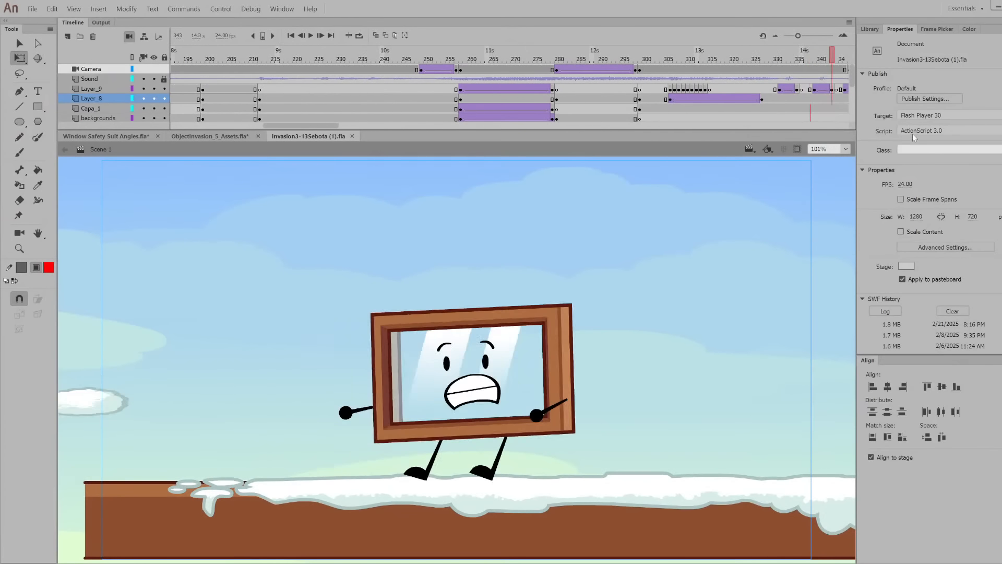
Scrub onward through the baguette close-up at frame 459 to the flattened window on the beam at frame 521
left_click_drag(912, 134, 478, 104)
left_click_drag(337, 125, 371, 120)
left_click(322, 65)
left_click_drag(323, 67, 877, 149)
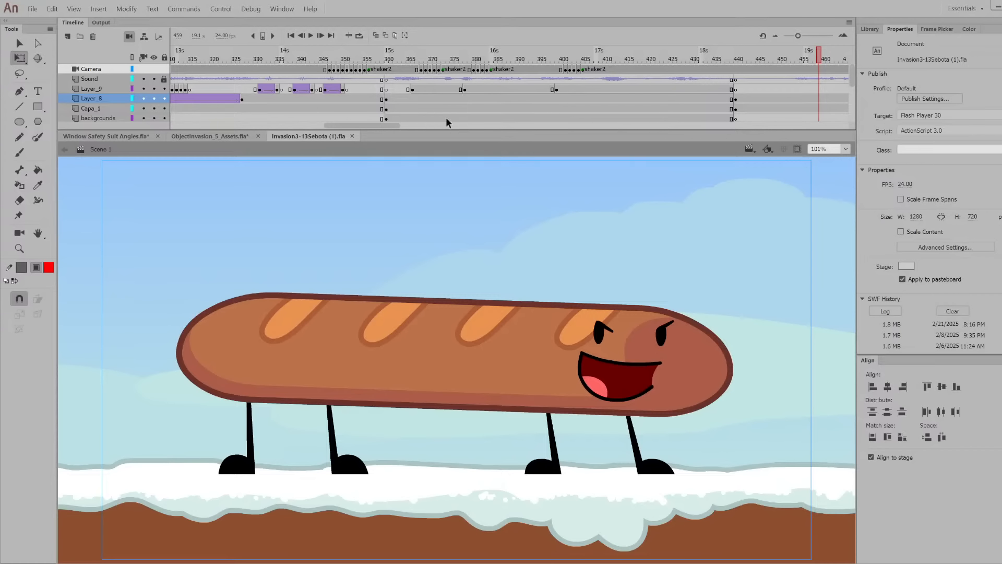
left_click_drag(386, 125, 440, 126)
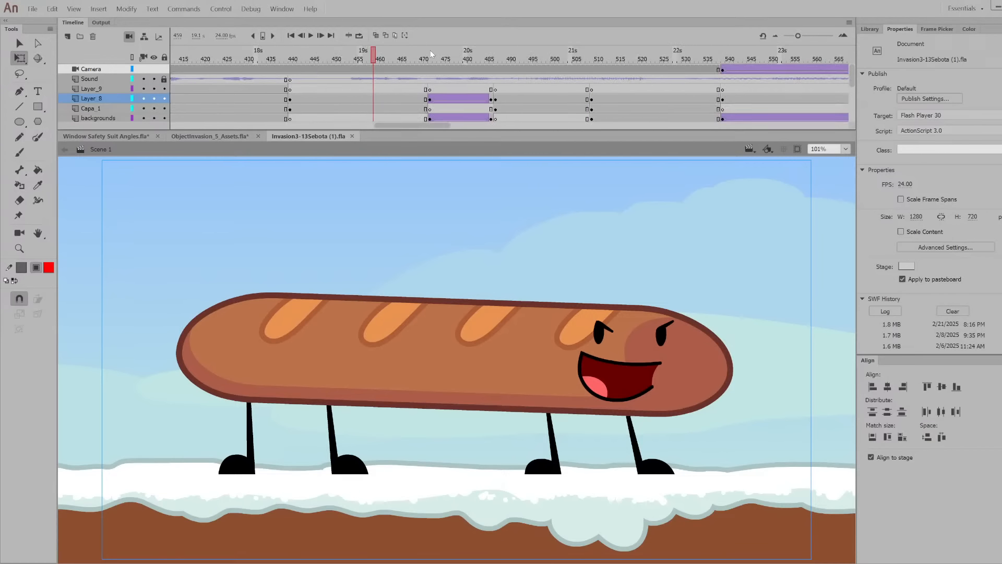
left_click(430, 52)
left_click_drag(438, 59, 644, 116)
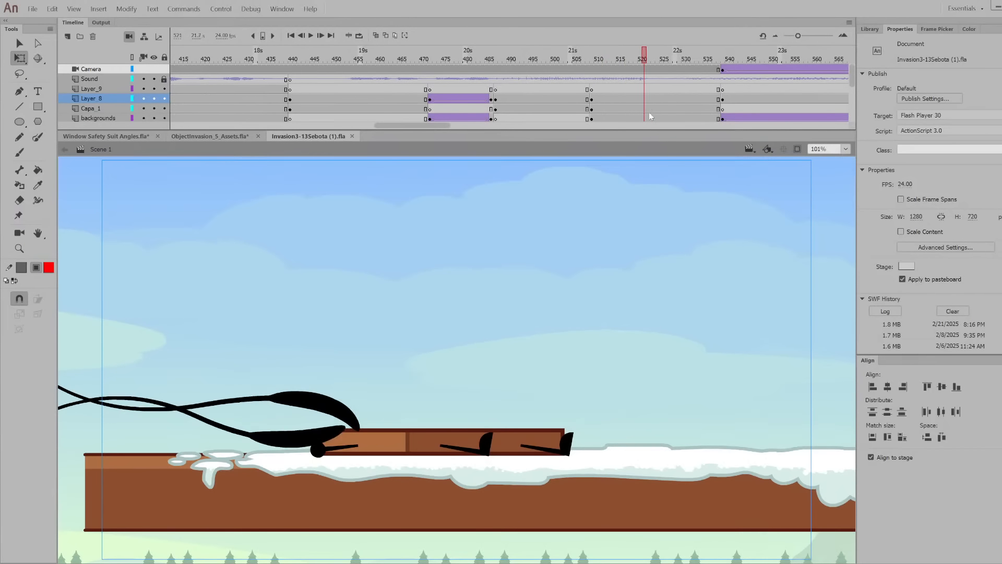
Open the symbol with the stretched black arms, inspect the Simbolo_112 layer's keyframes, and play its animation
left_click(342, 401)
double_click(342, 402)
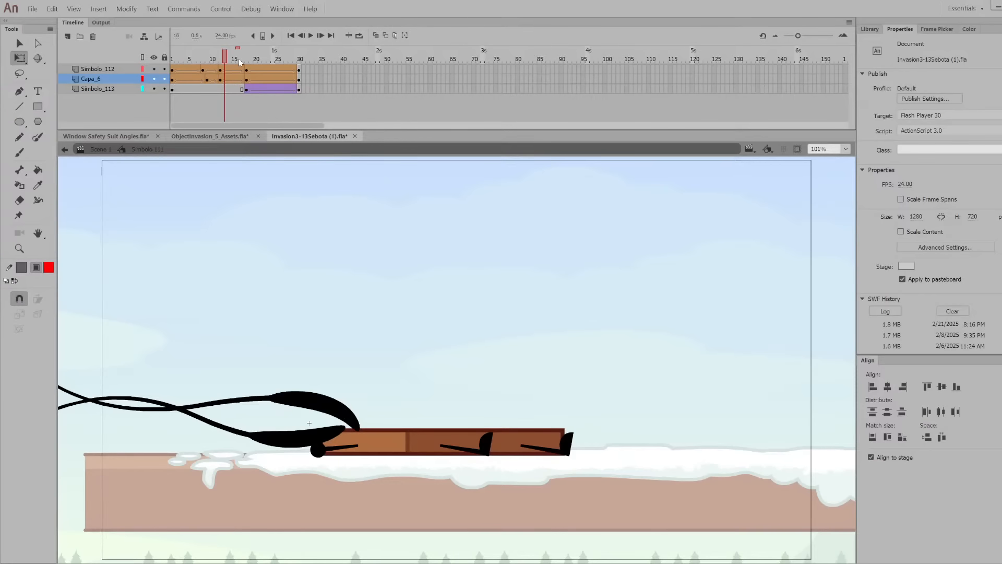
left_click_drag(239, 62, 247, 64)
left_click(342, 409)
left_click(328, 418)
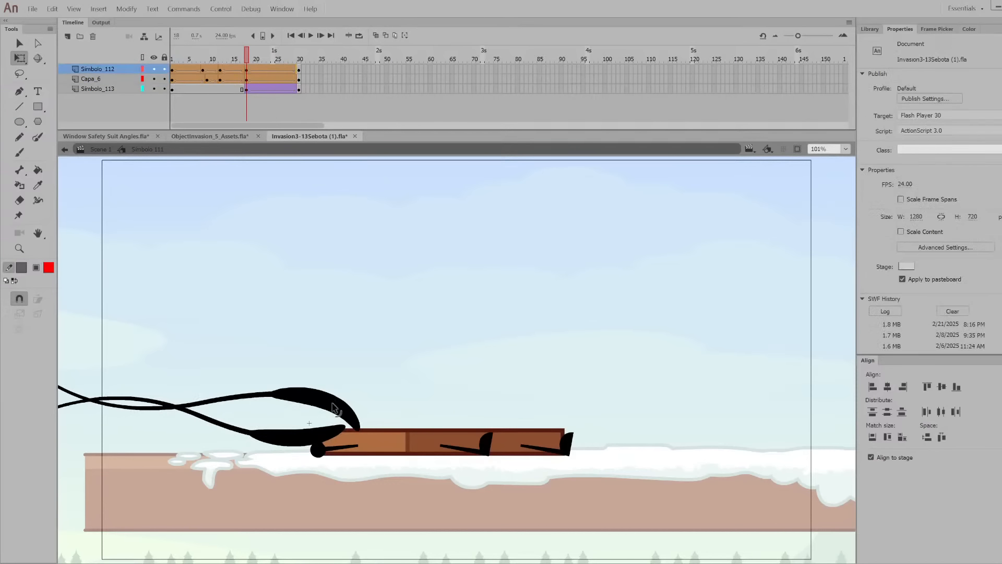
left_click(332, 404)
left_click(176, 70)
left_click(203, 70)
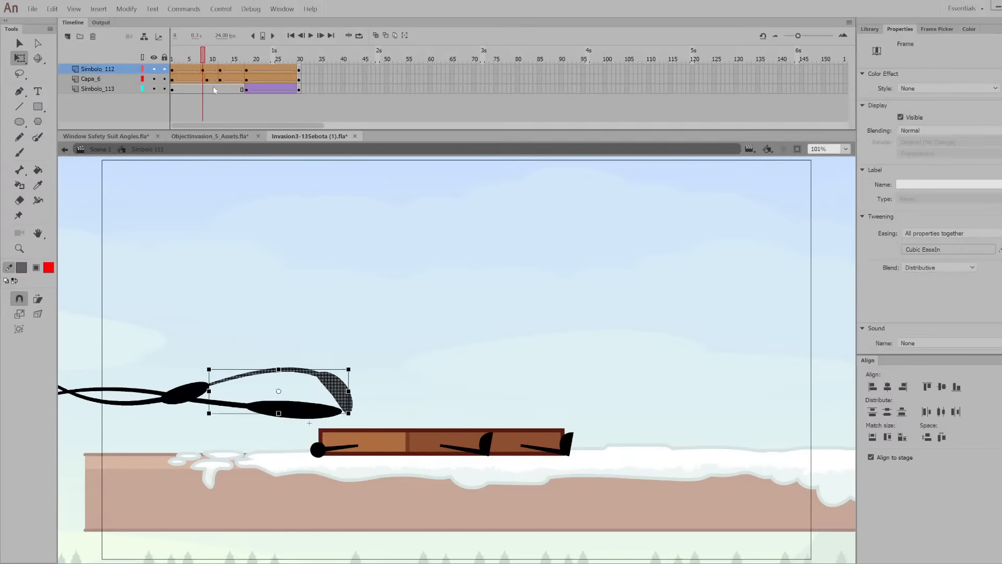
key("Return")
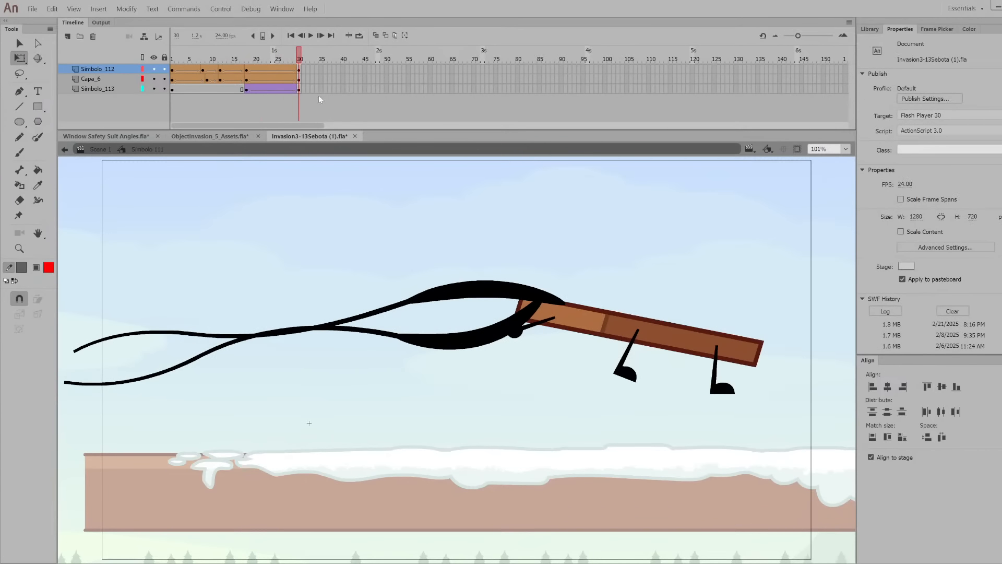
Replay the arm-grab animation inside the symbol and inspect the upper arm's brush stroke at frame 30
left_click_drag(299, 58, 157, 73)
key("Return")
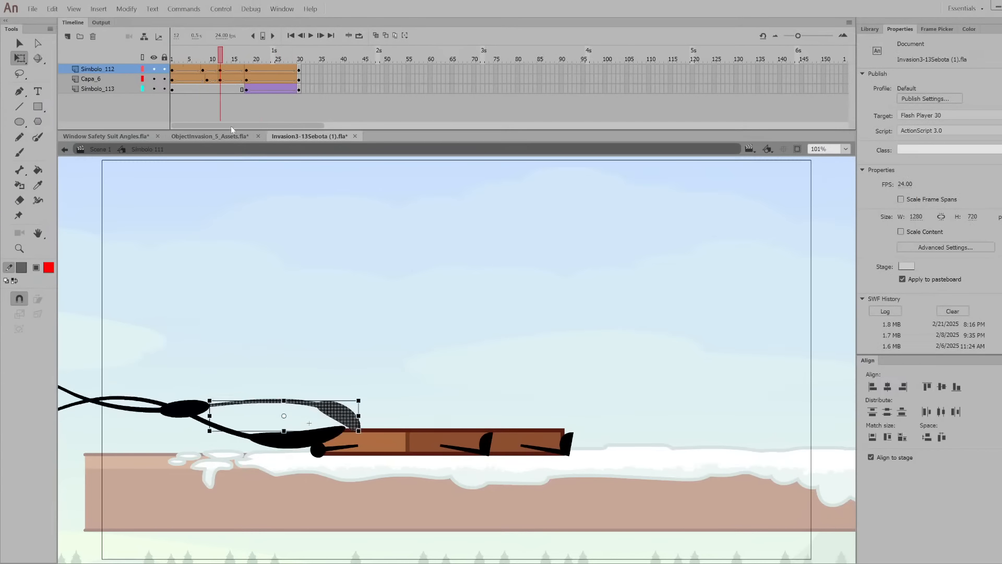
mouse_move(262, 108)
left_mouse_down()
mouse_move(262, 96)
mouse_move(306, 86)
mouse_move(174, 81)
mouse_move(299, 88)
mouse_move(267, 110)
mouse_move(325, 122)
left_mouse_up()
left_click(453, 288)
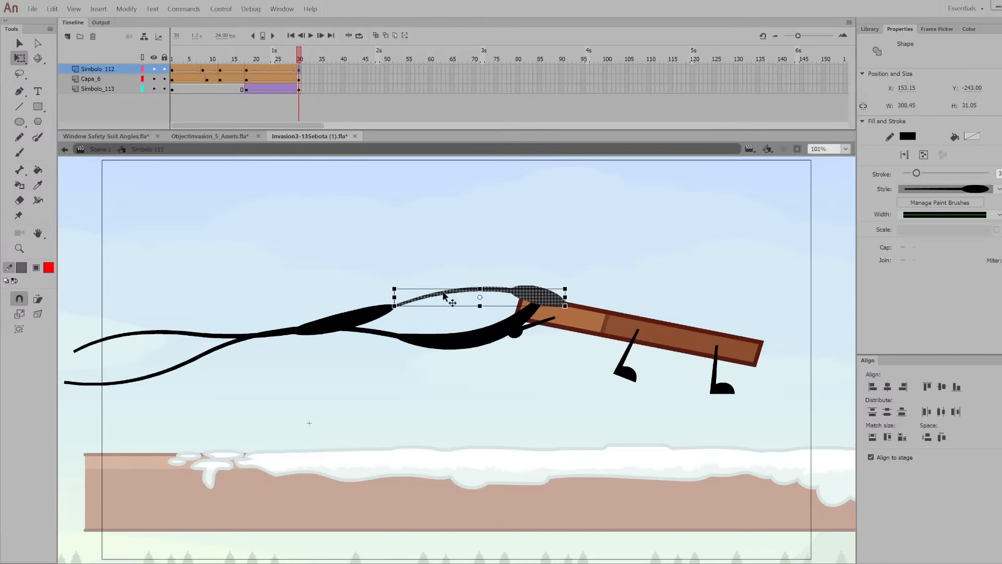
double_click(446, 289)
left_click(456, 251)
mouse_move(275, 58)
left_mouse_down()
mouse_move(171, 83)
mouse_move(209, 123)
mouse_move(233, 120)
mouse_move(253, 98)
mouse_move(169, 81)
mouse_move(299, 86)
left_mouse_up()
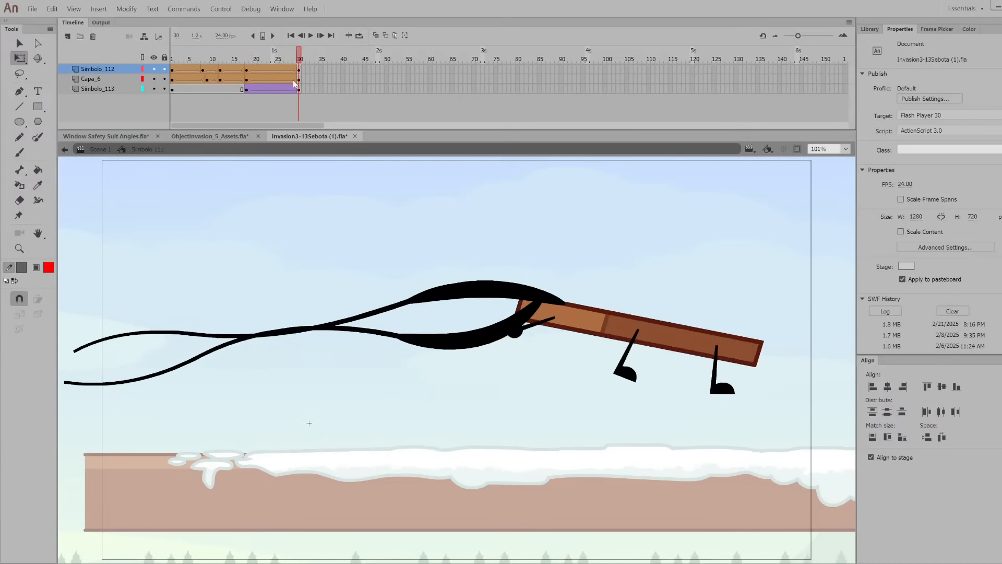
Return to Scene 1 and scrub through the window's swing around the beam to the water shot around frame 605
left_click(98, 151)
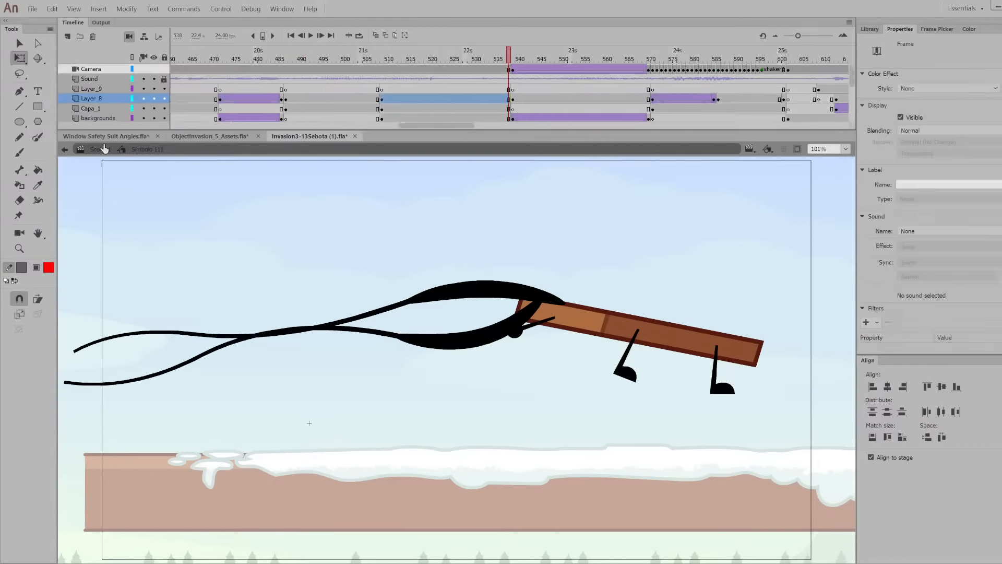
left_click_drag(495, 59, 640, 108)
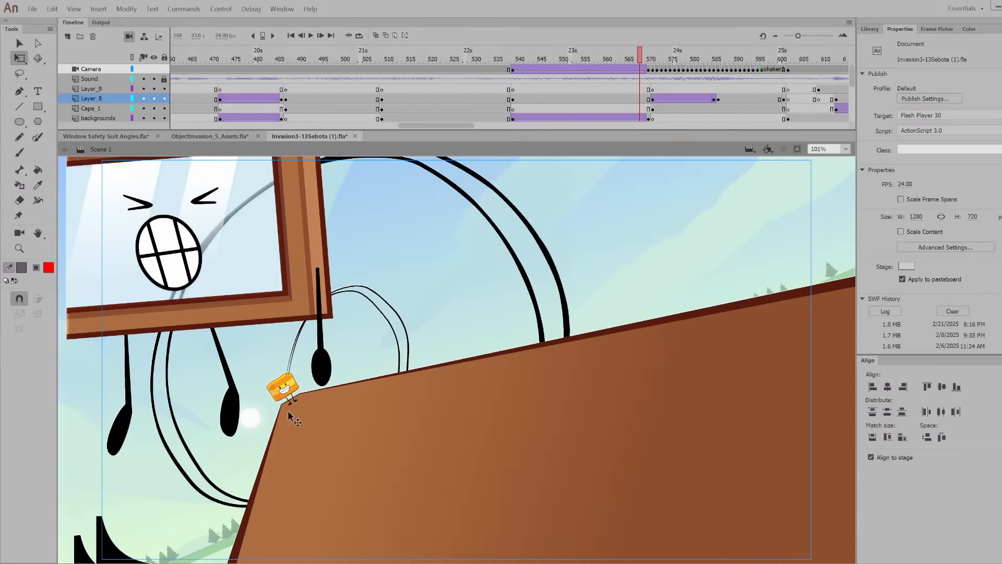
left_click_drag(644, 72, 807, 67)
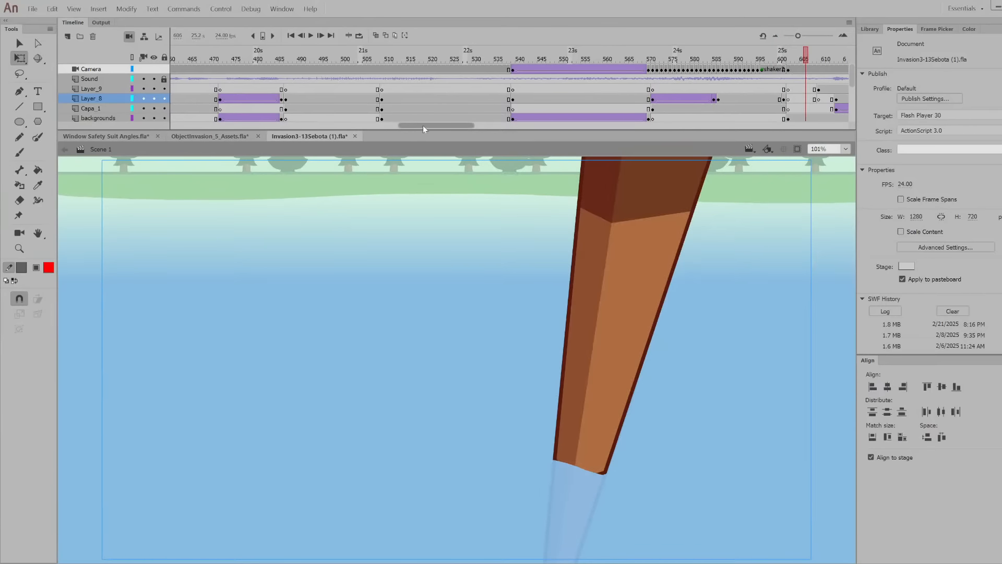
Scrub back and forth through the blue pool's splash into the water, stopping around frame 628
left_click_drag(423, 125, 466, 126)
left_click_drag(310, 78, 418, 78)
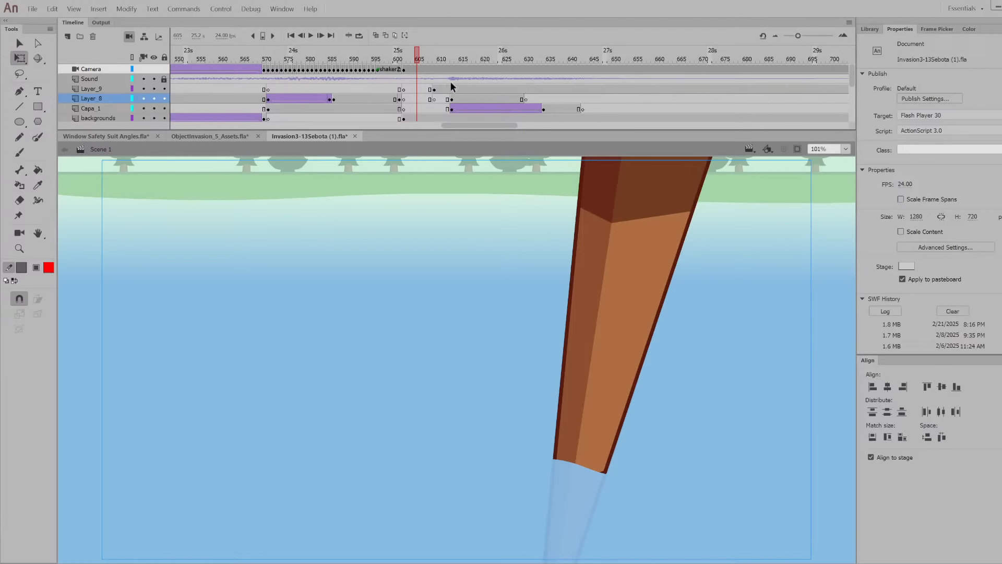
left_click_drag(450, 81, 973, 195)
left_click_drag(593, 62, 188, 239)
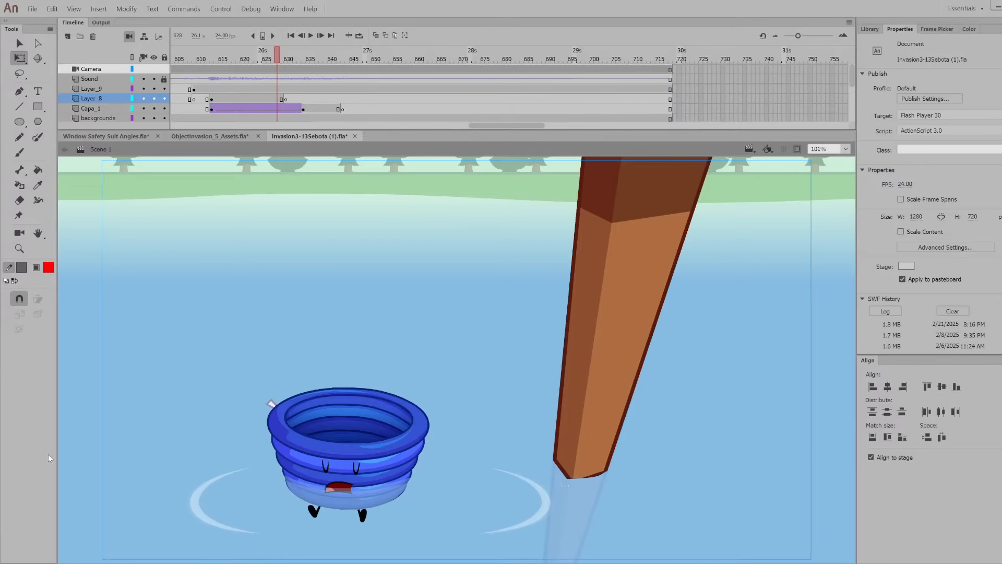
Go back to frame 1 of the scene and close the Invasion3-13Sebota file
left_click_drag(518, 127, 219, 126)
left_click_drag(184, 54, 140, 54)
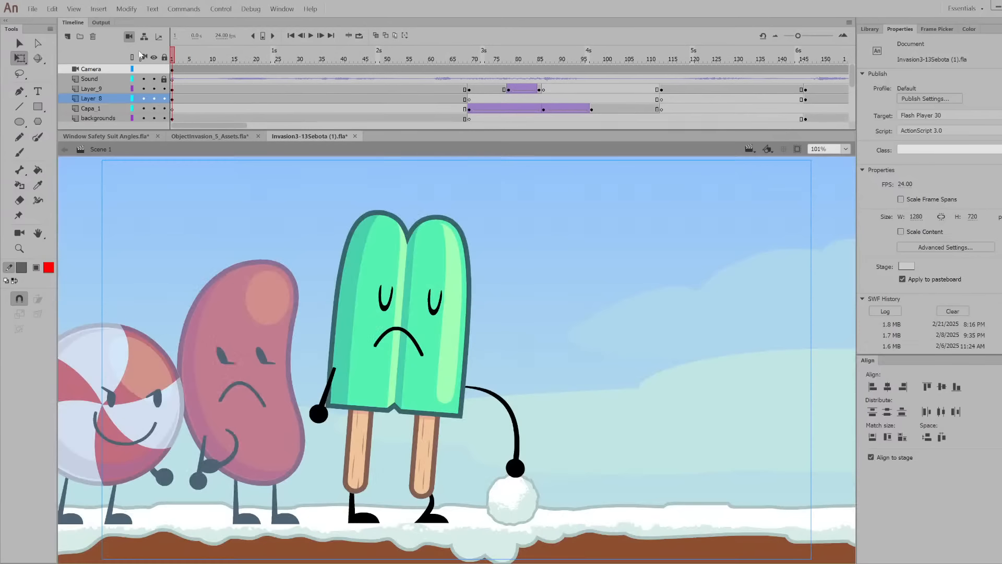
left_click(355, 136)
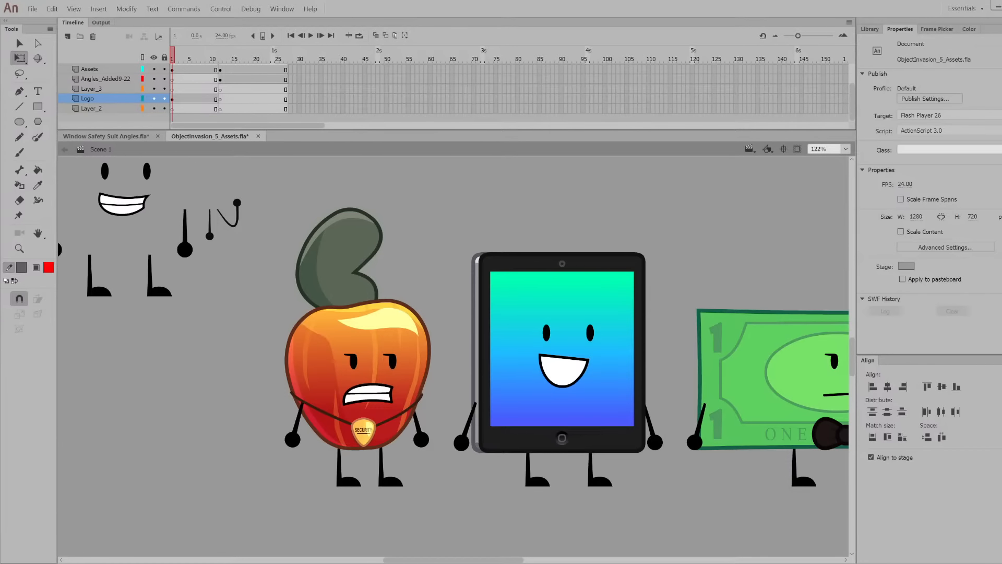
left_click(387, 479)
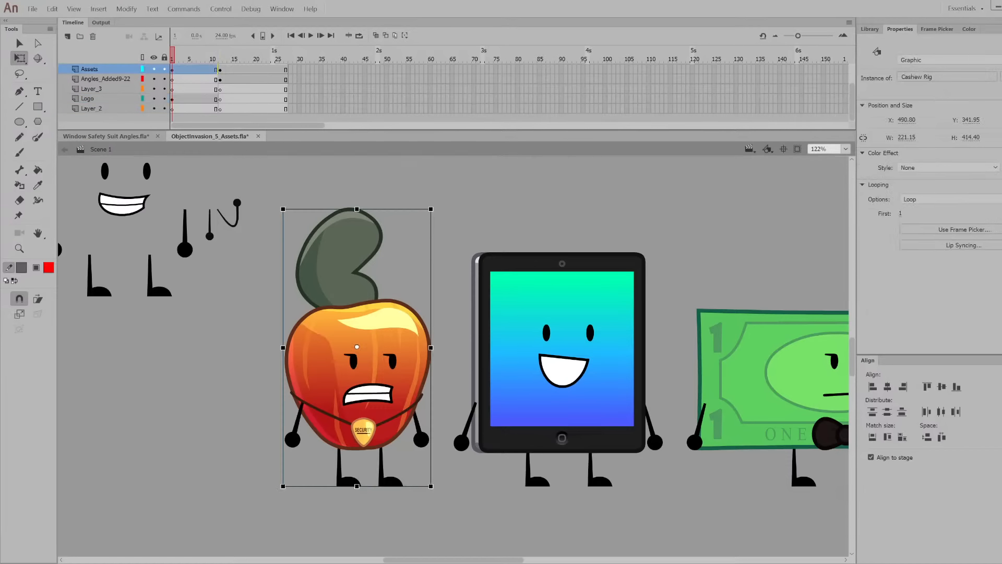
left_click(229, 411)
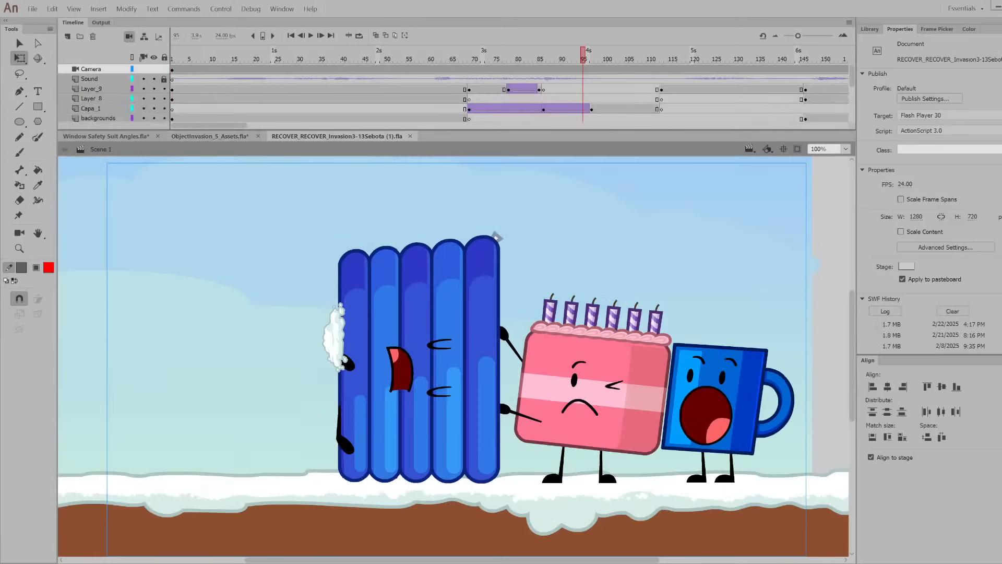
Scrub the recovered copy of the Invasion3-13Sebota file from the snowy beam shot at frame 95
left_click(389, 72)
left_click_drag(784, 57, 285, 90)
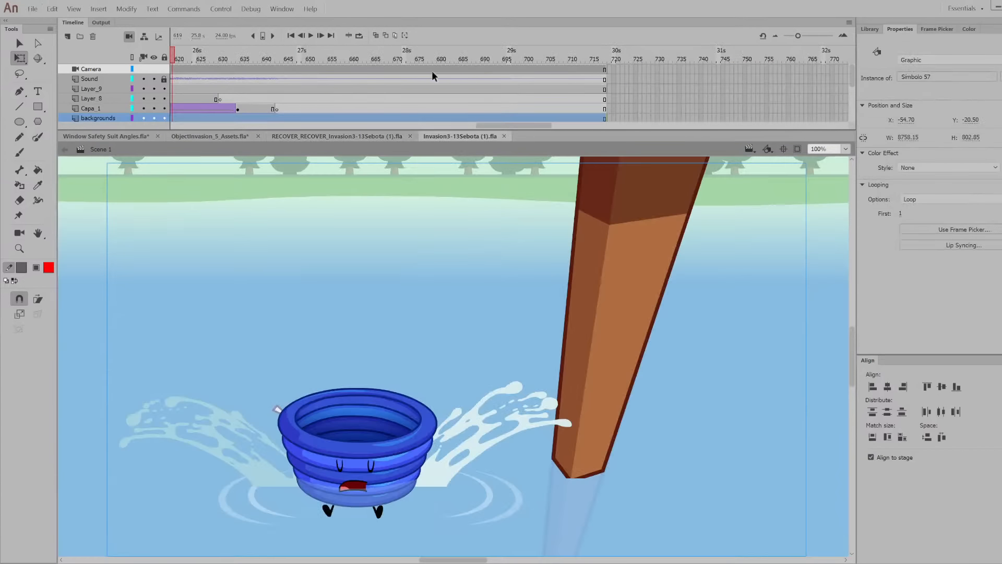
Scrub through the reopened Invasion3-13Sebota file's earlier shots and switch to the recovered copy to compare them
left_click_drag(510, 125, 307, 126)
left_click(283, 55)
left_click(251, 55)
left_click(526, 55)
left_click_drag(319, 59, 605, 119)
left_click(365, 137)
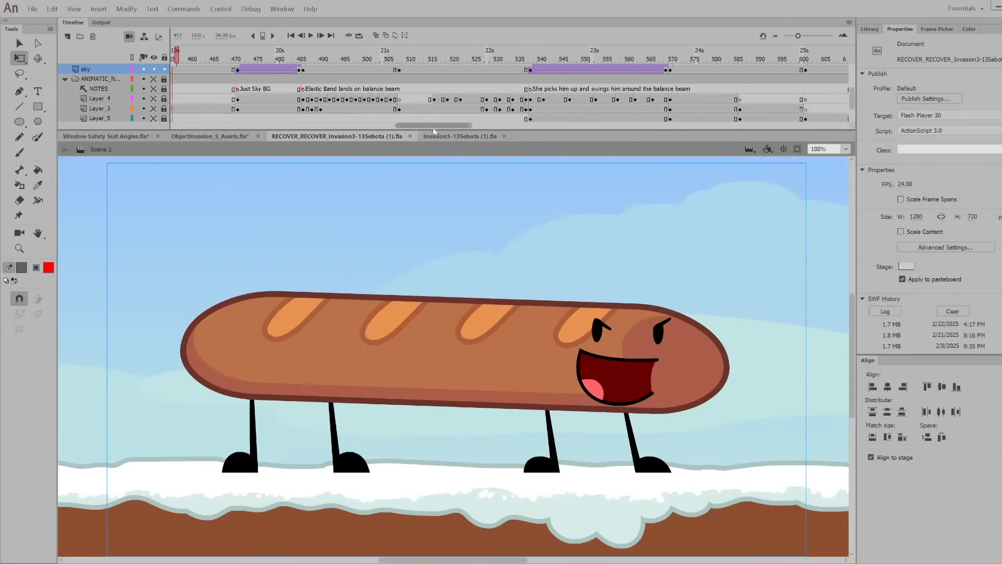
Scrub the recovered Invasion3-13Sebota copy past the baguette shot, then return to the blue slinky shot near frame 198 and scrub onward
left_click_drag(449, 59, 847, 68)
left_click_drag(229, 126, 306, 119)
left_click(308, 59)
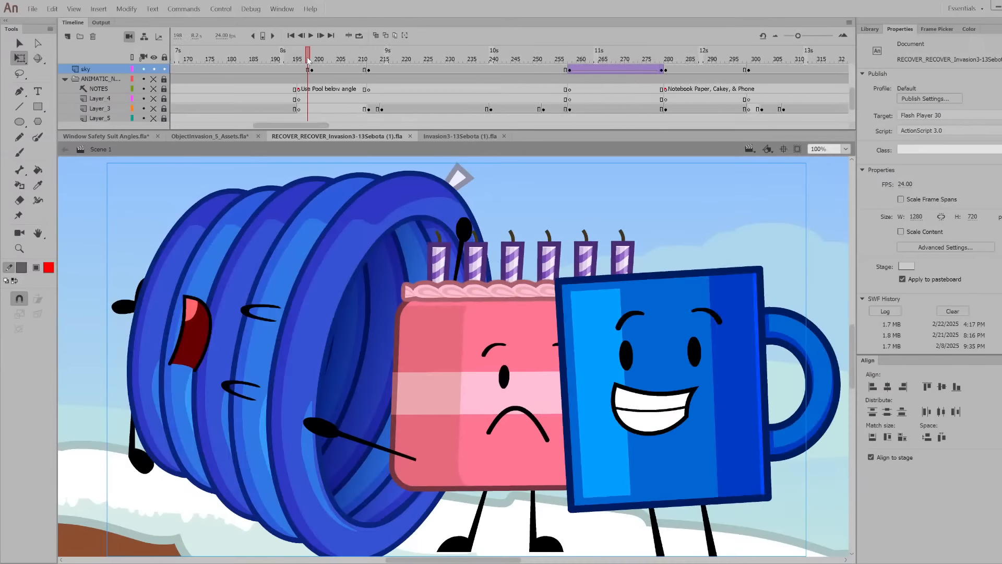
left_click_drag(256, 66, 618, 74)
Play the window character's shot in both the recovered and original Invasion3-13Sebota files to compare them, and close the recovered copy
left_click(469, 136)
left_click(376, 136)
key("Return")
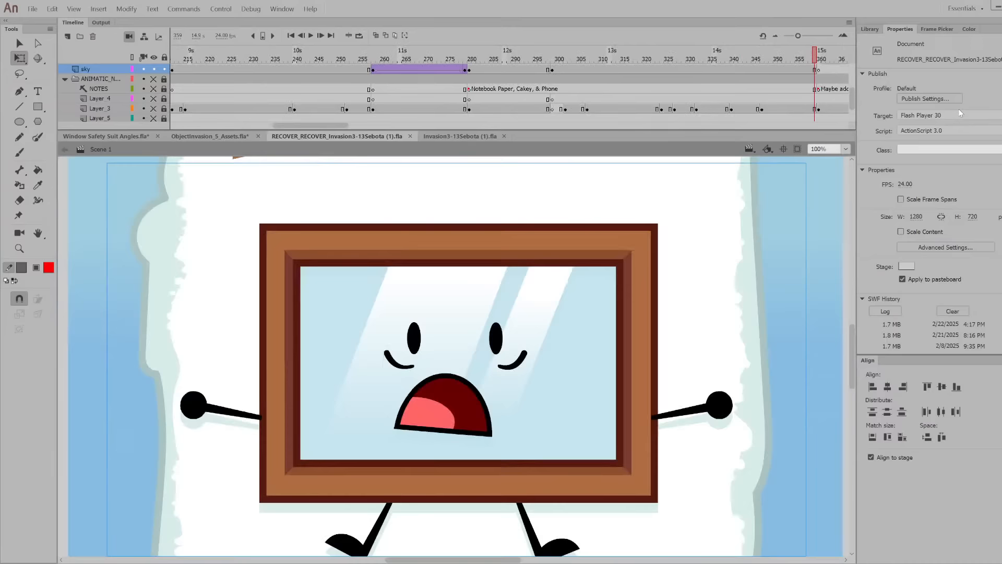
left_click(455, 136)
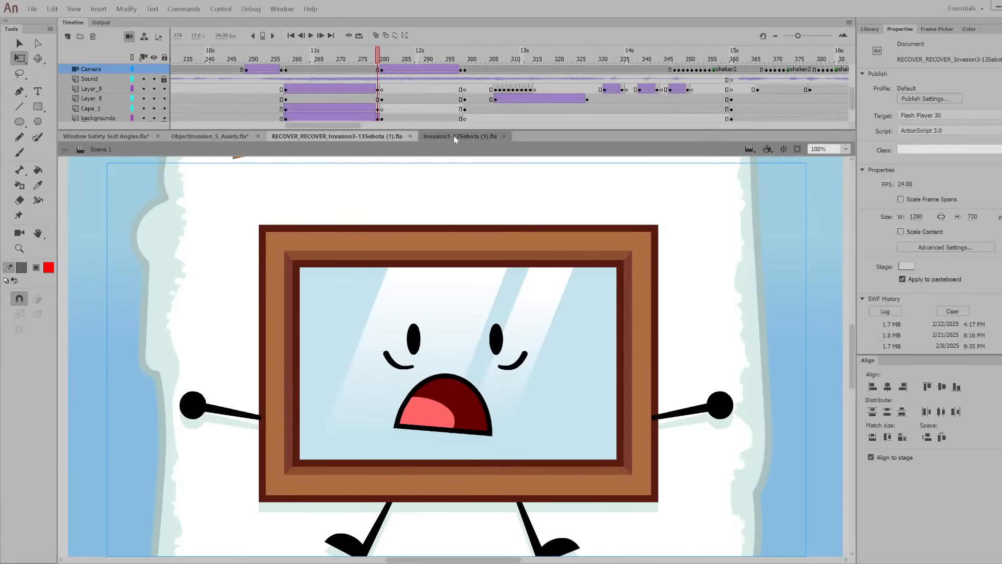
key("Return")
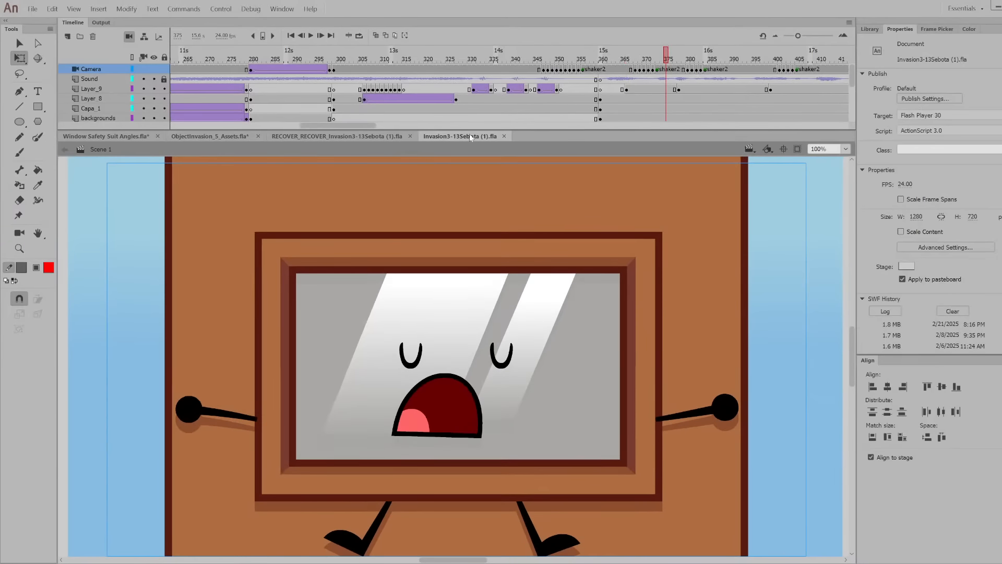
left_click(370, 136)
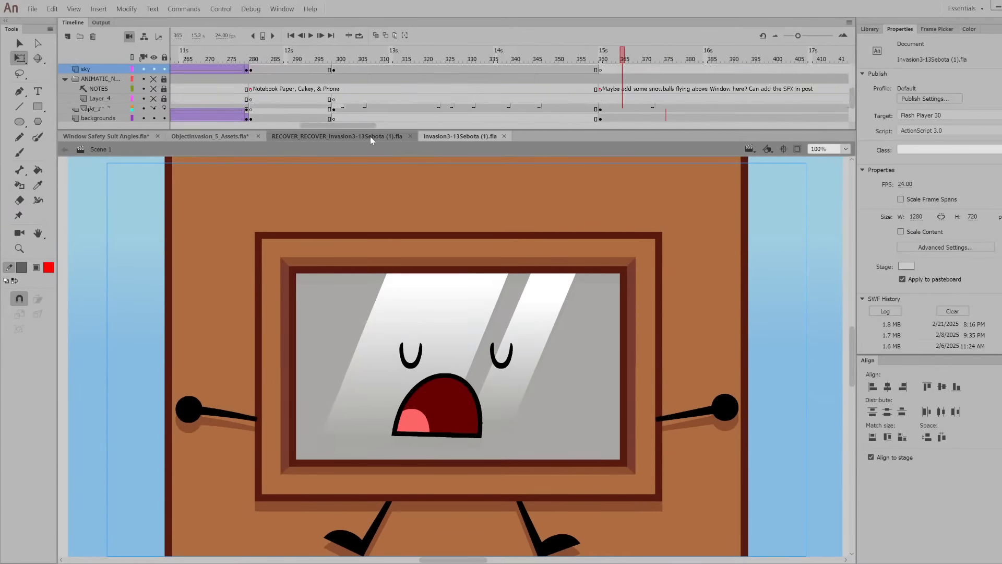
left_click(410, 137)
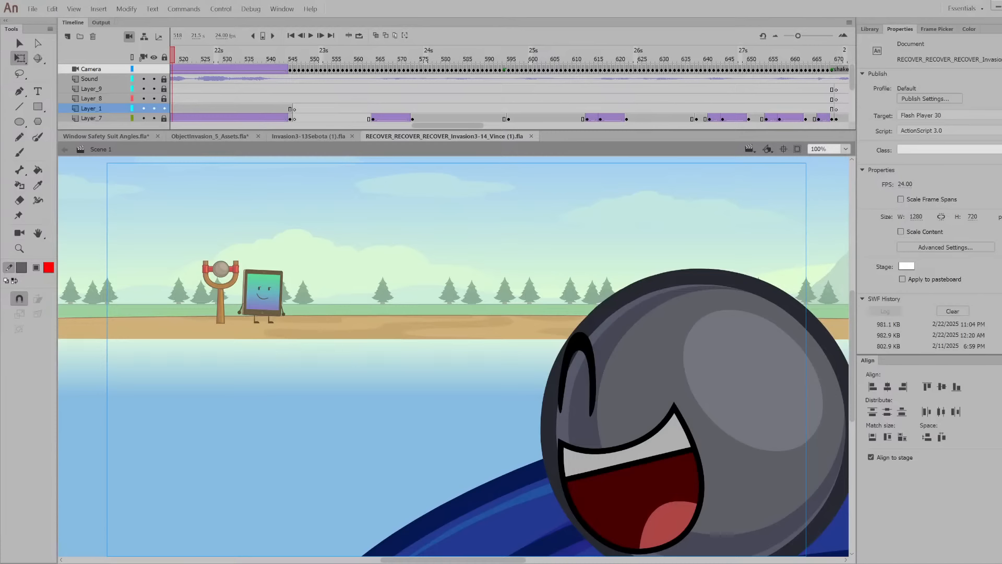
Return the recovered Invasion3-14 file to frame 1 and scrub through the baguette shot to the window's glass shattering around frame 77
left_click_drag(448, 125, 206, 125)
left_click(173, 60)
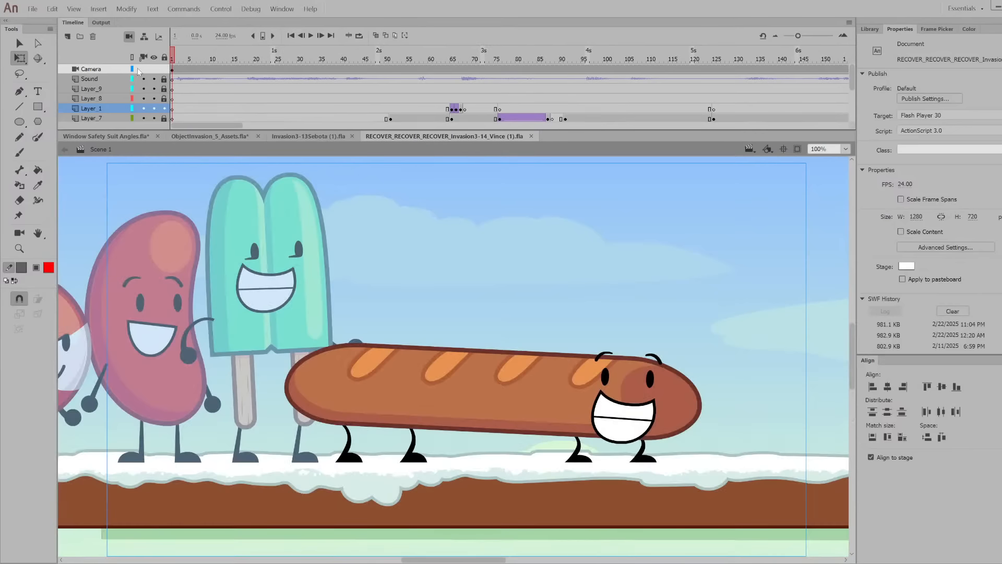
left_click(217, 59)
left_click(296, 59)
left_click_drag(298, 61, 499, 103)
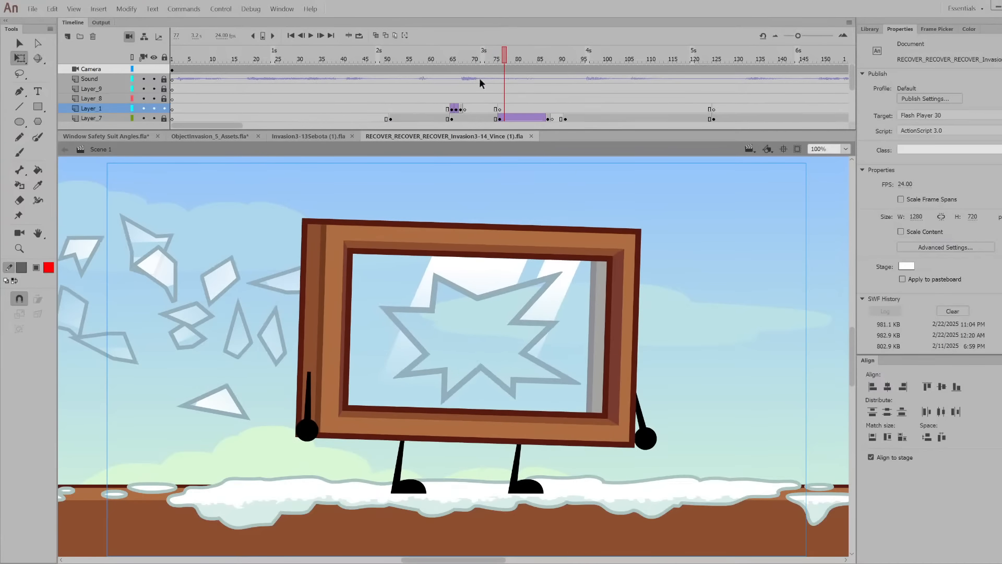
Review the window's shattering and stumble on the snowy beam by scrubbing back and forth between frames 68 and 82
left_click(464, 61)
scroll(339, 293, "down", 2)
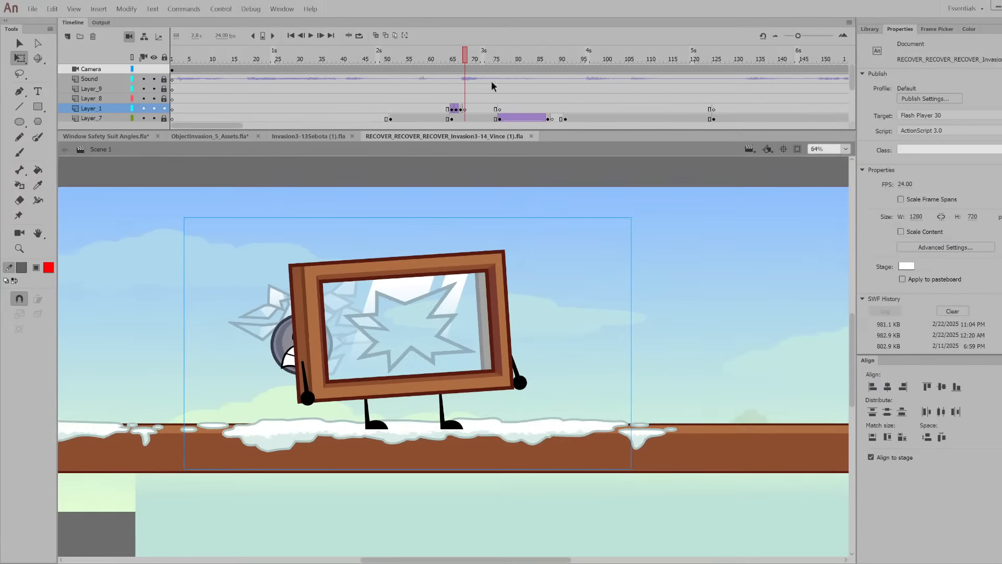
left_click_drag(466, 62, 526, 129)
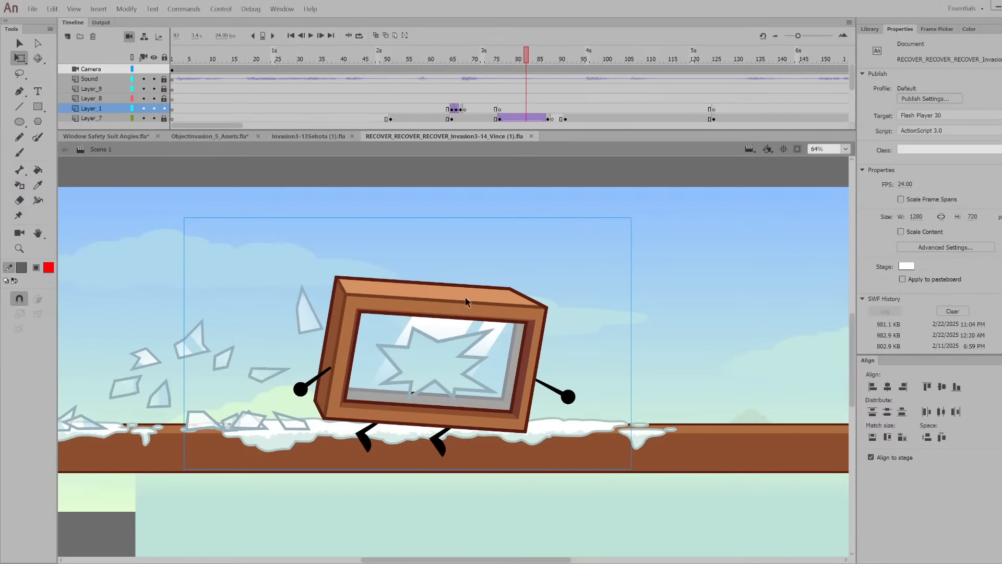
left_click_drag(511, 60, 515, 87)
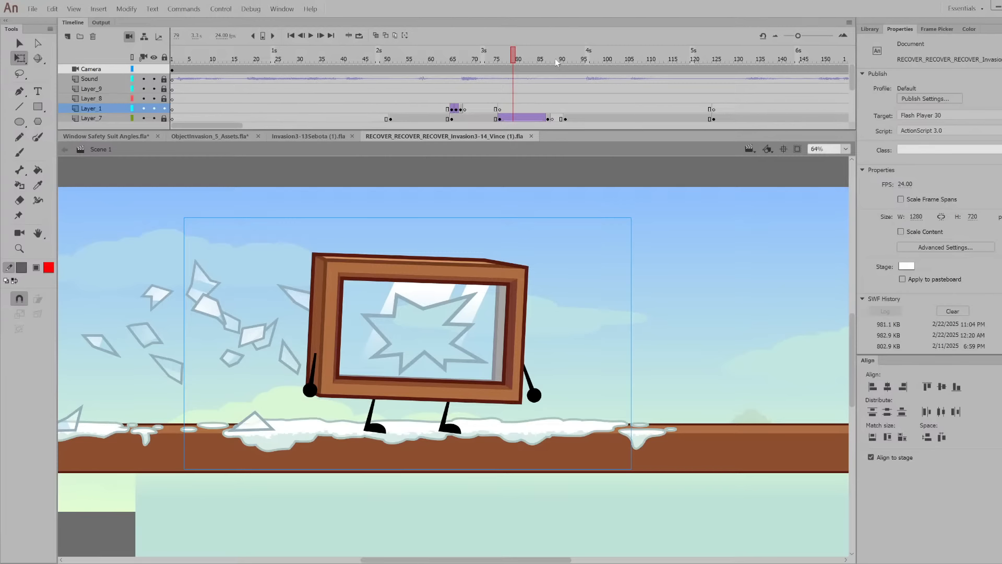
Fit the stage in view and scrub through the yellow fruit's shots to the angry metal ball close-up at frame 350
left_click_drag(586, 58, 864, 119)
left_click(846, 149)
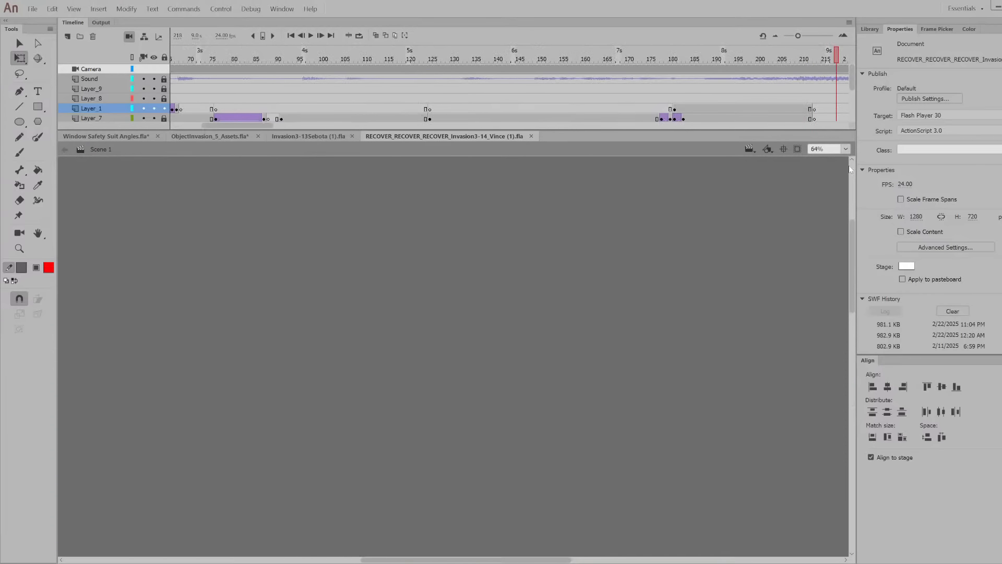
left_click(843, 158)
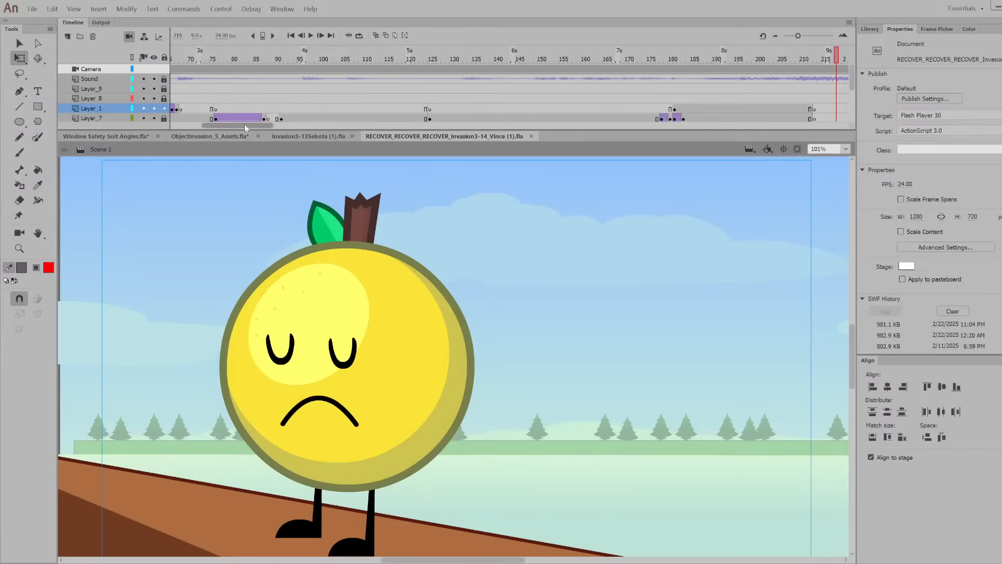
left_click_drag(244, 124, 307, 124)
left_click(277, 57)
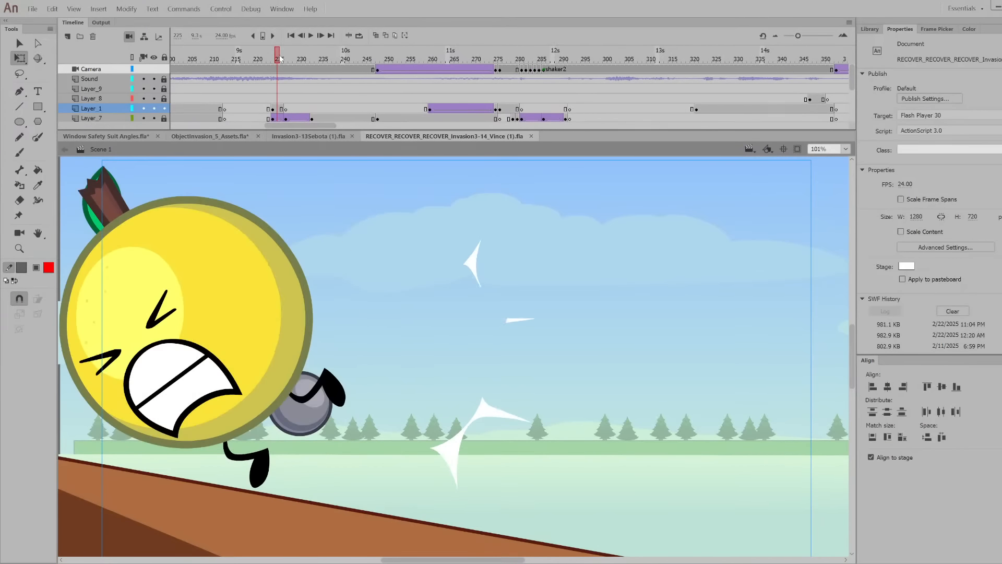
left_click_drag(279, 57, 714, 126)
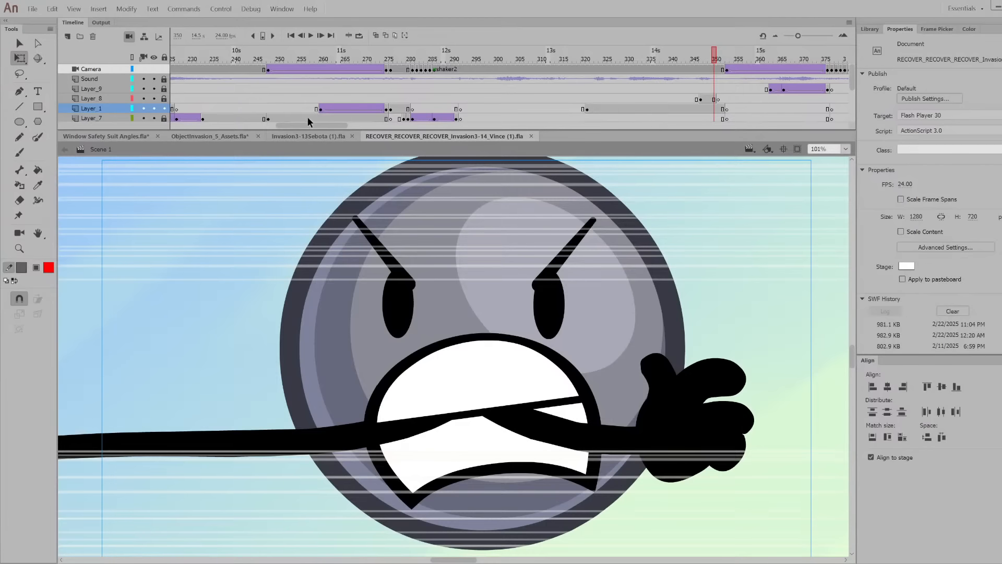
Scrub through the orange character's stretched-arm shot at frame 421 and on to the slingshot and tablet shot at frame 503
left_click_drag(312, 125, 352, 123)
left_click_drag(335, 61, 643, 99)
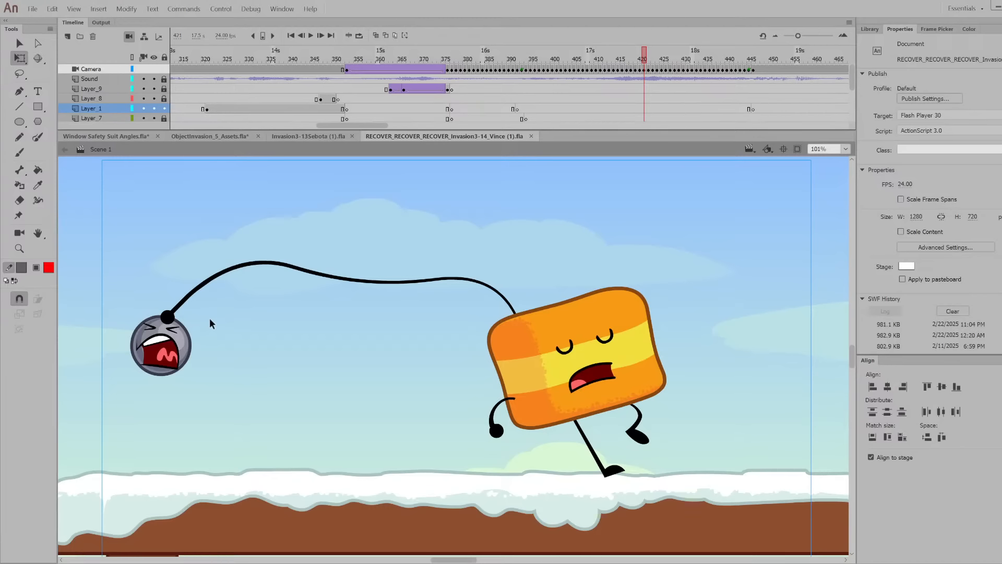
left_click_drag(368, 126, 392, 123)
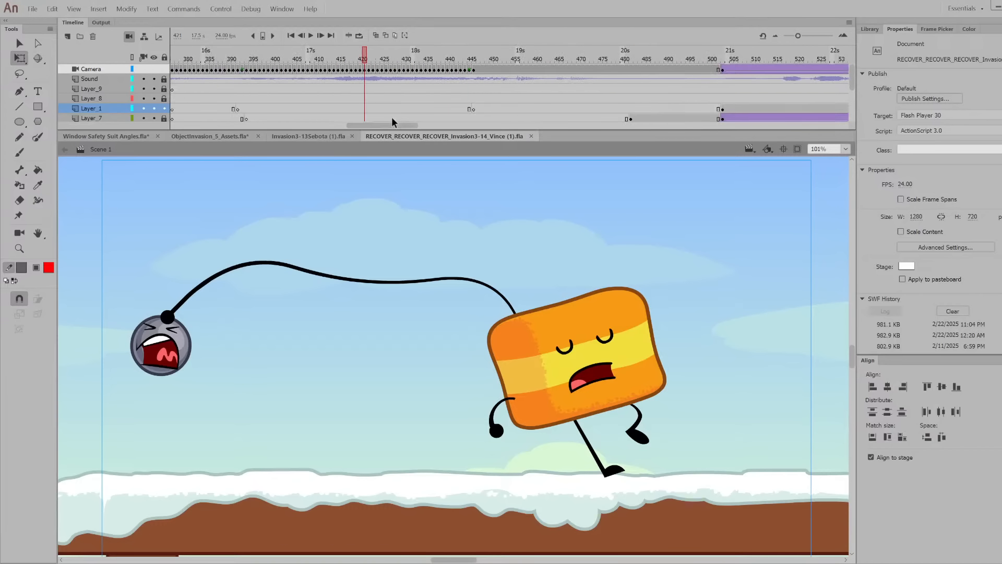
left_click_drag(396, 51, 711, 128)
left_click_drag(403, 126, 447, 126)
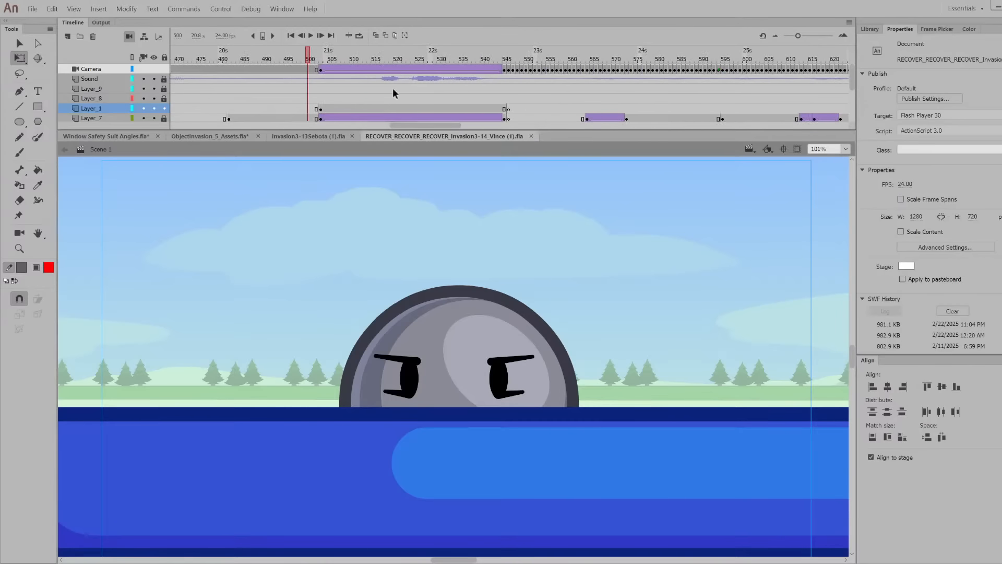
left_click_drag(342, 56, 320, 120)
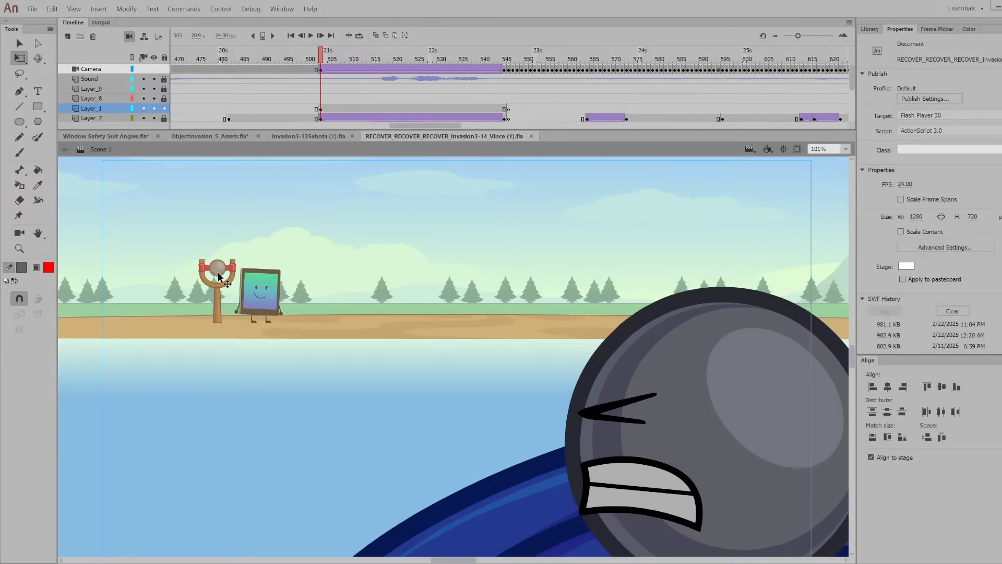
Delete the grey ball inside the Slingshot (Full) symbol beside the tablet character and return to Scene 1
scroll(217, 271, "up", 4)
scroll(216, 268, "down", 3)
scroll(215, 267, "up", 5)
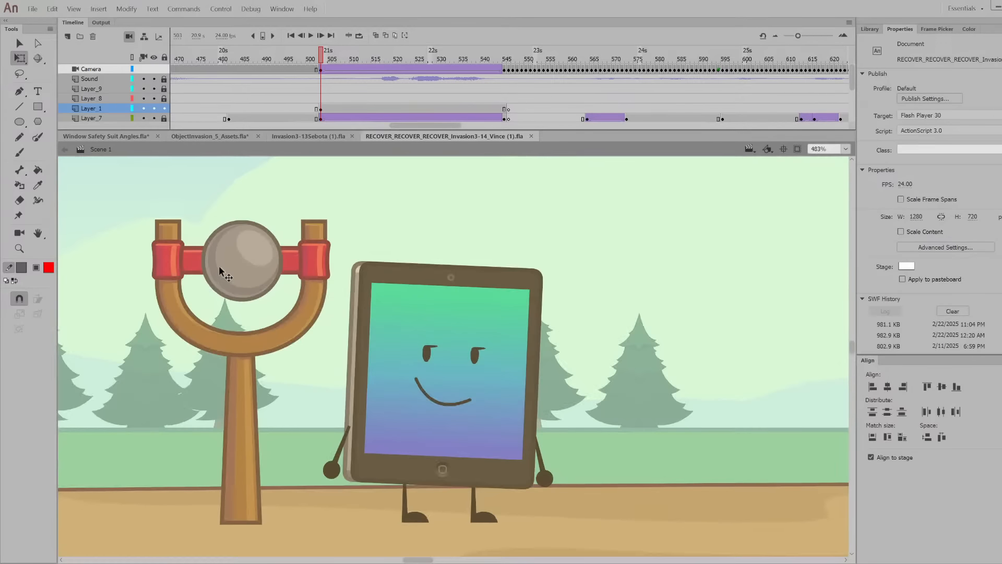
scroll(218, 266, "down", 3)
left_click(261, 265)
scroll(259, 264, "up", 4)
scroll(257, 262, "down", 1)
scroll(256, 262, "up", 1)
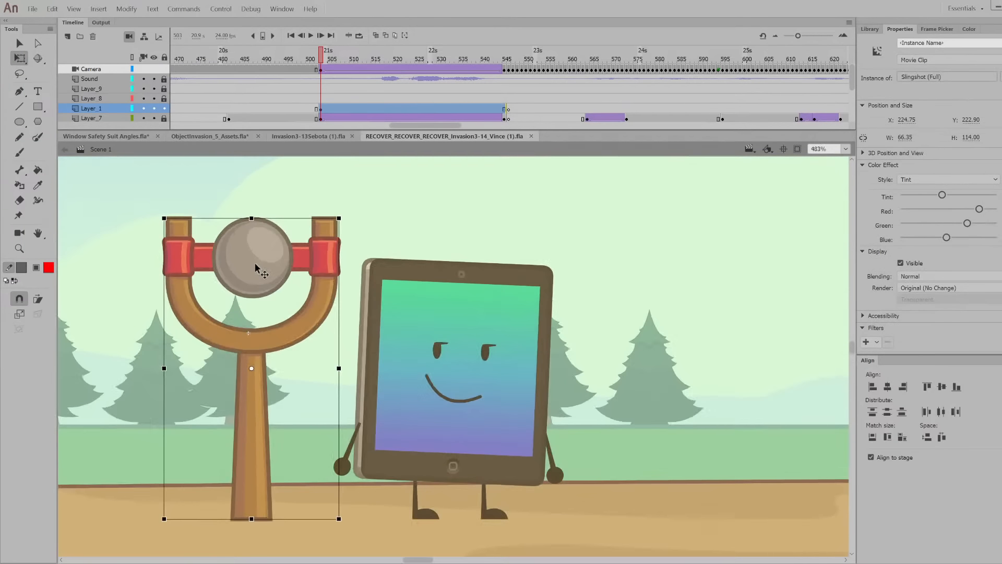
scroll(257, 267, "down", 4)
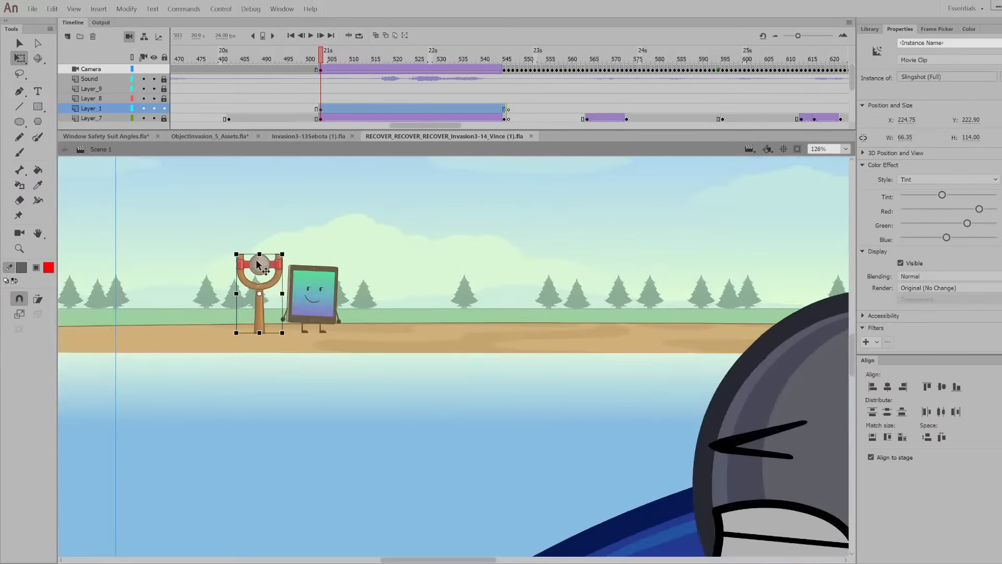
scroll(255, 264, "up", 3)
double_click(256, 259)
left_click(276, 227)
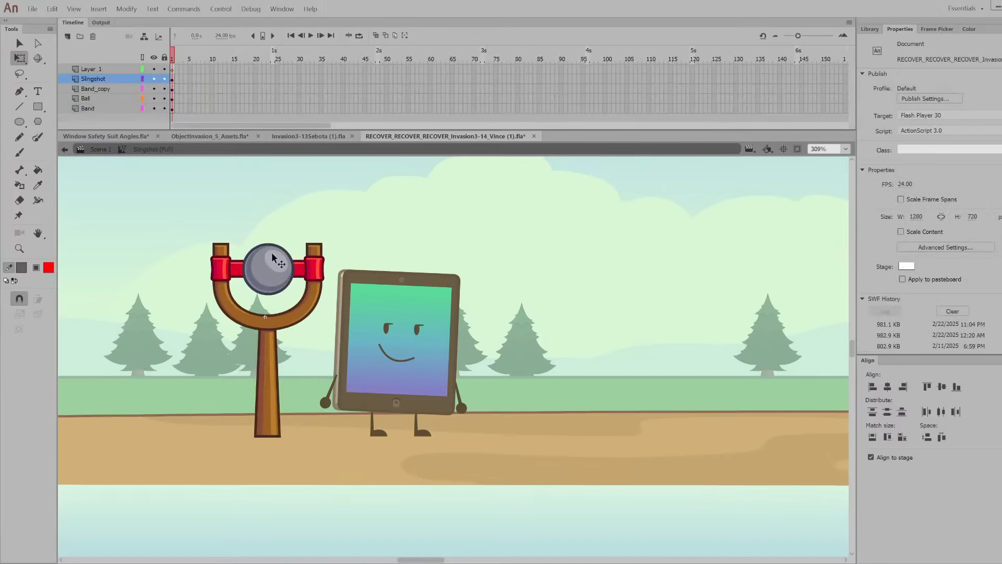
left_click(273, 258)
key("Delete")
left_click(96, 150)
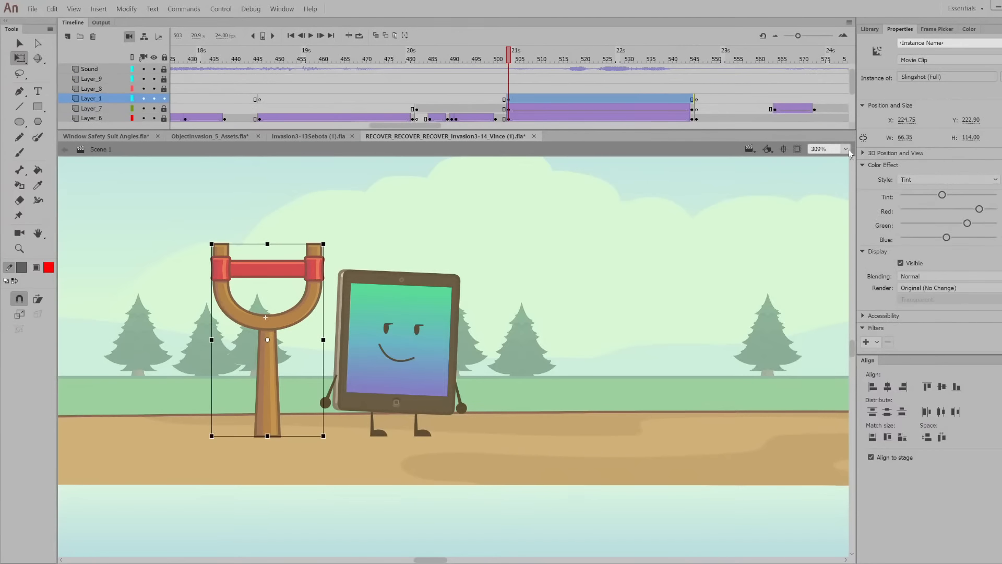
Fit the frame in view, play the rest of the Invasion3-14 scene to its end, and switch to the Invasion3-13Sebota file
key("ctrl+2")
key("Return")
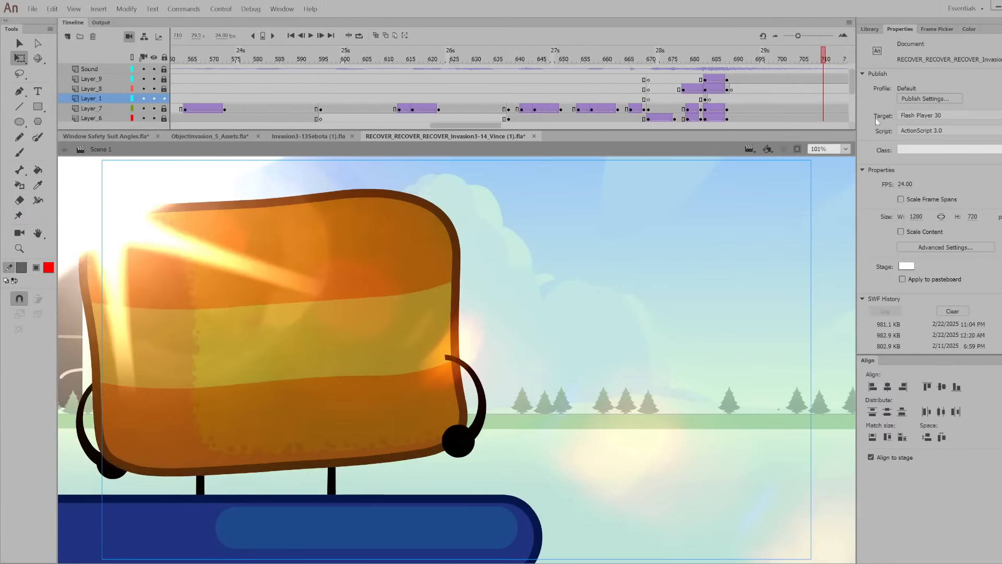
left_click_drag(478, 55, 271, 124)
key("Return")
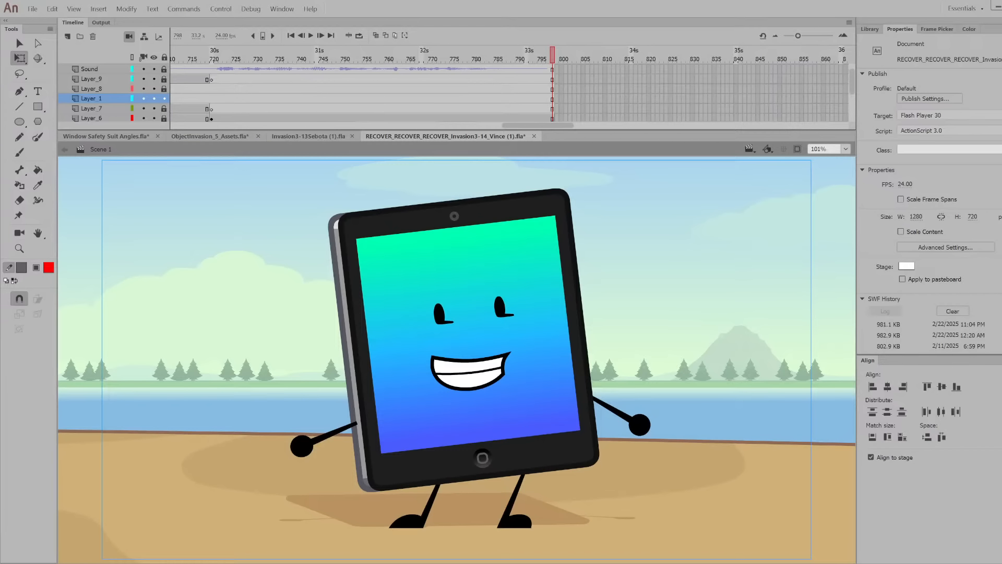
left_click(308, 136)
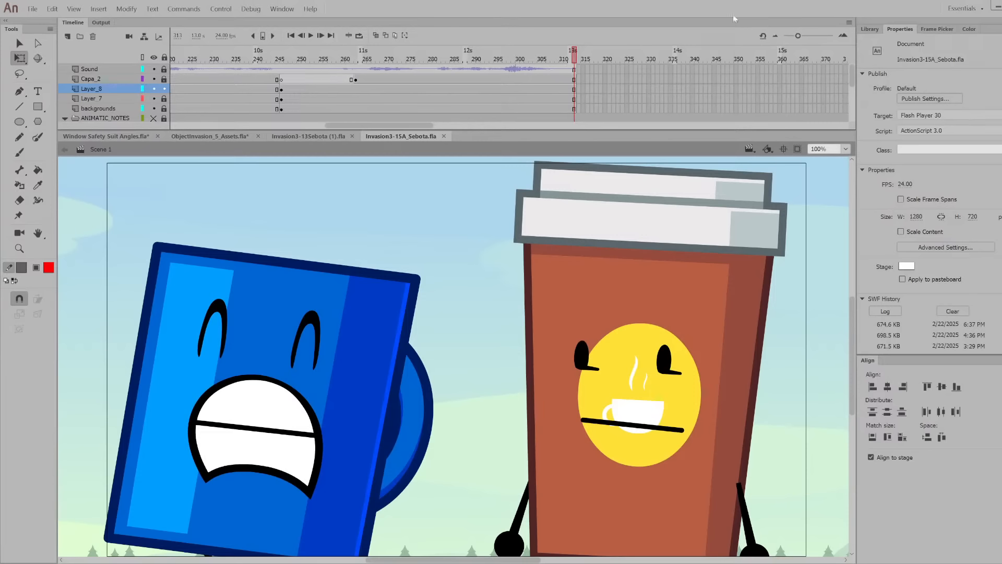
Scrub the Invasion3-15A_Sebota file from the snowball shot at frame 1 to the green button's close-up around frame 126
left_click_drag(429, 125, 117, 140)
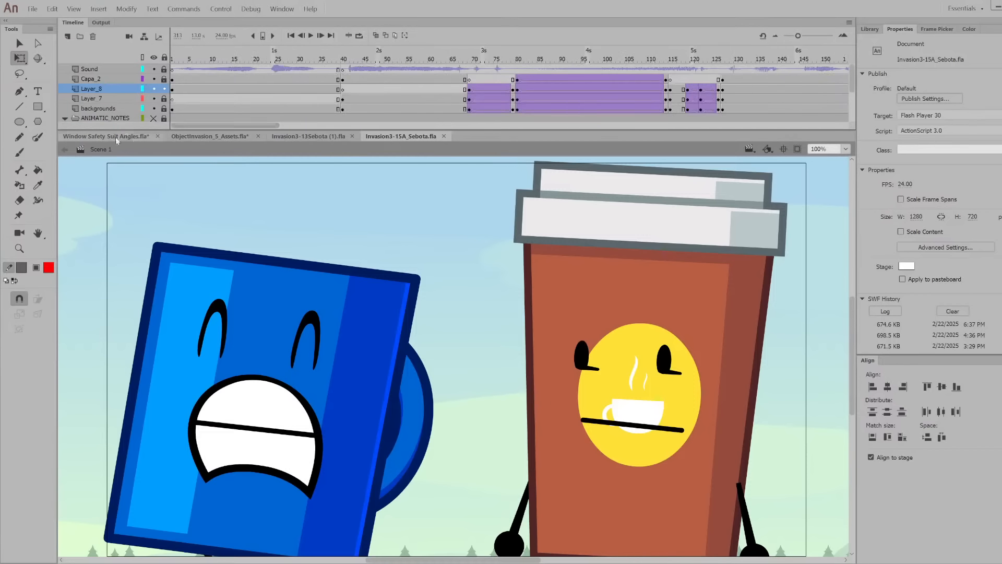
left_click(173, 58)
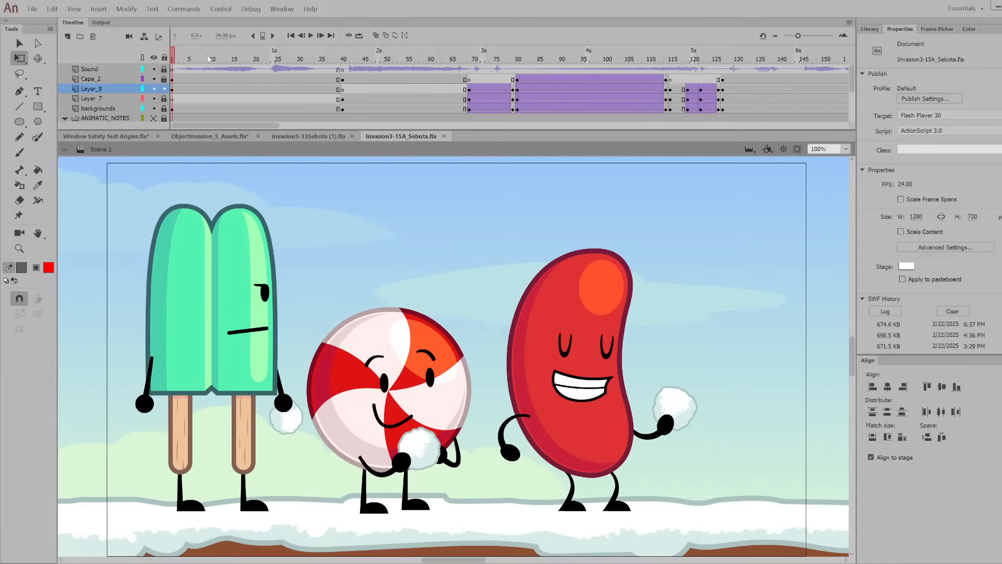
left_click_drag(207, 56, 693, 102)
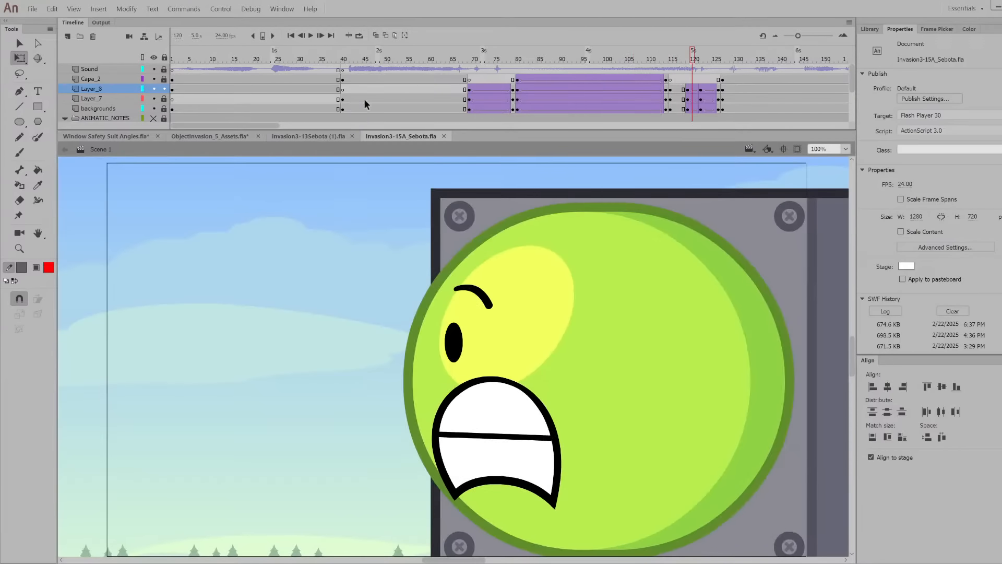
left_click_drag(269, 125, 307, 124)
left_click(490, 59)
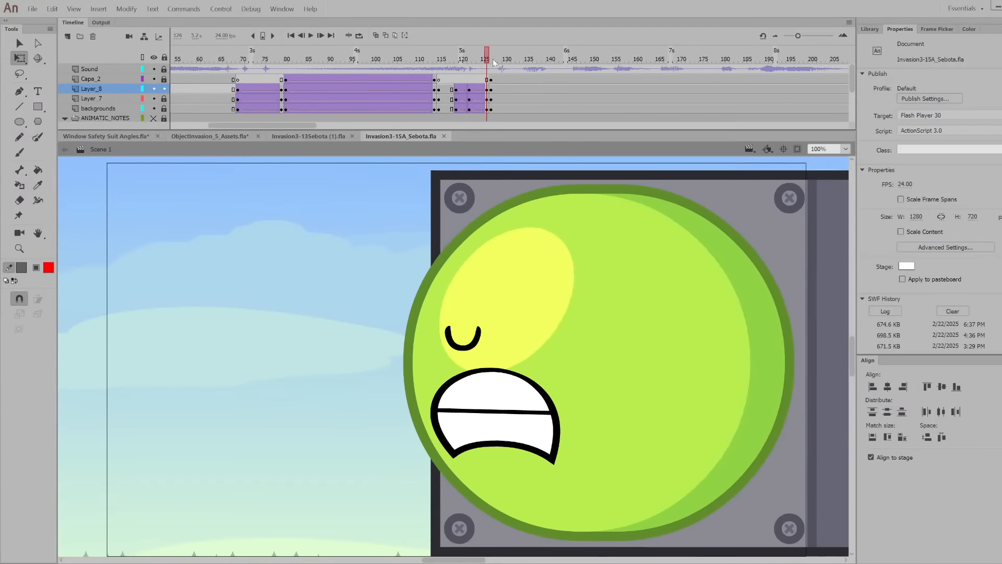
left_click(494, 62)
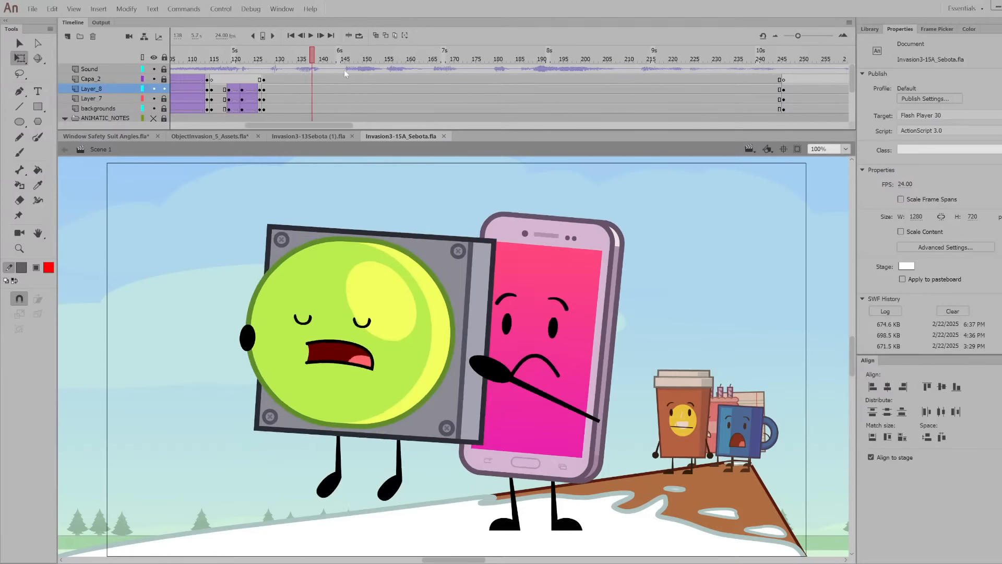
Scrub the button and phone snowball shot on to the cup shot at frame 313, and close the Invasion3-15A_Sebota file
left_click_drag(306, 75, 635, 62)
left_click_drag(305, 126, 329, 126)
left_click(480, 63)
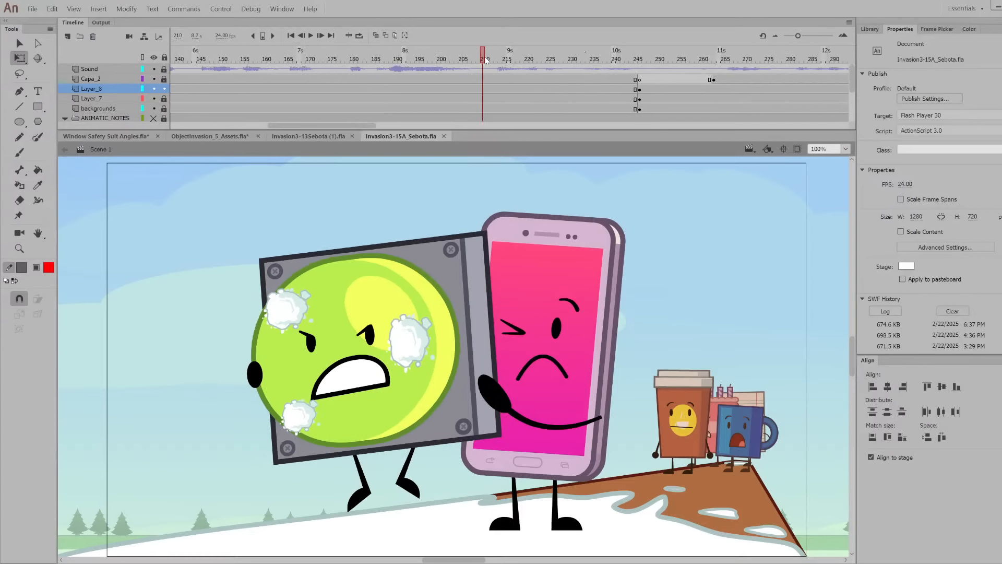
left_click_drag(484, 56, 910, 111)
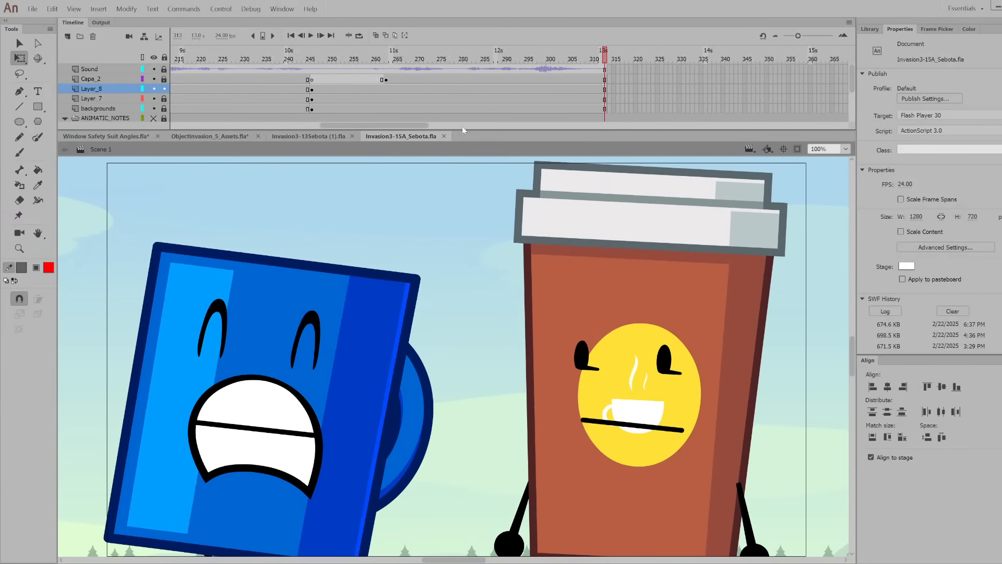
left_click(443, 137)
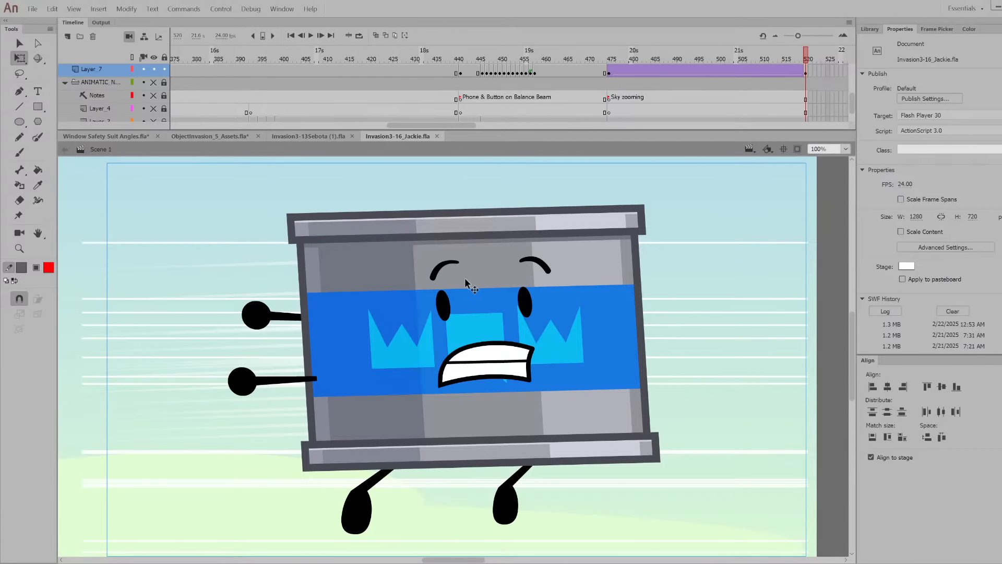
Play the Invasion3-16_Jackie scene from frame 1 with the stage fitted in view and everything outside it clipped
left_click(281, 55)
left_click(291, 36)
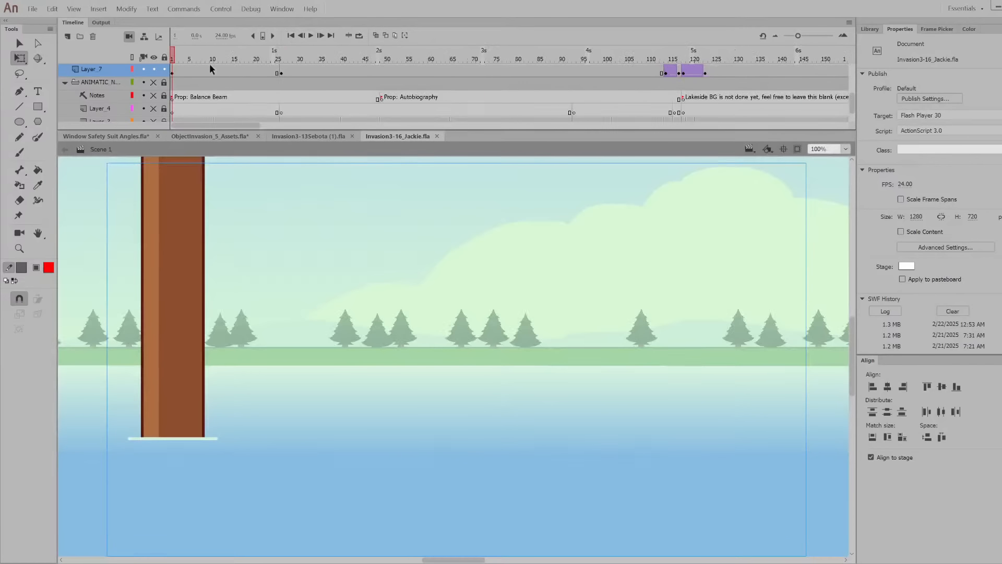
left_click_drag(209, 62, 477, 58)
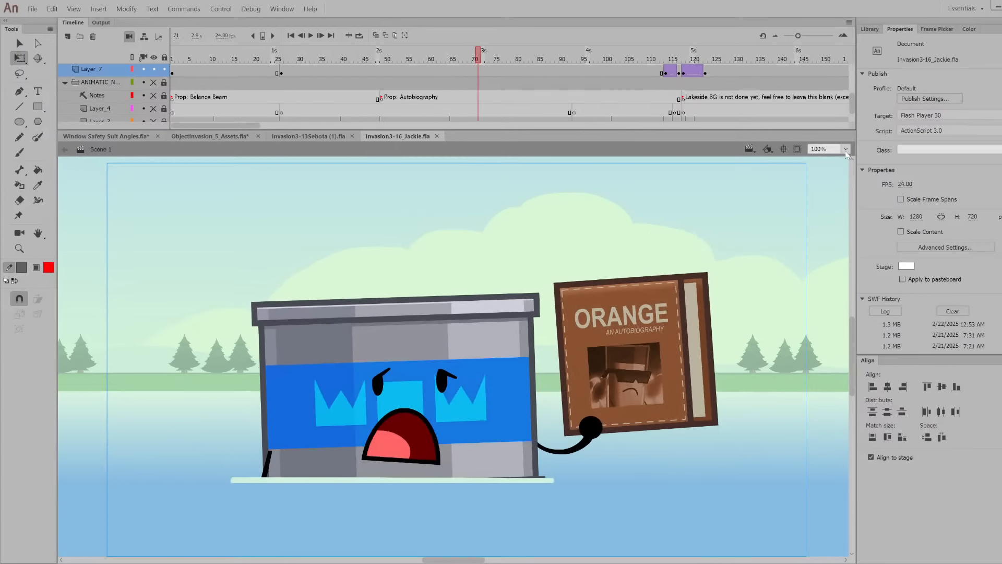
left_click(815, 175)
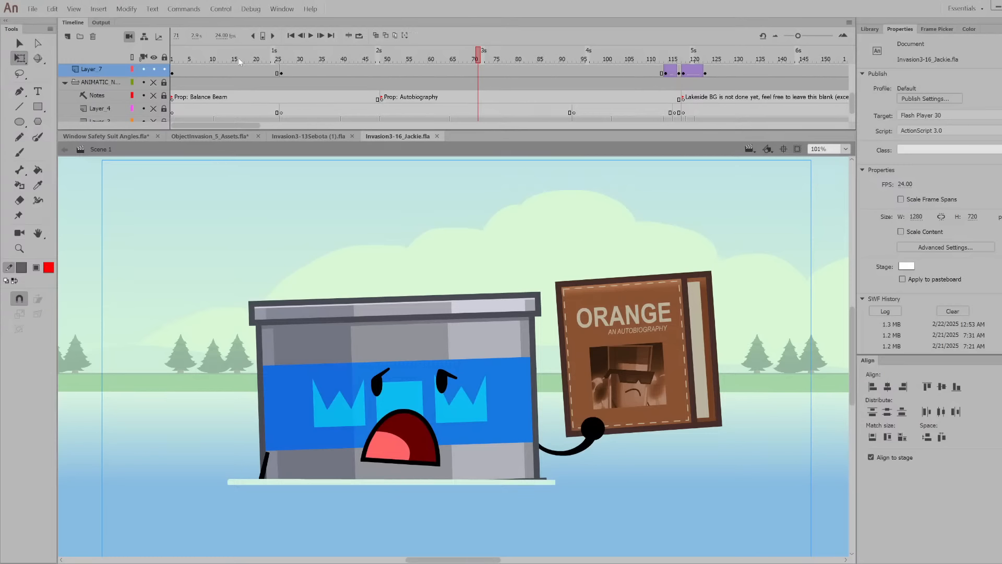
left_click(173, 58)
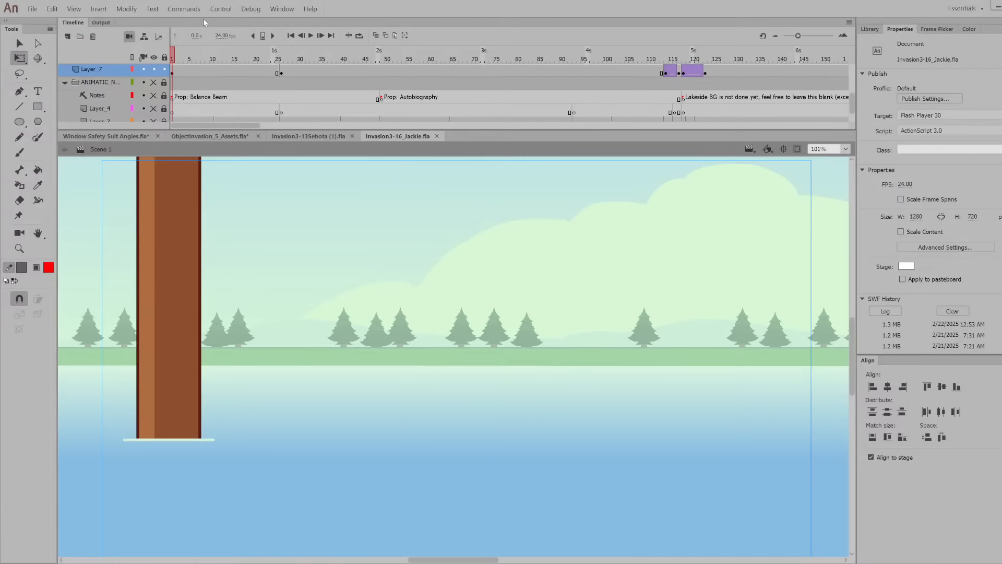
key("Return")
left_click(797, 148)
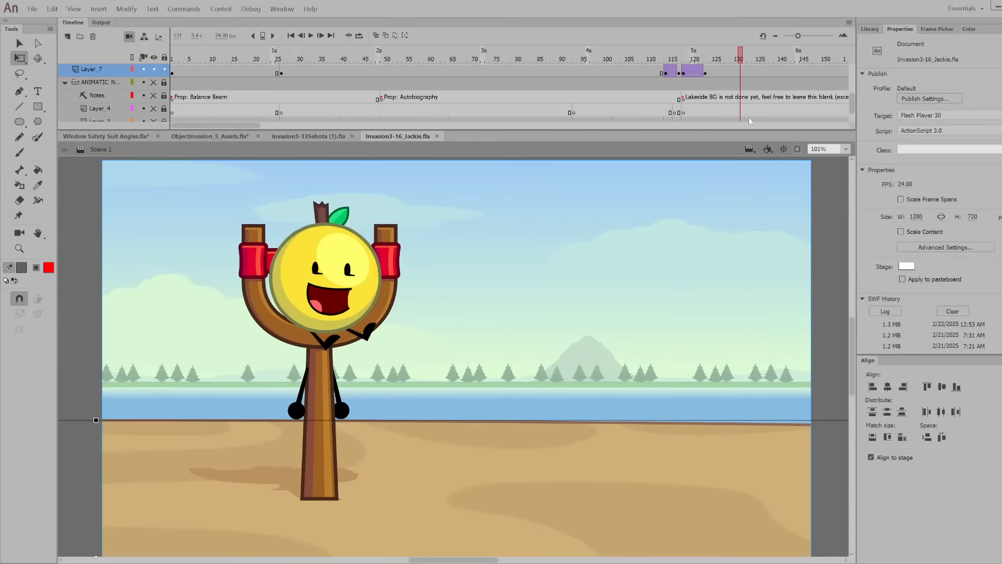
Scrub from the yellow fruit's slingshot shot through the remaining shots to the flying can at frame 520
left_click(749, 121)
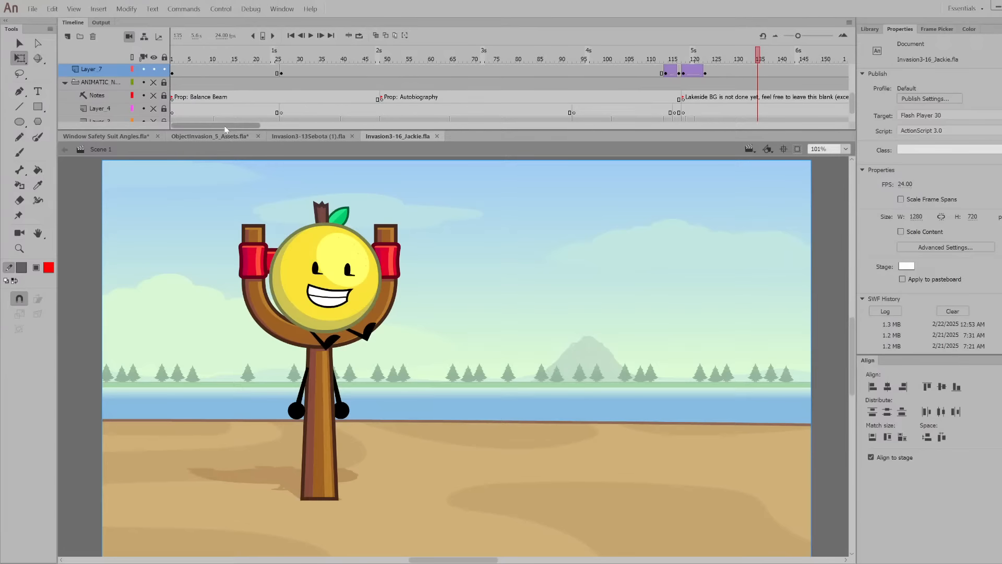
left_click_drag(241, 125, 311, 124)
left_click_drag(259, 58, 499, 114)
left_click_drag(420, 116, 663, 95)
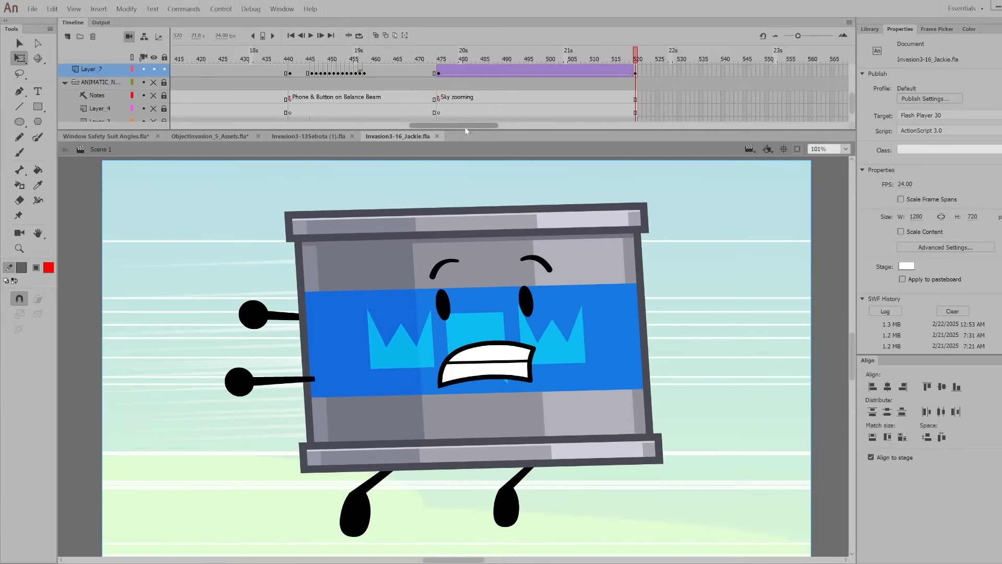
Re-examine the slingshot launch of the can by the yellow fruit around frames 337 to 356, and scrub onward
left_click_drag(459, 126, 407, 126)
left_click(325, 57)
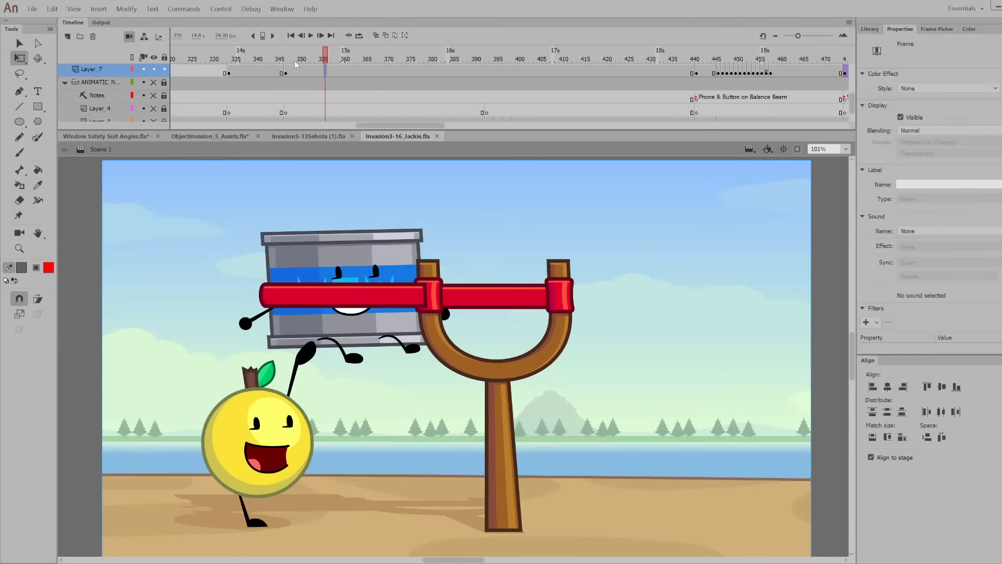
left_click_drag(294, 60, 307, 63)
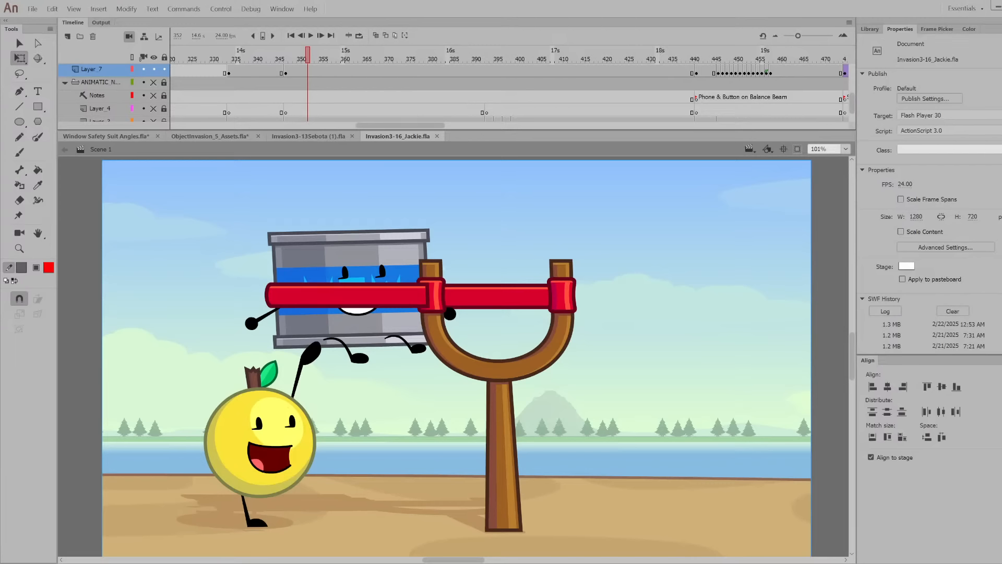
left_click(242, 52)
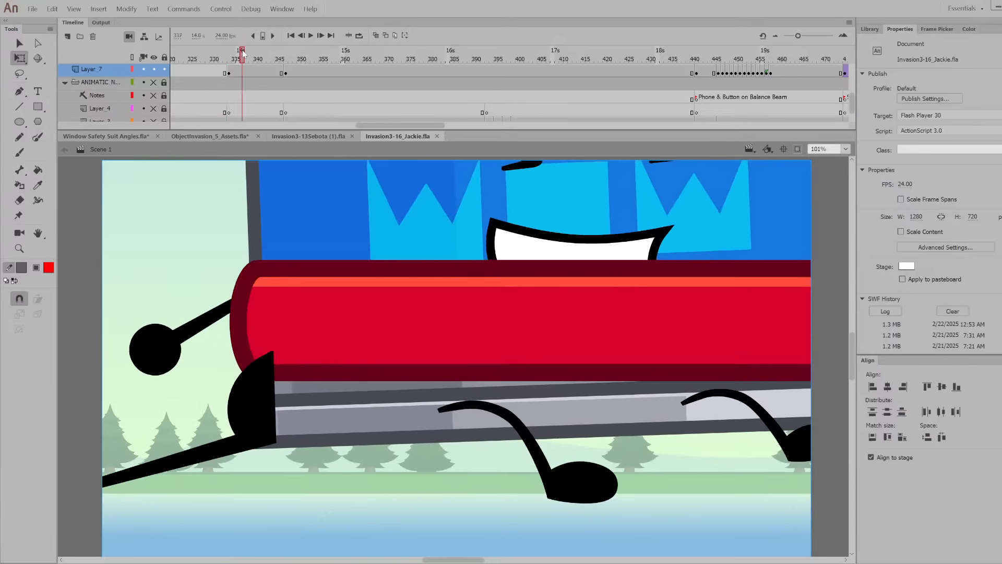
left_click_drag(242, 52, 662, 130)
Scrub back through the earlier slingshot shots once more and close the Invasion3-16_Jackie file
left_click_drag(429, 125, 358, 125)
left_click(359, 60)
left_click_drag(343, 71, 295, 56)
left_click_drag(745, 53, 171, 131)
left_click(437, 136)
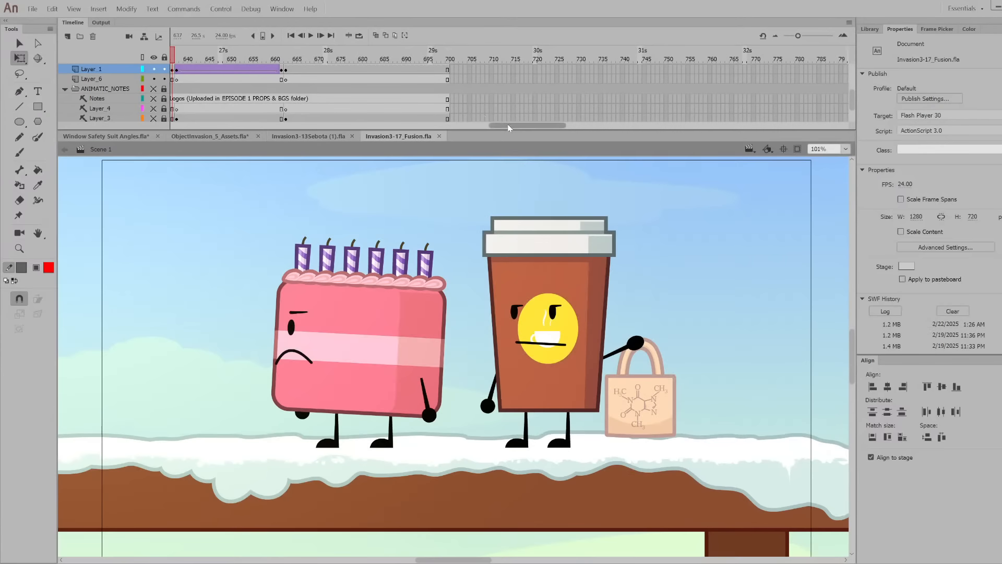
Scrub the opening of Invasion3-17_Fusion, where the phone and green button fall, from frame 1 to about frame 79
left_click_drag(508, 125, 190, 125)
left_click(176, 62)
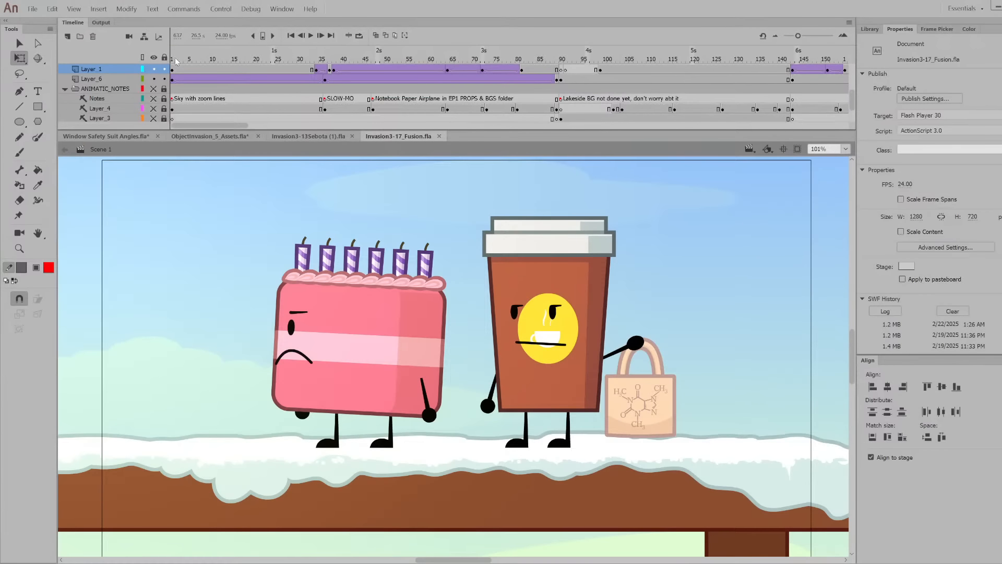
left_click_drag(176, 63, 295, 86)
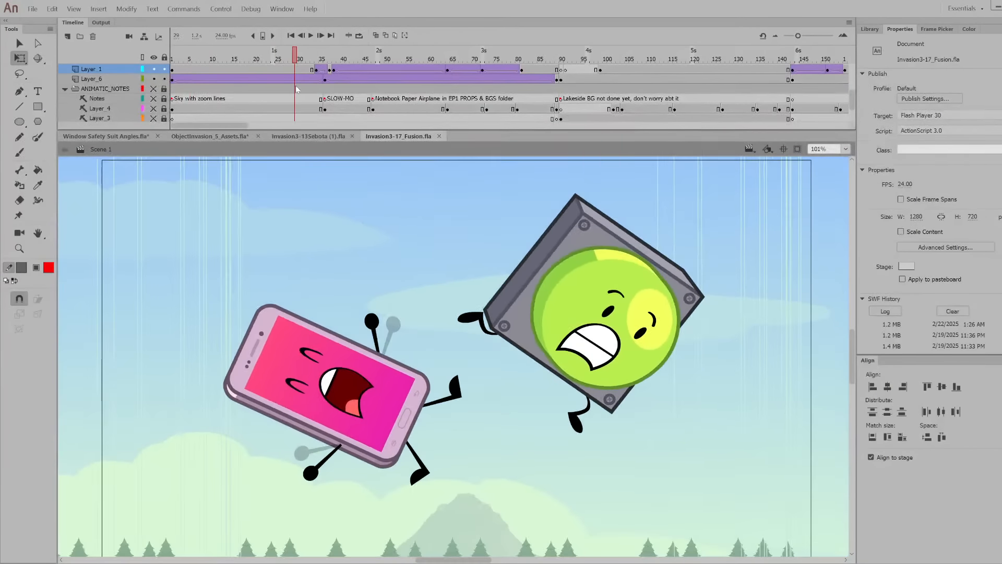
scroll(274, 84, "up", 2)
left_click(291, 36)
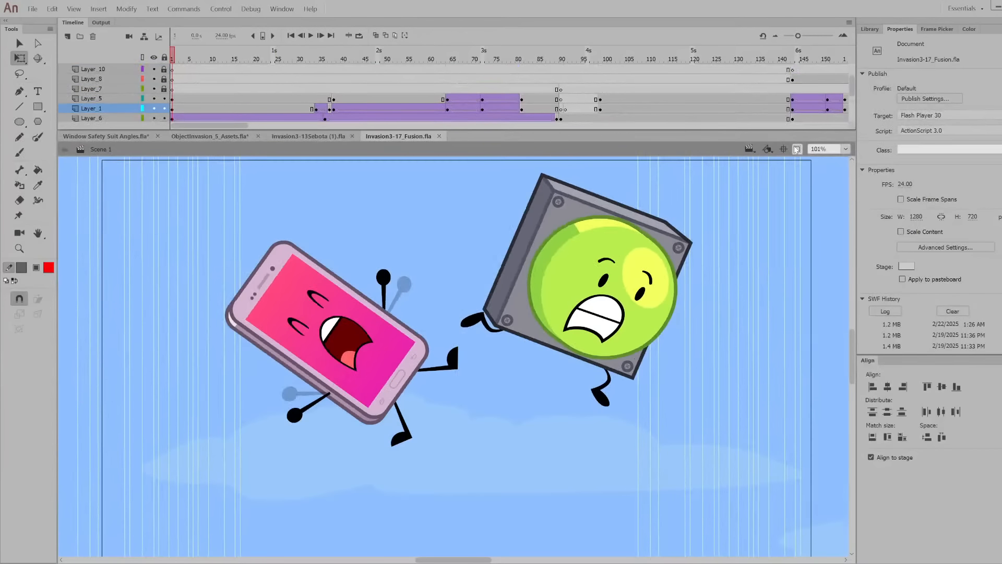
left_click_drag(261, 61, 514, 69)
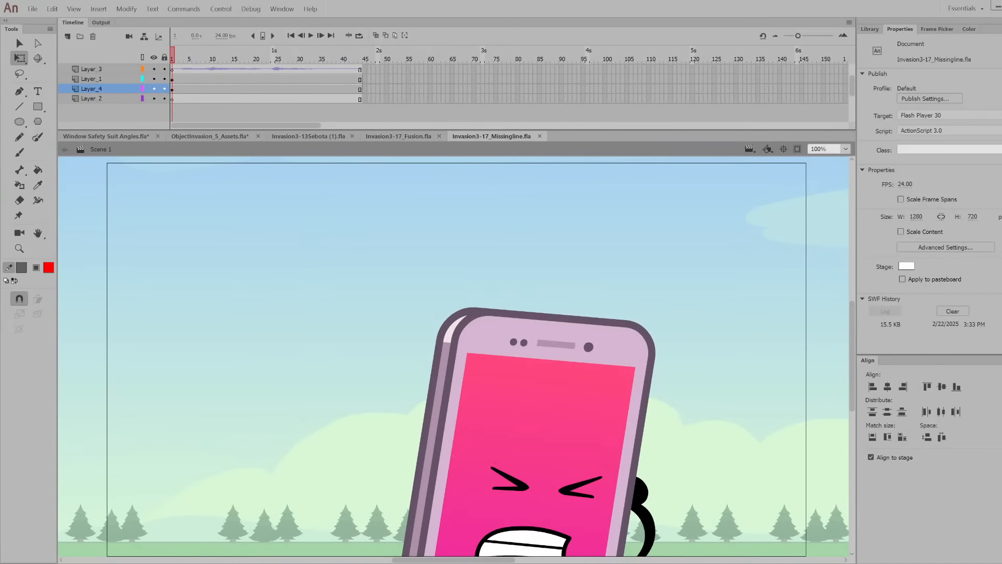
Fit the Invasion3-17_Missingline frame in view and scrub the start of its phone close-up, returning to frame 1
left_click(846, 150)
left_click(828, 161)
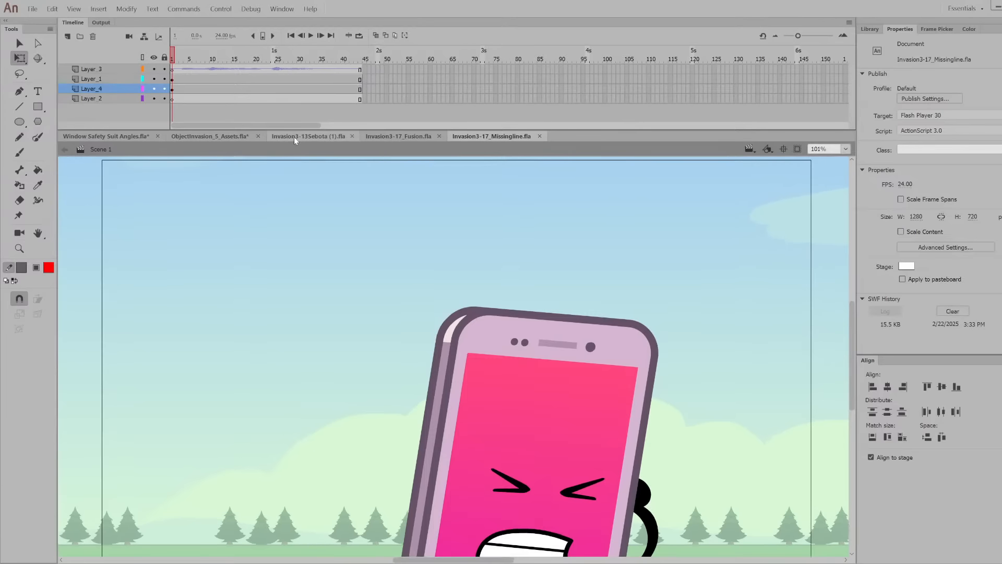
left_click(217, 63)
left_click(233, 68)
left_click_drag(232, 60, 172, 60)
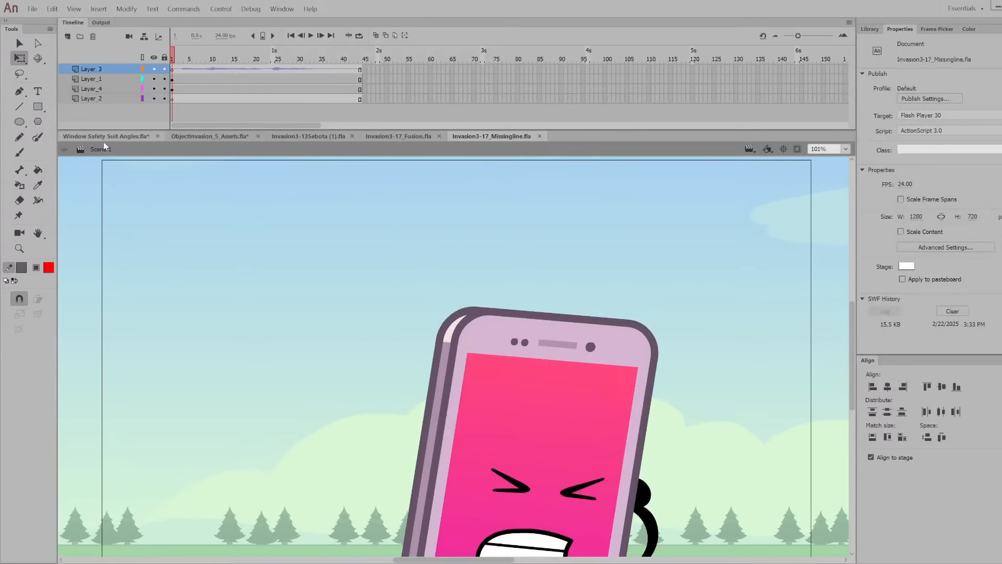
Switch back to Invasion3-17_Fusion and scrub the slow-motion fall of the phone and button from frame 35 to about frame 100
left_click(412, 136)
left_click(320, 54)
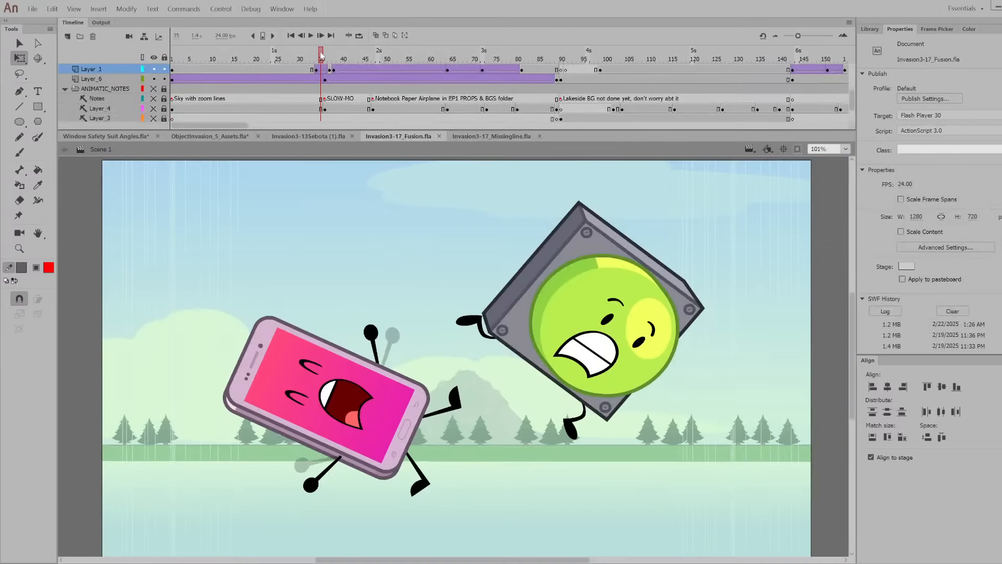
left_click_drag(320, 54, 330, 54)
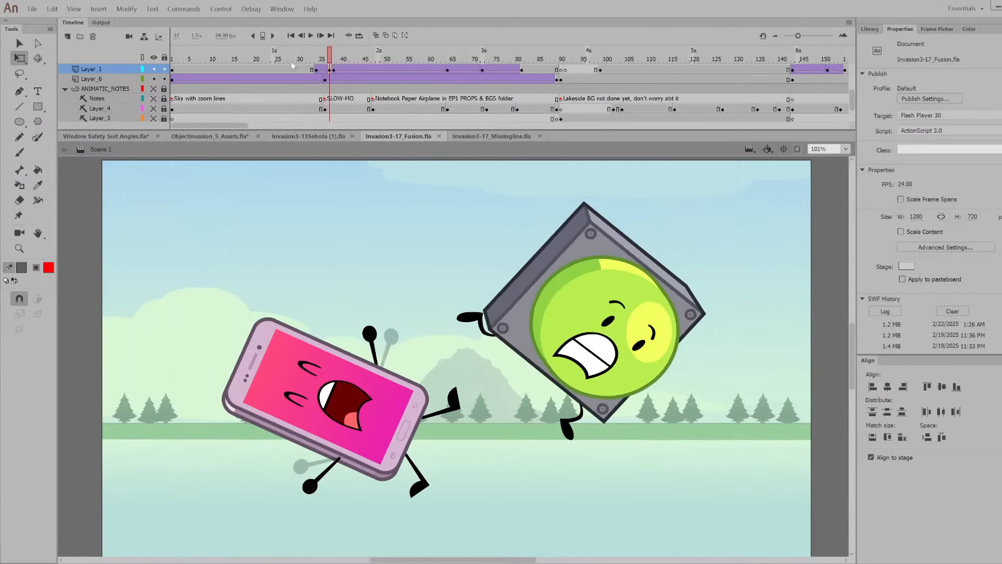
left_click(335, 62)
left_click_drag(338, 59, 606, 73)
Scrub back and forth through the lakeside shot of the notebook paper floating above the green button, on to about frame 153
left_click_drag(222, 126, 251, 124)
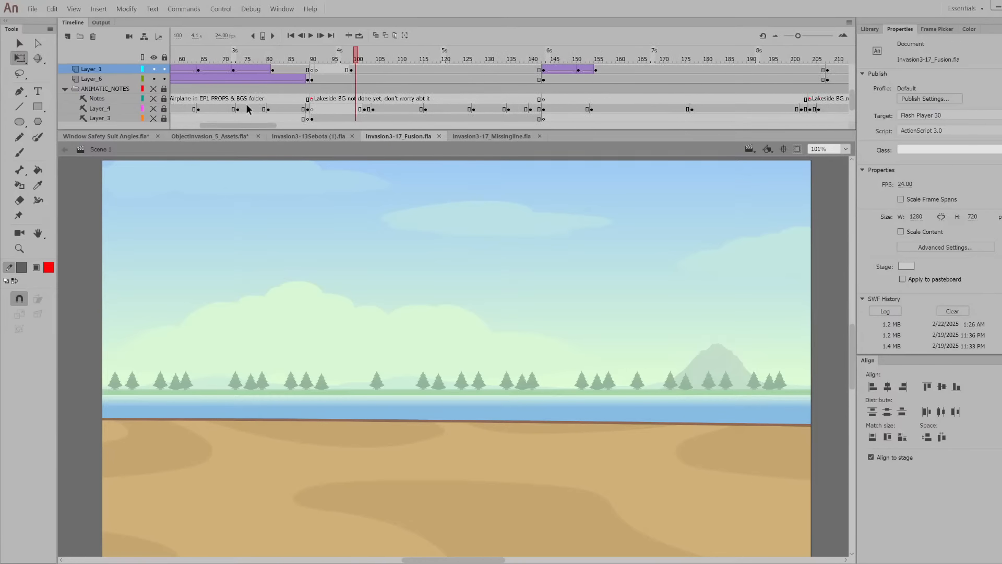
scroll(272, 97, "up", 5)
mouse_move(312, 63)
left_mouse_down()
mouse_move(285, 61)
mouse_move(376, 69)
mouse_move(484, 109)
left_mouse_up()
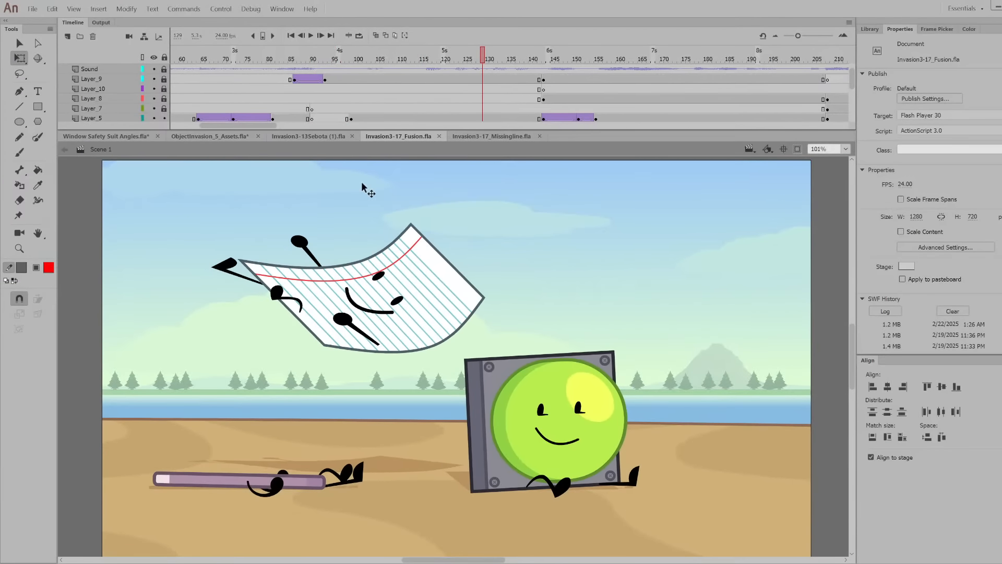
left_click_drag(489, 74, 431, 65)
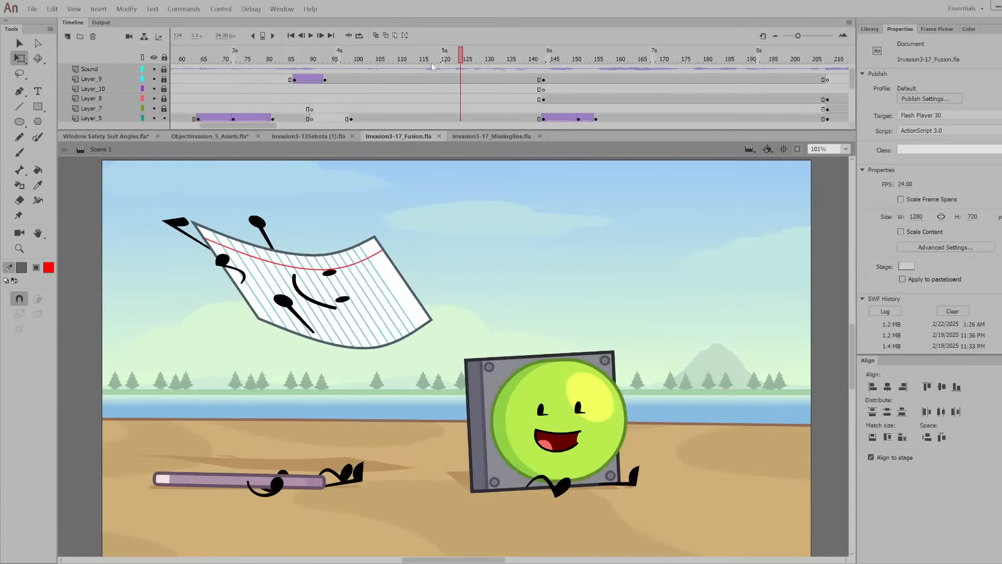
left_click_drag(496, 58, 588, 73)
Play the phone close-up in Invasion3-17_Missingline from frame 1 and close that file
left_click(491, 138)
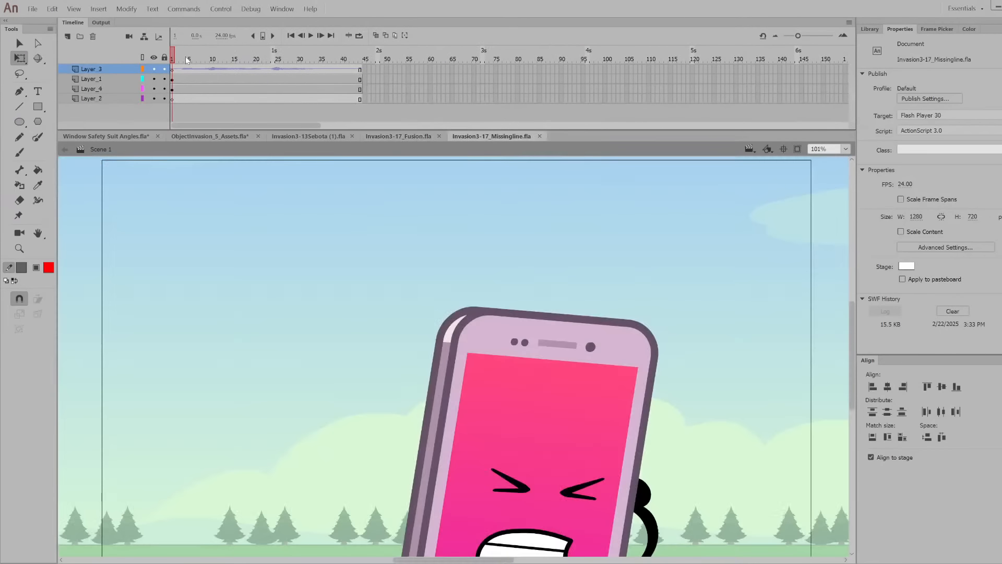
left_click_drag(175, 59, 141, 64)
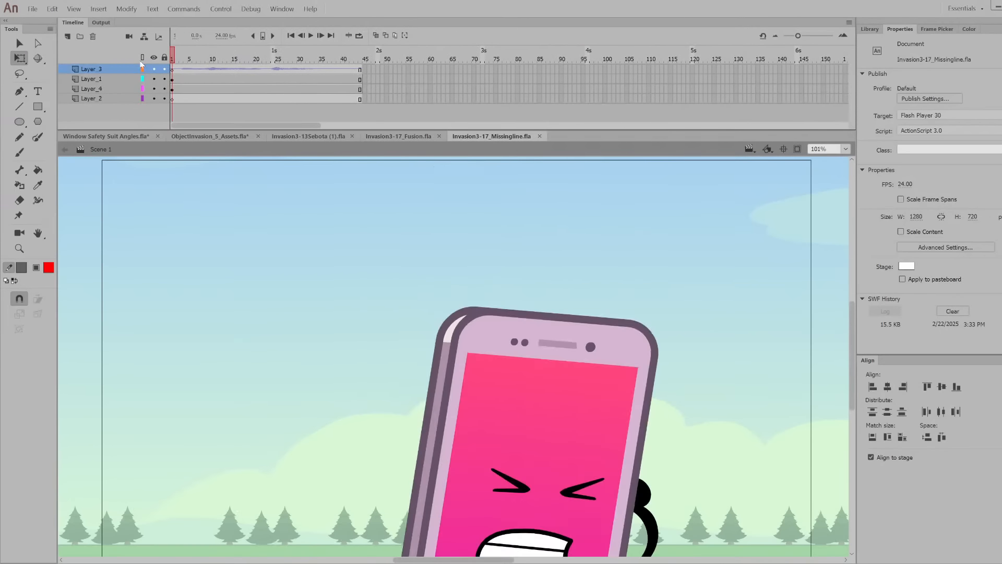
left_click(312, 35)
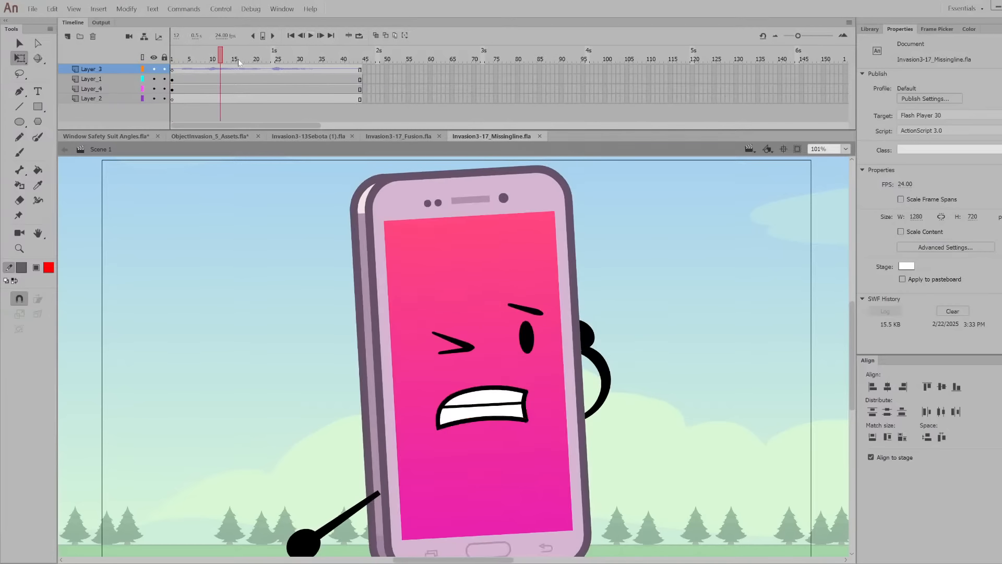
left_click(540, 136)
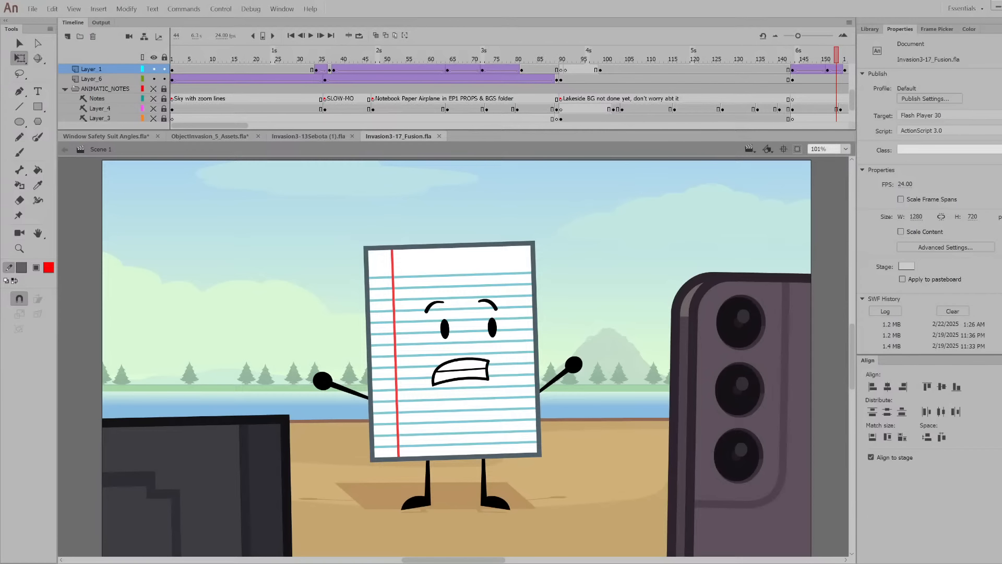
Inspect the paper airplane shot at frame 59 with the content outside the stage shown, including the water reflections below the characters
left_click_drag(369, 59, 425, 59)
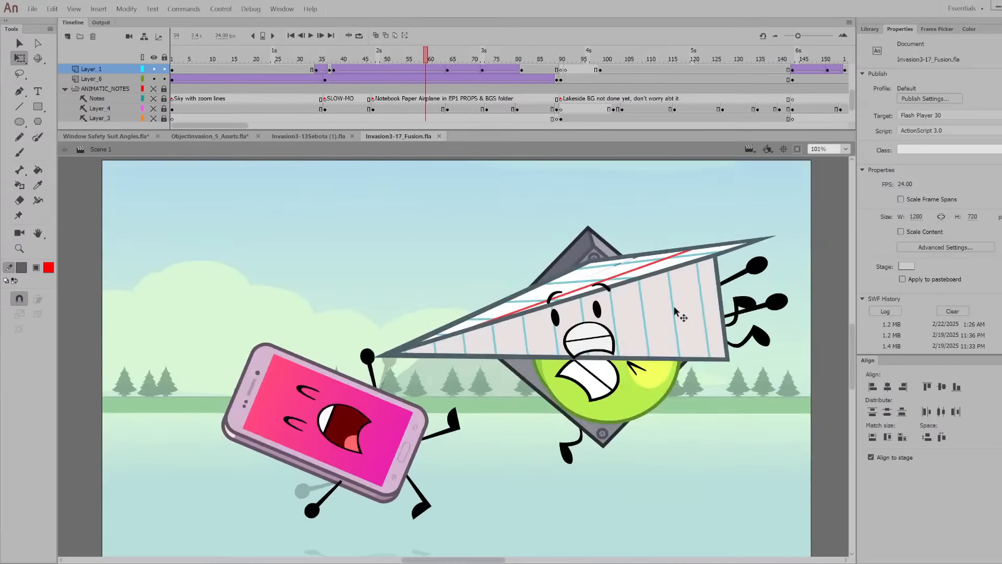
left_click(797, 149)
scroll(506, 276, "down", 2)
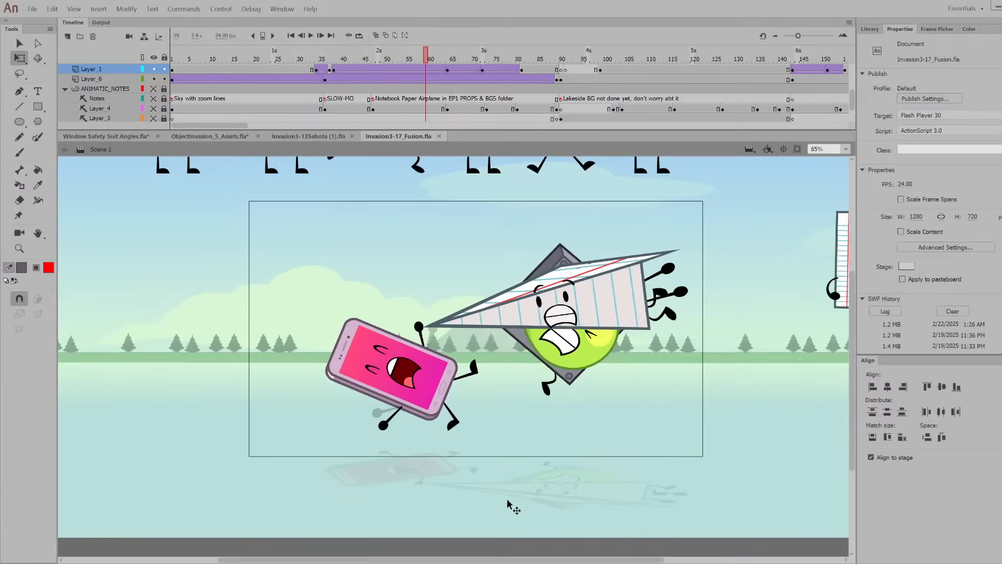
scroll(508, 500, "up", 2)
left_click_drag(426, 58, 556, 59)
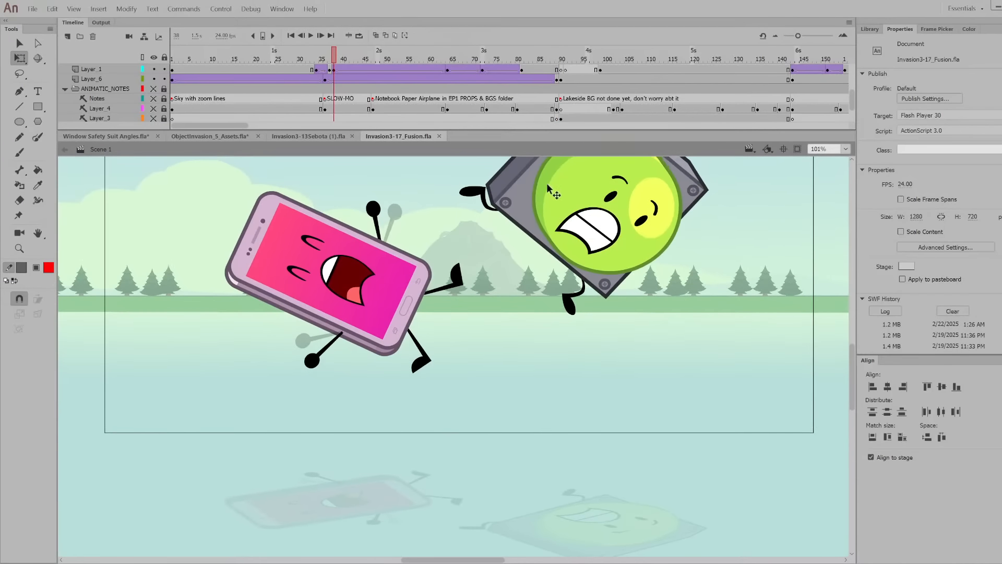
Open the symbol containing the falling phone and button's reflections to inspect it, and return to Scene 1
left_click(529, 299)
double_click(529, 299)
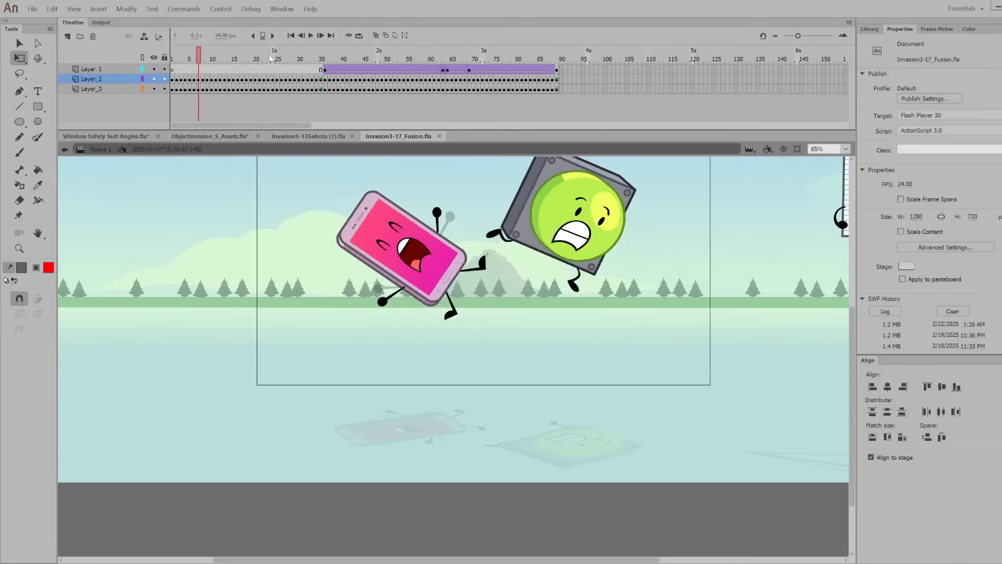
left_click(91, 152)
left_click(596, 291)
Examine the paper airplane's collision and the characters' water reflections around frames 67 to 72, comparing with the lakeside shot at frame 108
left_click_drag(342, 59, 461, 106)
left_click(577, 391)
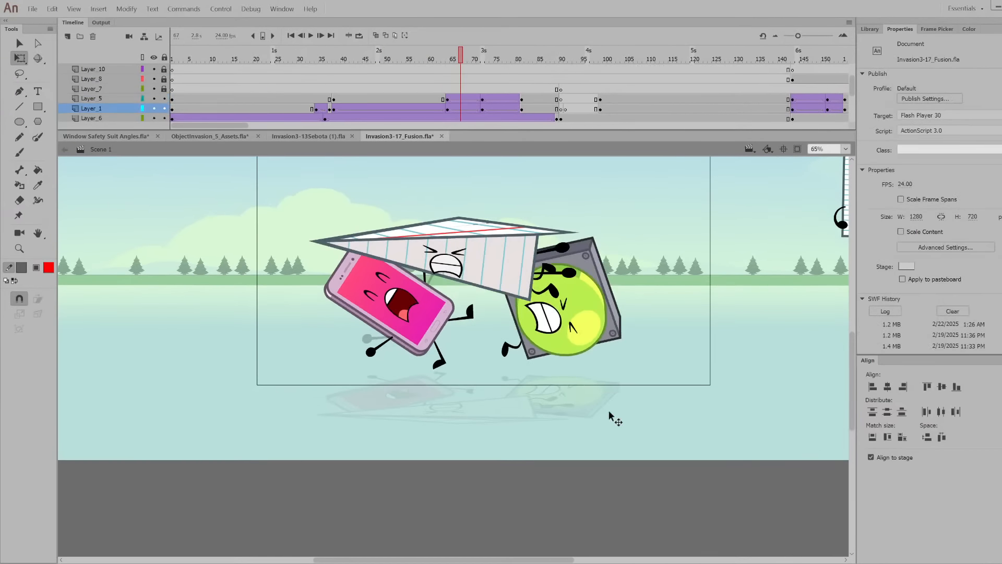
scroll(595, 391, "up", 3)
left_click(483, 109)
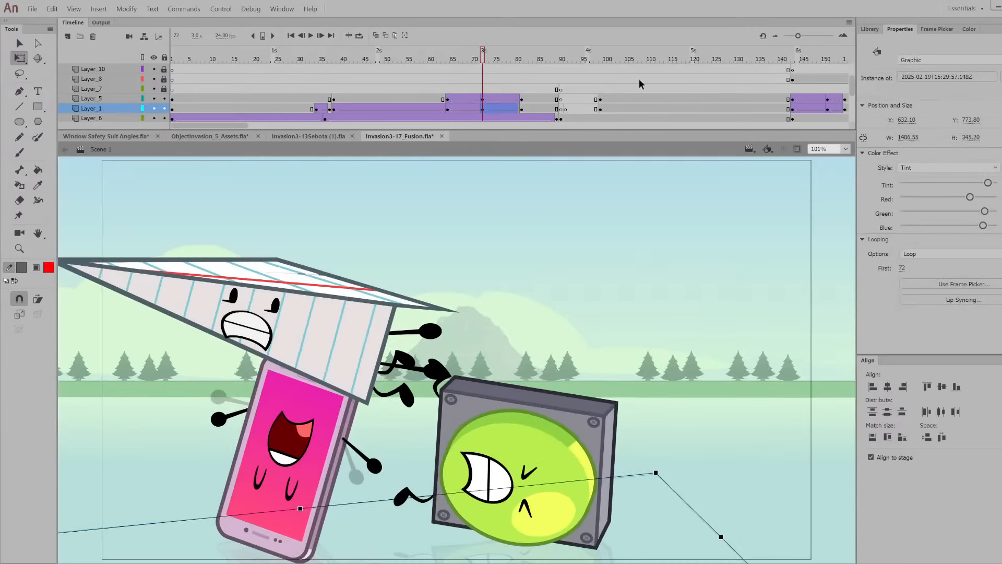
left_click(638, 78)
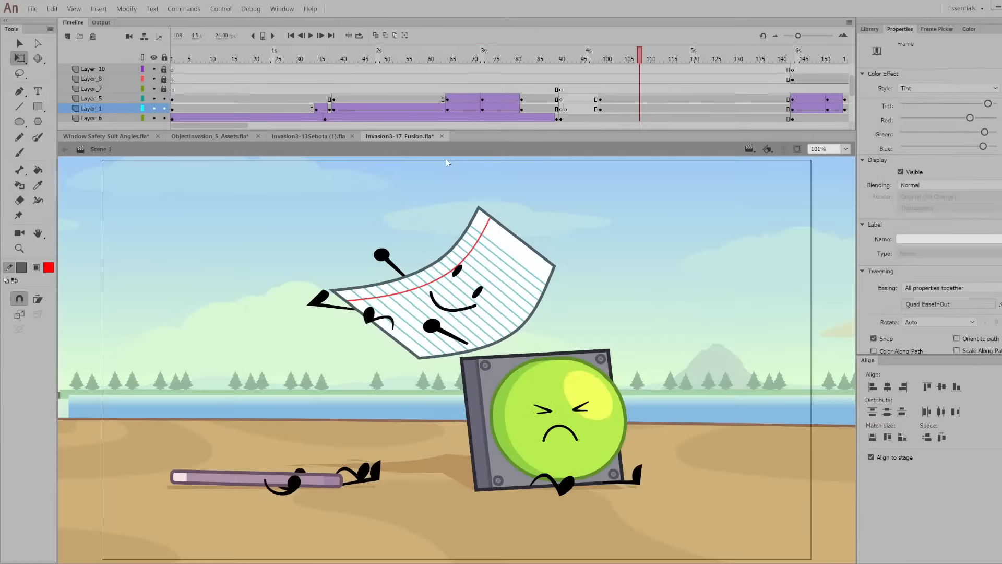
left_click(480, 68)
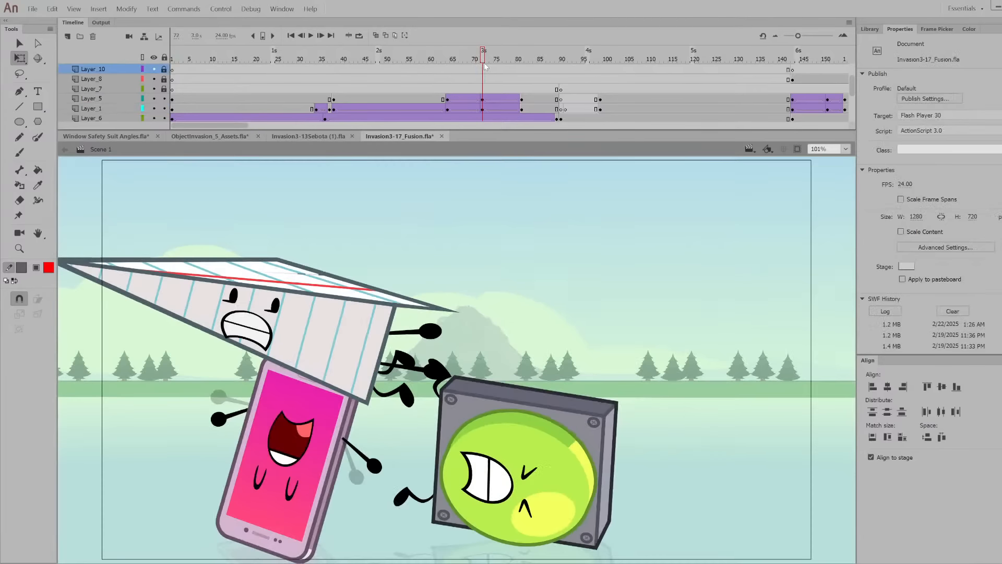
scroll(547, 385, "down", 2)
scroll(637, 503, "up", 2)
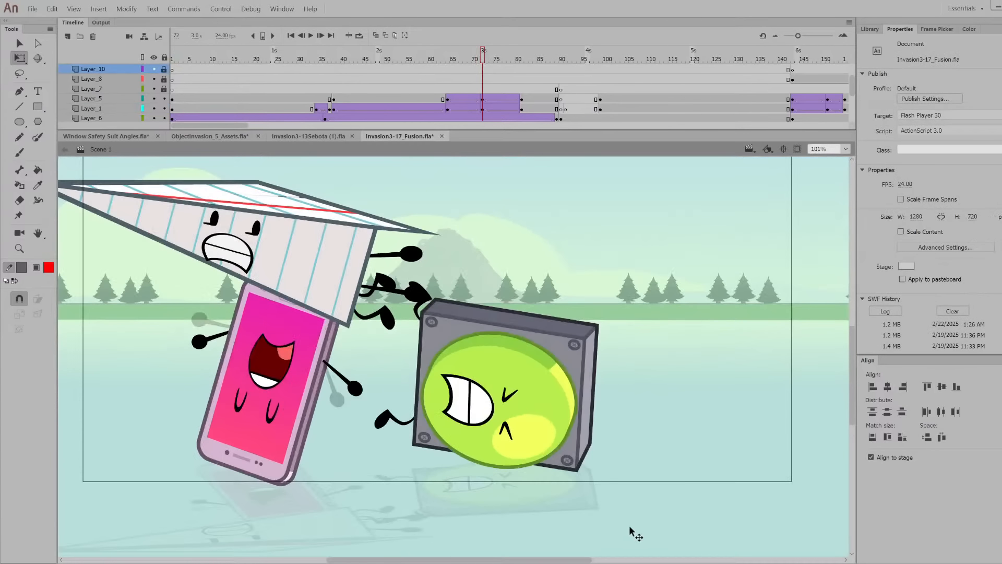
Play the timeline from frame 113 and review the Cup Cakey Coffee shot up to frame 248
left_click(662, 54)
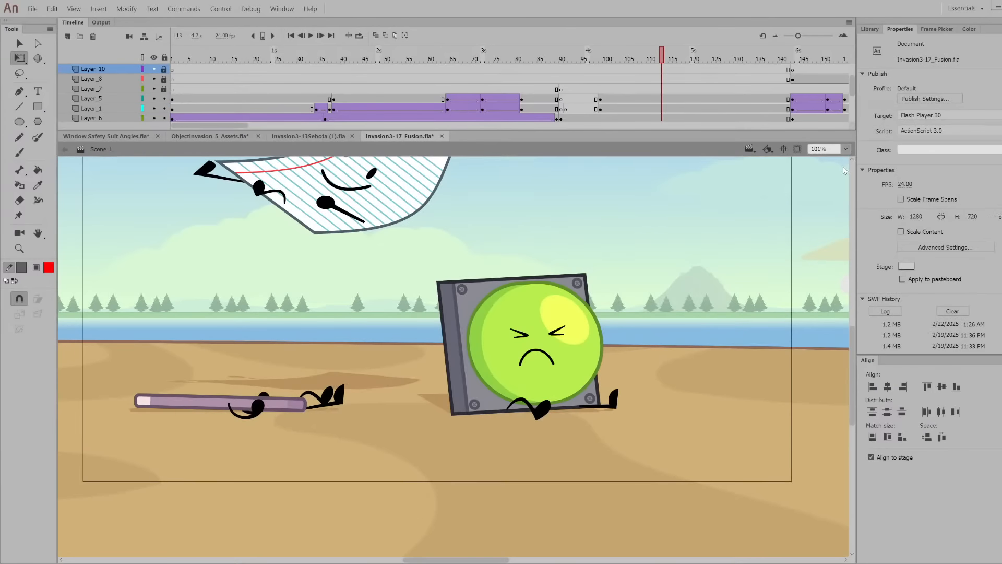
key("Return")
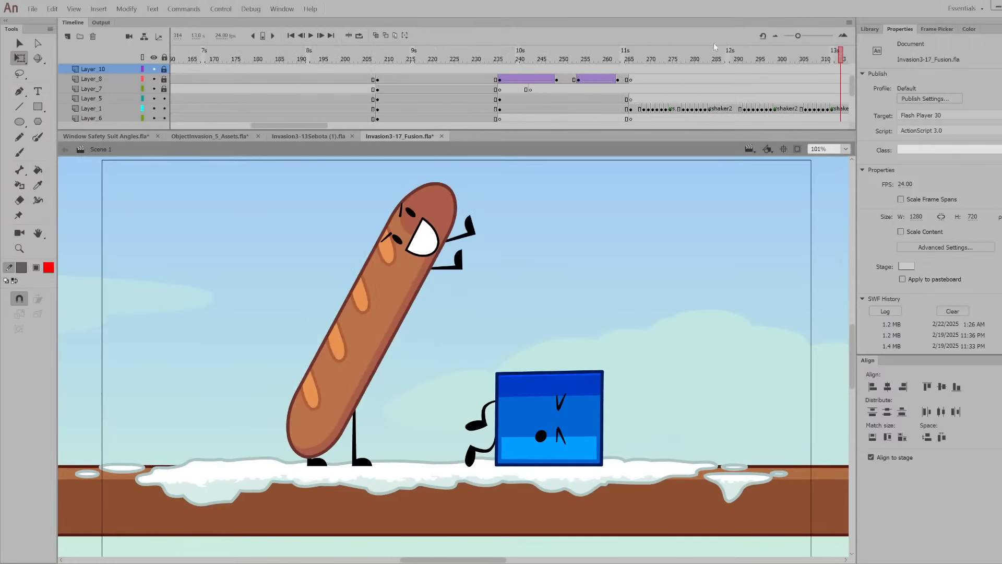
left_click_drag(527, 58, 552, 59)
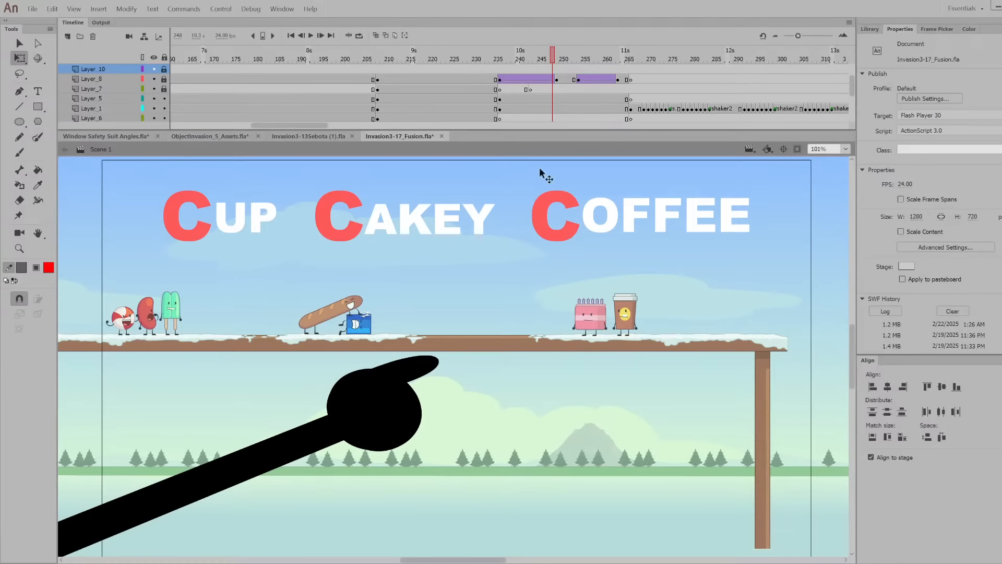
Scrub from the Cup Cakey Coffee shot through the following shots to the yellow fruit's shot beyond frame 362
left_click_drag(558, 62, 640, 70)
left_click_drag(298, 126, 343, 120)
left_click_drag(282, 59, 420, 94)
left_click_drag(447, 60, 691, 104)
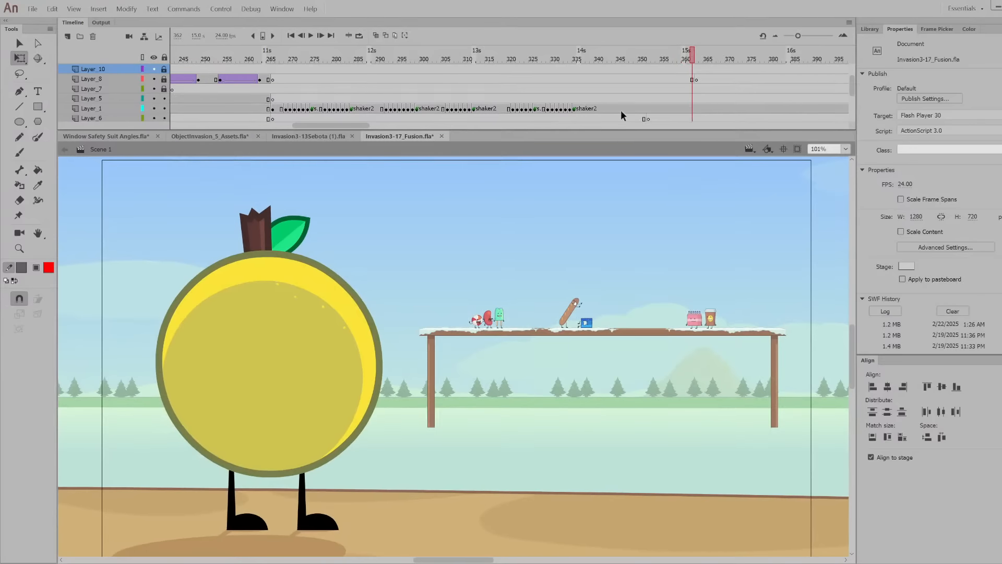
left_click_drag(338, 125, 383, 126)
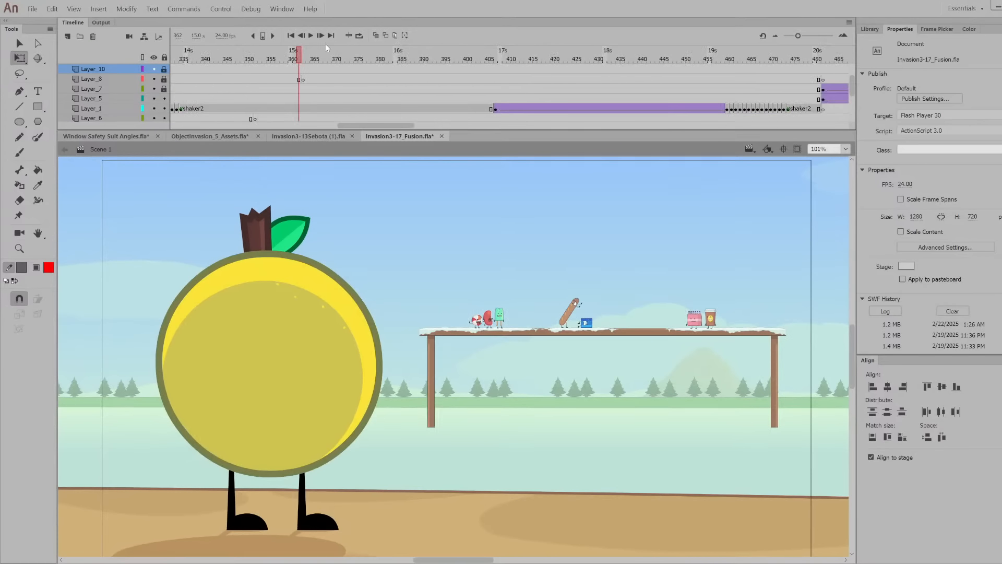
left_click_drag(317, 52, 414, 80)
Open the fruit shot's symbol and the Grapefruit Rig nested inside it, and return to the shot's symbol
double_click(316, 311)
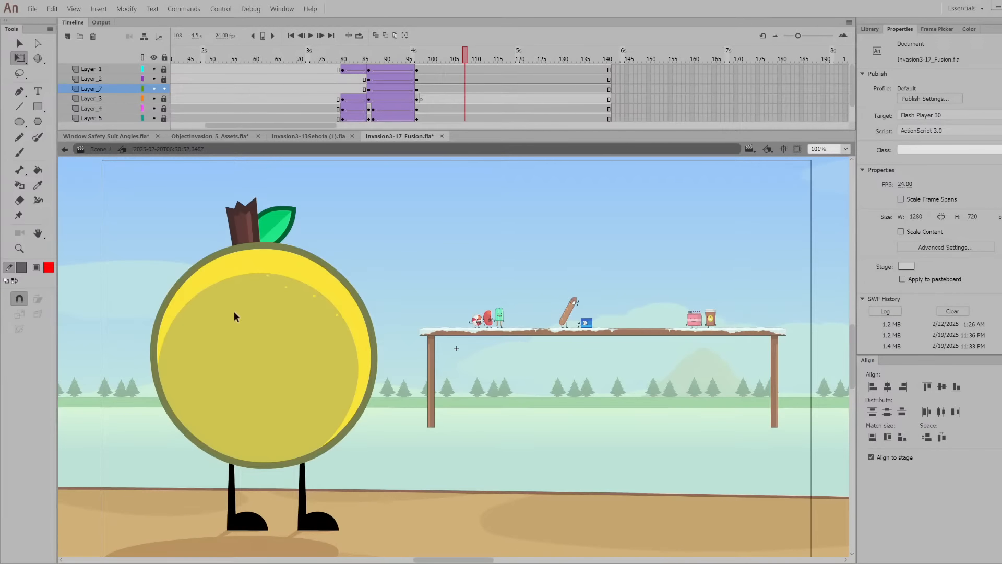
double_click(286, 376)
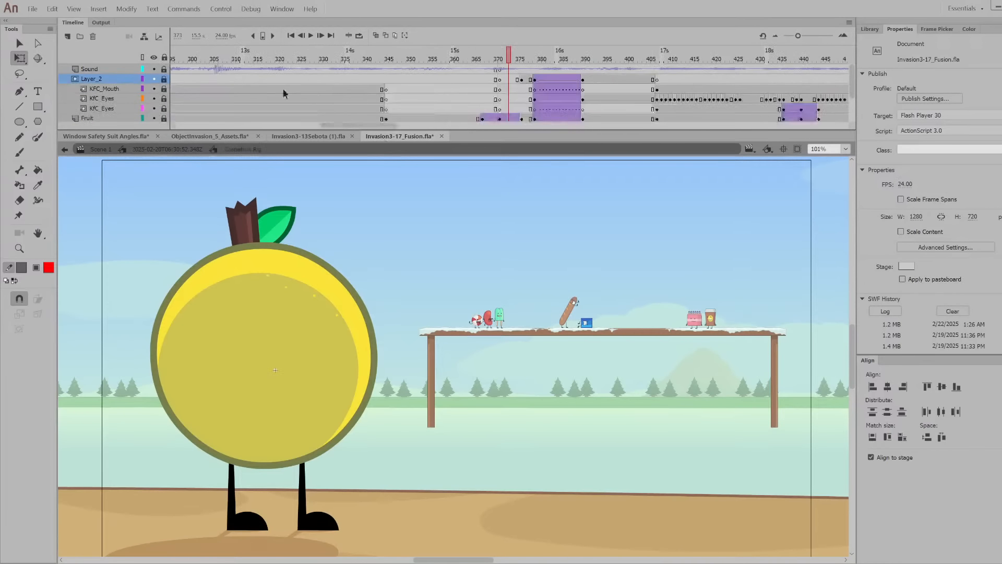
left_click(193, 150)
Inspect the shot symbol from the baguette close-up at frame 57 to the fruit at frame 122, including content outside the stage
left_click_drag(219, 52, 372, 128)
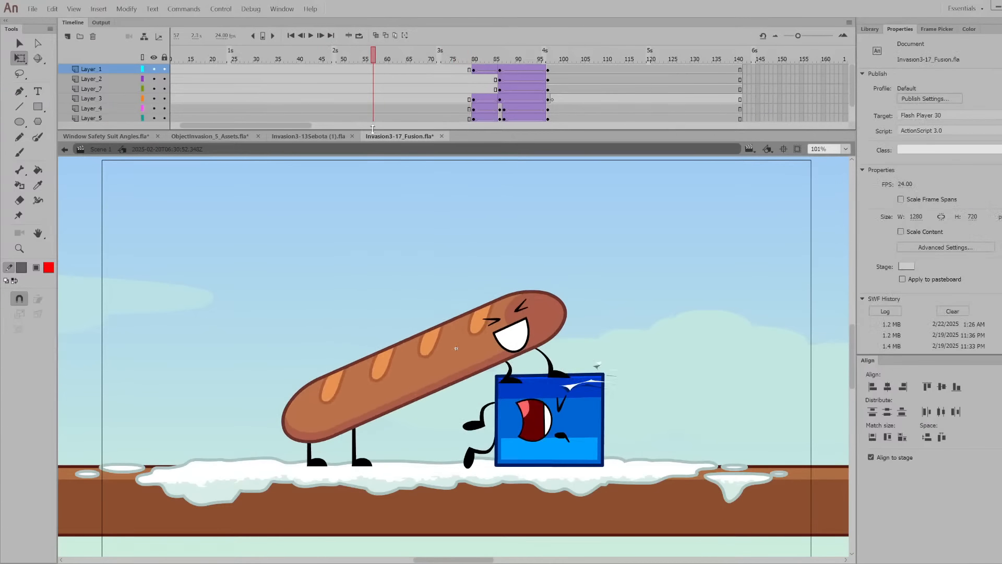
scroll(424, 323, "down", 8)
scroll(426, 323, "up", 2)
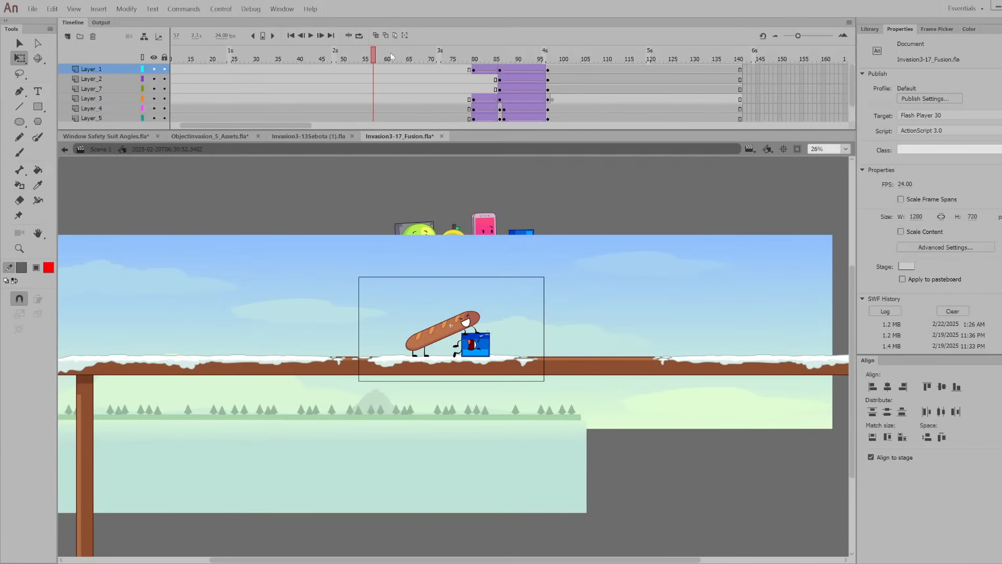
left_click_drag(408, 55, 657, 103)
key("ctrl+2")
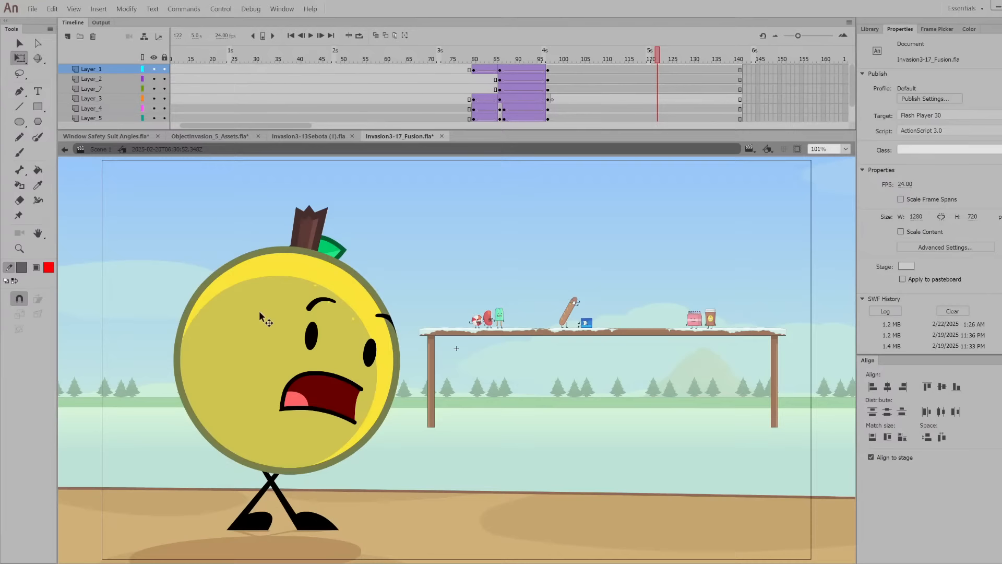
Open the Grapefruit Rig and examine the fruit's head turn and mouth shapes between frames 381 and 404
left_click(296, 271)
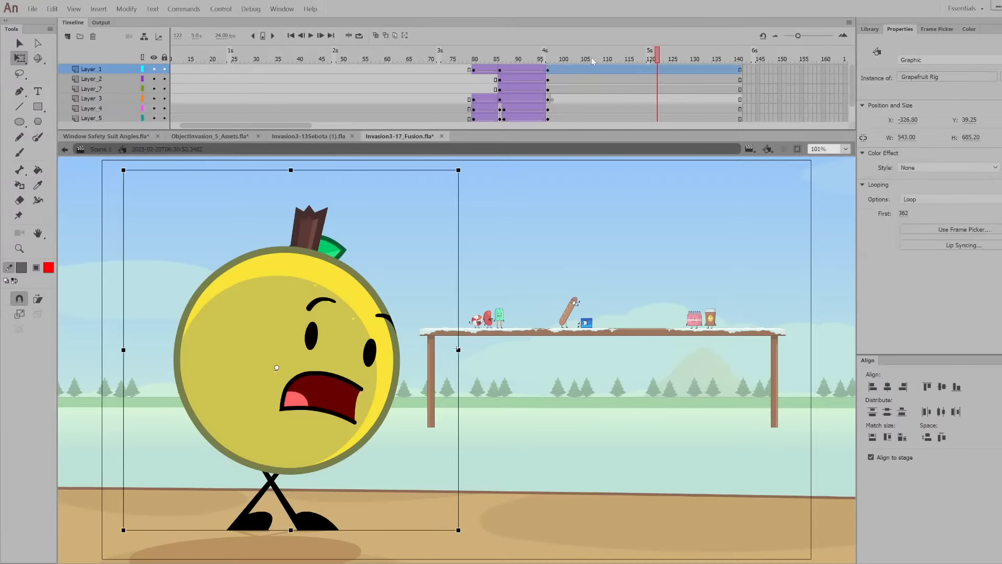
left_click_drag(576, 65, 710, 78)
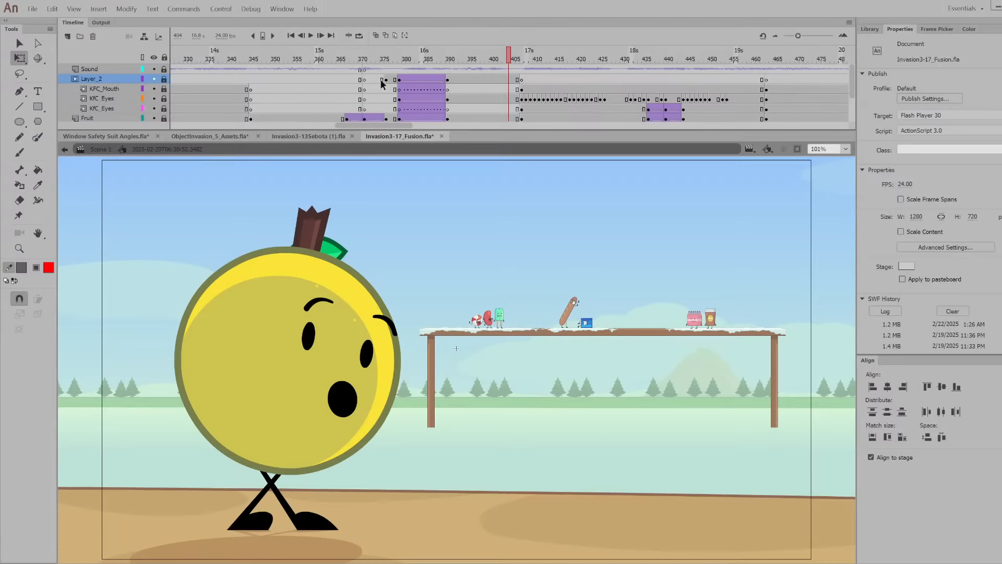
left_click_drag(452, 57, 478, 98)
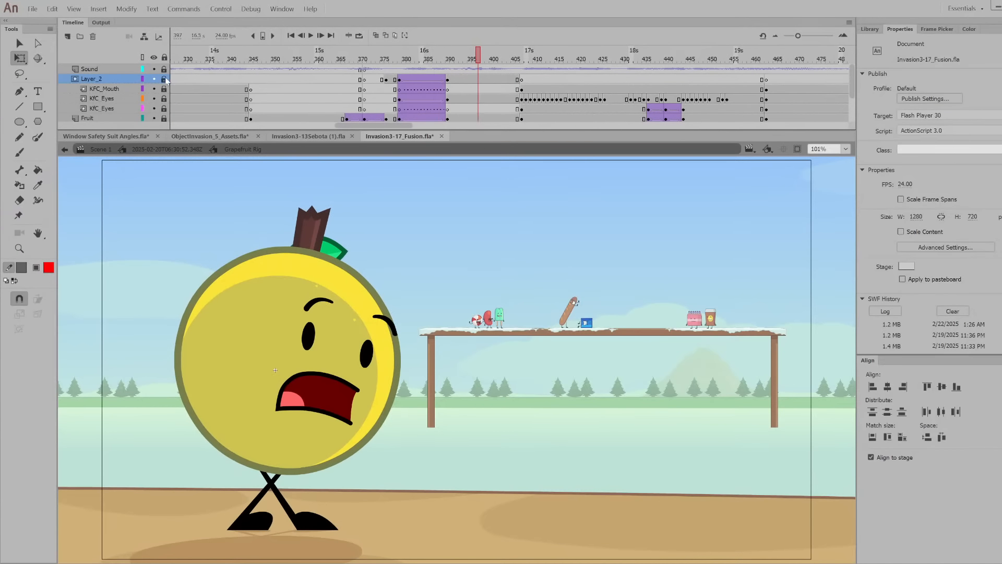
left_click(410, 70)
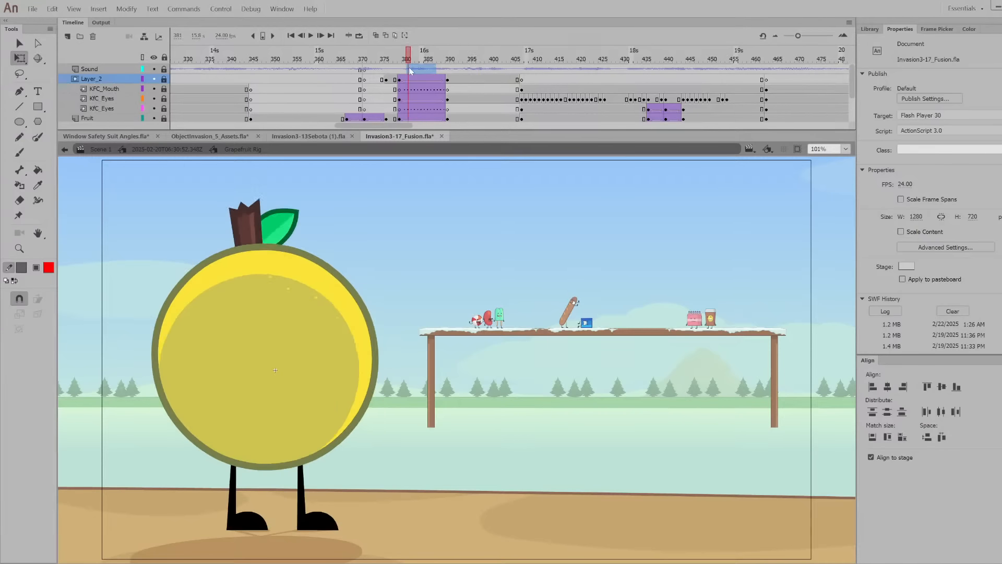
left_click_drag(409, 57, 461, 61)
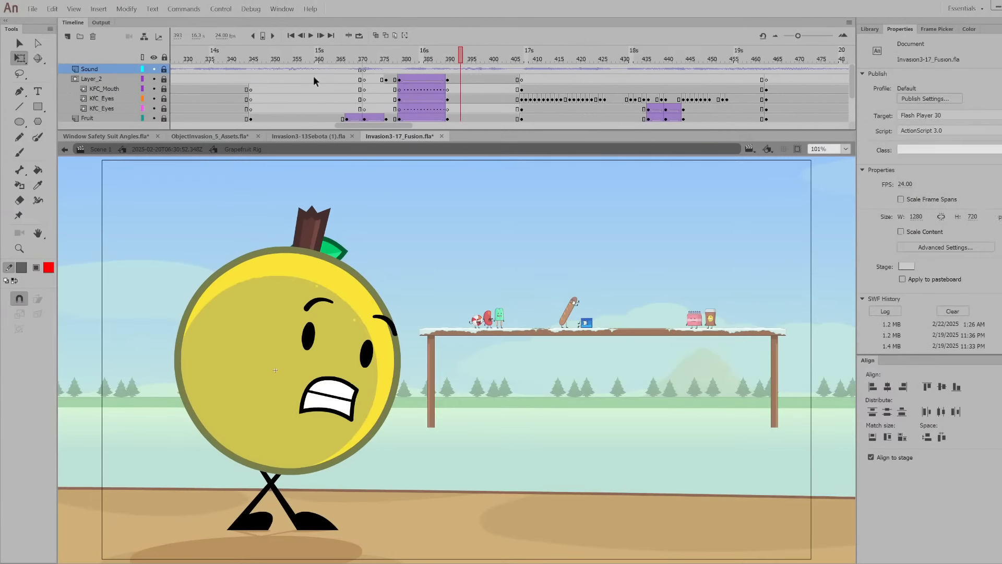
Unlock the upper KFC_Eyes layer and display the Layer_2 mask as outlines
left_click(164, 99)
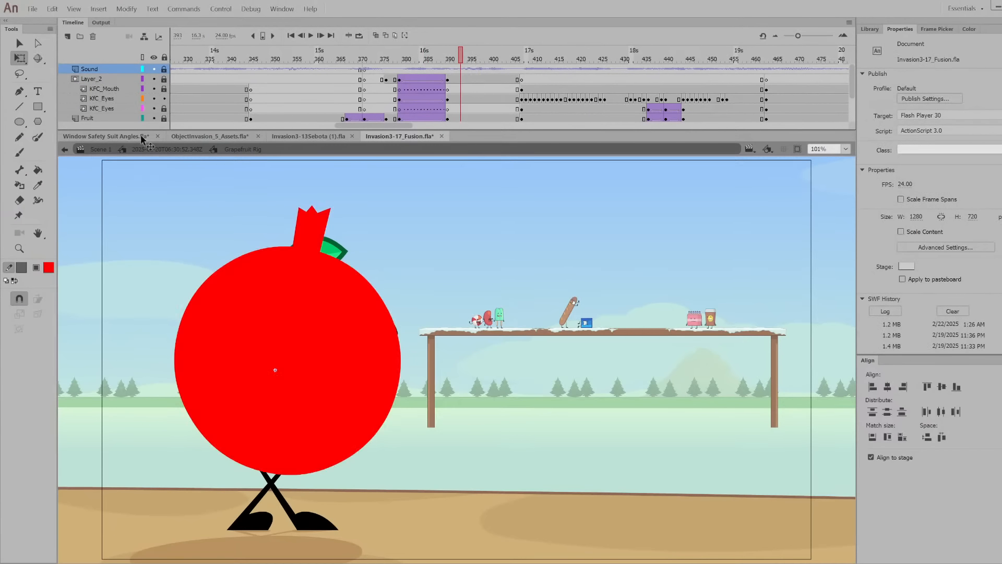
left_click(139, 79)
left_click(142, 79)
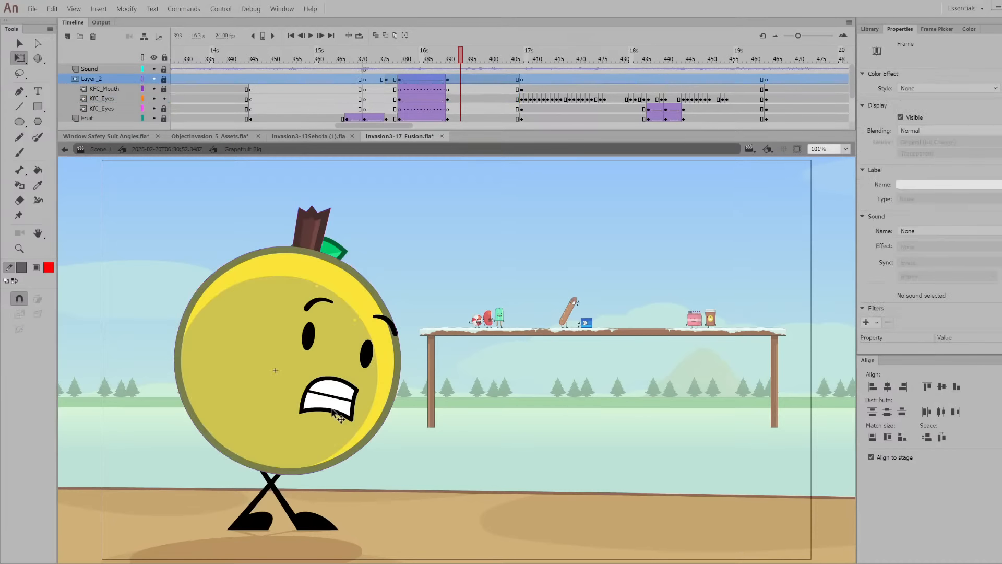
Inspect the fruit's mouth animation inside the rig and return to Scene 1
double_click(335, 400)
left_click_drag(196, 58, 347, 95)
left_click(89, 150)
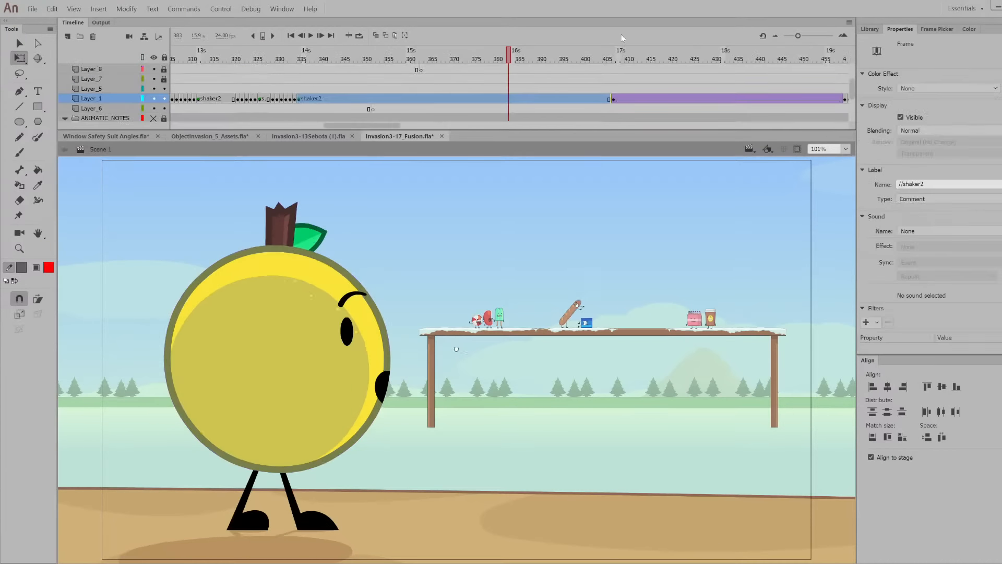
Play on from frame 383 and examine the fruit's run and collision around frames 512 to 530, including content outside the stage
key("Return")
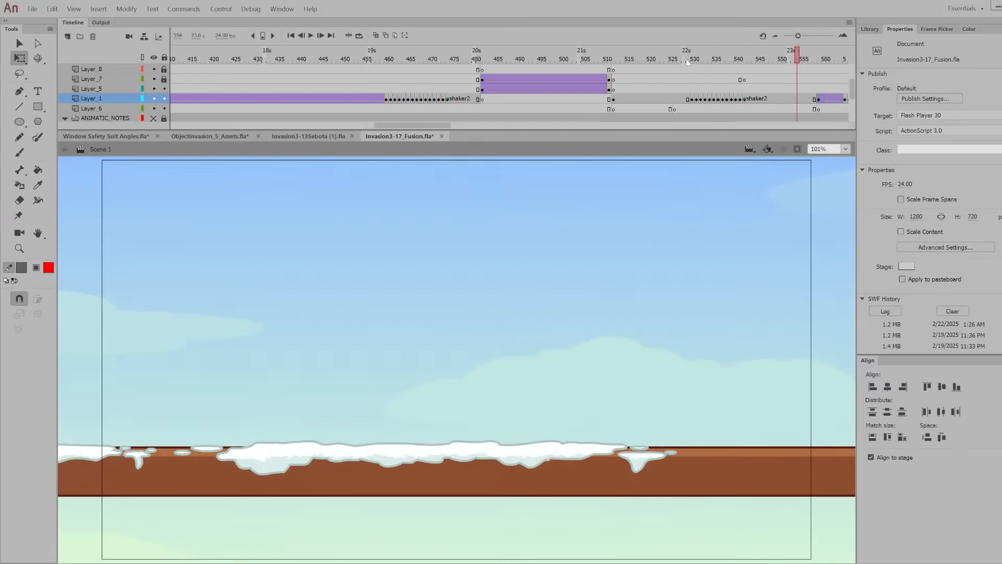
left_click_drag(688, 63, 618, 107)
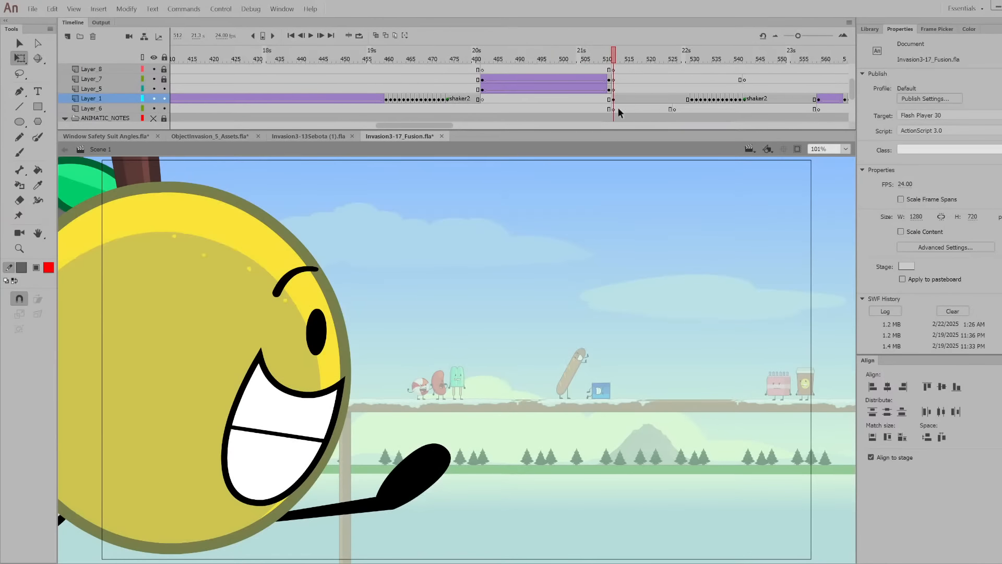
scroll(418, 343, "down", 3)
left_click(641, 56)
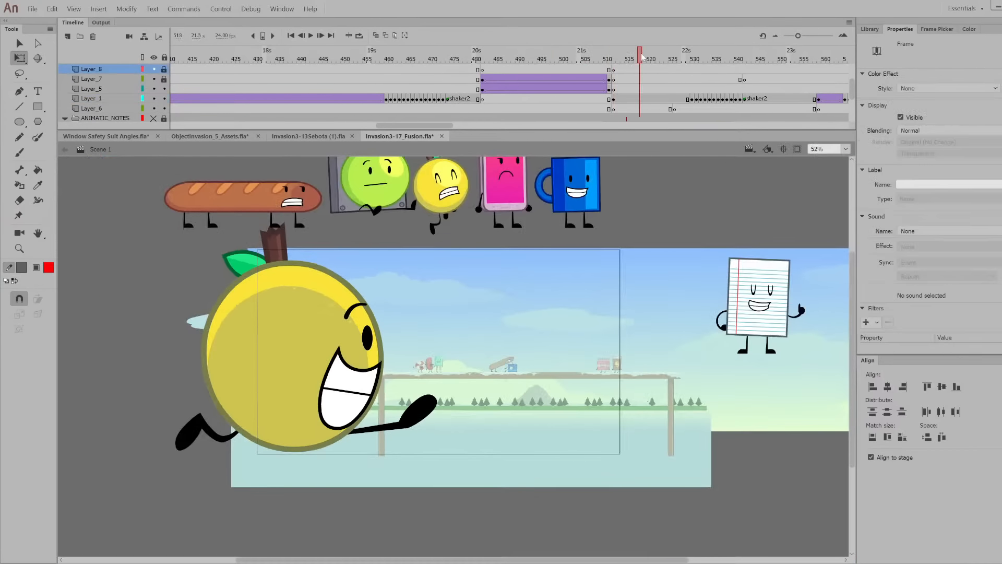
left_click_drag(641, 57, 691, 91)
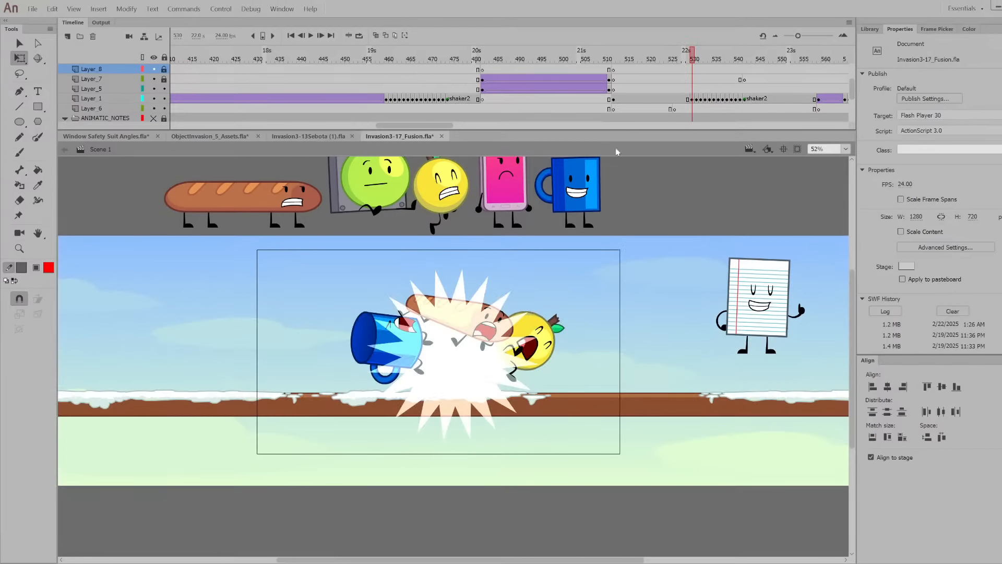
left_click_drag(699, 56, 780, 66)
left_click(847, 149)
left_click(833, 168)
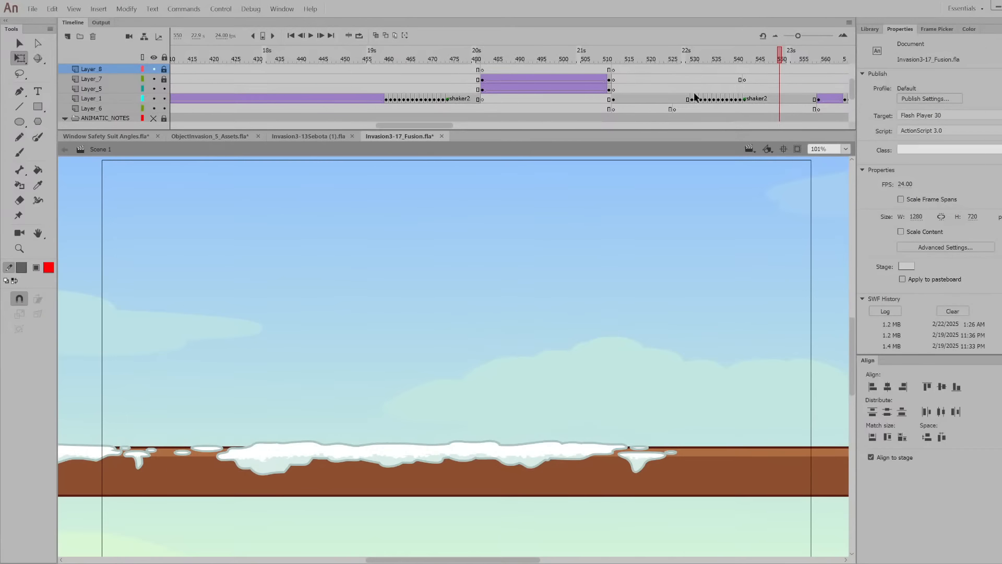
Replay the fruit's run from frame 512 into the collision flash at frame 530, returning to frame 528
left_click(614, 59)
left_click_drag(386, 125, 421, 115)
key("Return")
left_click_drag(342, 56, 386, 61)
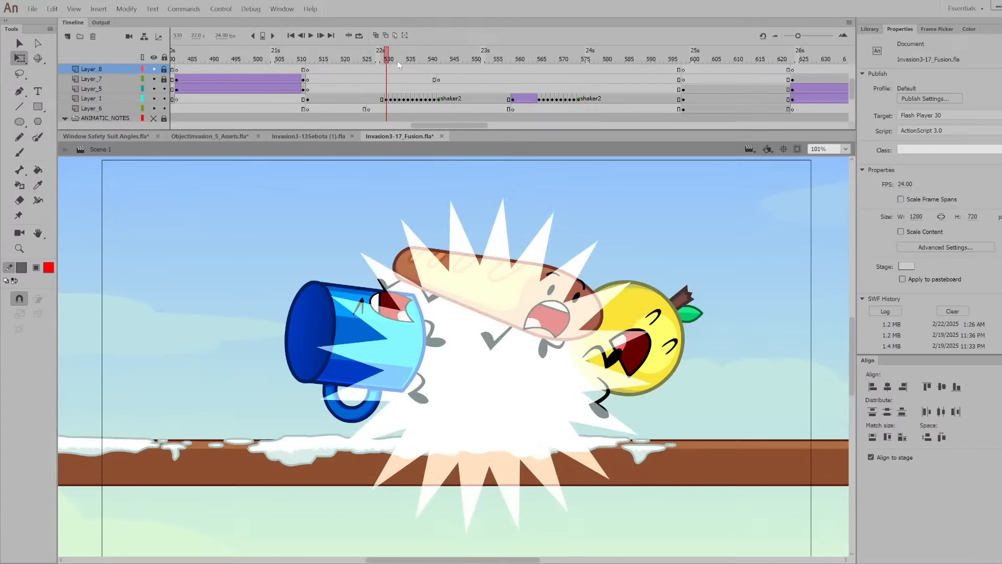
key("Return")
left_click(380, 59)
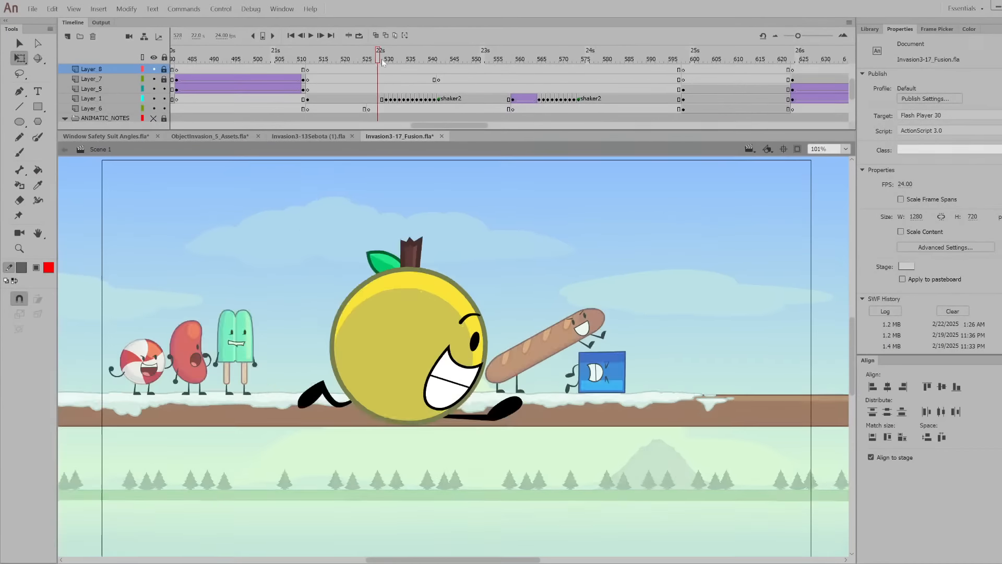
Compare the run's last frame 529 with the collision flash at frame 530 up close
mouse_move(381, 59)
left_mouse_down()
mouse_move(344, 79)
mouse_move(371, 92)
mouse_move(405, 73)
mouse_move(366, 67)
mouse_move(419, 66)
mouse_move(383, 62)
left_mouse_up()
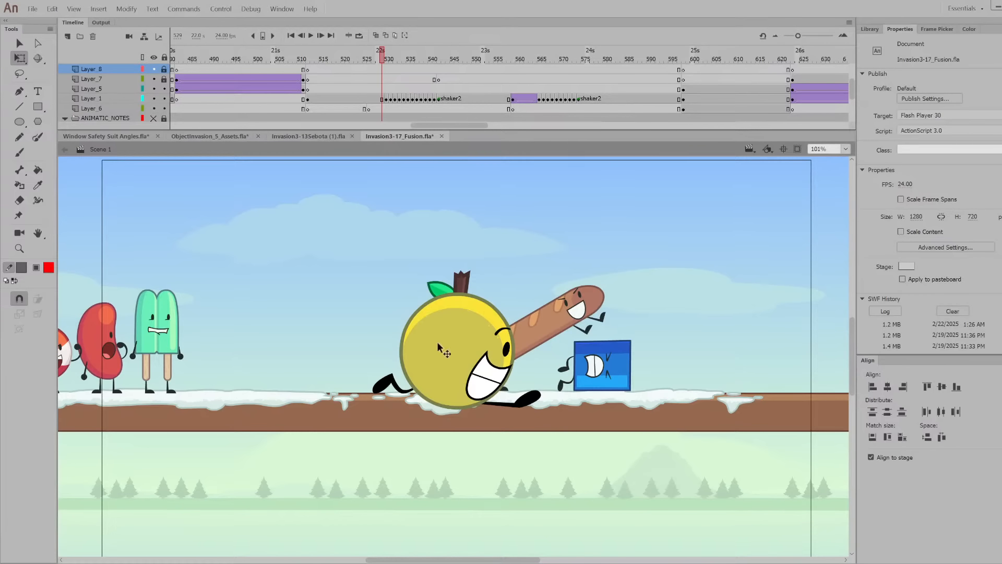
scroll(600, 365, "up", 1)
left_click(386, 52)
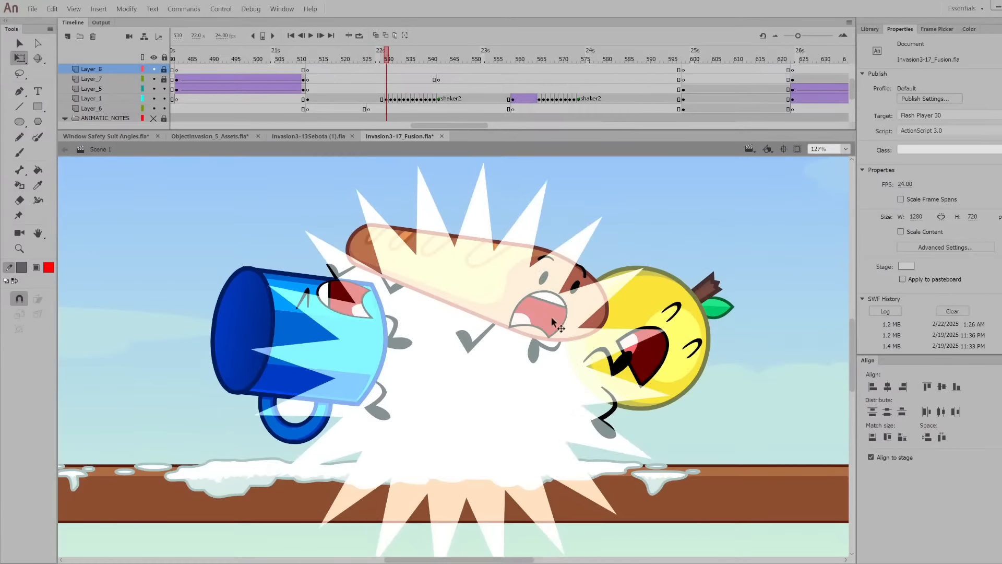
left_click(384, 60)
left_click(387, 59)
left_click(849, 168)
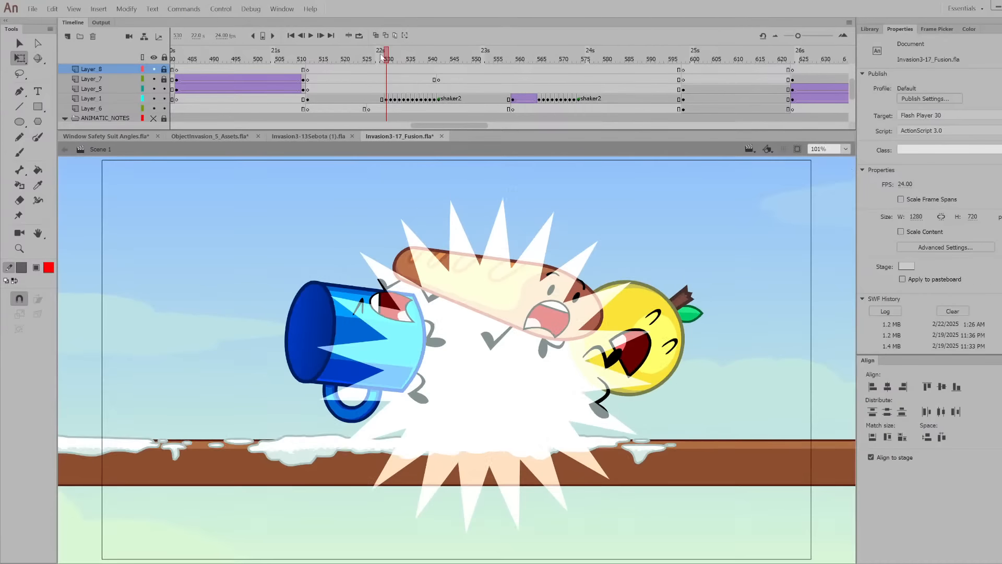
Scrub past the collision and the tablet's shot to the baguette in the water at frame 696
left_click_drag(383, 54, 693, 86)
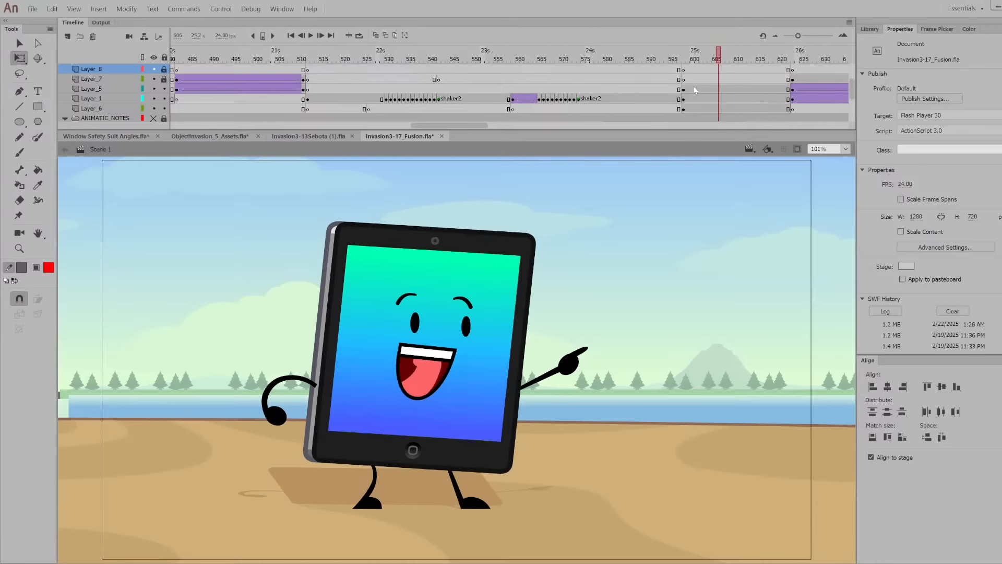
left_click_drag(436, 123, 485, 123)
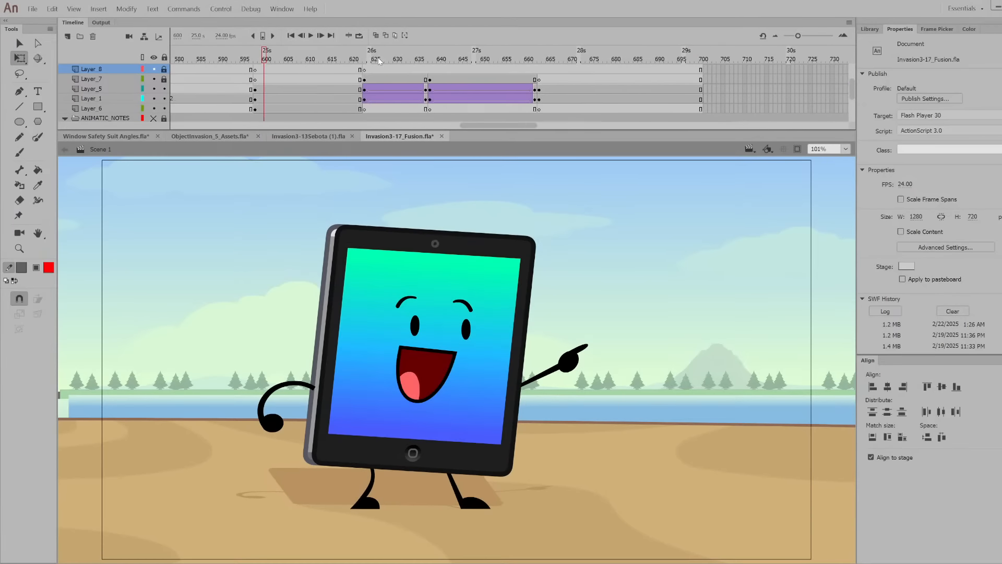
left_click_drag(378, 57, 684, 107)
Try moving the baguette's water reflection lower, undo the move, and select the baguette
left_click(659, 550)
left_click_drag(584, 517, 606, 557)
key("ctrl+z")
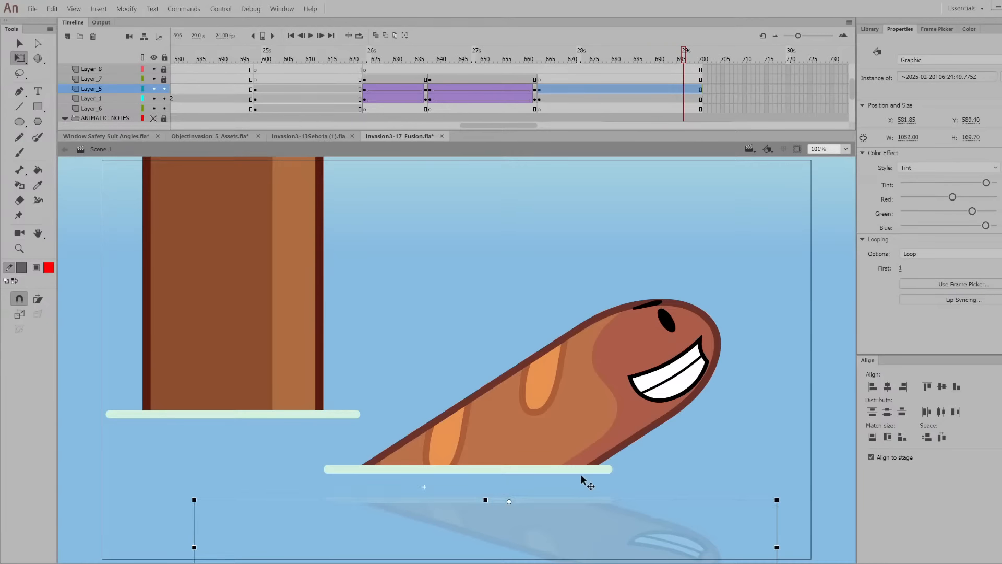
key("ctrl+z")
left_click(582, 460)
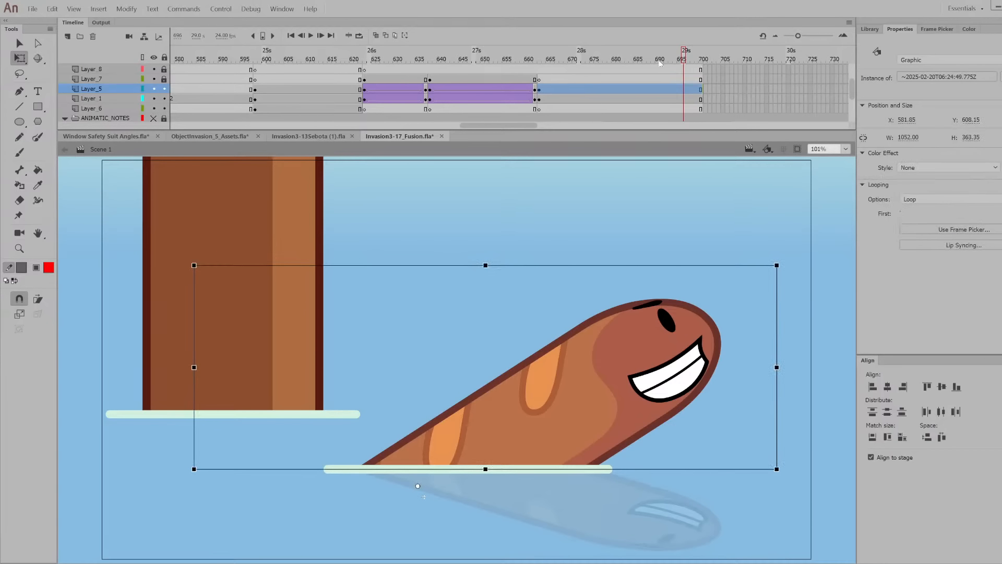
Check the baguette at frame 683, close Invasion3-17_Fusion.fla and show the first frame of Invasion3-18_Fusion.fla
left_click(626, 58)
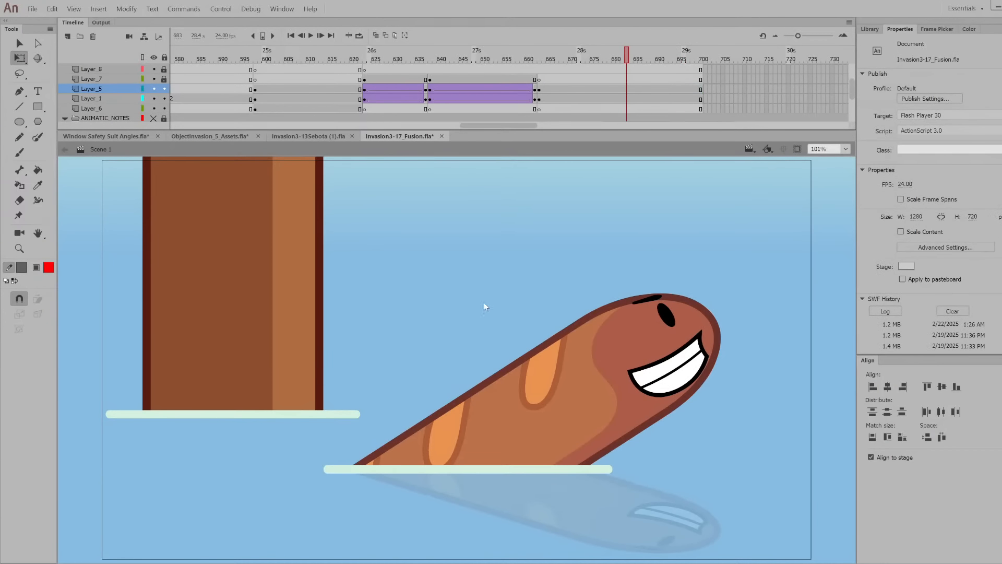
key("ctrl+w")
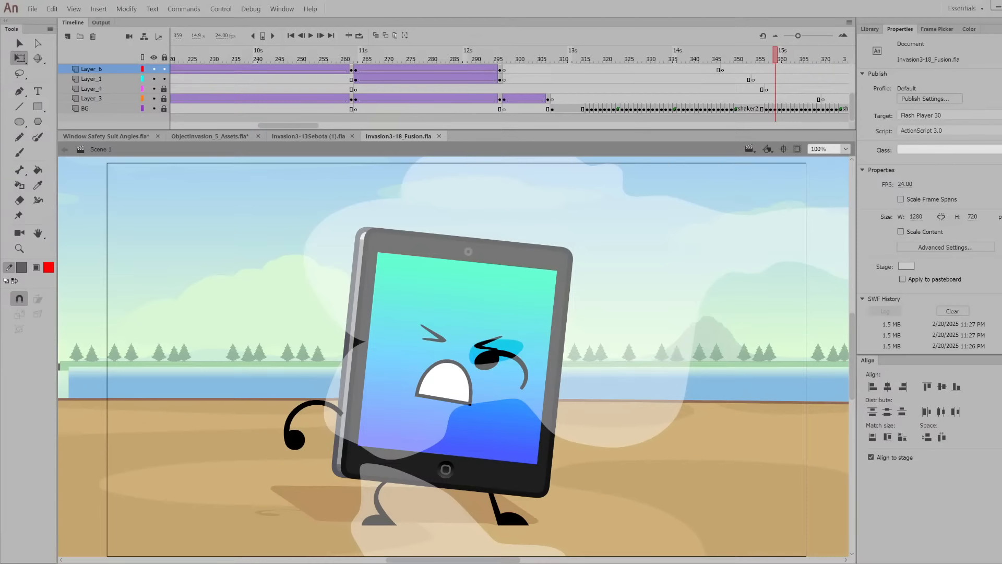
left_click(290, 36)
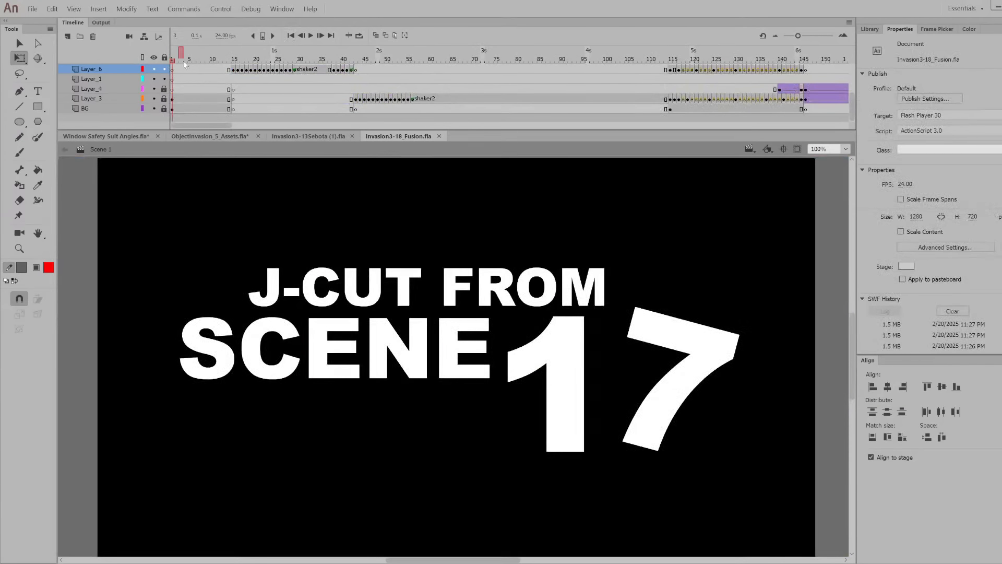
Scrub from the scene 17 J-cut title into the snowy plank shot, return to the first frame and play the opening
left_click_drag(183, 61, 243, 70)
scroll(243, 71, "up", 3)
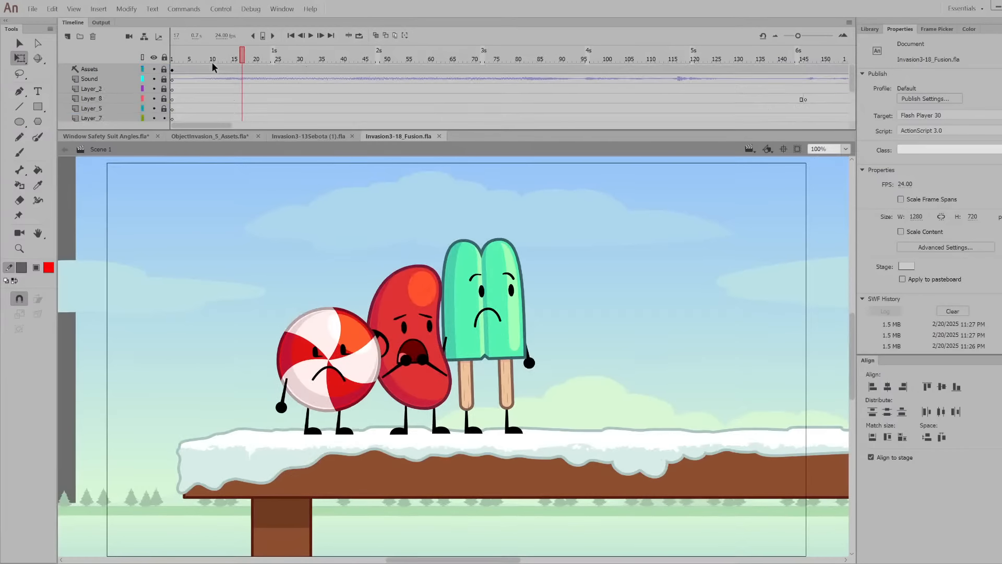
key("shift+comma")
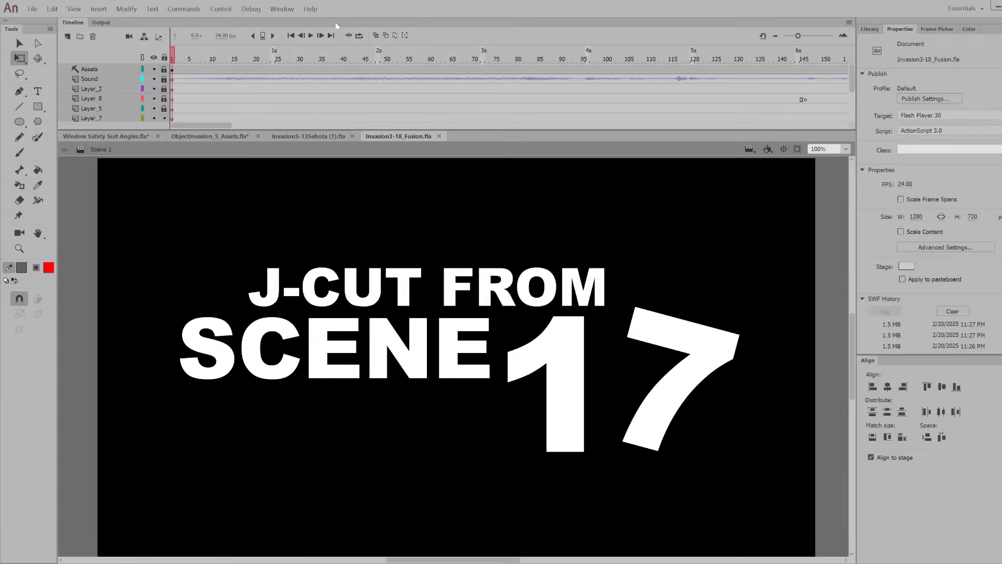
scroll(239, 91, "down", 3)
left_click_drag(182, 58, 239, 65)
left_click(309, 38)
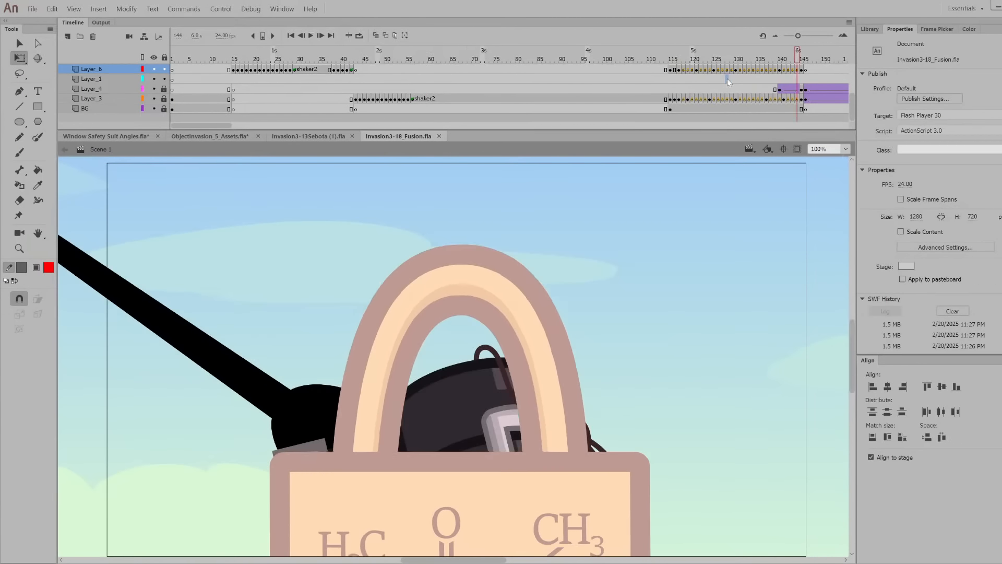
Scrub through the handbag shot from frame 118 to frame 145 to check the arm and cannon movement
left_click(728, 79)
left_click(686, 54)
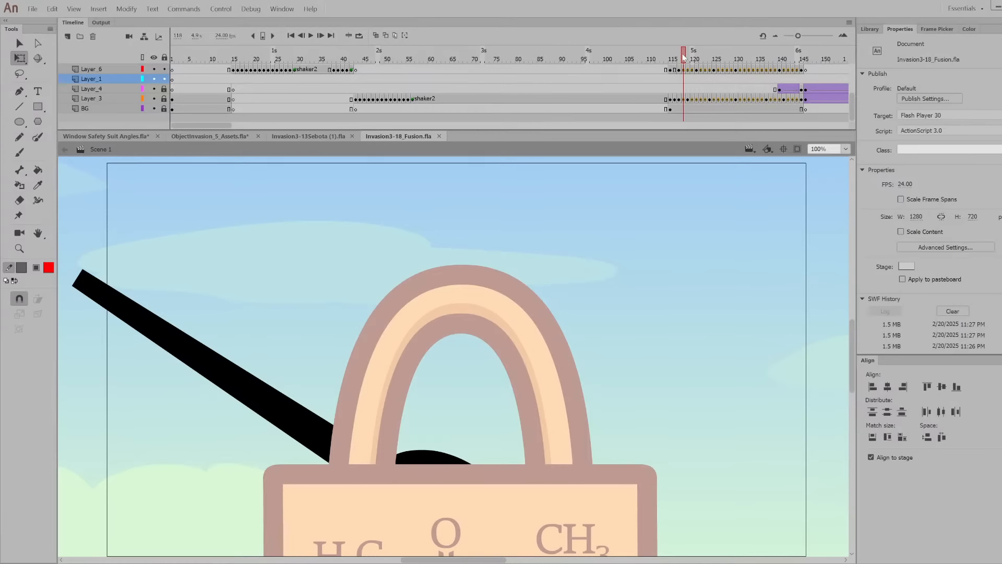
left_click_drag(215, 124, 259, 125)
left_click_drag(208, 69, 284, 71)
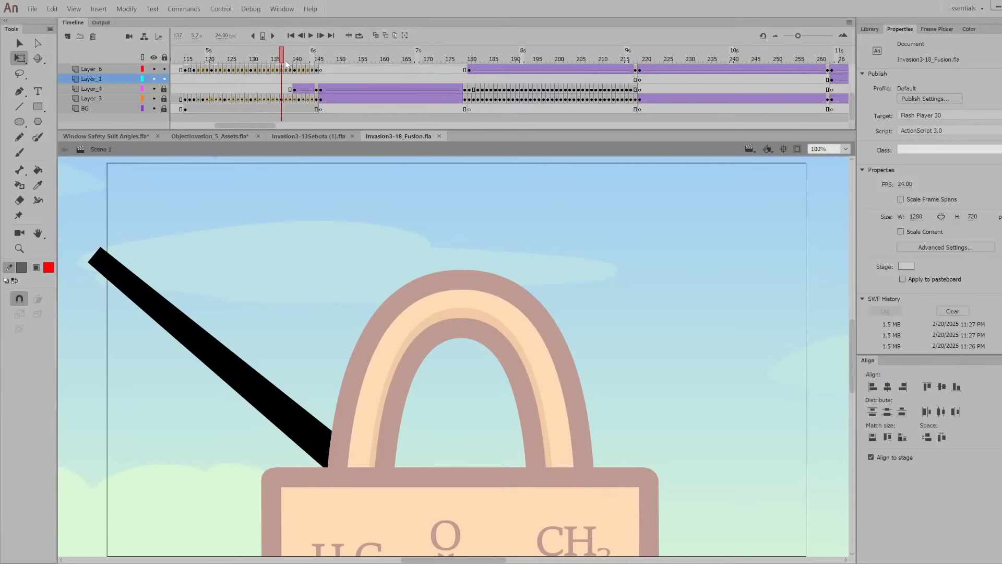
left_click_drag(286, 64, 322, 62)
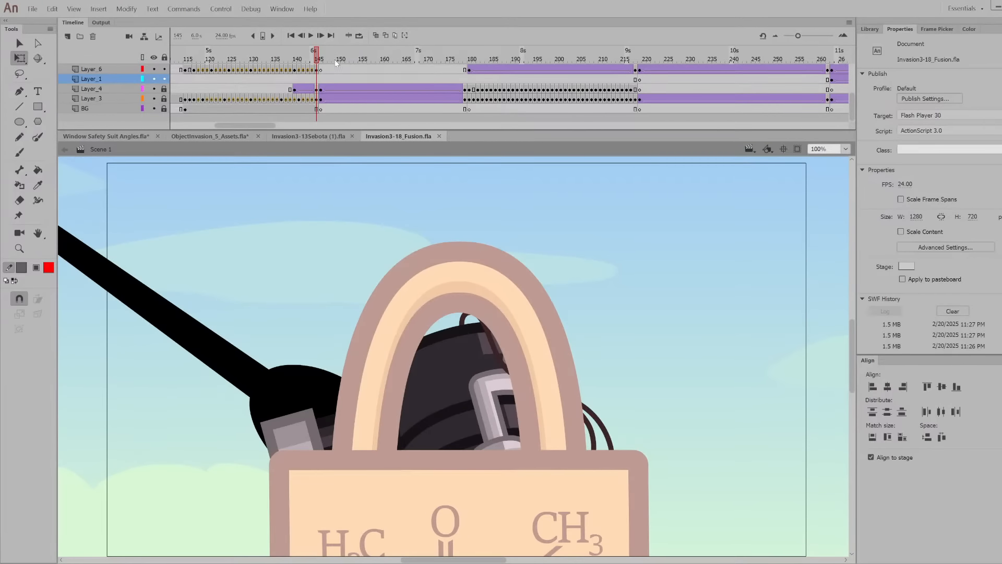
Scrub past the coffee cup holding the cannon into the silhouetted cannon shot at frame 216
key(".")
left_click_drag(359, 60, 446, 63)
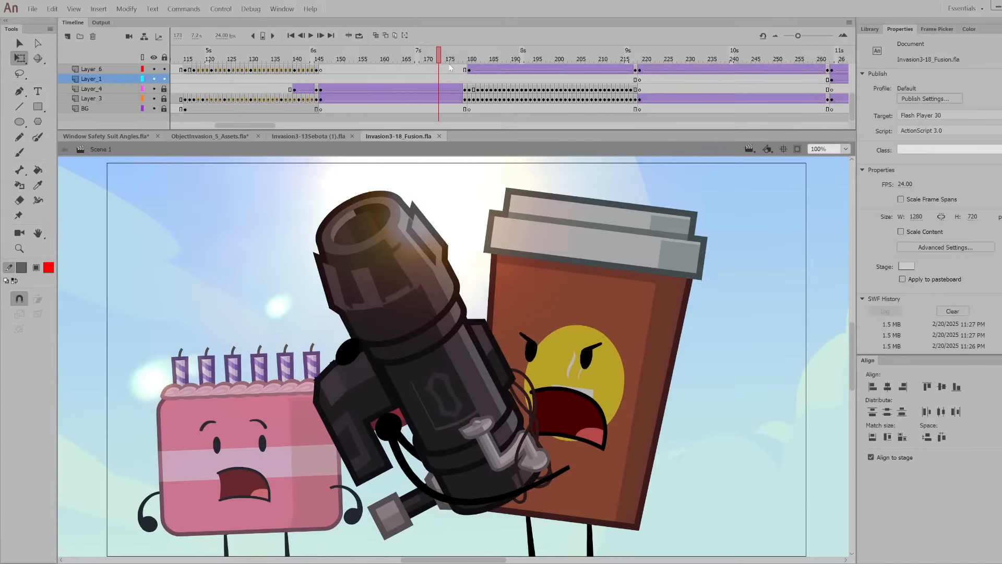
left_click_drag(462, 62, 490, 78)
left_click_drag(503, 86, 628, 82)
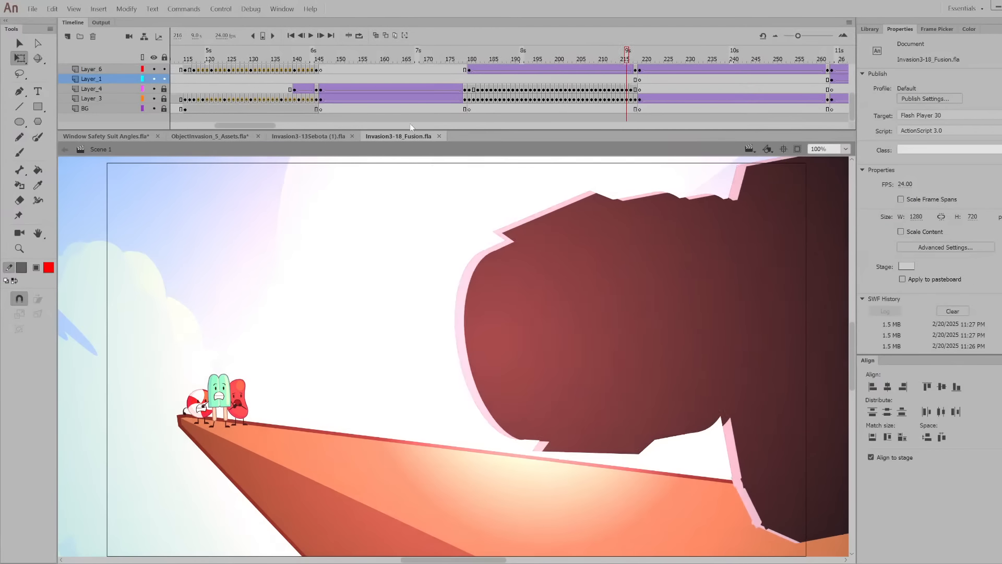
Return to the handbag shot and examine the whole bag beyond the stage edge between frames 122 and 137
scroll(265, 126, "right", 1)
left_click(397, 65)
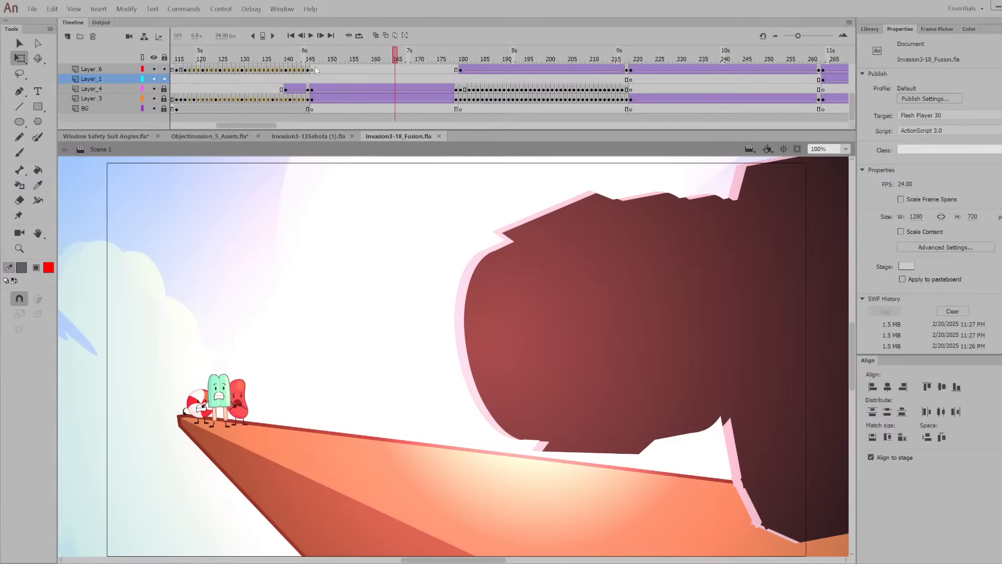
left_click_drag(273, 58, 208, 57)
scroll(447, 314, "down", 5)
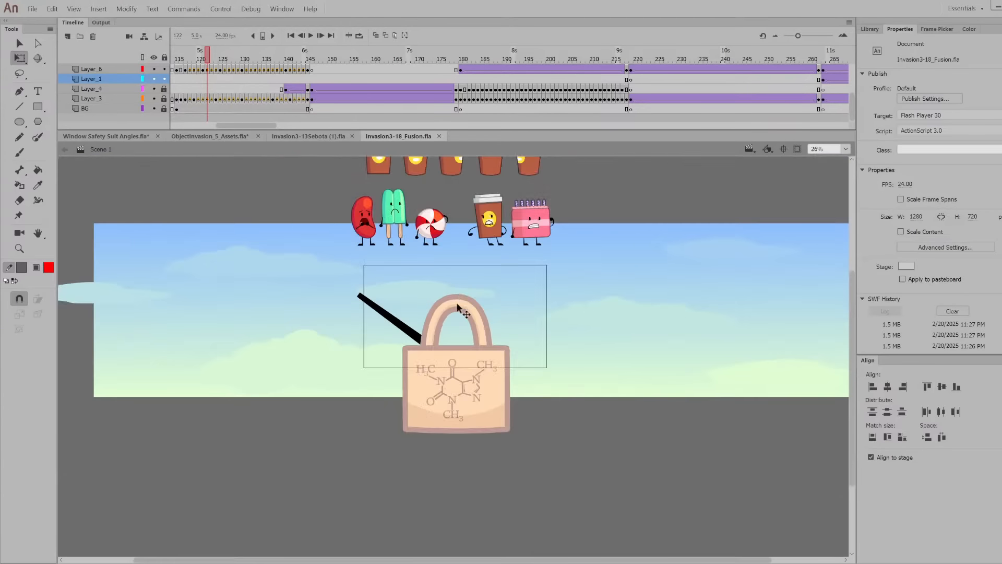
scroll(470, 318, "up", 3)
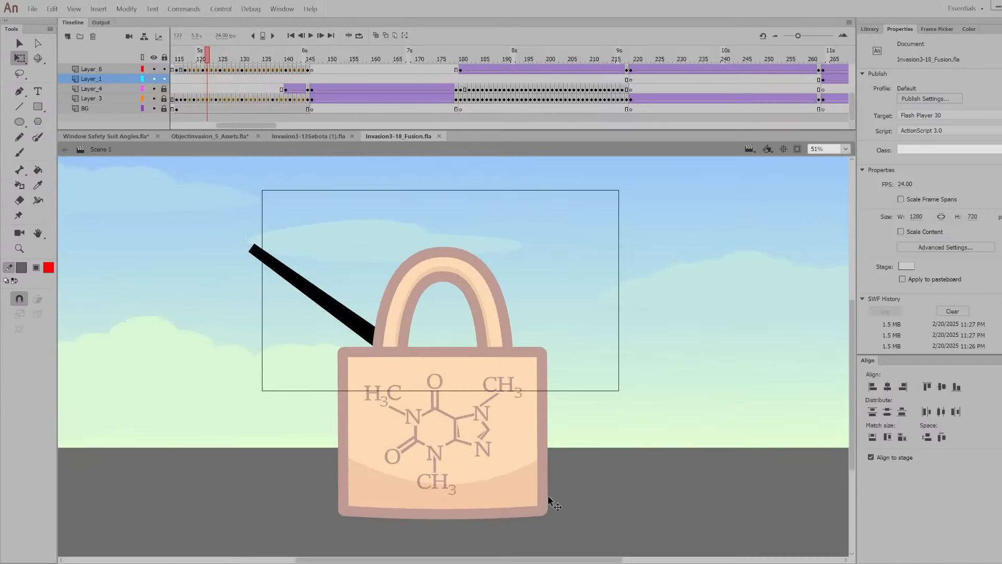
left_click(230, 58)
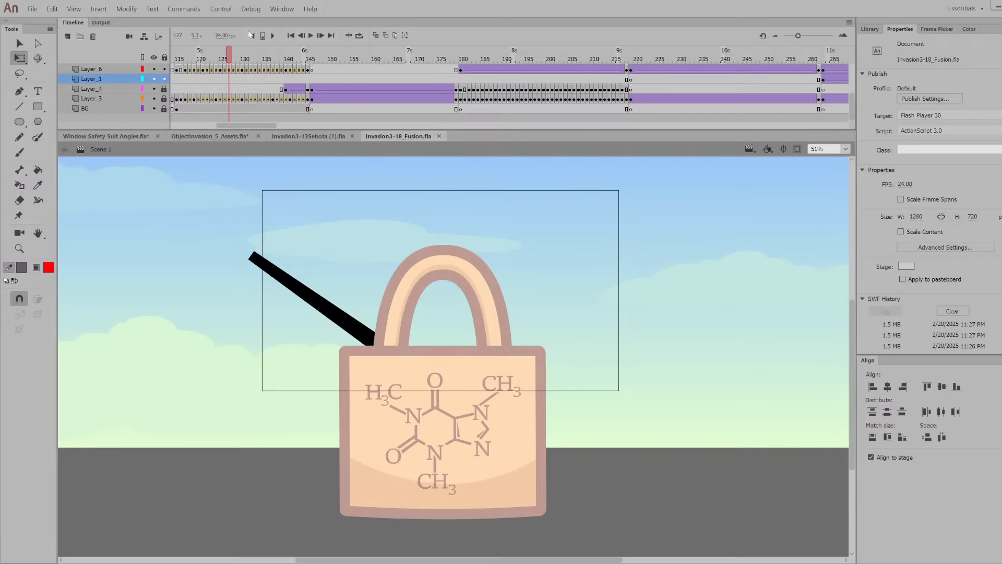
left_click(251, 58)
left_click(264, 56)
left_click(274, 55)
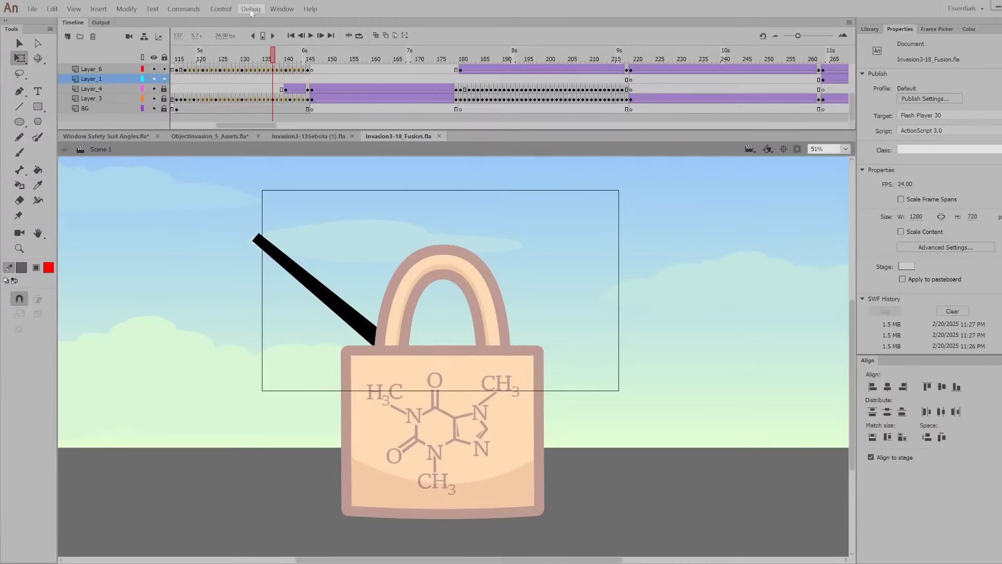
Fit the stage in view and scrub through the cannon-charging shots to the coffee cup firing at frame 262
left_click_drag(280, 56, 478, 59)
left_click(847, 149)
left_click(834, 158)
left_click_drag(249, 126, 266, 125)
left_click_drag(400, 58, 433, 56)
left_click_drag(279, 126, 297, 117)
left_click_drag(333, 58, 448, 75)
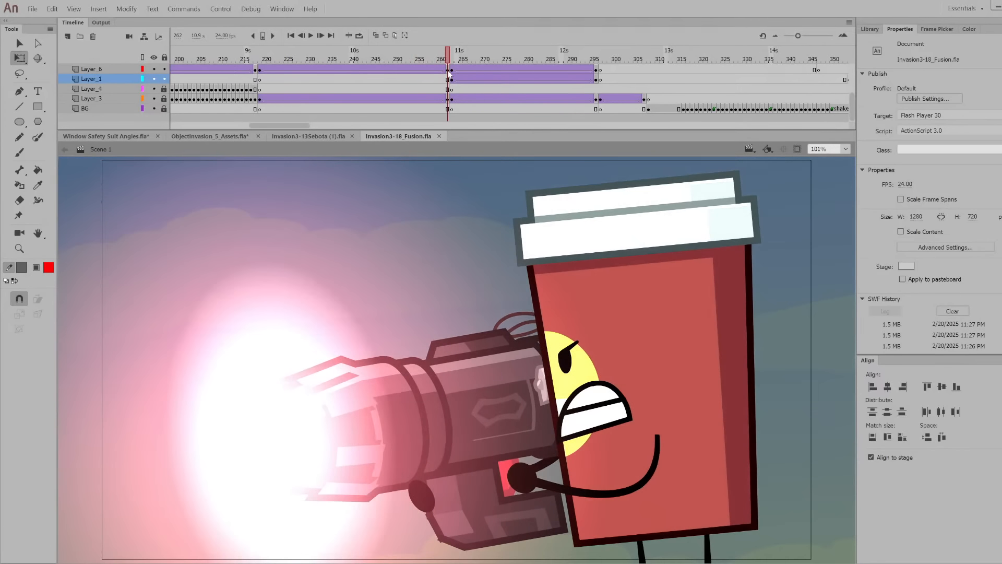
Open the coffee cup's rig, inspect the Adjust Color filter on its body across the firing shot, and return to Scene 1
double_click(685, 230)
left_click(686, 268)
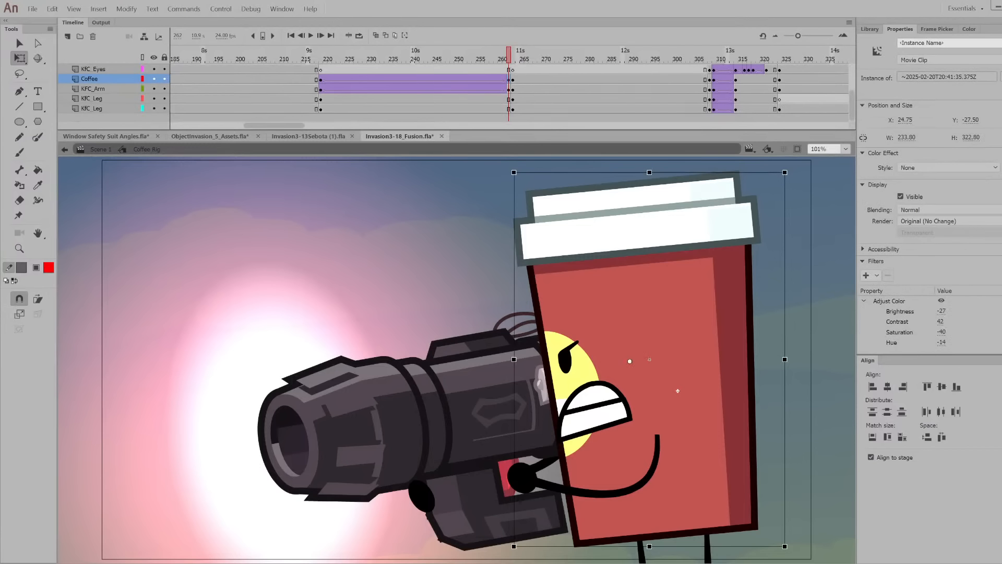
left_click(900, 301)
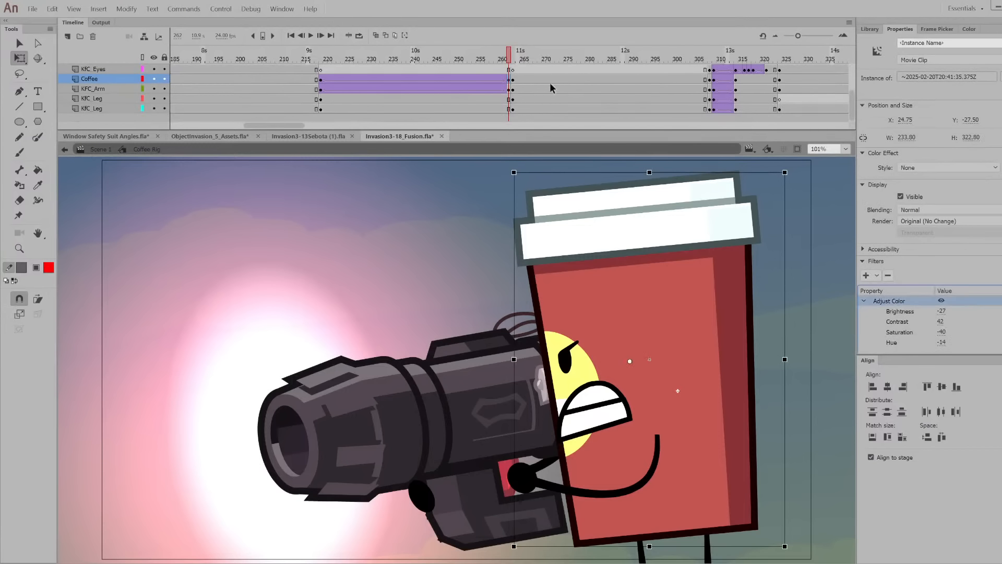
left_click_drag(326, 61, 508, 62)
left_click(660, 288)
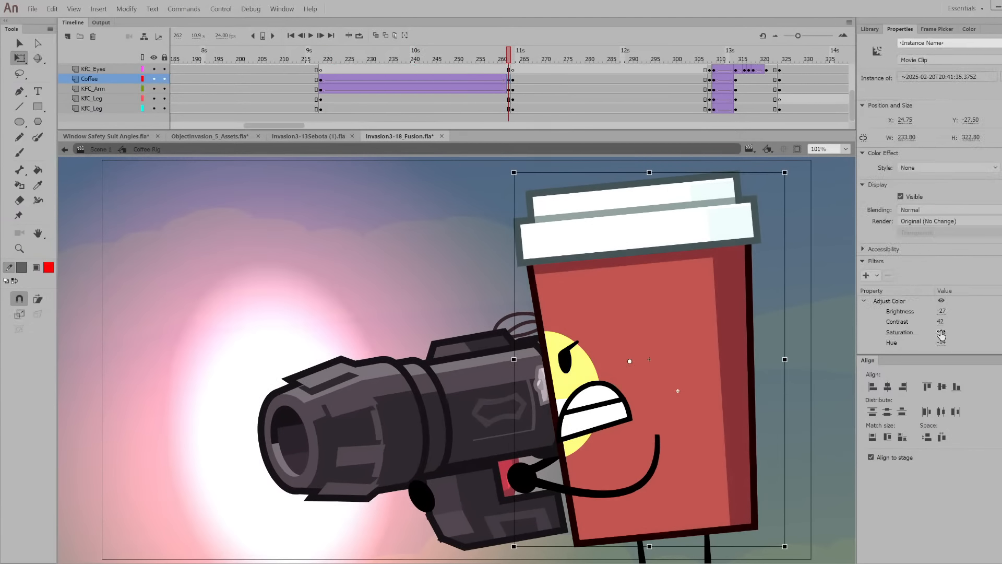
left_click_drag(326, 56, 506, 84)
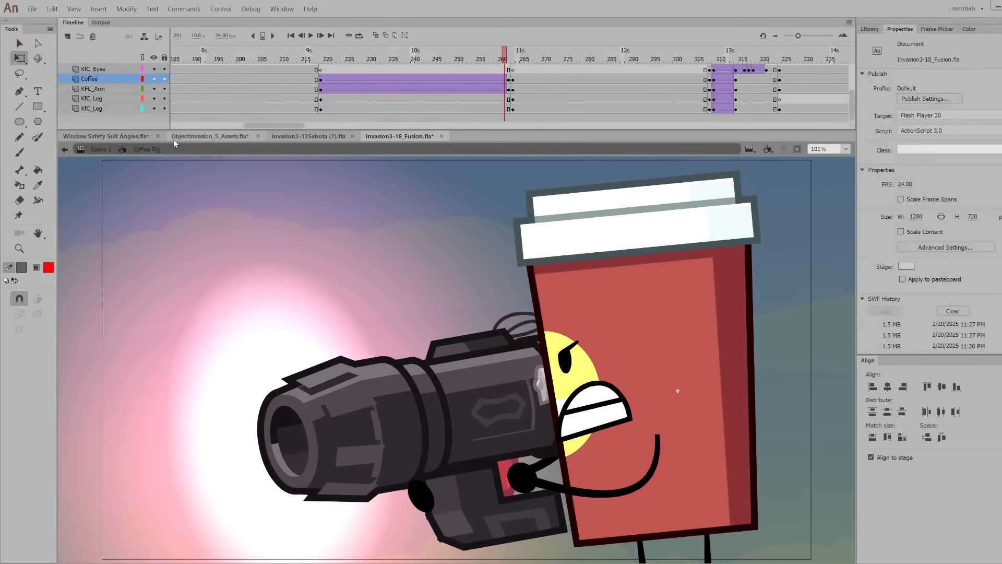
left_click(100, 150)
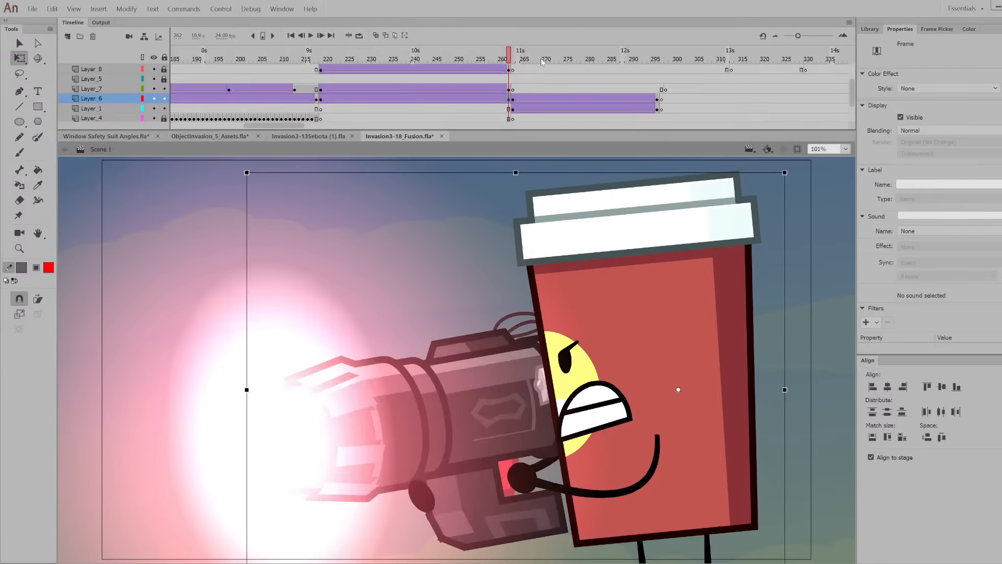
Scrub from the cannon blast through the following shots and play up to the water background near frame 550
left_click_drag(541, 58, 658, 70)
left_click_drag(274, 126, 303, 125)
left_click_drag(369, 58, 614, 67)
left_click_drag(466, 62, 782, 145)
key("Return")
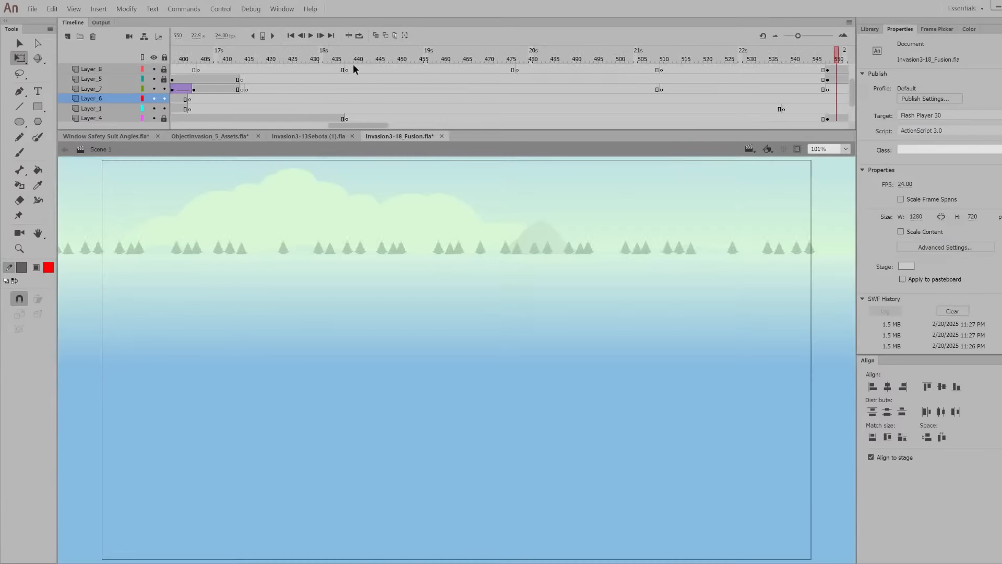
Play the falling coffee cup and popsicle collision from about frame 439, then replay it from frame 472
left_click(354, 64)
key("Return")
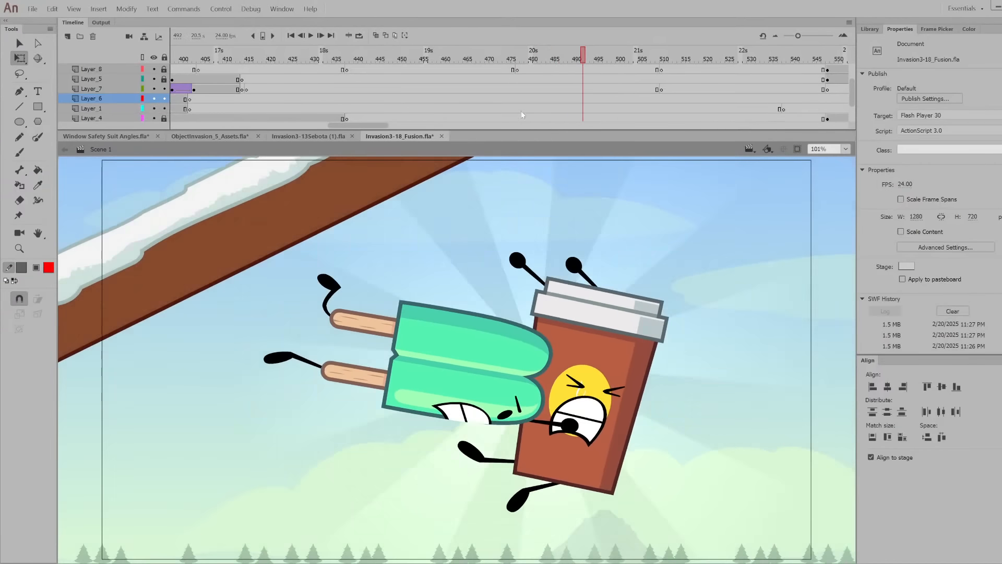
left_click(497, 101)
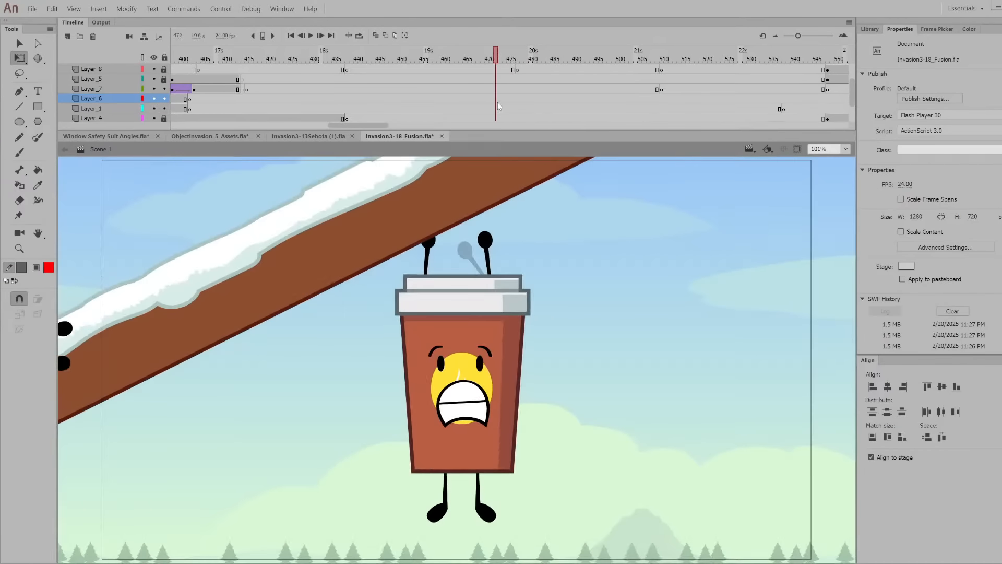
key("Return")
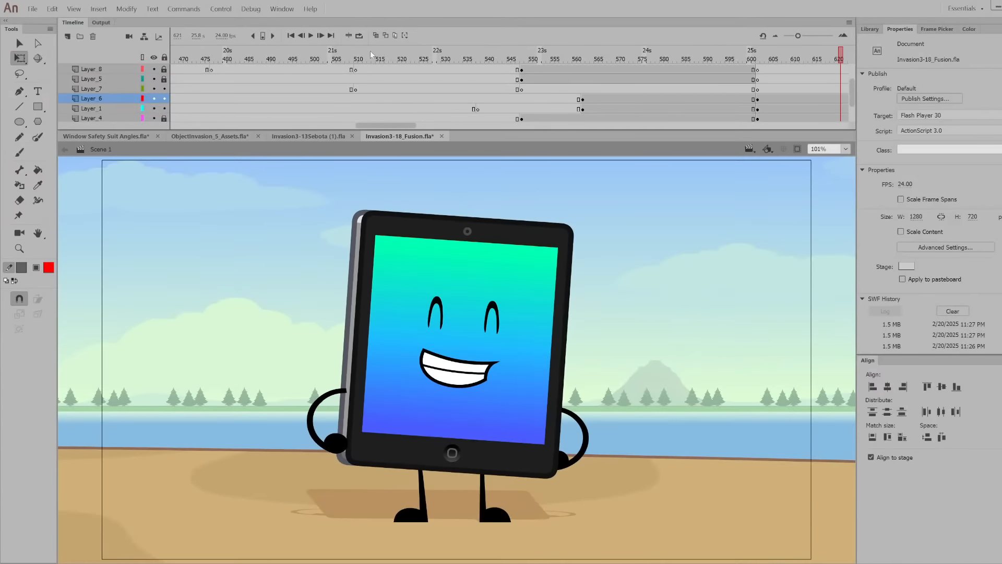
Scrub from the empty water shot at frame 548 past the tablet to the coffee cup in the water at frame 703
left_click(390, 52)
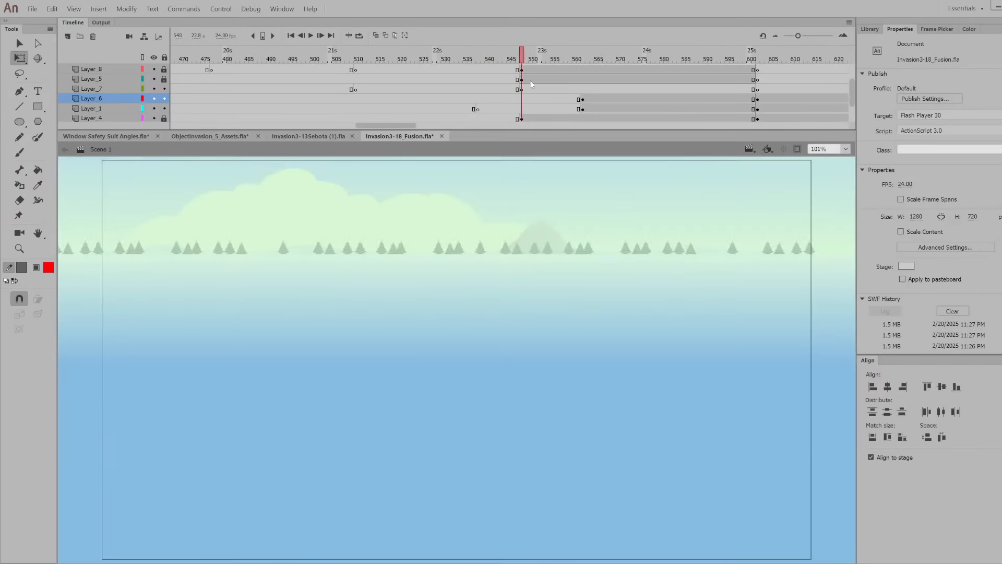
left_click_drag(530, 80, 914, 196)
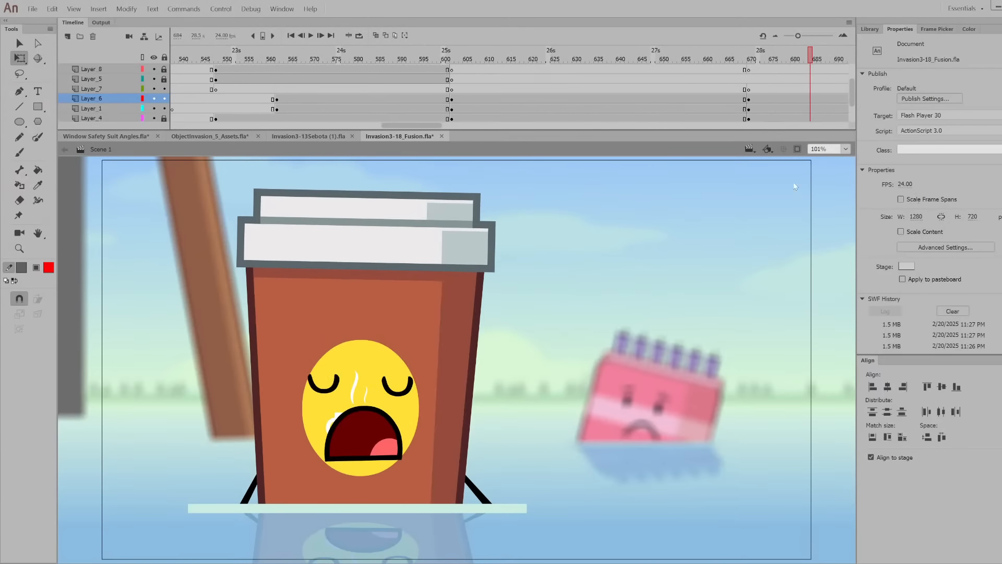
left_click_drag(417, 125, 463, 118)
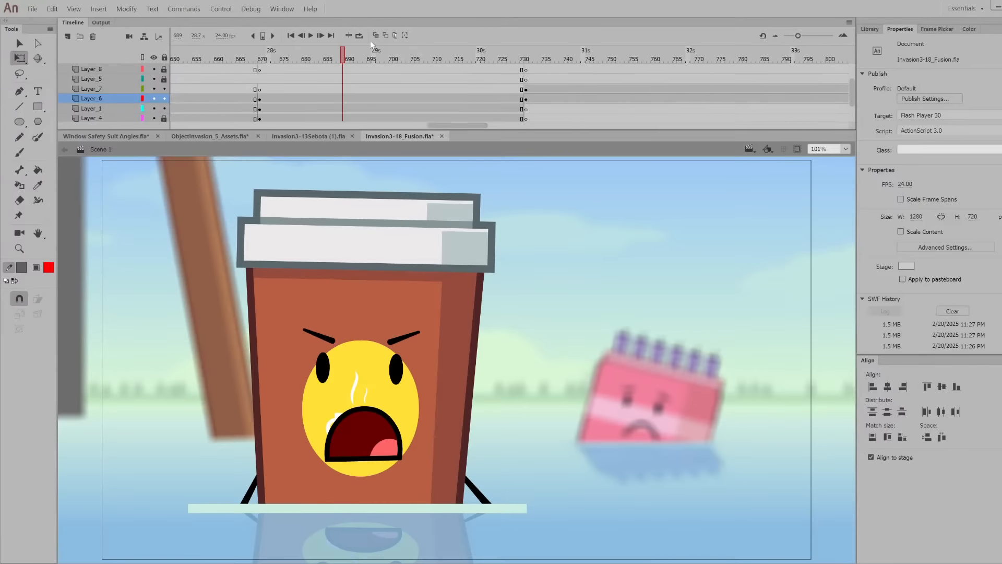
left_click_drag(377, 57, 403, 61)
Open the blurred cake in the water to inspect its mask layers, and return to Scene 1
left_click(683, 406)
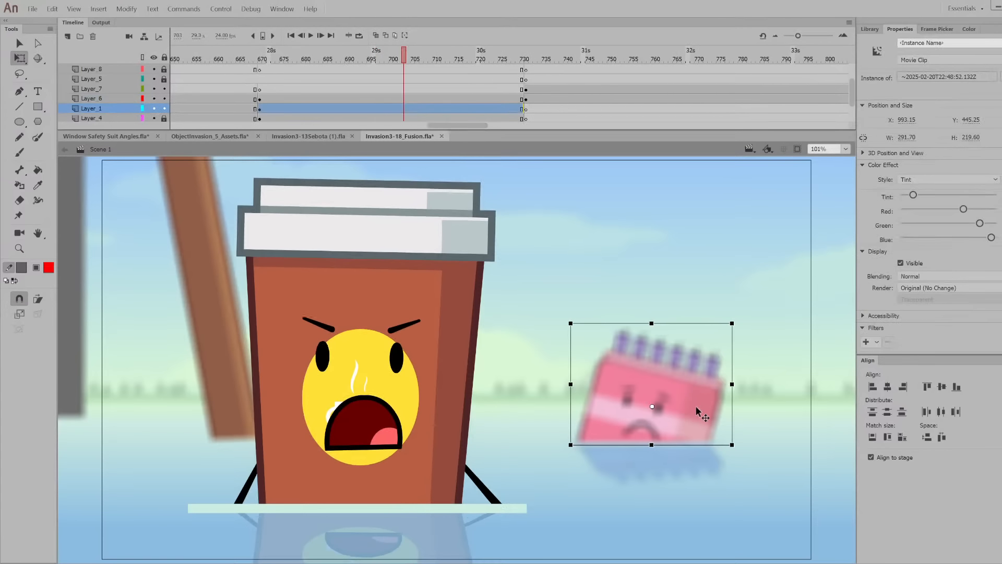
double_click(696, 406)
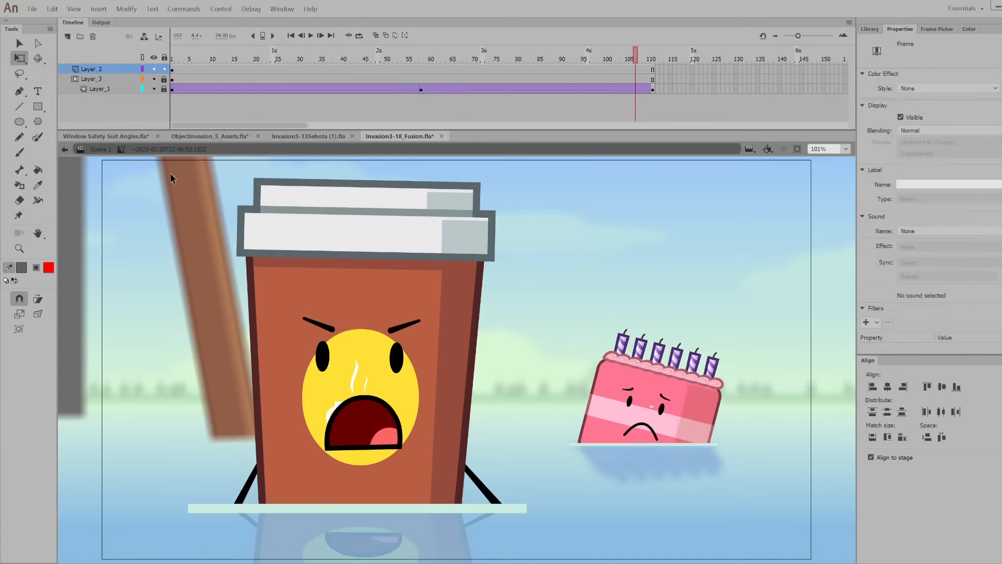
left_click(100, 149)
Change the episode number on the voting screen so the caption reads "EPISODE 4 COMING SPRING 2025!"
left_click(625, 69)
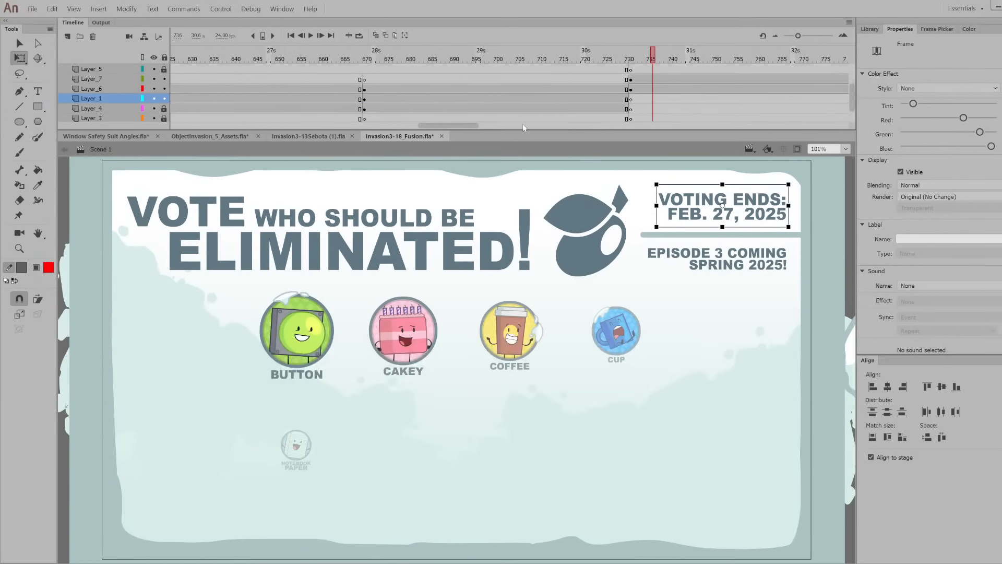
left_click(725, 257)
left_click(38, 90)
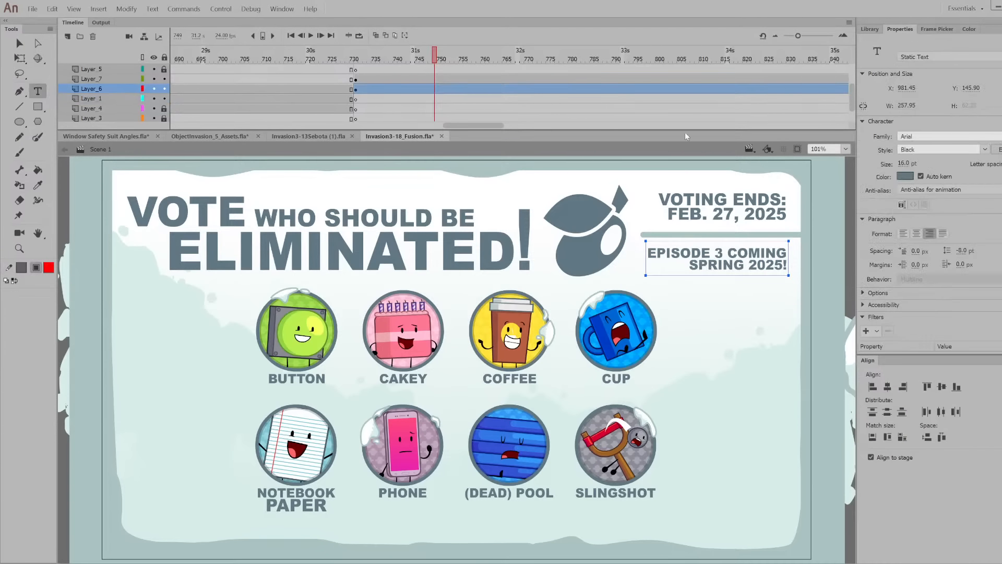
left_click(720, 255)
double_click(720, 255)
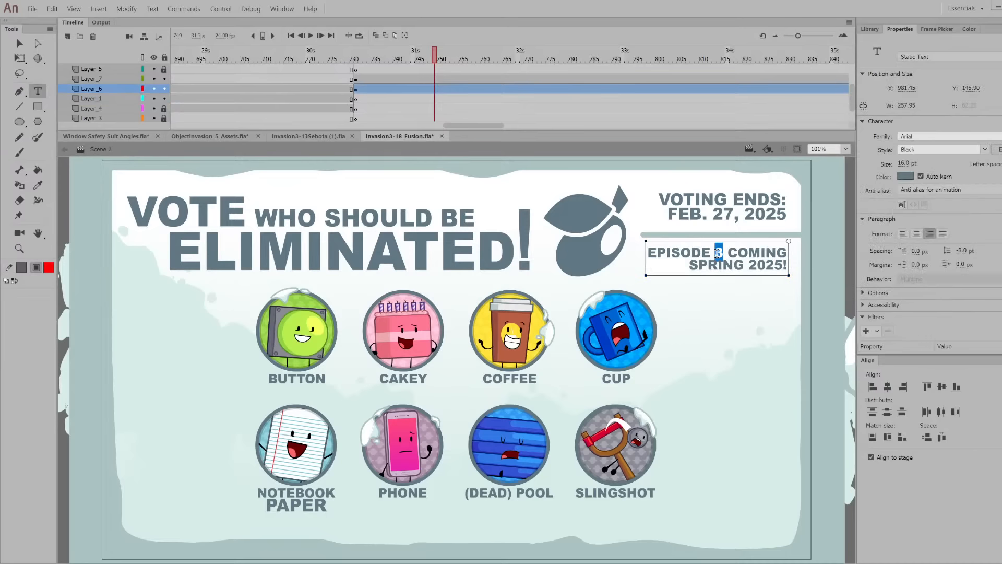
type("4")
left_click(26, 59)
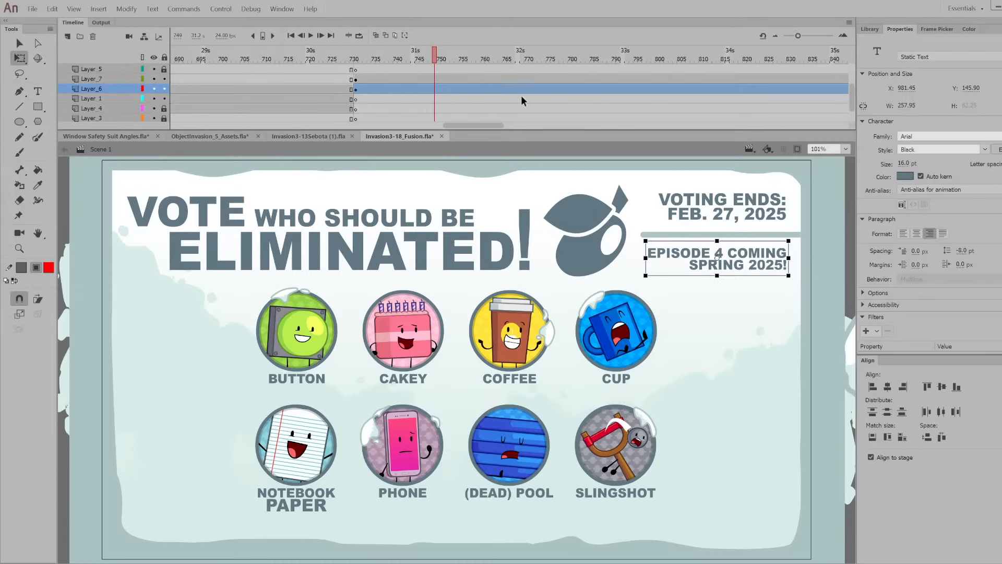
Scrub through the rest of the voting screen to the last frame of the timeline
left_click(504, 69)
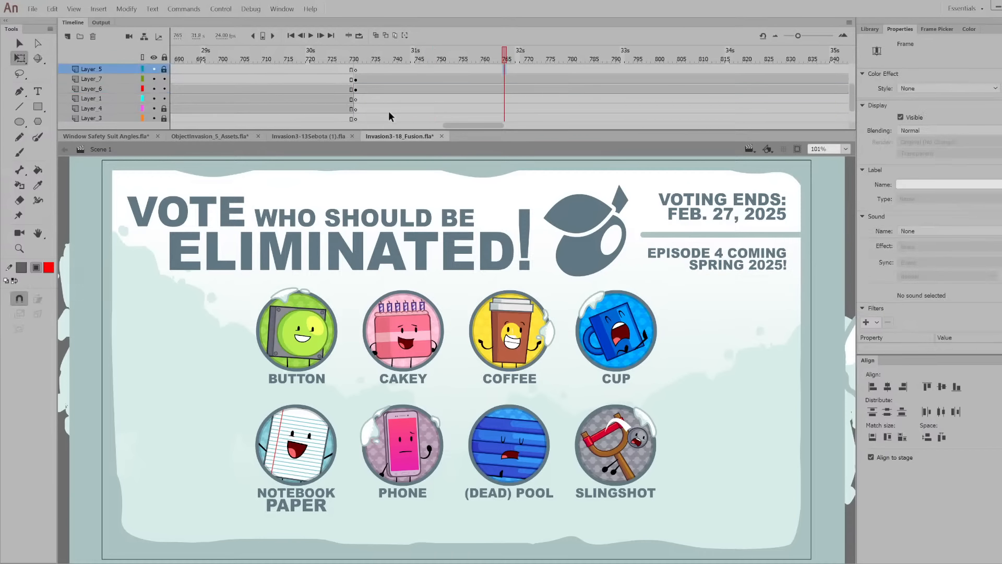
left_click_drag(481, 124, 497, 125)
left_click_drag(569, 59, 540, 88)
left_click_drag(496, 126, 548, 111)
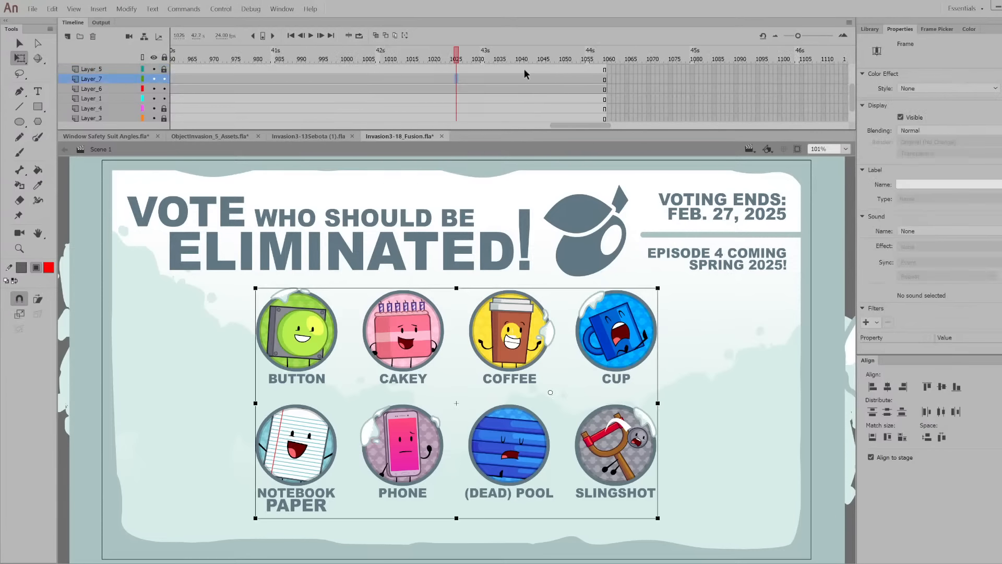
left_click_drag(533, 59, 634, 77)
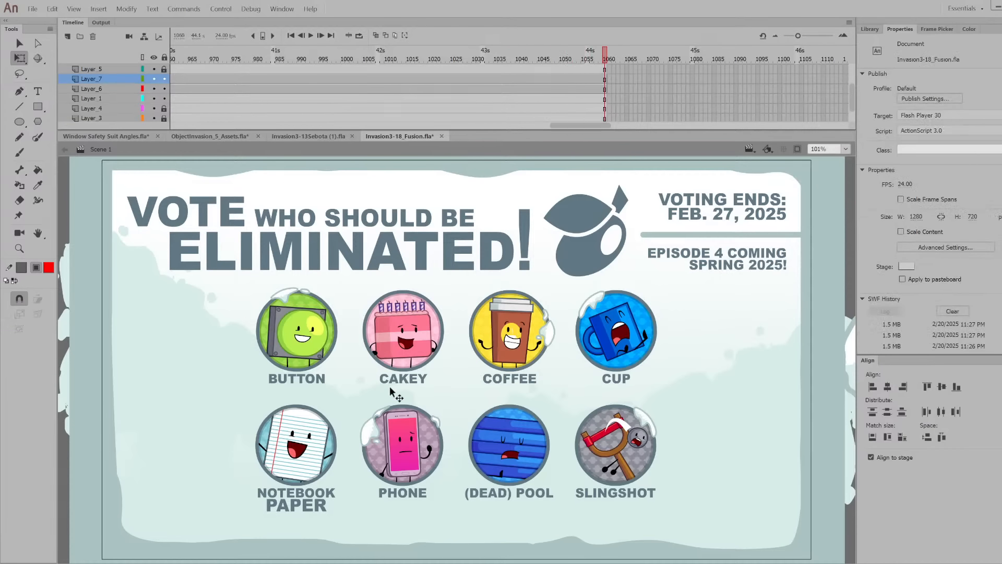
Examine the character portraits on the voting screen up close, and test the movie
scroll(407, 344, "up", 2)
scroll(407, 347, "up", 3)
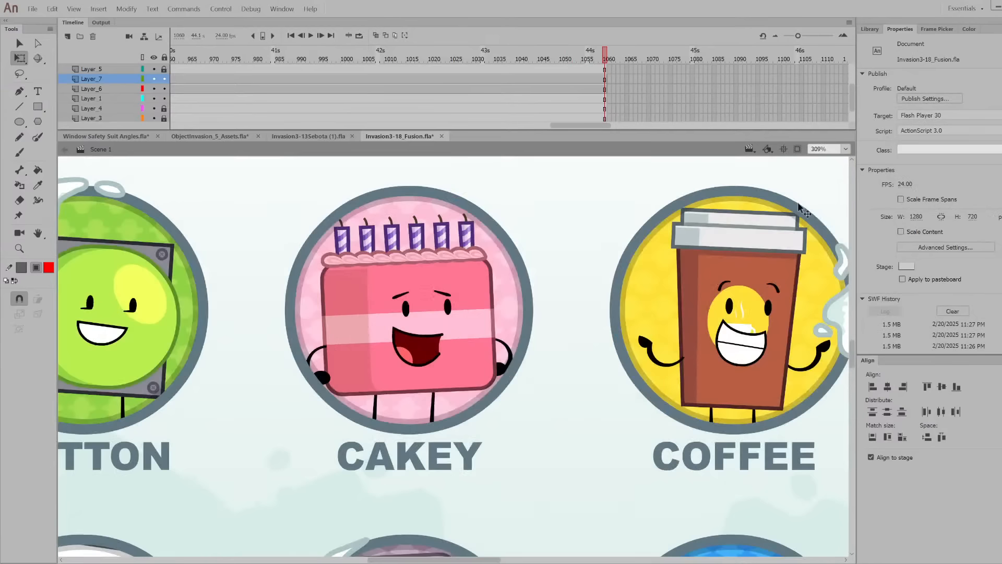
scroll(553, 347, "down", 5)
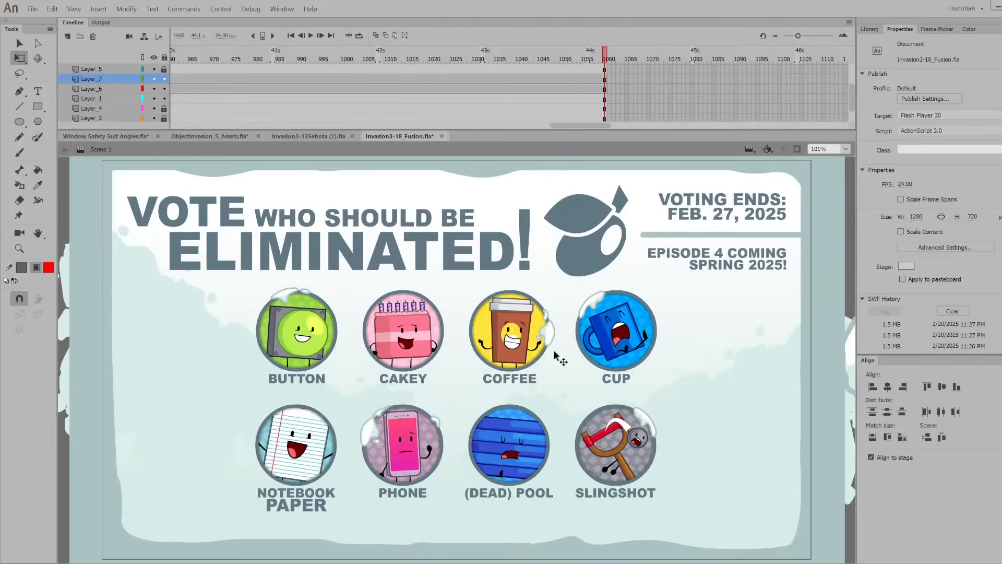
scroll(520, 344, "up", 5)
scroll(518, 345, "down", 2)
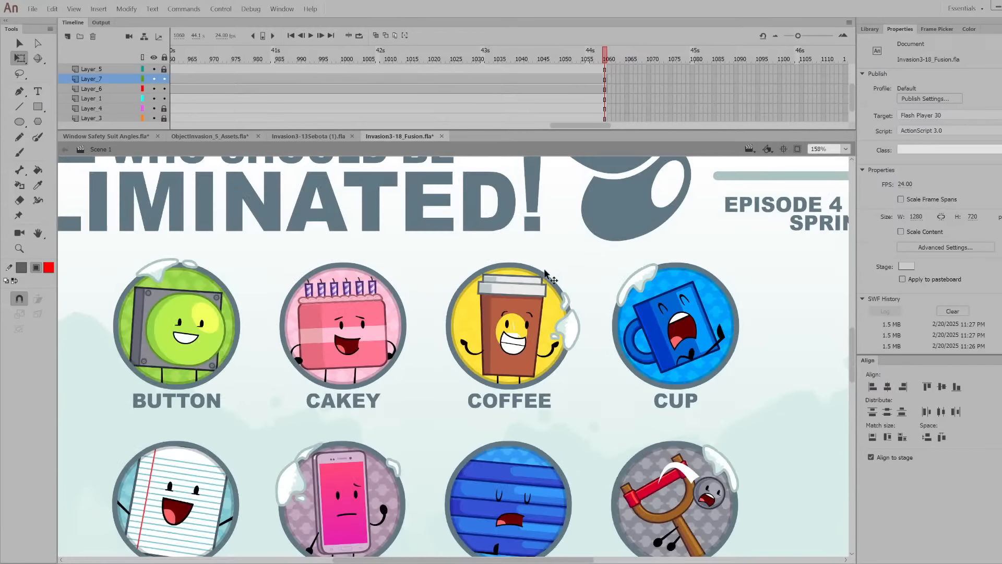
left_click(846, 151)
left_click(848, 159)
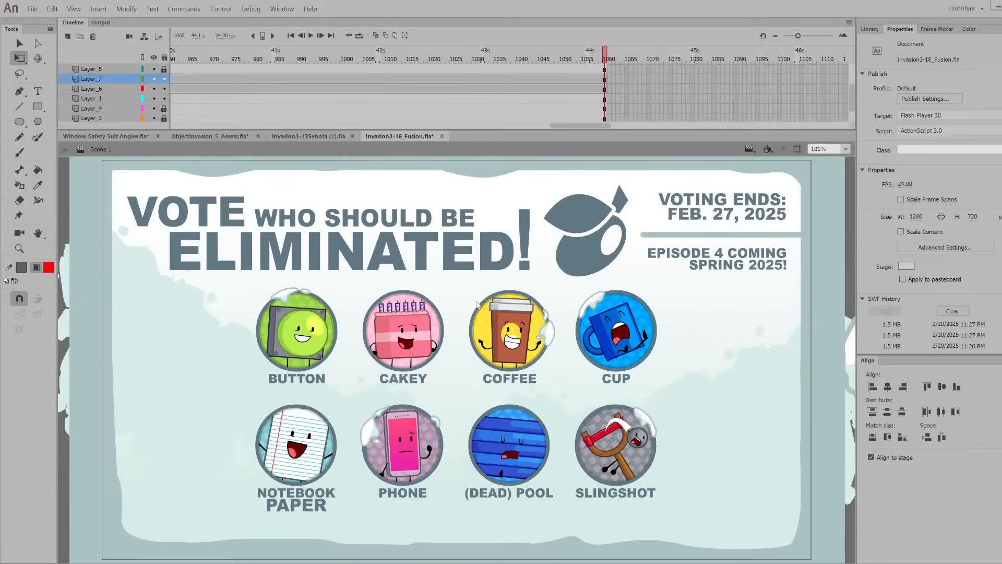
key("ctrl+Return")
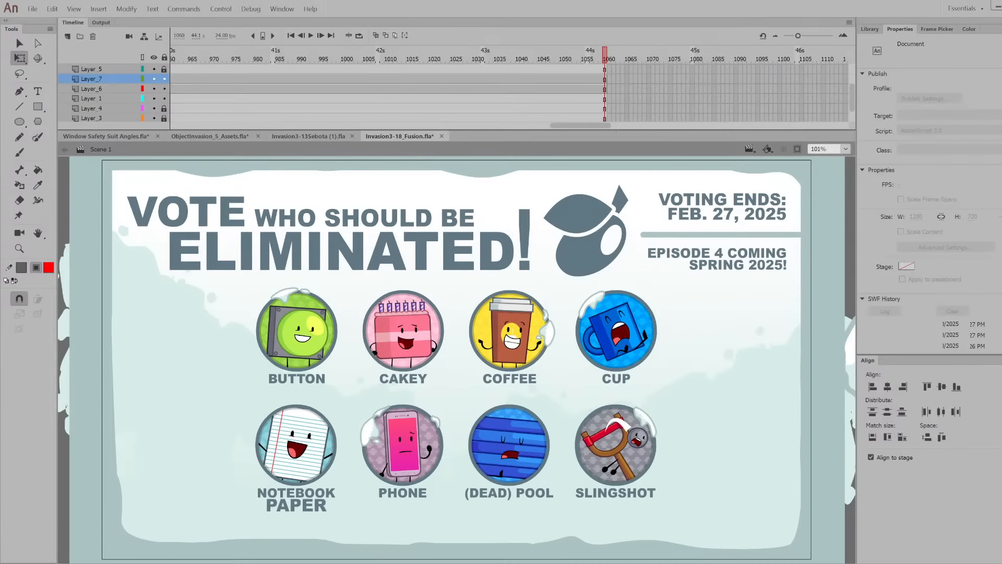
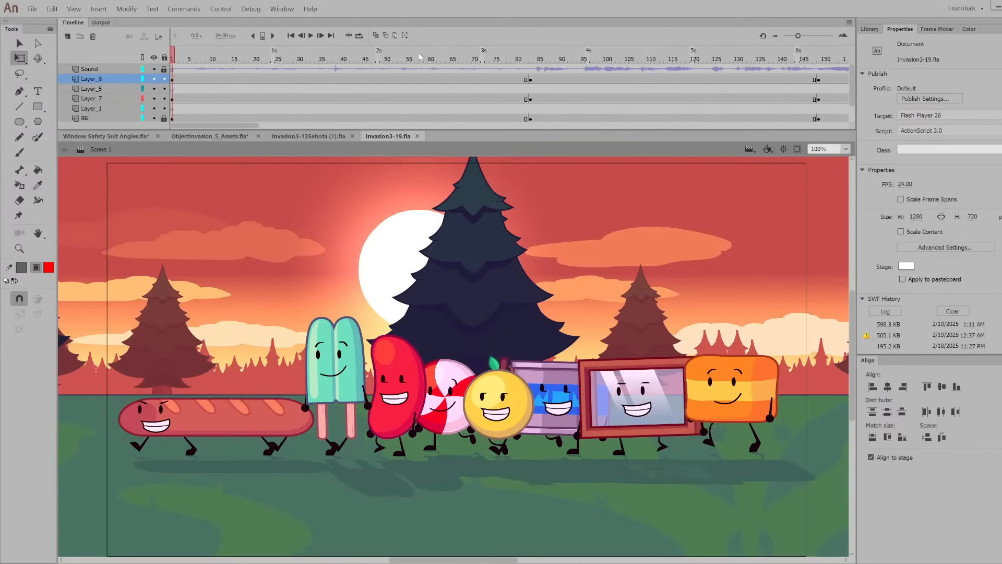
Scrub Invasion3-19.fla from frame 1 past the walking group and the baguette to the can shot at frame 198
left_click_drag(187, 58, 264, 99)
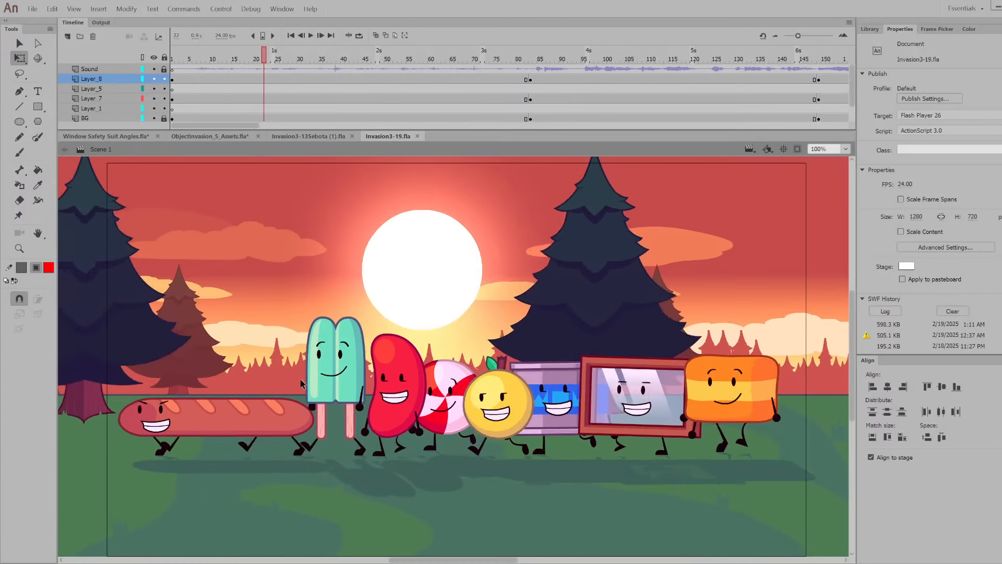
left_click_drag(288, 61, 360, 63)
left_click_drag(379, 96, 553, 79)
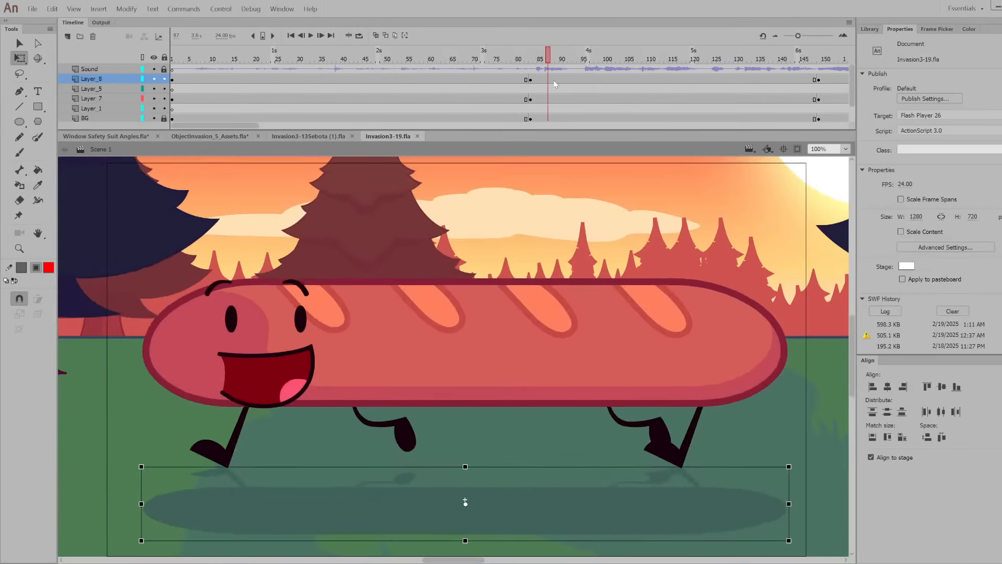
left_click_drag(231, 128, 275, 116)
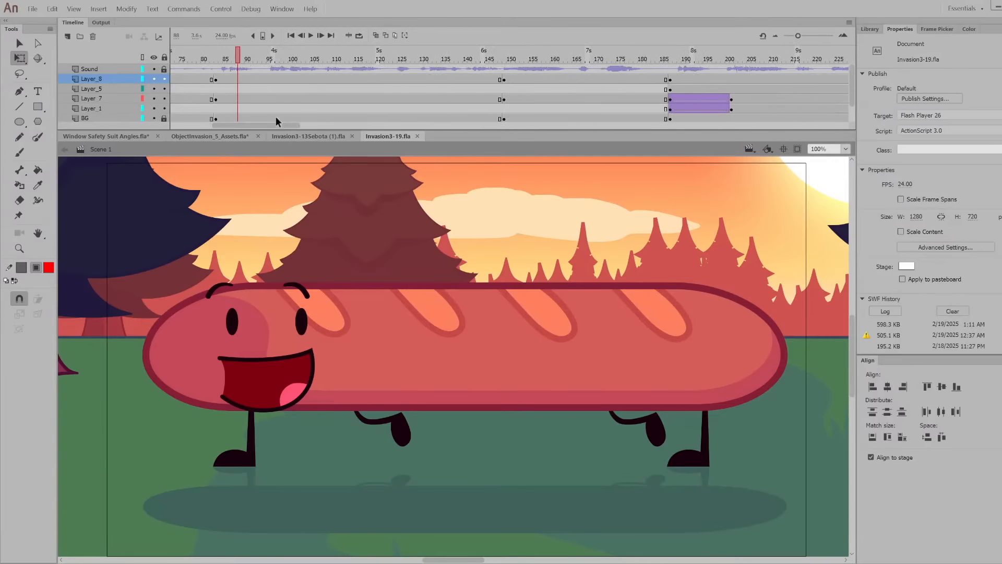
left_click_drag(287, 59, 670, 94)
left_click_drag(298, 126, 353, 126)
left_click(309, 60)
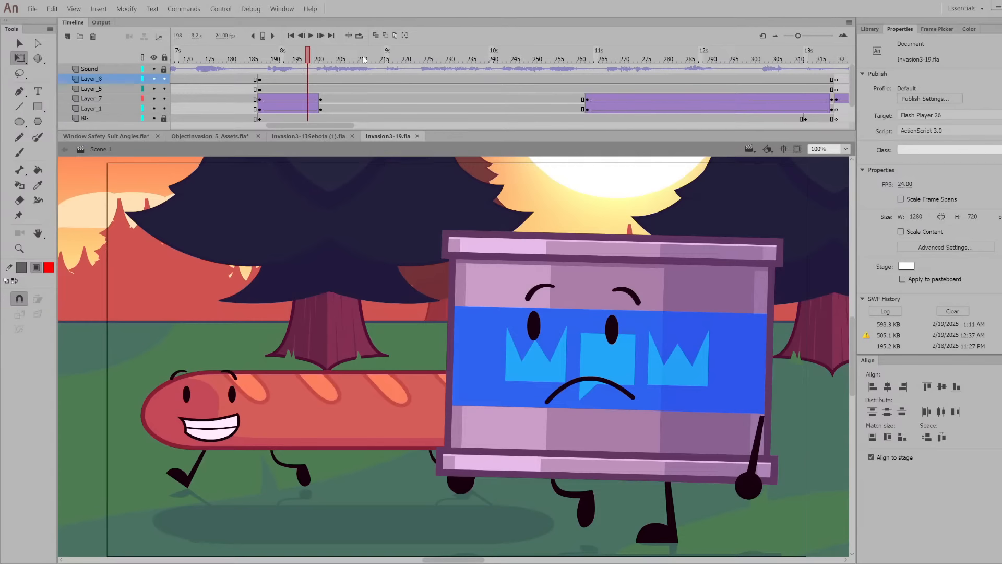
Scrub through the can walking beside the baguette from frame 198 to its raised-arms pose at frame 308
left_click_drag(365, 60, 673, 63)
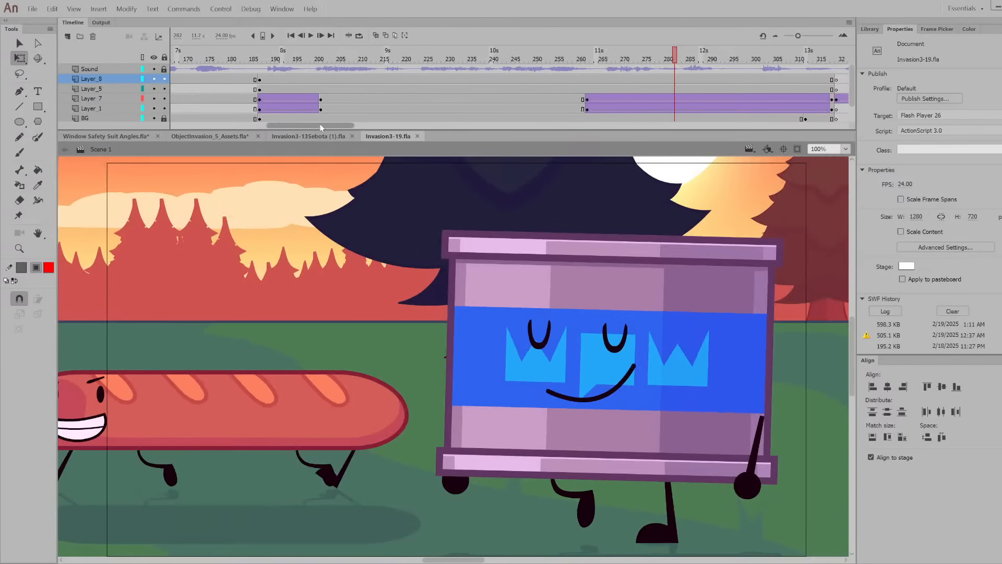
left_click_drag(320, 126, 352, 125)
left_click_drag(471, 57, 543, 79)
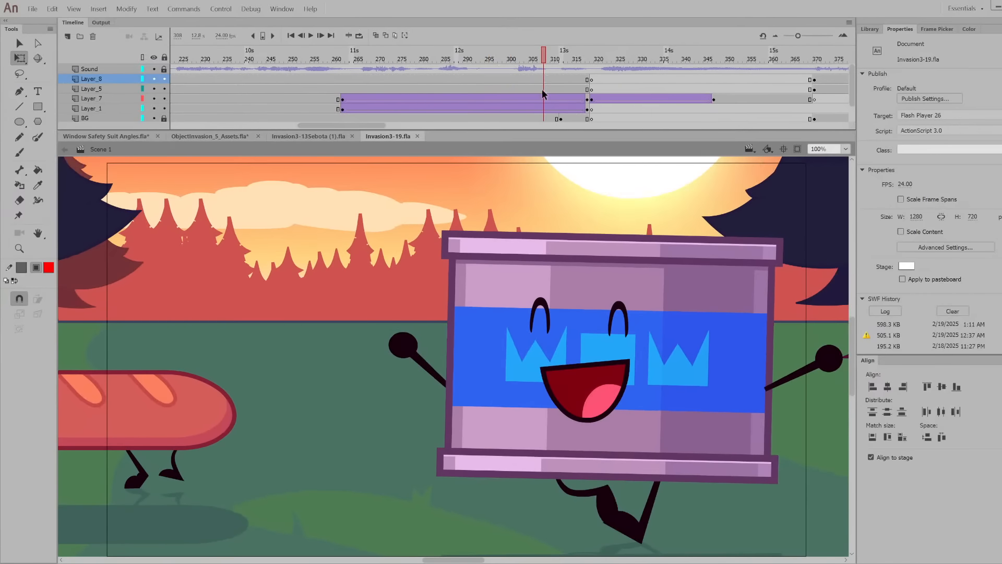
left_click_drag(354, 124, 393, 120)
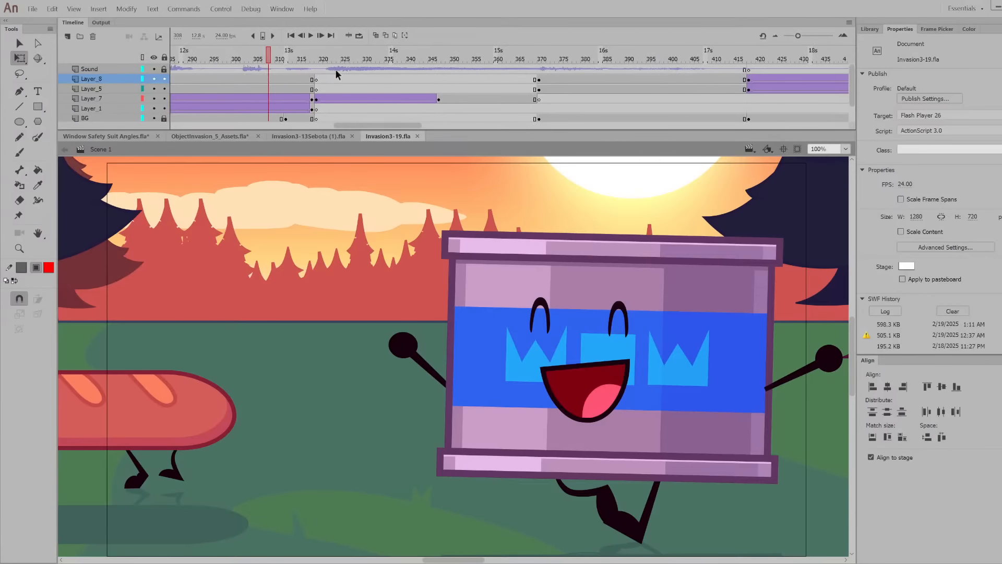
Scrub to the can holding the book at frame 370, and examine the whole purple-flame shot at frame 351
left_click_drag(320, 58, 343, 59)
left_click_drag(435, 62, 475, 62)
left_click(536, 59)
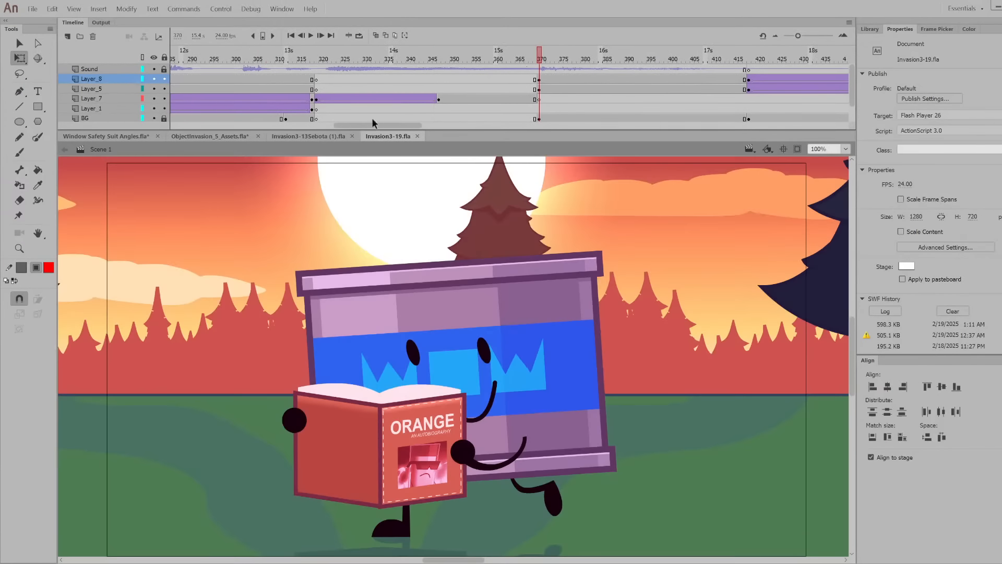
left_click_drag(371, 117, 411, 112)
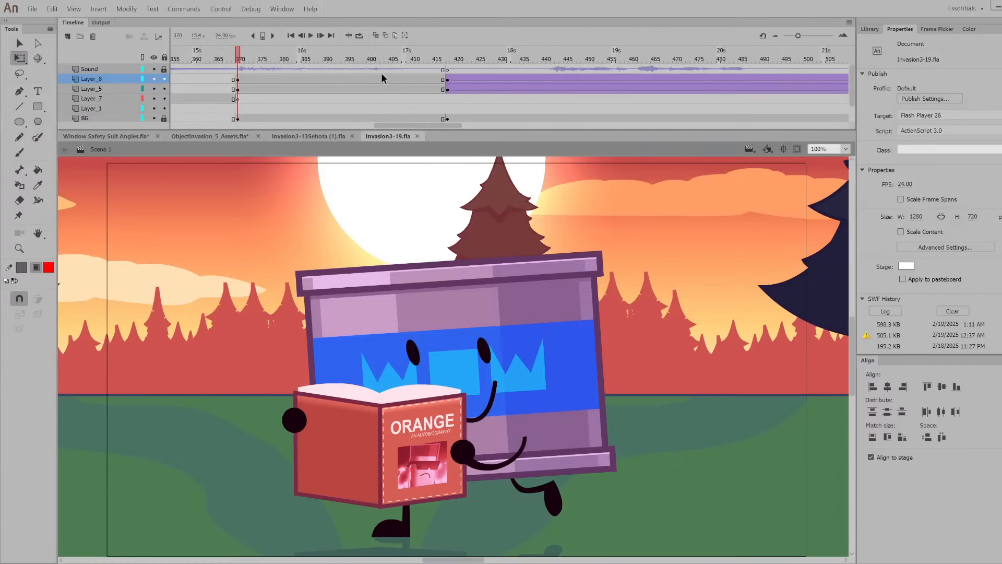
left_click_drag(268, 61, 220, 61)
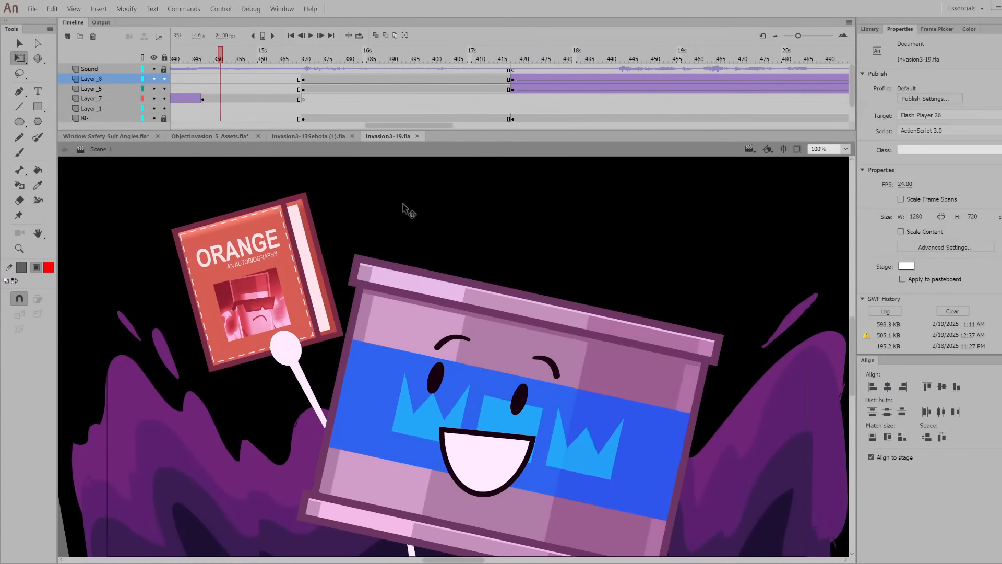
scroll(570, 352, "down", 3)
scroll(590, 344, "up", 2)
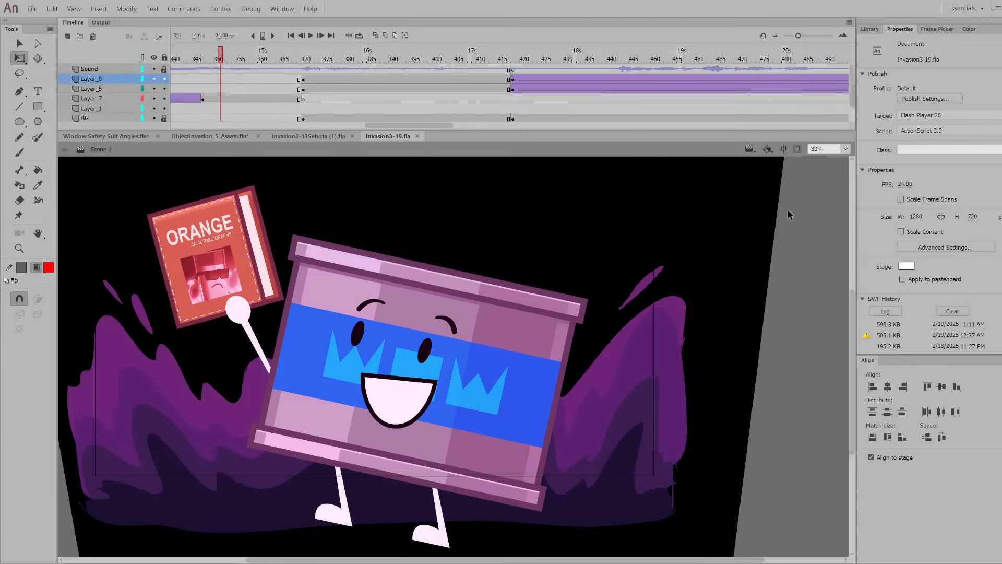
Scrub from frame 351 through the book shot and the orange block walking with the baguette to the end of the timeline
left_click_drag(289, 57, 536, 62)
key("ctrl+equal")
left_click_drag(401, 126, 428, 106)
left_click_drag(360, 61, 484, 77)
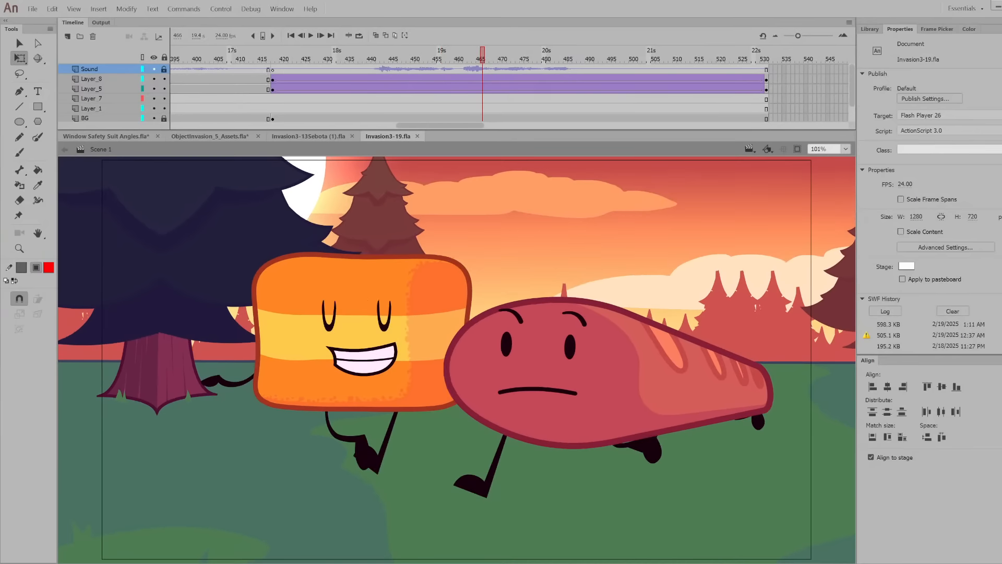
left_click_drag(577, 66, 791, 64)
Replay the opening shots of Invasion3-19.fla, and close both that file and Invasion3-13Sebota (1).fla
left_click_drag(452, 125, 15, 148)
left_click_drag(235, 59, 366, 96)
key("Return")
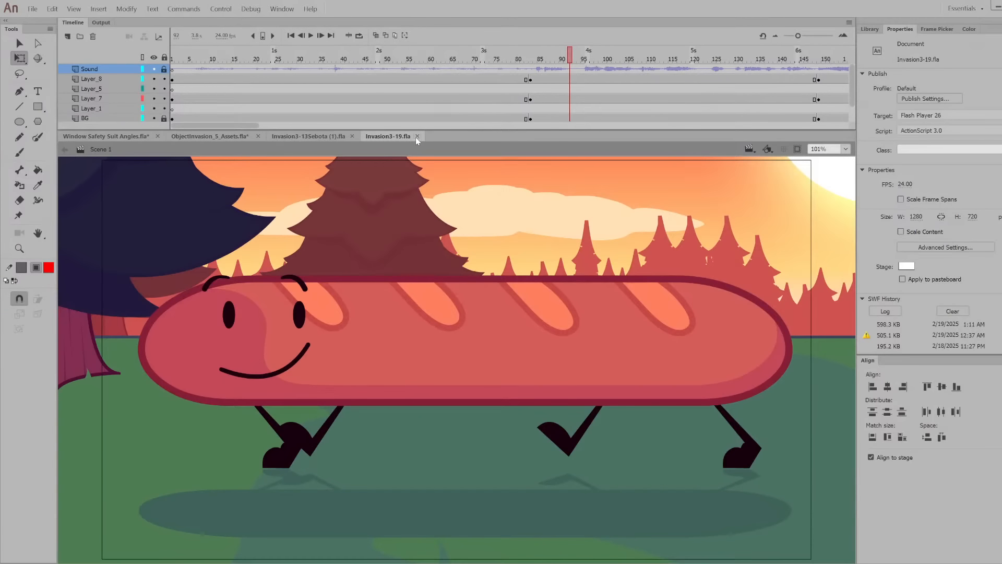
left_click(417, 136)
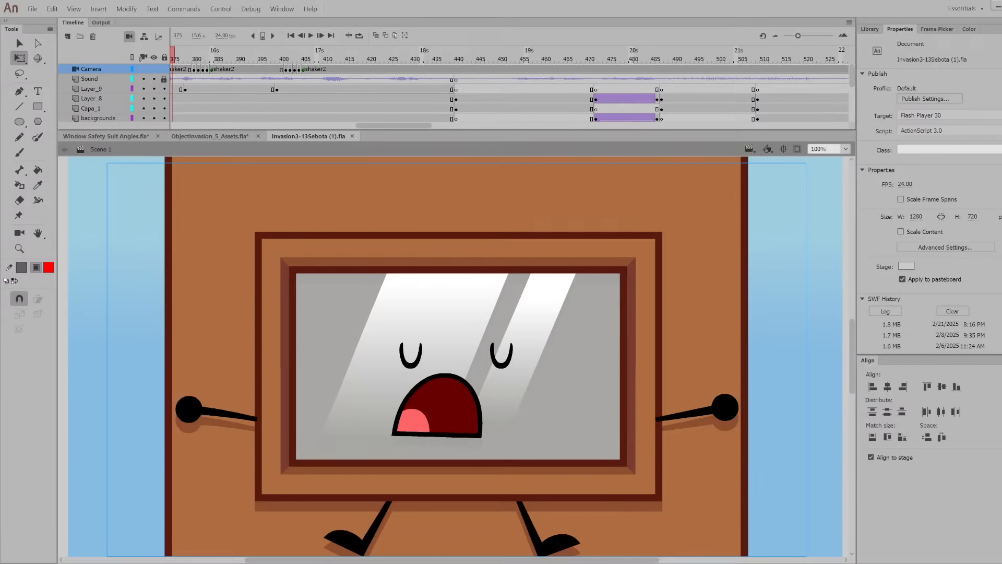
left_click(353, 135)
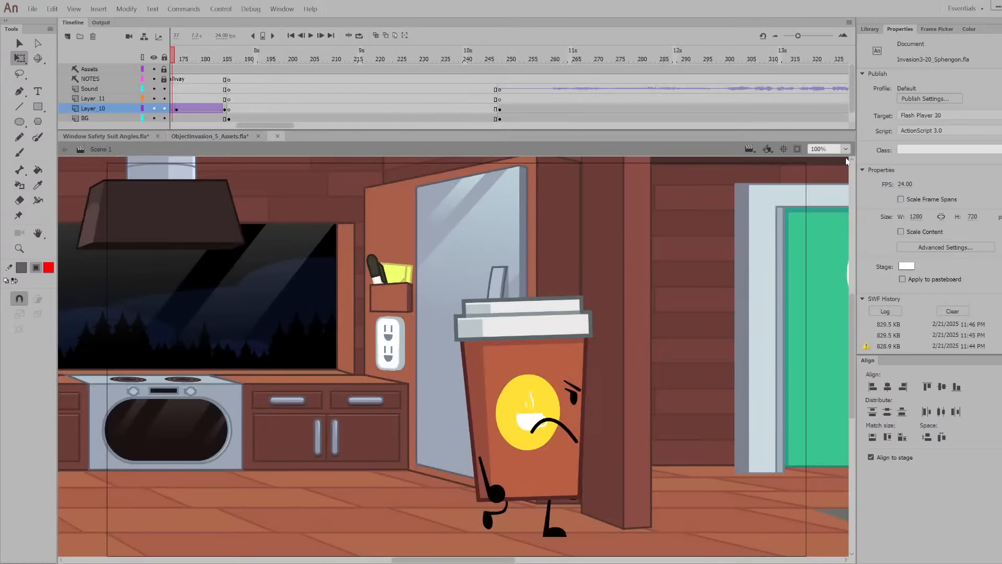
Scrub Invasion3-20_Spherigon.fla from the first frame through the group shot by the television to the cake close-up at frame 74
left_click(291, 35)
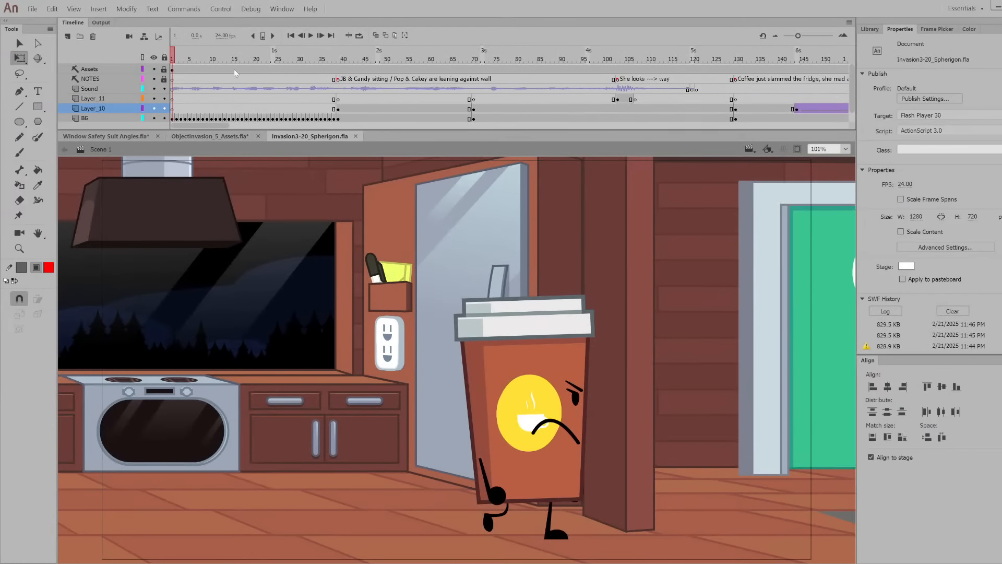
left_click(344, 65)
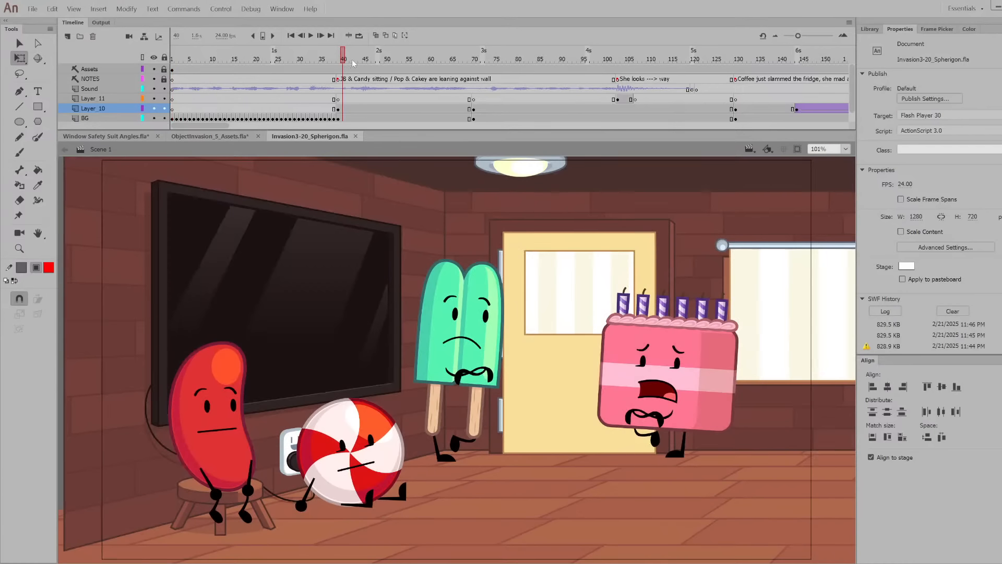
left_click(369, 60)
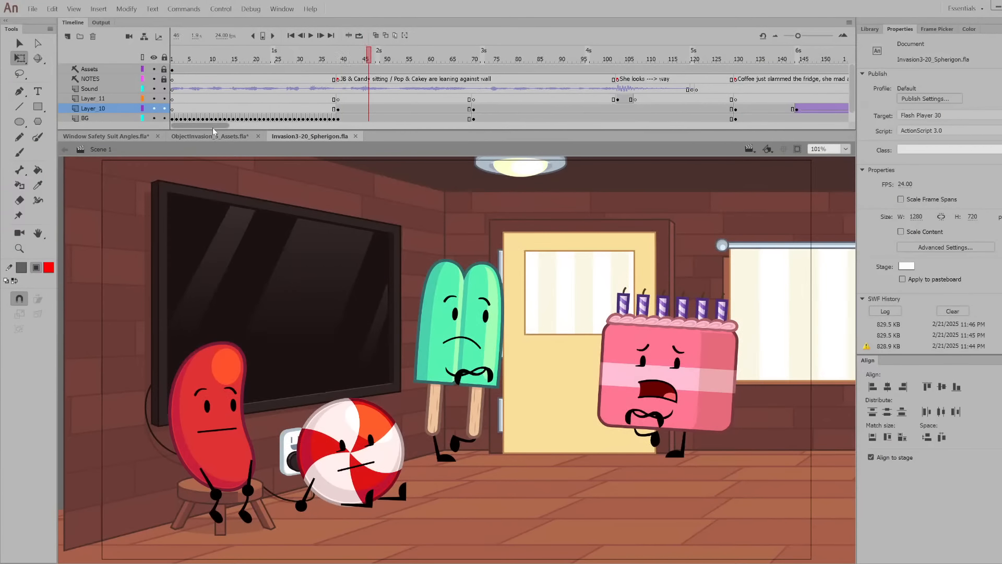
left_click_drag(215, 125, 226, 127)
left_click(230, 59)
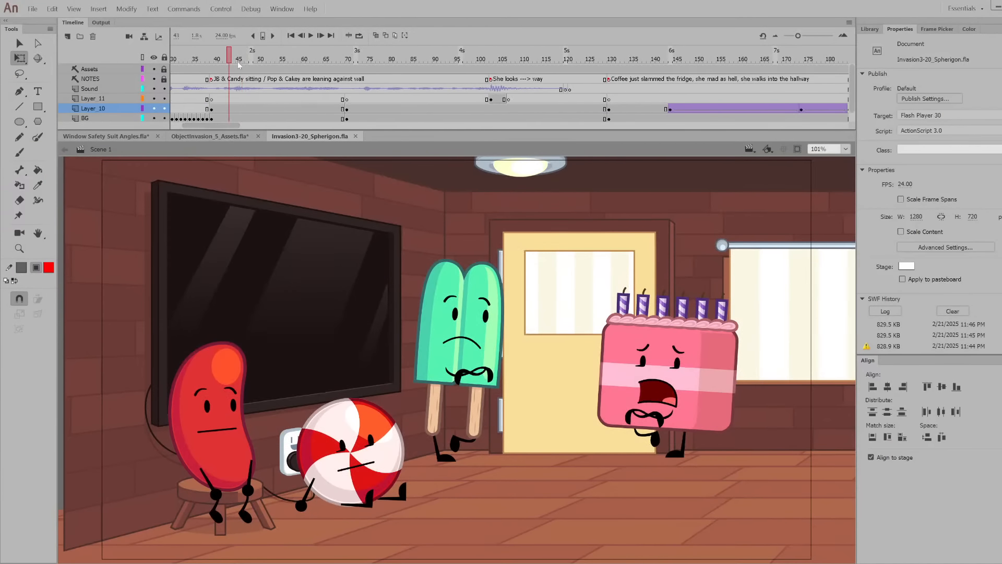
left_click(300, 59)
left_click_drag(265, 57, 493, 95)
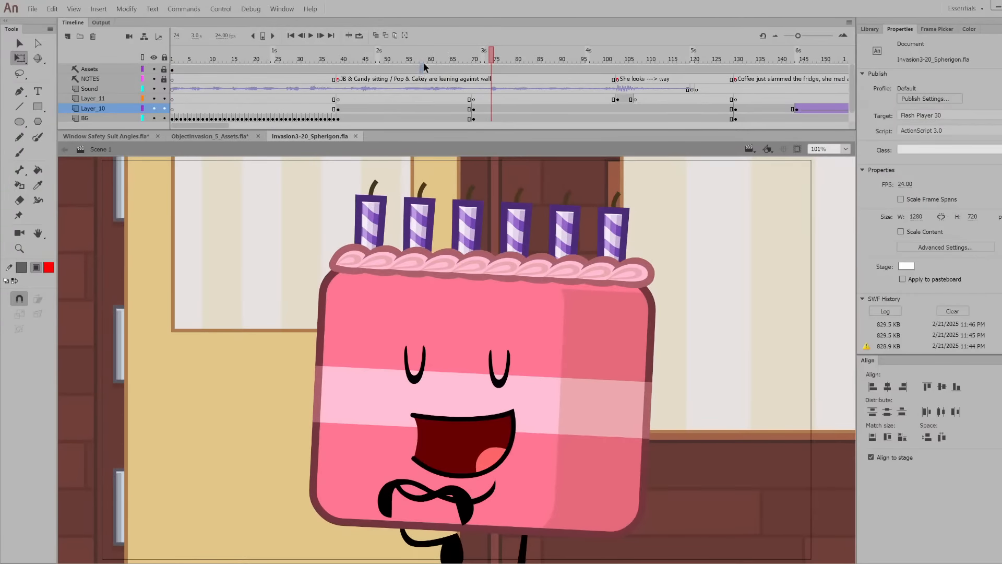
Examine the group shot at frame 62, from the full room background to the bean and candy sitting by the television
left_click(439, 69)
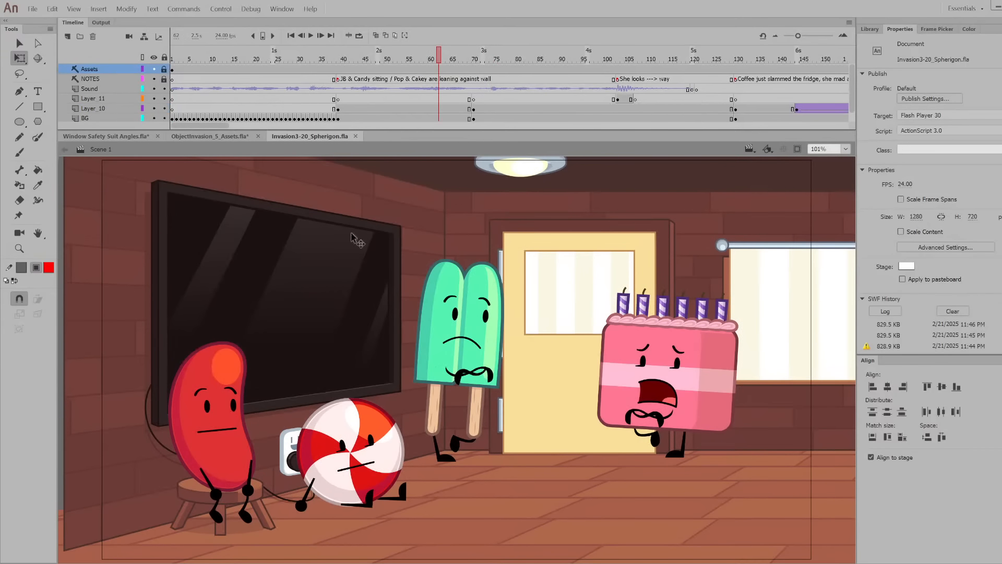
scroll(397, 282, "down", 5)
scroll(439, 290, "up", 3)
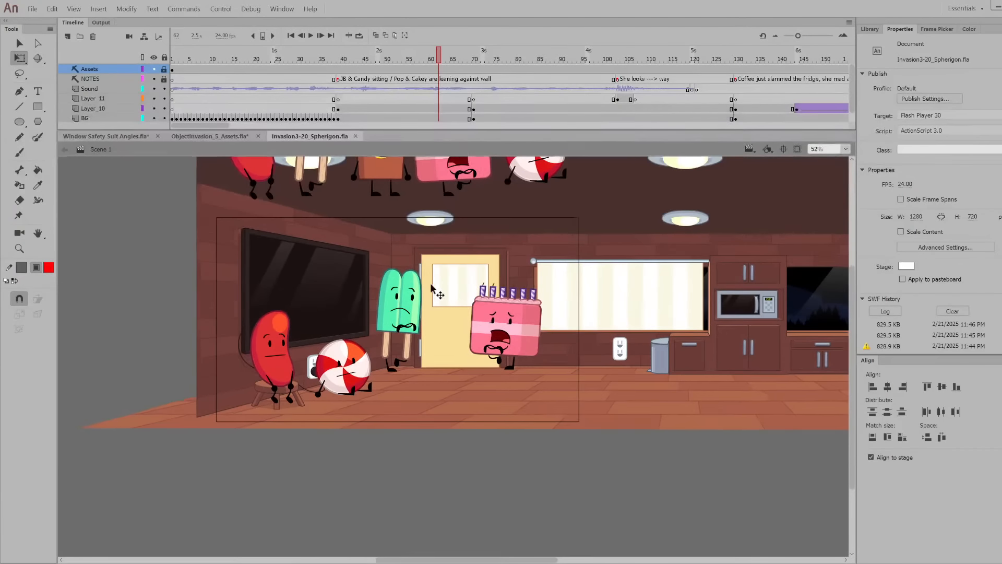
scroll(328, 276, "down", 3)
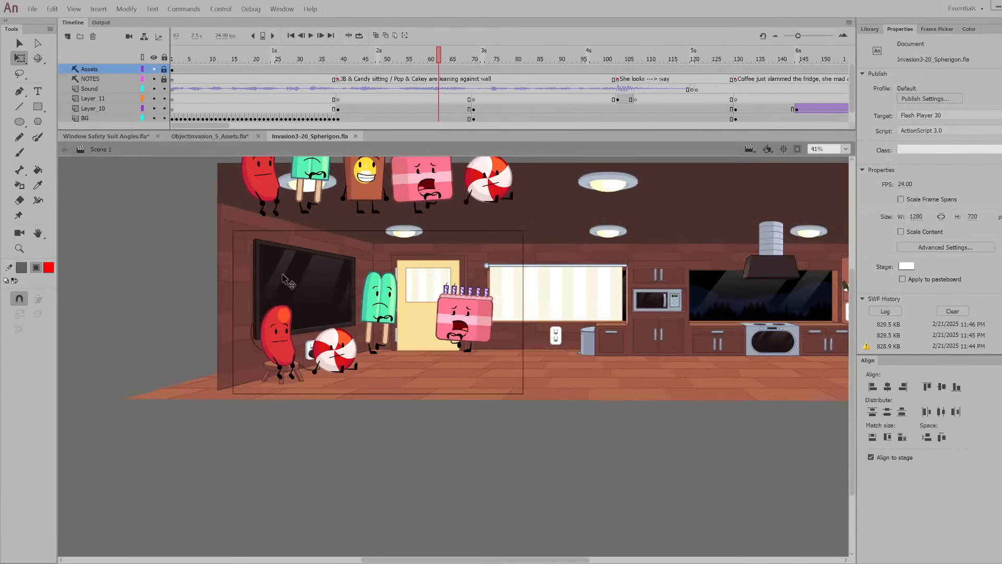
scroll(335, 275, "up", 5)
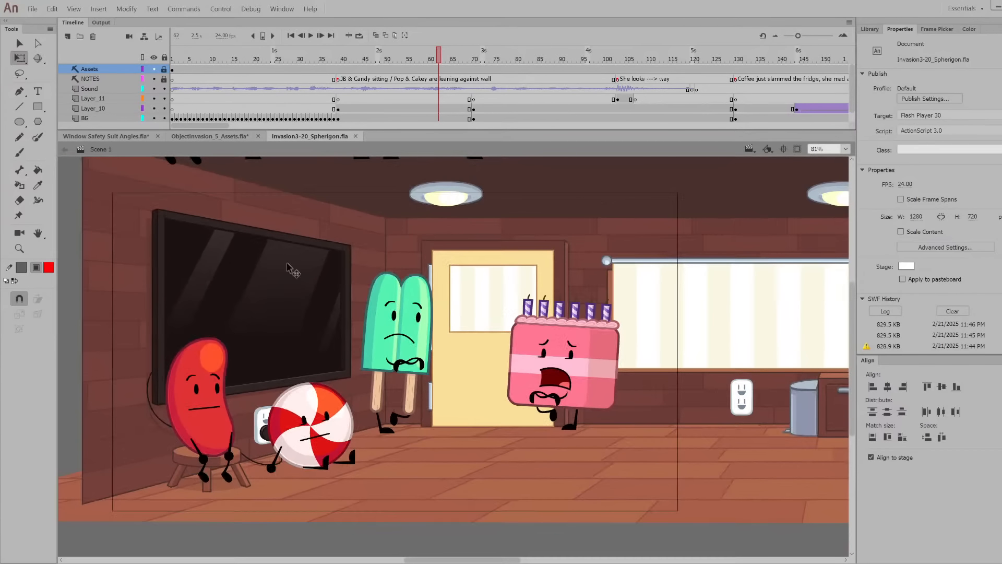
scroll(157, 324, "up", 1)
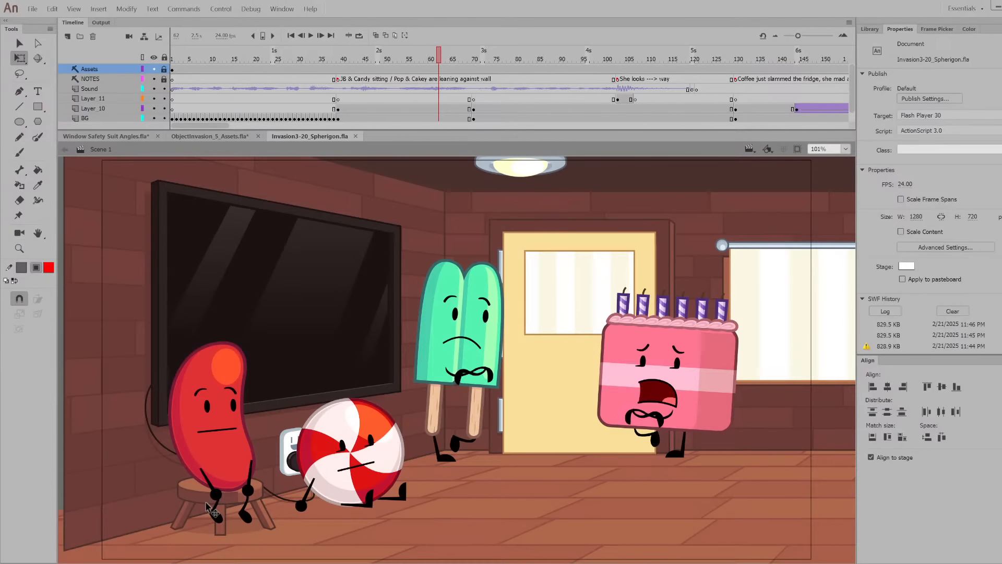
scroll(209, 501, "up", 2)
scroll(344, 471, "up", 1)
scroll(344, 471, "down", 2)
scroll(344, 470, "up", 2)
left_click(845, 149)
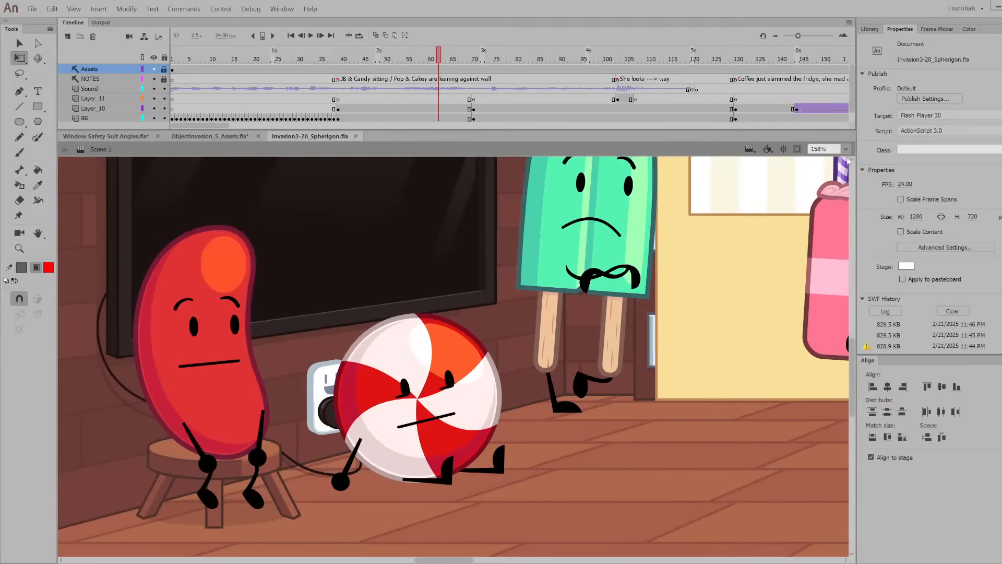
left_click(829, 158)
Scrub the cake close-up from frame 71 to the flying white shards at frame 105
left_click_drag(443, 54, 661, 87)
left_click_drag(189, 124, 202, 121)
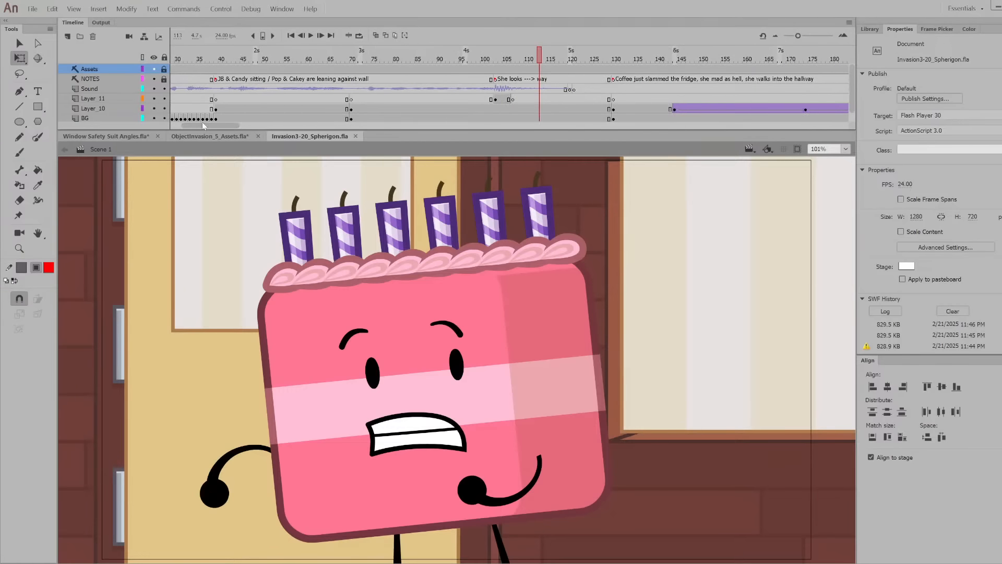
left_click(355, 63)
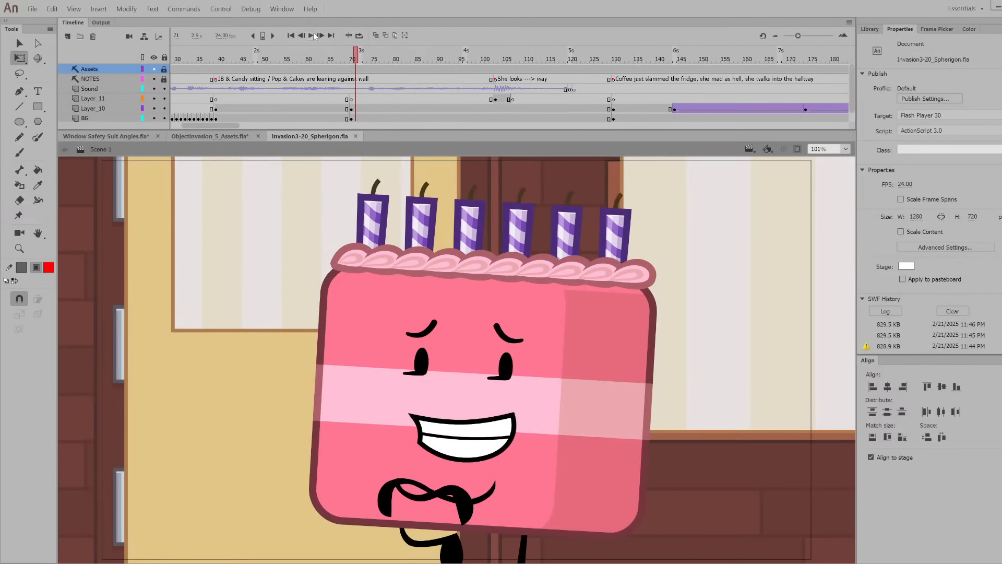
left_click(413, 59)
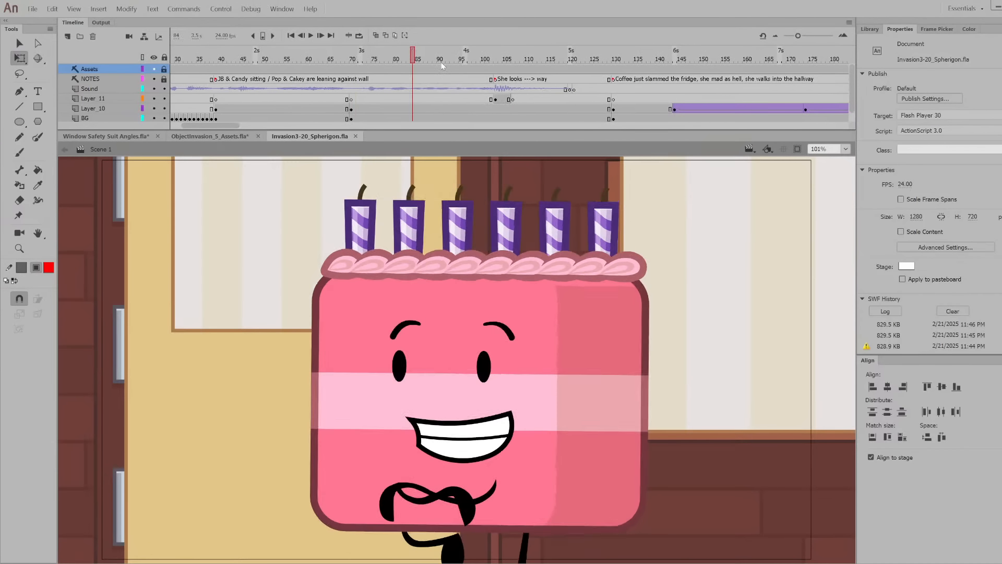
left_click_drag(443, 62, 505, 62)
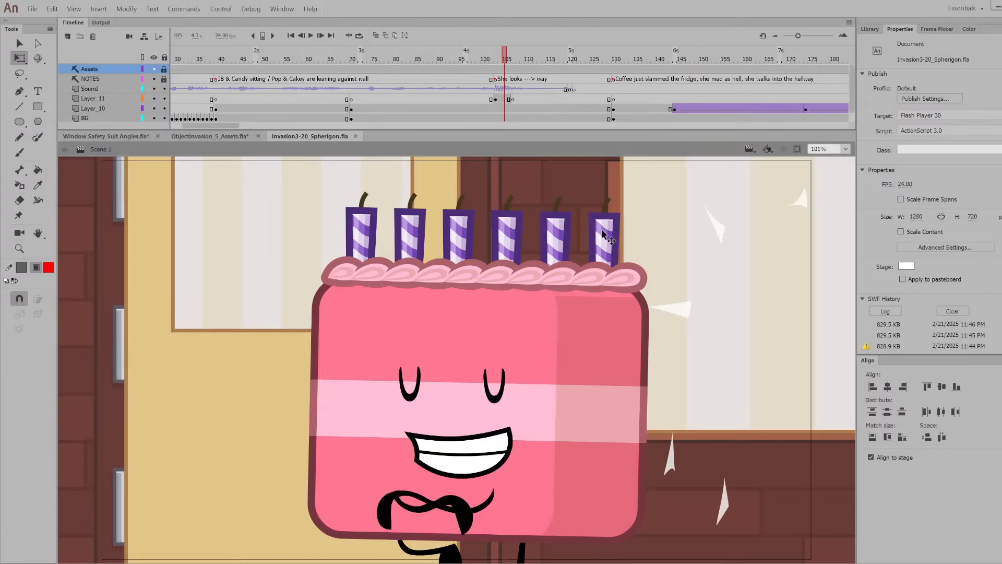
Scrub onward from the cake close-up, past the brown door shot, to the bunk-bed room at frame 476
left_click_drag(562, 60, 618, 84)
left_click_drag(224, 126, 250, 127)
left_click(355, 61)
left_click_drag(356, 64, 391, 108)
left_click_drag(494, 127, 606, 165)
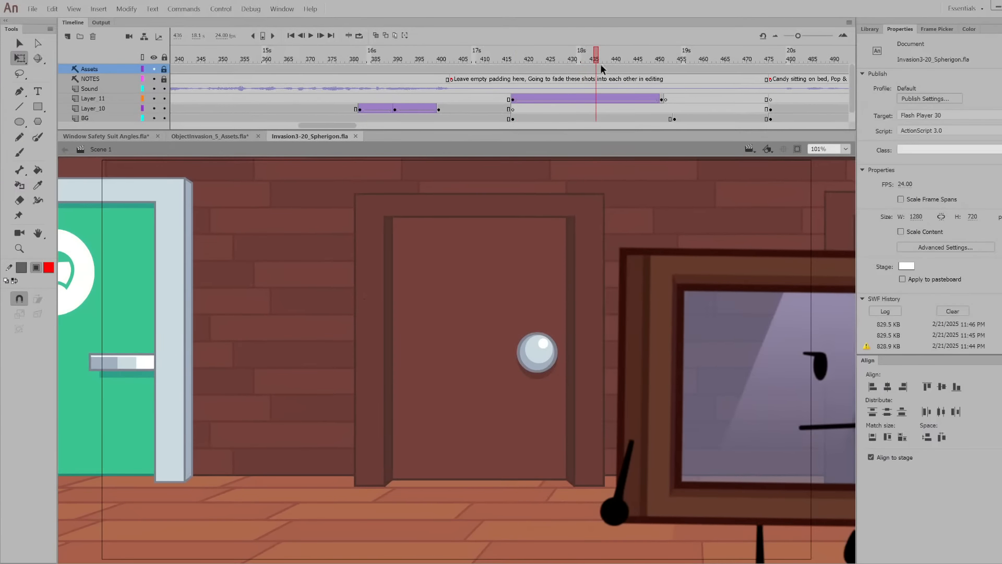
left_click_drag(600, 63, 774, 78)
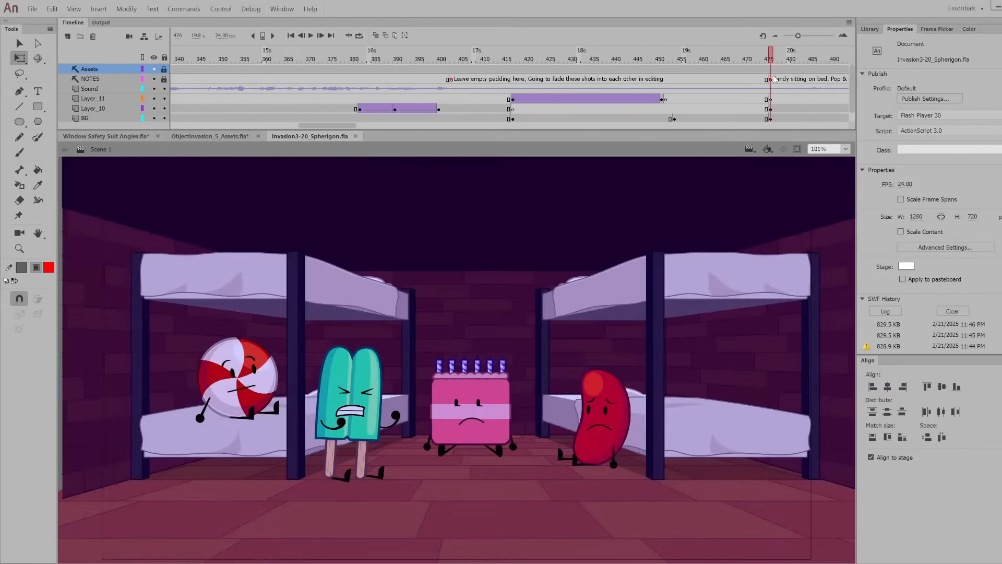
Play the bunk-bed scene from frame 476 through the candy and popsicle close-up, and continue to frame 647
left_click_drag(330, 125, 378, 124)
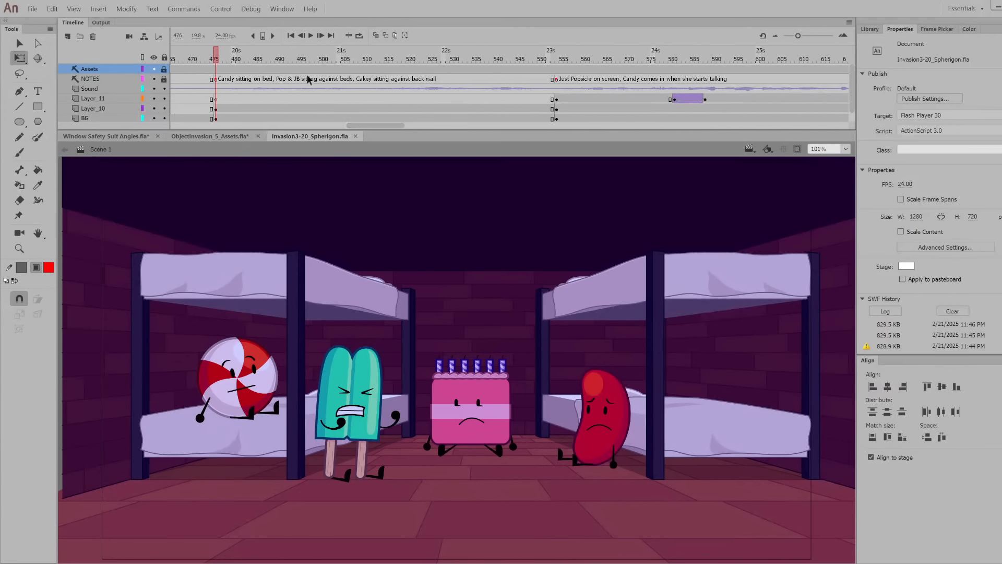
key("Return")
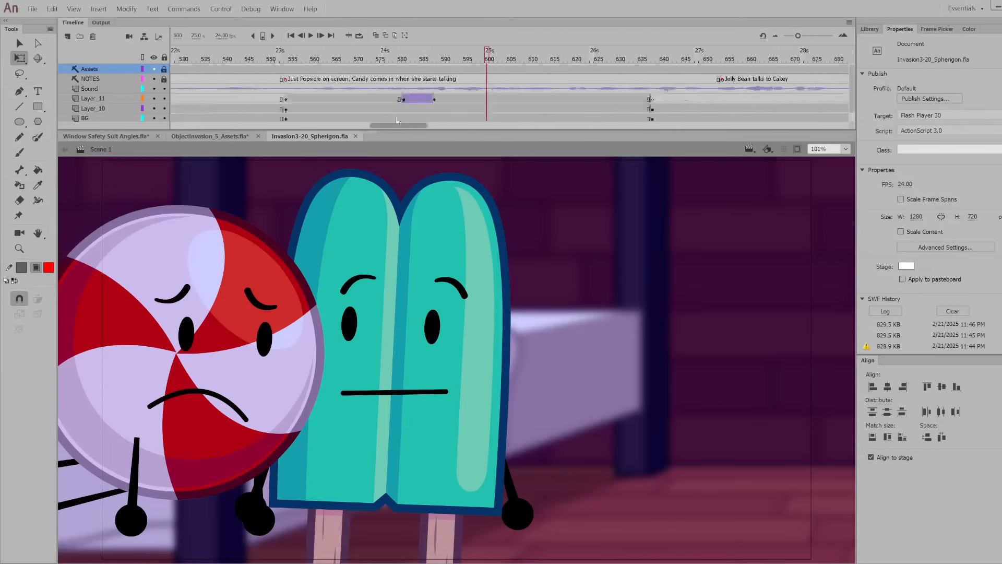
left_click_drag(397, 124, 431, 124)
mouse_move(293, 59)
left_mouse_down()
mouse_move(465, 61)
mouse_move(541, 79)
mouse_move(295, 59)
left_mouse_up()
left_click(154, 57)
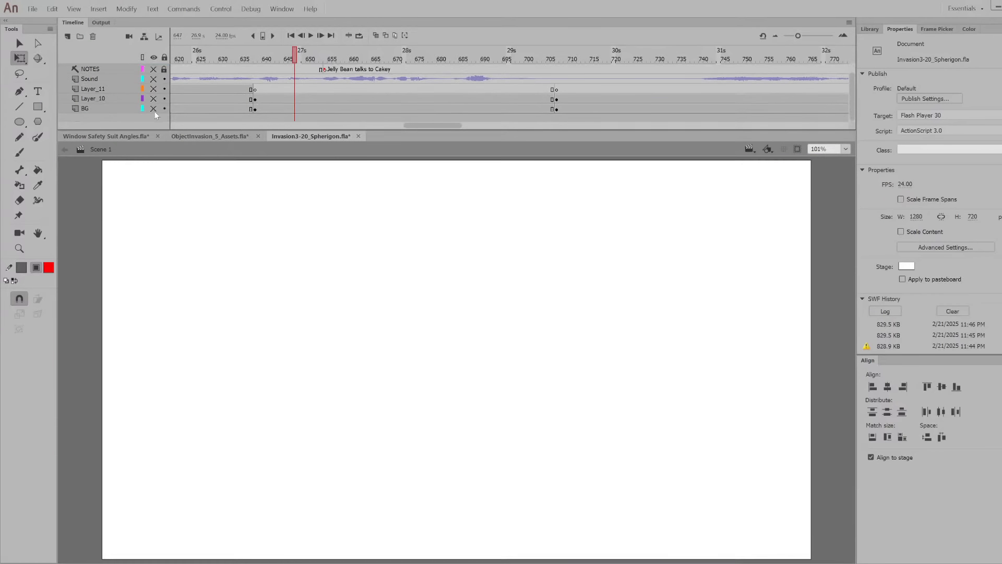
scroll(165, 86, "up", 1)
Scrub through the cake's dark-room close-up, rechecking the talking section from frame 741
left_click_drag(225, 60, 458, 358)
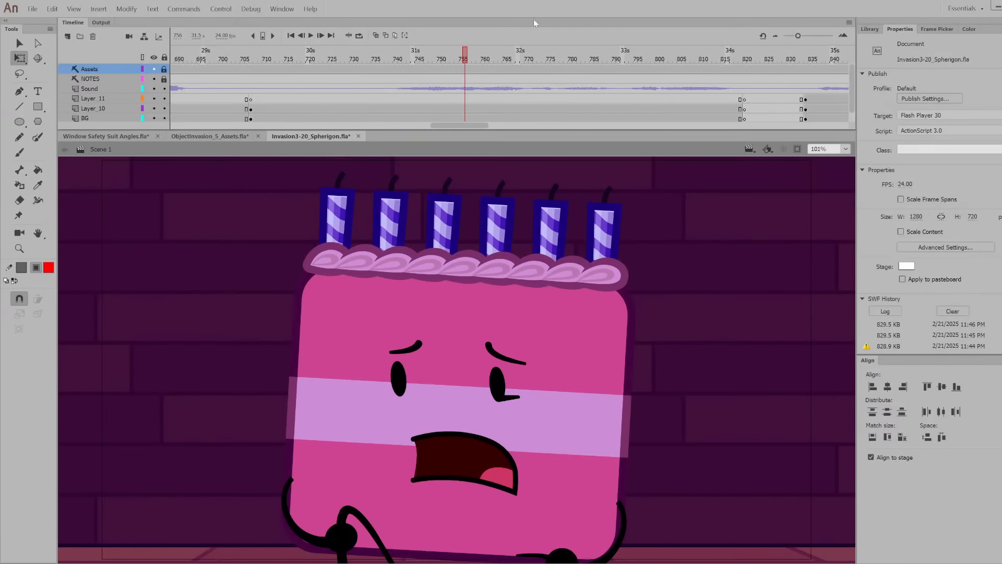
left_click(303, 59)
left_click_drag(383, 62, 397, 54)
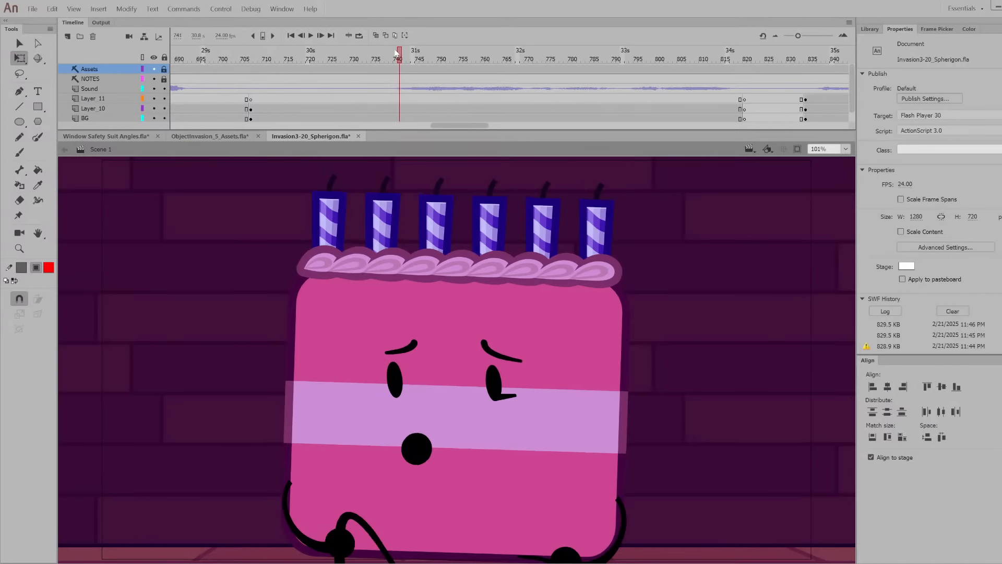
left_click_drag(397, 54, 740, 125)
Scrub the following bedroom shots, past the cake with raised arms at frame 1078, to the last frame, 1143
left_click_drag(431, 128, 486, 106)
left_click(323, 61)
left_click_drag(316, 62, 929, 184)
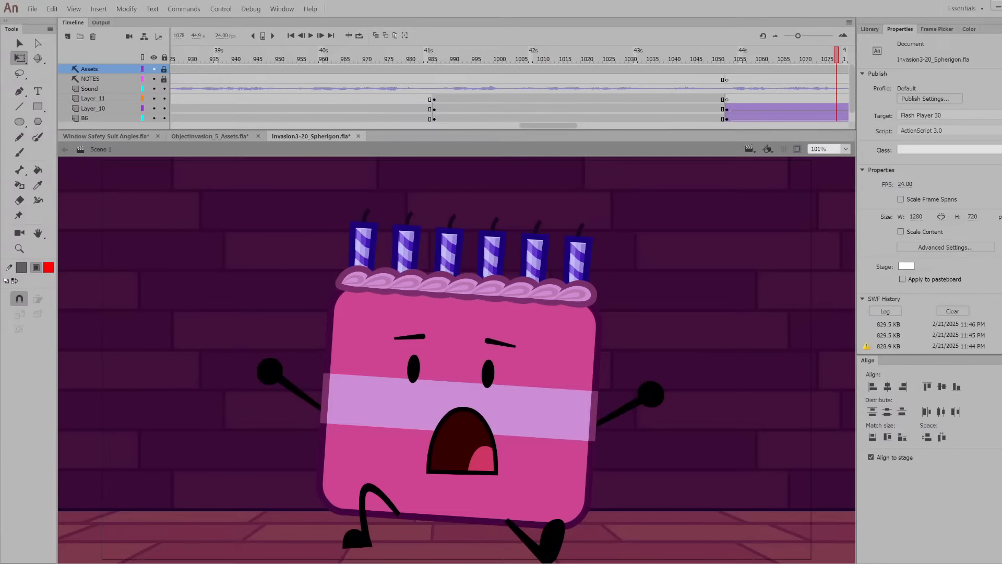
left_click_drag(548, 125, 583, 126)
left_click(489, 55)
left_click_drag(489, 55, 720, 71)
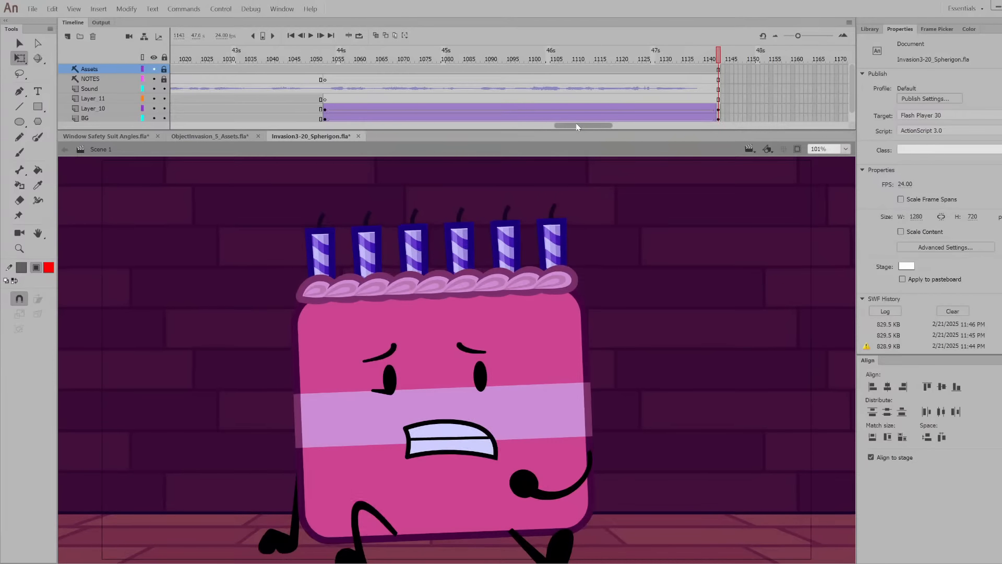
Return to the first frame of the night house shot and close Invasion3-20_Spherigon.fla
left_click_drag(576, 124, 196, 124)
left_click_drag(198, 60, 132, 62)
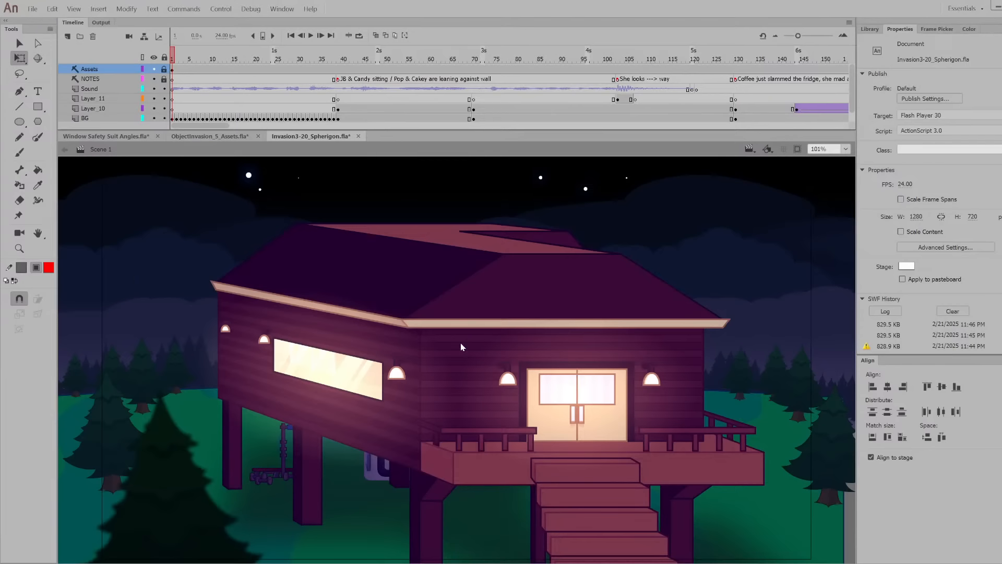
key("ctrl+w")
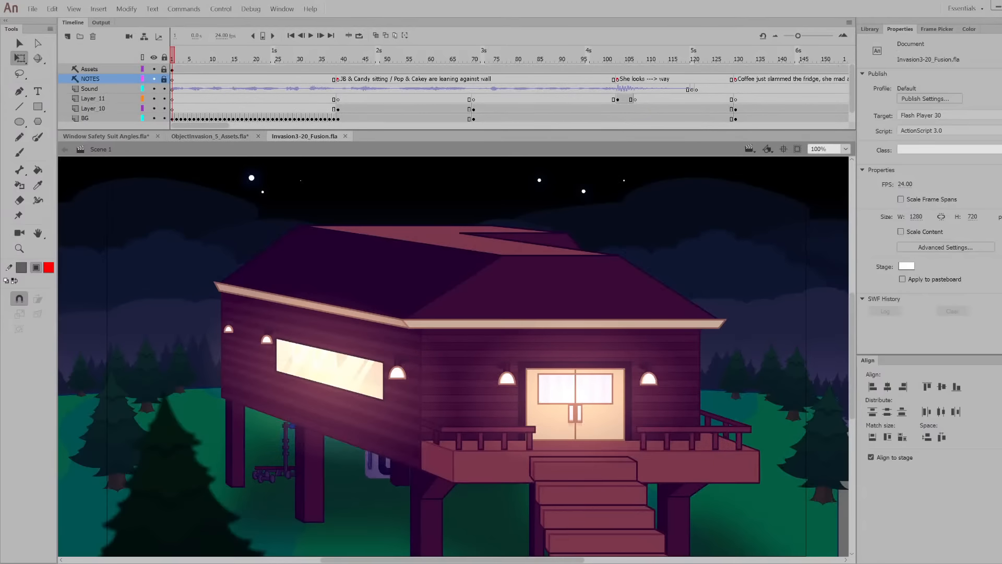
Sample Invasion3-20_Fusion.fla from the night house through the angry cake close-up to the group shot at frame 275
left_click_drag(353, 55, 741, 61)
left_click(324, 59)
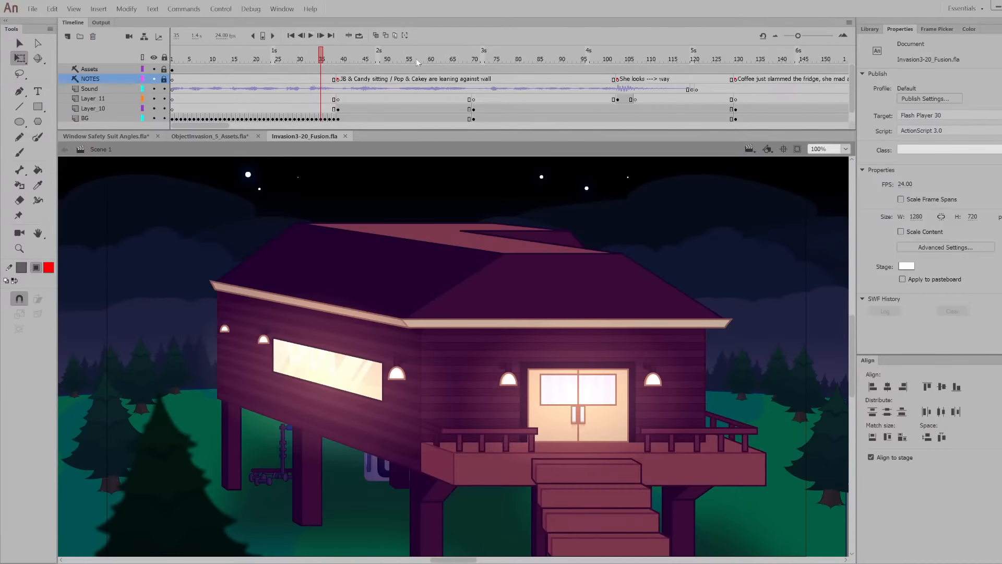
left_click(443, 59)
left_click(566, 59)
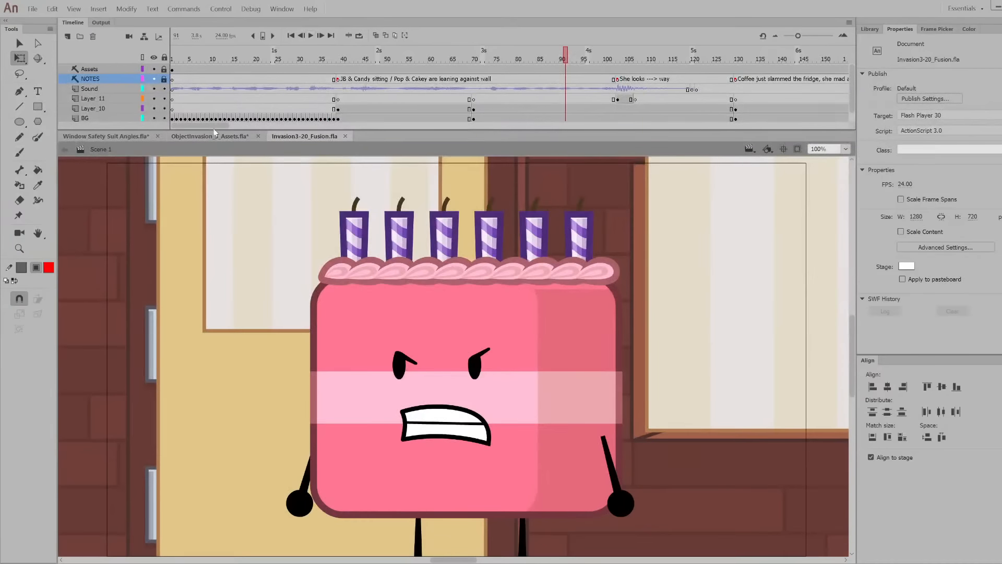
left_click(250, 126)
left_click(437, 68)
left_click(694, 69)
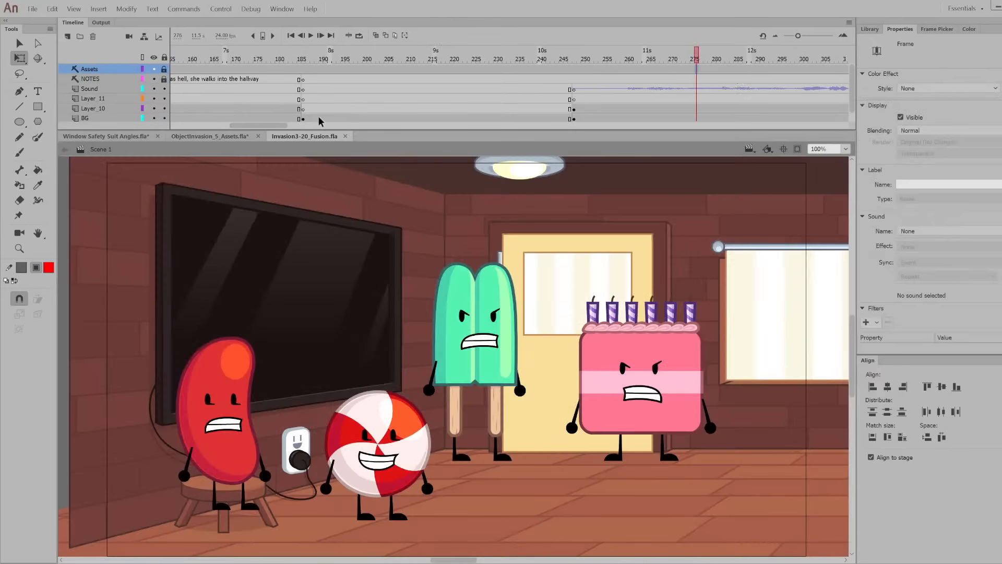
left_click_drag(273, 126, 288, 127)
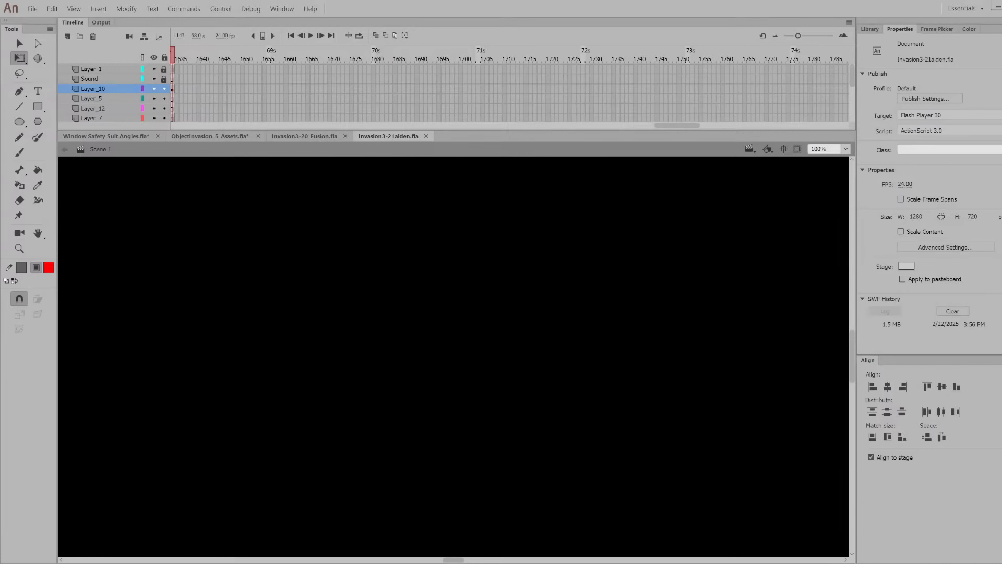
Go to the first frame of Invasion3-21aiden.fla and scrub from the grey sea to the lamp close-up at frame 42
left_click(291, 36)
left_click_drag(192, 57, 261, 57)
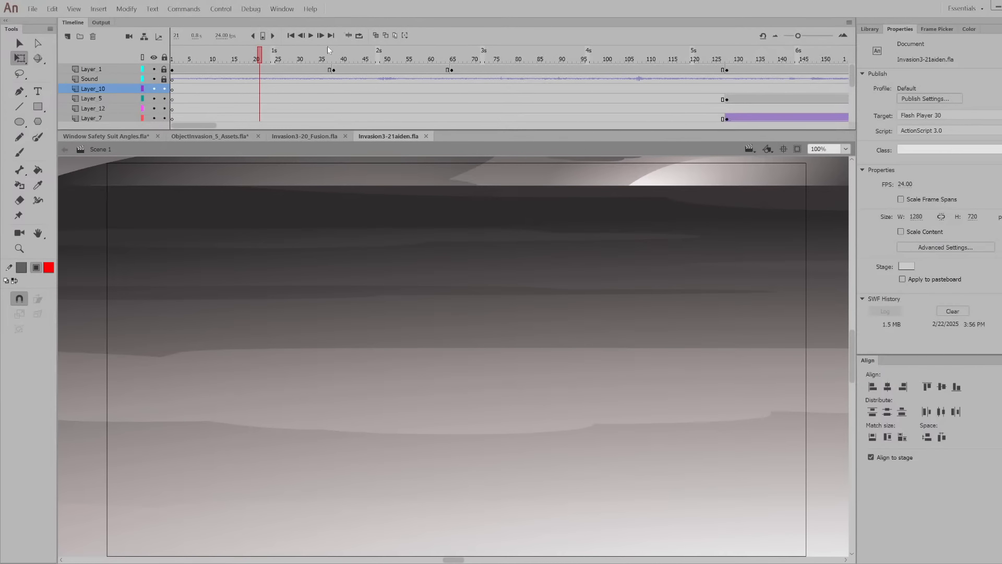
left_click_drag(302, 57, 172, 58)
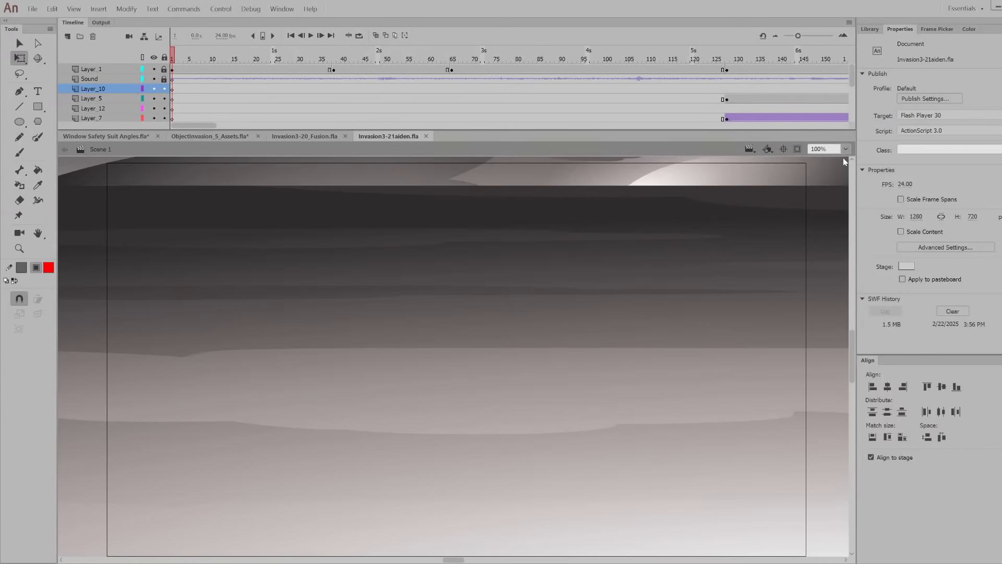
left_click(220, 56)
left_click_drag(225, 56, 353, 79)
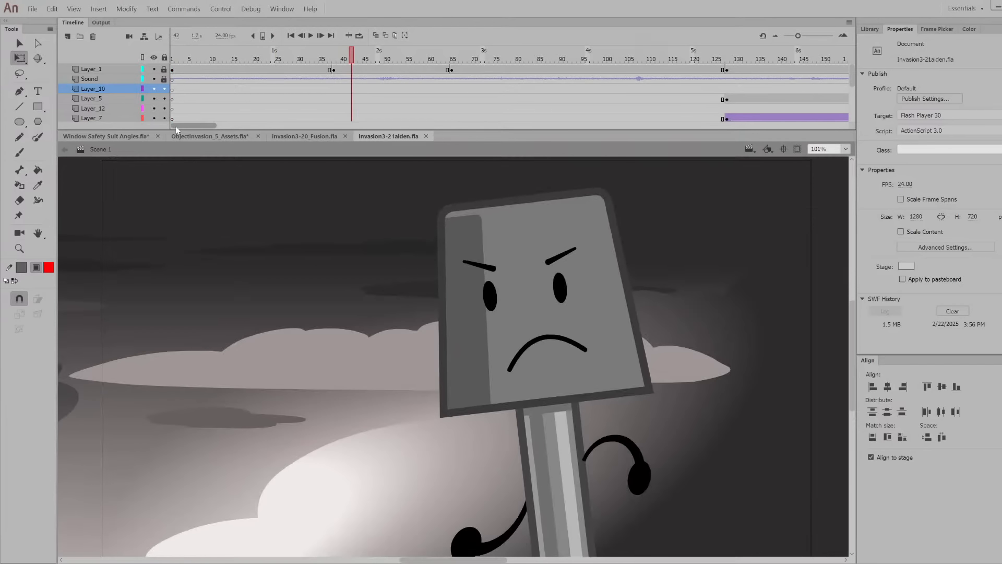
Scrub from the lamp close-up at frame 42 to the lamp carrying branches near the palm tree at frame 139
left_click_drag(185, 125, 192, 129)
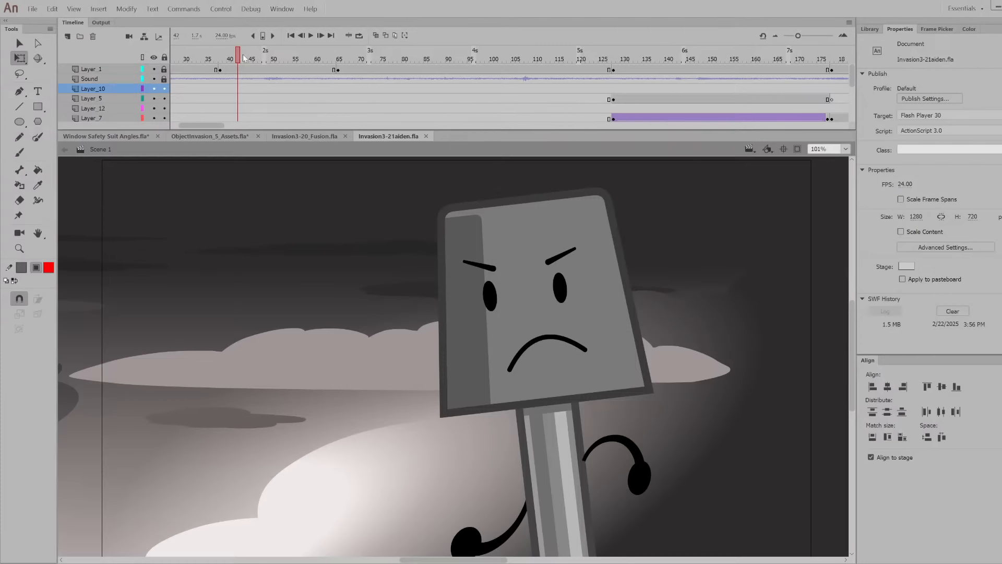
left_click_drag(243, 58, 431, 66)
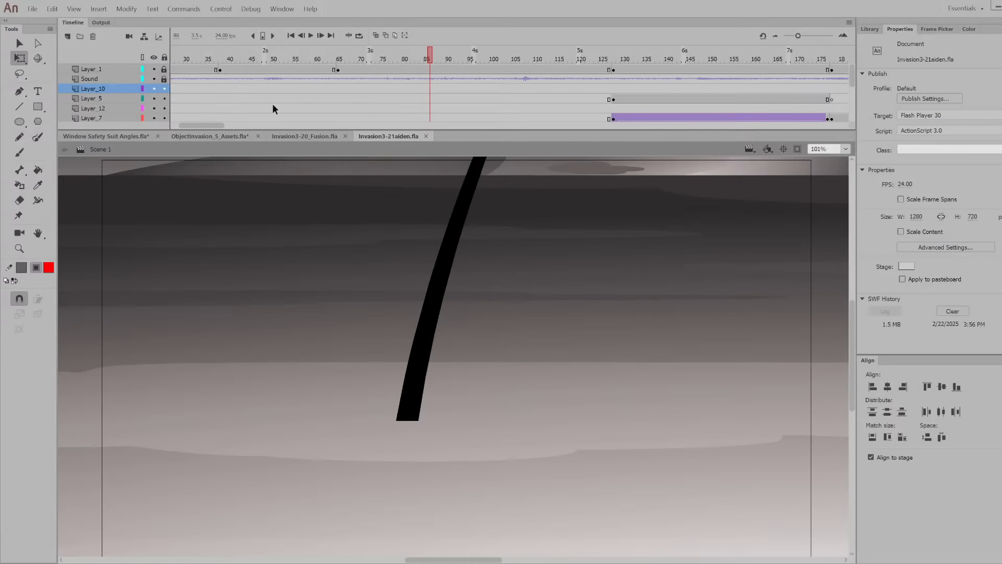
left_click_drag(278, 57, 661, 94)
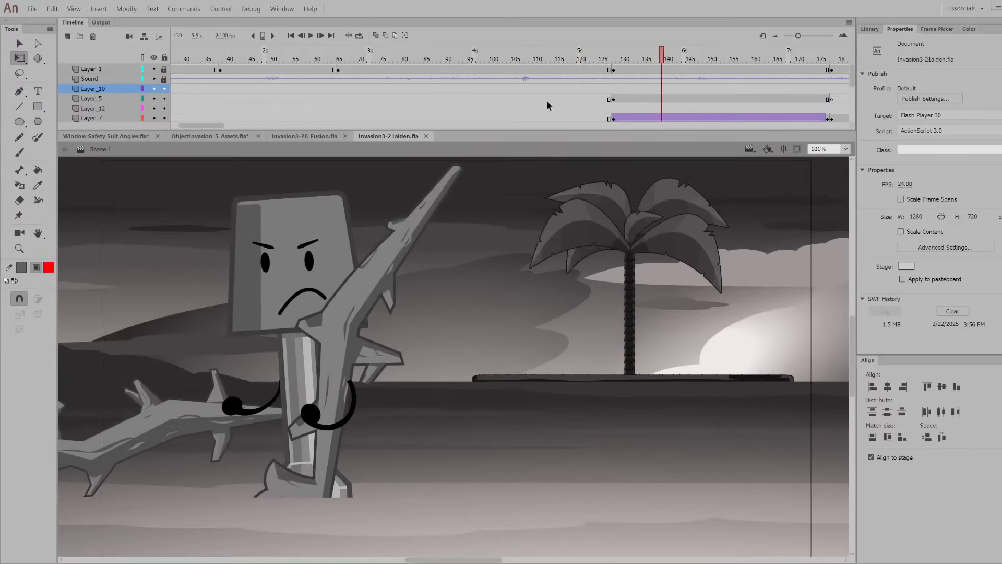
scroll(224, 122, "right", 5)
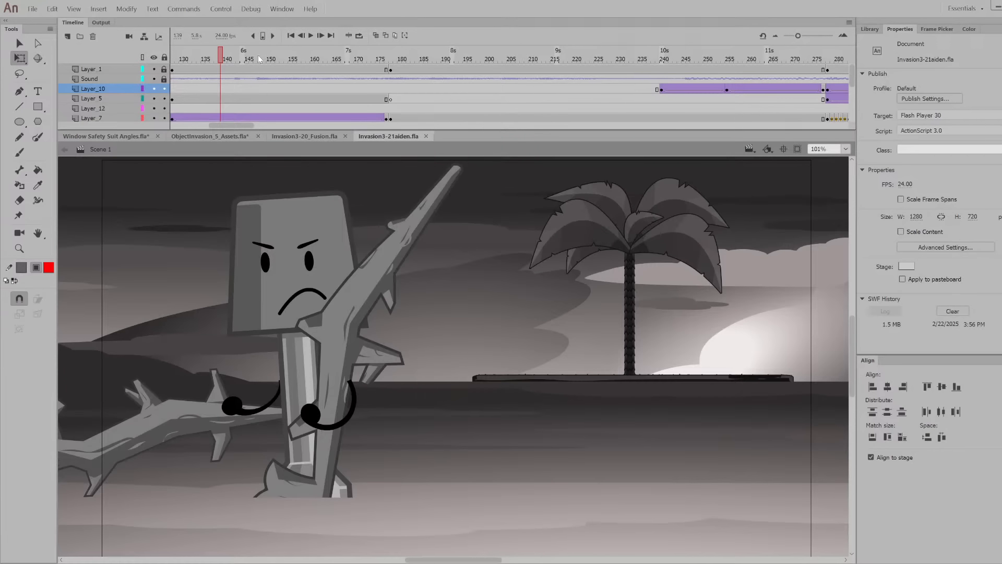
Play from the branch-carrying shot at frame 148 and continue through the lamp's face close-up to frame 233
left_click(259, 55)
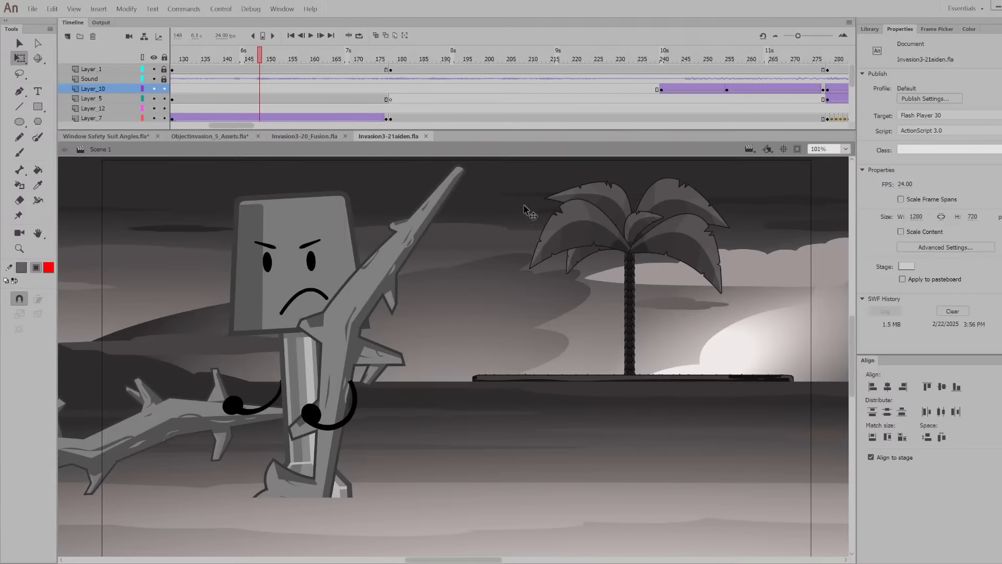
key("Return")
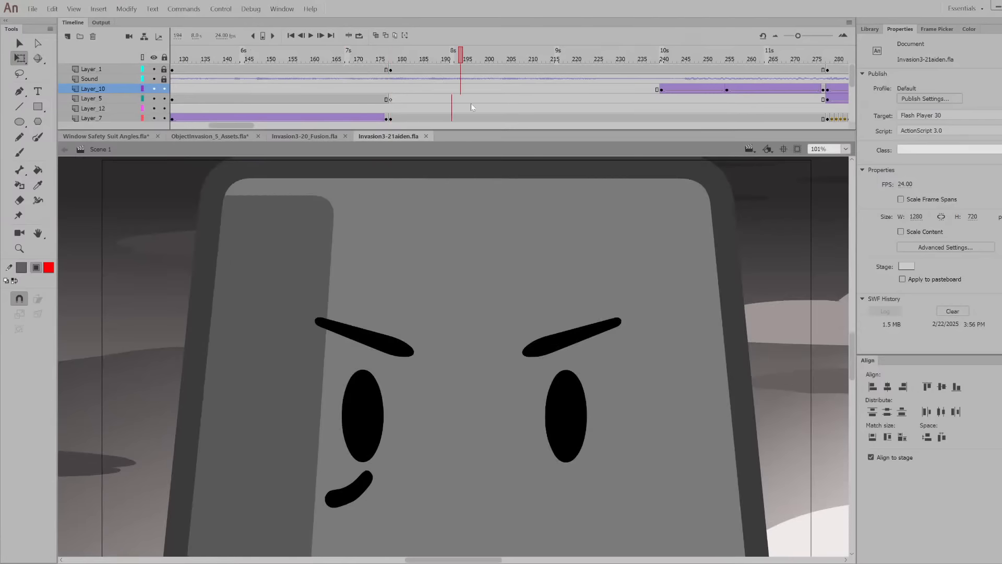
left_click_drag(531, 120, 631, 142)
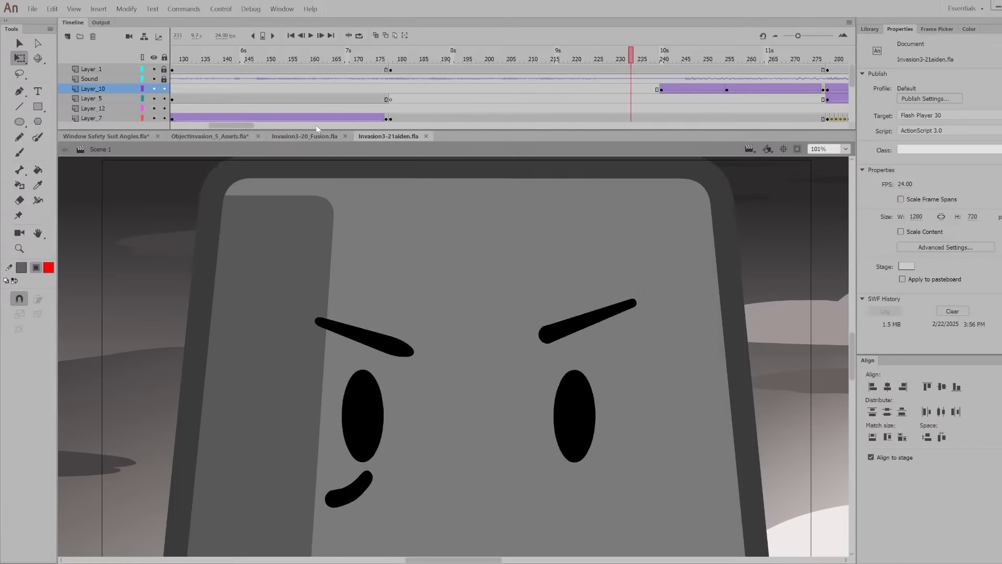
Play the tilted door shot around frame 278 and continue to the glass sitting by the palm tree at frame 440
left_click_drag(247, 125, 281, 102)
left_click(229, 69)
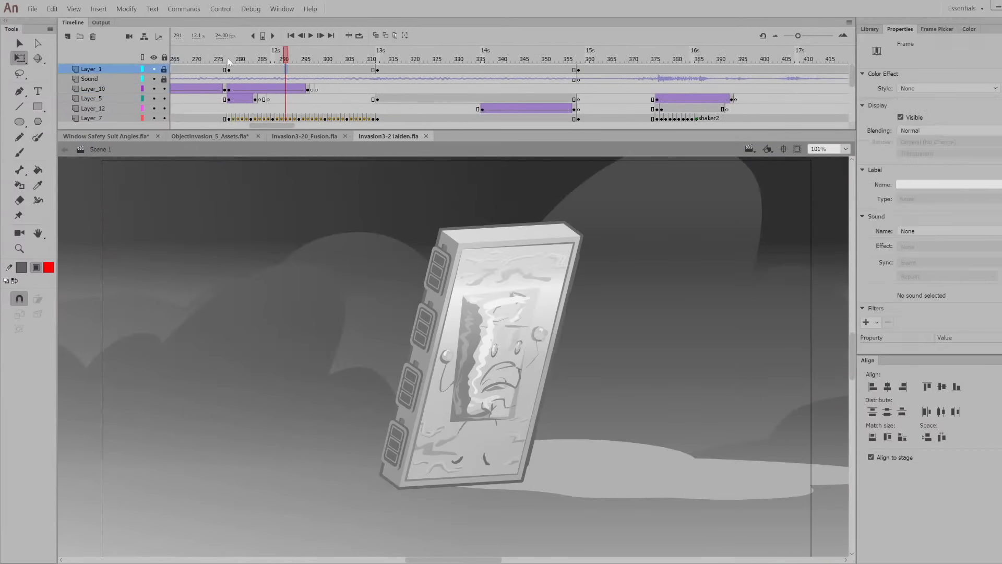
key("Return")
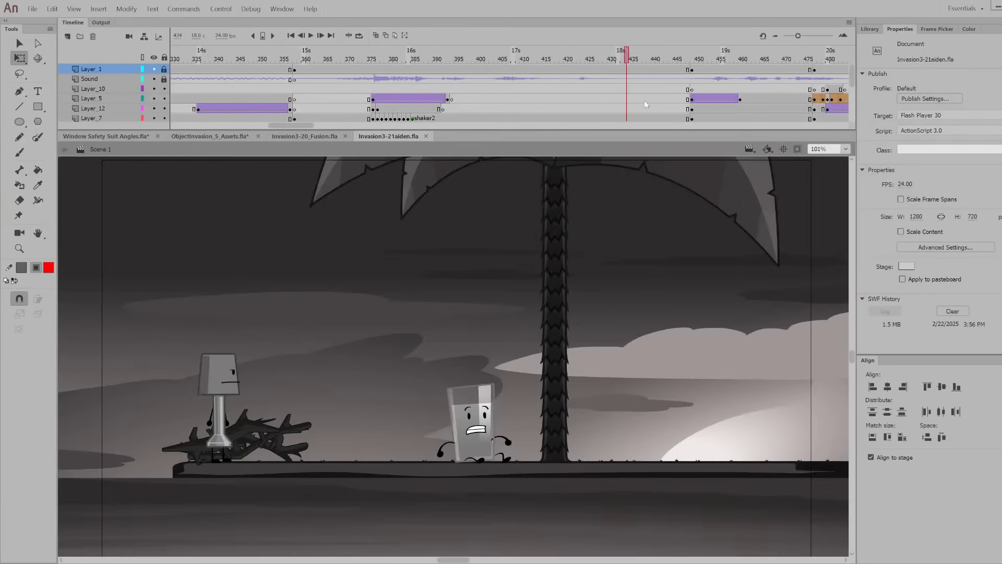
left_click_drag(645, 100, 568, 140)
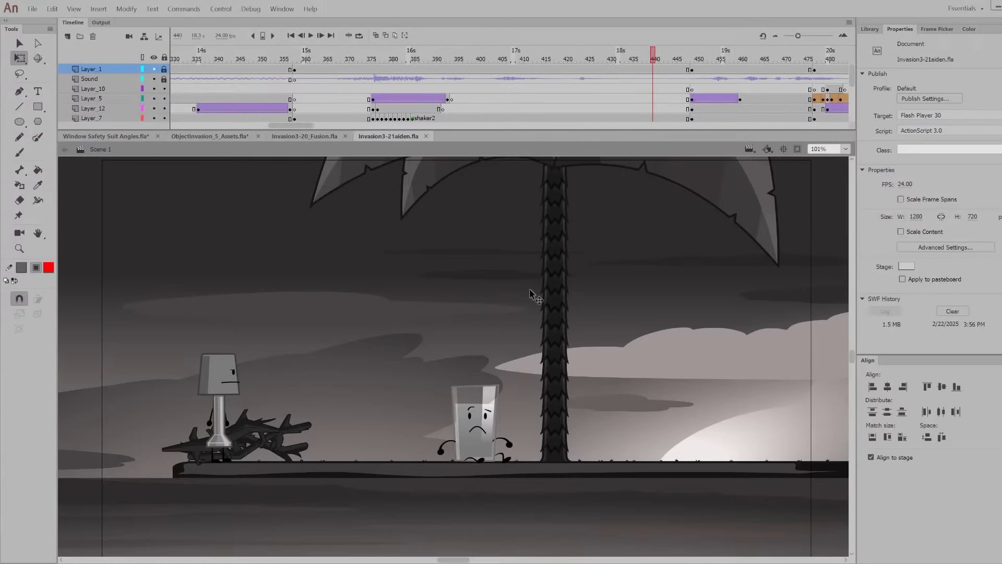
Scrub through the sailing ship shot at frame 505 to the pirate facing the lamp at frame 562
left_click_drag(296, 125, 320, 125)
left_click_drag(457, 58, 591, 125)
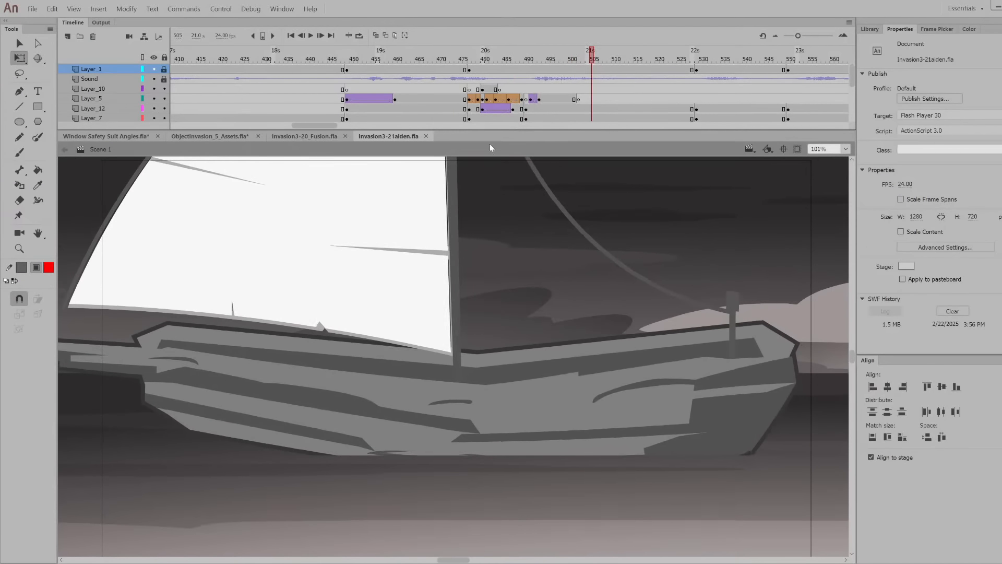
left_click_drag(653, 58, 842, 56)
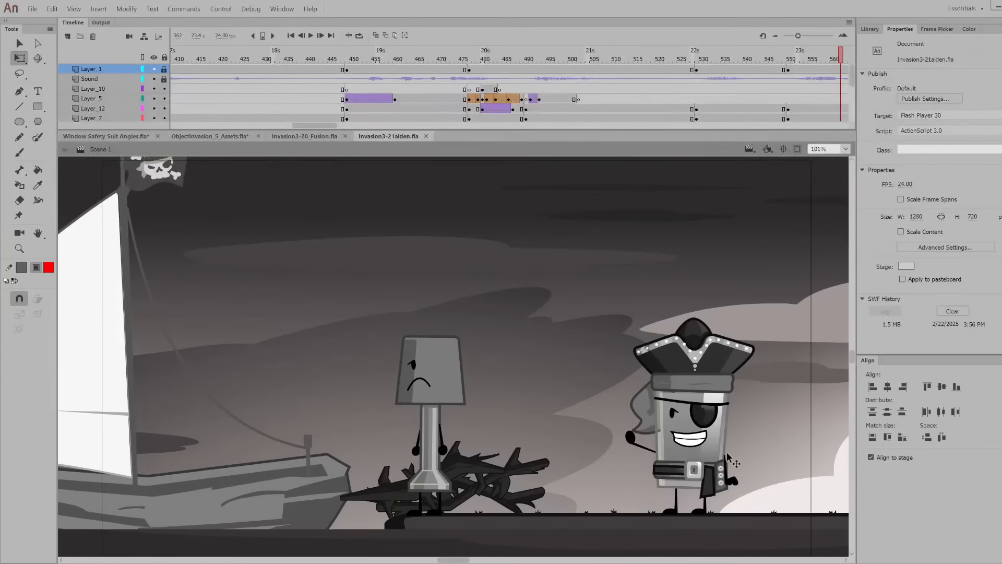
scroll(725, 458, "up", 3)
scroll(726, 458, "down", 3)
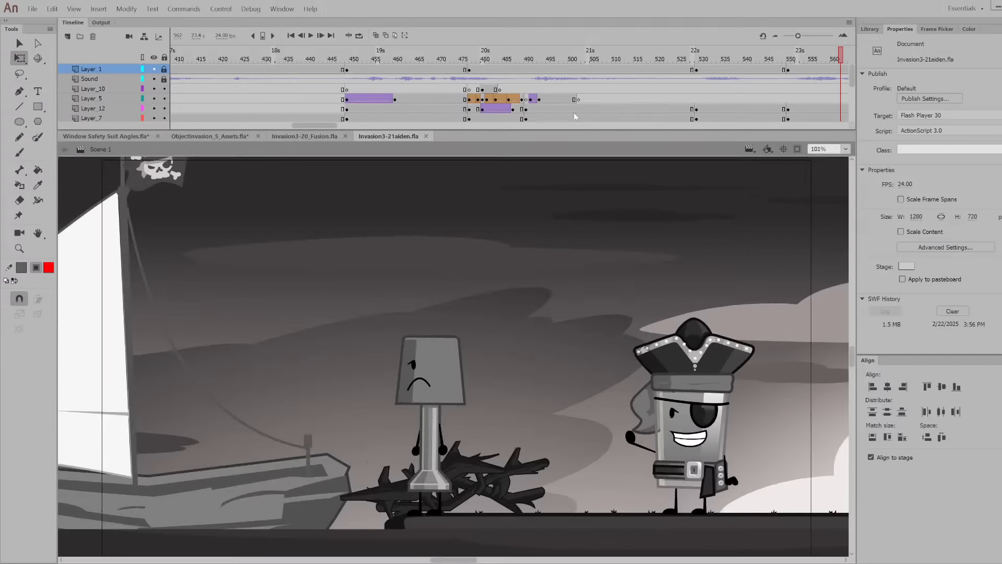
Set the pirate rig's looping to Play Once at frame 649 and check its motion up to frame 657
left_click_drag(321, 127, 360, 126)
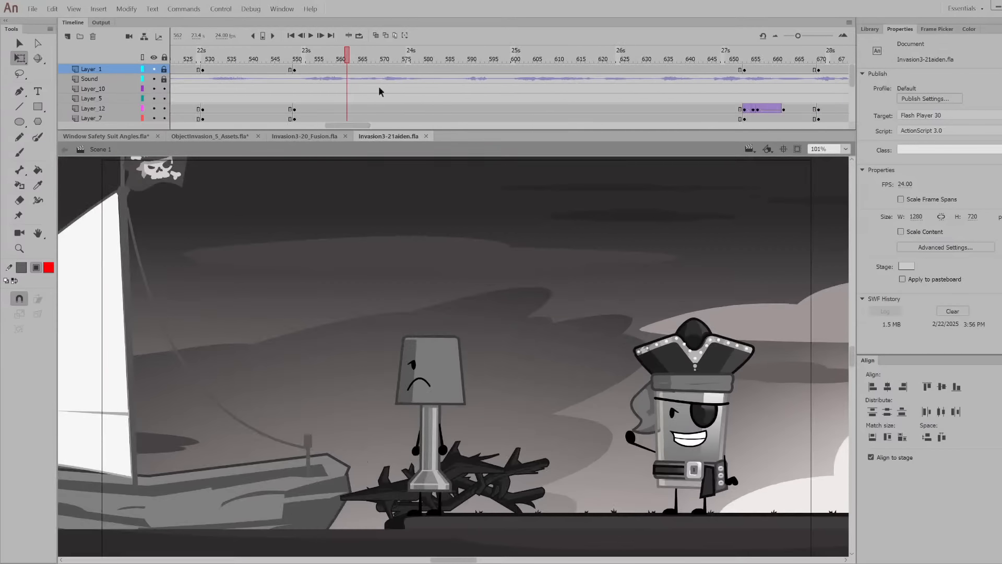
left_click(449, 70)
left_click_drag(448, 73, 727, 157)
left_click(714, 368)
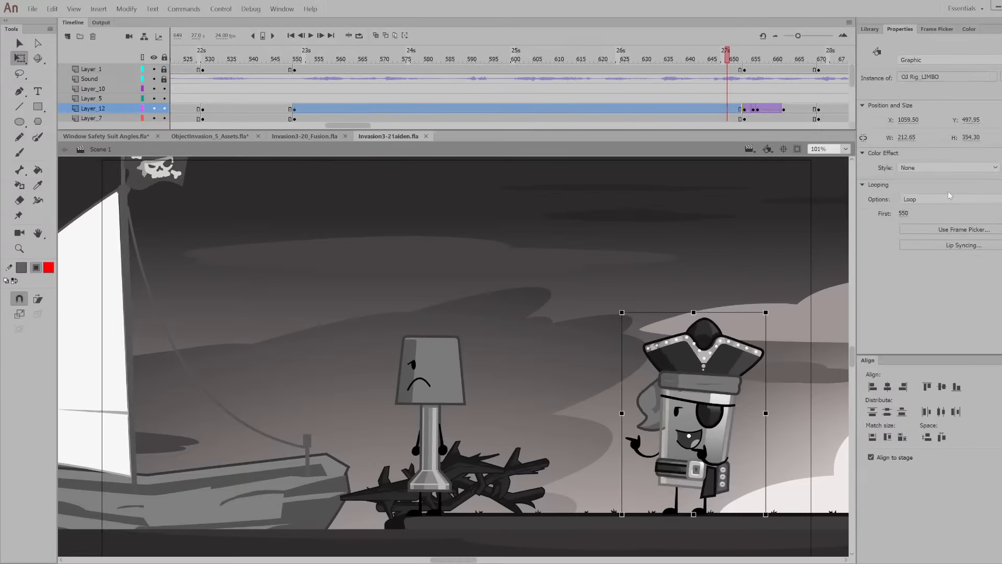
left_click(927, 203)
left_click(923, 218)
left_click_drag(731, 61, 765, 89)
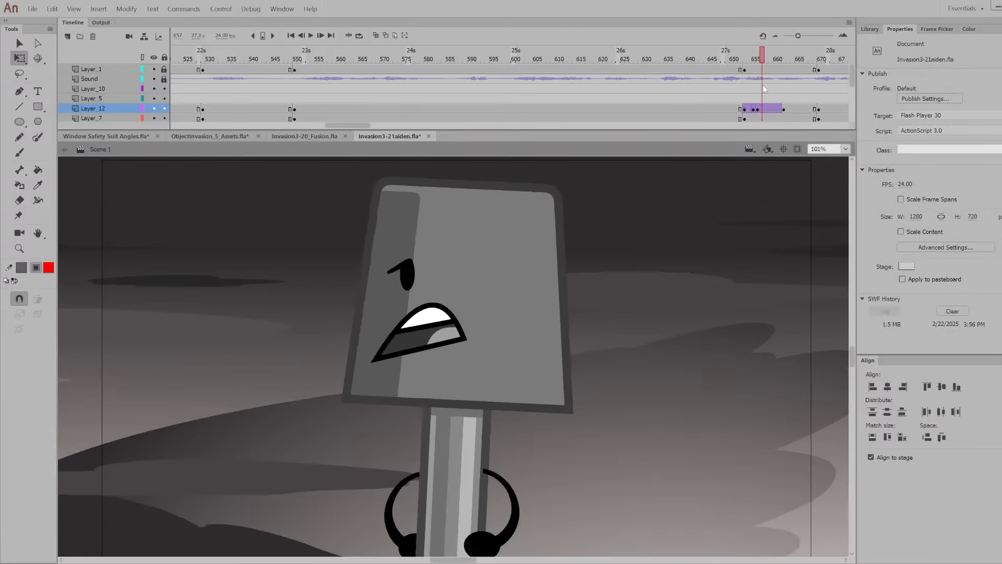
Inside the pirate rig, clear the keyframes between frames 650 and 655 on the body layers, and return to Scene 1
left_click(738, 60)
left_click(705, 381)
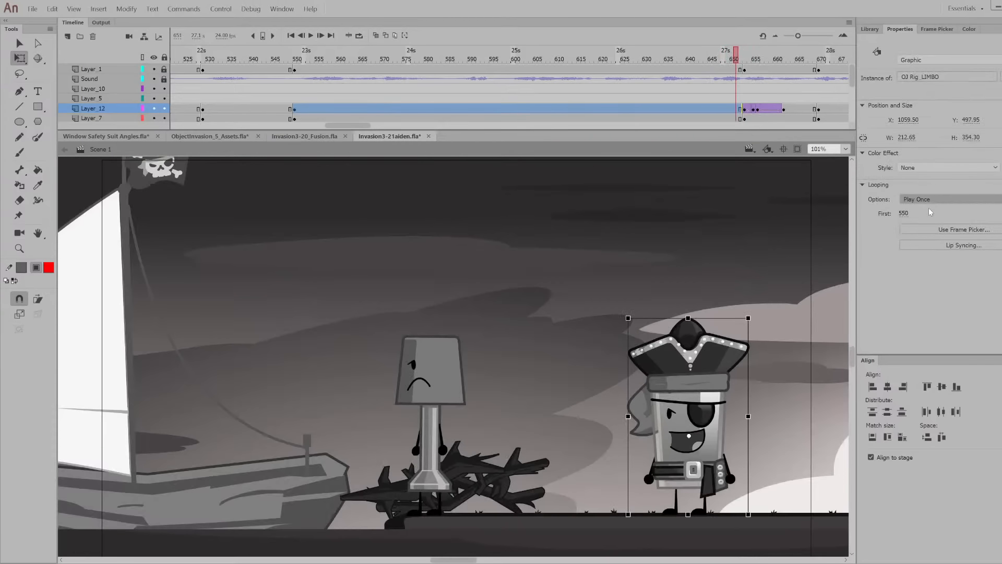
double_click(696, 372)
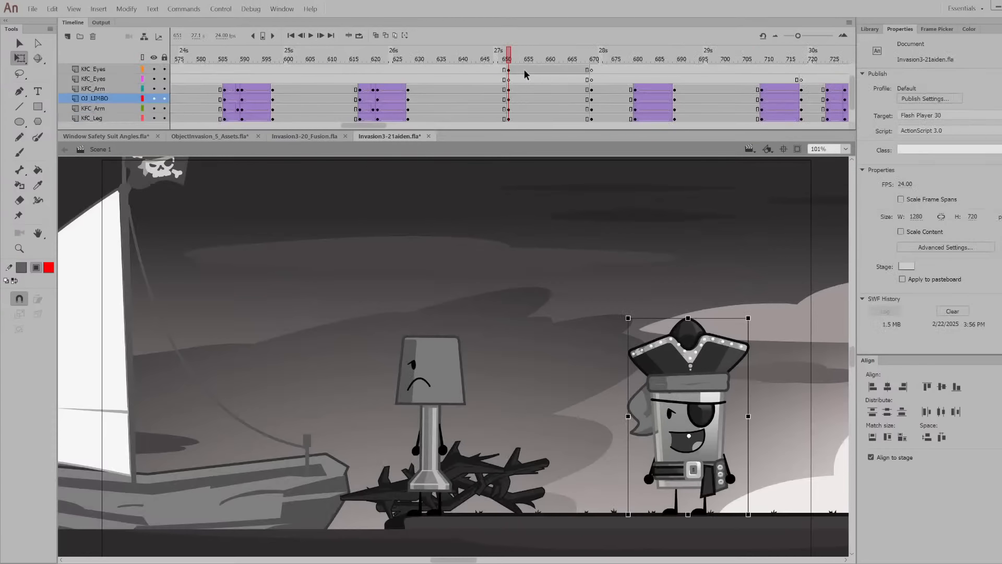
left_click(652, 338)
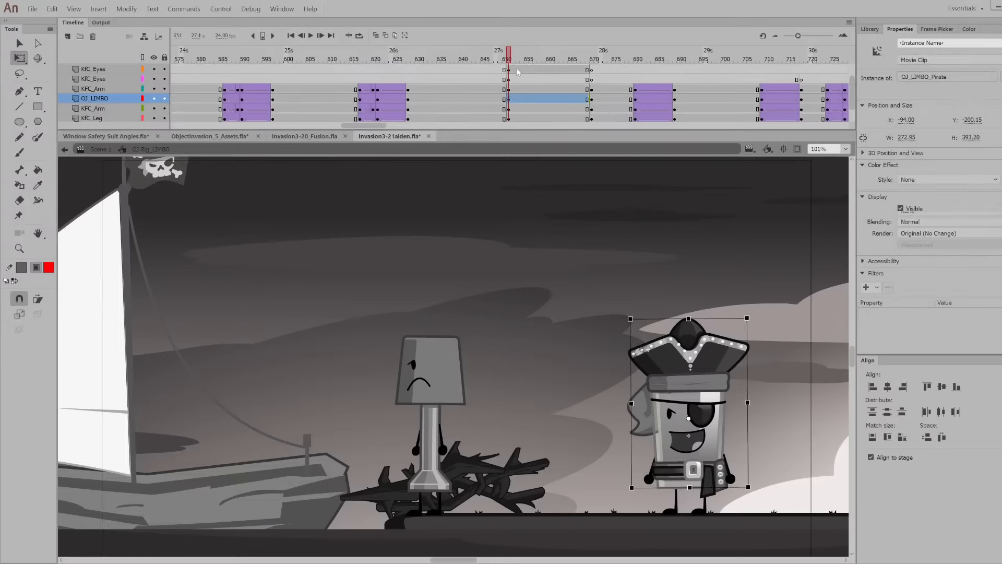
left_click_drag(510, 58, 526, 121)
scroll(532, 83, "up", 1)
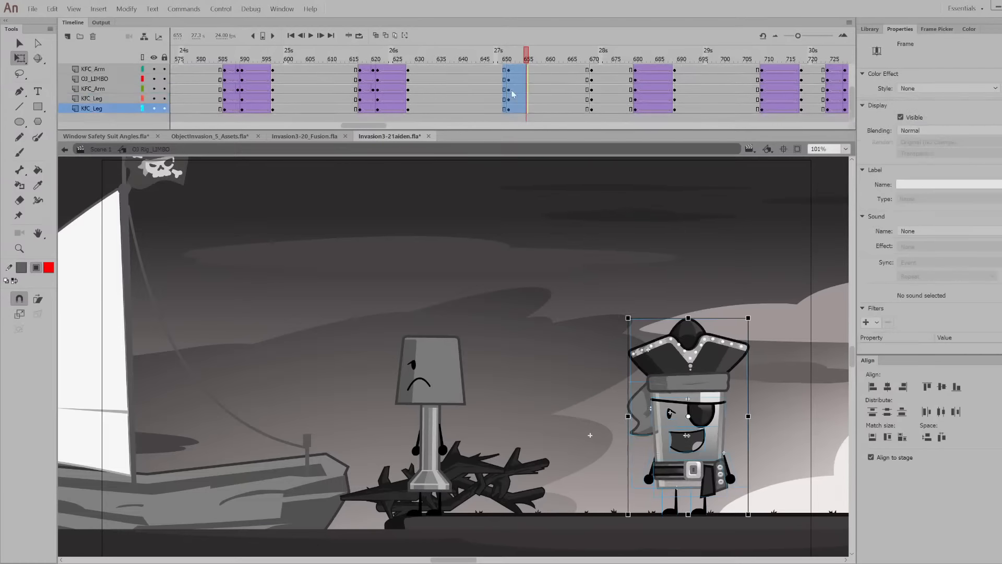
key("shift+F6")
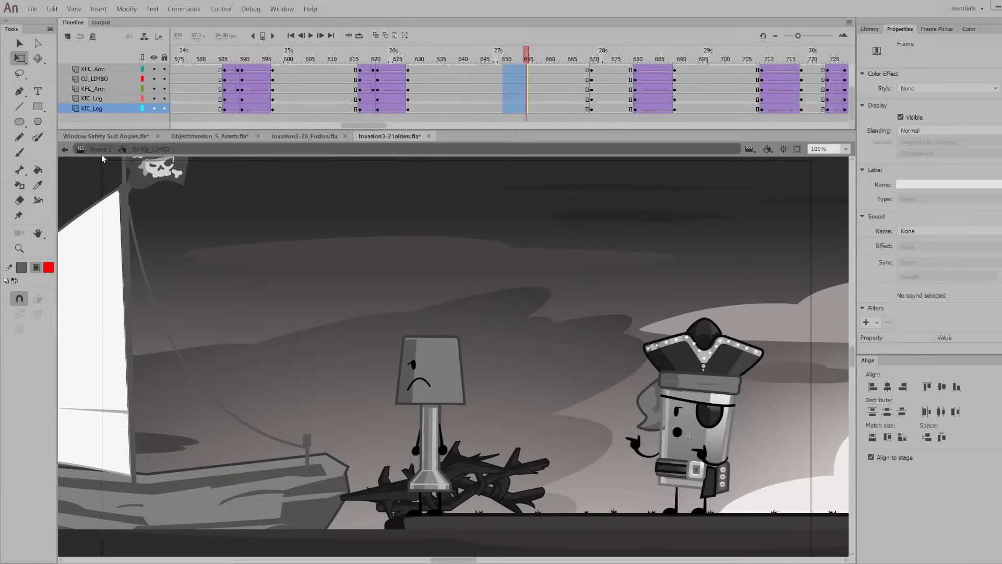
left_click(101, 150)
Scrub onward past the empty sea view at frame 946 to the lamp and pirate conversation around frame 1069
left_click_drag(477, 61, 840, 206)
left_click_drag(426, 124, 452, 124)
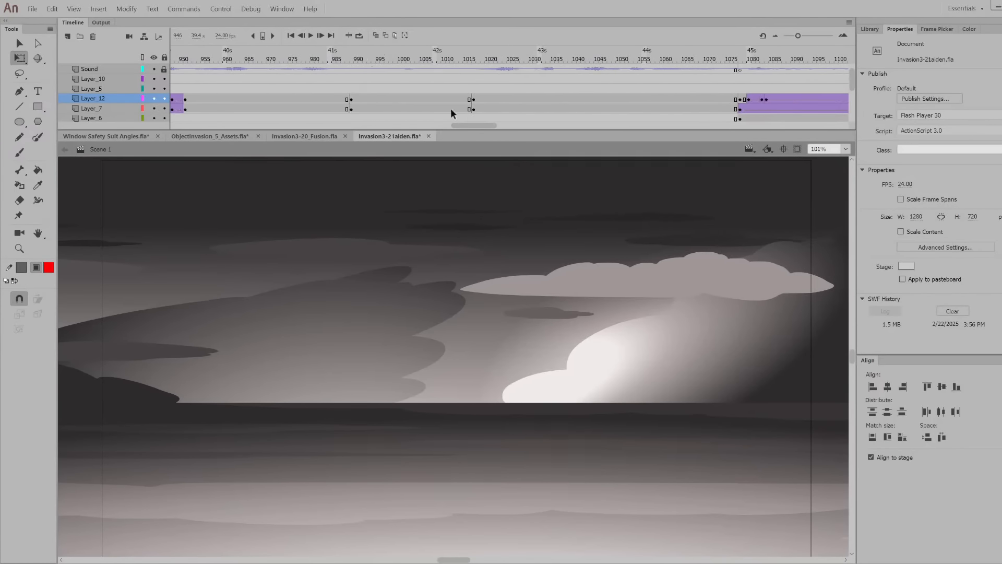
left_click_drag(328, 58, 564, 147)
left_click_drag(466, 125, 478, 125)
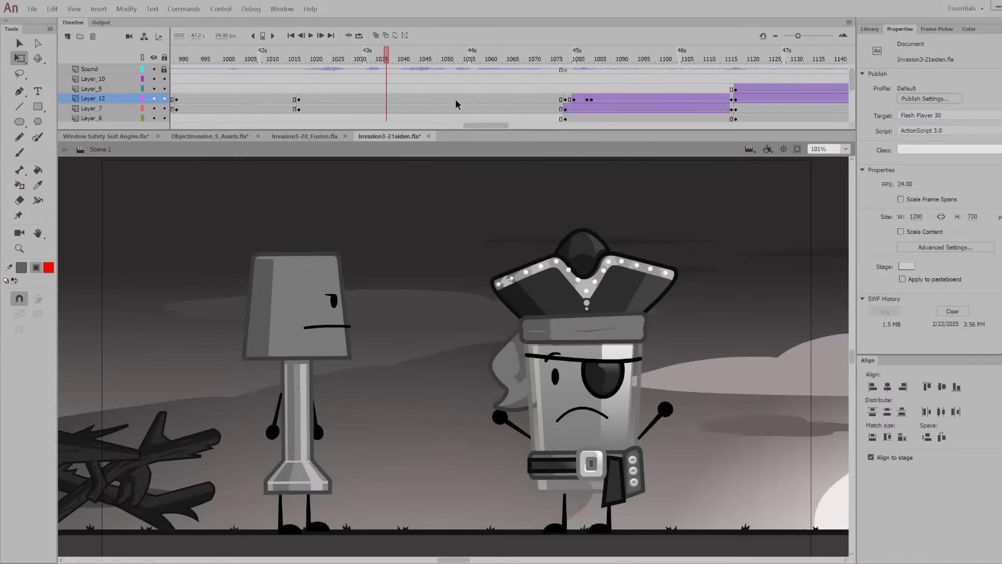
left_click_drag(342, 59, 457, 99)
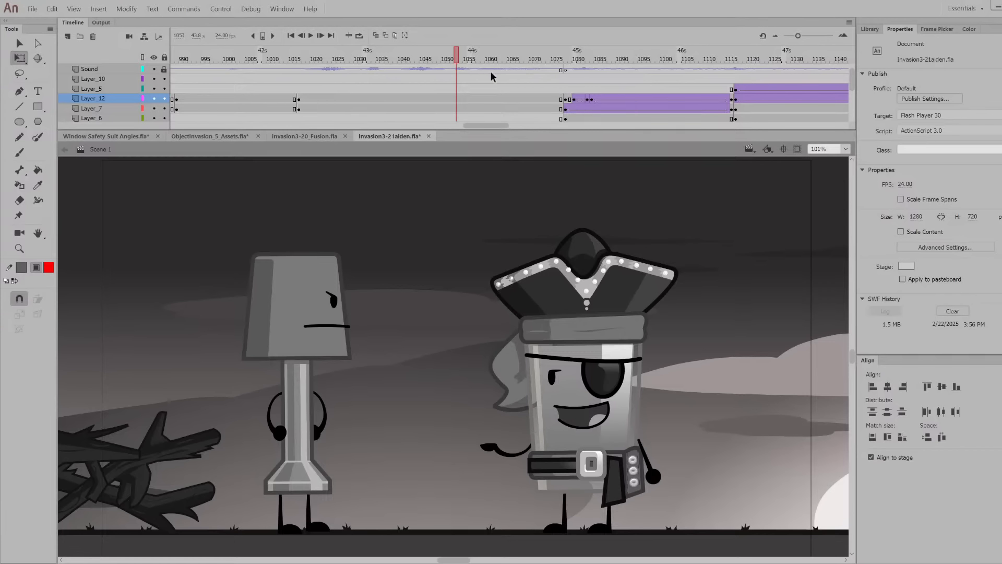
left_click_drag(360, 54, 500, 59)
left_click(528, 55)
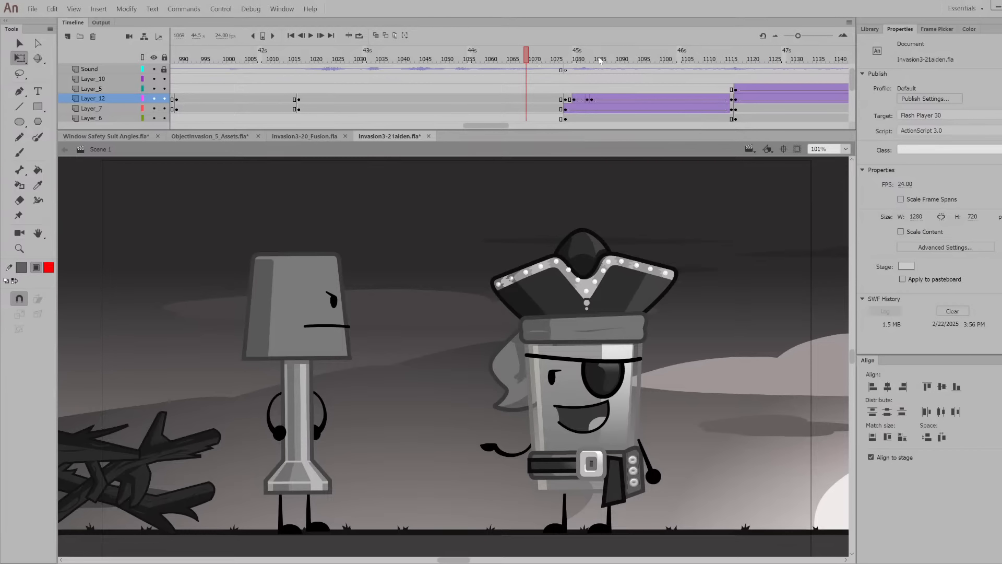
Scrub from the lamp on the sailboat at frame 1136 to the pirate's back view with the distant boat at frame 1231
mouse_move(556, 58)
left_mouse_down()
mouse_move(615, 96)
mouse_move(738, 93)
mouse_move(818, 73)
left_mouse_up()
left_click_drag(503, 125, 540, 123)
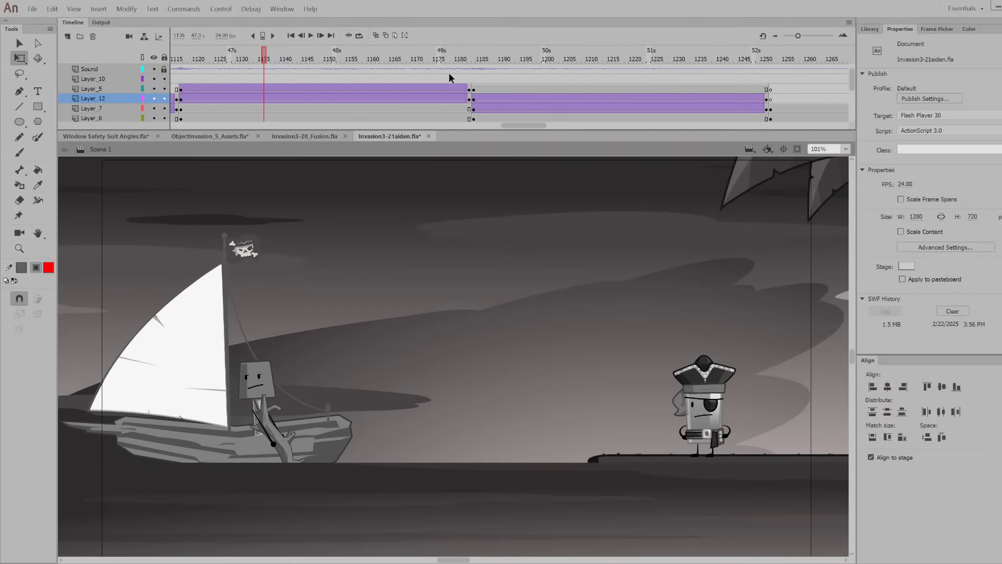
left_click(448, 78)
left_click_drag(450, 58, 678, 99)
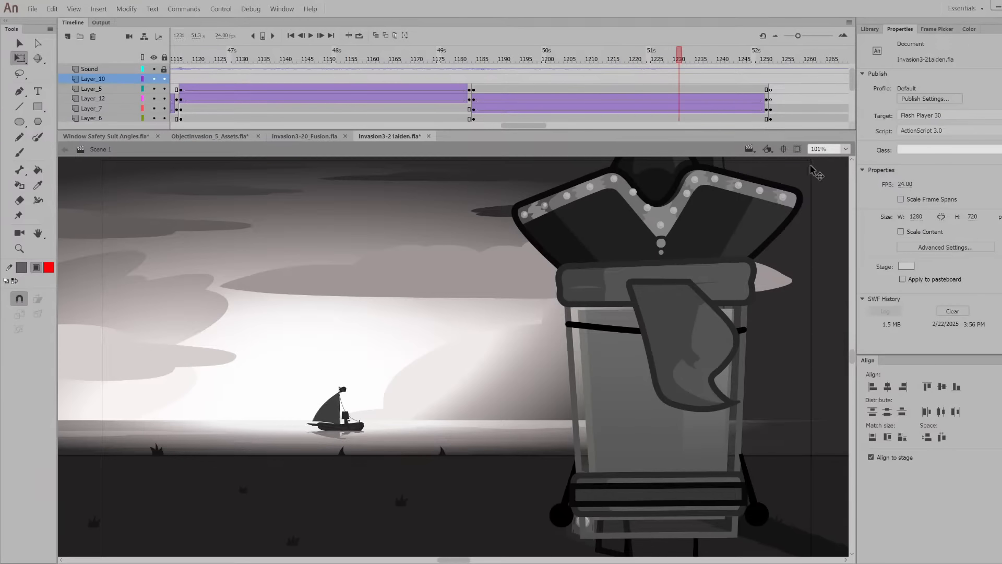
Clip the content outside the stage and replay the distant boat shot from about frame 1200
left_click(797, 149)
left_click_drag(515, 129, 532, 125)
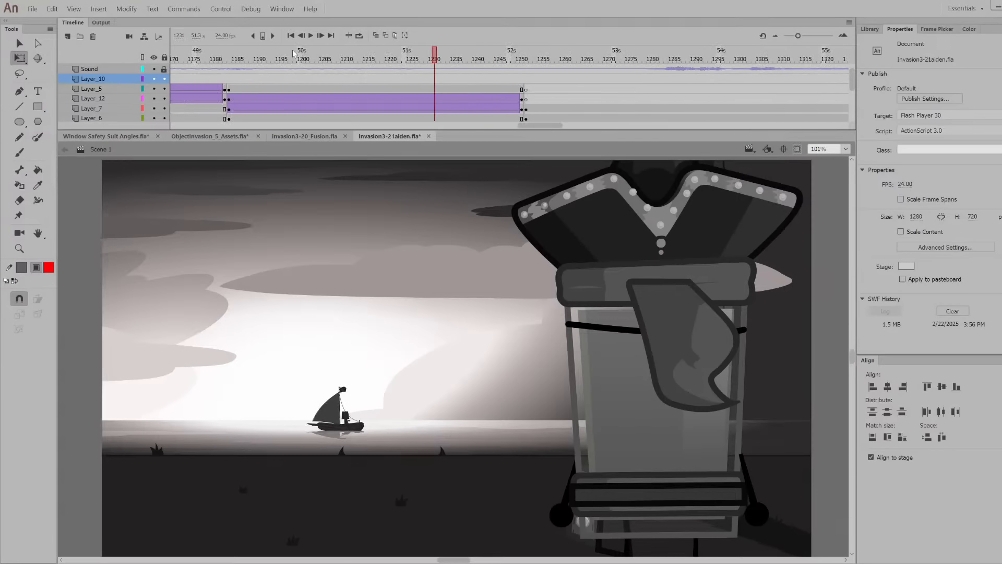
left_click(299, 57)
key("Return")
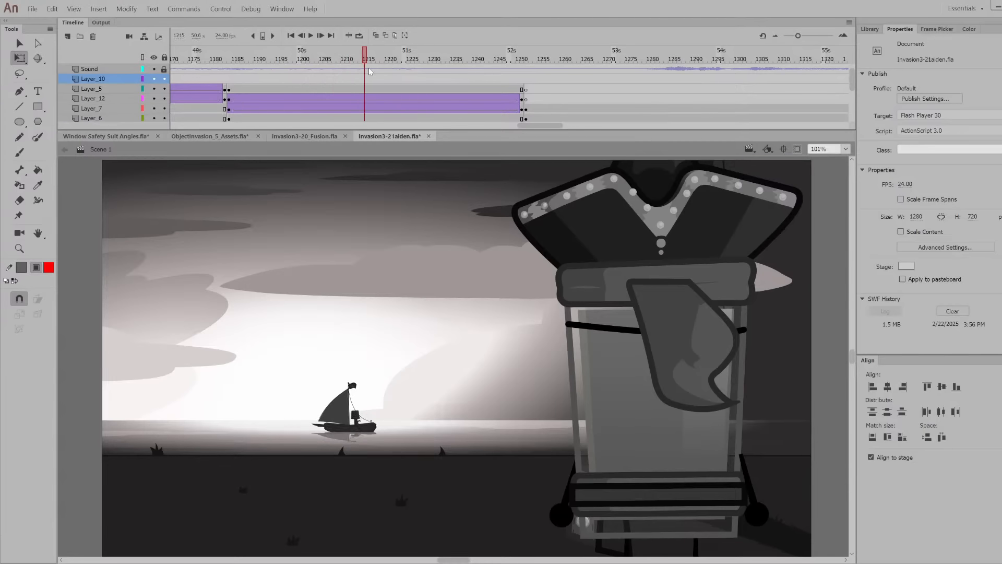
left_click(304, 77)
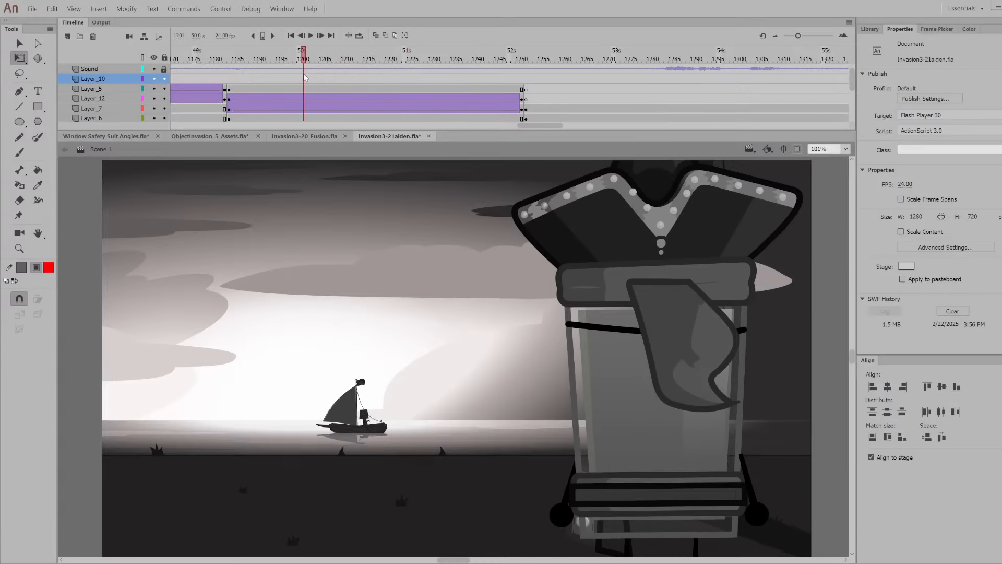
Scrub to the pirate close-up at frame 1293, play on to the wide island shot, and stop at frame 1585
left_click_drag(300, 51, 705, 137)
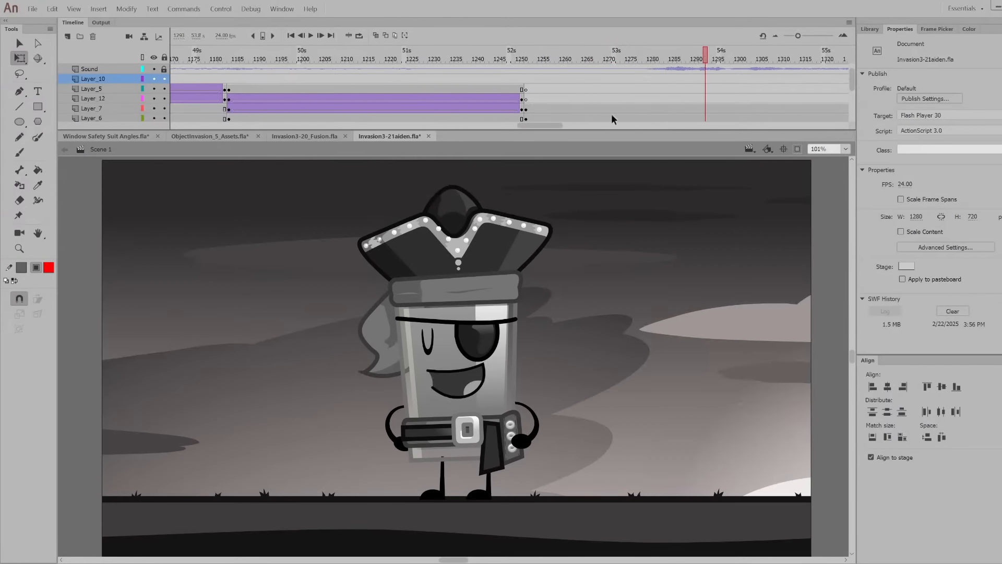
left_click(308, 36)
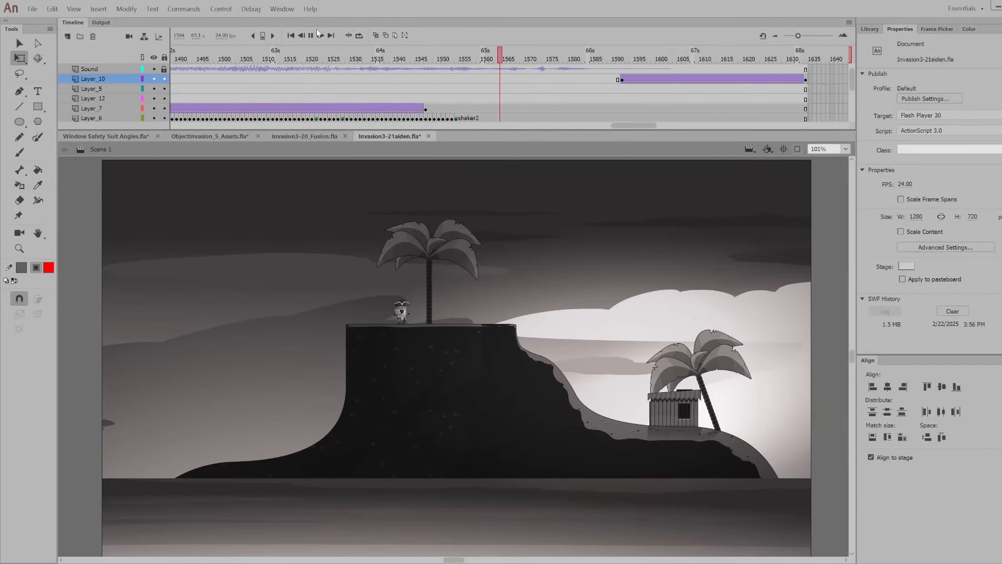
left_click(592, 98)
Examine the hut beside the leaning palm tree on the island up close at frame 1585
scroll(702, 444, "up", 5)
scroll(650, 412, "up", 4)
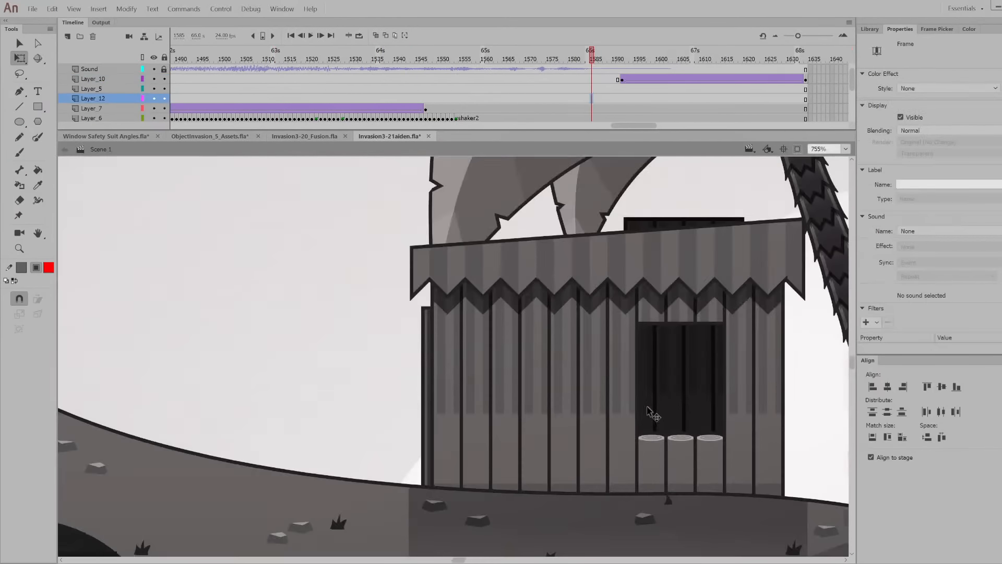
scroll(650, 413, "down", 9)
scroll(650, 414, "up", 9)
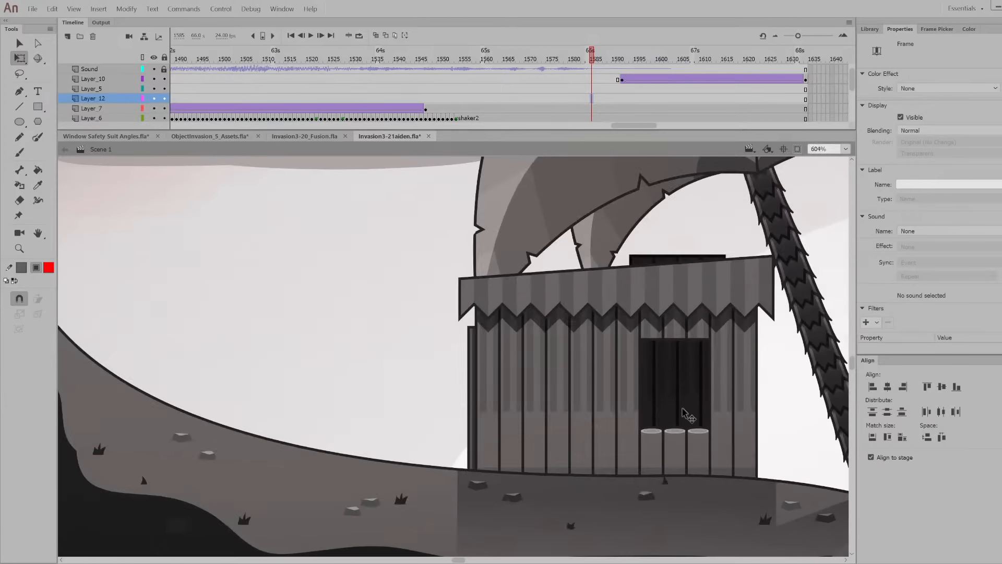
scroll(645, 447, "up", 1)
scroll(645, 445, "down", 5)
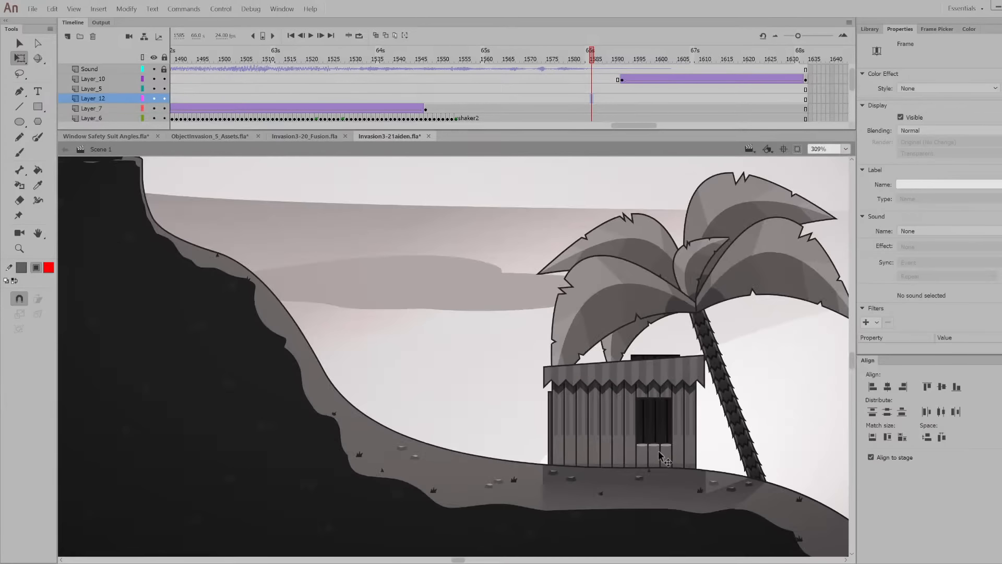
scroll(660, 453, "up", 4)
scroll(659, 452, "down", 7)
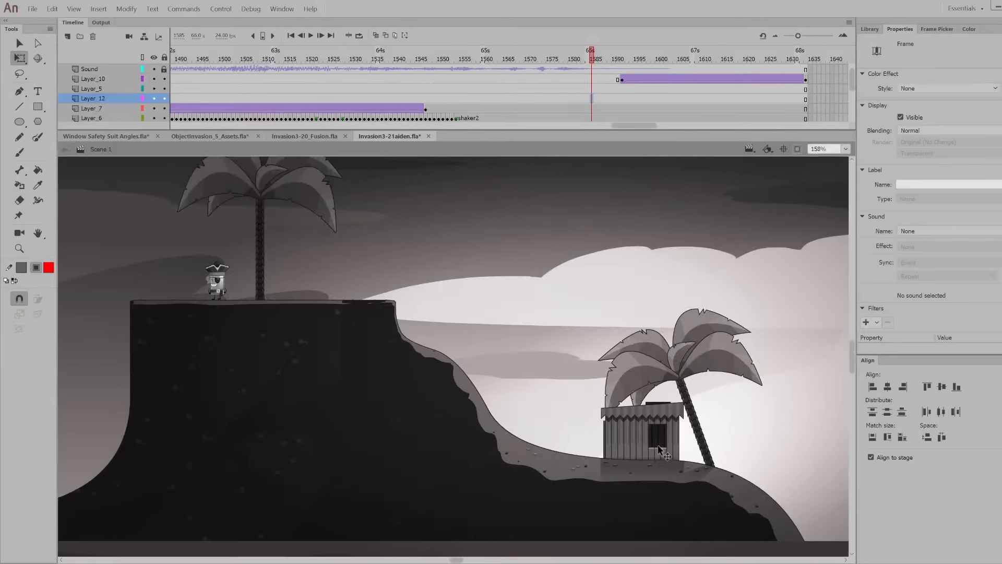
scroll(660, 450, "down", 2)
Scrub to the black ending at frame 1634, fit the whole stage in view, and recheck the island at frames 1549 and 1587
left_click_drag(615, 67, 837, 140)
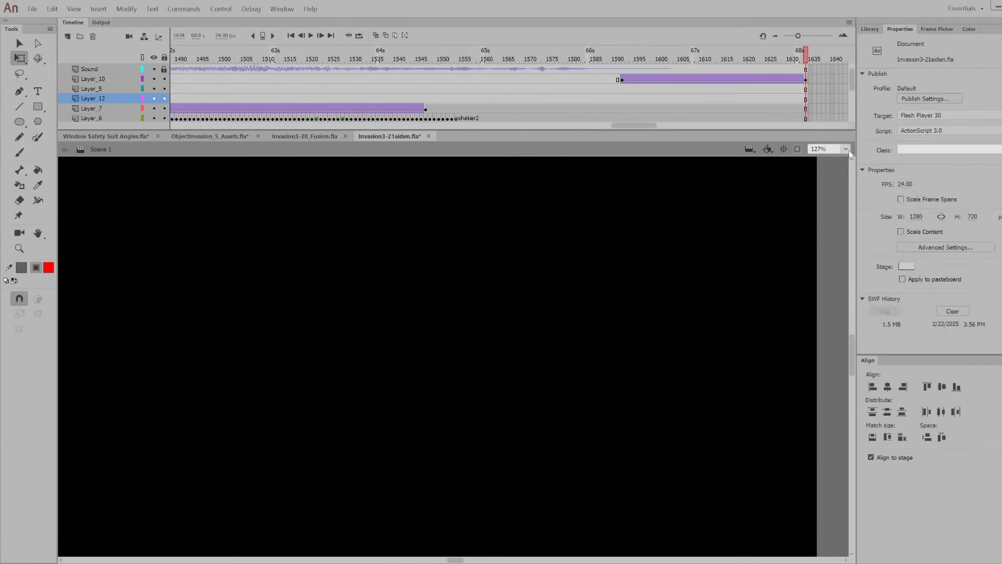
left_click(847, 150)
left_click(832, 159)
left_click(428, 59)
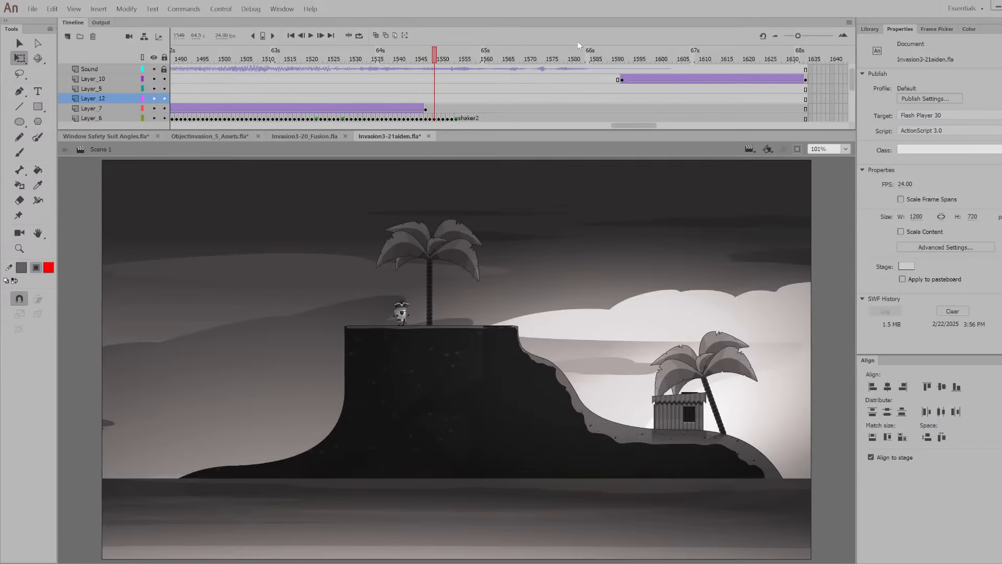
left_click(600, 59)
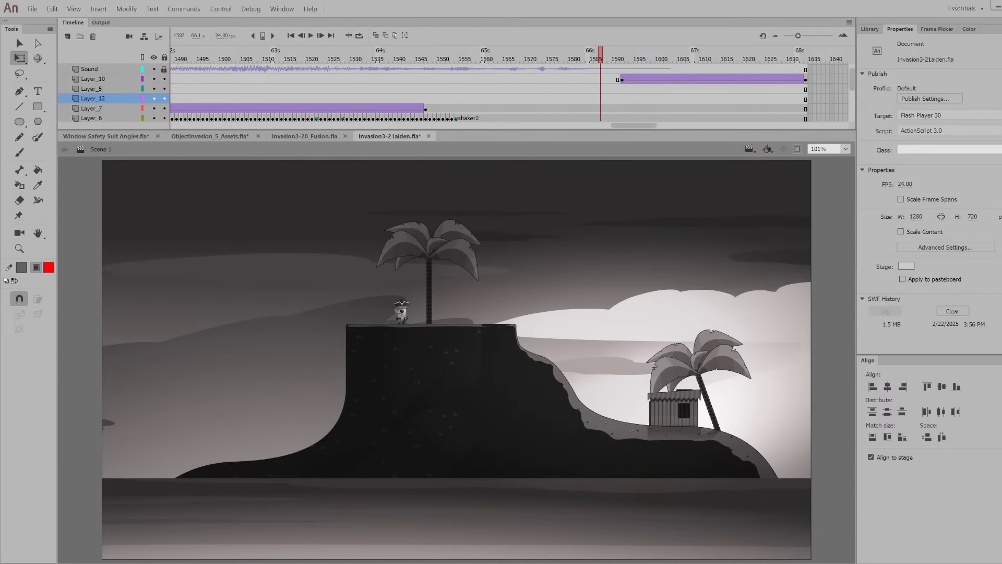
Leave the scene 21 file for Invasion3-22_Fusion.fla and scrub its sunset slingshot shot from the start to frame 206
key("n")
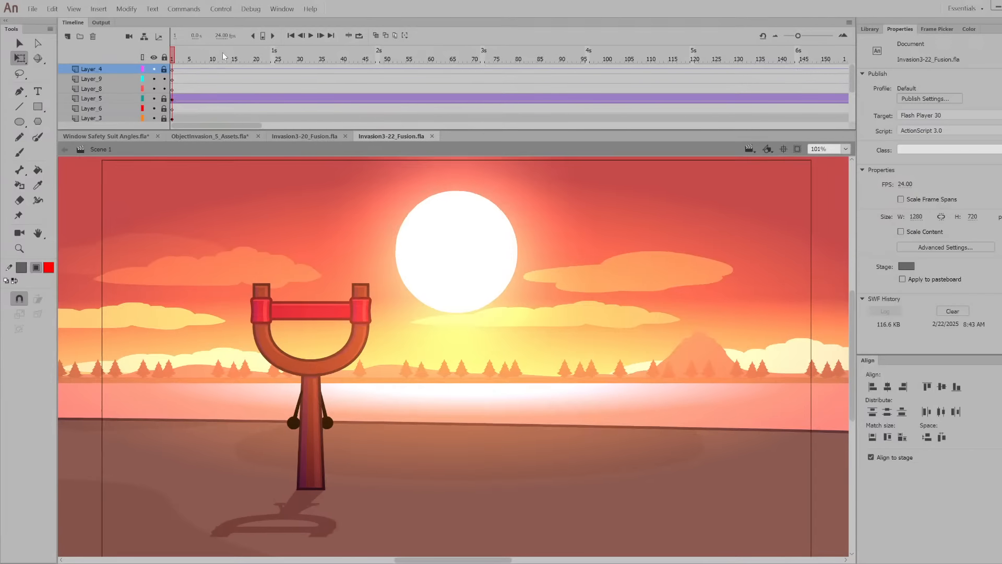
left_click_drag(222, 52, 297, 73)
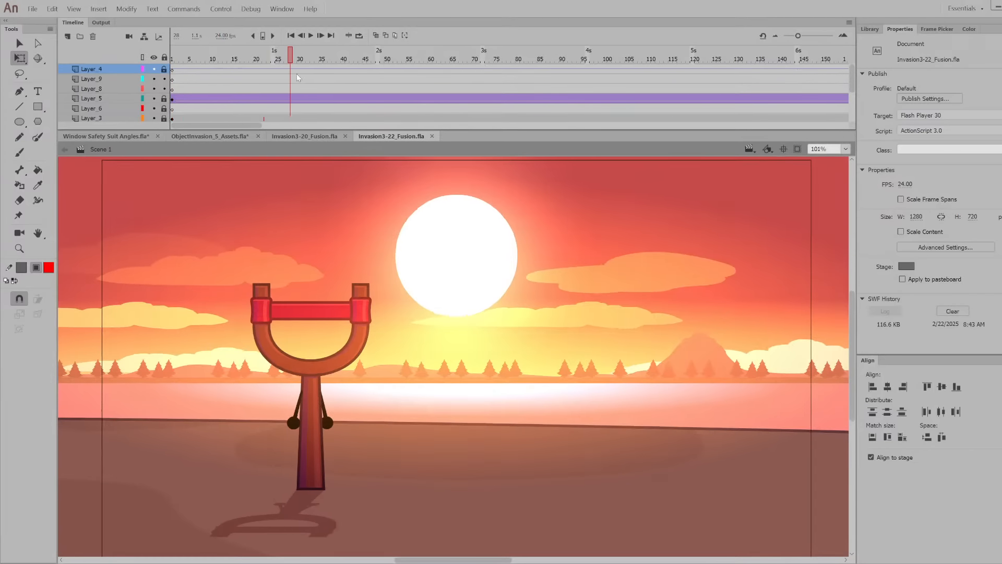
left_click_drag(227, 126, 322, 127)
left_click(400, 53)
left_click_drag(404, 55, 537, 83)
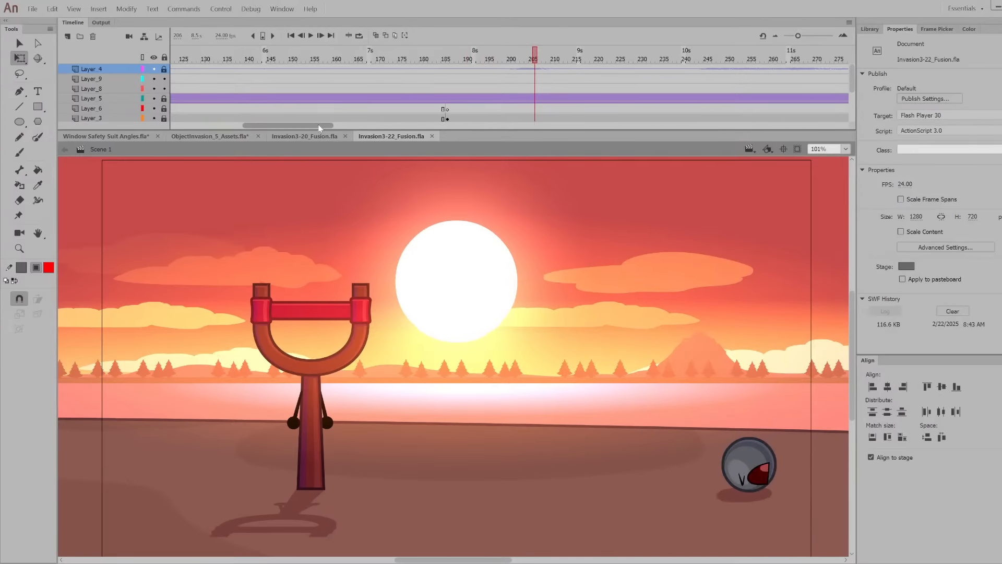
Scrub the sunset shot onward from frame 206 to the slingshot lying on the ground at frame 381
left_click_drag(318, 125, 334, 126)
left_click_drag(441, 55, 771, 124)
left_click_drag(329, 126, 367, 120)
left_click_drag(487, 53, 706, 74)
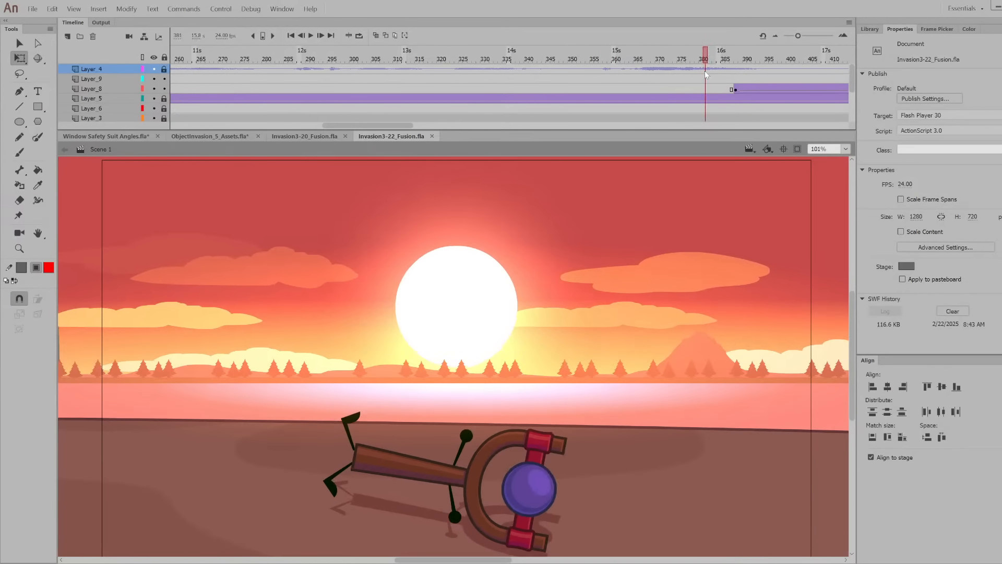
Unlock all layers, open the fallen slingshot's symbol at frame 381, and set the slingshot rig's color effect style to None
key("v")
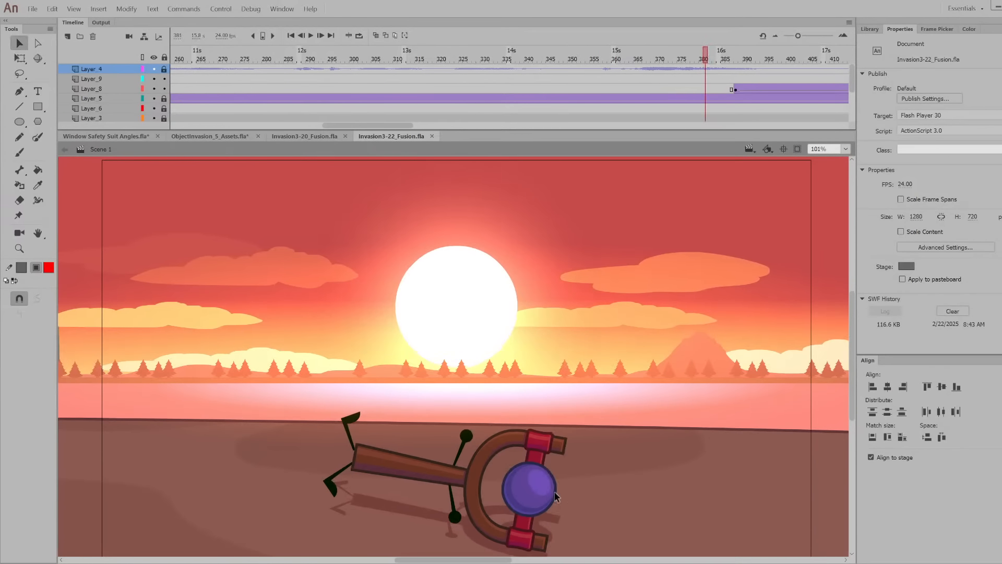
scroll(231, 102, "down", 2)
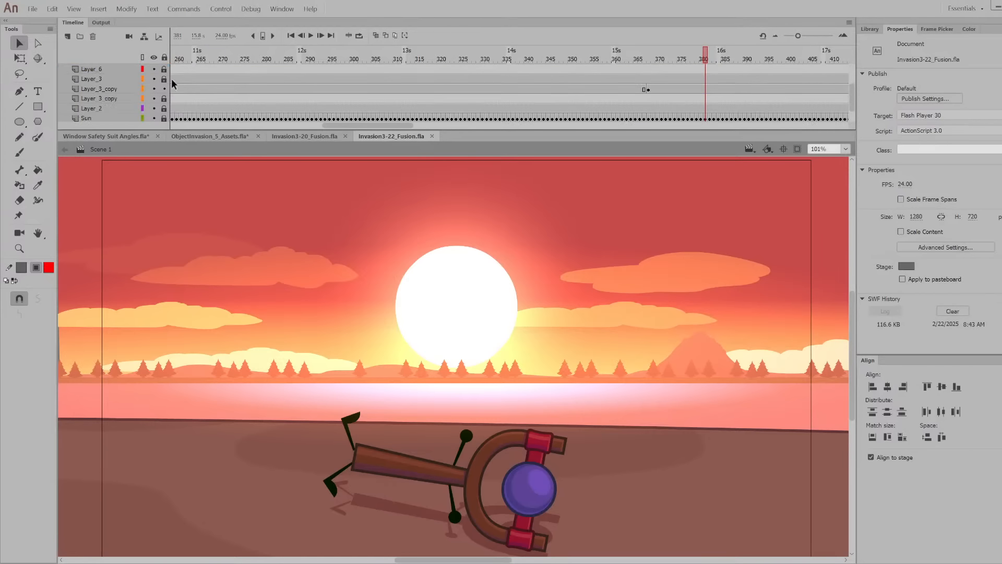
left_click(165, 58)
left_click(533, 494)
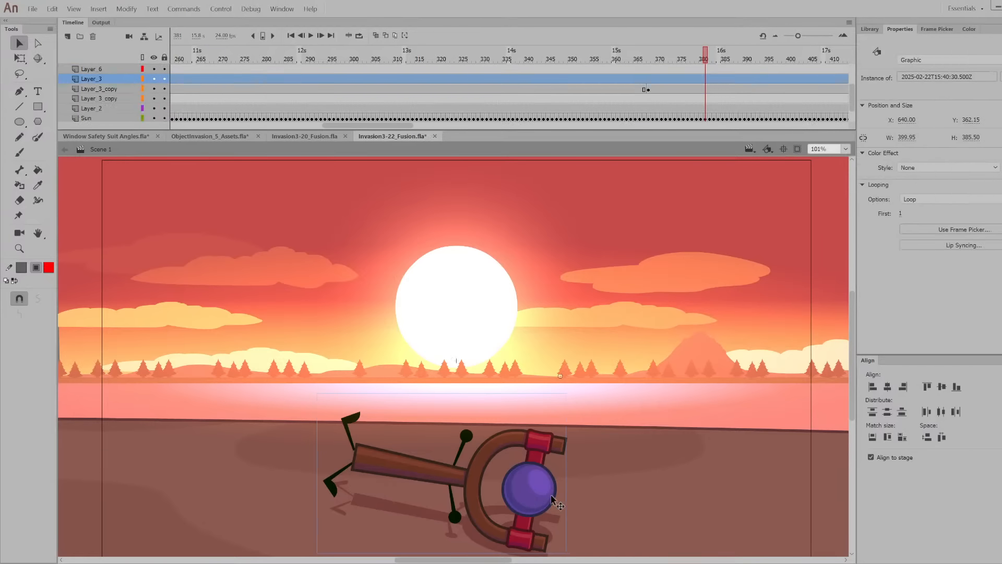
double_click(533, 493)
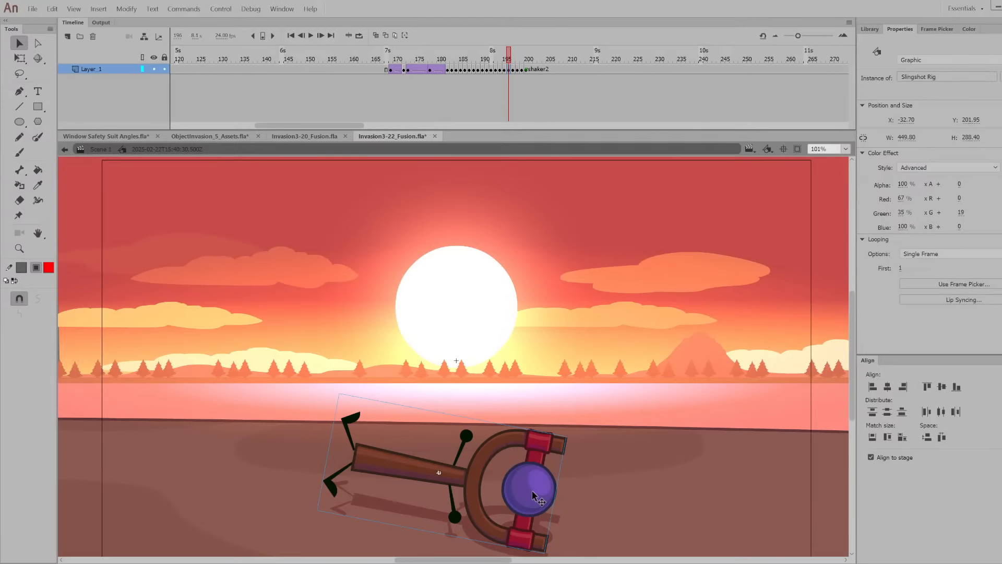
left_click(923, 166)
left_click(917, 178)
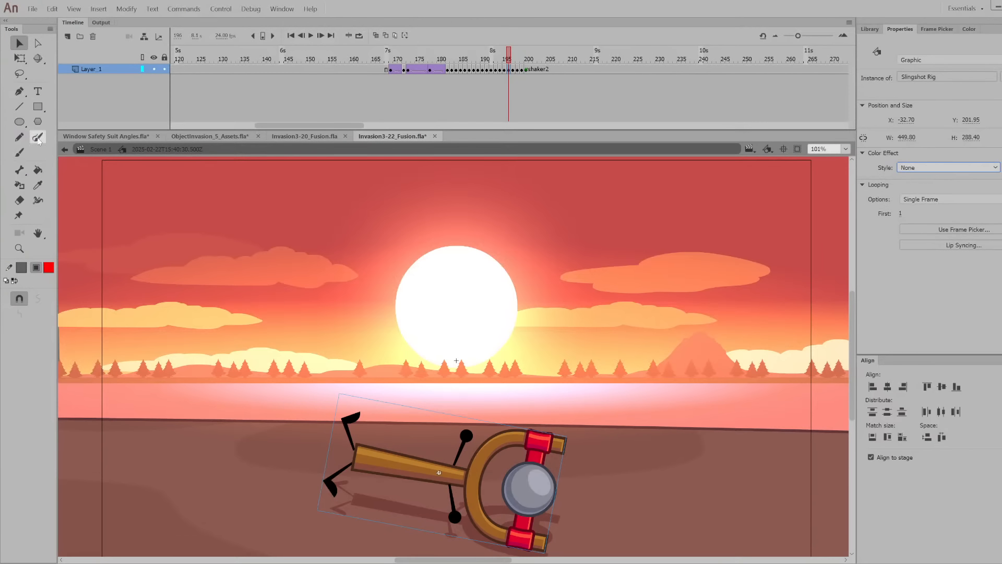
Return to the main scene, undo the slingshot rig's color effect change, and reopen the fallen slingshot's symbol
left_click(94, 151)
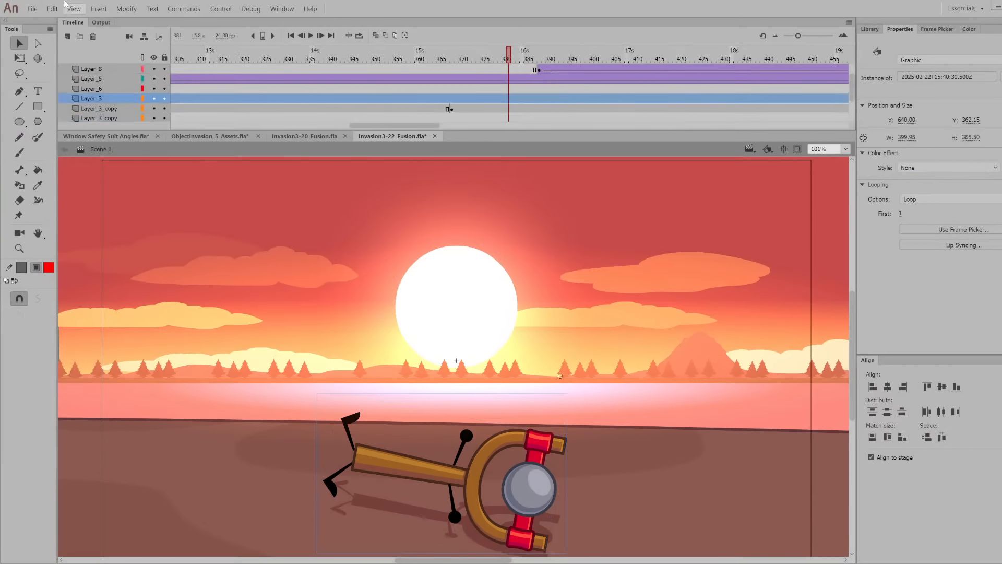
key("ctrl+e")
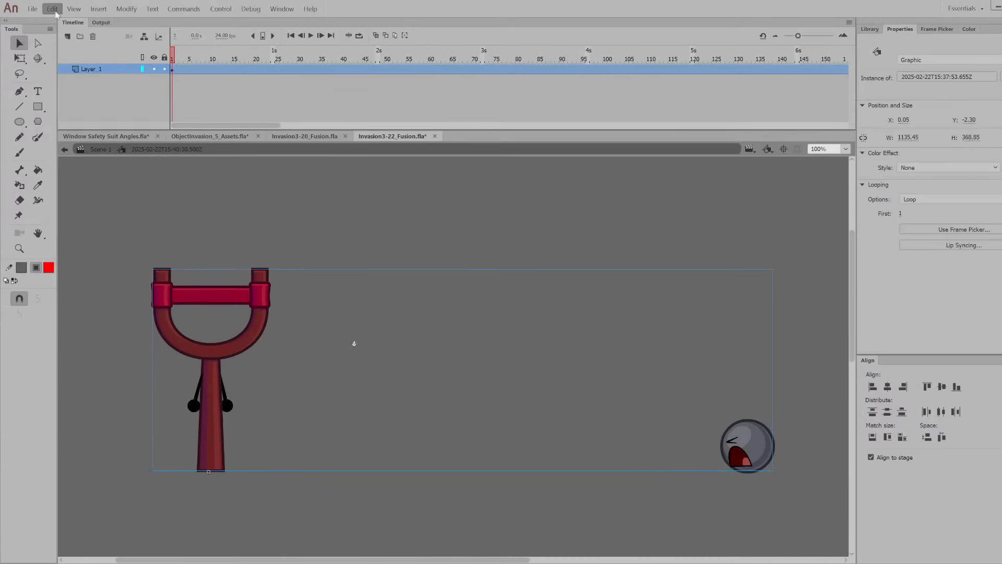
left_click(96, 153)
double_click(538, 486)
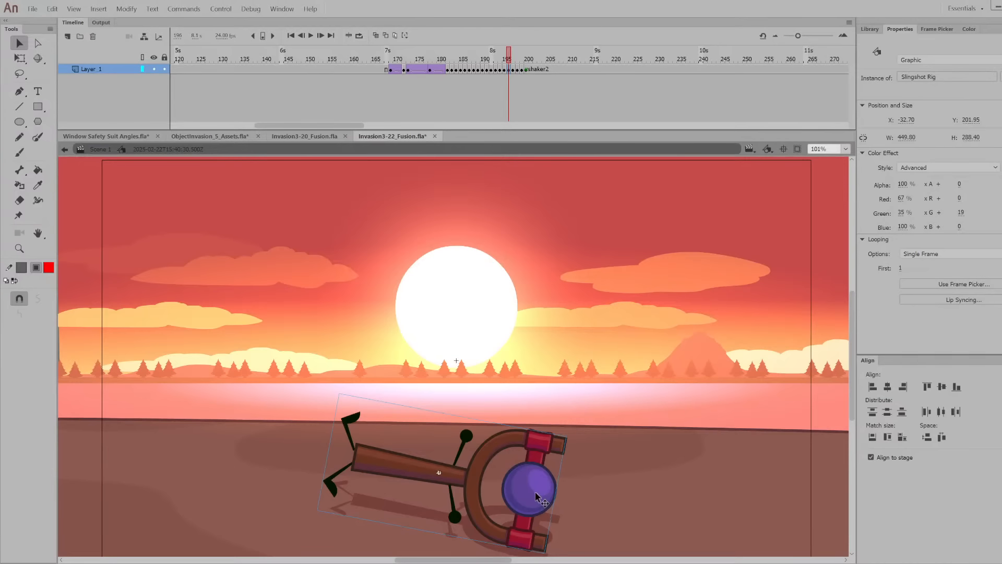
Inspect the fallen slingshot's nested rig, scrub back to frame 183, and look inside the rig there as well
double_click(535, 490)
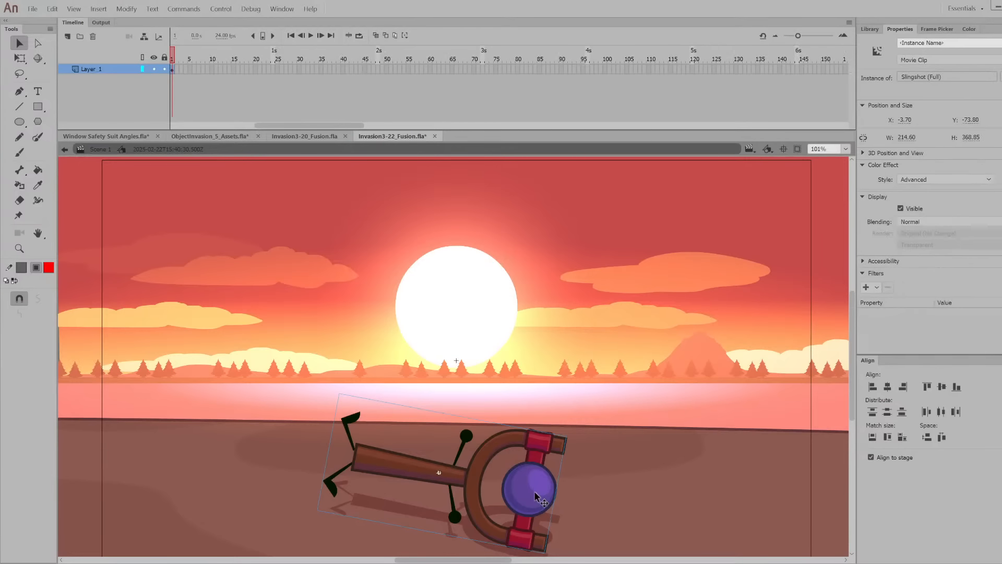
left_click(170, 149)
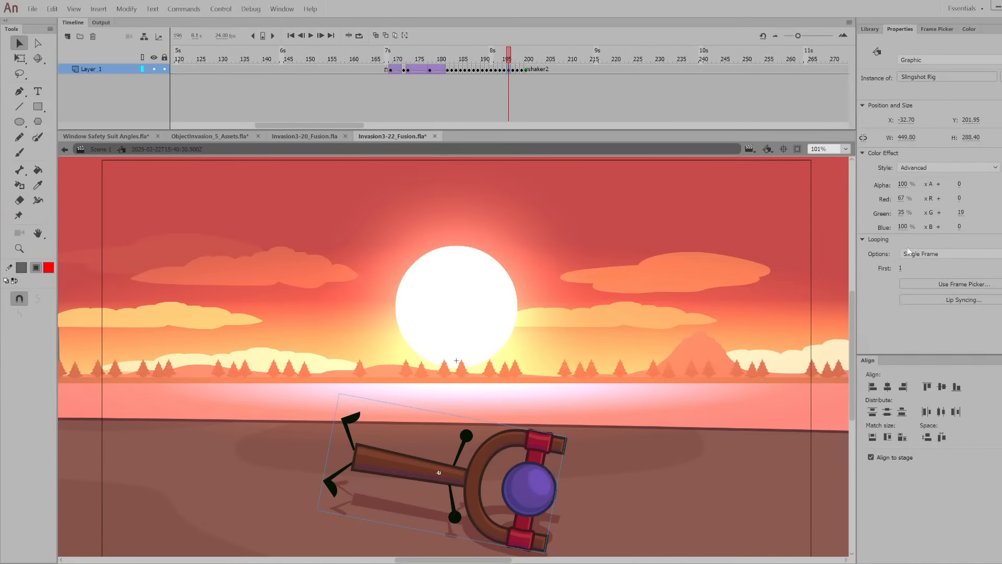
left_click_drag(367, 51, 452, 65)
left_click(545, 500)
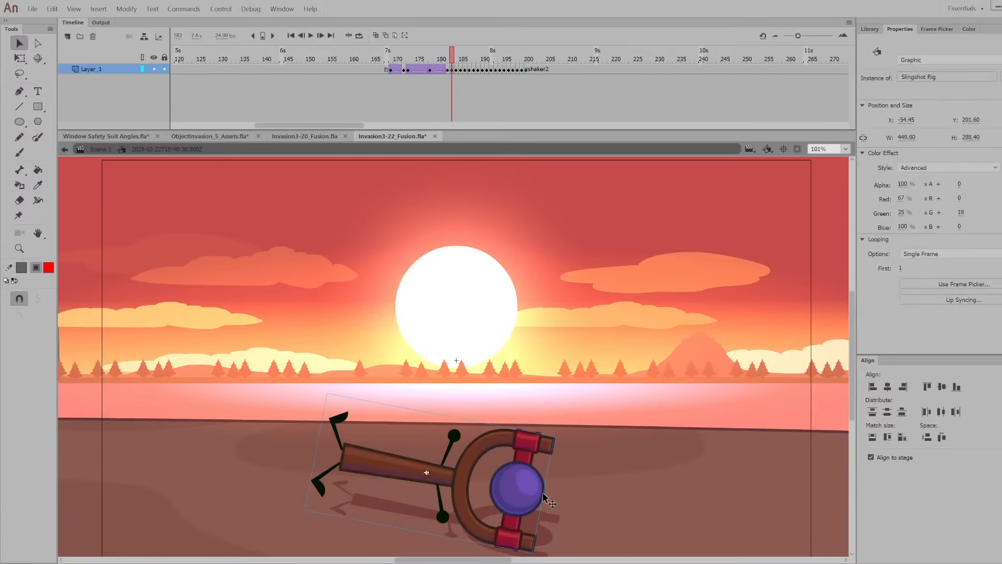
double_click(545, 500)
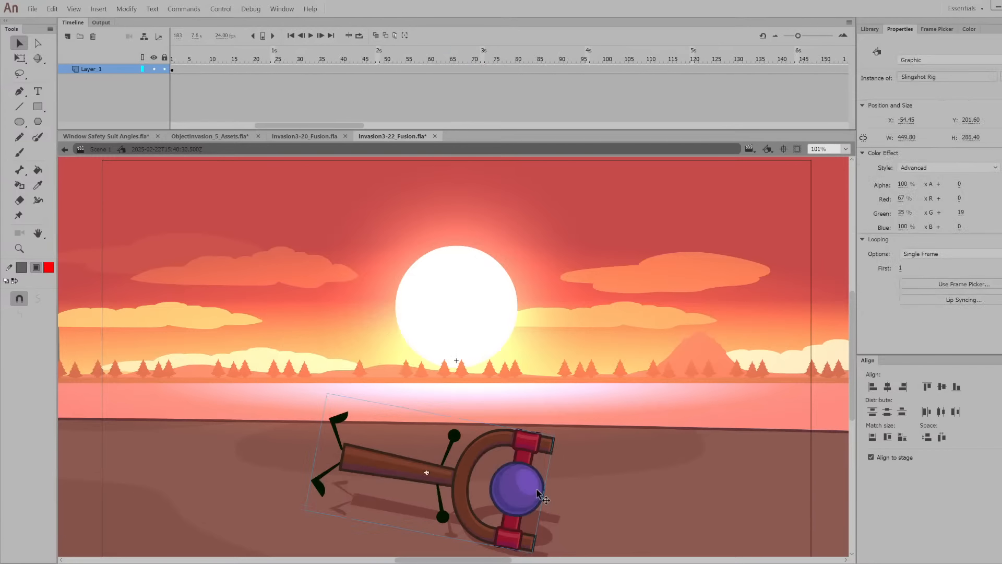
left_click(166, 147)
Open the standing slingshot's nested symbol at frame 132, select its face and rig to examine their color effects, and return to the parent symbol
left_click(285, 59)
double_click(308, 324)
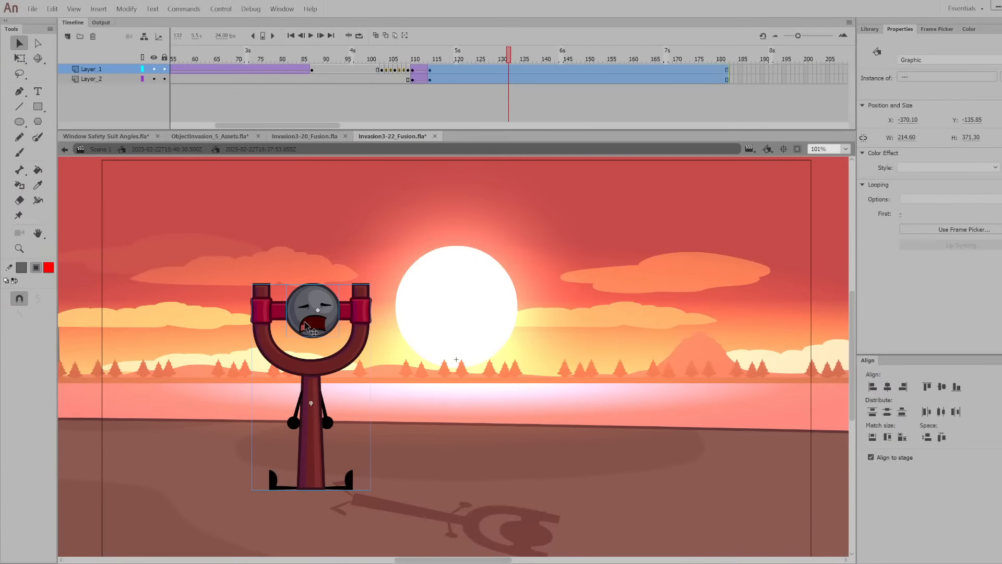
left_click(296, 302)
left_click_drag(300, 245, 247, 333)
left_click(360, 236)
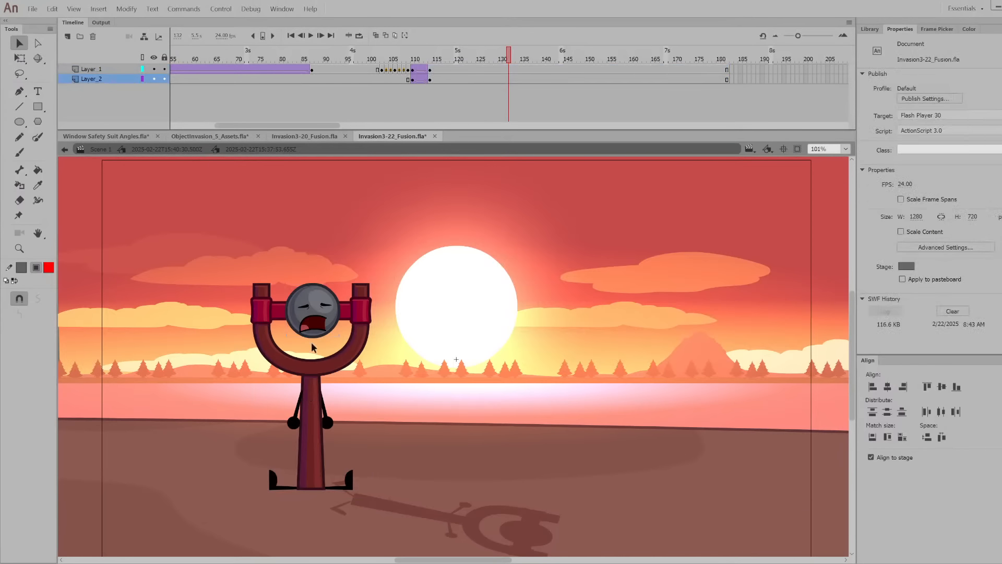
left_click(299, 381)
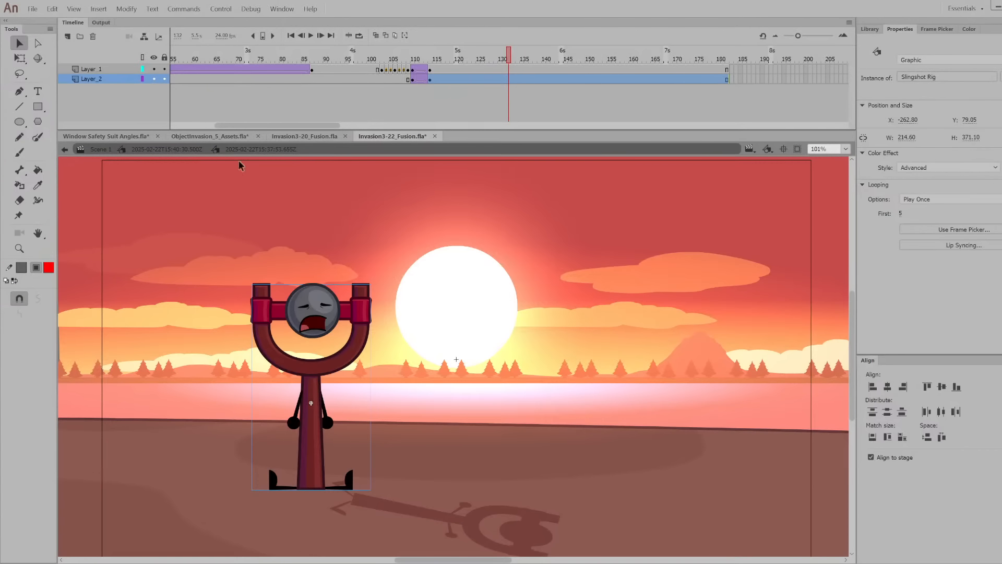
left_click(183, 150)
Open the fallen slingshot's rig from frame 187, set the Slingshot (Full) clip's color effect style to Brightness, and return to the main scene
left_click_drag(715, 72, 749, 70)
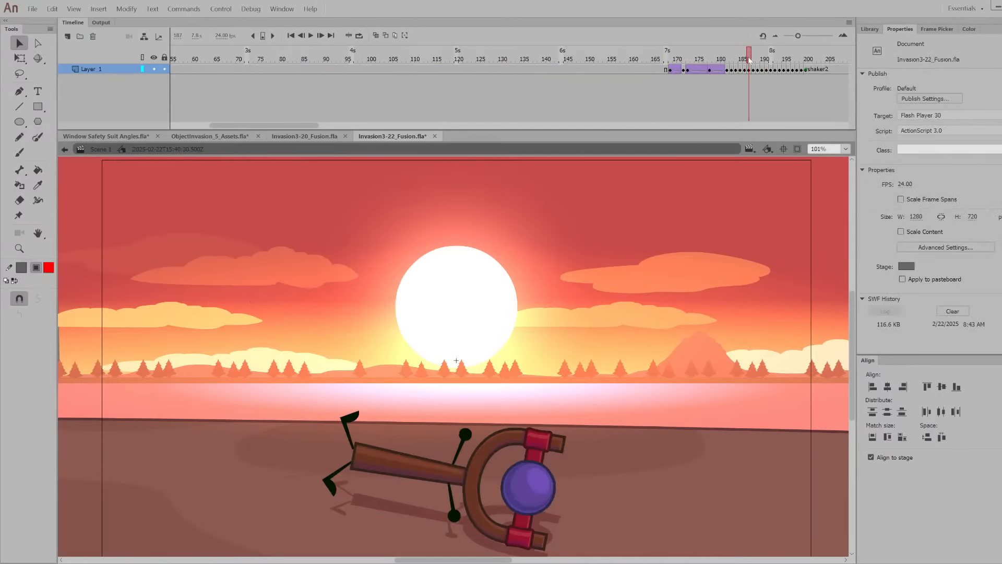
double_click(510, 473)
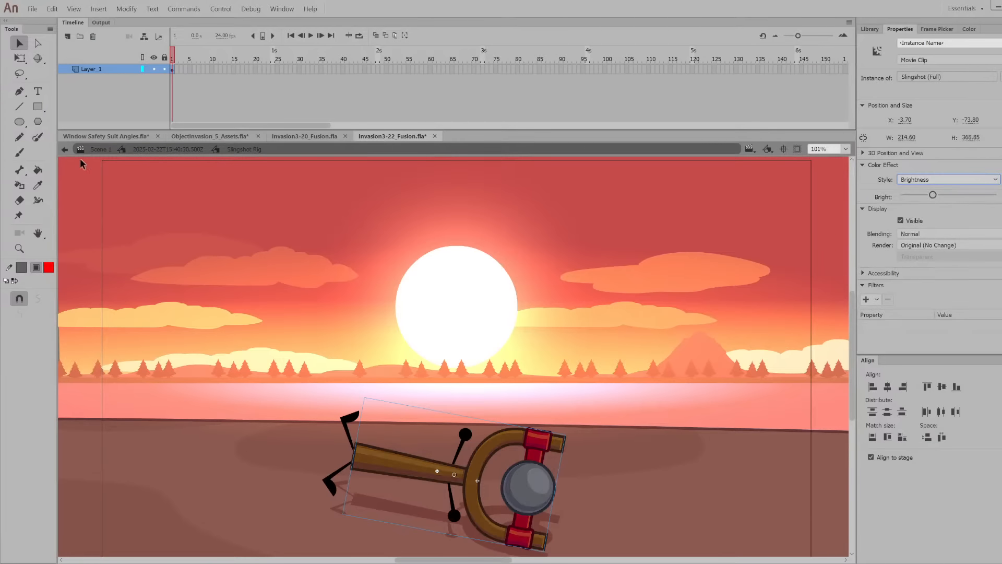
left_click(99, 150)
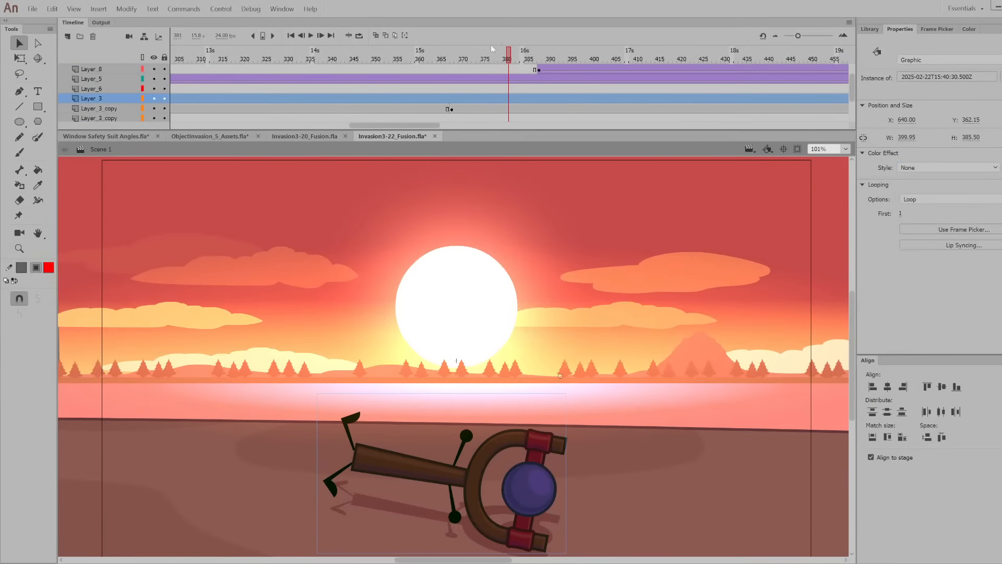
Compare the slingshot between frames 352 and 375, hiding and reshowing Layer_5, and scrub on to the shot's black ending at frame 498
left_click_drag(418, 61, 478, 58)
left_click(154, 79)
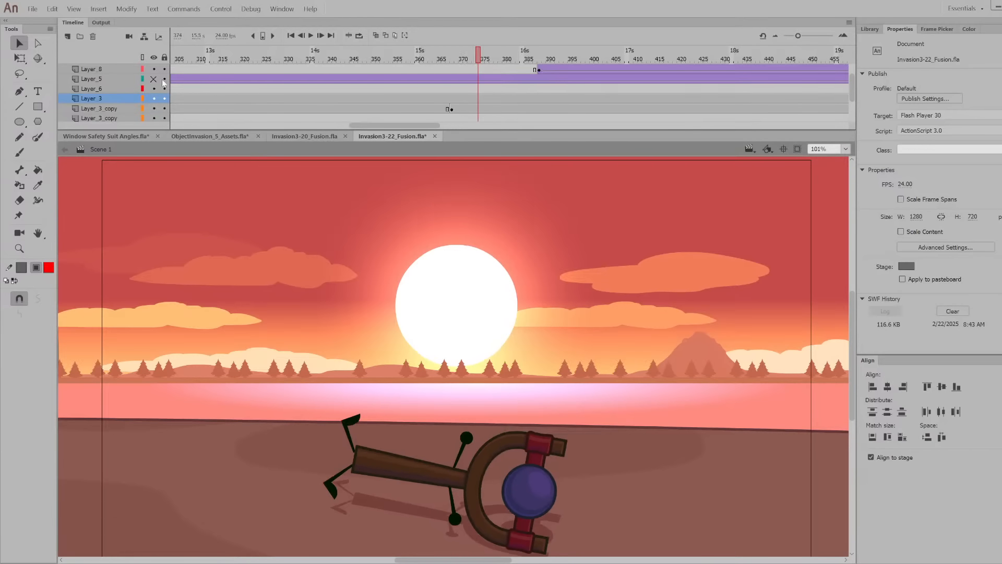
left_click(153, 79)
mouse_move(368, 78)
left_mouse_down()
mouse_move(516, 73)
mouse_move(540, 52)
mouse_move(383, 78)
left_mouse_up()
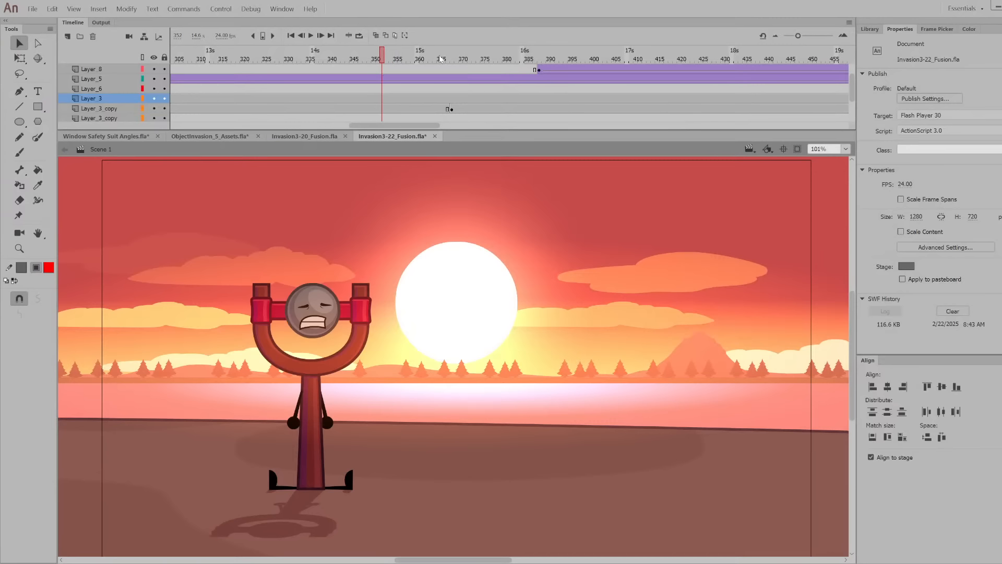
left_click_drag(441, 59, 482, 58)
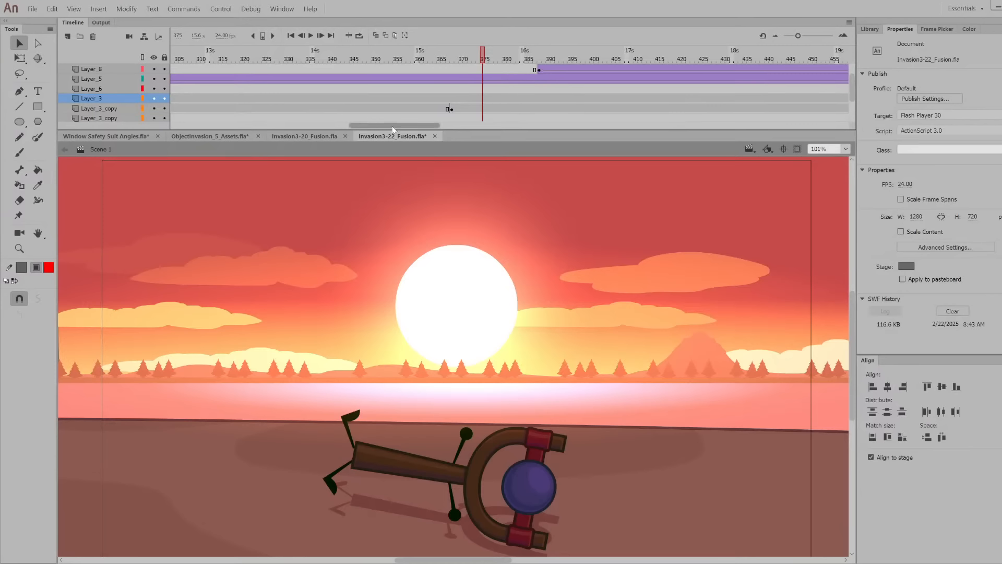
left_click_drag(392, 125, 403, 123)
left_click_drag(427, 62, 920, 177)
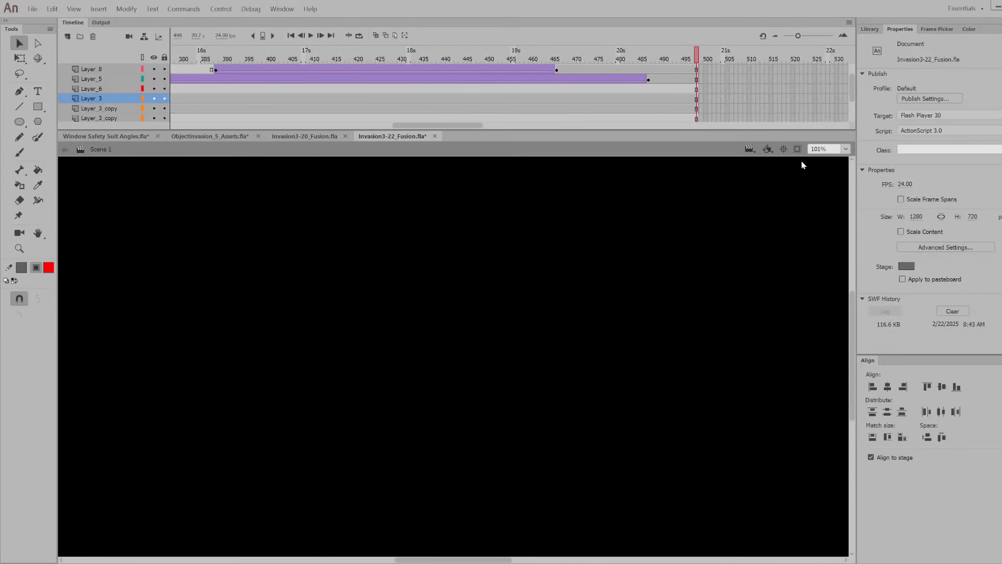
Close the Invasion3-22_Fusion and Invasion3-20_Fusion files and look over the Team Avocados characters in ObjectInvasion_5_Assets.fla
left_click(434, 137)
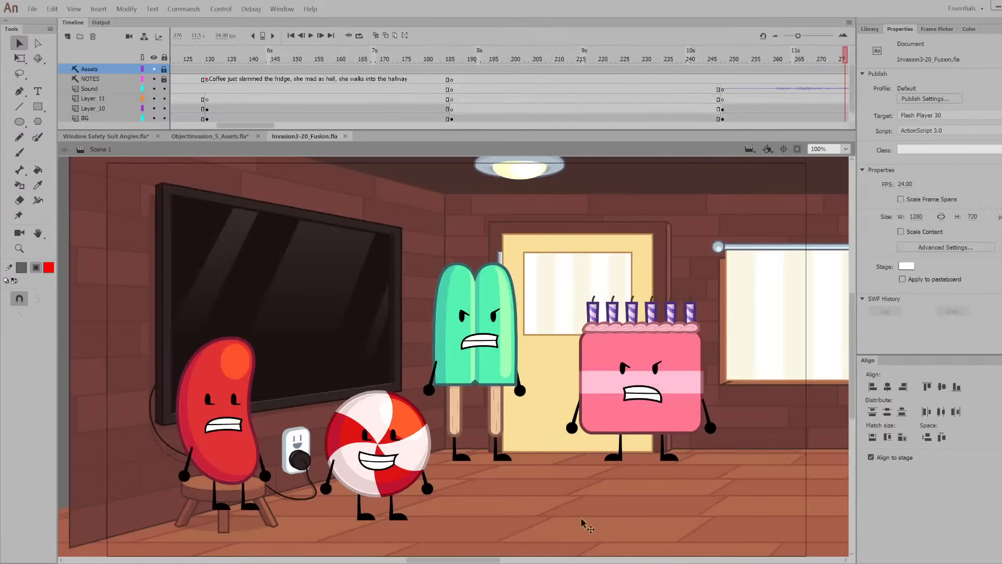
left_click(347, 137)
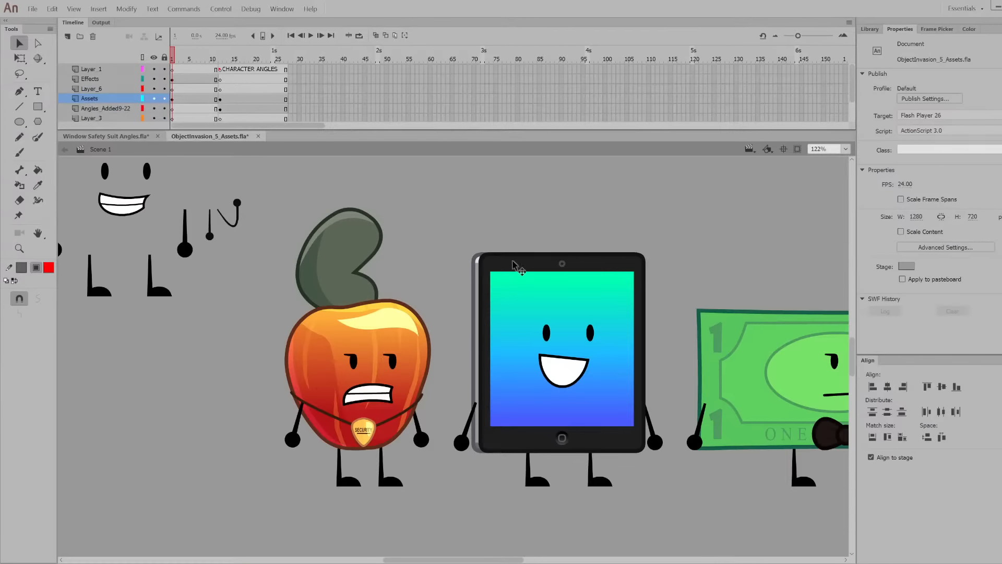
scroll(462, 265, "down", 7)
scroll(461, 444, "up", 3)
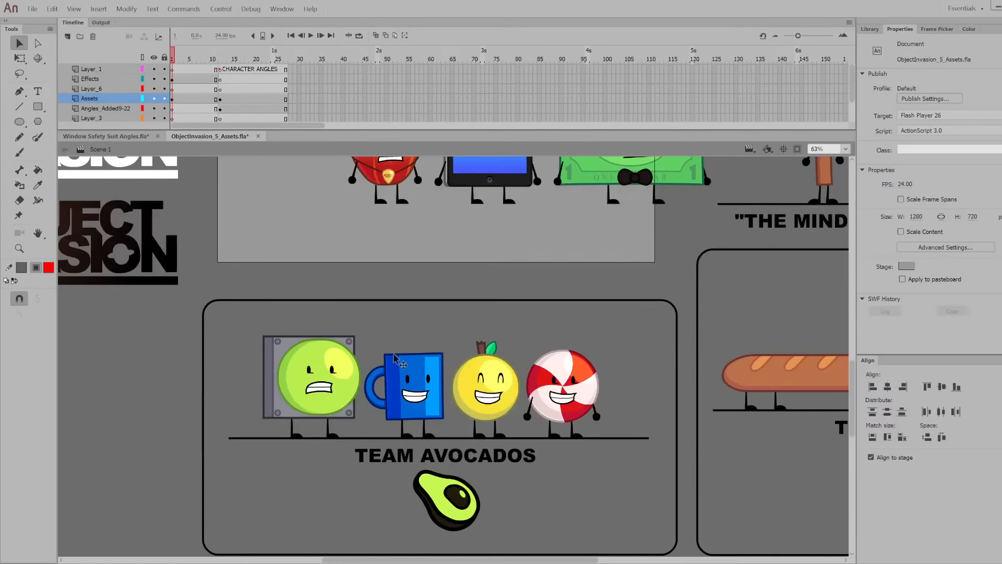